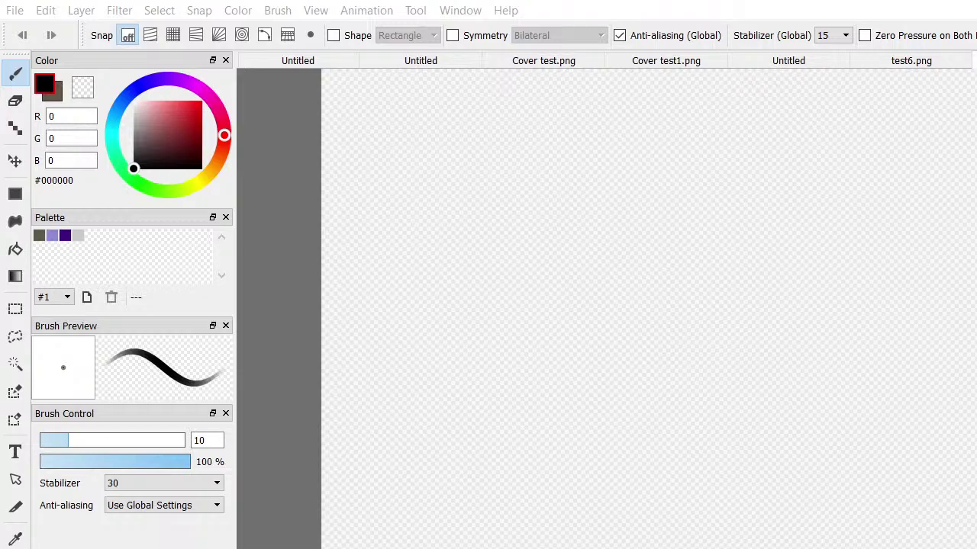
{"action": "scroll", "coordinate": [863, 402], "scroll_direction": "up", "scroll_amount": 1}
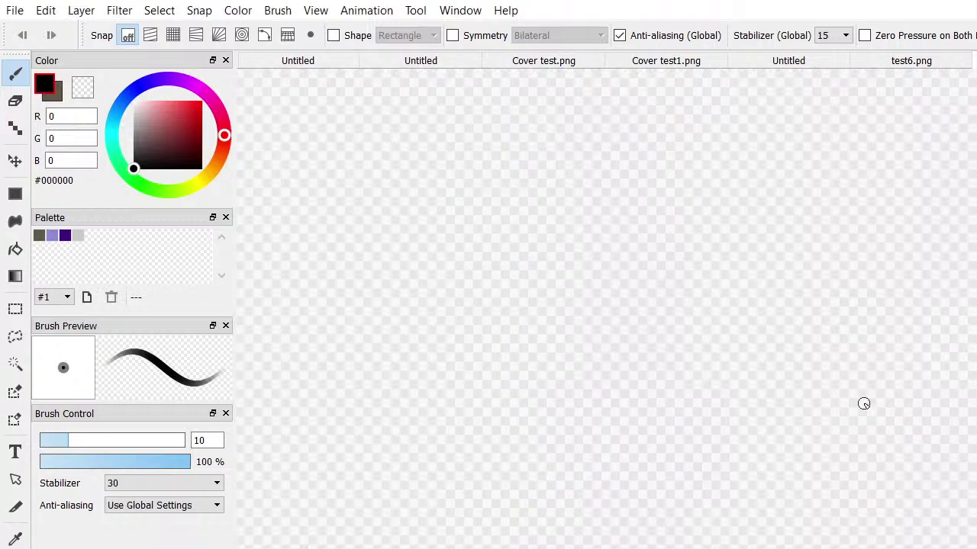
{"action": "scroll", "coordinate": [857, 407], "scroll_direction": "down", "scroll_amount": 2}
{"action": "scroll", "coordinate": [857, 409], "scroll_direction": "up", "scroll_amount": 1}
{"action": "scroll", "coordinate": [854, 407], "scroll_direction": "down", "scroll_amount": 1}
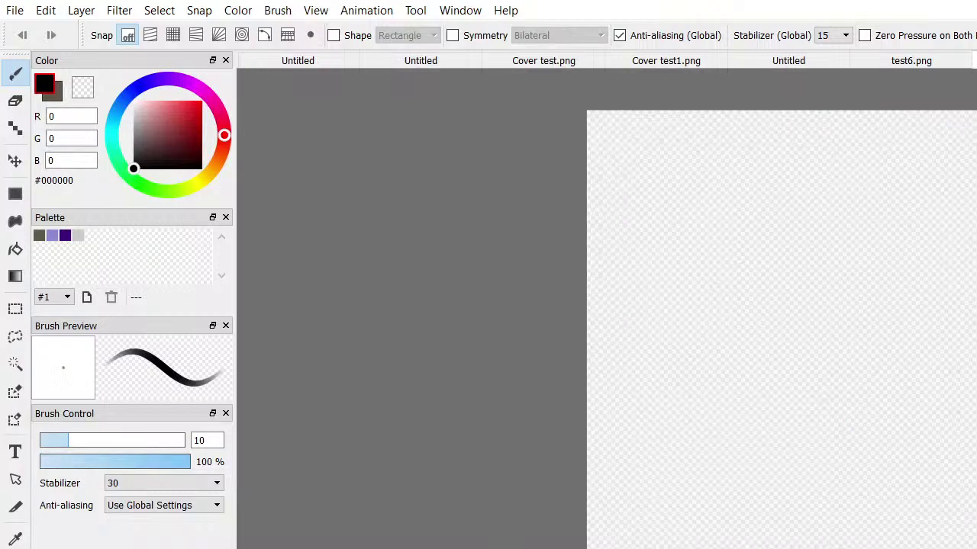
Examine the coloured character in test6.png and the hand and accessory sketches in the neighbouring Untitled drawing, and return to the blank canvas
{"action": "left_click", "coordinate": [943, 61]}
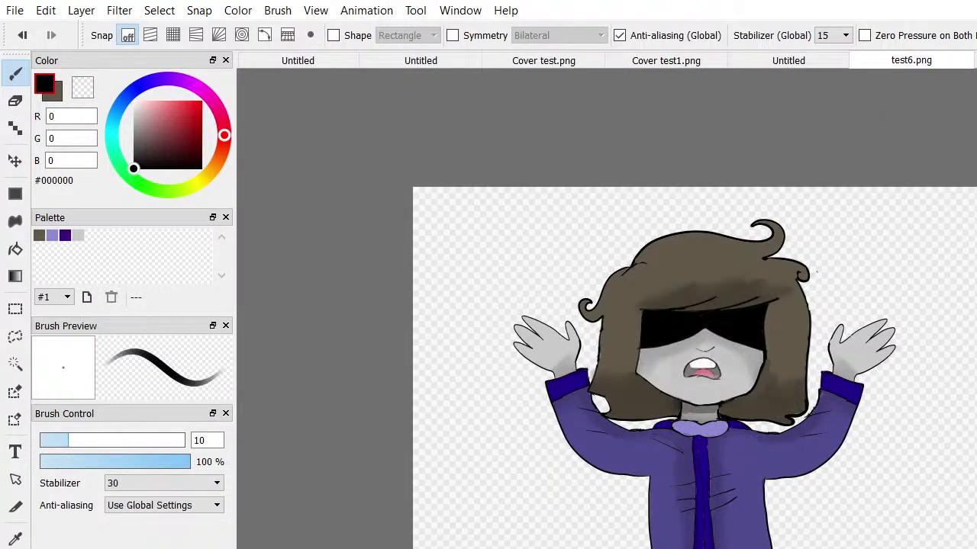
{"action": "left_click", "coordinate": [666, 60]}
{"action": "left_click", "coordinate": [808, 58]}
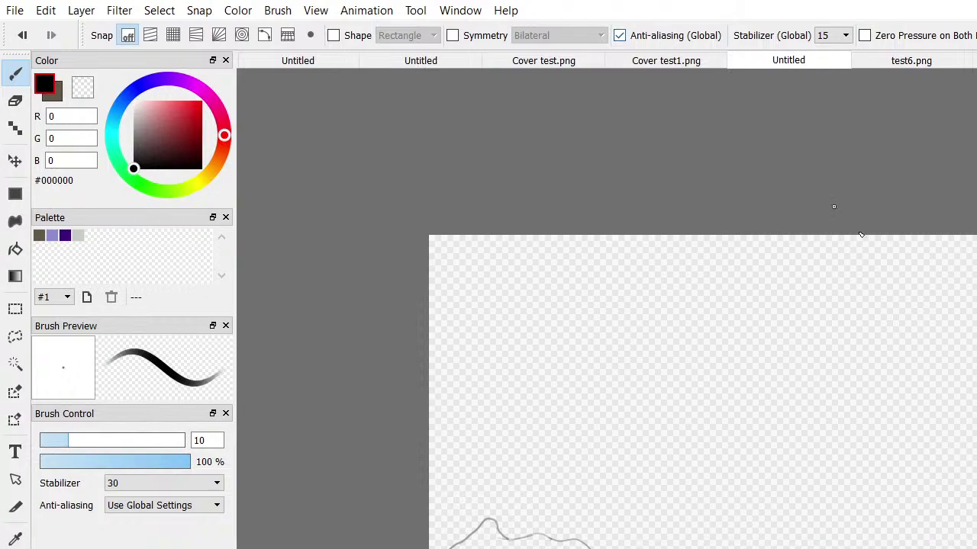
{"action": "scroll", "coordinate": [909, 364], "scroll_direction": "up", "scroll_amount": 1}
{"action": "scroll", "coordinate": [912, 366], "scroll_direction": "down", "scroll_amount": 3}
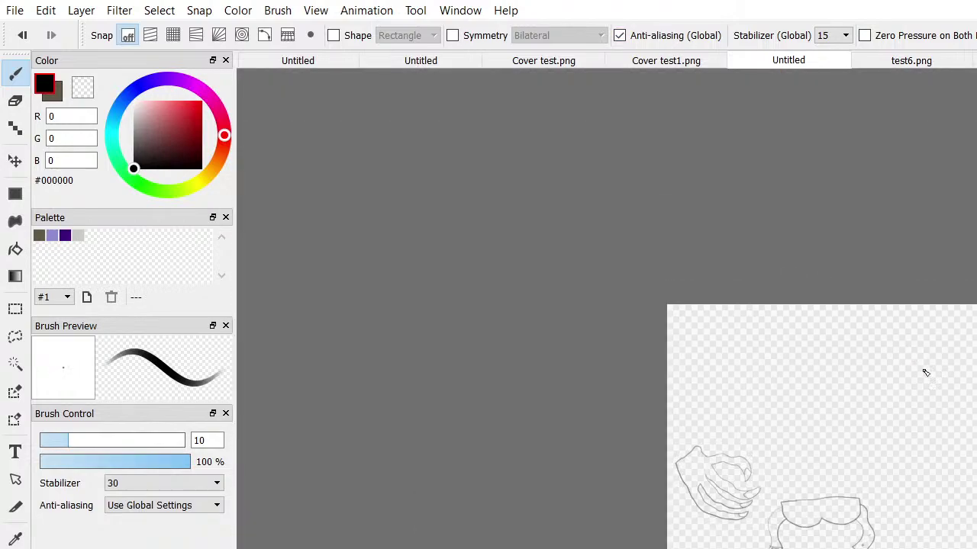
{"action": "scroll", "coordinate": [926, 372], "scroll_direction": "down", "scroll_amount": 3}
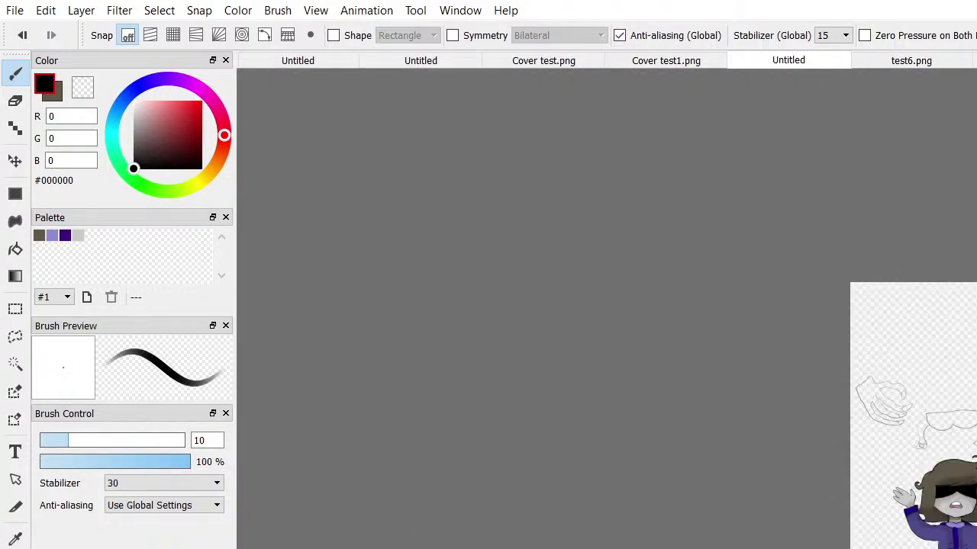
{"action": "scroll", "coordinate": [944, 359], "scroll_direction": "up", "scroll_amount": 3}
{"action": "scroll", "coordinate": [928, 327], "scroll_direction": "up", "scroll_amount": 1}
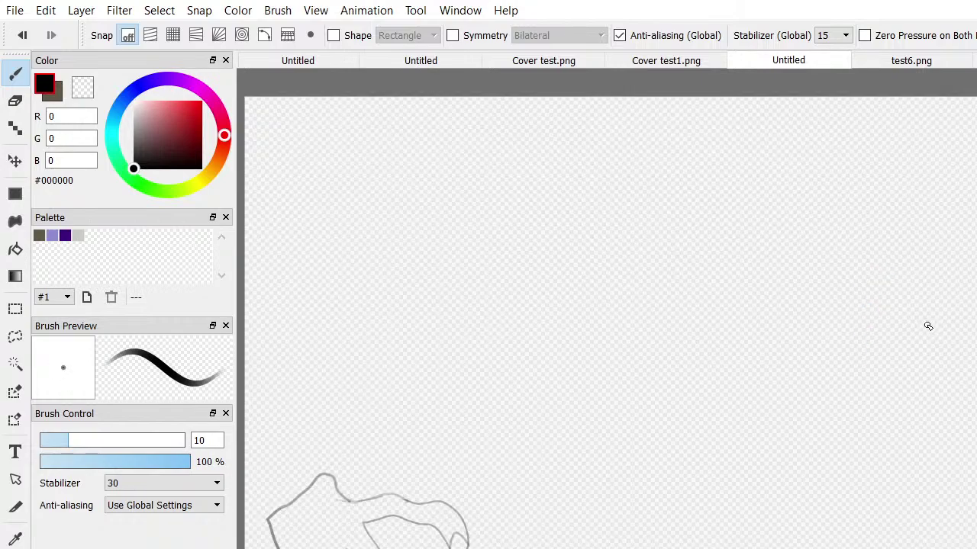
{"action": "scroll", "coordinate": [927, 328], "scroll_direction": "down", "scroll_amount": 2}
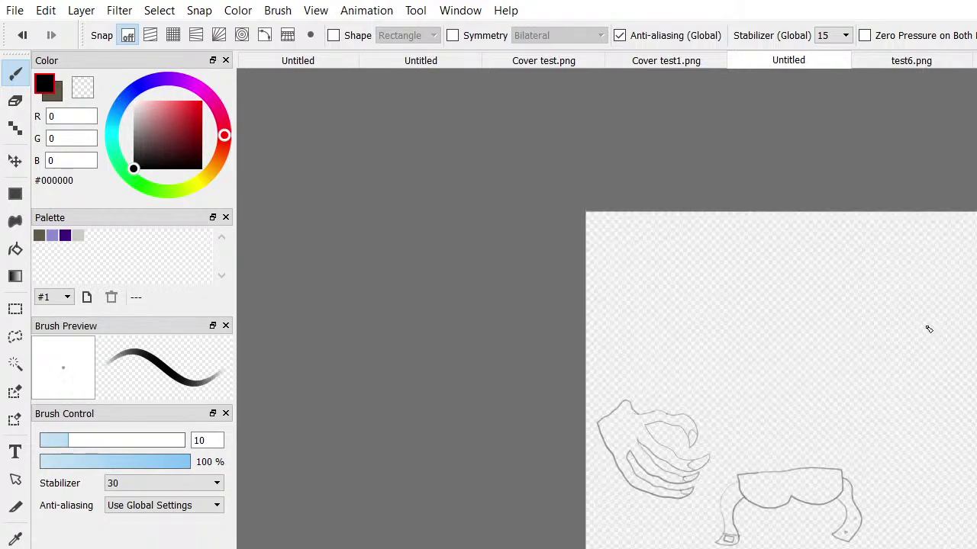
{"action": "scroll", "coordinate": [929, 329], "scroll_direction": "down", "scroll_amount": 2}
{"action": "scroll", "coordinate": [929, 329], "scroll_direction": "up", "scroll_amount": 1}
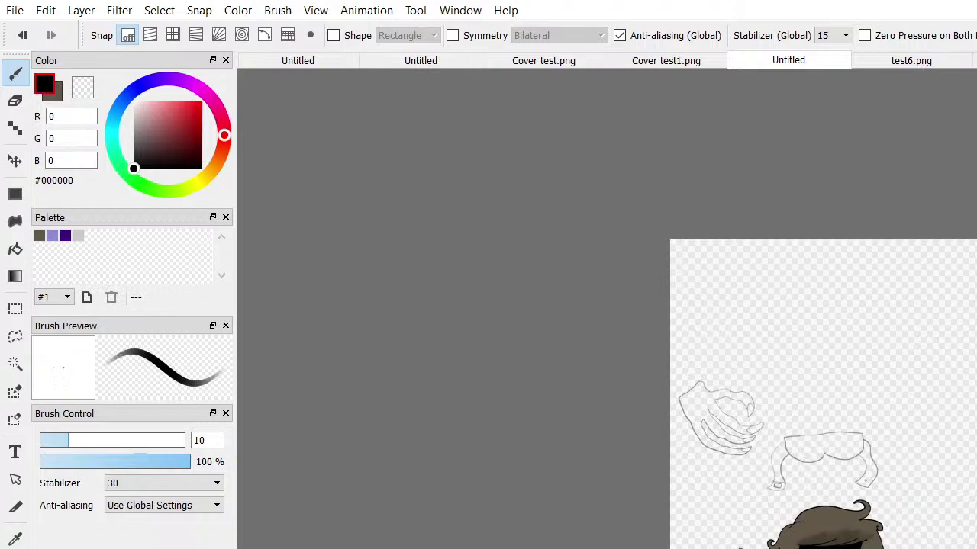
{"action": "key", "text": "ctrl+Tab"}
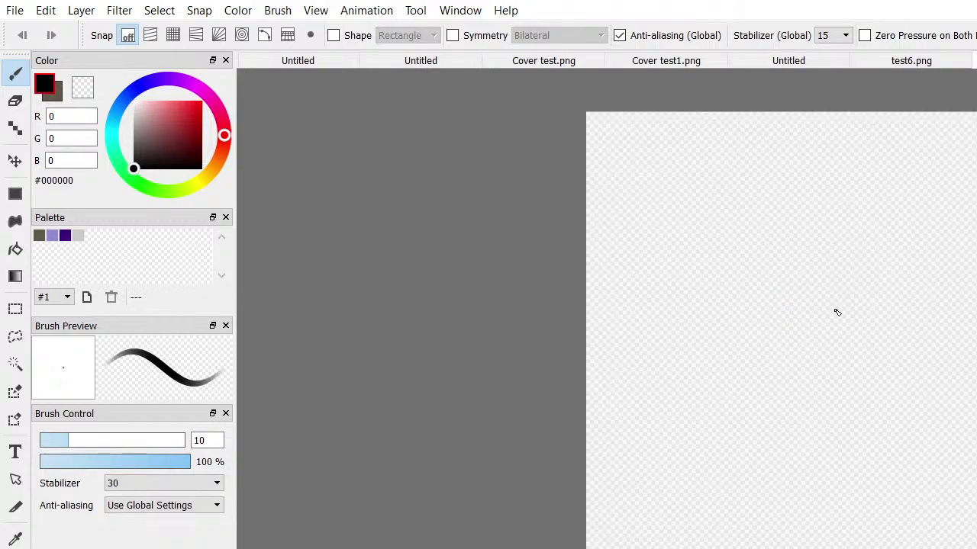
{"action": "scroll", "coordinate": [837, 312], "scroll_direction": "up", "scroll_amount": 2}
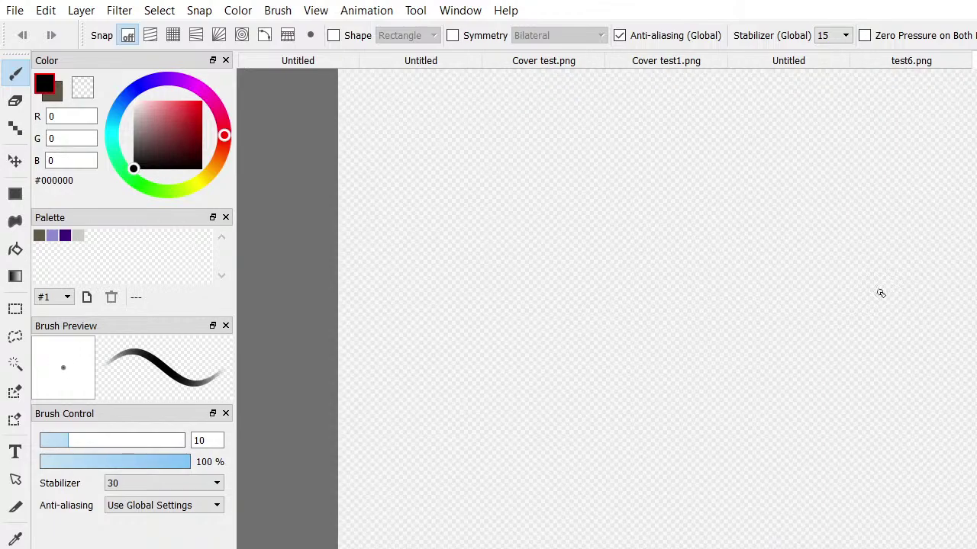
{"action": "scroll", "coordinate": [880, 292], "scroll_direction": "down", "scroll_amount": 2}
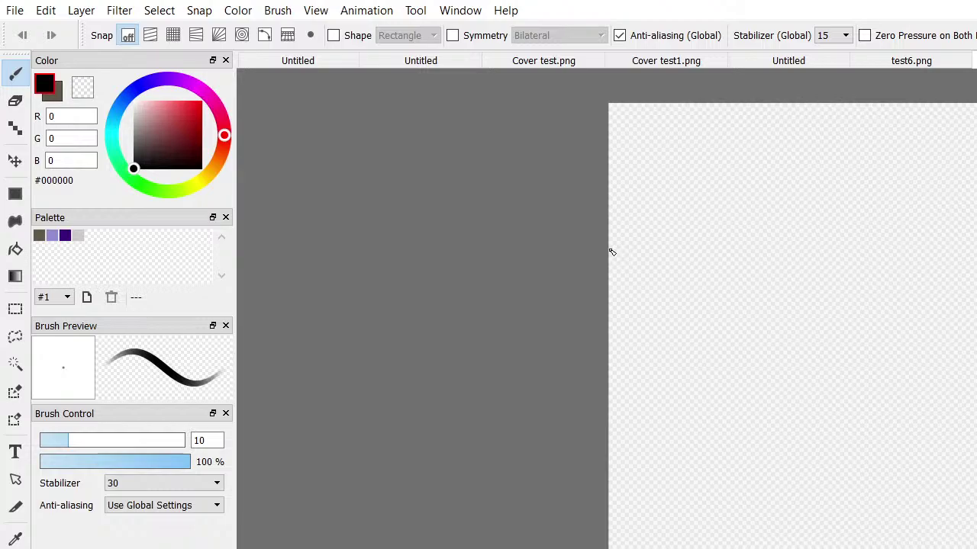
{"action": "scroll", "coordinate": [732, 367], "scroll_direction": "down", "scroll_amount": 3}
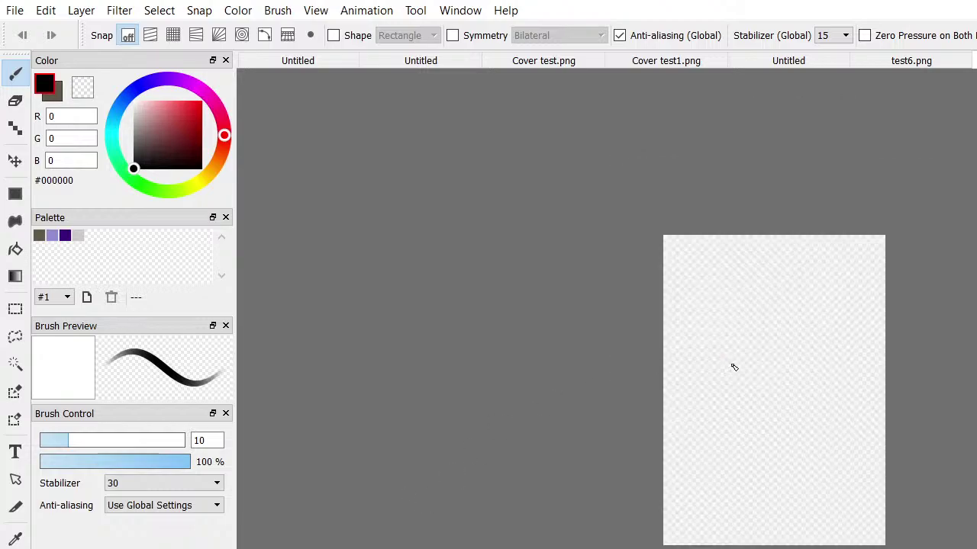
{"action": "scroll", "coordinate": [744, 363], "scroll_direction": "up", "scroll_amount": 3}
{"action": "scroll", "coordinate": [744, 363], "scroll_direction": "up", "scroll_amount": 1}
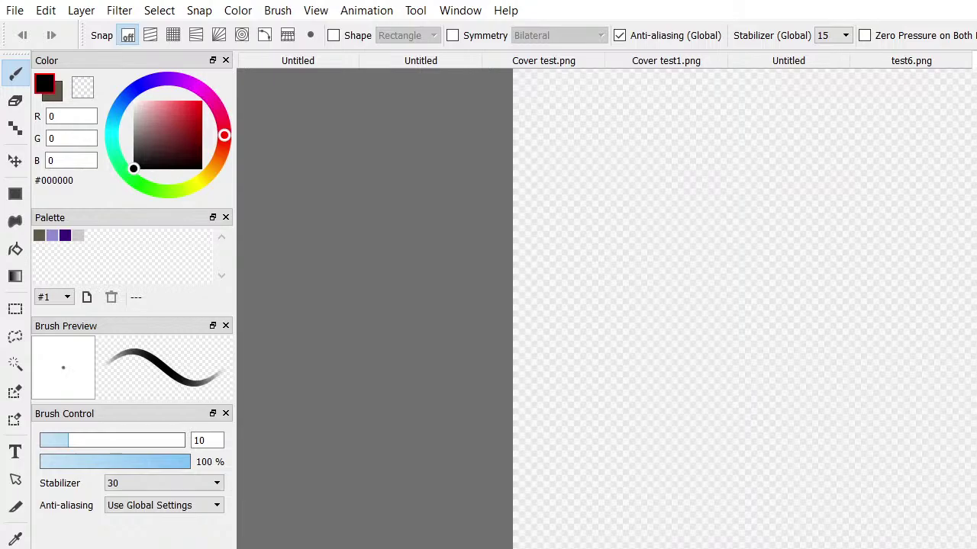
{"action": "scroll", "coordinate": [575, 438], "scroll_direction": "up", "scroll_amount": 1}
{"action": "scroll", "coordinate": [575, 438], "scroll_direction": "down", "scroll_amount": 2}
{"action": "scroll", "coordinate": [576, 438], "scroll_direction": "up", "scroll_amount": 2}
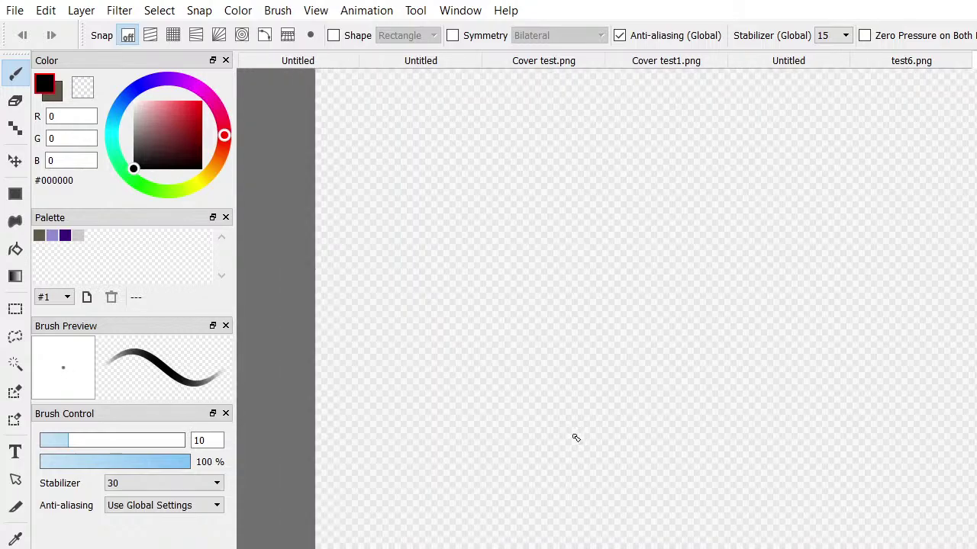
{"action": "scroll", "coordinate": [575, 438], "scroll_direction": "up", "scroll_amount": 1}
{"action": "scroll", "coordinate": [478, 373], "scroll_direction": "down", "scroll_amount": 1}
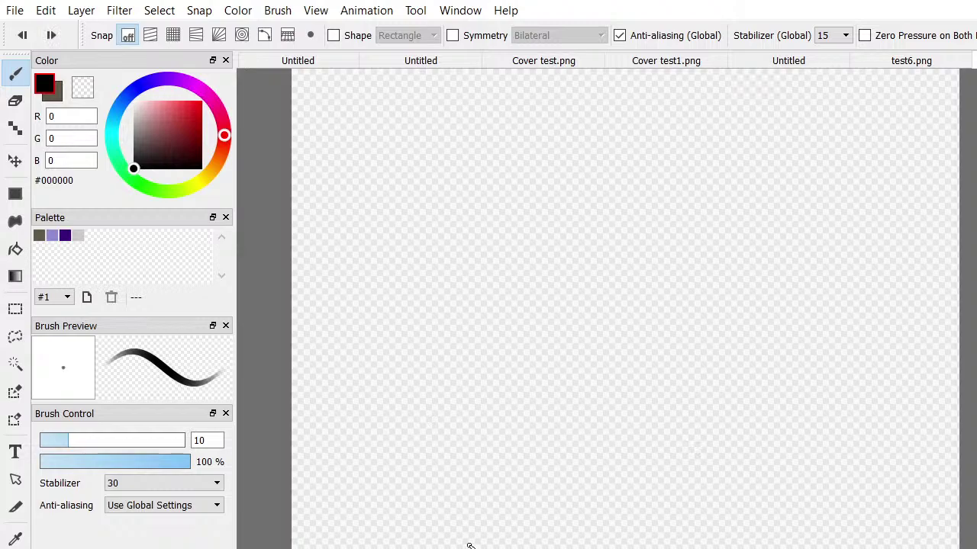
Set the brush size to 3 and make the brush draw with the Line shape
{"action": "key", "text": "bracketleft"}
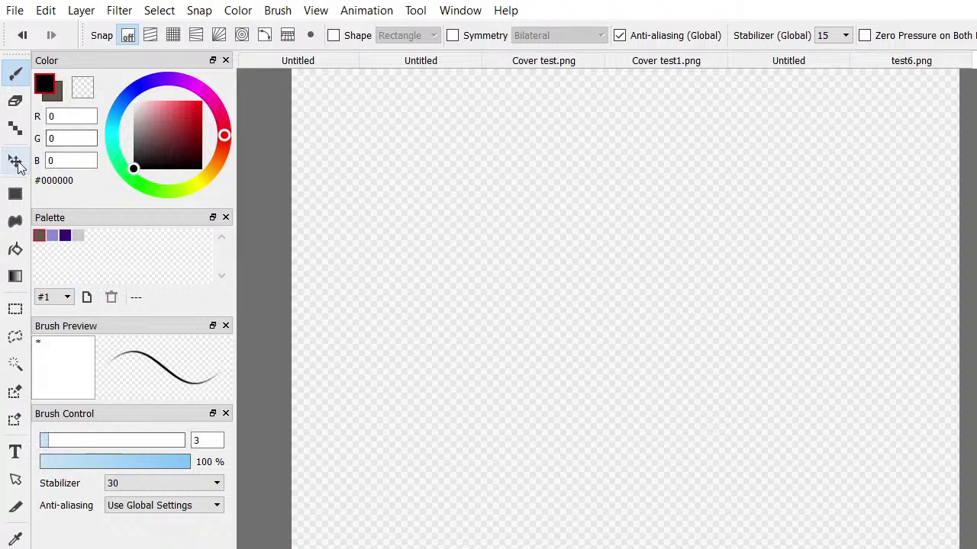
{"action": "left_click", "coordinate": [17, 195]}
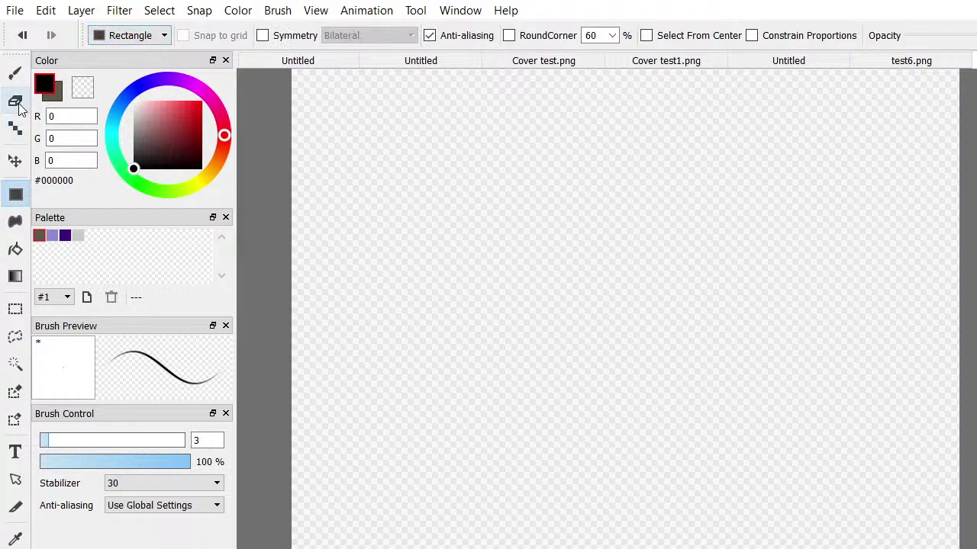
{"action": "left_click", "coordinate": [15, 73]}
{"action": "left_click", "coordinate": [343, 36]}
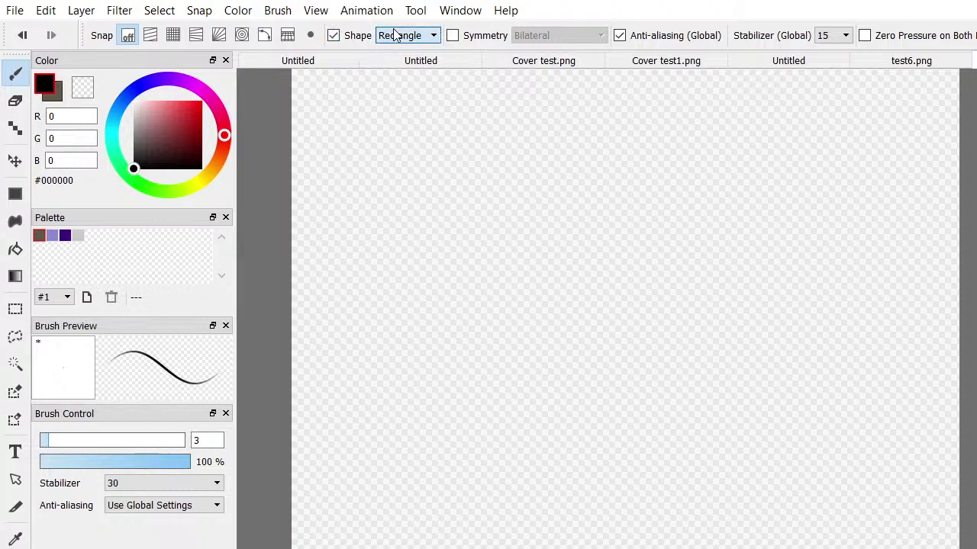
{"action": "scroll", "coordinate": [393, 36], "scroll_direction": "up", "scroll_amount": 1}
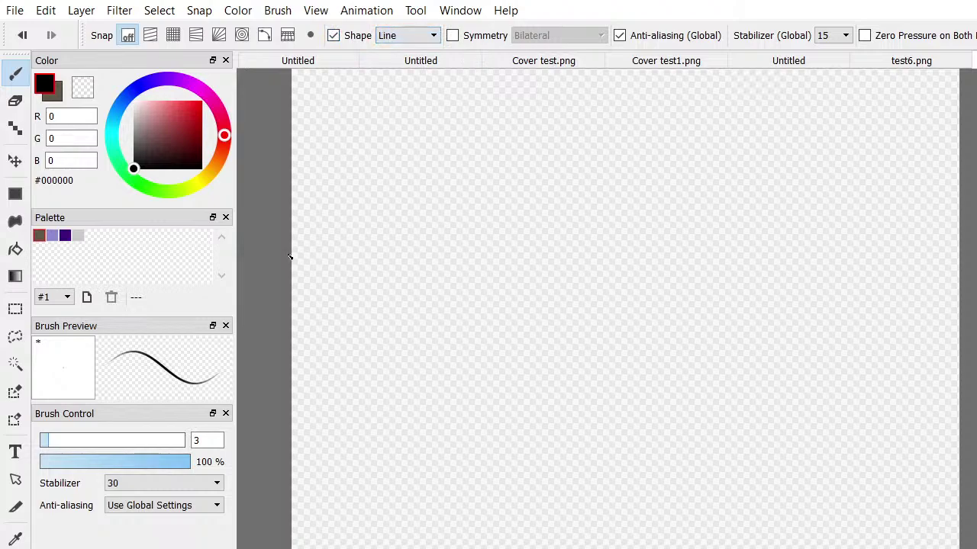
Draw four slightly slanted black lines across the full canvas width, one below the other with gradually wider gaps
{"action": "mouse_move", "coordinate": [293, 254]}
{"action": "left_mouse_down"}
{"action": "mouse_move", "coordinate": [824, 242]}
{"action": "mouse_move", "coordinate": [954, 260]}
{"action": "mouse_move", "coordinate": [975, 244]}
{"action": "mouse_move", "coordinate": [975, 229]}
{"action": "mouse_move", "coordinate": [975, 249]}
{"action": "left_mouse_up"}
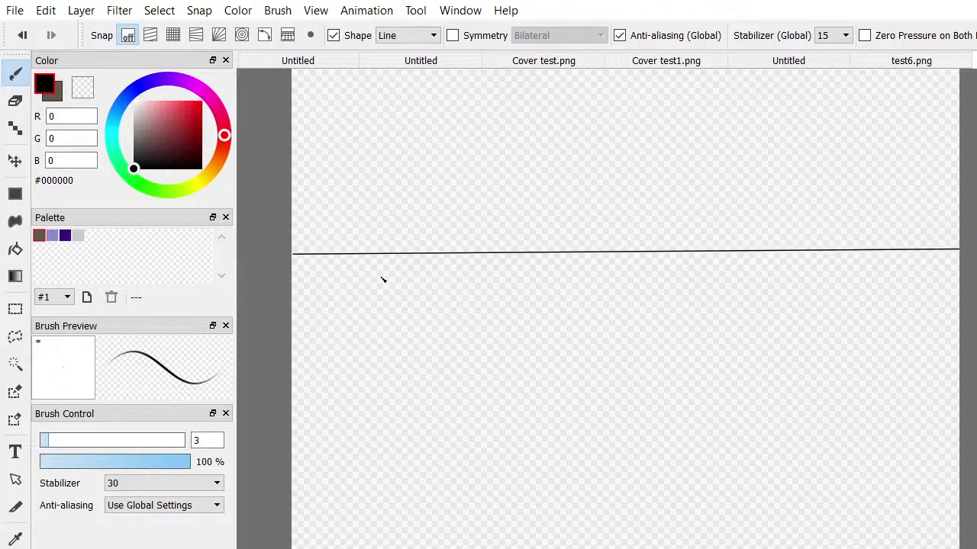
{"action": "mouse_move", "coordinate": [290, 274]}
{"action": "left_mouse_down"}
{"action": "mouse_move", "coordinate": [843, 275]}
{"action": "mouse_move", "coordinate": [975, 262]}
{"action": "left_mouse_up"}
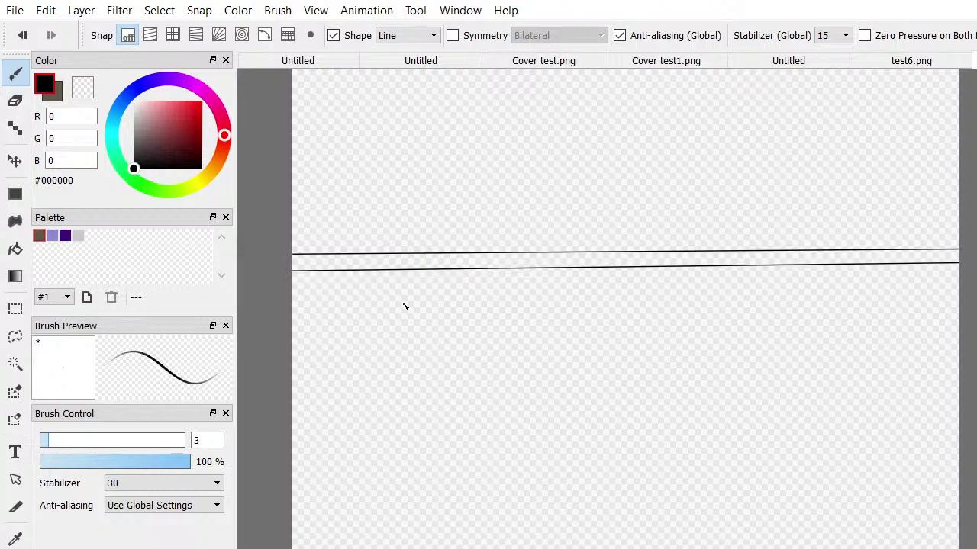
{"action": "mouse_move", "coordinate": [307, 287]}
{"action": "left_mouse_down"}
{"action": "mouse_move", "coordinate": [758, 268]}
{"action": "mouse_move", "coordinate": [975, 293]}
{"action": "mouse_move", "coordinate": [975, 272]}
{"action": "mouse_move", "coordinate": [975, 280]}
{"action": "left_mouse_up"}
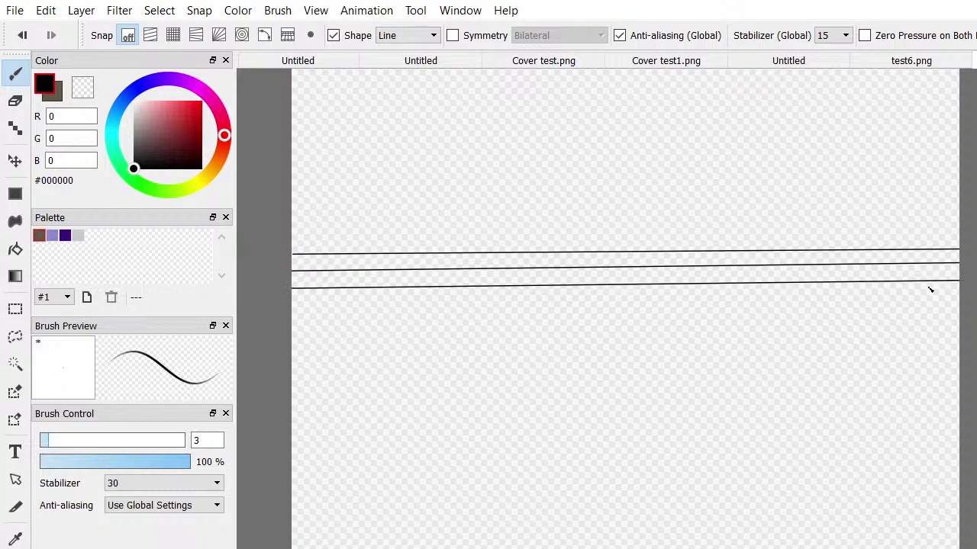
{"action": "left_click_drag", "start_coordinate": [293, 310], "coordinate": [975, 300]}
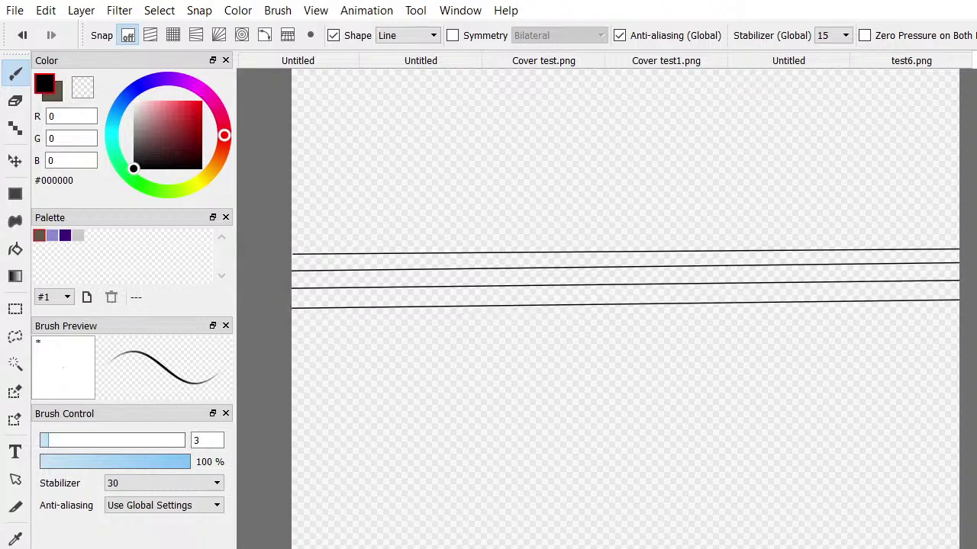
Select a full-width rectangular area around the four lines and nudge it slightly down and to the right
{"action": "left_click", "coordinate": [15, 309]}
{"action": "left_click_drag", "start_coordinate": [246, 184], "coordinate": [967, 518]}
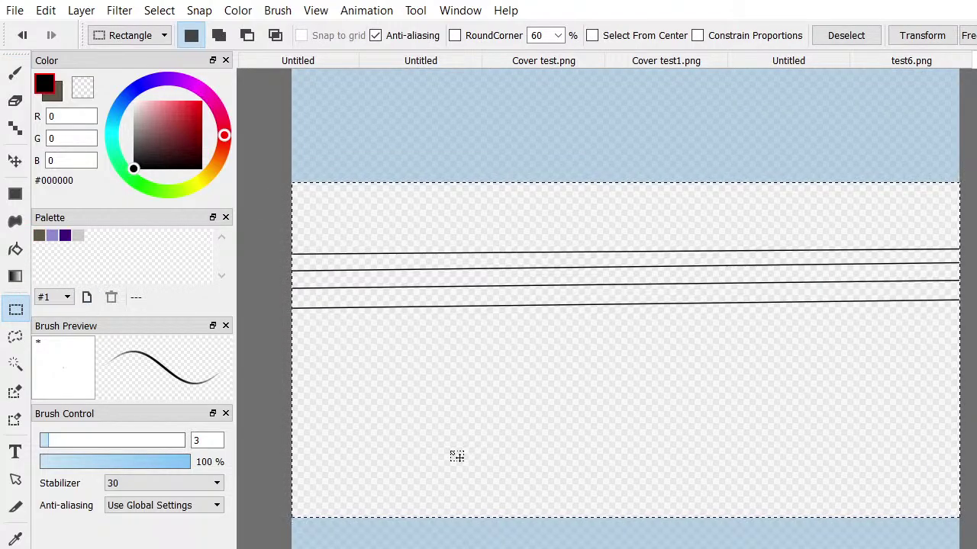
{"action": "left_click", "coordinate": [15, 161]}
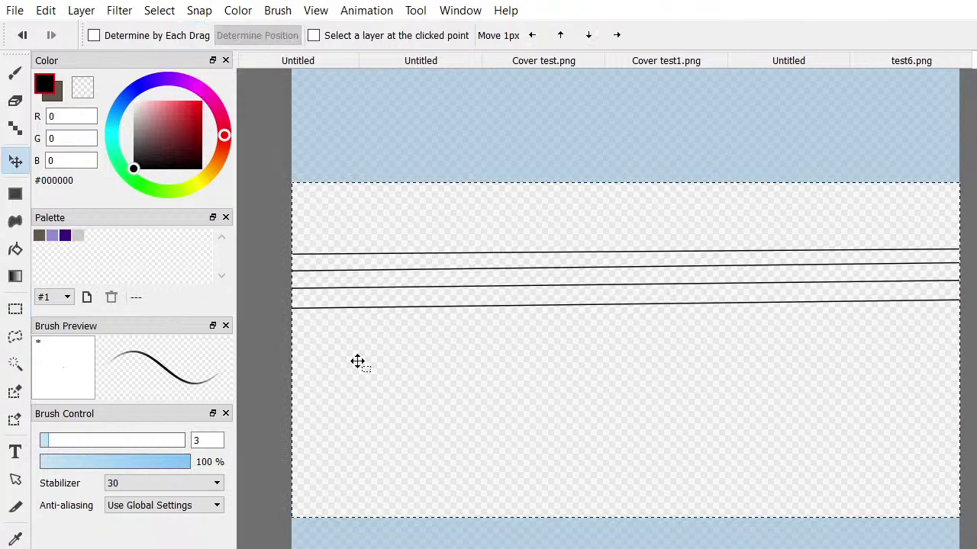
{"action": "key", "text": "Down"}
{"action": "key", "text": "Down"}
{"action": "key", "text": "Down"}
{"action": "key", "text": "Down"}
{"action": "key", "text": "Down"}
{"action": "key", "text": "Down"}
{"action": "key", "text": "Down"}
{"action": "key", "text": "Down"}
{"action": "key", "text": "Down"}
{"action": "key", "text": "Down"}
{"action": "key", "text": "Down"}
{"action": "key", "text": "Down"}
{"action": "key", "text": "Down"}
{"action": "key", "text": "Down"}
{"action": "key", "text": "Down"}
{"action": "key", "text": "Down"}
{"action": "key", "text": "Down"}
{"action": "key", "text": "Down"}
{"action": "key", "text": "Down"}
{"action": "key", "text": "Down"}
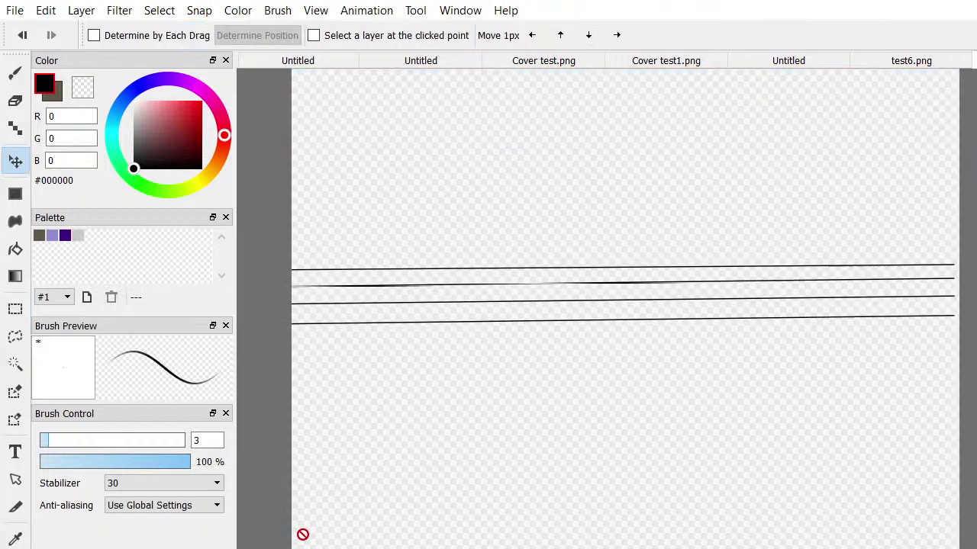
{"action": "key", "text": "Up"}
{"action": "key", "text": "Up"}
{"action": "key", "text": "Up"}
{"action": "key", "text": "Up"}
{"action": "key", "text": "Up"}
{"action": "key", "text": "Up"}
{"action": "key", "text": "Right"}
{"action": "key", "text": "Right"}
{"action": "key", "text": "Right"}
{"action": "key", "text": "Right"}
{"action": "key", "text": "Right"}
{"action": "key", "text": "Right"}
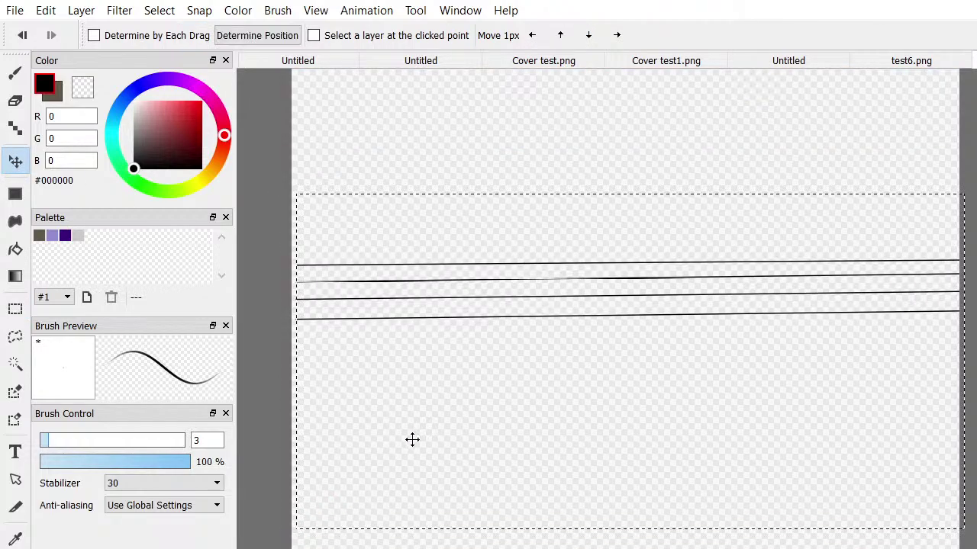
Try to enlarge the selected lines with Transform beyond the canvas edges and reposition them
{"action": "key", "text": "ctrl+t"}
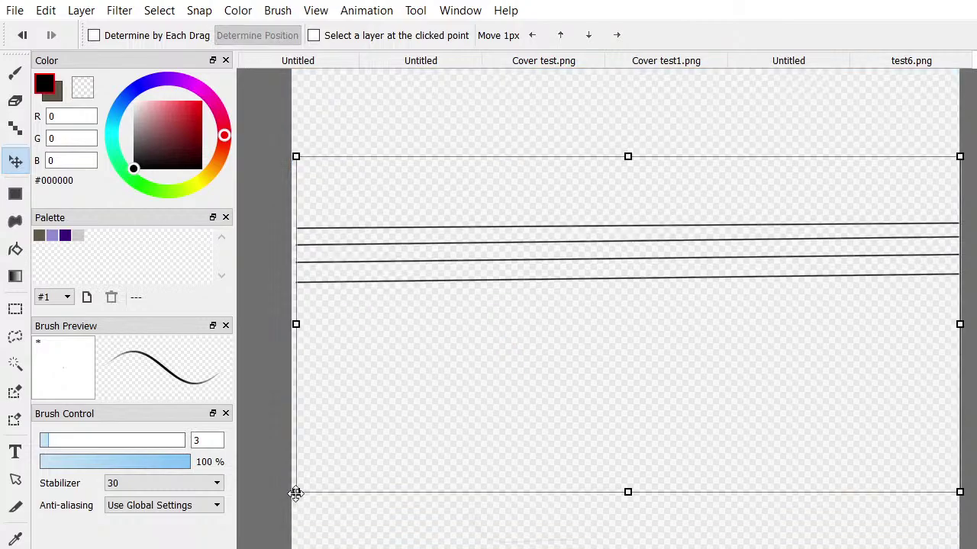
{"action": "left_click_drag", "start_coordinate": [295, 157], "coordinate": [4, 3]}
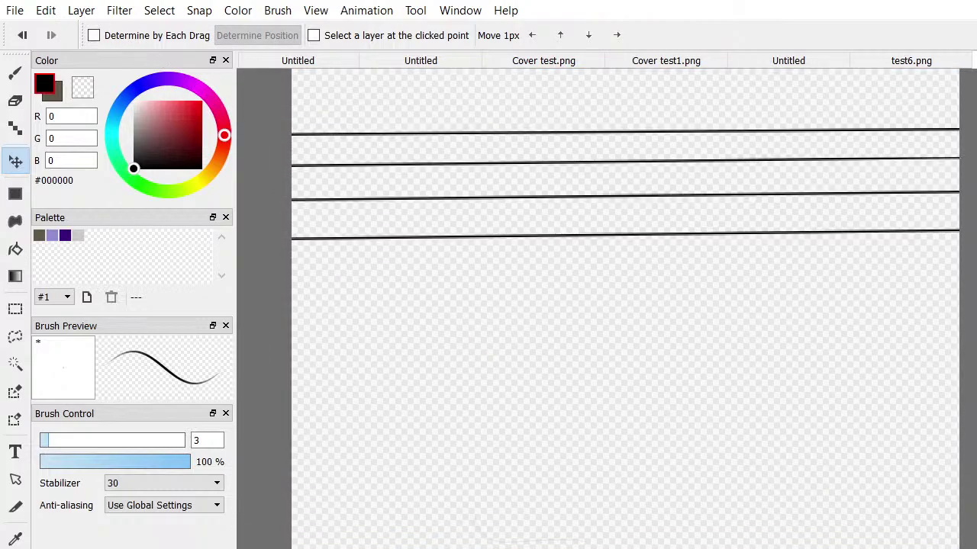
{"action": "left_click_drag", "start_coordinate": [734, 383], "coordinate": [855, 457]}
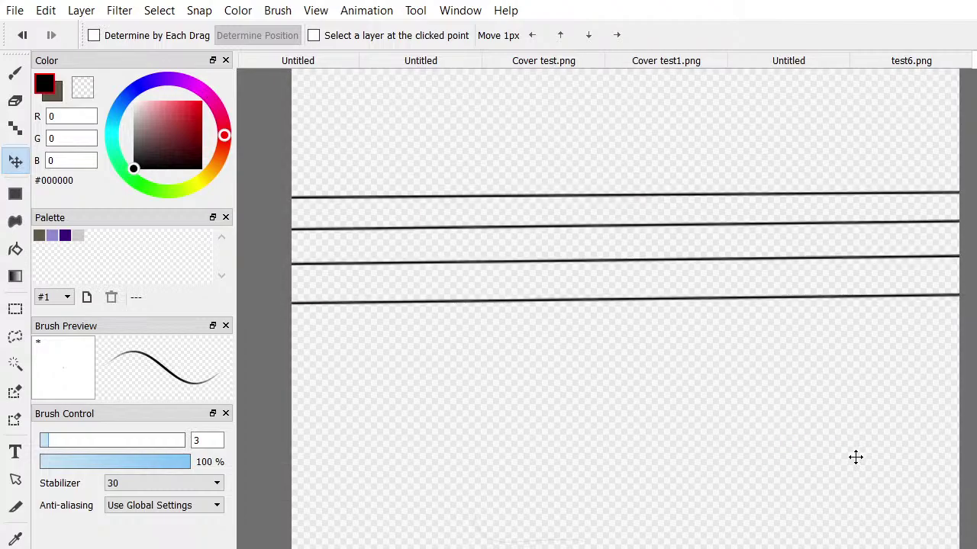
{"action": "scroll", "coordinate": [855, 457], "scroll_direction": "up", "scroll_amount": 1}
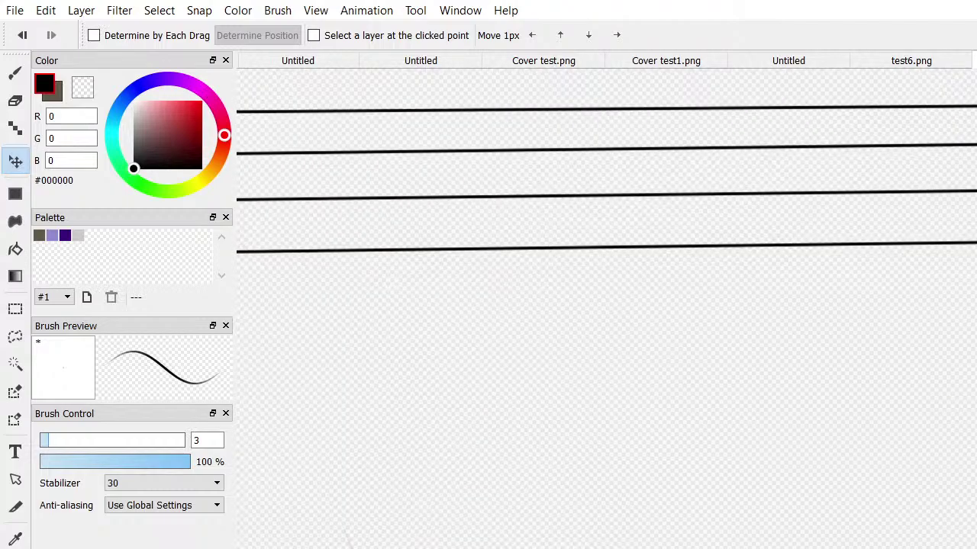
{"action": "key", "text": "ctrl+z"}
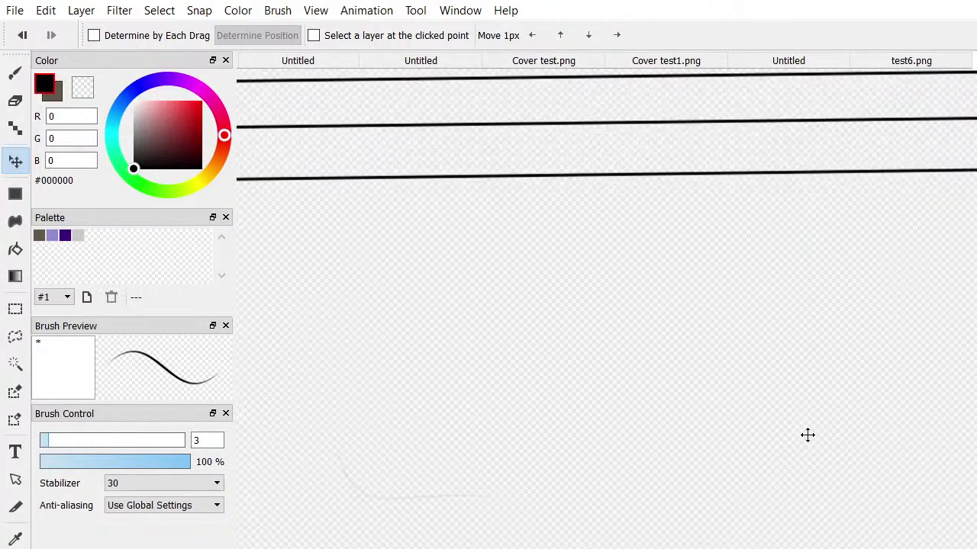
{"action": "scroll", "coordinate": [807, 435], "scroll_direction": "down", "scroll_amount": 3}
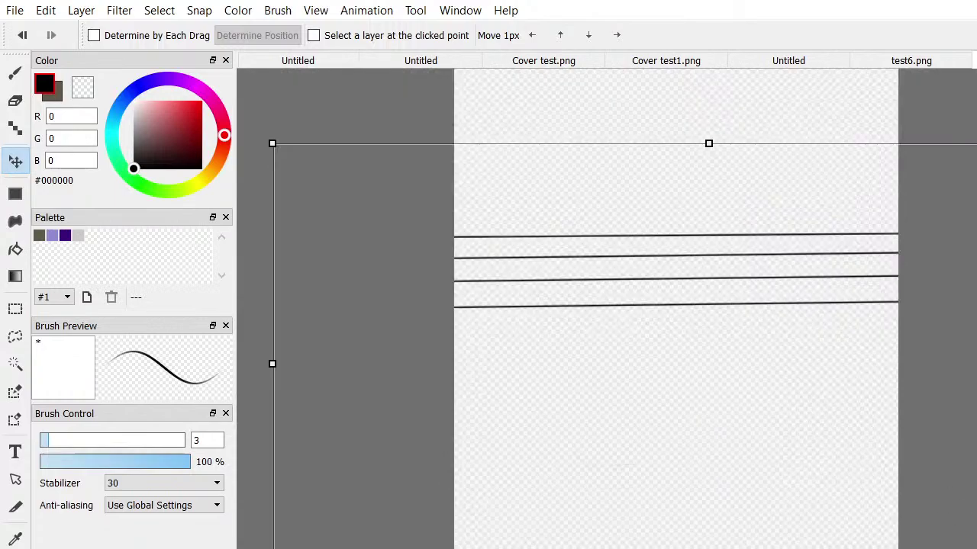
{"action": "left_click_drag", "start_coordinate": [916, 412], "coordinate": [804, 404]}
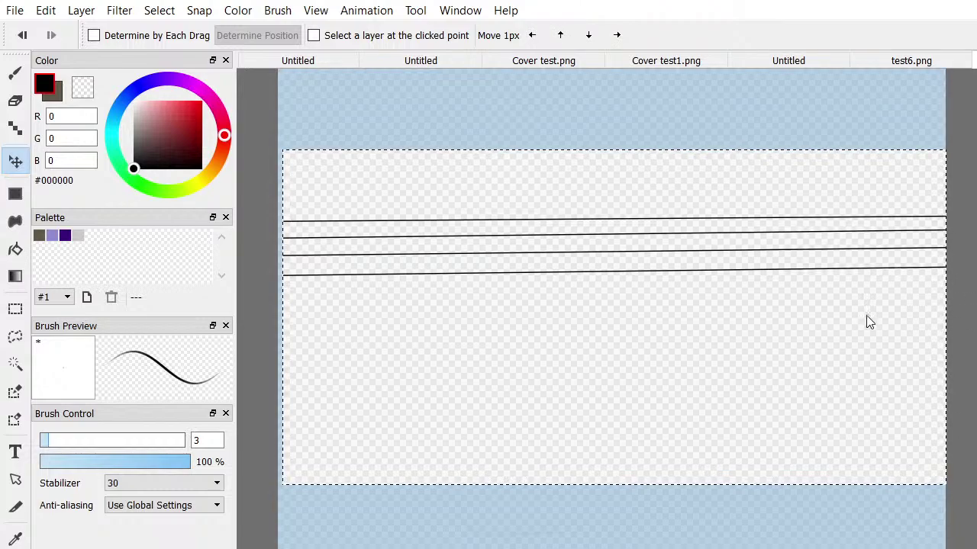
Clear the selection and move the four lines up and to the left past the canvas's left edge
{"action": "key", "text": "ctrl+d"}
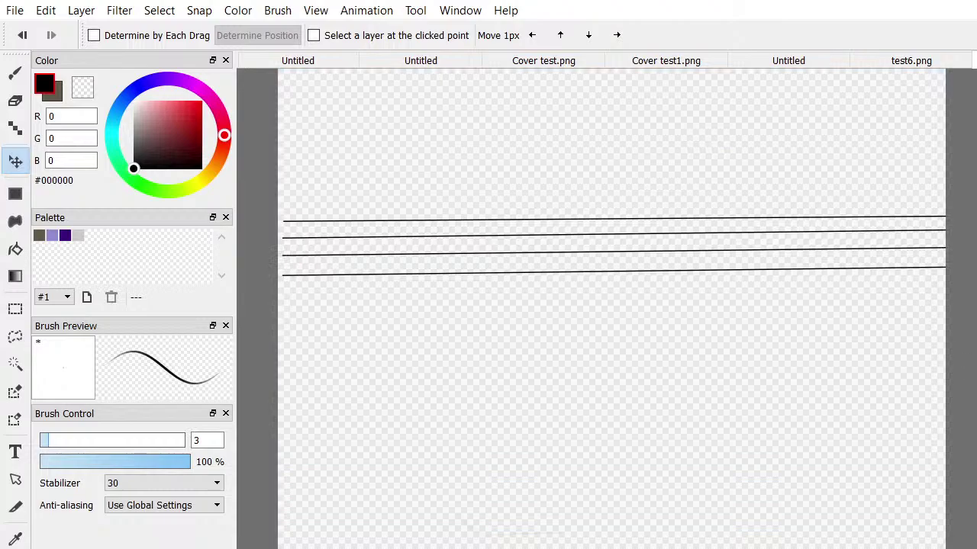
{"action": "mouse_move", "coordinate": [703, 248]}
{"action": "left_mouse_down"}
{"action": "mouse_move", "coordinate": [664, 270]}
{"action": "mouse_move", "coordinate": [707, 261]}
{"action": "left_mouse_up"}
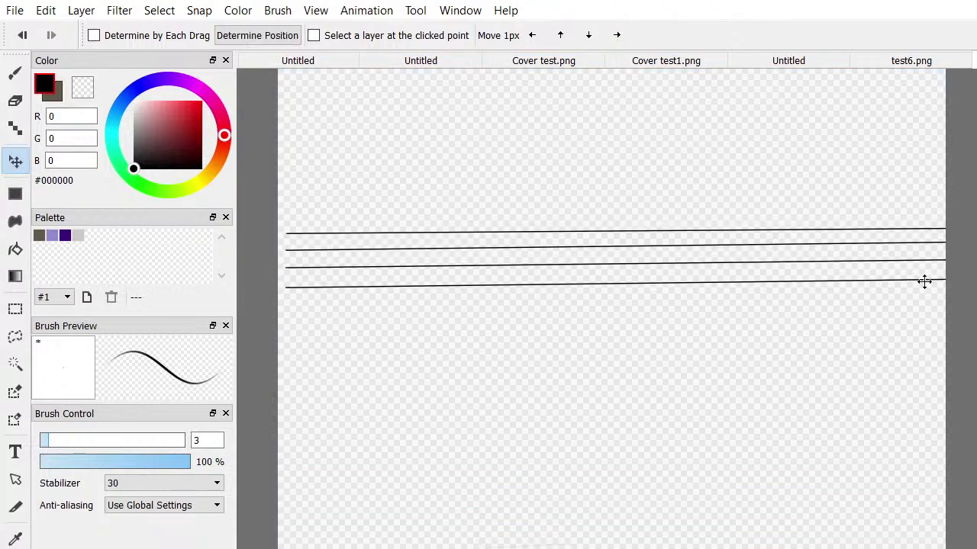
{"action": "left_click_drag", "start_coordinate": [924, 281], "coordinate": [887, 279]}
Enlarge the four lines with Transform past both canvas edges, widen their spacing and place them slightly above the canvas's middle
{"action": "key", "text": "ctrl+t"}
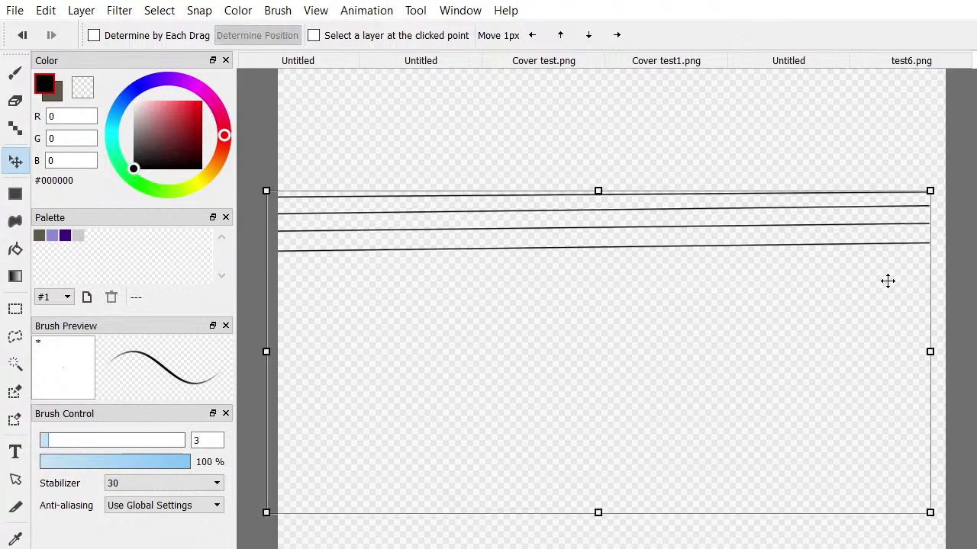
{"action": "left_click_drag", "start_coordinate": [930, 513], "coordinate": [975, 548]}
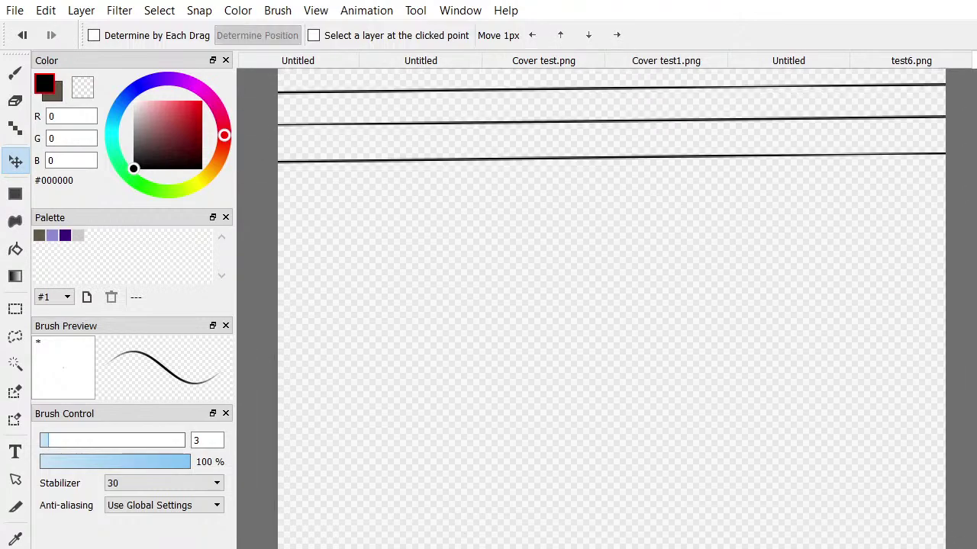
{"action": "left_click_drag", "start_coordinate": [776, 229], "coordinate": [793, 423]}
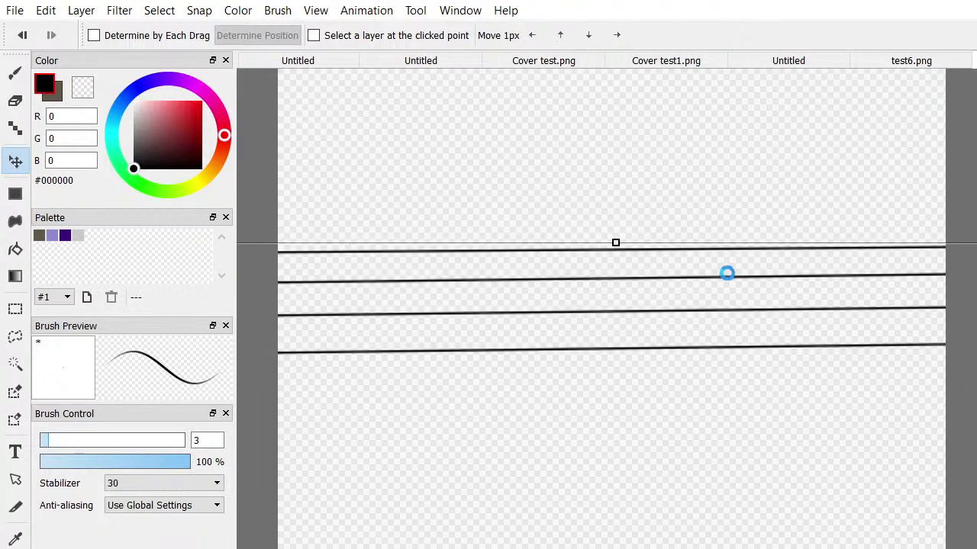
{"action": "scroll", "coordinate": [726, 273], "scroll_direction": "down", "scroll_amount": 6}
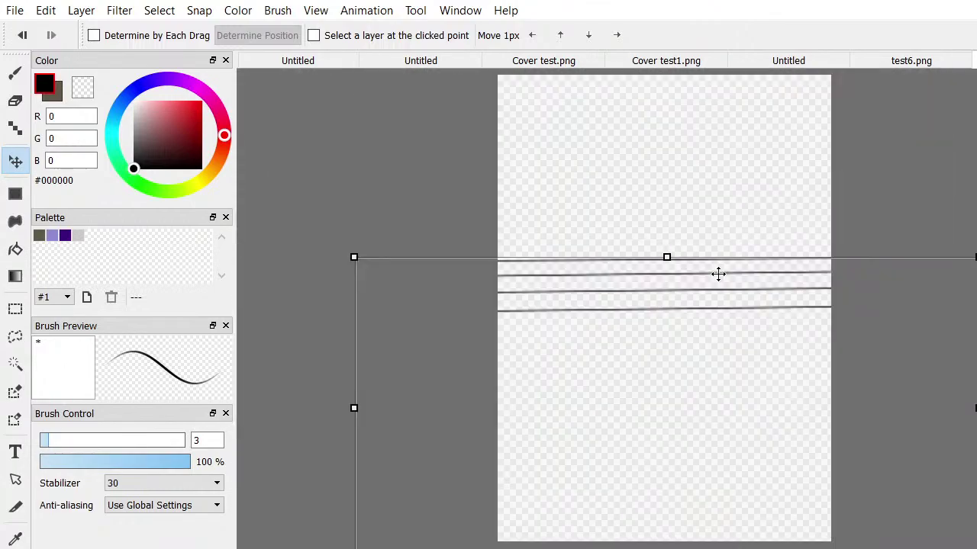
{"action": "left_click_drag", "start_coordinate": [973, 258], "coordinate": [974, 230]}
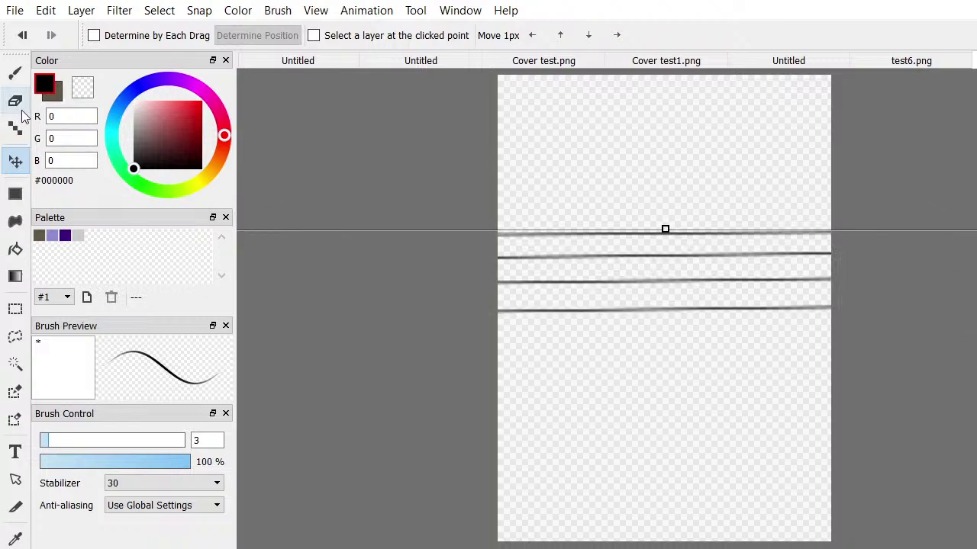
{"action": "key", "text": "Return"}
{"action": "scroll", "coordinate": [414, 150], "scroll_direction": "up", "scroll_amount": 1}
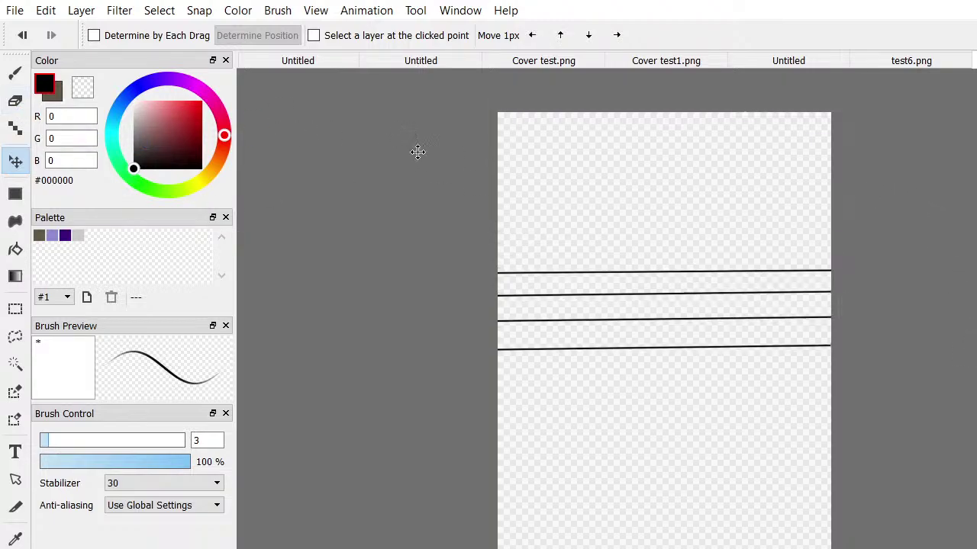
{"action": "scroll", "coordinate": [596, 241], "scroll_direction": "down", "scroll_amount": 1}
{"action": "scroll", "coordinate": [595, 239], "scroll_direction": "down", "scroll_amount": 1}
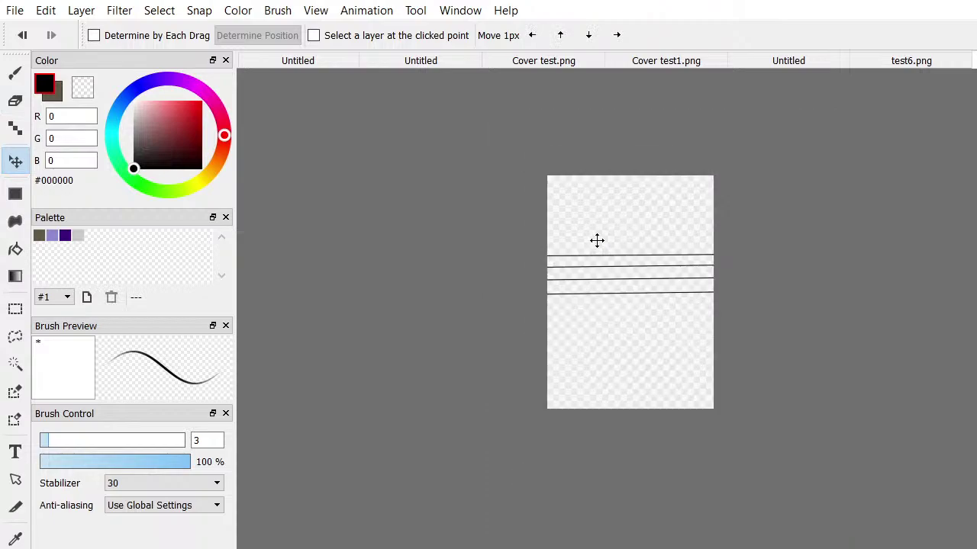
{"action": "scroll", "coordinate": [587, 234], "scroll_direction": "up", "scroll_amount": 5}
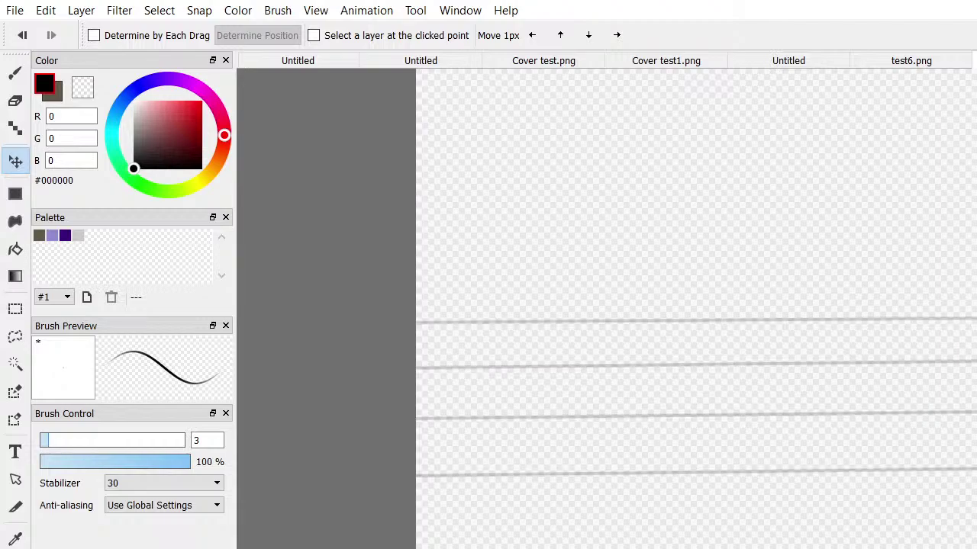
{"action": "left_click", "coordinate": [18, 73]}
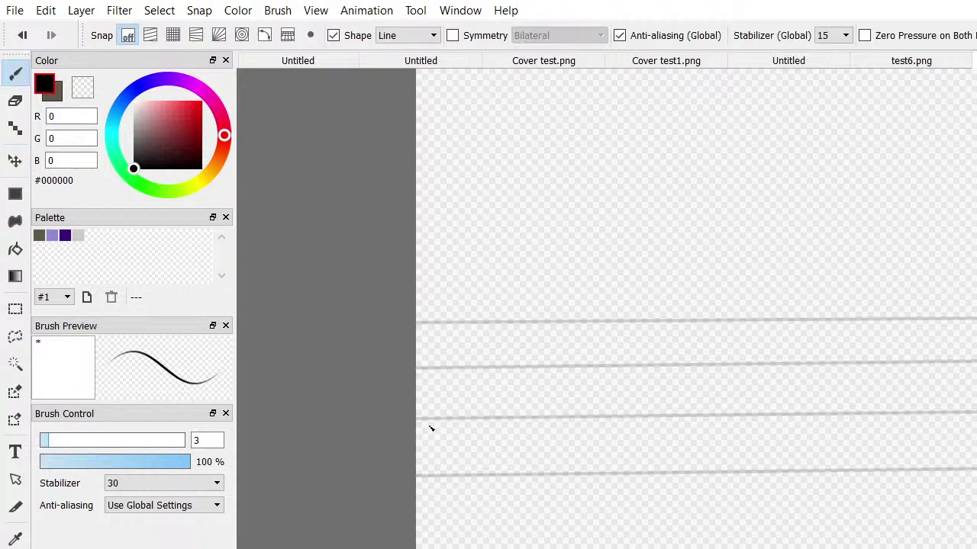
{"action": "scroll", "coordinate": [429, 431], "scroll_direction": "down", "scroll_amount": 2}
{"action": "scroll", "coordinate": [430, 432], "scroll_direction": "up", "scroll_amount": 4}
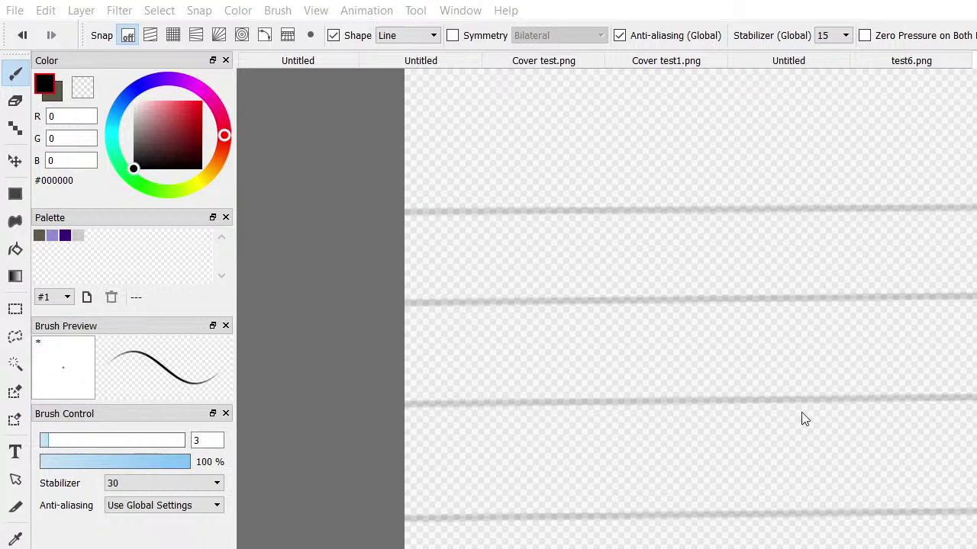
Create a new canvas and bring the four lines over to it from the previous drawing
{"action": "key", "text": "ctrl+n"}
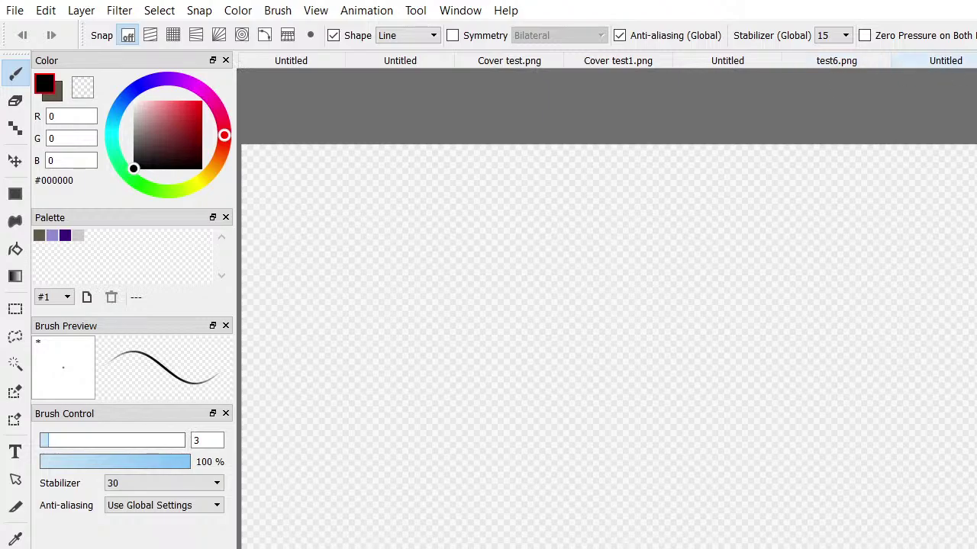
{"action": "left_click", "coordinate": [915, 62]}
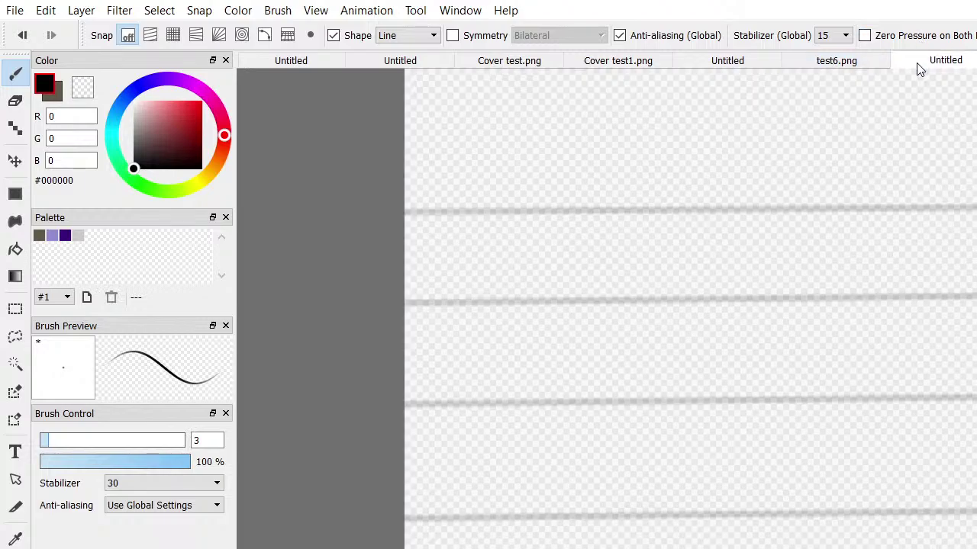
{"action": "left_click", "coordinate": [15, 162]}
{"action": "left_click_drag", "start_coordinate": [585, 278], "coordinate": [671, 228]}
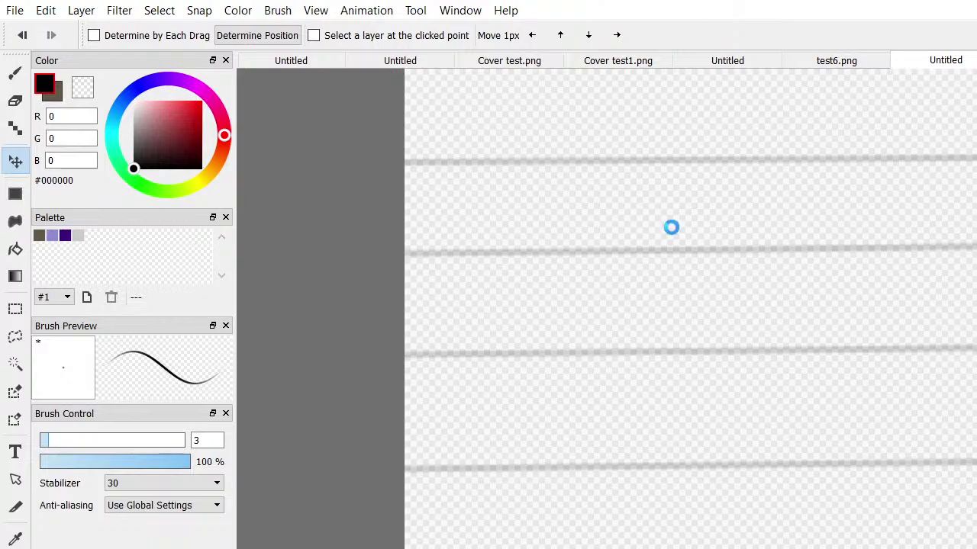
{"action": "key", "text": "Return"}
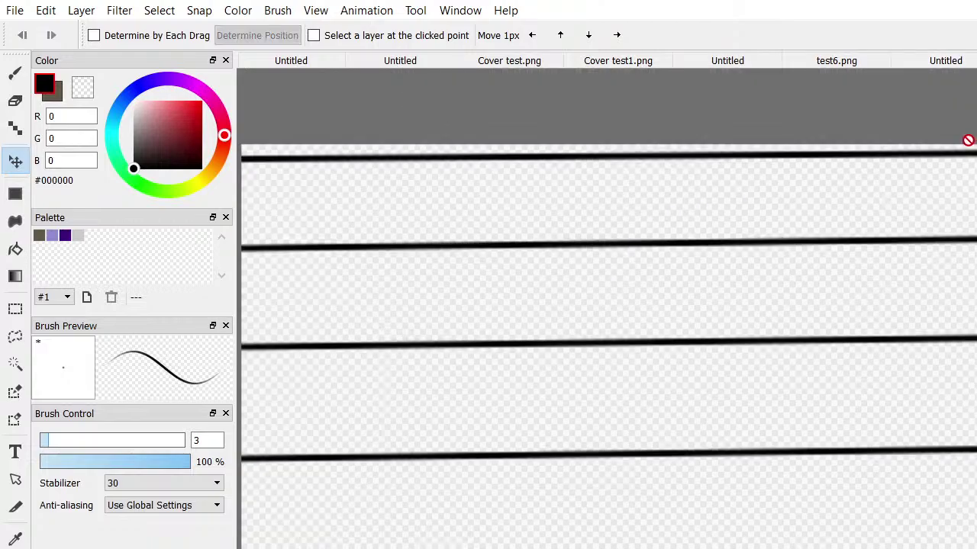
Reposition the four lines as a group on the new canvas, a short distance below its top edge
{"action": "left_click_drag", "start_coordinate": [839, 241], "coordinate": [729, 371]}
{"action": "scroll", "coordinate": [753, 425], "scroll_direction": "up", "scroll_amount": 1}
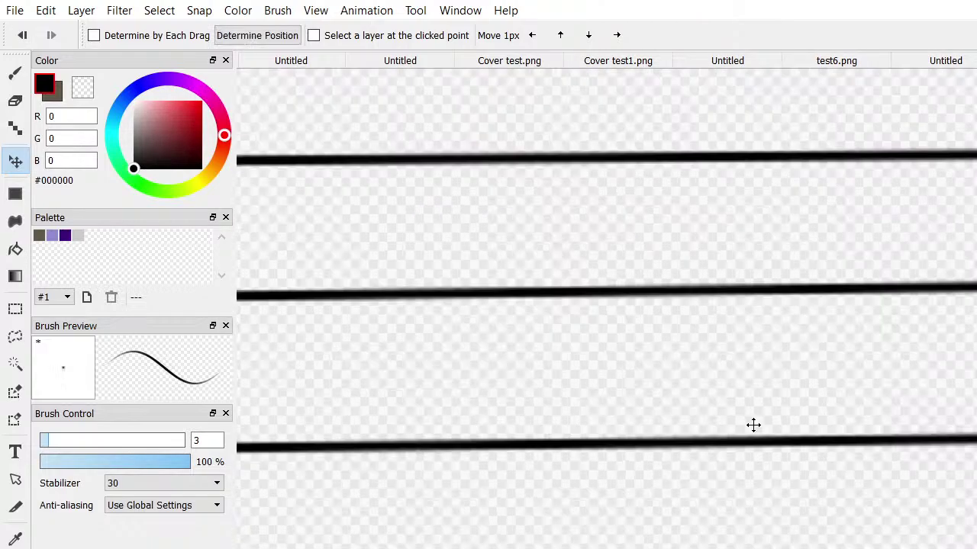
{"action": "scroll", "coordinate": [752, 421], "scroll_direction": "down", "scroll_amount": 3}
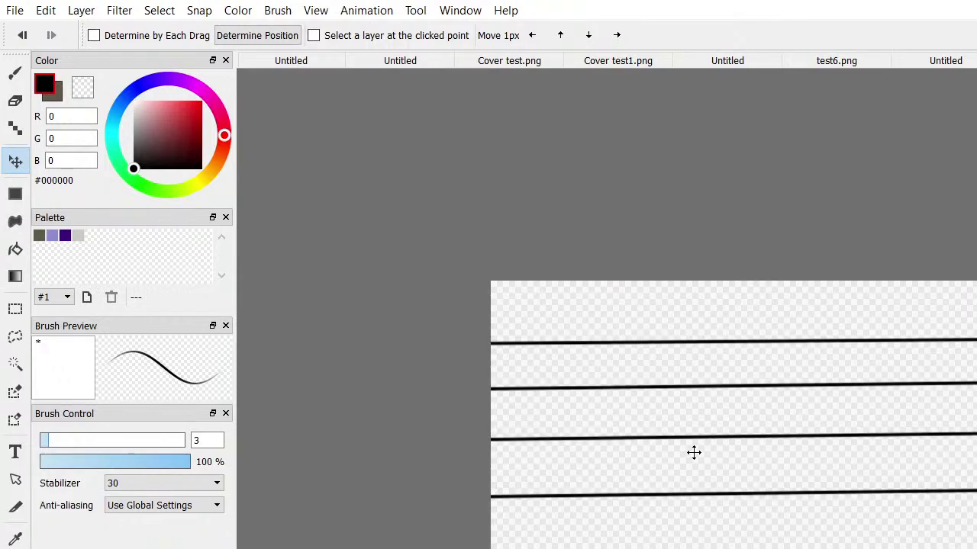
{"action": "left_click", "coordinate": [65, 235]}
{"action": "left_click_drag", "start_coordinate": [790, 433], "coordinate": [786, 419]}
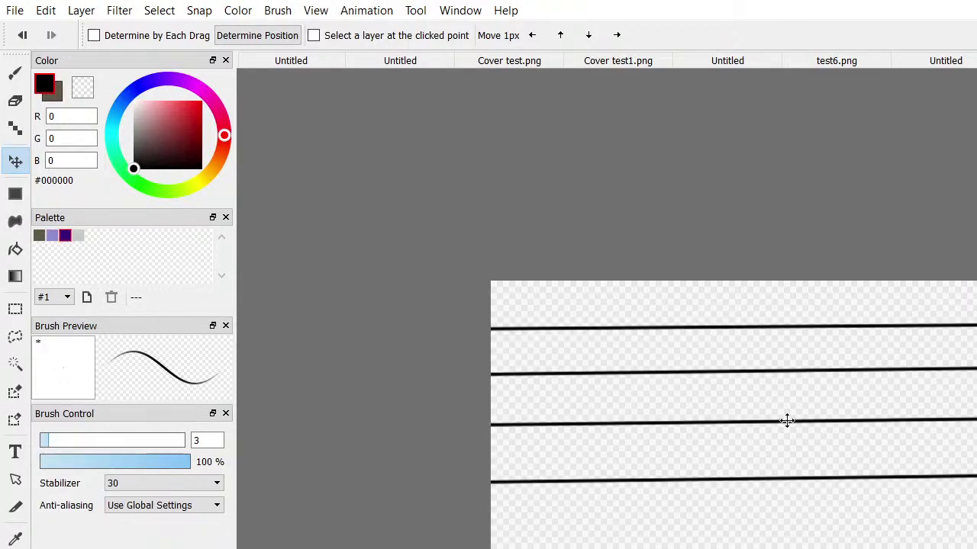
{"action": "left_click_drag", "start_coordinate": [748, 453], "coordinate": [719, 471]}
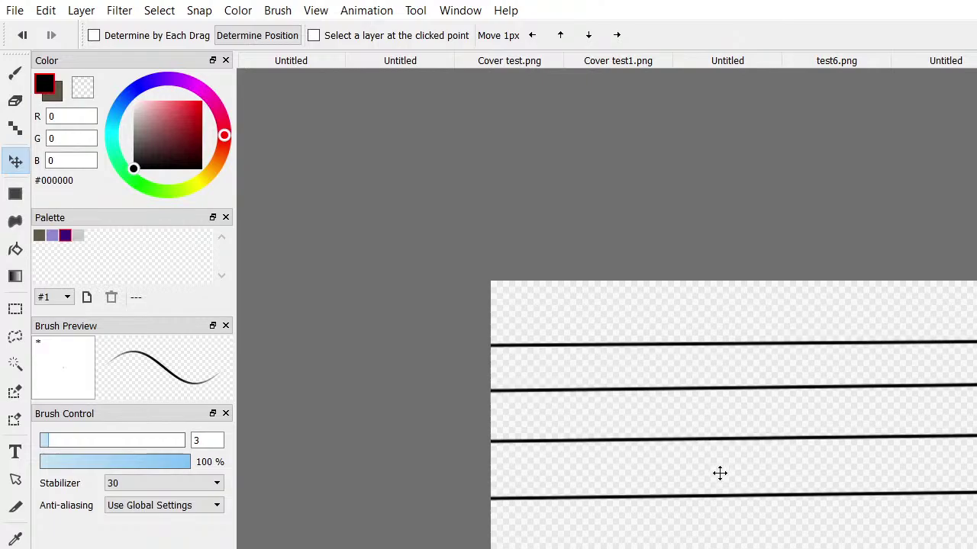
Scale the four lines with Transform to closer spacing and stretch them horizontally past the canvas edges
{"action": "key", "text": "ctrl+t"}
{"action": "scroll", "coordinate": [420, 349], "scroll_direction": "down", "scroll_amount": 1}
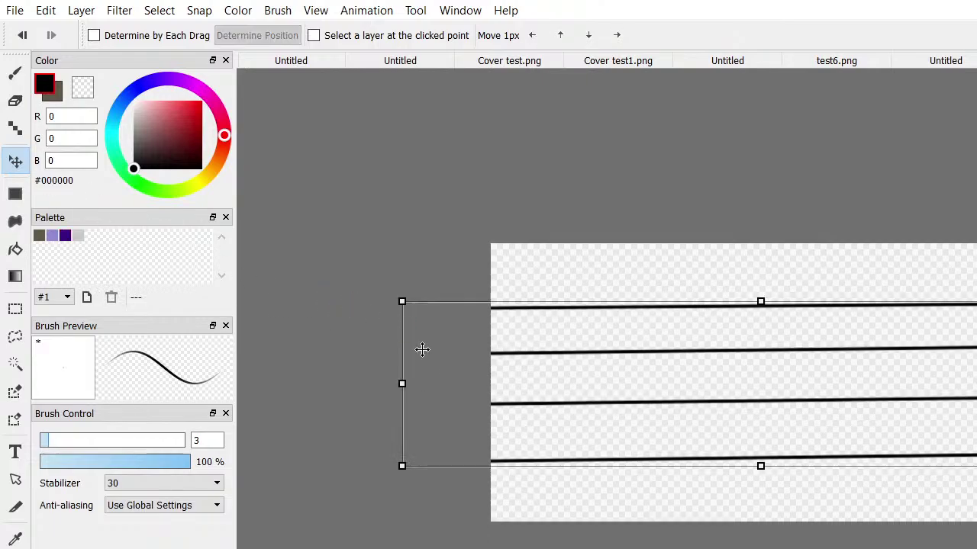
{"action": "left_click_drag", "start_coordinate": [402, 468], "coordinate": [505, 432]}
{"action": "left_click_drag", "start_coordinate": [887, 409], "coordinate": [863, 410]}
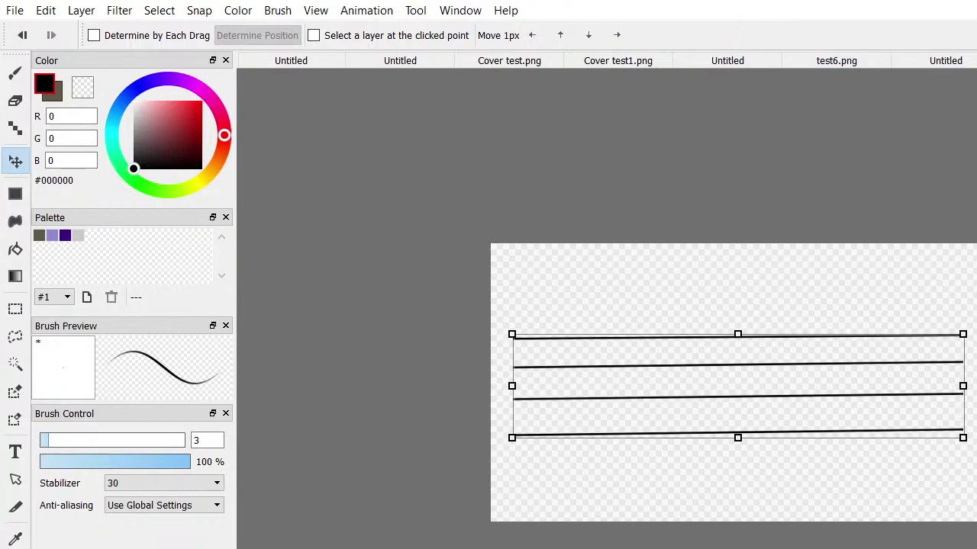
{"action": "mouse_move", "coordinate": [963, 386]}
{"action": "left_mouse_down"}
{"action": "mouse_move", "coordinate": [976, 382]}
{"action": "mouse_move", "coordinate": [931, 381]}
{"action": "mouse_move", "coordinate": [976, 384]}
{"action": "left_mouse_up"}
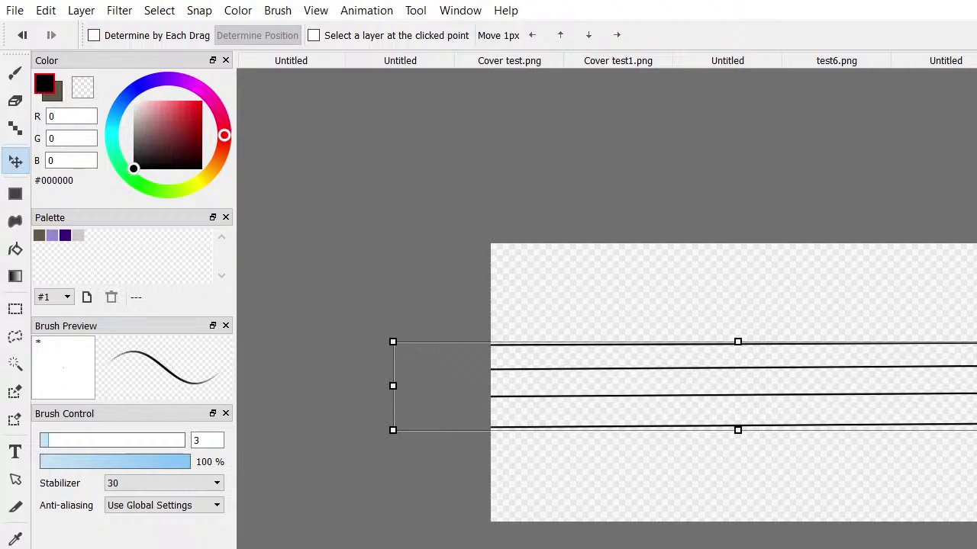
{"action": "scroll", "coordinate": [733, 396], "scroll_direction": "up", "scroll_amount": 1}
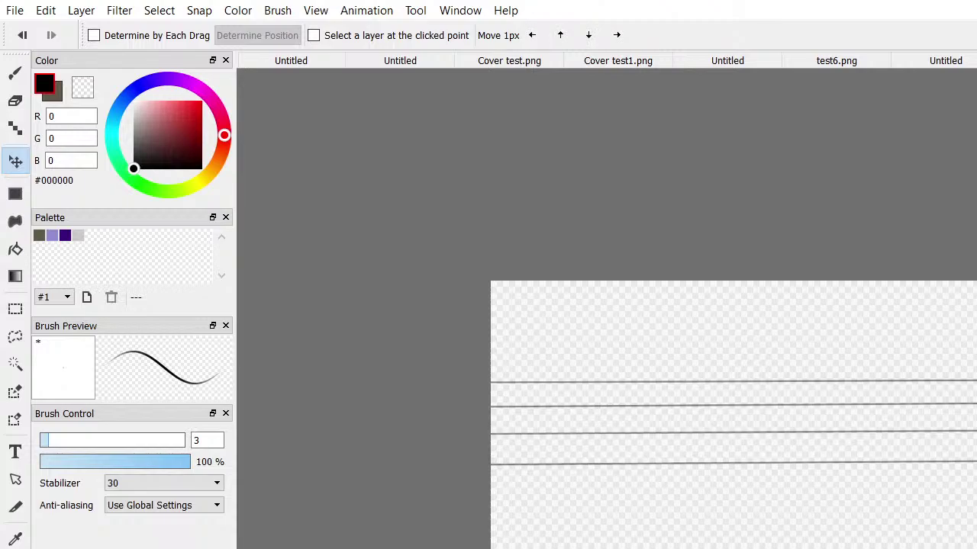
{"action": "scroll", "coordinate": [766, 423], "scroll_direction": "down", "scroll_amount": 1}
{"action": "scroll", "coordinate": [763, 428], "scroll_direction": "up", "scroll_amount": 2}
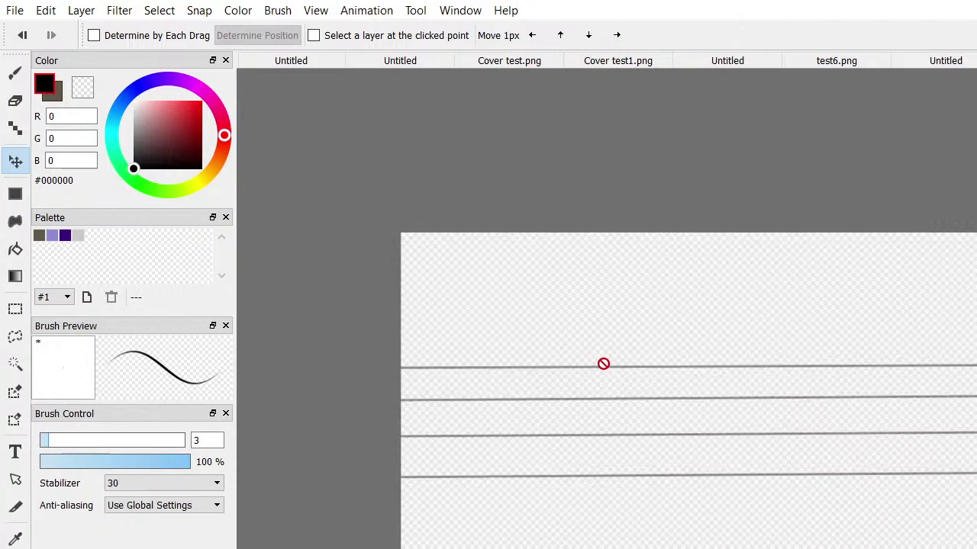
{"action": "scroll", "coordinate": [582, 377], "scroll_direction": "down", "scroll_amount": 1}
{"action": "scroll", "coordinate": [582, 377], "scroll_direction": "up", "scroll_amount": 1}
Try drawing upright brush strokes with the Line shape across the guide lines near their left end, then undo them
{"action": "left_click", "coordinate": [14, 73]}
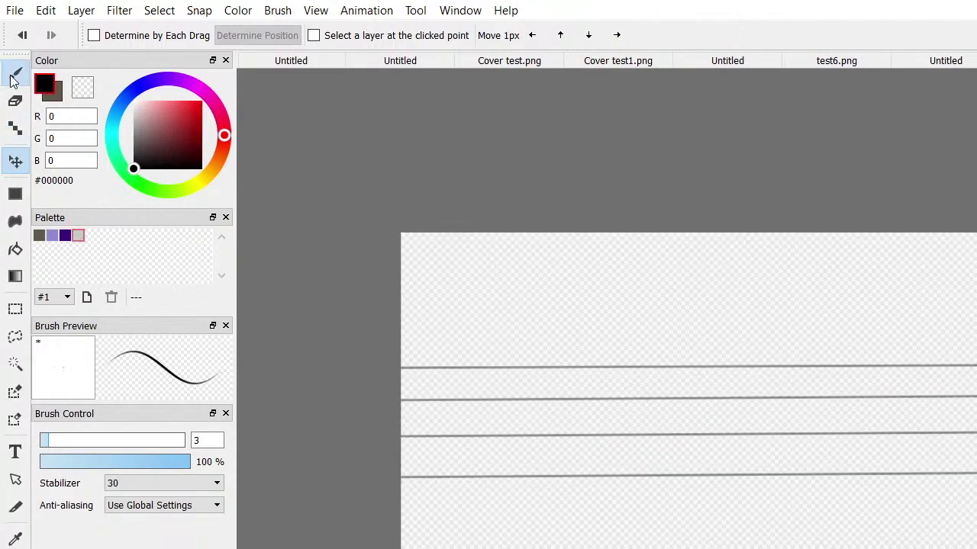
{"action": "scroll", "coordinate": [422, 381], "scroll_direction": "up", "scroll_amount": 2}
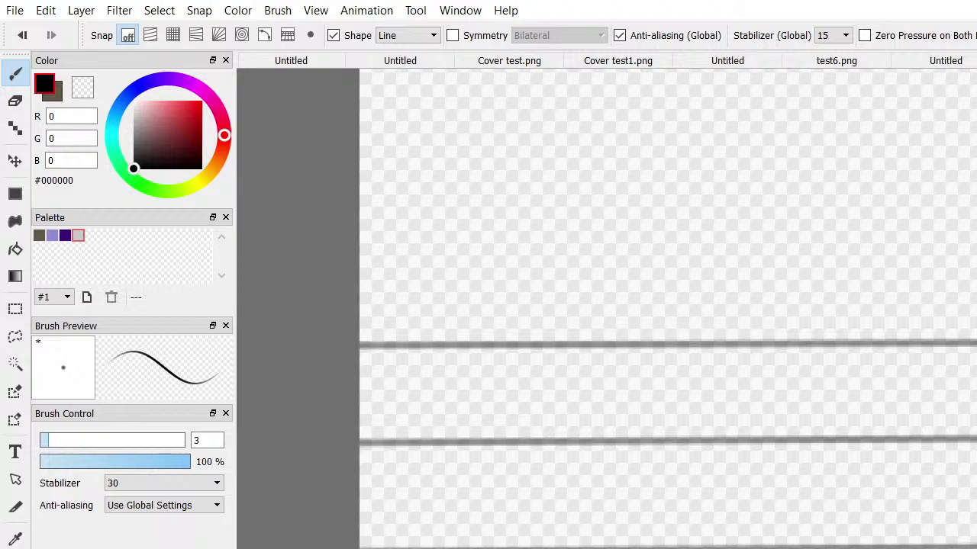
{"action": "left_click_drag", "start_coordinate": [405, 548], "coordinate": [412, 538]}
{"action": "key", "text": "ctrl+z"}
{"action": "mouse_move", "coordinate": [422, 548]}
{"action": "left_mouse_down"}
{"action": "mouse_move", "coordinate": [493, 339]}
{"action": "mouse_move", "coordinate": [489, 348]}
{"action": "left_mouse_up"}
{"action": "key", "text": "ctrl+z"}
{"action": "key", "text": "ctrl+z"}
Turn off the brush's Shape option, try a freehand vertical stroke across the guide lines and erase it with the 700 px eraser
{"action": "left_click", "coordinate": [334, 36]}
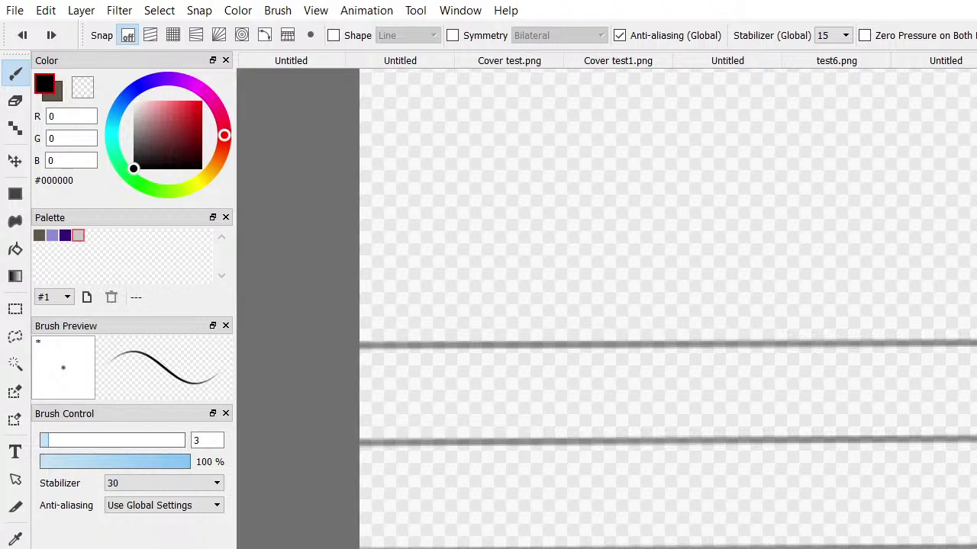
{"action": "mouse_move", "coordinate": [454, 548]}
{"action": "left_mouse_down"}
{"action": "mouse_move", "coordinate": [449, 389]}
{"action": "mouse_move", "coordinate": [464, 351]}
{"action": "left_mouse_up"}
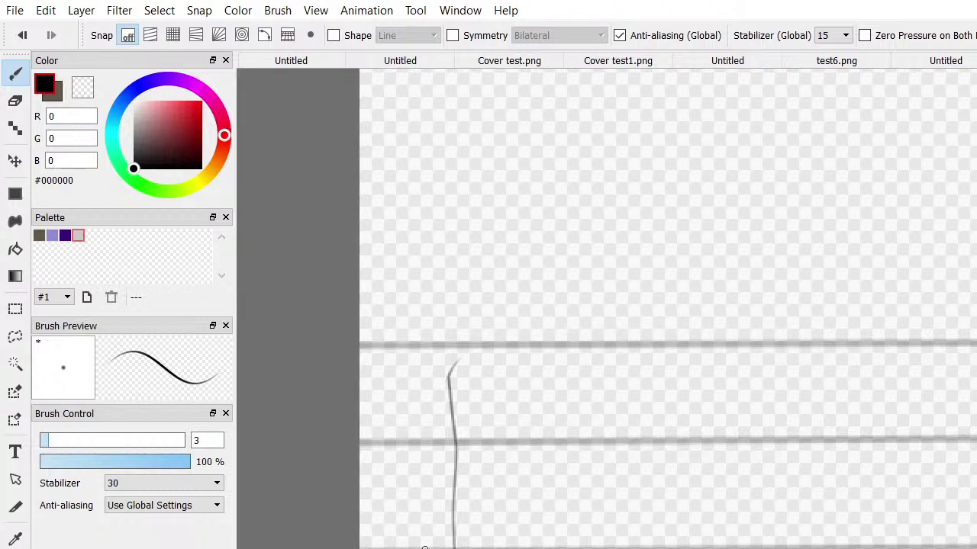
{"action": "left_click", "coordinate": [15, 101]}
{"action": "left_click", "coordinate": [481, 341]}
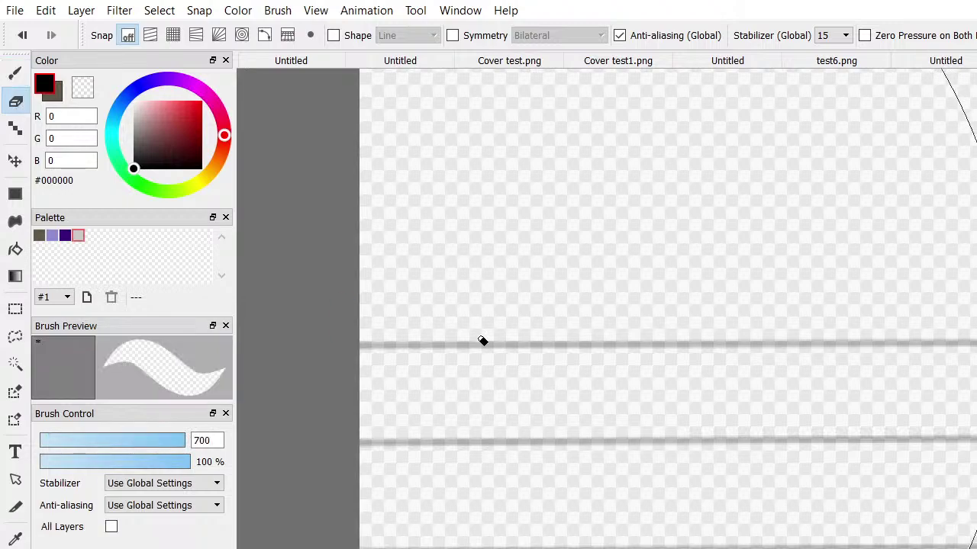
Outline a pointed M across the guide lines near the canvas's left edge with the 3 px brush and add a small circle beside it
{"action": "left_click", "coordinate": [15, 73]}
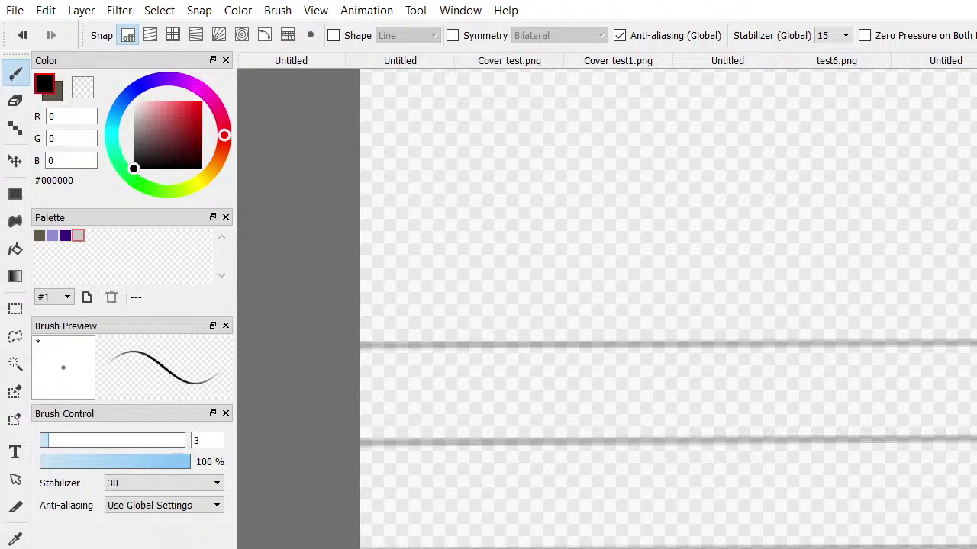
{"action": "mouse_move", "coordinate": [420, 548]}
{"action": "left_mouse_down"}
{"action": "mouse_move", "coordinate": [432, 346]}
{"action": "mouse_move", "coordinate": [543, 548]}
{"action": "mouse_move", "coordinate": [603, 546]}
{"action": "mouse_move", "coordinate": [675, 340]}
{"action": "mouse_move", "coordinate": [685, 548]}
{"action": "left_mouse_up"}
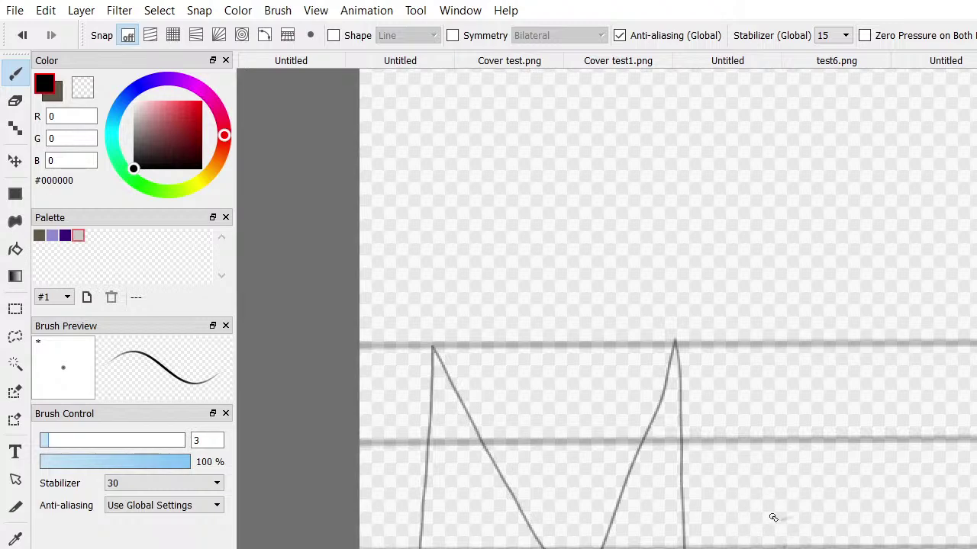
{"action": "mouse_move", "coordinate": [771, 516]}
{"action": "left_mouse_down"}
{"action": "mouse_move", "coordinate": [774, 487]}
{"action": "mouse_move", "coordinate": [799, 490]}
{"action": "mouse_move", "coordinate": [793, 517]}
{"action": "left_mouse_up"}
Continue the lettering with a tall, curved-stem d outline and a small wavy, pointed shape beside it
{"action": "scroll", "coordinate": [606, 309], "scroll_direction": "right", "scroll_amount": 5}
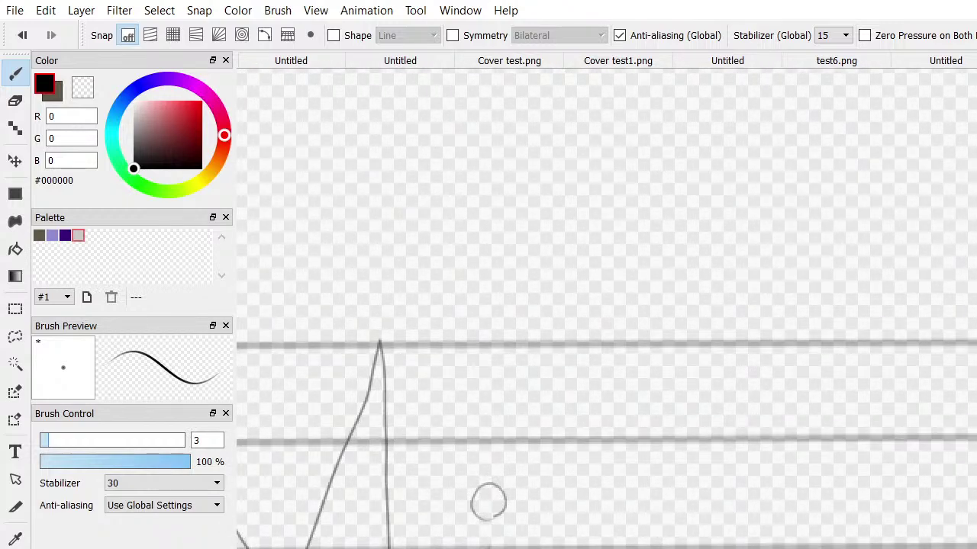
{"action": "mouse_move", "coordinate": [599, 546]}
{"action": "left_mouse_down"}
{"action": "mouse_move", "coordinate": [668, 526]}
{"action": "mouse_move", "coordinate": [680, 342]}
{"action": "mouse_move", "coordinate": [710, 421]}
{"action": "mouse_move", "coordinate": [700, 548]}
{"action": "left_mouse_up"}
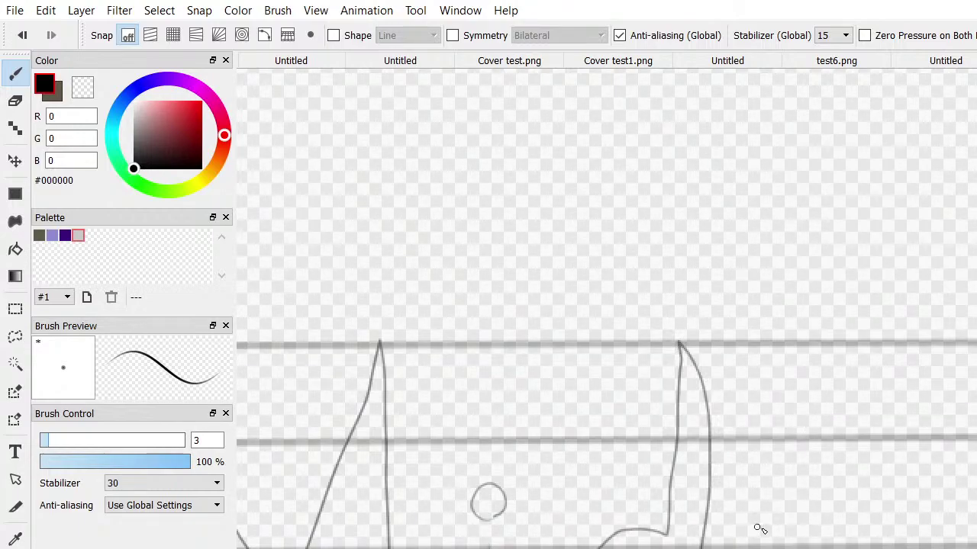
{"action": "mouse_move", "coordinate": [784, 515]}
{"action": "left_mouse_down"}
{"action": "mouse_move", "coordinate": [885, 526]}
{"action": "mouse_move", "coordinate": [891, 516]}
{"action": "mouse_move", "coordinate": [880, 544]}
{"action": "mouse_move", "coordinate": [821, 546]}
{"action": "mouse_move", "coordinate": [761, 521]}
{"action": "left_mouse_up"}
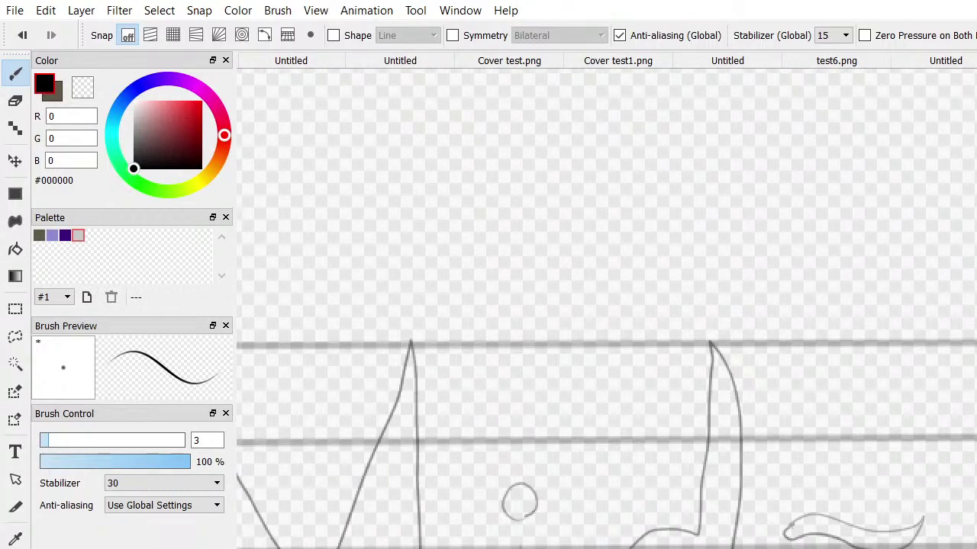
Draw a tall vertical stem from the top guide line, followed by a rounded arch and a short stem with its own arch
{"action": "scroll", "coordinate": [606, 309], "scroll_direction": "right", "scroll_amount": 5}
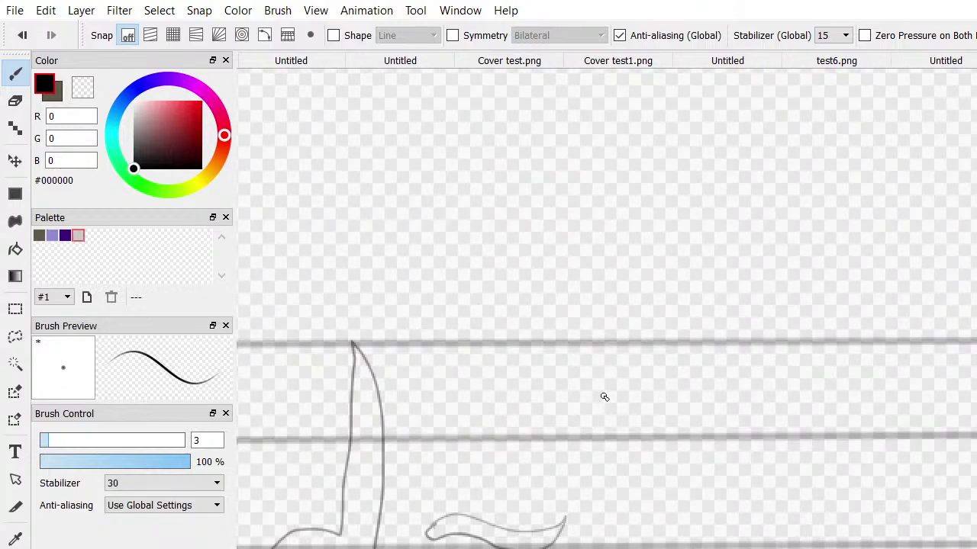
{"action": "left_click_drag", "start_coordinate": [631, 344], "coordinate": [637, 548]}
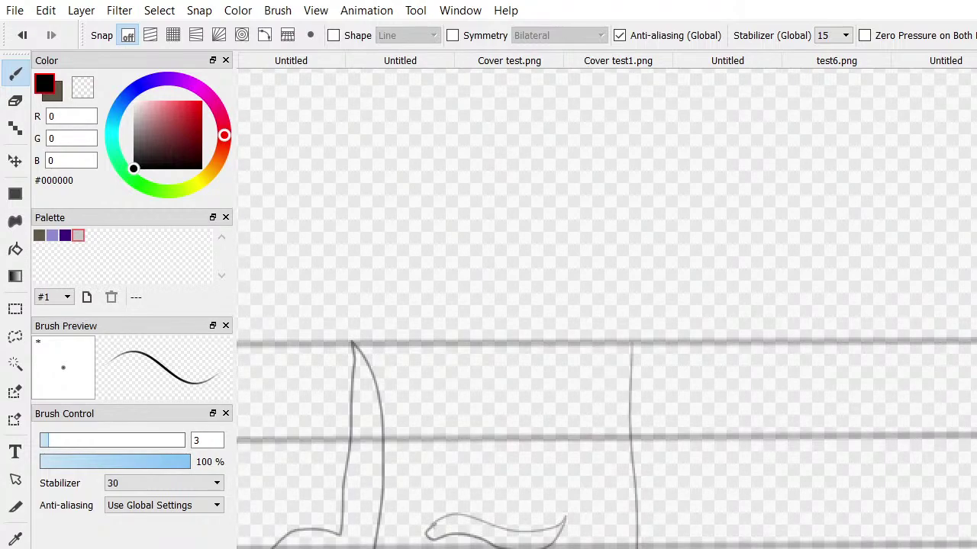
{"action": "scroll", "coordinate": [606, 308], "scroll_direction": "right", "scroll_amount": 5}
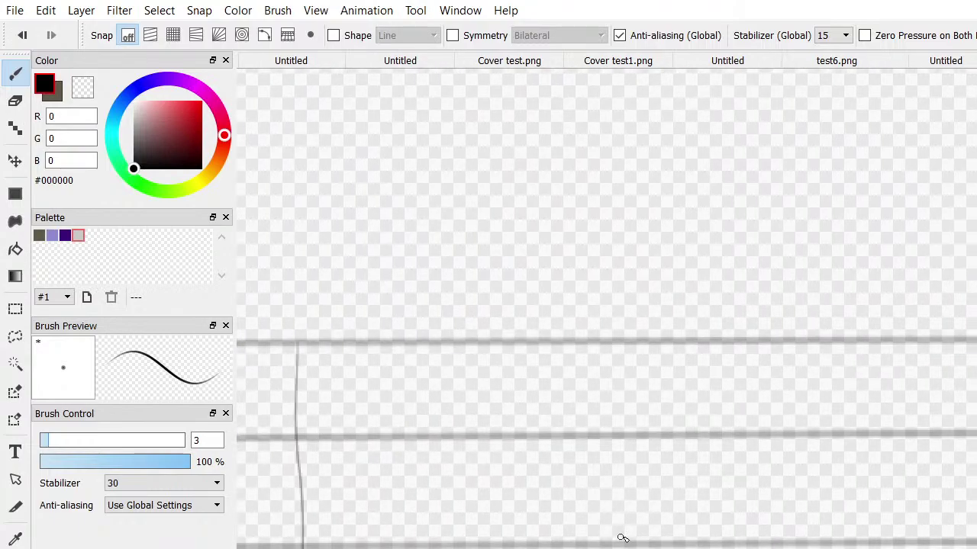
{"action": "mouse_move", "coordinate": [624, 535]}
{"action": "left_mouse_down"}
{"action": "mouse_move", "coordinate": [691, 522]}
{"action": "mouse_move", "coordinate": [713, 548]}
{"action": "left_mouse_up"}
{"action": "key", "text": "ctrl+z"}
{"action": "mouse_move", "coordinate": [624, 528]}
{"action": "left_mouse_down"}
{"action": "mouse_move", "coordinate": [668, 501]}
{"action": "mouse_move", "coordinate": [712, 513]}
{"action": "mouse_move", "coordinate": [729, 548]}
{"action": "left_mouse_up"}
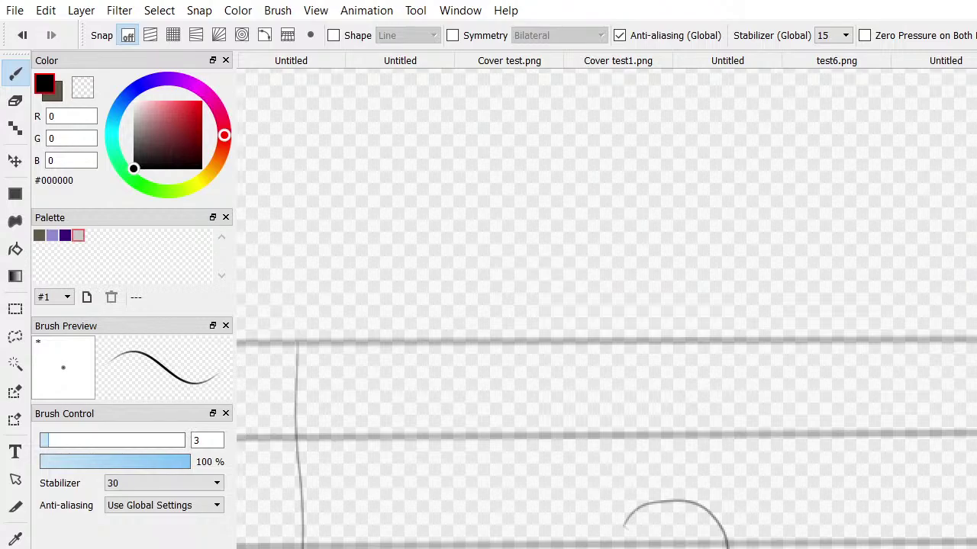
{"action": "scroll", "coordinate": [607, 308], "scroll_direction": "right", "scroll_amount": 5}
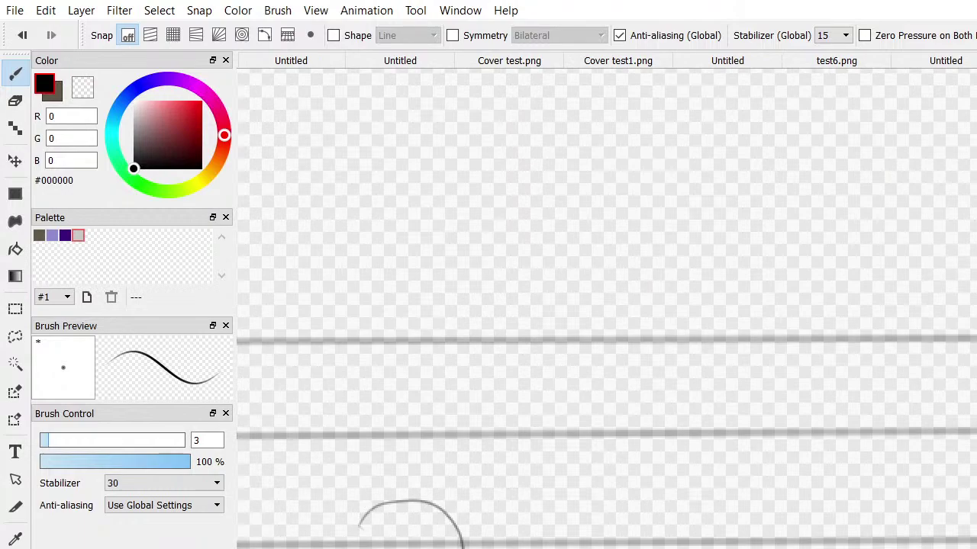
{"action": "mouse_move", "coordinate": [530, 548]}
{"action": "left_mouse_down"}
{"action": "mouse_move", "coordinate": [528, 518]}
{"action": "mouse_move", "coordinate": [527, 530]}
{"action": "mouse_move", "coordinate": [582, 518]}
{"action": "mouse_move", "coordinate": [618, 548]}
{"action": "left_mouse_up"}
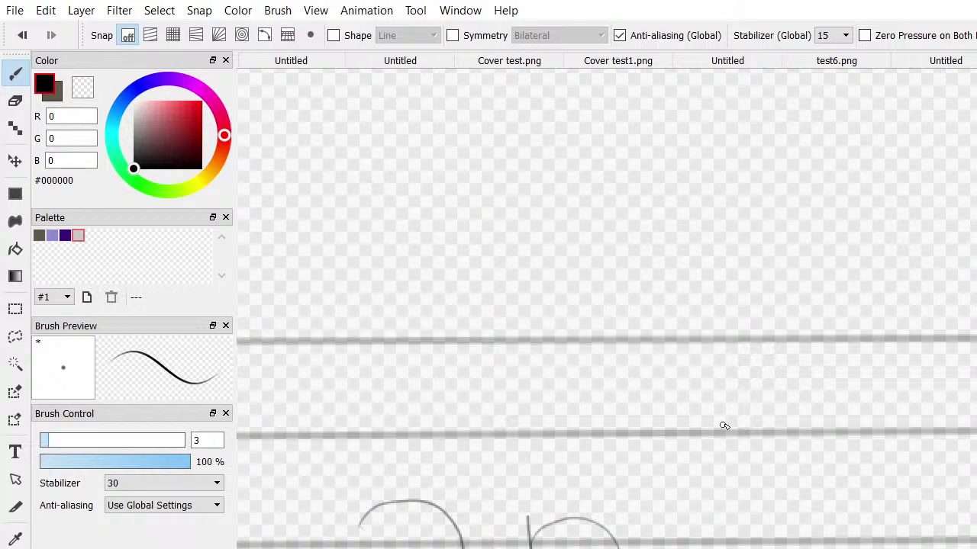
Try another vertical stem after the arches, then undo the strokes back to the tall stem
{"action": "left_click_drag", "start_coordinate": [724, 421], "coordinate": [719, 548]}
{"action": "key", "text": "ctrl+z"}
{"action": "key", "text": "ctrl+z"}
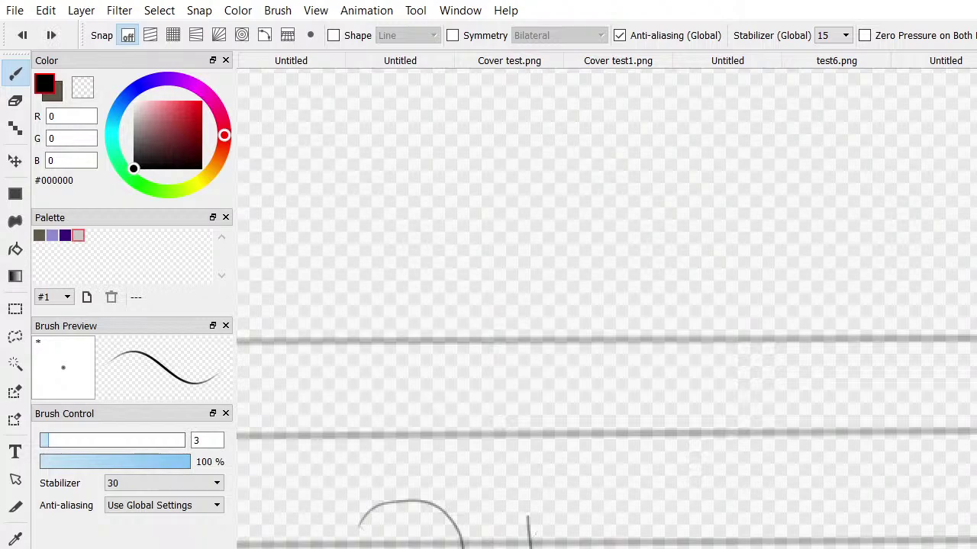
{"action": "key", "text": "ctrl+z"}
{"action": "key", "text": "ctrl+z"}
{"action": "key", "text": "ctrl+y"}
{"action": "key", "text": "ctrl+y"}
{"action": "key", "text": "ctrl+y"}
{"action": "key", "text": "ctrl+y"}
{"action": "key", "text": "ctrl+y"}
{"action": "key", "text": "ctrl+y"}
{"action": "key", "text": "ctrl+y"}
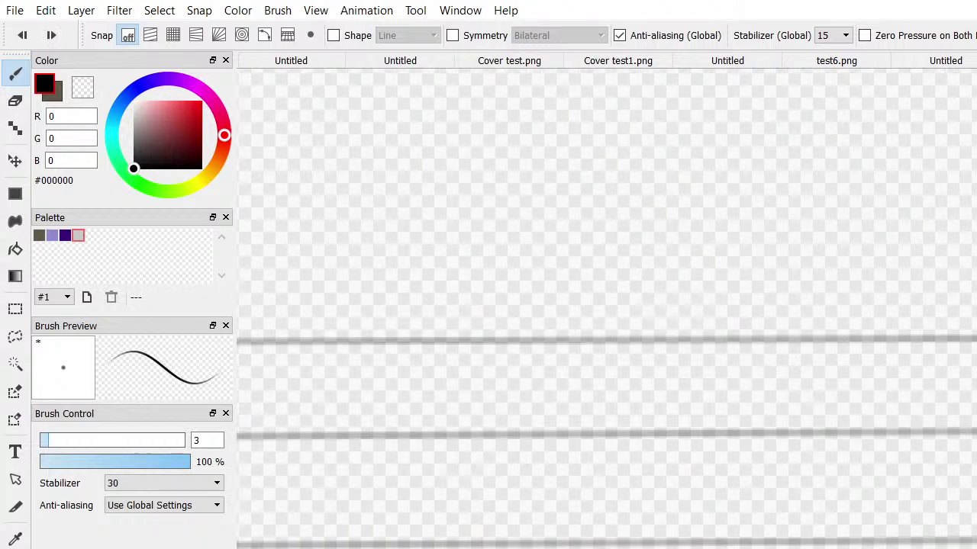
{"action": "key", "text": "ctrl+z"}
{"action": "key", "text": "ctrl+z"}
{"action": "key", "text": "ctrl+z"}
{"action": "key", "text": "ctrl+z"}
Try redrawing the rounded arch and the short arched stem farther along, then undo them together with the tall stem
{"action": "scroll", "coordinate": [920, 382], "scroll_direction": "right", "scroll_amount": 3}
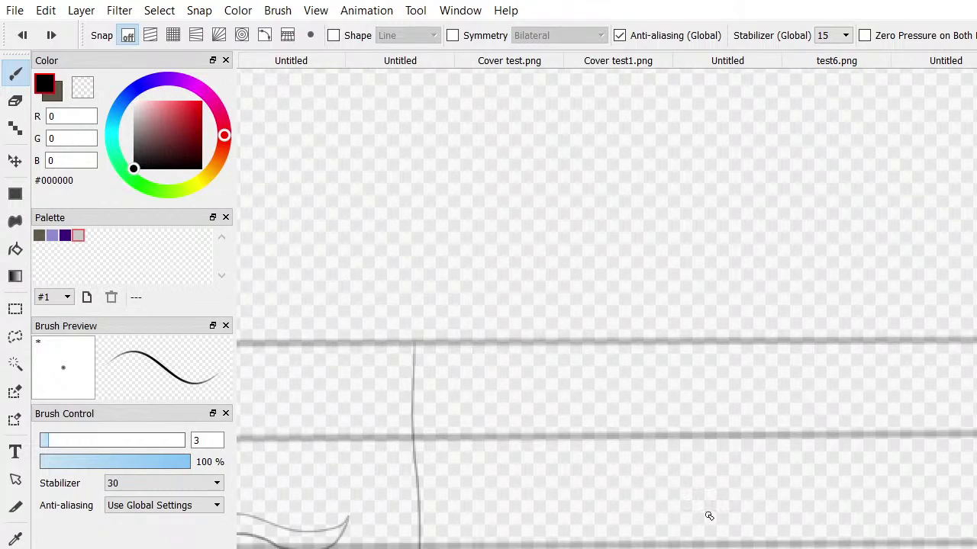
{"action": "mouse_move", "coordinate": [702, 521]}
{"action": "left_mouse_down"}
{"action": "mouse_move", "coordinate": [760, 513]}
{"action": "mouse_move", "coordinate": [776, 548]}
{"action": "left_mouse_up"}
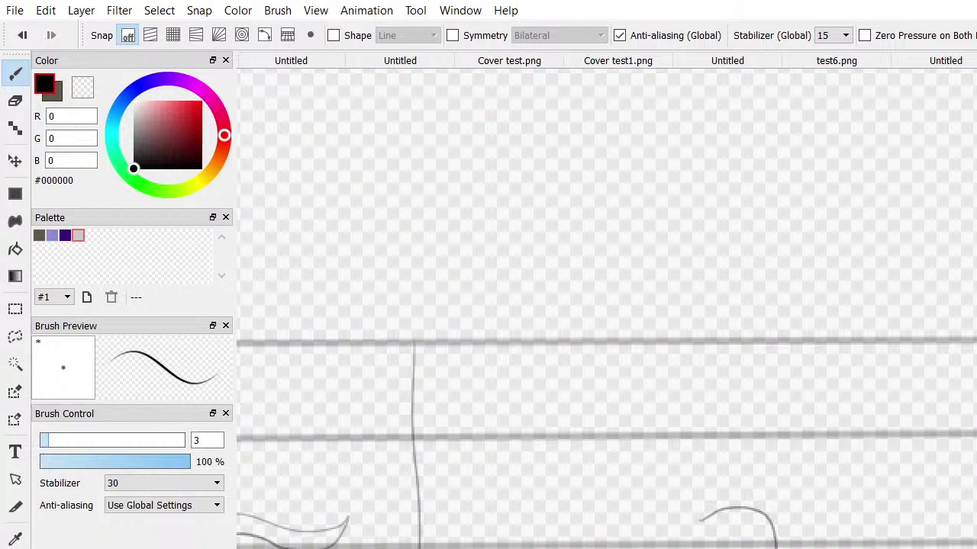
{"action": "left_click_drag", "start_coordinate": [877, 540], "coordinate": [870, 496]}
{"action": "mouse_move", "coordinate": [885, 534]}
{"action": "left_mouse_down"}
{"action": "mouse_move", "coordinate": [935, 513]}
{"action": "mouse_move", "coordinate": [963, 528]}
{"action": "mouse_move", "coordinate": [953, 531]}
{"action": "left_mouse_up"}
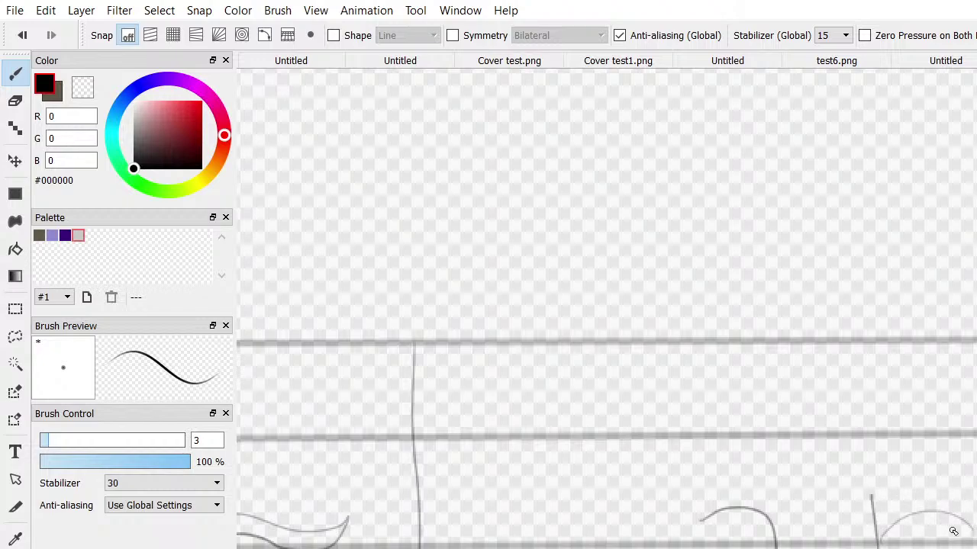
{"action": "key", "text": "ctrl+z"}
{"action": "key", "text": "ctrl+z"}
{"action": "key", "text": "ctrl+z"}
{"action": "key", "text": "ctrl+z"}
{"action": "key", "text": "ctrl+z"}
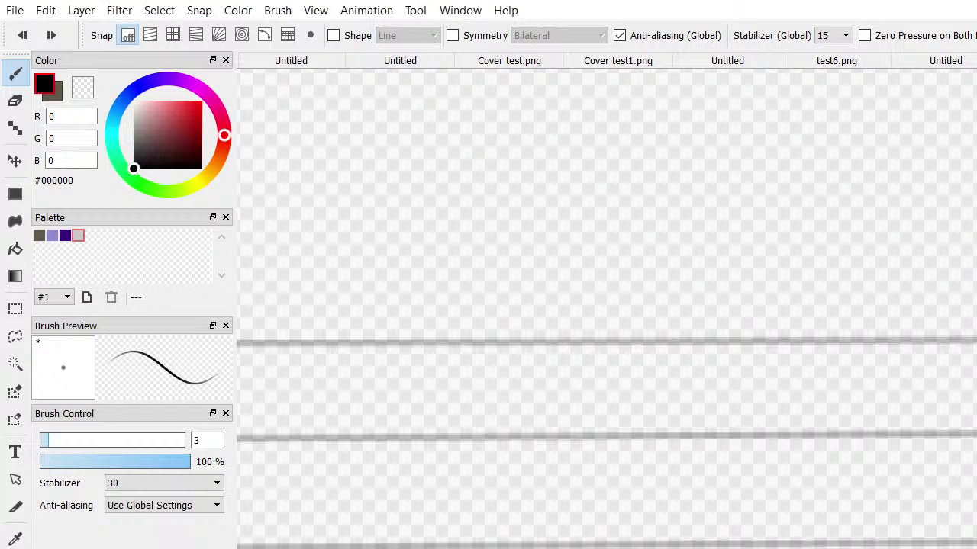
Erase all remaining sketched letters with the 700 px eraser, leaving the guide lines, and return to the brush
{"action": "scroll", "coordinate": [606, 308], "scroll_direction": "down", "scroll_amount": 3}
{"action": "scroll", "coordinate": [606, 308], "scroll_direction": "down", "scroll_amount": 4}
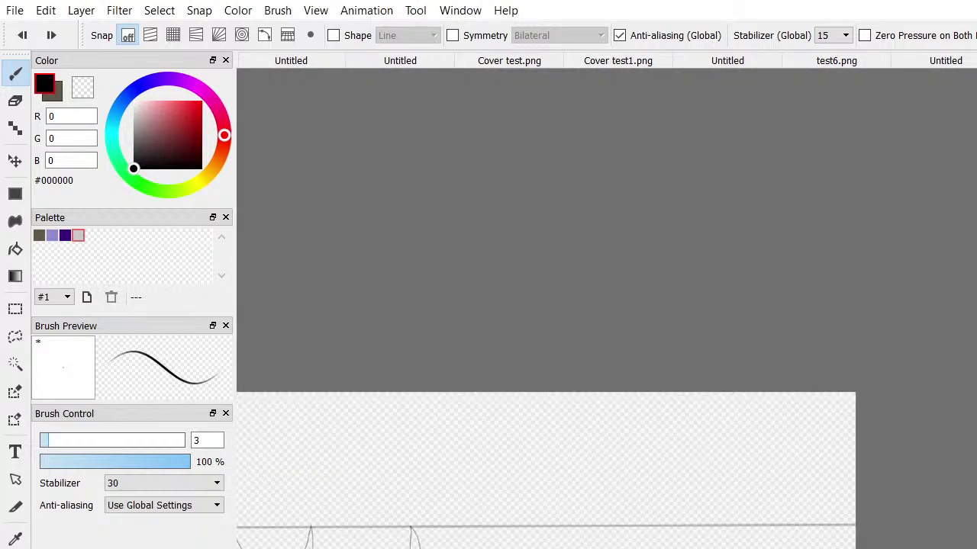
{"action": "scroll", "coordinate": [623, 524], "scroll_direction": "up", "scroll_amount": 4}
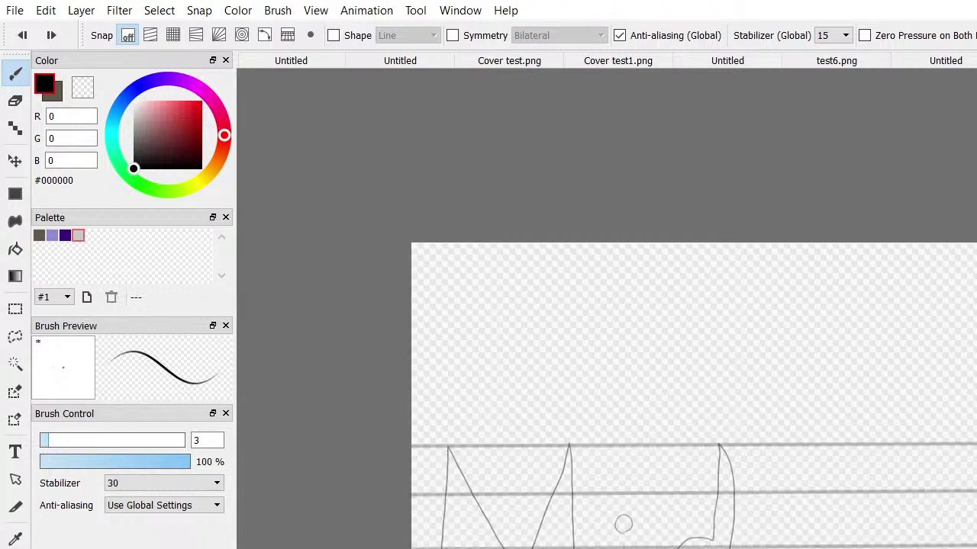
{"action": "left_click", "coordinate": [16, 103]}
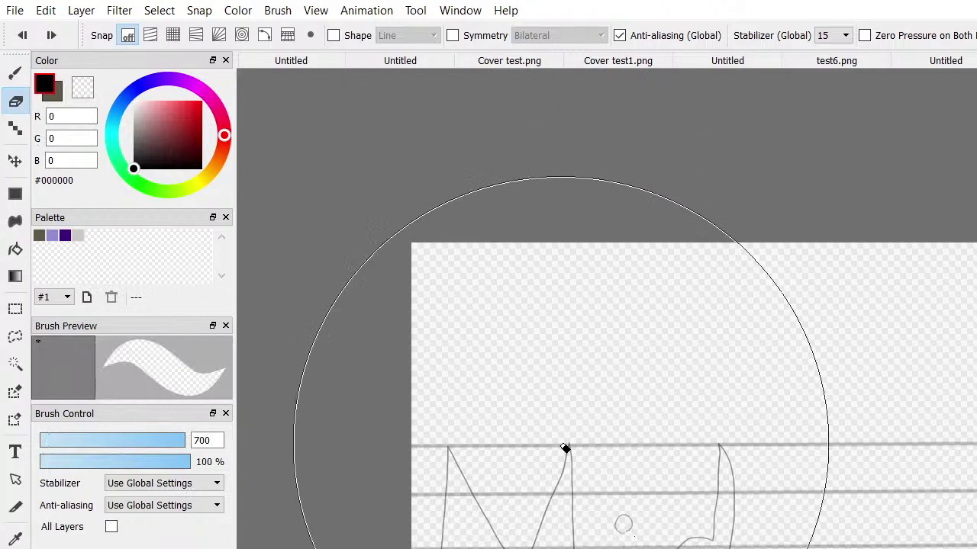
{"action": "mouse_move", "coordinate": [567, 450]}
{"action": "left_mouse_down"}
{"action": "mouse_move", "coordinate": [514, 521]}
{"action": "mouse_move", "coordinate": [623, 515]}
{"action": "left_mouse_up"}
{"action": "left_click", "coordinate": [16, 73]}
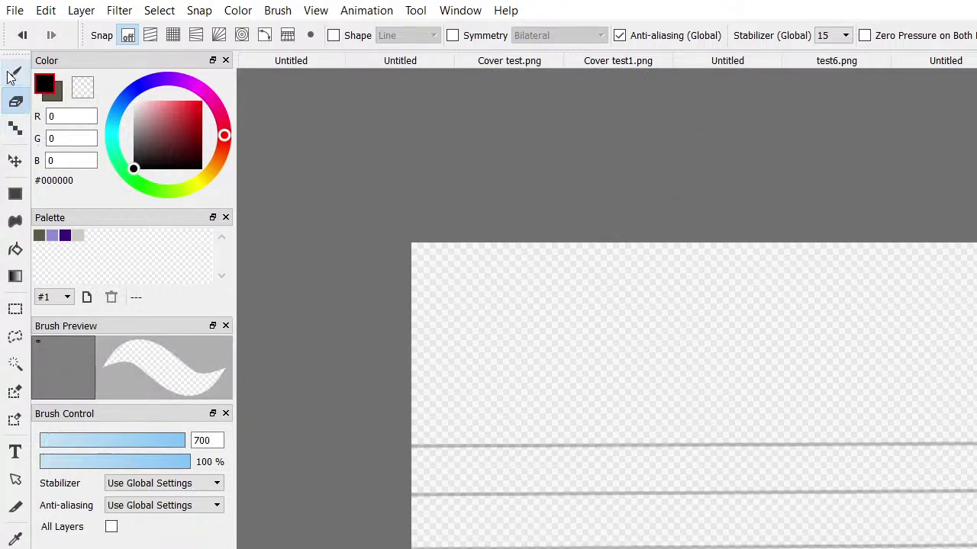
Try enlarging the four guide lines as a group with Transform, then discard the change and return to the brush
{"action": "scroll", "coordinate": [469, 523], "scroll_direction": "up", "scroll_amount": 2}
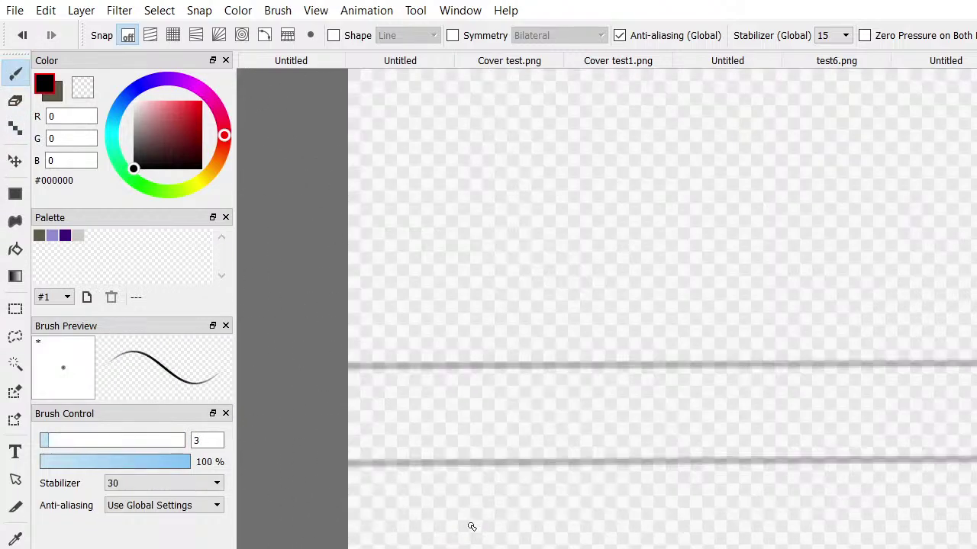
{"action": "scroll", "coordinate": [467, 525], "scroll_direction": "down", "scroll_amount": 5}
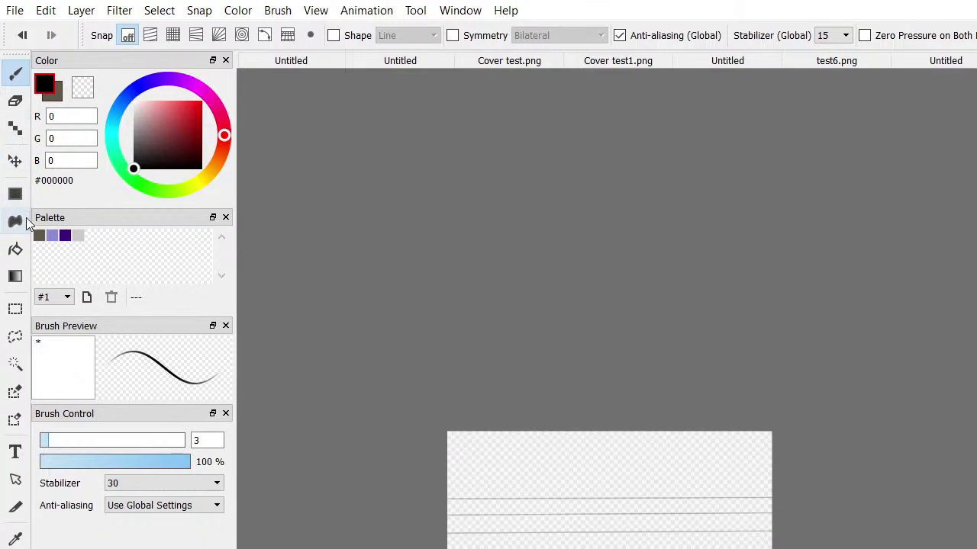
{"action": "left_click", "coordinate": [15, 337]}
{"action": "mouse_move", "coordinate": [584, 481]}
{"action": "left_mouse_down"}
{"action": "mouse_move", "coordinate": [903, 544]}
{"action": "mouse_move", "coordinate": [495, 437]}
{"action": "mouse_move", "coordinate": [698, 480]}
{"action": "left_mouse_up"}
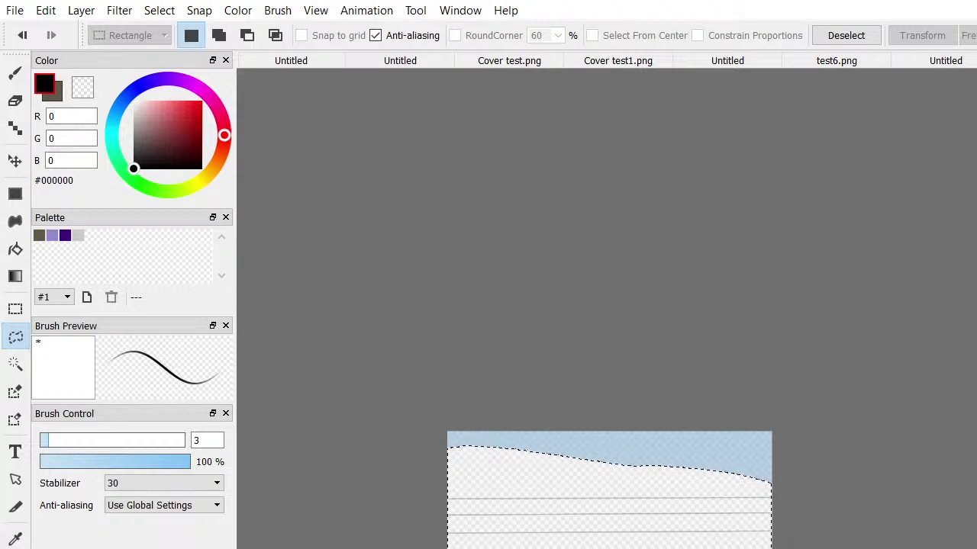
{"action": "key", "text": "ctrl+d"}
{"action": "key", "text": "ctrl+t"}
{"action": "scroll", "coordinate": [811, 436], "scroll_direction": "down", "scroll_amount": 1}
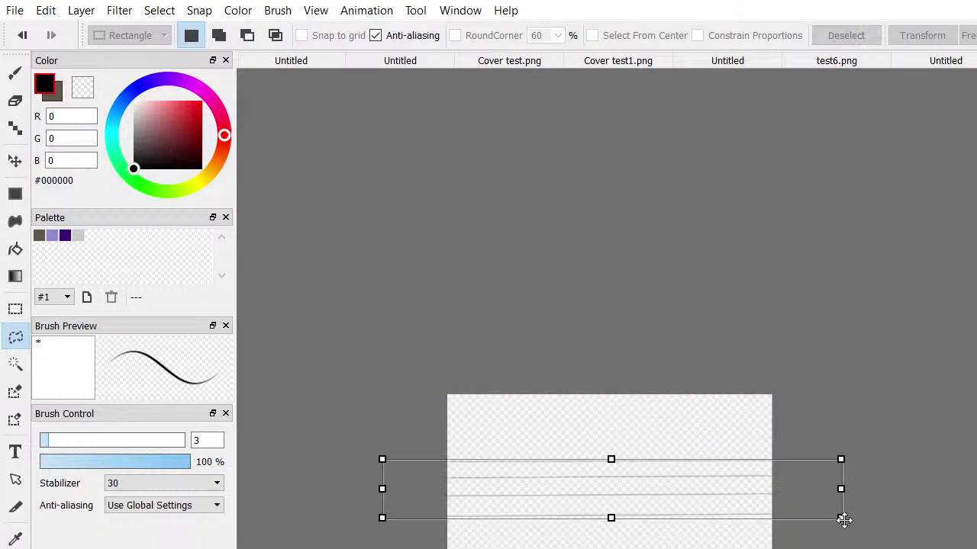
{"action": "left_click_drag", "start_coordinate": [843, 520], "coordinate": [894, 546]}
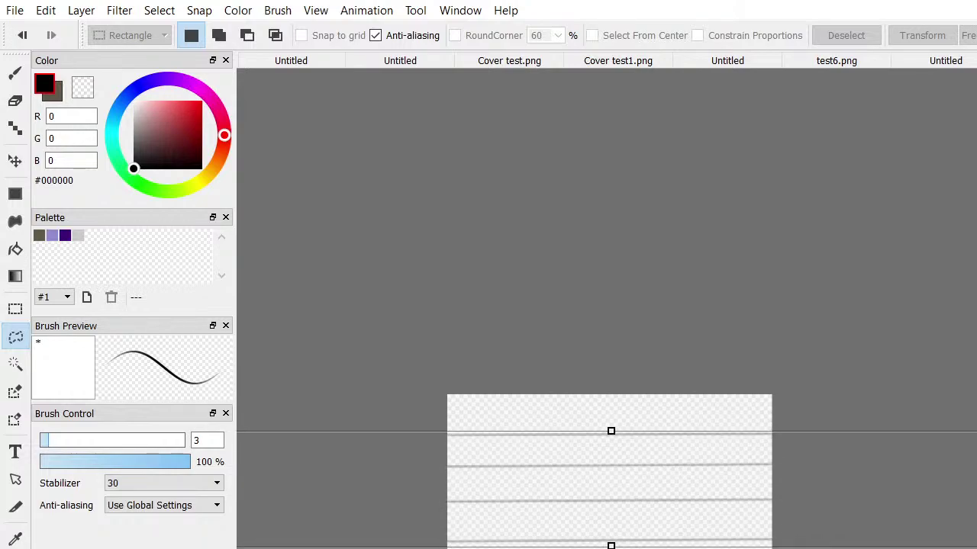
{"action": "left_click", "coordinate": [10, 73]}
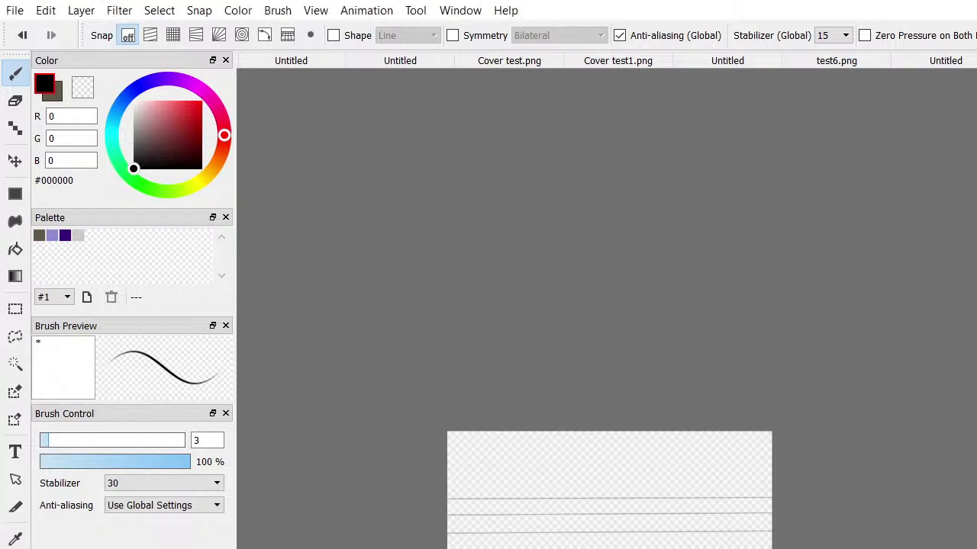
Try several Lasso selections around parts of the upper guide lines, discarding each one
{"action": "scroll", "coordinate": [499, 417], "scroll_direction": "down", "scroll_amount": 2}
{"action": "scroll", "coordinate": [500, 418], "scroll_direction": "up", "scroll_amount": 3}
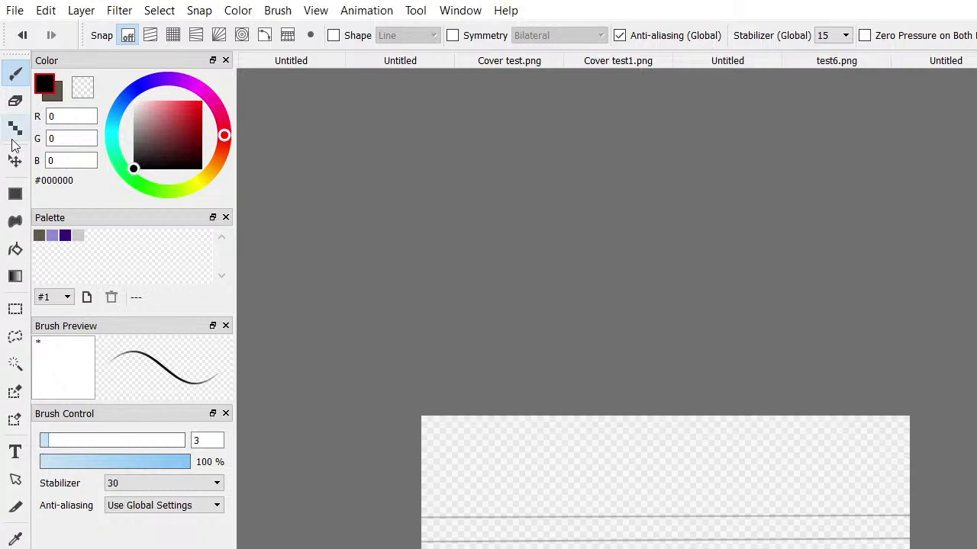
{"action": "left_click", "coordinate": [15, 336]}
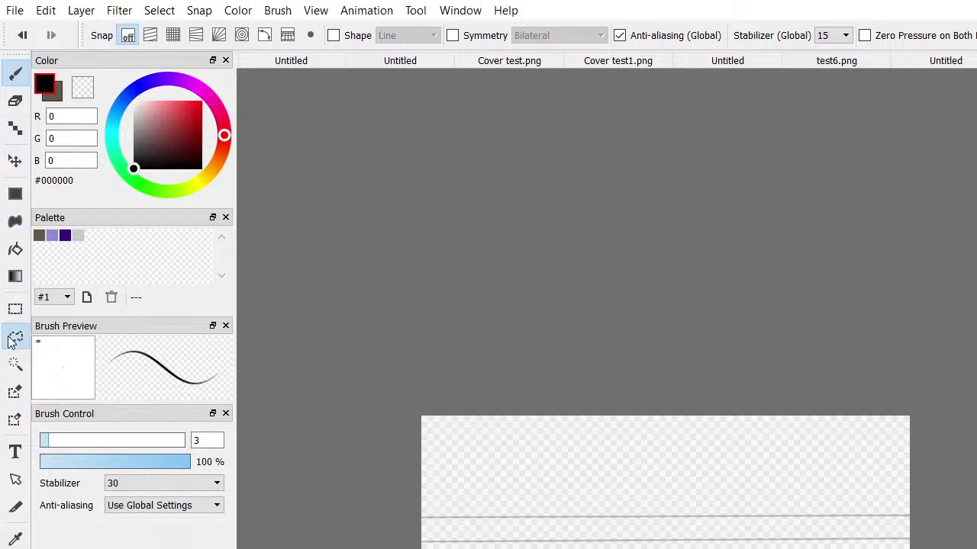
{"action": "mouse_move", "coordinate": [921, 469]}
{"action": "left_mouse_down"}
{"action": "mouse_move", "coordinate": [900, 548]}
{"action": "mouse_move", "coordinate": [571, 545]}
{"action": "left_mouse_up"}
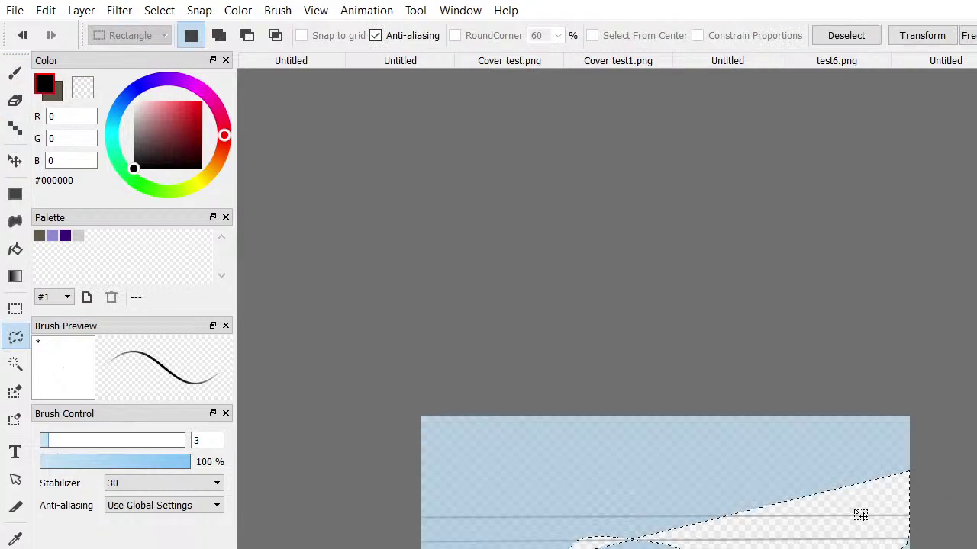
{"action": "key", "text": "ctrl+d"}
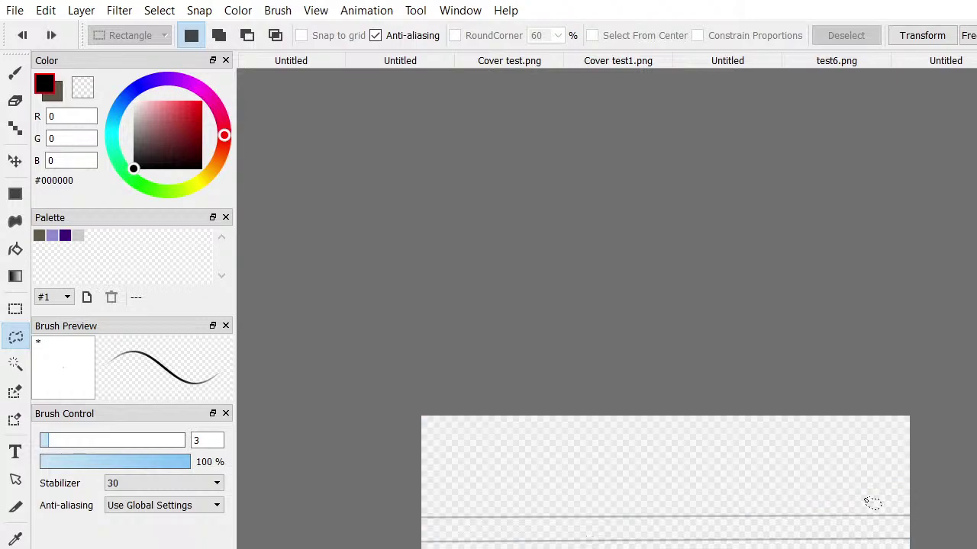
{"action": "mouse_move", "coordinate": [889, 478]}
{"action": "left_mouse_down"}
{"action": "mouse_move", "coordinate": [918, 506]}
{"action": "mouse_move", "coordinate": [927, 547]}
{"action": "mouse_move", "coordinate": [480, 542]}
{"action": "left_mouse_up"}
{"action": "key", "text": "ctrl+d"}
{"action": "mouse_move", "coordinate": [811, 482]}
{"action": "left_mouse_down"}
{"action": "mouse_move", "coordinate": [912, 512]}
{"action": "mouse_move", "coordinate": [932, 537]}
{"action": "mouse_move", "coordinate": [900, 548]}
{"action": "left_mouse_up"}
{"action": "left_click_drag", "start_coordinate": [912, 511], "coordinate": [877, 548]}
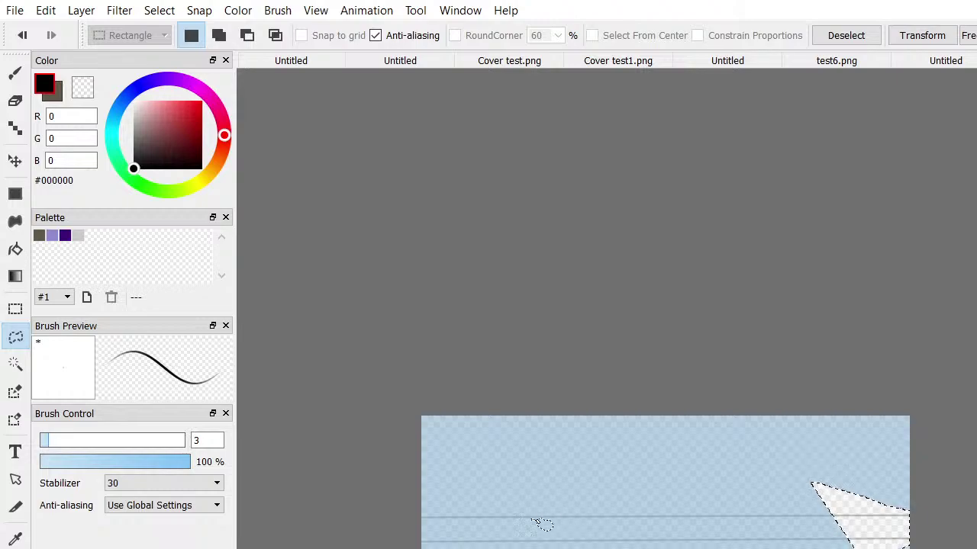
{"action": "left_click_drag", "start_coordinate": [539, 523], "coordinate": [591, 529]}
Try moving the lassoed upper two guide lines up and widening them with Transform, then discard the change and deselect
{"action": "mouse_move", "coordinate": [513, 495]}
{"action": "left_mouse_down"}
{"action": "mouse_move", "coordinate": [877, 452]}
{"action": "mouse_move", "coordinate": [914, 458]}
{"action": "mouse_move", "coordinate": [916, 526]}
{"action": "left_mouse_up"}
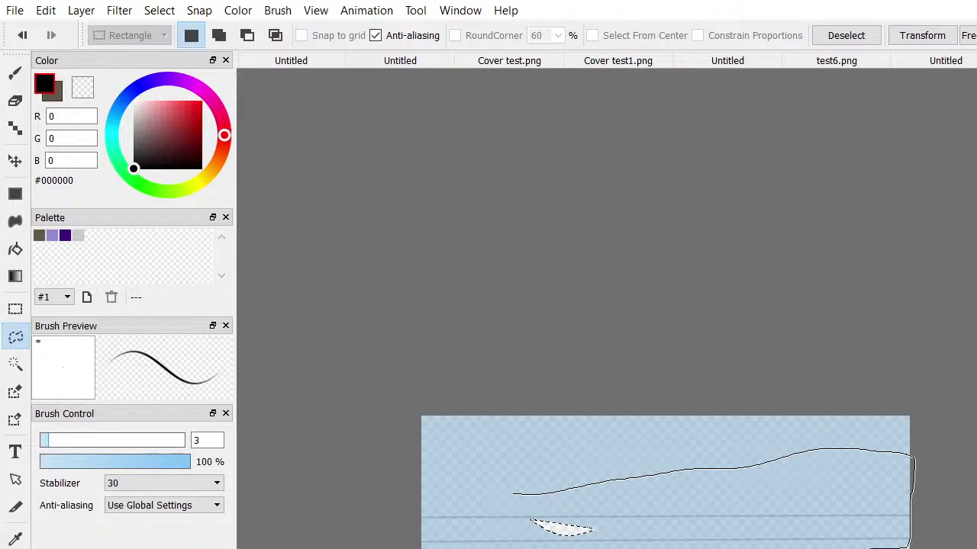
{"action": "mouse_move", "coordinate": [911, 546]}
{"action": "left_mouse_down"}
{"action": "mouse_move", "coordinate": [412, 508]}
{"action": "mouse_move", "coordinate": [518, 488]}
{"action": "mouse_move", "coordinate": [550, 509]}
{"action": "left_mouse_up"}
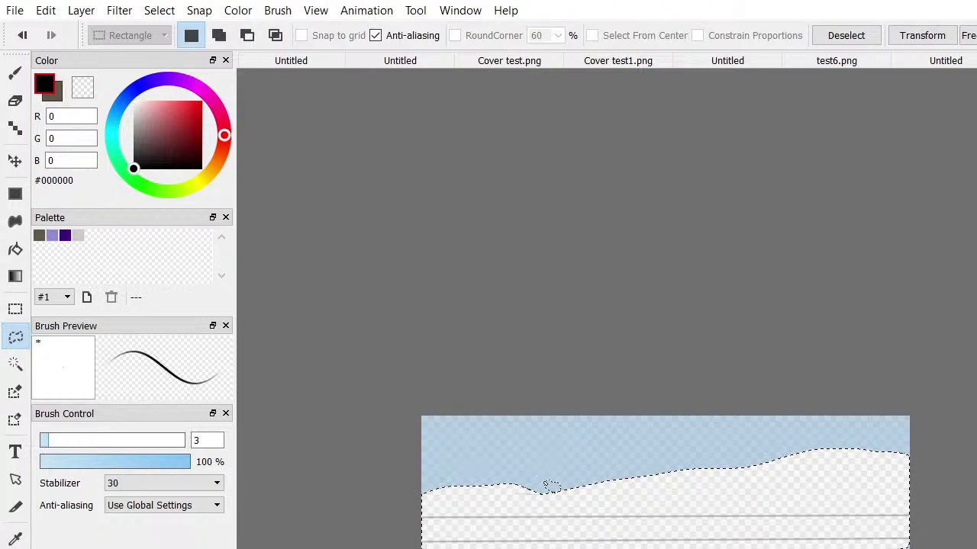
{"action": "key", "text": "ctrl+t"}
{"action": "scroll", "coordinate": [530, 474], "scroll_direction": "down", "scroll_amount": 1}
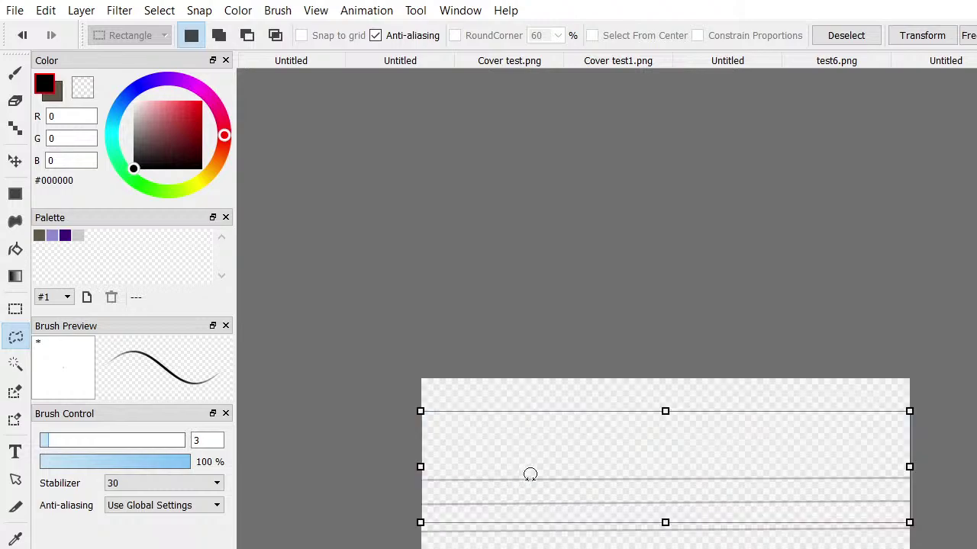
{"action": "left_click_drag", "start_coordinate": [775, 470], "coordinate": [775, 448]}
{"action": "left_click_drag", "start_coordinate": [895, 453], "coordinate": [921, 450]}
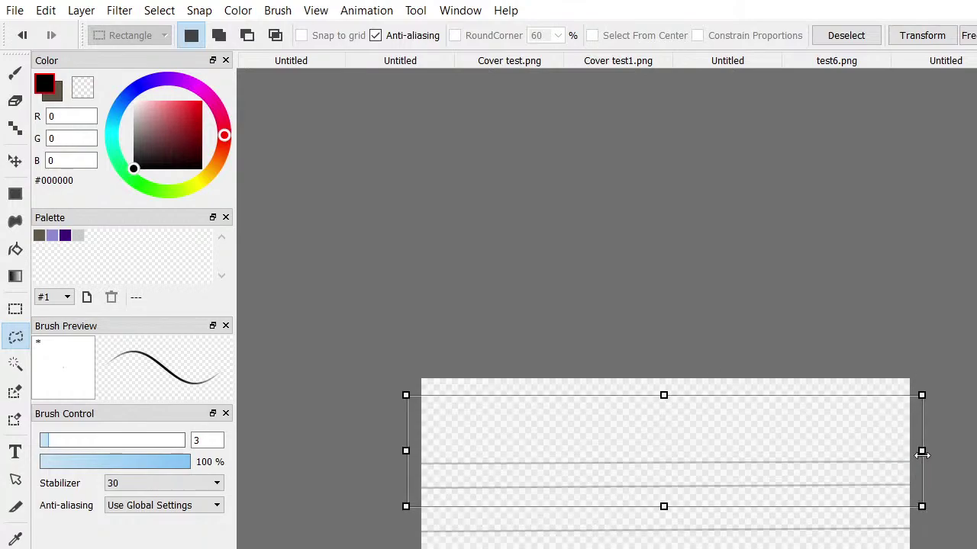
{"action": "left_click", "coordinate": [16, 100]}
{"action": "left_click", "coordinate": [21, 76]}
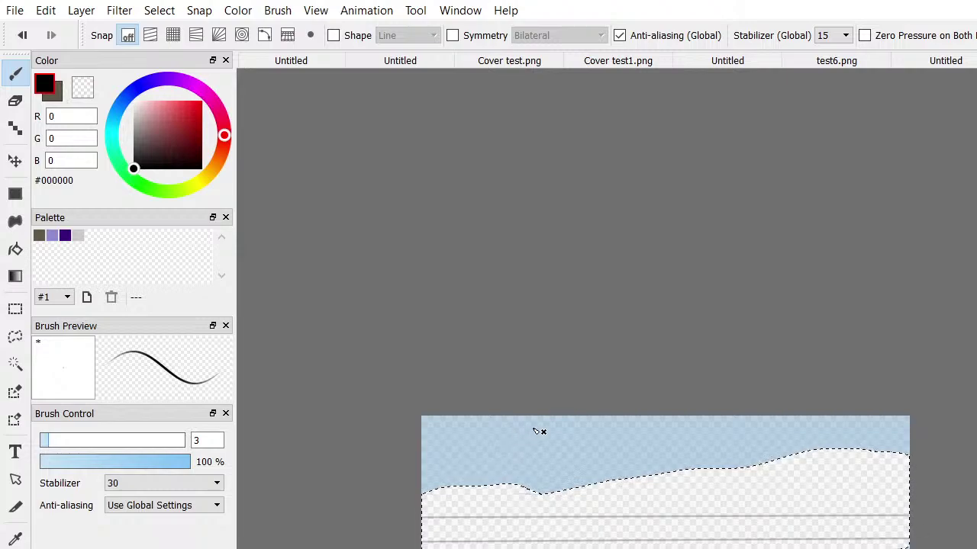
{"action": "key", "text": "ctrl+d"}
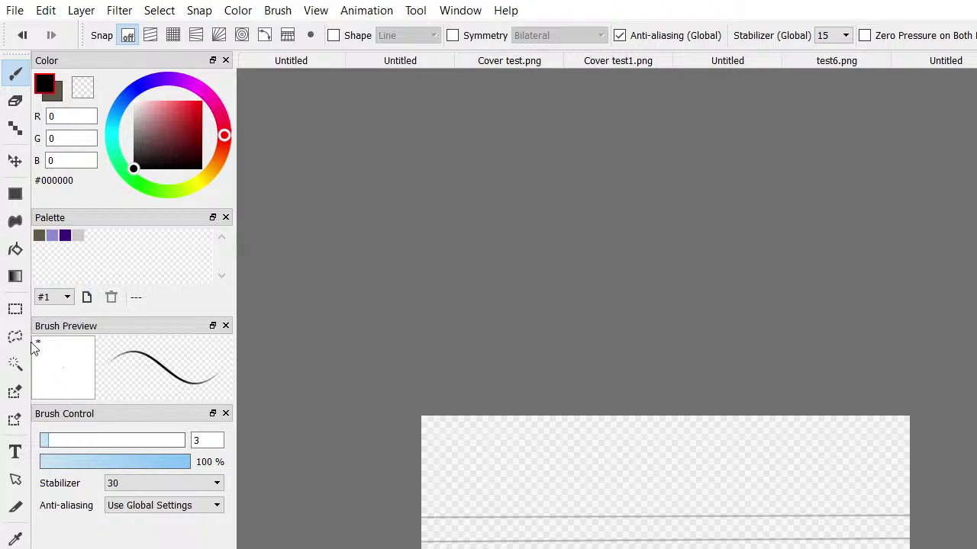
Lasso the upper two guide lines again, try moving, widening and rotating them with Transform, then undo the attempt
{"action": "left_click", "coordinate": [16, 308]}
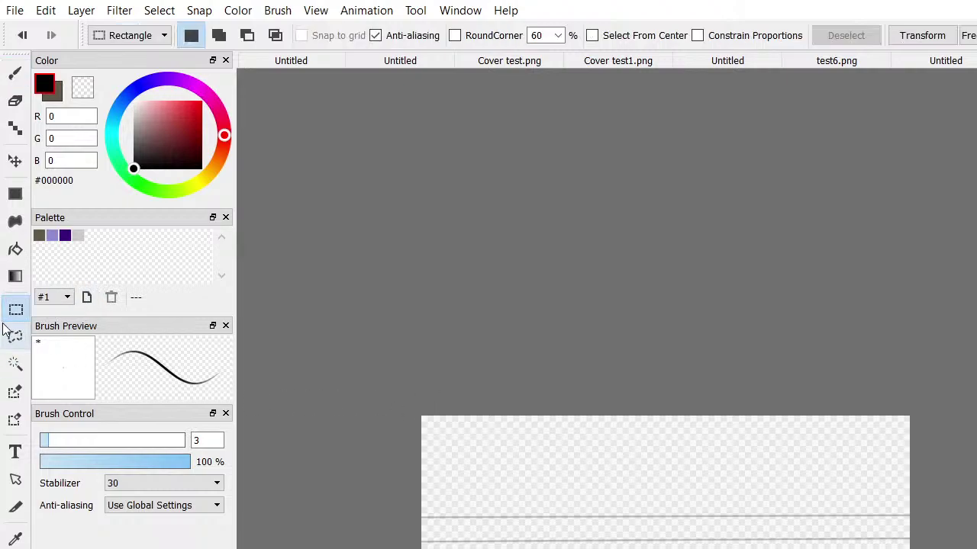
{"action": "left_click", "coordinate": [15, 336]}
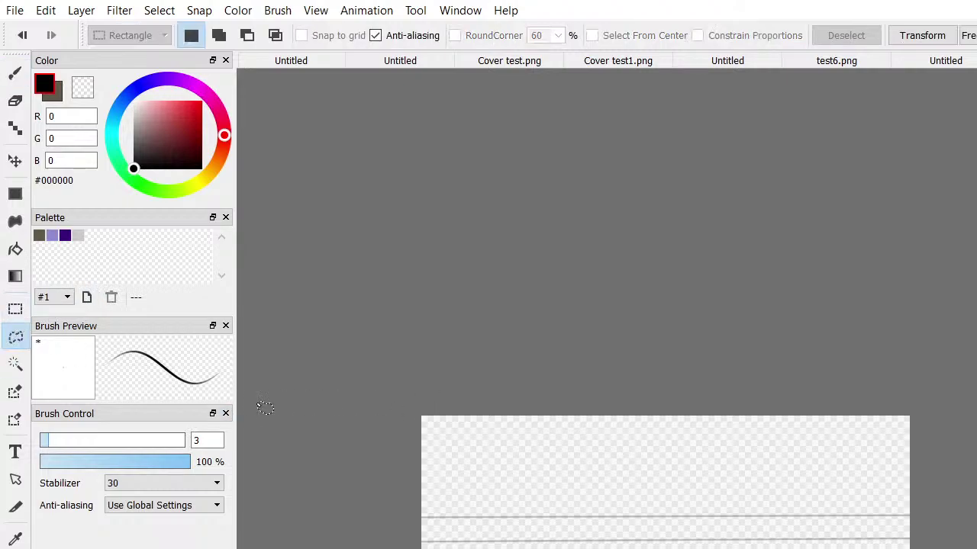
{"action": "mouse_move", "coordinate": [885, 459]}
{"action": "left_mouse_down"}
{"action": "mouse_move", "coordinate": [911, 471]}
{"action": "mouse_move", "coordinate": [928, 536]}
{"action": "left_mouse_up"}
{"action": "mouse_move", "coordinate": [904, 548]}
{"action": "left_mouse_down"}
{"action": "mouse_move", "coordinate": [404, 513]}
{"action": "mouse_move", "coordinate": [754, 441]}
{"action": "mouse_move", "coordinate": [884, 460]}
{"action": "left_mouse_up"}
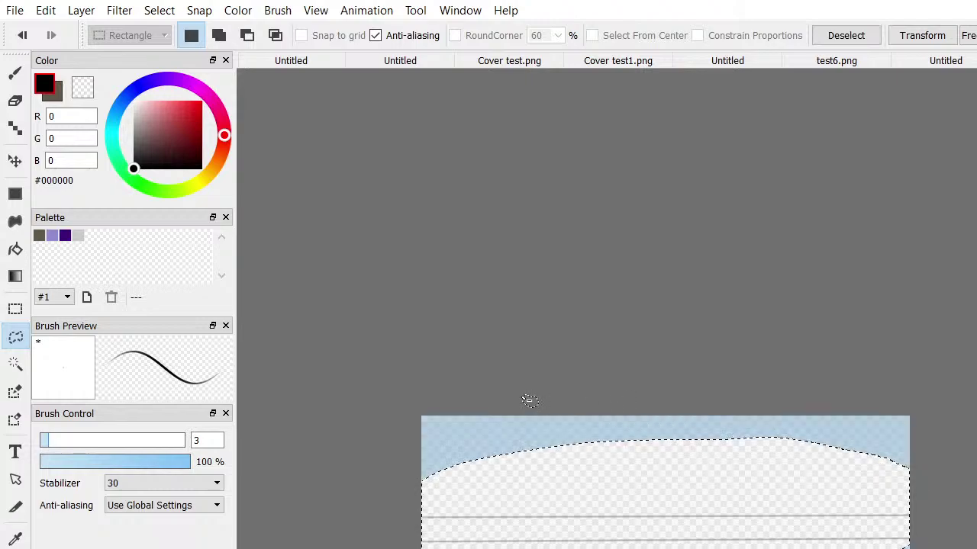
{"action": "key", "text": "ctrl+t"}
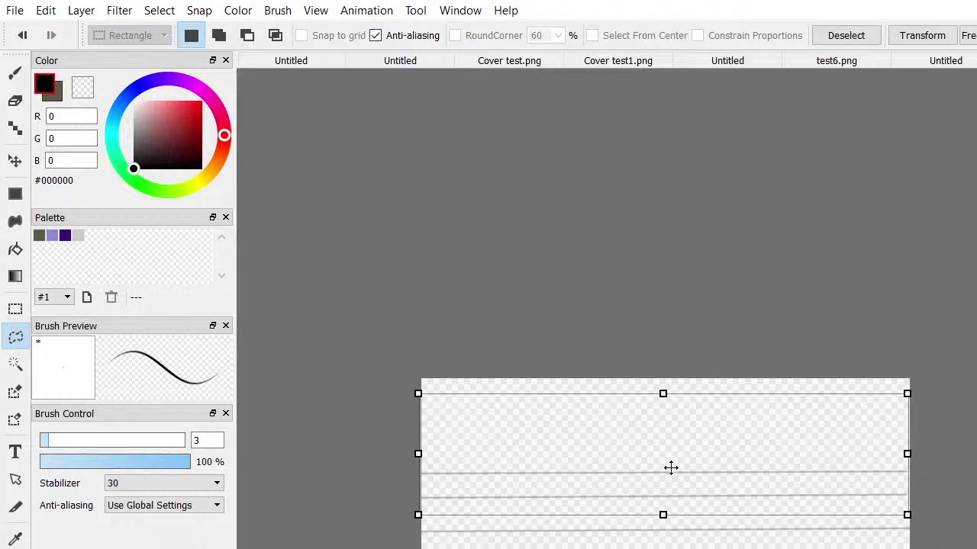
{"action": "left_click_drag", "start_coordinate": [671, 468], "coordinate": [667, 445]}
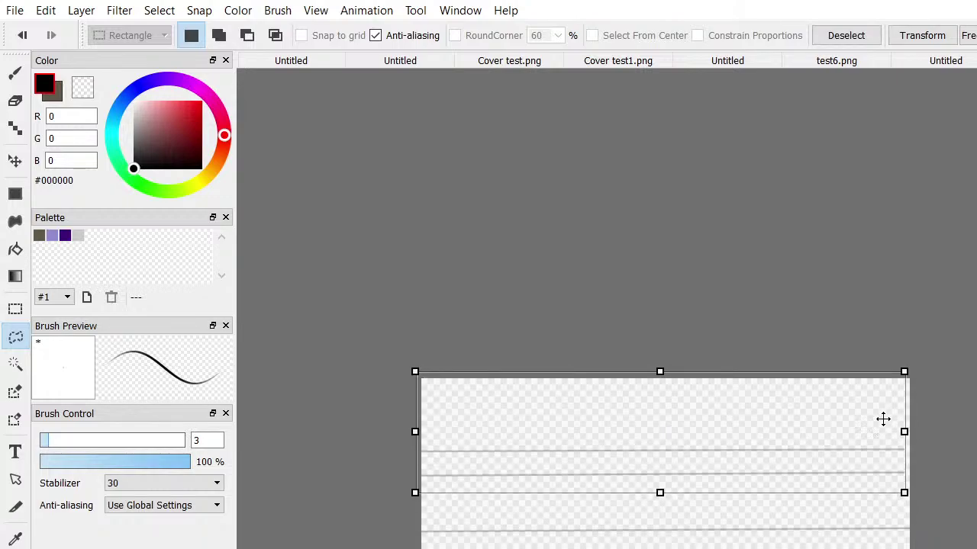
{"action": "left_click_drag", "start_coordinate": [904, 432], "coordinate": [930, 430]}
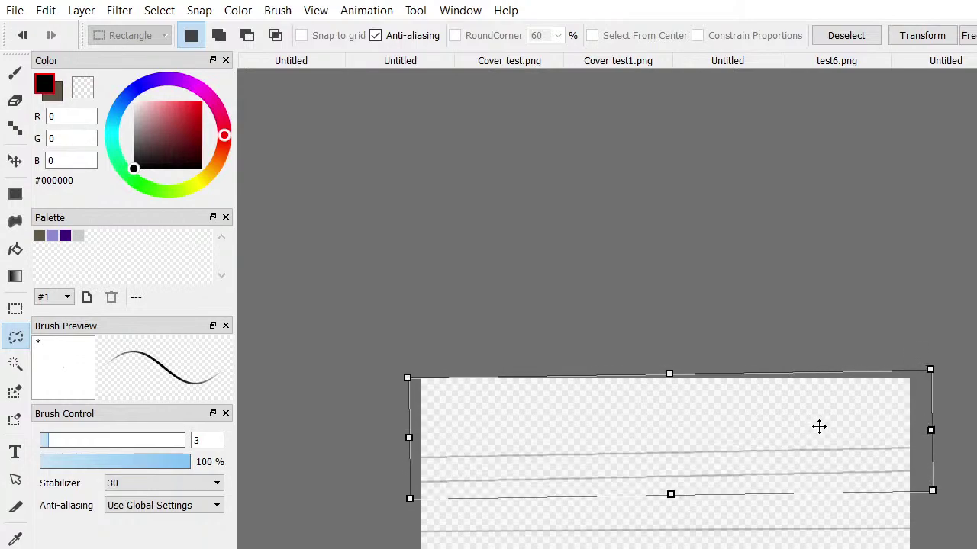
{"action": "left_click_drag", "start_coordinate": [818, 427], "coordinate": [817, 436]}
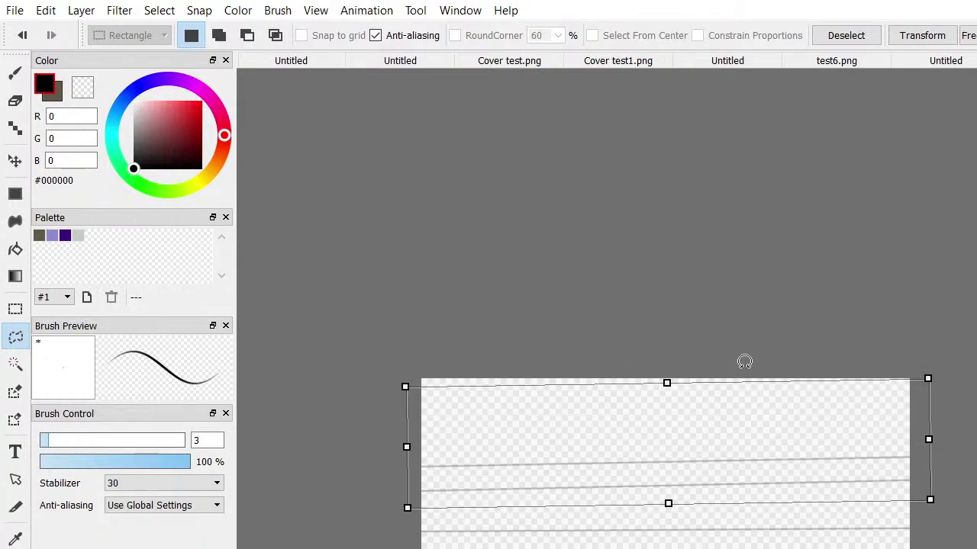
{"action": "left_click_drag", "start_coordinate": [745, 361], "coordinate": [737, 371]}
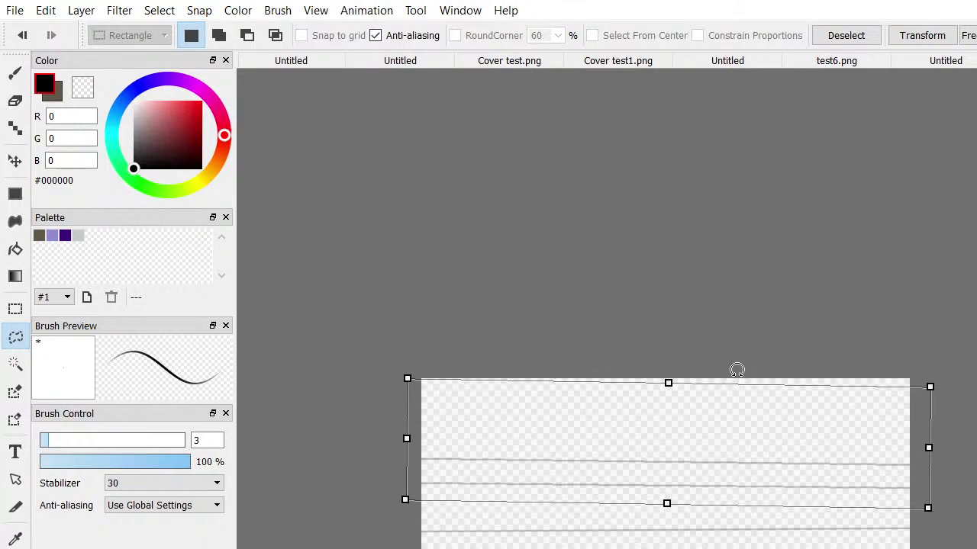
{"action": "left_click_drag", "start_coordinate": [737, 371], "coordinate": [741, 367]}
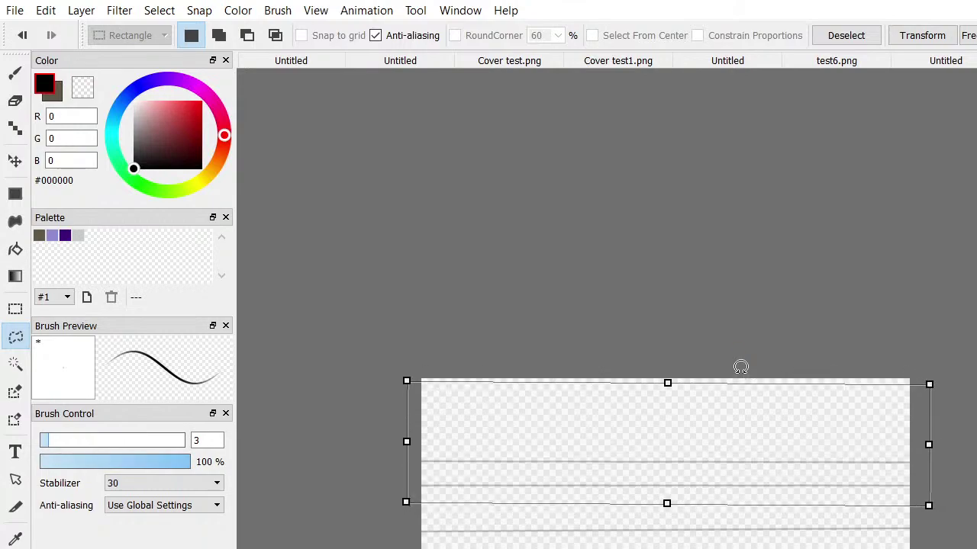
{"action": "key", "text": "ctrl+z"}
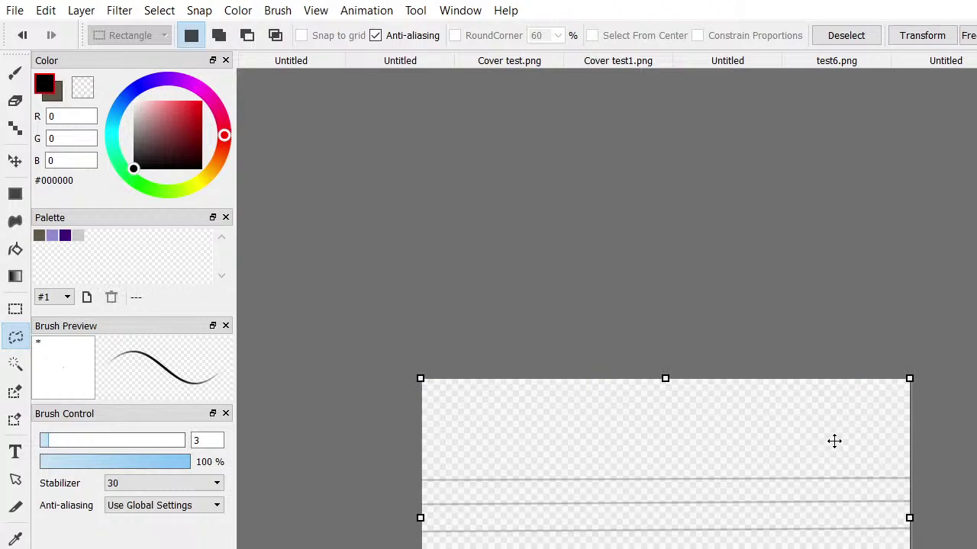
Try shifting all the guide lines together and offsetting a whole-canvas selection, discarding both
{"action": "mouse_move", "coordinate": [832, 440]}
{"action": "left_mouse_down"}
{"action": "mouse_move", "coordinate": [876, 445]}
{"action": "mouse_move", "coordinate": [820, 448]}
{"action": "left_mouse_up"}
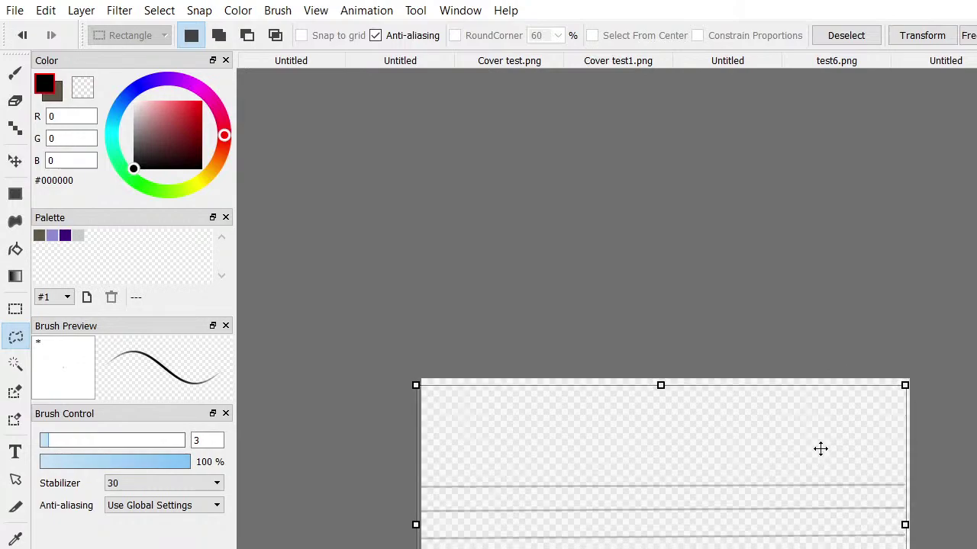
{"action": "key", "text": "Escape"}
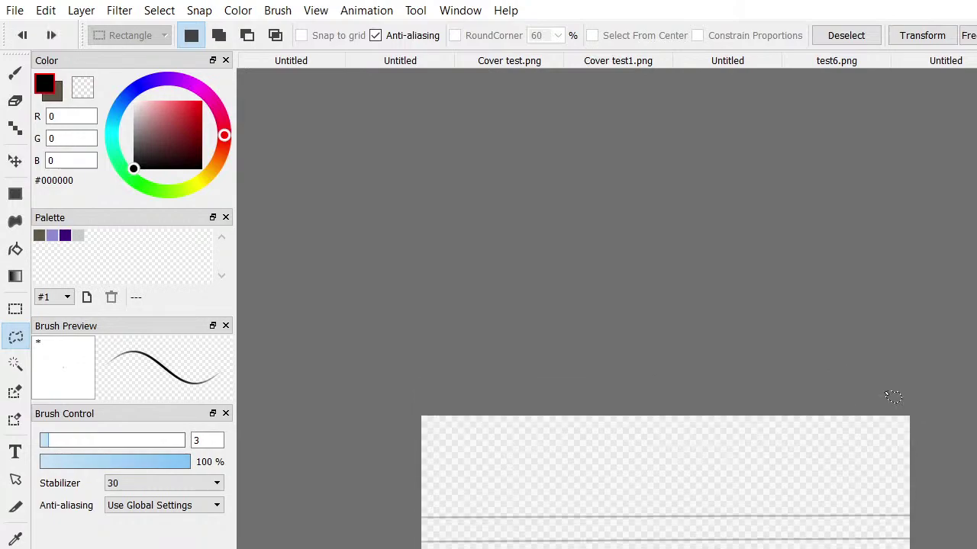
{"action": "key", "text": "ctrl+a"}
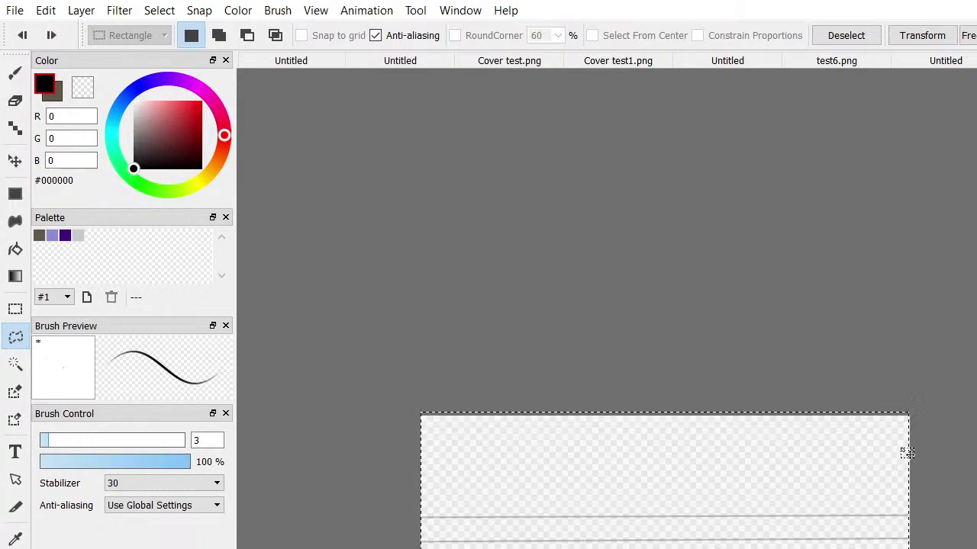
{"action": "left_click_drag", "start_coordinate": [907, 453], "coordinate": [898, 453]}
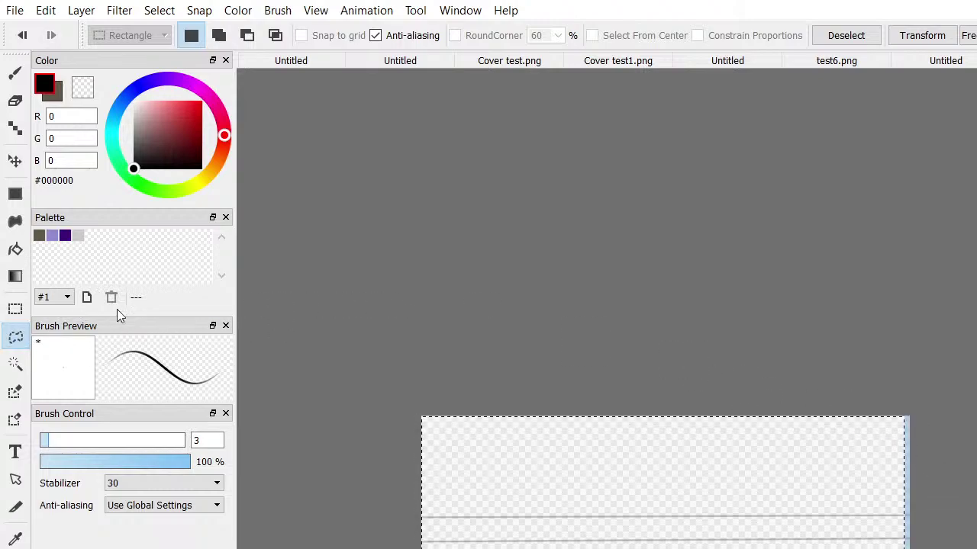
{"action": "left_click", "coordinate": [580, 319]}
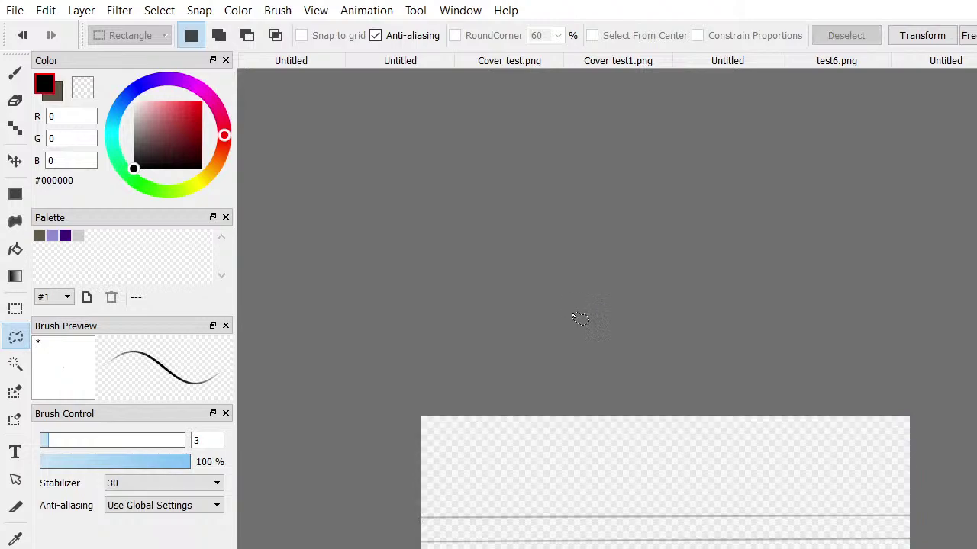
Lasso the upper two guide lines, move them slightly up and stretch them past both canvas edges with Transform, then apply and deselect
{"action": "mouse_move", "coordinate": [671, 450]}
{"action": "left_mouse_down"}
{"action": "mouse_move", "coordinate": [766, 450]}
{"action": "mouse_move", "coordinate": [890, 478]}
{"action": "mouse_move", "coordinate": [916, 497]}
{"action": "mouse_move", "coordinate": [920, 543]}
{"action": "left_mouse_up"}
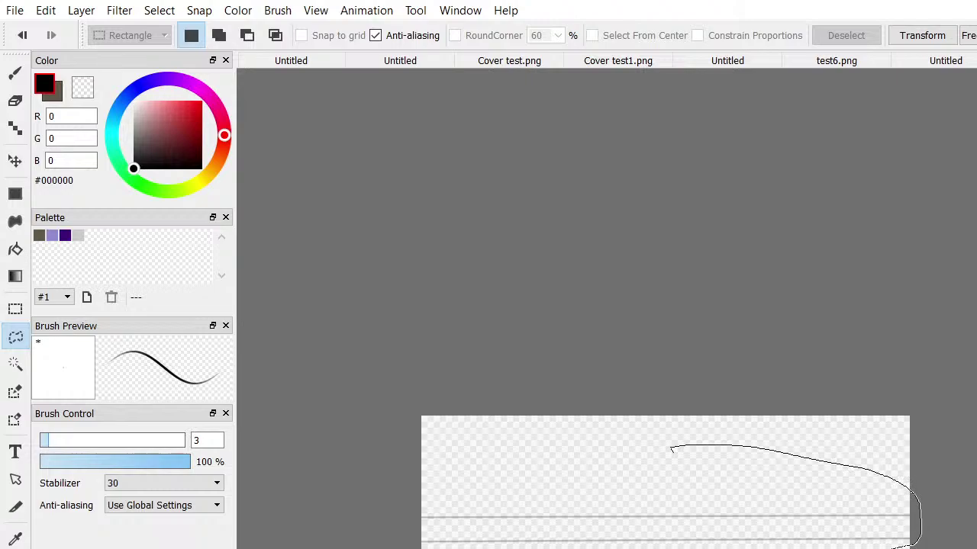
{"action": "mouse_move", "coordinate": [921, 543]}
{"action": "left_mouse_down"}
{"action": "mouse_move", "coordinate": [391, 510]}
{"action": "mouse_move", "coordinate": [674, 450]}
{"action": "left_mouse_up"}
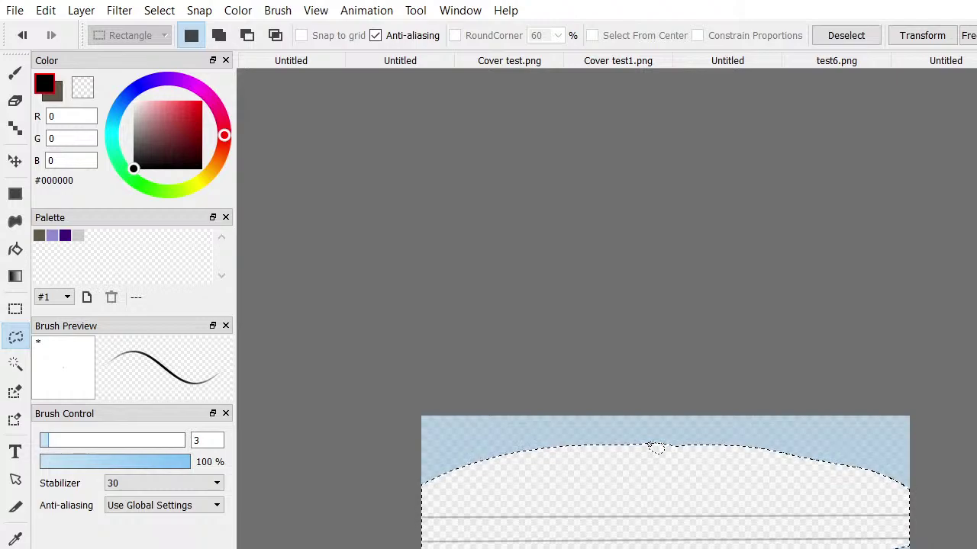
{"action": "mouse_move", "coordinate": [648, 444]}
{"action": "left_mouse_down"}
{"action": "mouse_move", "coordinate": [648, 420]}
{"action": "mouse_move", "coordinate": [634, 421]}
{"action": "mouse_move", "coordinate": [631, 434]}
{"action": "left_mouse_up"}
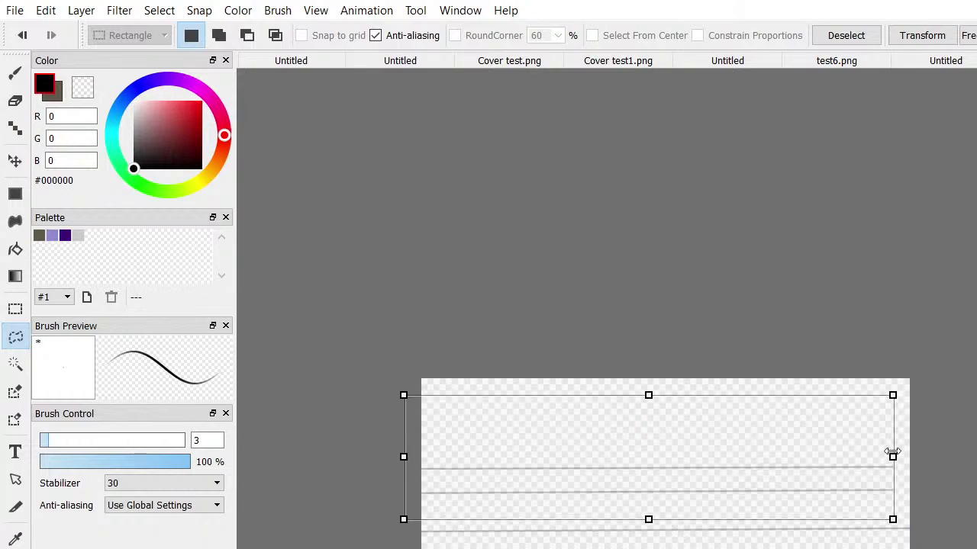
{"action": "left_click_drag", "start_coordinate": [891, 456], "coordinate": [932, 456]}
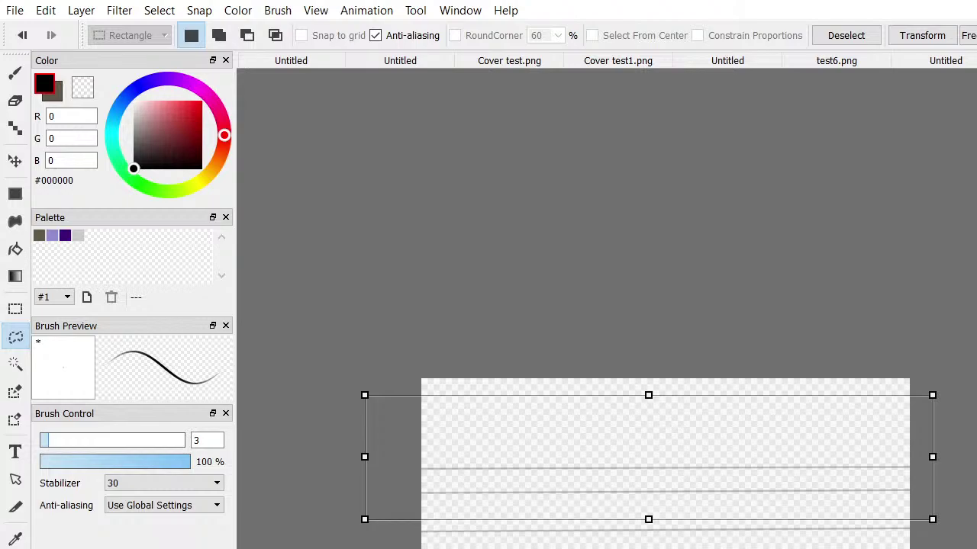
{"action": "key", "text": "Return"}
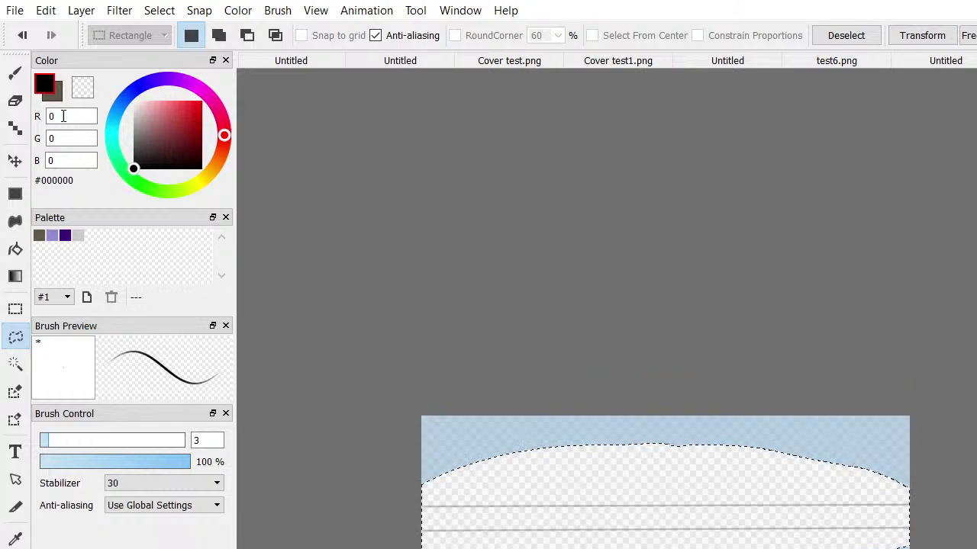
{"action": "key", "text": "ctrl+d"}
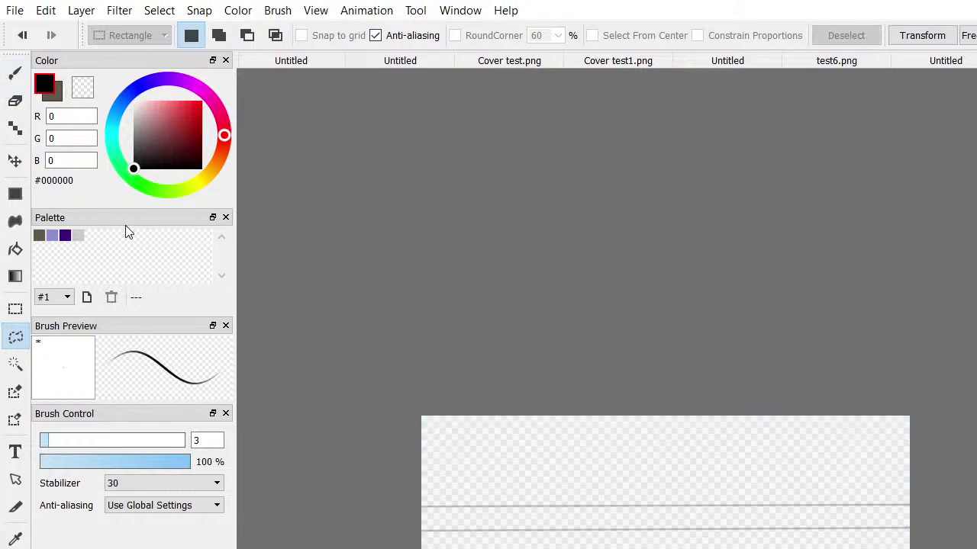
Sketch a tall pointed capital M at the start of the guide lines, from the first to the third line, with the 3 px brush
{"action": "scroll", "coordinate": [660, 545], "scroll_direction": "down", "scroll_amount": 1}
{"action": "scroll", "coordinate": [660, 545], "scroll_direction": "up", "scroll_amount": 2}
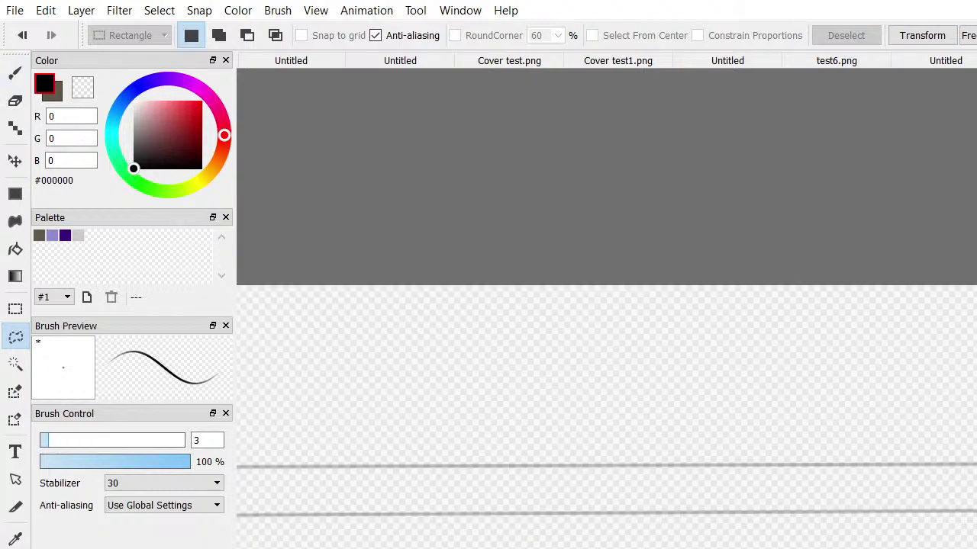
{"action": "scroll", "coordinate": [661, 545], "scroll_direction": "left", "scroll_amount": 2}
{"action": "scroll", "coordinate": [661, 546], "scroll_direction": "down", "scroll_amount": 1}
{"action": "scroll", "coordinate": [661, 546], "scroll_direction": "up", "scroll_amount": 2}
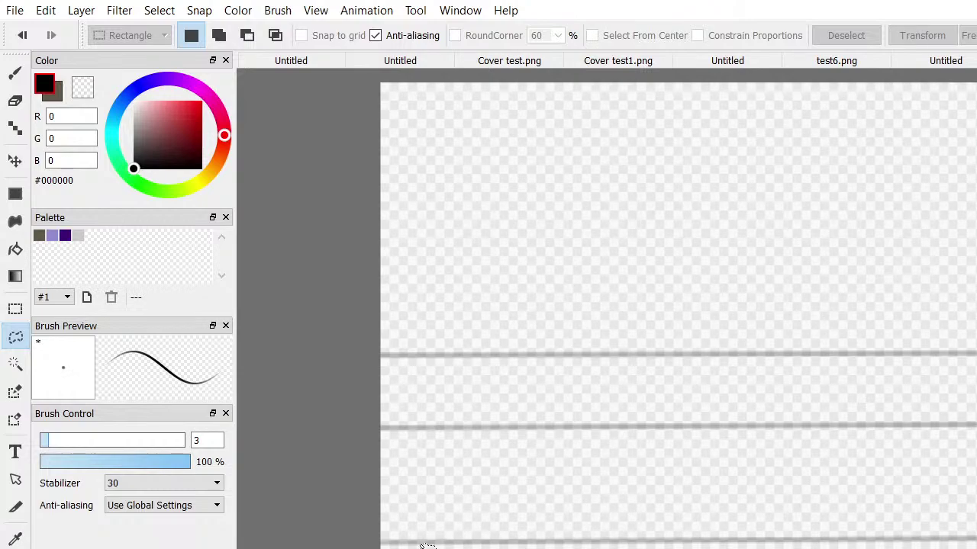
{"action": "left_click_drag", "start_coordinate": [416, 536], "coordinate": [452, 365]}
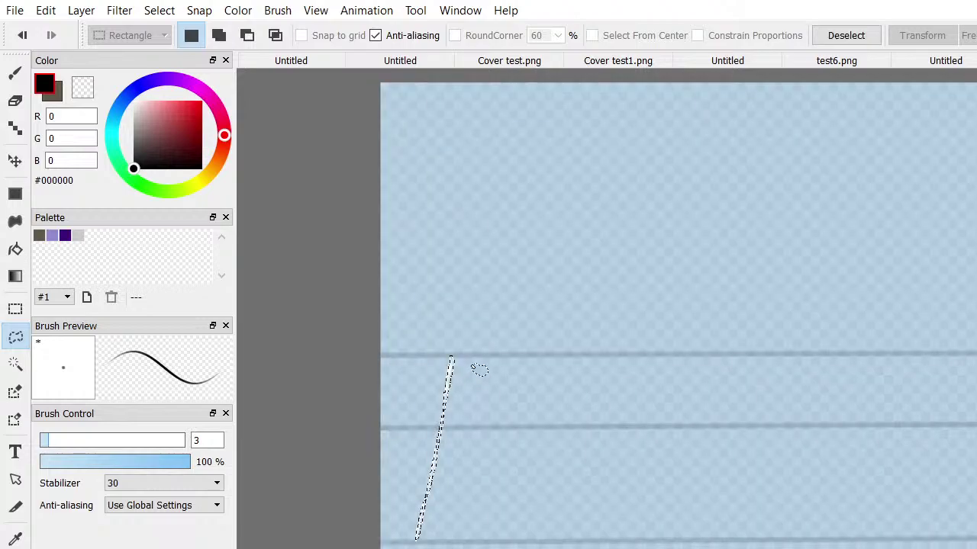
{"action": "left_click", "coordinate": [477, 367]}
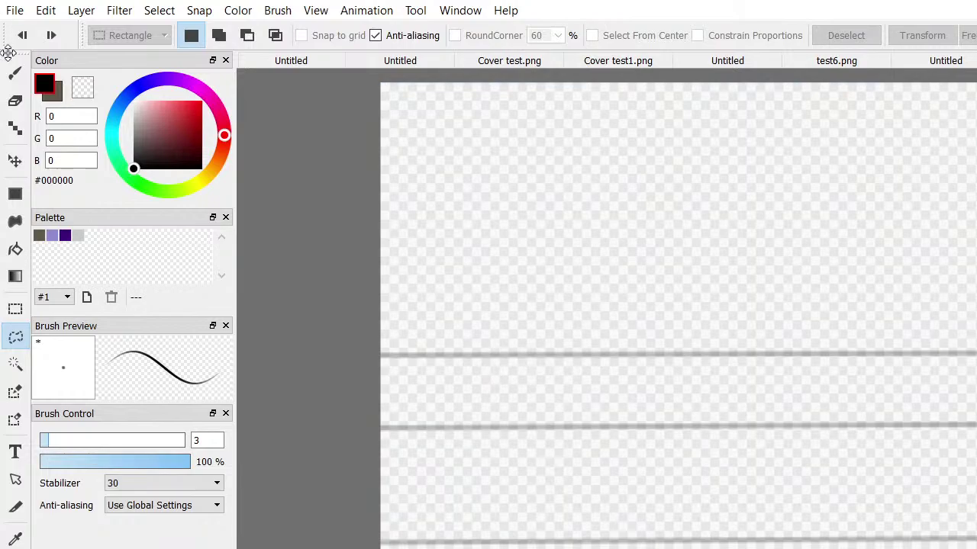
{"action": "left_click", "coordinate": [16, 77]}
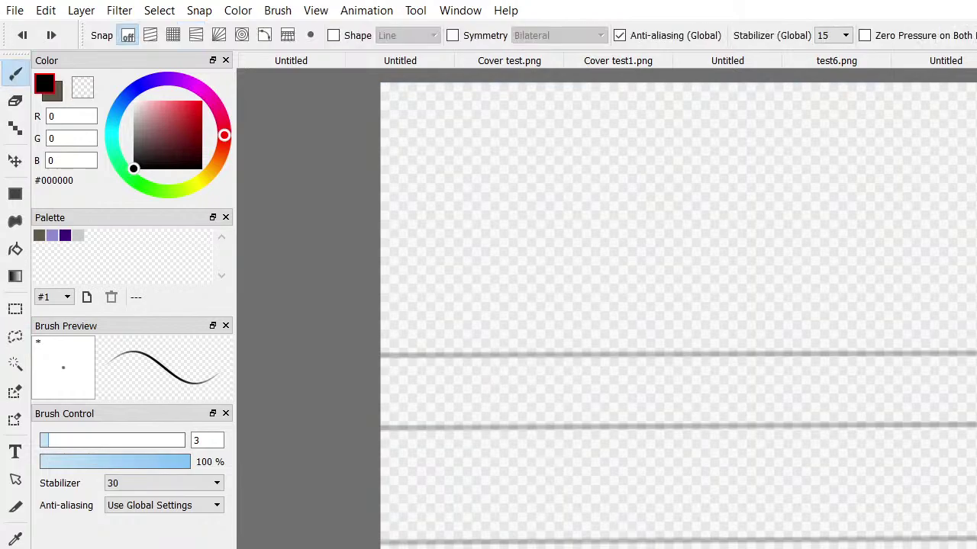
{"action": "mouse_move", "coordinate": [405, 543]}
{"action": "left_mouse_down"}
{"action": "mouse_move", "coordinate": [427, 356]}
{"action": "mouse_move", "coordinate": [493, 482]}
{"action": "mouse_move", "coordinate": [531, 354]}
{"action": "mouse_move", "coordinate": [553, 539]}
{"action": "left_mouse_up"}
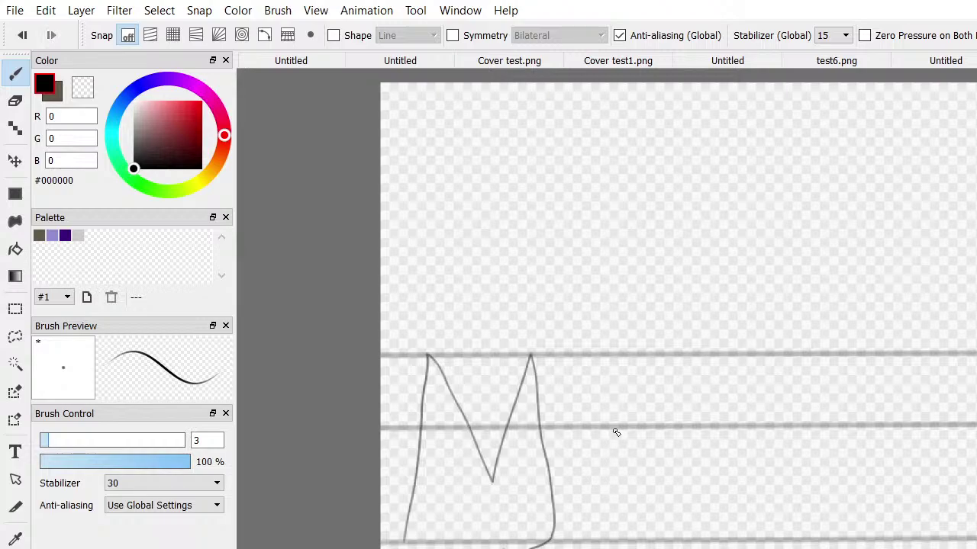
Sketch a short dotted i after the M, followed by a lowercase d with a round bowl and pointed stem reaching the first guide line
{"action": "left_click_drag", "start_coordinate": [615, 433], "coordinate": [605, 536]}
{"action": "left_click_drag", "start_coordinate": [611, 397], "coordinate": [614, 406]}
{"action": "mouse_move", "coordinate": [668, 537]}
{"action": "left_mouse_down"}
{"action": "mouse_move", "coordinate": [638, 483]}
{"action": "mouse_move", "coordinate": [646, 452]}
{"action": "mouse_move", "coordinate": [688, 426]}
{"action": "mouse_move", "coordinate": [711, 436]}
{"action": "mouse_move", "coordinate": [724, 482]}
{"action": "mouse_move", "coordinate": [710, 528]}
{"action": "mouse_move", "coordinate": [676, 536]}
{"action": "left_mouse_up"}
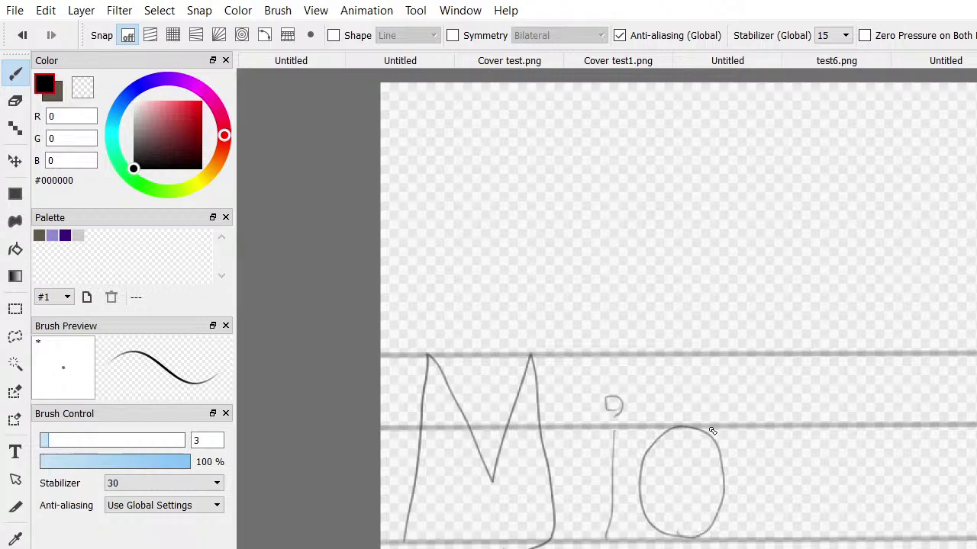
{"action": "mouse_move", "coordinate": [709, 433]}
{"action": "left_mouse_down"}
{"action": "mouse_move", "coordinate": [741, 349]}
{"action": "mouse_move", "coordinate": [738, 477]}
{"action": "mouse_move", "coordinate": [763, 544]}
{"action": "mouse_move", "coordinate": [734, 537]}
{"action": "mouse_move", "coordinate": [715, 517]}
{"action": "left_mouse_up"}
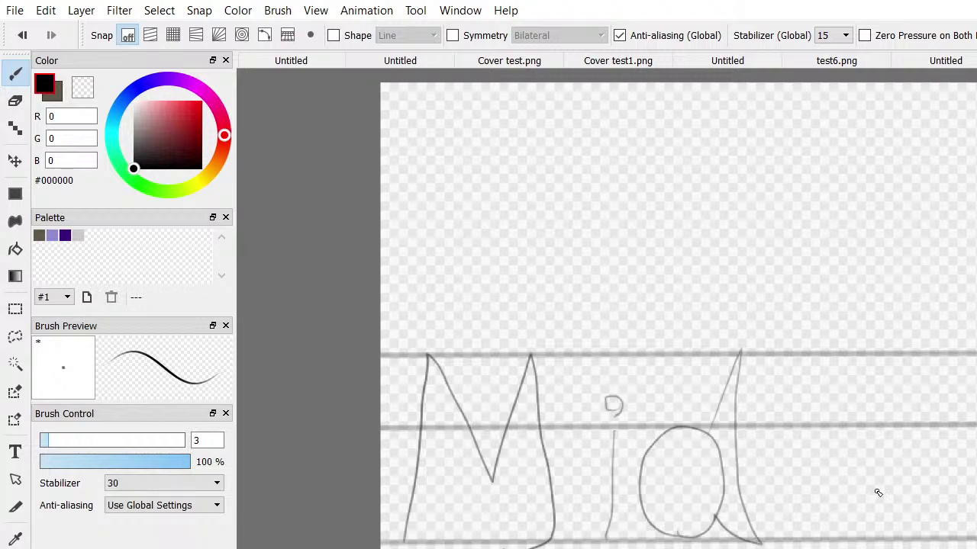
Sketch a wavy pointed hyphen after the d, followed by a tall capital L with a flared base reaching the first guide line
{"action": "mouse_move", "coordinate": [877, 492]}
{"action": "left_mouse_down"}
{"action": "mouse_move", "coordinate": [798, 501]}
{"action": "mouse_move", "coordinate": [789, 472]}
{"action": "mouse_move", "coordinate": [803, 482]}
{"action": "mouse_move", "coordinate": [864, 461]}
{"action": "mouse_move", "coordinate": [894, 471]}
{"action": "mouse_move", "coordinate": [911, 490]}
{"action": "mouse_move", "coordinate": [871, 496]}
{"action": "left_mouse_up"}
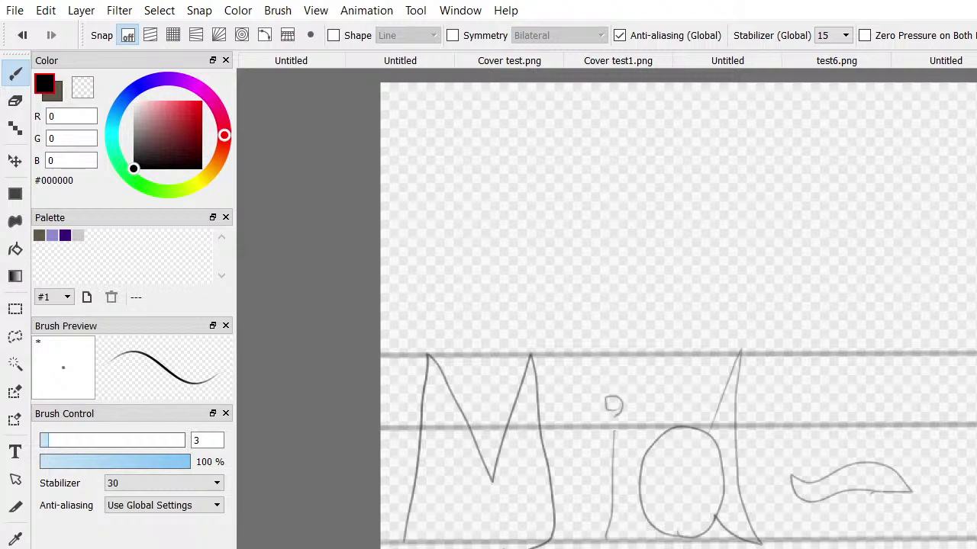
{"action": "scroll", "coordinate": [603, 316], "scroll_direction": "right", "scroll_amount": 5}
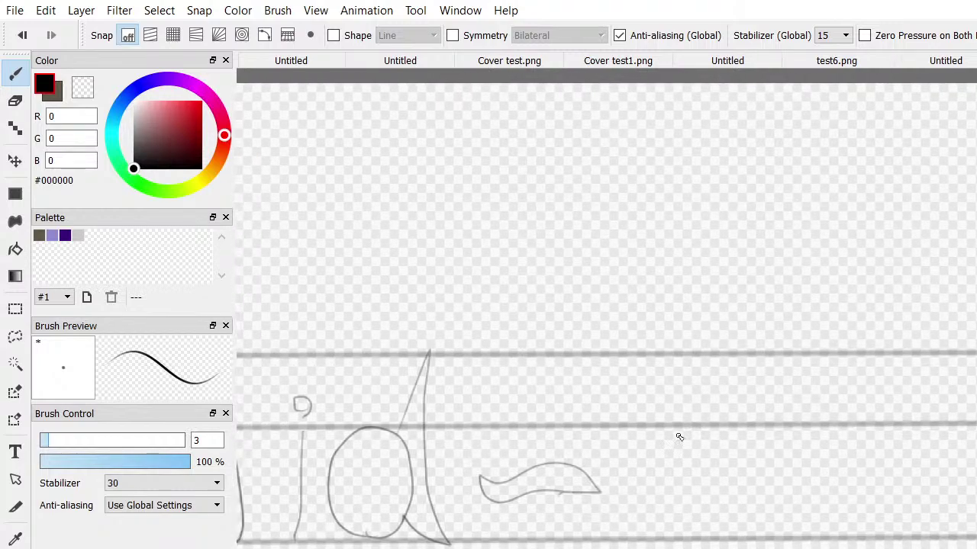
{"action": "mouse_move", "coordinate": [654, 356]}
{"action": "left_mouse_down"}
{"action": "mouse_move", "coordinate": [655, 486]}
{"action": "mouse_move", "coordinate": [636, 538]}
{"action": "left_mouse_up"}
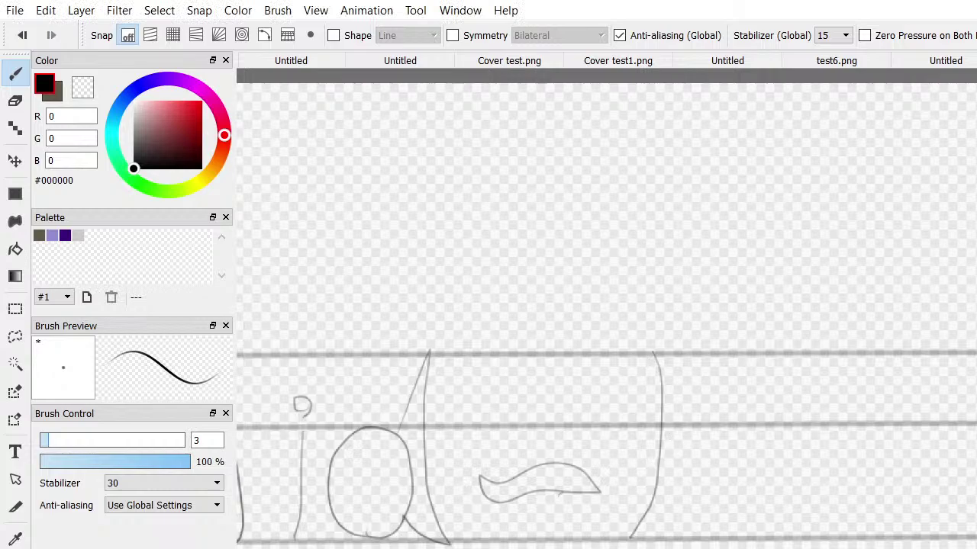
{"action": "left_click_drag", "start_coordinate": [631, 538], "coordinate": [763, 539]}
{"action": "mouse_move", "coordinate": [766, 543]}
{"action": "left_mouse_down"}
{"action": "mouse_move", "coordinate": [809, 536]}
{"action": "mouse_move", "coordinate": [770, 517]}
{"action": "mouse_move", "coordinate": [678, 507]}
{"action": "mouse_move", "coordinate": [657, 367]}
{"action": "left_mouse_up"}
Sketch lowercase a, n and d after the L, extending the d's stem up to the first guide line
{"action": "mouse_move", "coordinate": [843, 453]}
{"action": "left_mouse_down"}
{"action": "mouse_move", "coordinate": [863, 425]}
{"action": "mouse_move", "coordinate": [893, 429]}
{"action": "mouse_move", "coordinate": [914, 541]}
{"action": "mouse_move", "coordinate": [905, 521]}
{"action": "mouse_move", "coordinate": [860, 543]}
{"action": "mouse_move", "coordinate": [835, 528]}
{"action": "mouse_move", "coordinate": [850, 490]}
{"action": "mouse_move", "coordinate": [901, 502]}
{"action": "left_mouse_up"}
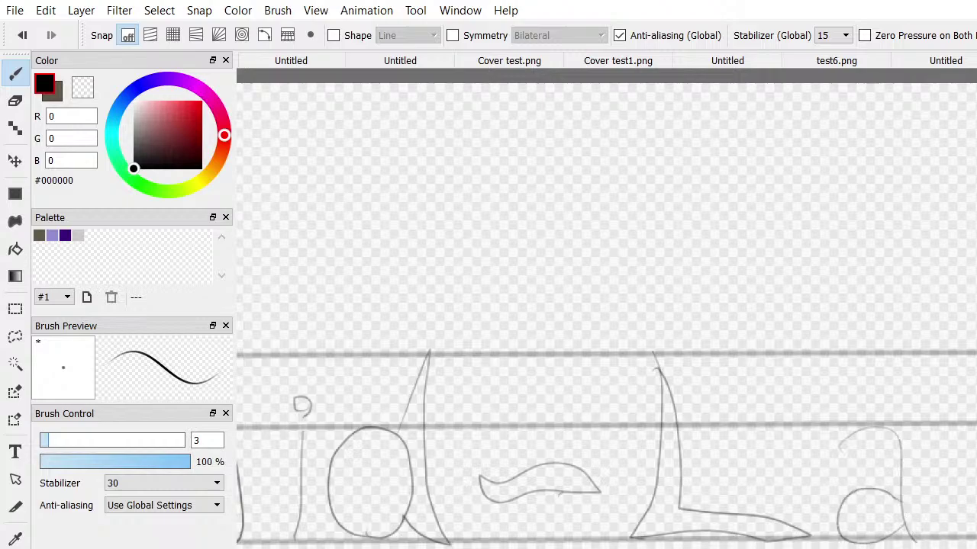
{"action": "scroll", "coordinate": [815, 479], "scroll_direction": "right", "scroll_amount": 5}
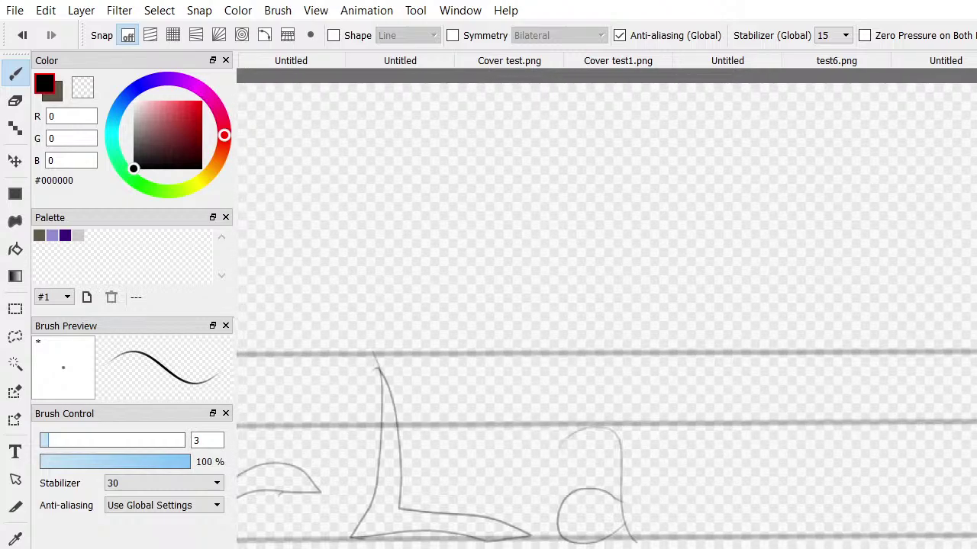
{"action": "mouse_move", "coordinate": [661, 536]}
{"action": "left_mouse_down"}
{"action": "mouse_move", "coordinate": [653, 425]}
{"action": "mouse_move", "coordinate": [671, 457]}
{"action": "mouse_move", "coordinate": [671, 431]}
{"action": "mouse_move", "coordinate": [695, 423]}
{"action": "mouse_move", "coordinate": [716, 439]}
{"action": "mouse_move", "coordinate": [727, 536]}
{"action": "left_mouse_up"}
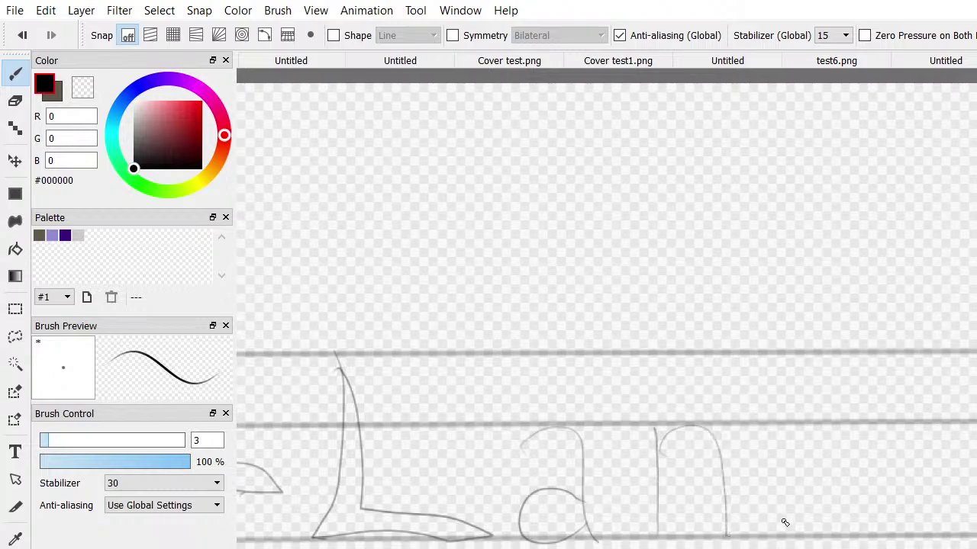
{"action": "mouse_move", "coordinate": [811, 536]}
{"action": "left_mouse_down"}
{"action": "mouse_move", "coordinate": [766, 534]}
{"action": "mouse_move", "coordinate": [755, 508]}
{"action": "mouse_move", "coordinate": [753, 477]}
{"action": "mouse_move", "coordinate": [785, 435]}
{"action": "mouse_move", "coordinate": [820, 450]}
{"action": "mouse_move", "coordinate": [827, 477]}
{"action": "mouse_move", "coordinate": [811, 537]}
{"action": "left_mouse_up"}
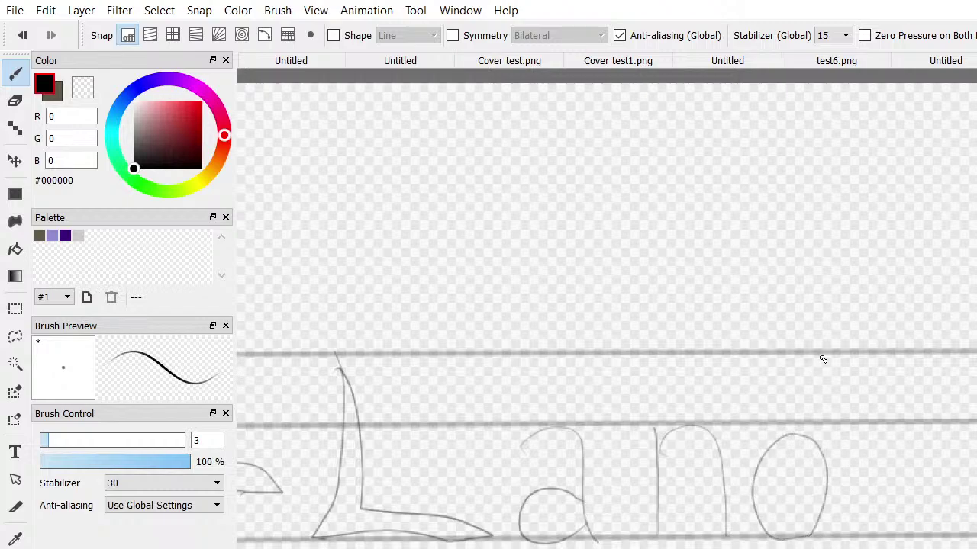
{"action": "left_click_drag", "start_coordinate": [828, 355], "coordinate": [824, 537]}
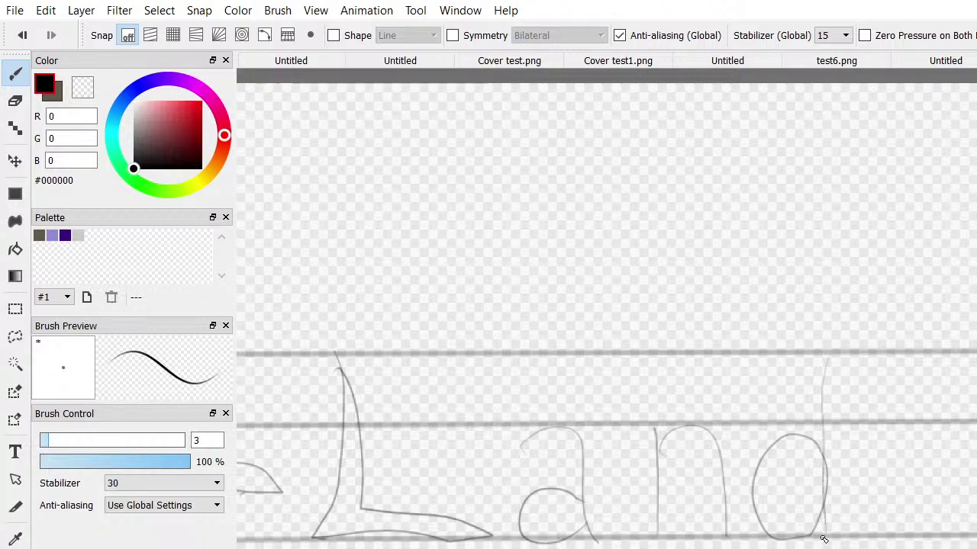
Try inking the left leg of the sketched M with a 50 px brush and stabilizer 60, undoing the strokes
{"action": "scroll", "coordinate": [607, 316], "scroll_direction": "left", "scroll_amount": 5}
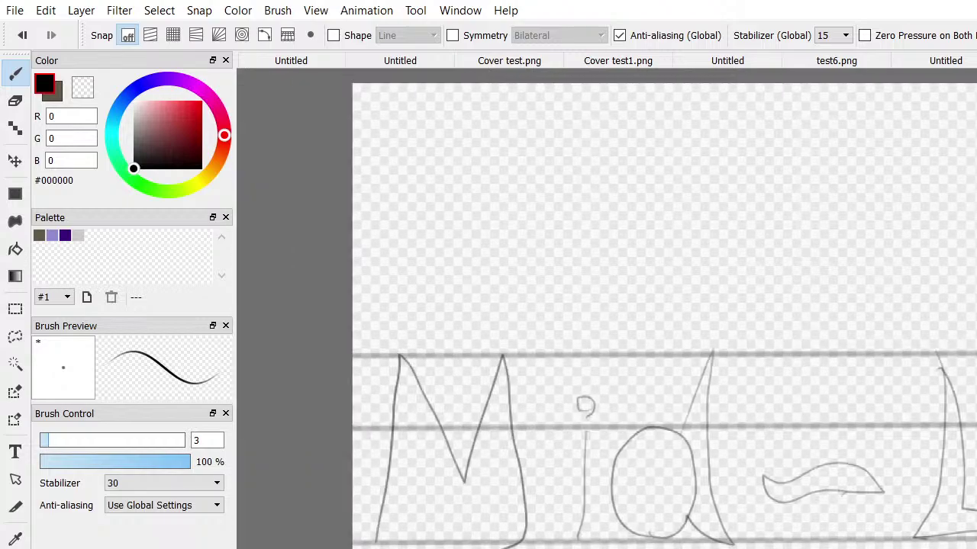
{"action": "scroll", "coordinate": [606, 316], "scroll_direction": "right", "scroll_amount": 2}
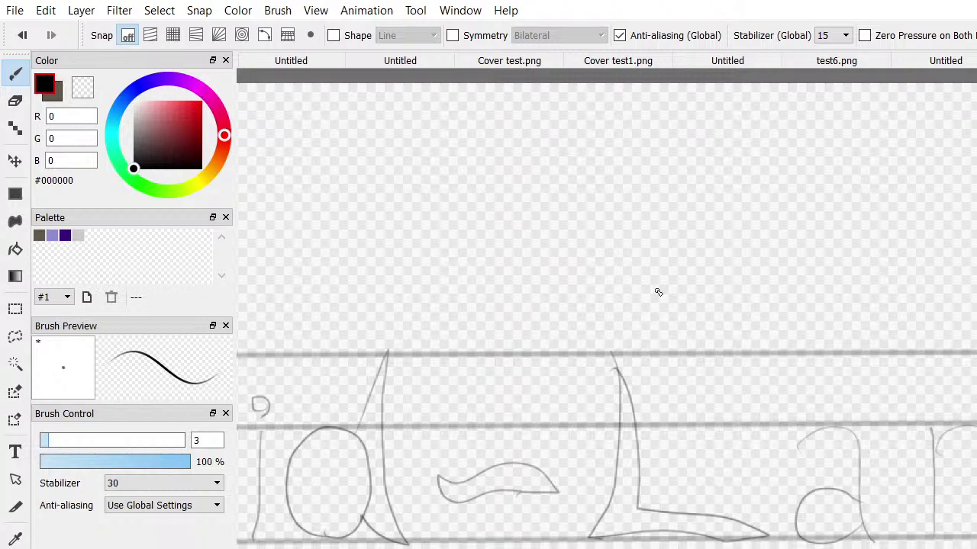
{"action": "scroll", "coordinate": [607, 316], "scroll_direction": "left", "scroll_amount": 10}
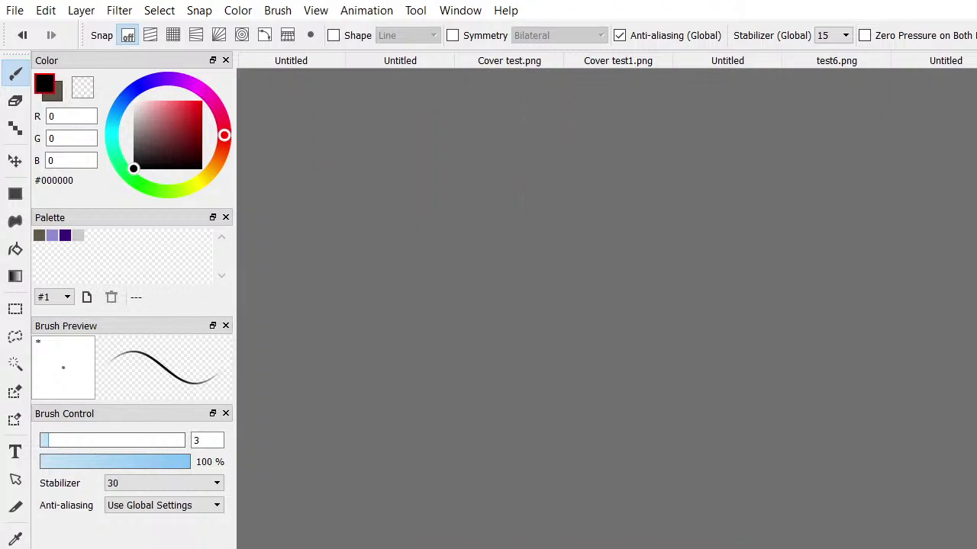
{"action": "scroll", "coordinate": [606, 316], "scroll_direction": "right", "scroll_amount": 8}
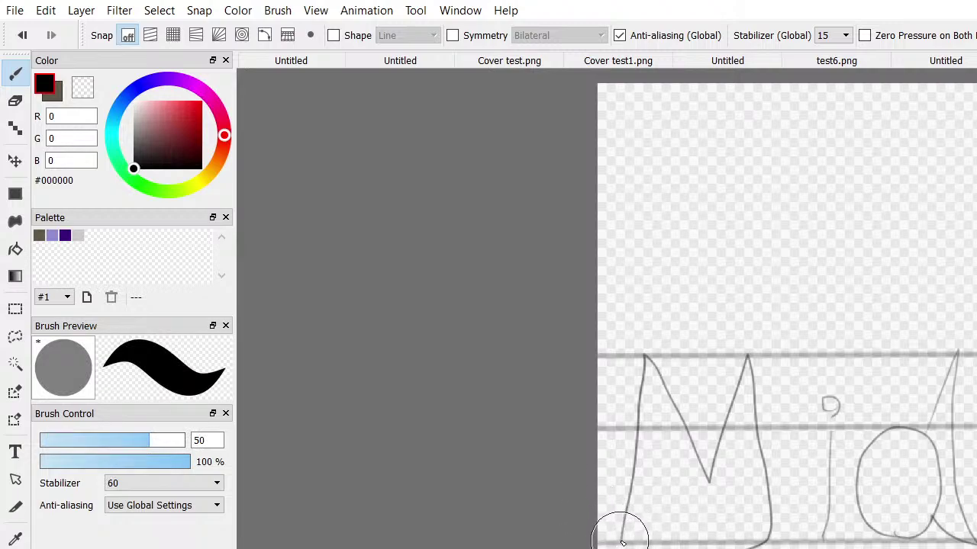
{"action": "mouse_move", "coordinate": [616, 543]}
{"action": "left_mouse_down"}
{"action": "mouse_move", "coordinate": [628, 517]}
{"action": "mouse_move", "coordinate": [631, 410]}
{"action": "mouse_move", "coordinate": [627, 375]}
{"action": "mouse_move", "coordinate": [608, 371]}
{"action": "left_mouse_up"}
{"action": "key", "text": "ctrl+z"}
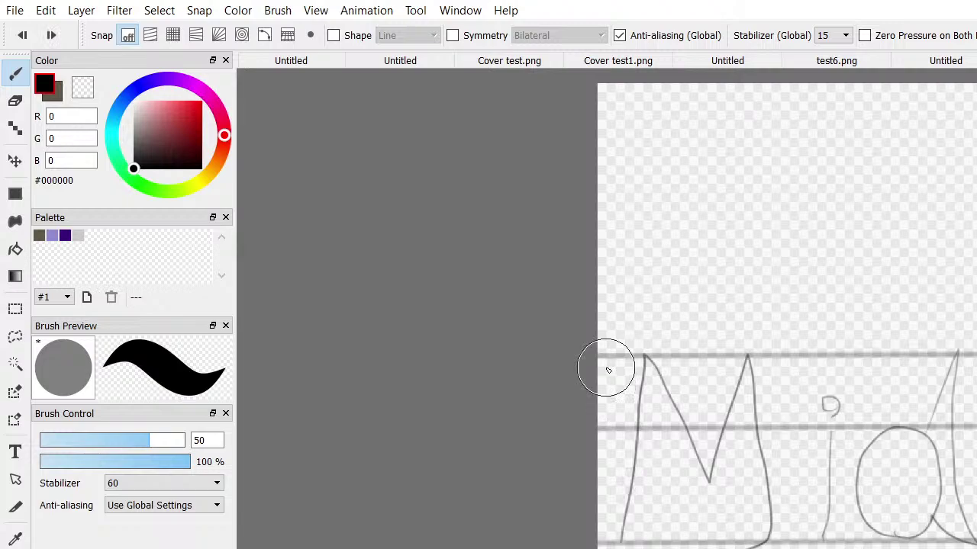
{"action": "left_click", "coordinate": [619, 538]}
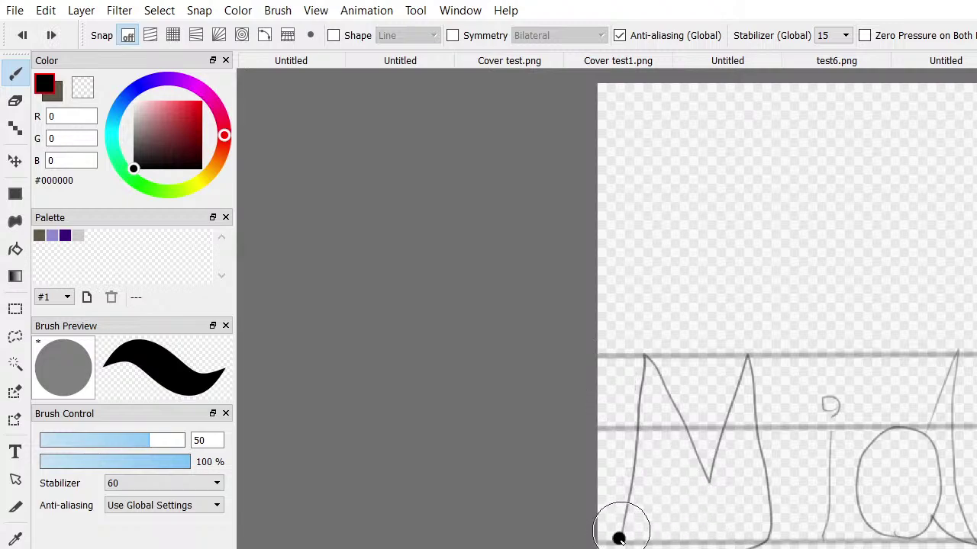
{"action": "left_click_drag", "start_coordinate": [619, 538], "coordinate": [631, 425]}
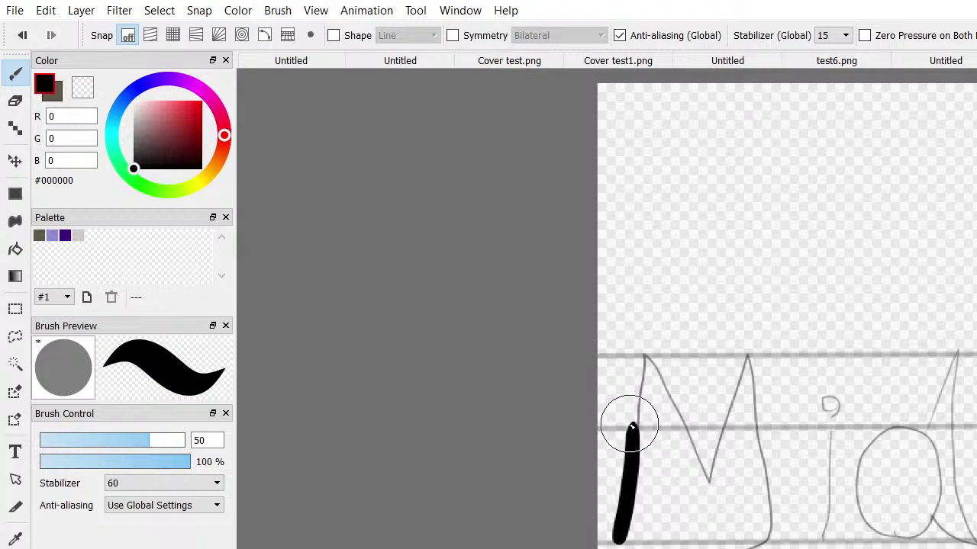
{"action": "key", "text": "ctrl+z"}
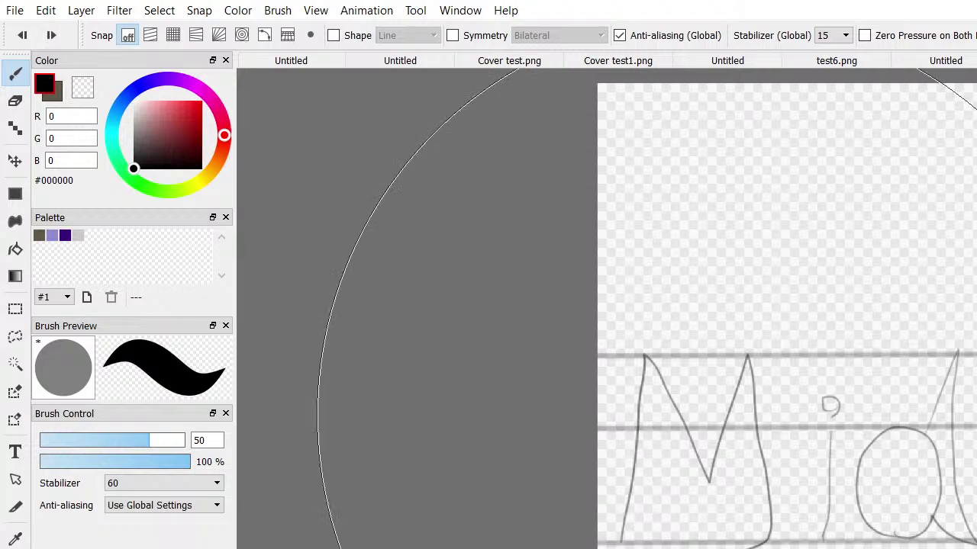
Reduce the brush to 20 px and try inking over the sketched M, undoing each attempt
{"action": "key", "text": "bracketleft"}
{"action": "key", "text": "bracketleft"}
{"action": "key", "text": "bracketleft"}
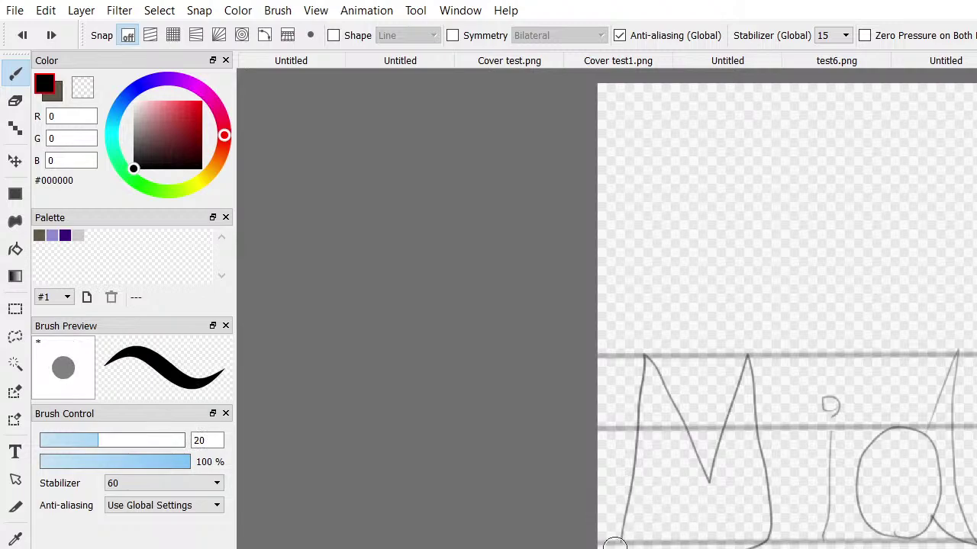
{"action": "left_click_drag", "start_coordinate": [619, 542], "coordinate": [627, 472]}
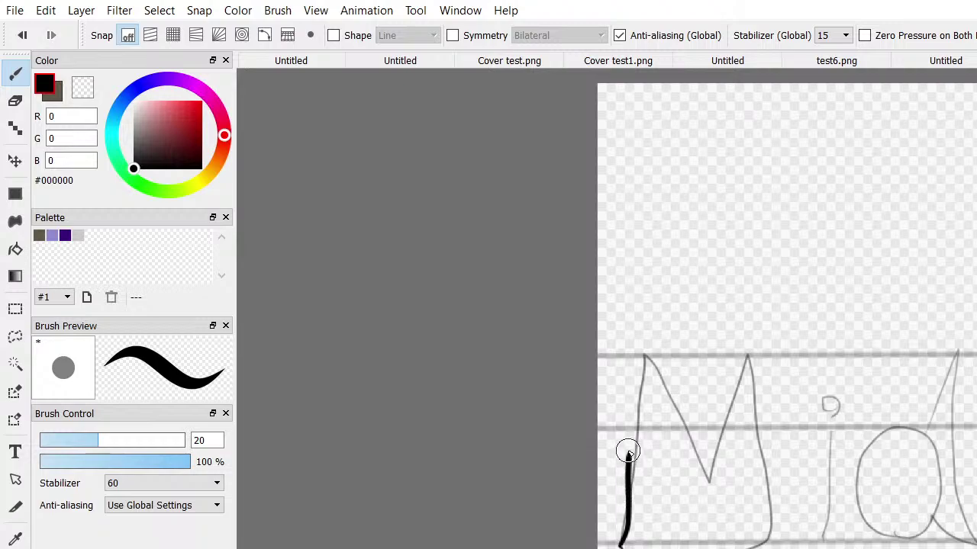
{"action": "key", "text": "ctrl+z"}
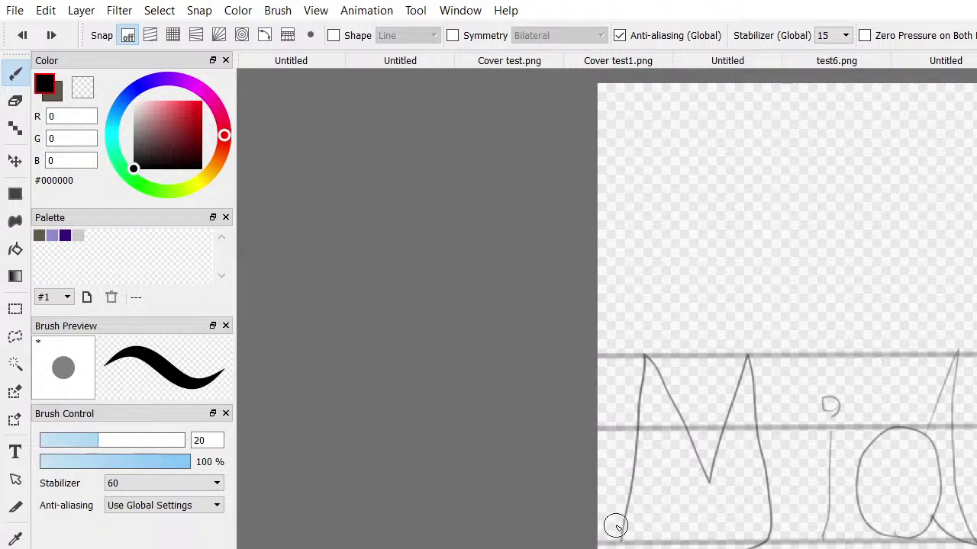
{"action": "left_click_drag", "start_coordinate": [622, 534], "coordinate": [639, 388]}
{"action": "key", "text": "ctrl+z"}
{"action": "mouse_move", "coordinate": [624, 527]}
{"action": "left_mouse_down"}
{"action": "mouse_move", "coordinate": [641, 349]}
{"action": "mouse_move", "coordinate": [664, 385]}
{"action": "mouse_move", "coordinate": [687, 477]}
{"action": "mouse_move", "coordinate": [728, 351]}
{"action": "mouse_move", "coordinate": [723, 506]}
{"action": "mouse_move", "coordinate": [723, 495]}
{"action": "left_mouse_up"}
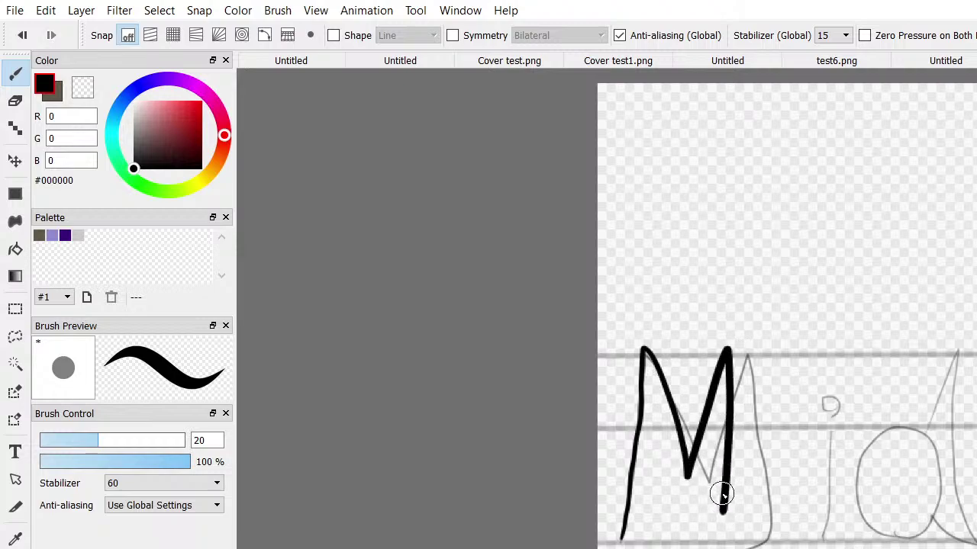
{"action": "key", "text": "ctrl+z"}
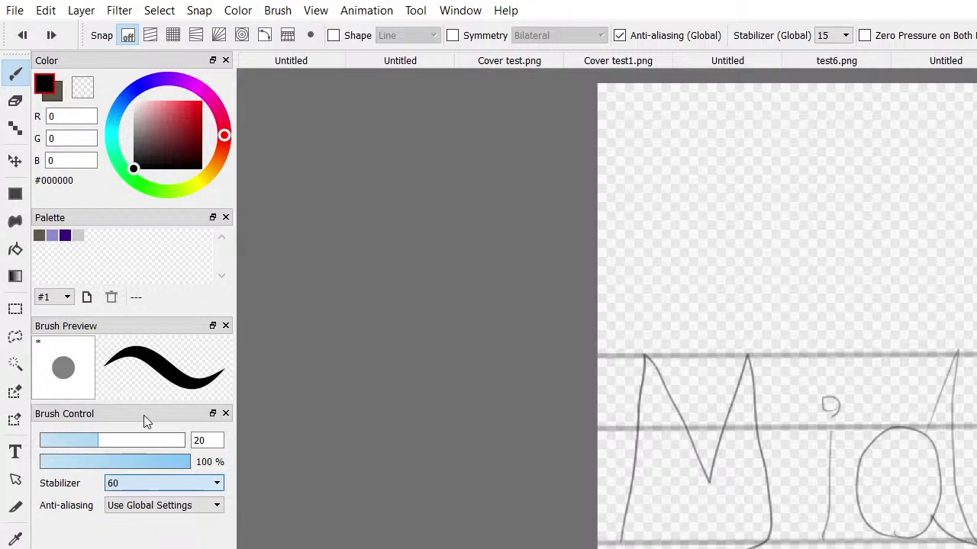
Set the brush stabilizer to 70 and try inking the M's left leg, undoing the stroke
{"action": "key", "text": "Down"}
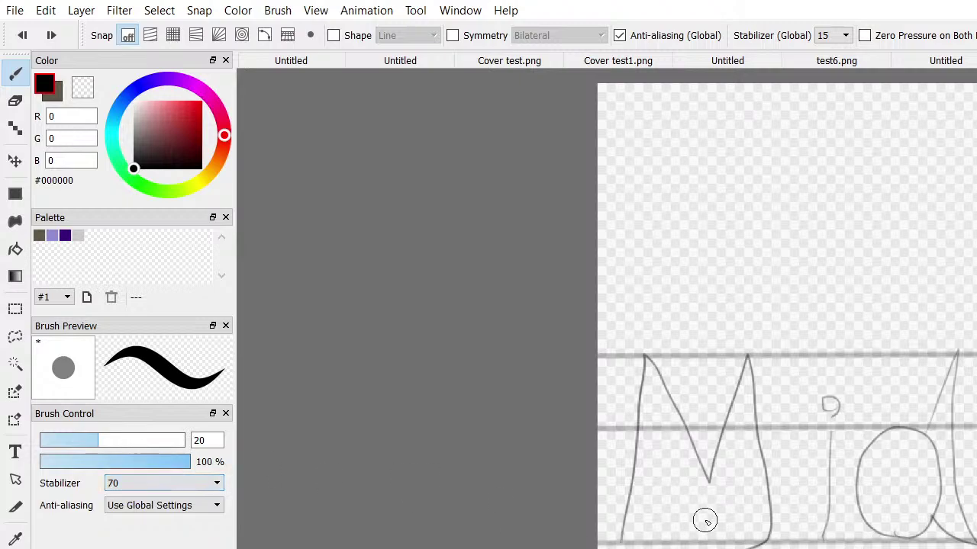
{"action": "mouse_move", "coordinate": [621, 535]}
{"action": "left_mouse_down"}
{"action": "mouse_move", "coordinate": [624, 405]}
{"action": "mouse_move", "coordinate": [636, 366]}
{"action": "left_mouse_up"}
{"action": "key", "text": "ctrl+z"}
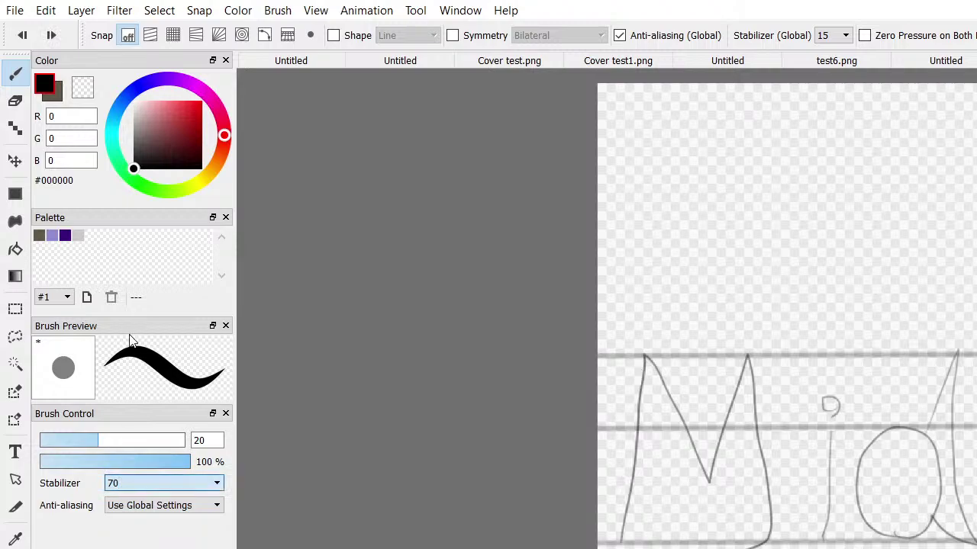
Try inking the whole M at 20 px with the stabilizer at 60, undo the strokes and reduce the brush size further
{"action": "key", "text": "Down"}
{"action": "mouse_move", "coordinate": [618, 543]}
{"action": "left_mouse_down"}
{"action": "mouse_move", "coordinate": [643, 357]}
{"action": "mouse_move", "coordinate": [661, 380]}
{"action": "mouse_move", "coordinate": [683, 499]}
{"action": "mouse_move", "coordinate": [747, 359]}
{"action": "mouse_move", "coordinate": [735, 489]}
{"action": "mouse_move", "coordinate": [714, 548]}
{"action": "left_mouse_up"}
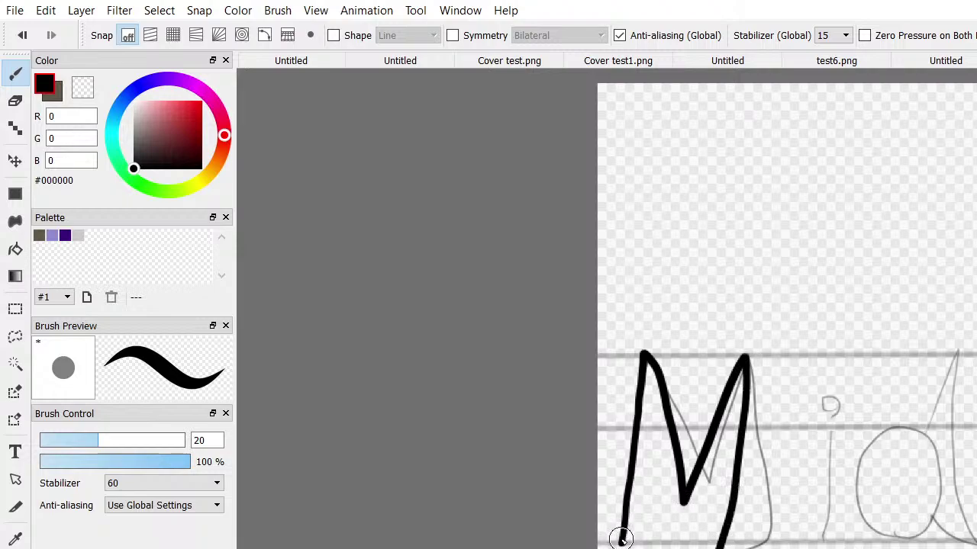
{"action": "mouse_move", "coordinate": [622, 541]}
{"action": "left_mouse_down"}
{"action": "mouse_move", "coordinate": [653, 494]}
{"action": "mouse_move", "coordinate": [670, 536]}
{"action": "left_mouse_up"}
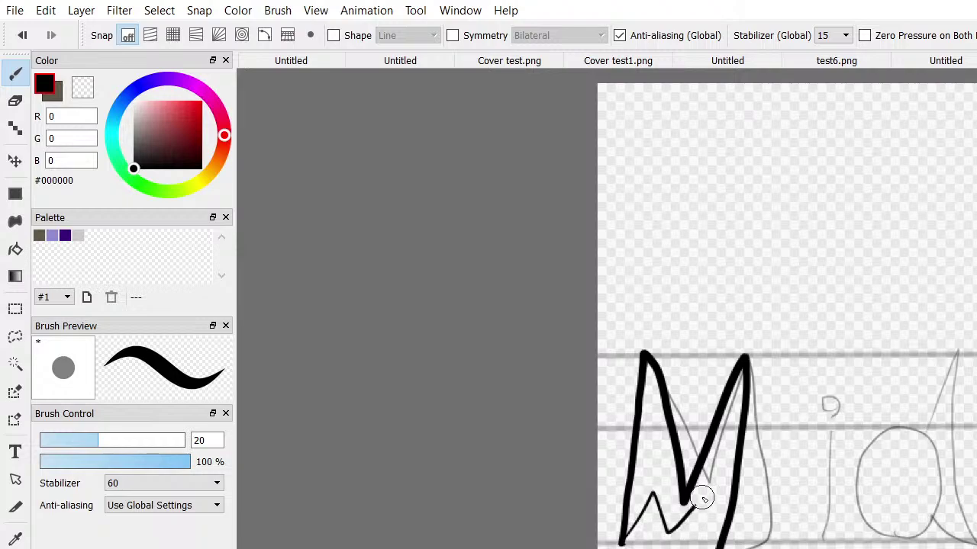
{"action": "key", "text": "ctrl+z"}
{"action": "key", "text": "ctrl+z"}
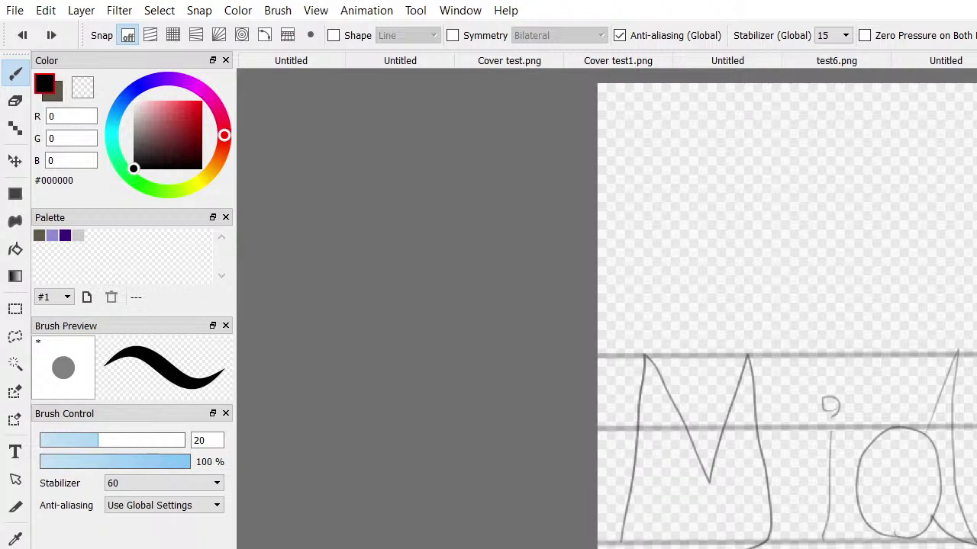
{"action": "key", "text": "bracketleft"}
{"action": "key", "text": "bracketleft"}
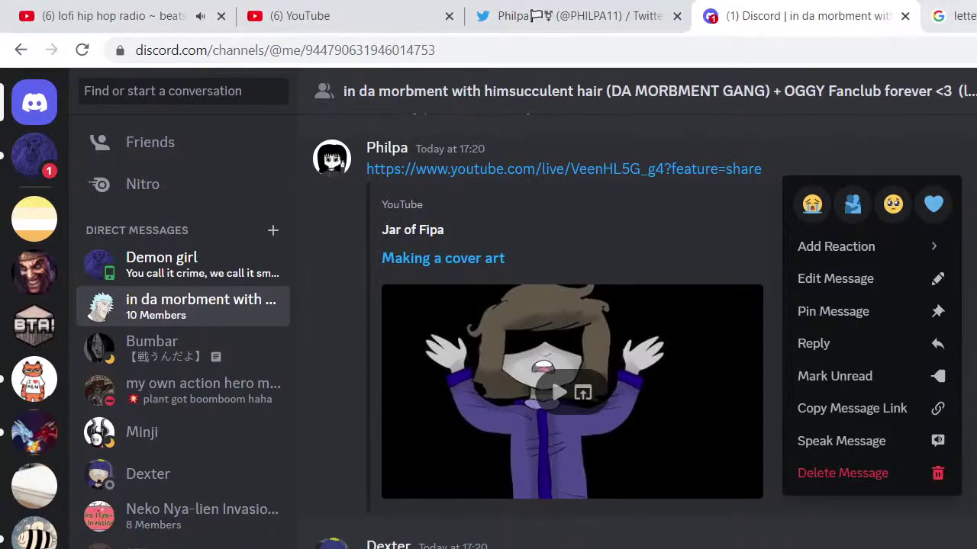
Search Google for "Midland's bounty hunters" in a new browser tab and return to the Discord conversation
{"action": "key", "text": "ctrl+t"}
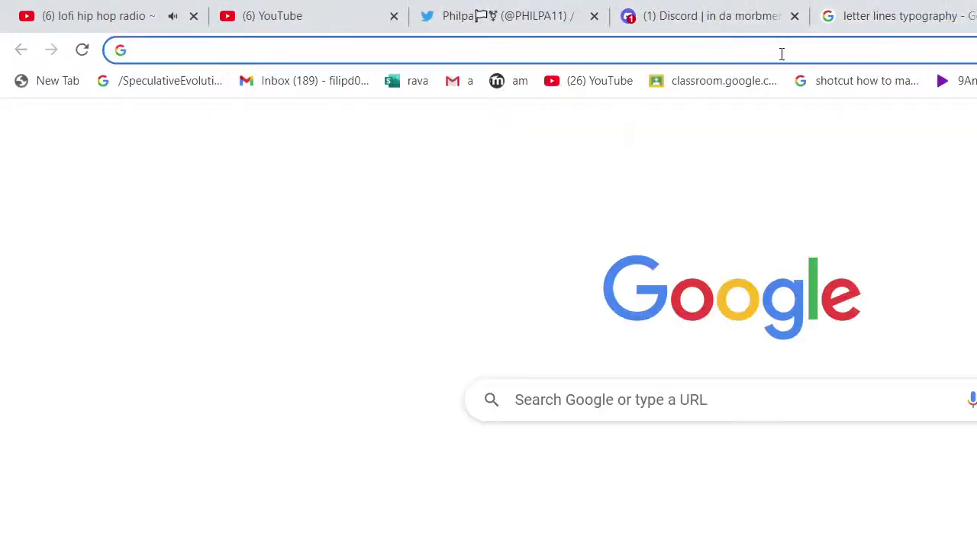
{"action": "left_click", "coordinate": [613, 413]}
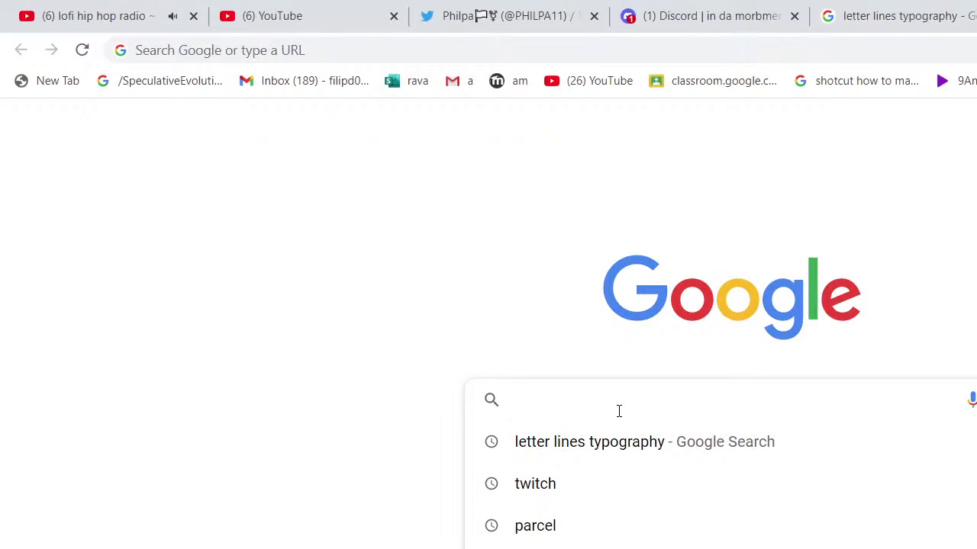
{"action": "type", "text": "Midla"}
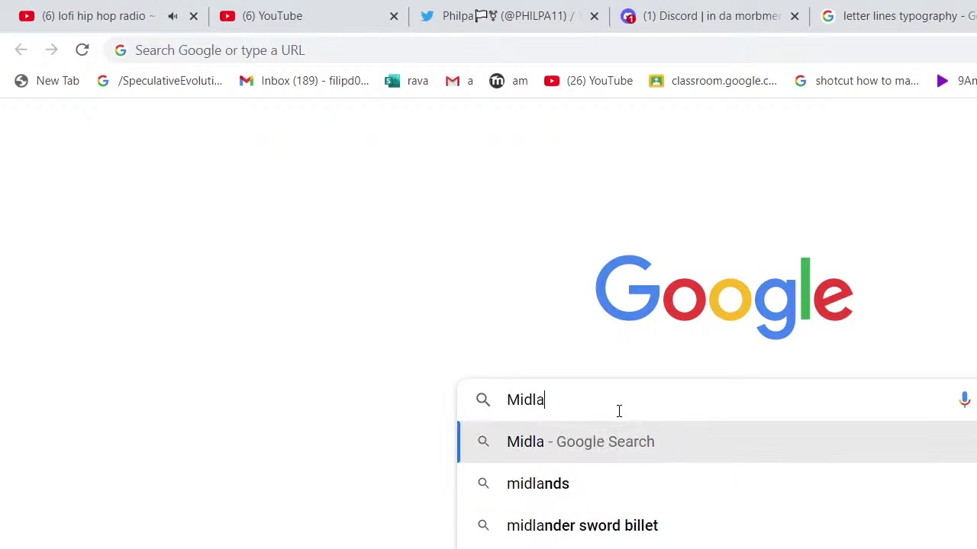
{"action": "type", "text": "nd's bo"}
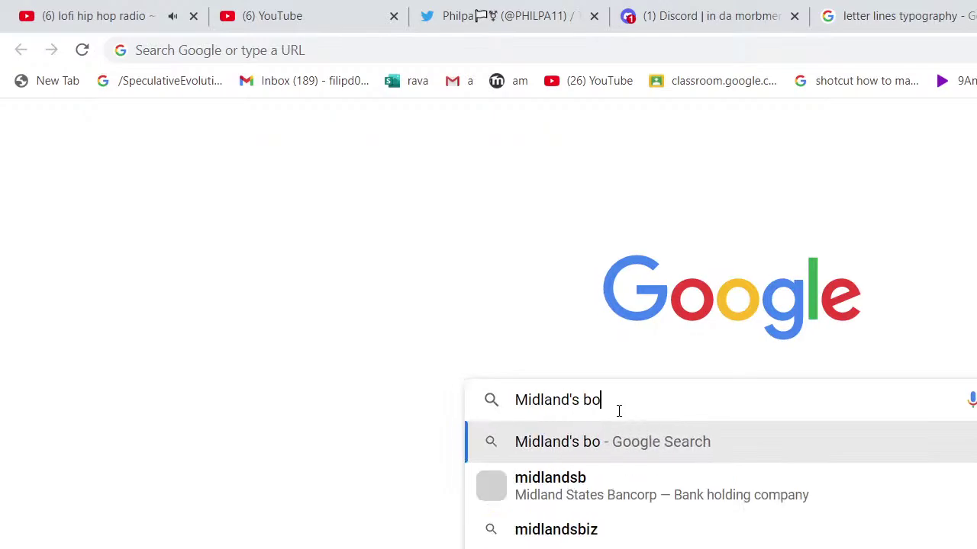
{"action": "type", "text": "unty hu"}
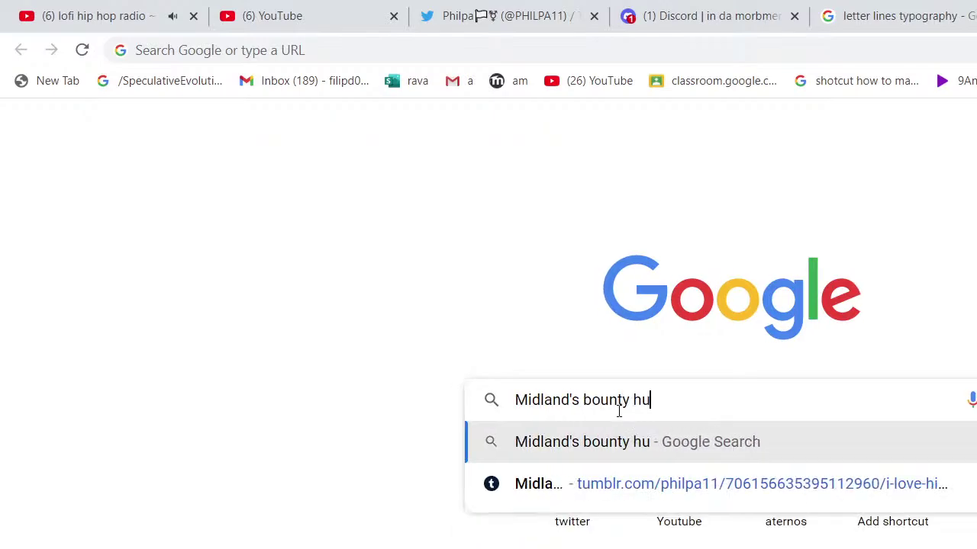
{"action": "type", "text": "nt"}
{"action": "key", "text": "BackSpace"}
{"action": "type", "text": "nter"}
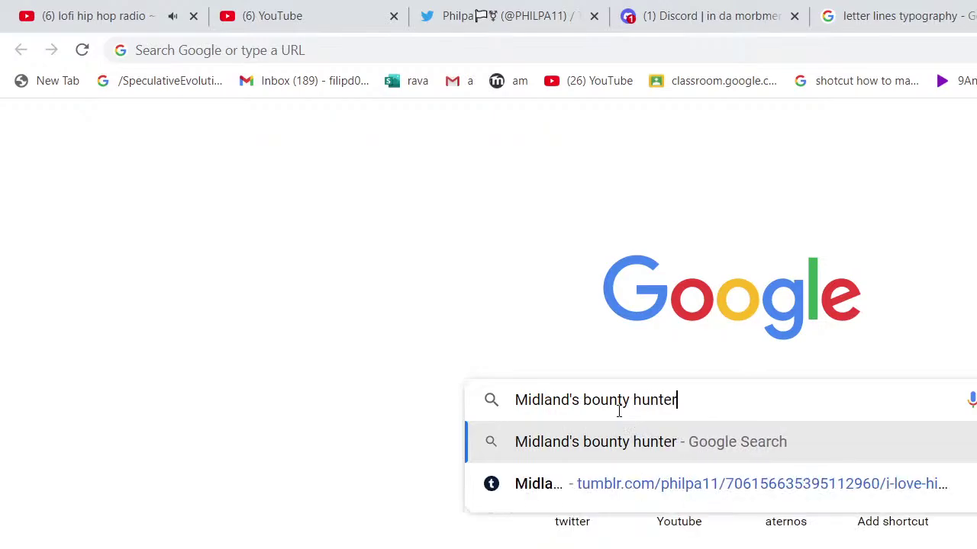
{"action": "type", "text": "s"}
{"action": "key", "text": "Return"}
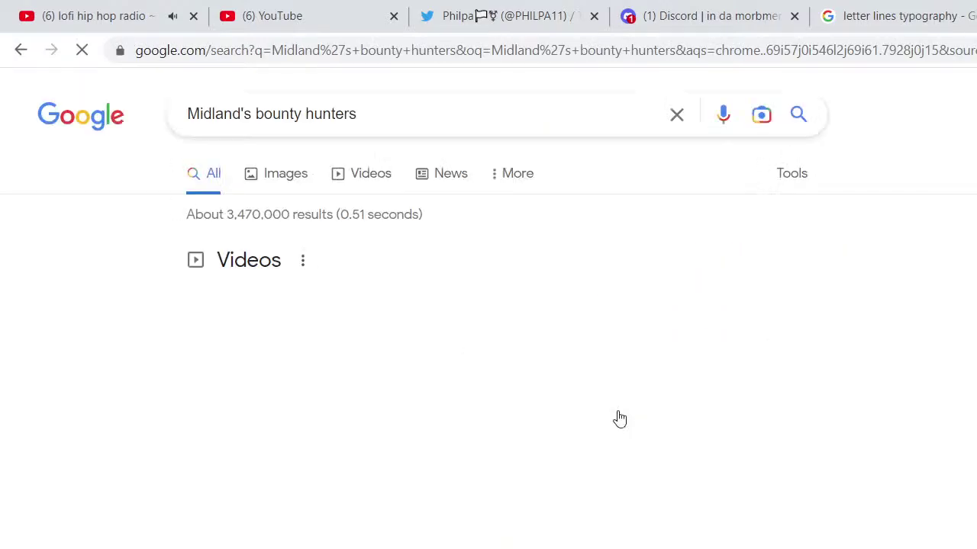
{"action": "left_click", "coordinate": [750, 10]}
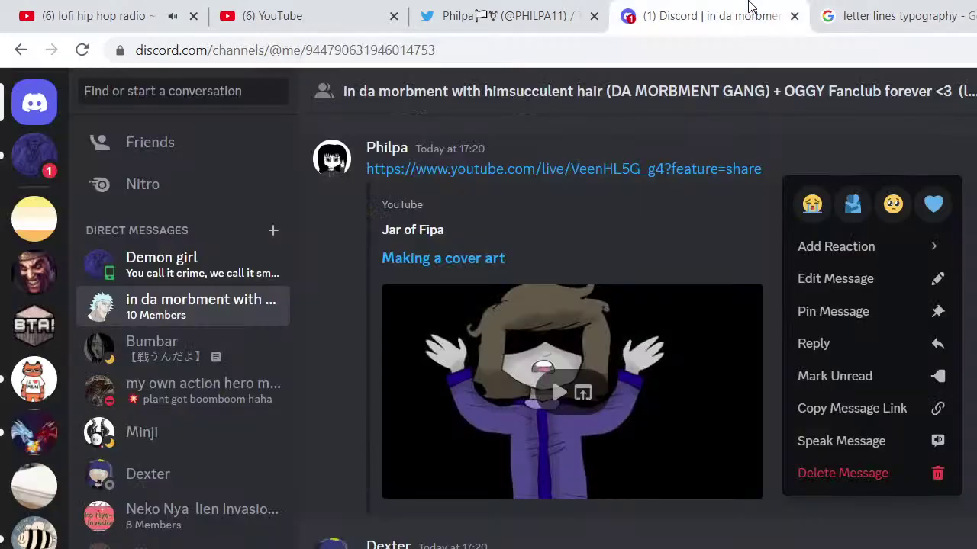
Open the unread direct-message conversation, return to the Google results and open the video "Midland's bounty hunters, episode 8:Hexa-gone"
{"action": "left_click", "coordinate": [185, 274]}
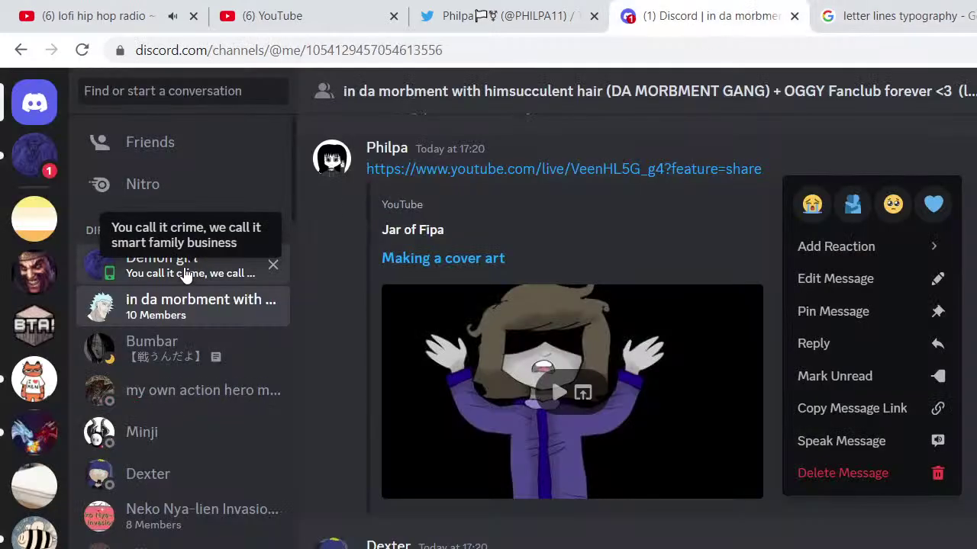
{"action": "left_click", "coordinate": [185, 273]}
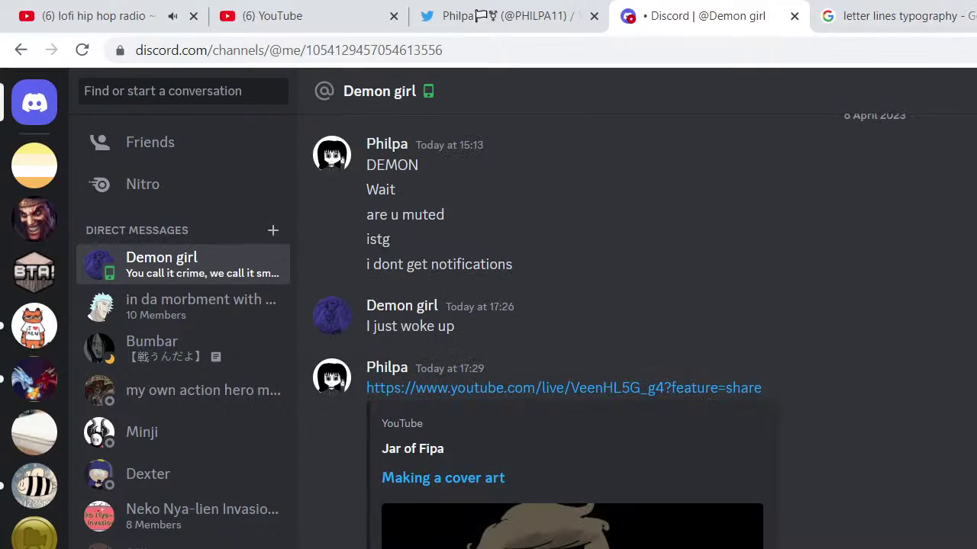
{"action": "key", "text": "ctrl+9"}
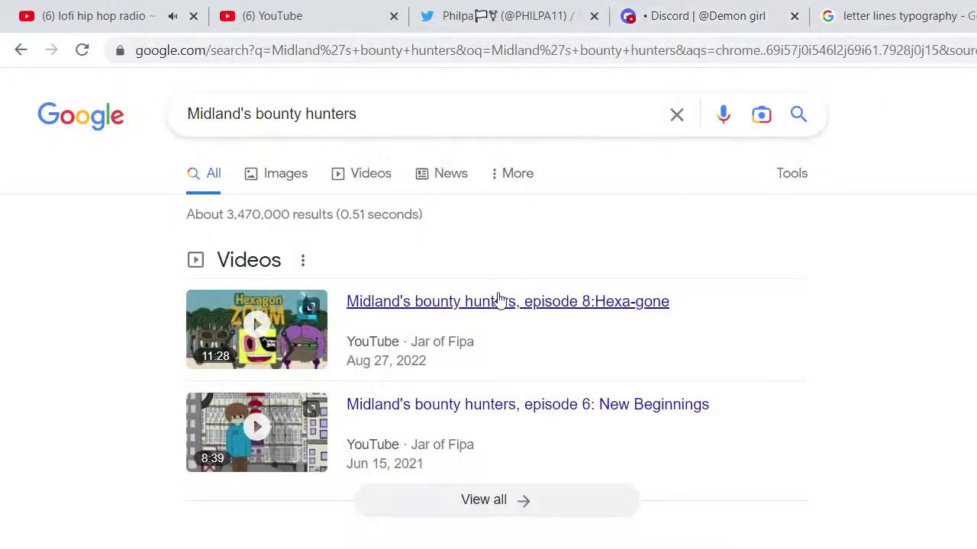
{"action": "left_click", "coordinate": [486, 308]}
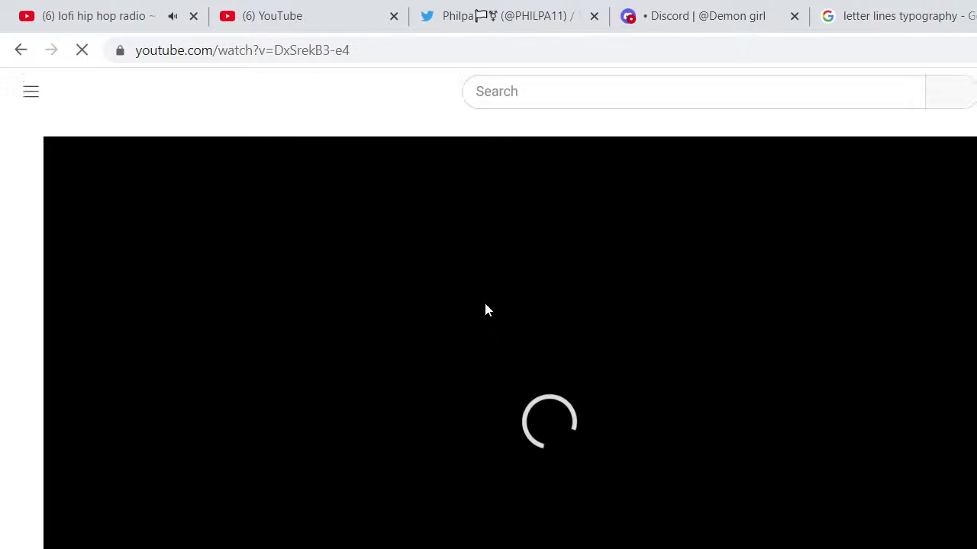
View the account's own Twitter profile and return to the YouTube video
{"action": "left_click", "coordinate": [666, 6]}
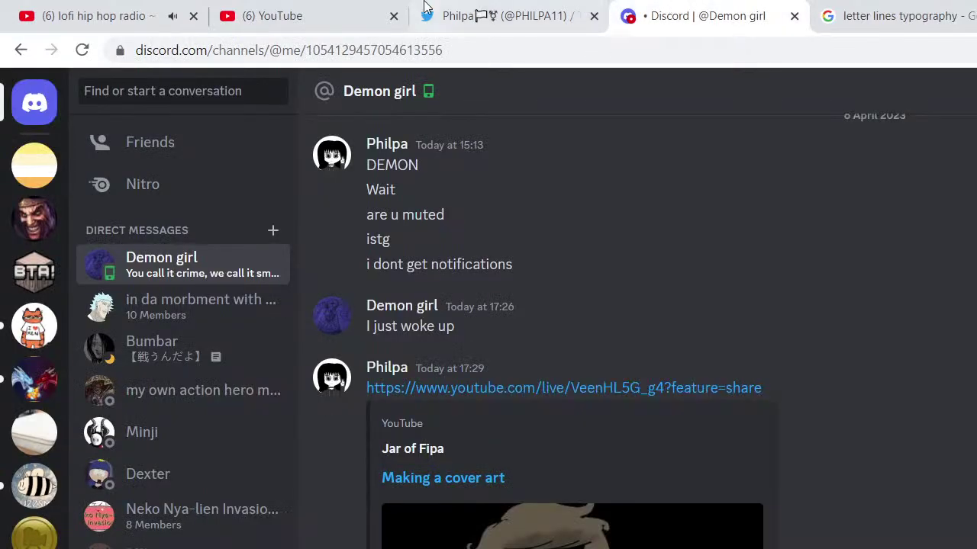
{"action": "left_click", "coordinate": [430, 17]}
{"action": "left_click", "coordinate": [196, 159]}
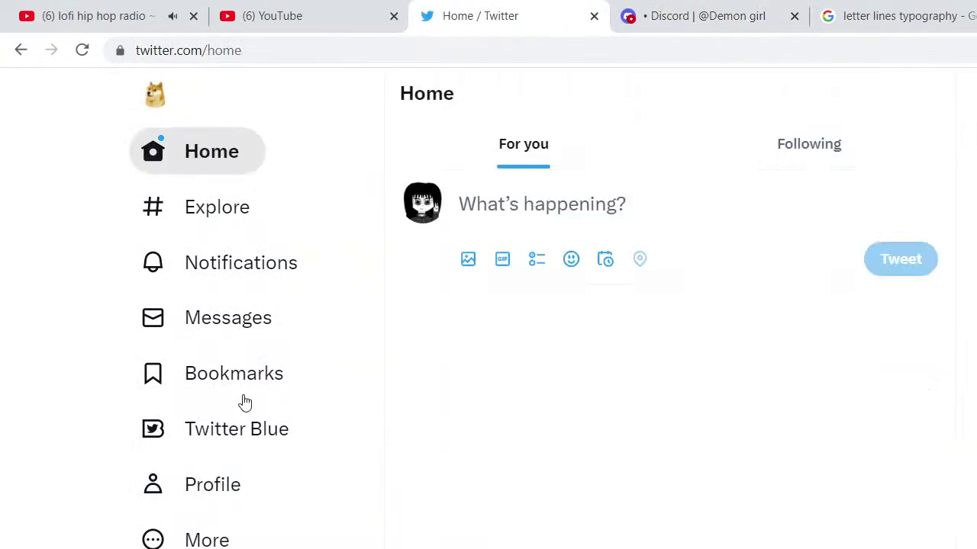
{"action": "left_click", "coordinate": [222, 495]}
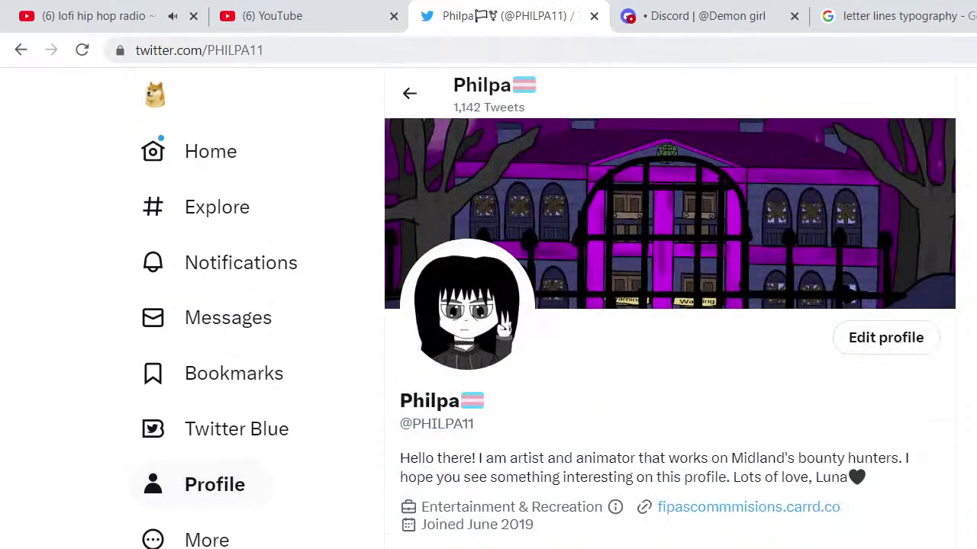
{"action": "key", "text": "ctrl+shift+Tab"}
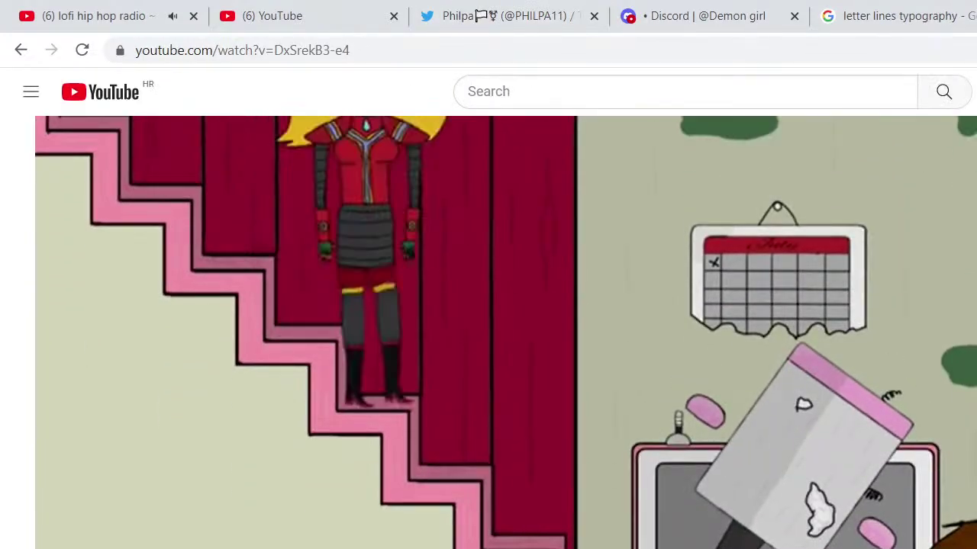
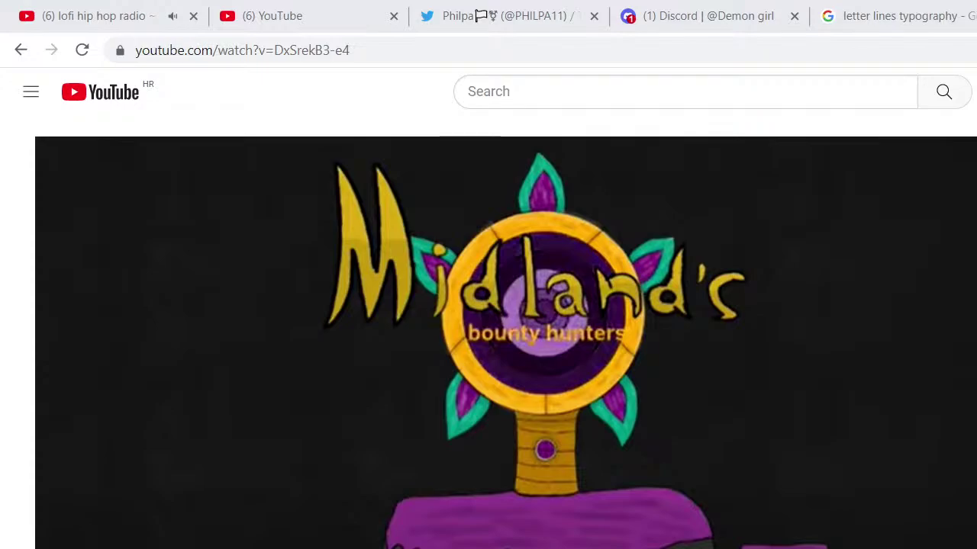
Check the recent messages in the Discord conversation, look at the video's "Midland's bounty hunters" logo again and switch back to the lettering canvas
{"action": "left_click", "coordinate": [694, 11]}
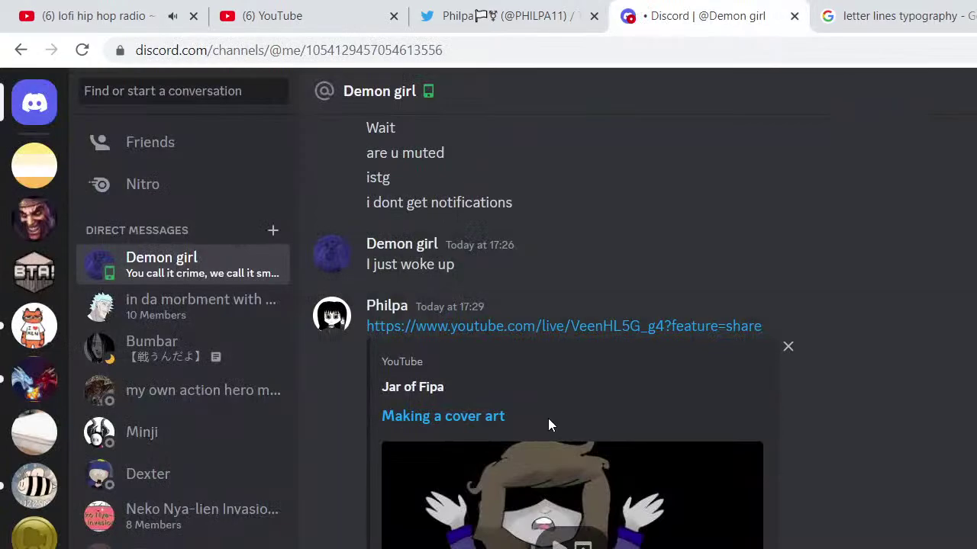
{"action": "scroll", "coordinate": [549, 425], "scroll_direction": "down", "scroll_amount": 1}
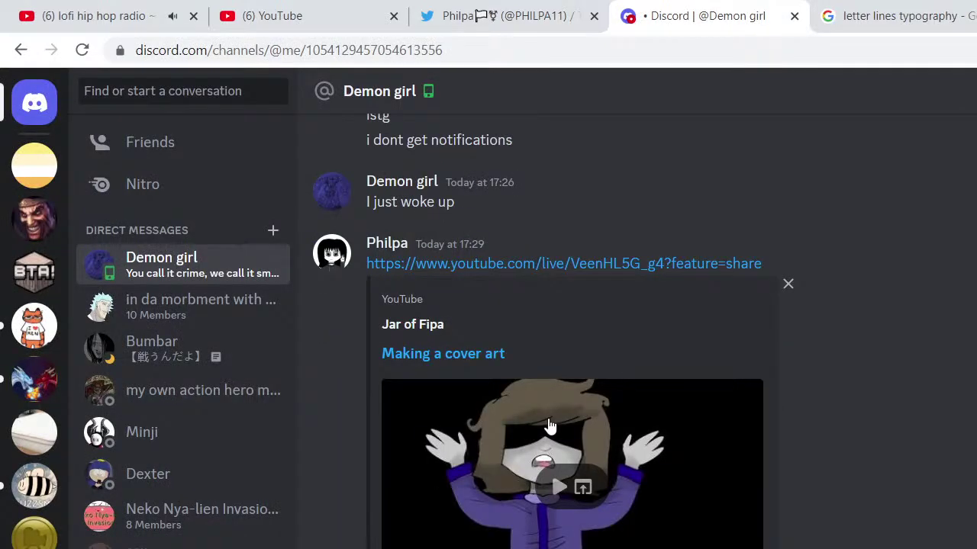
{"action": "scroll", "coordinate": [549, 425], "scroll_direction": "down", "scroll_amount": 1}
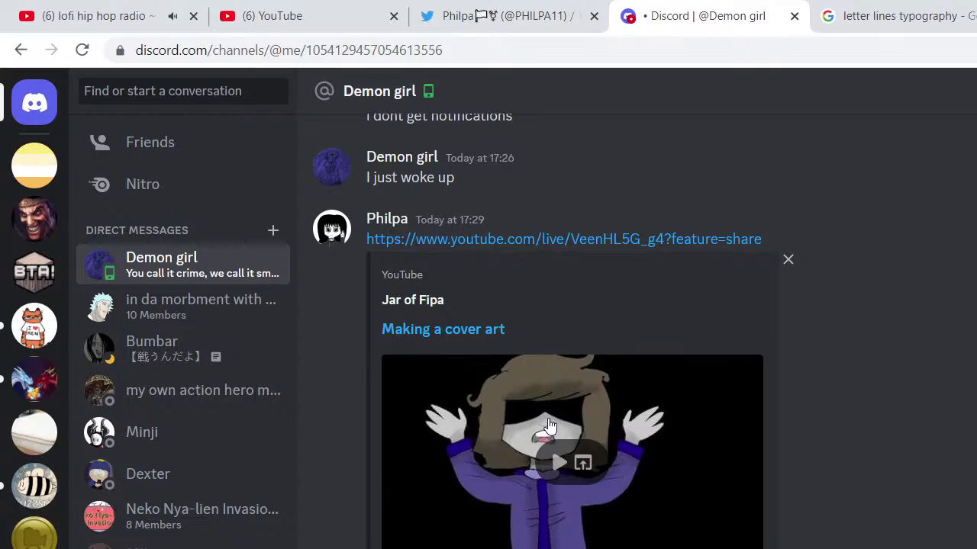
{"action": "scroll", "coordinate": [550, 425], "scroll_direction": "down", "scroll_amount": 1}
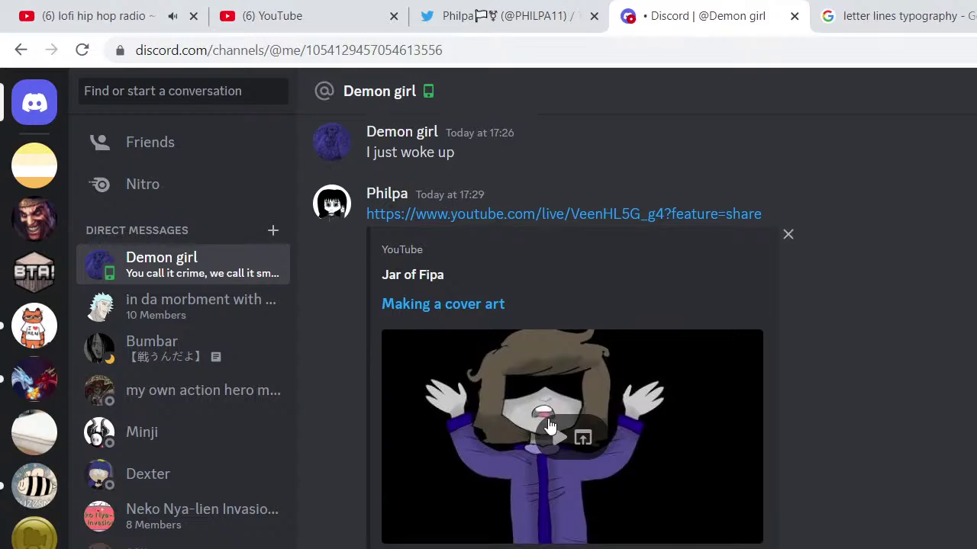
{"action": "left_click", "coordinate": [582, 438]}
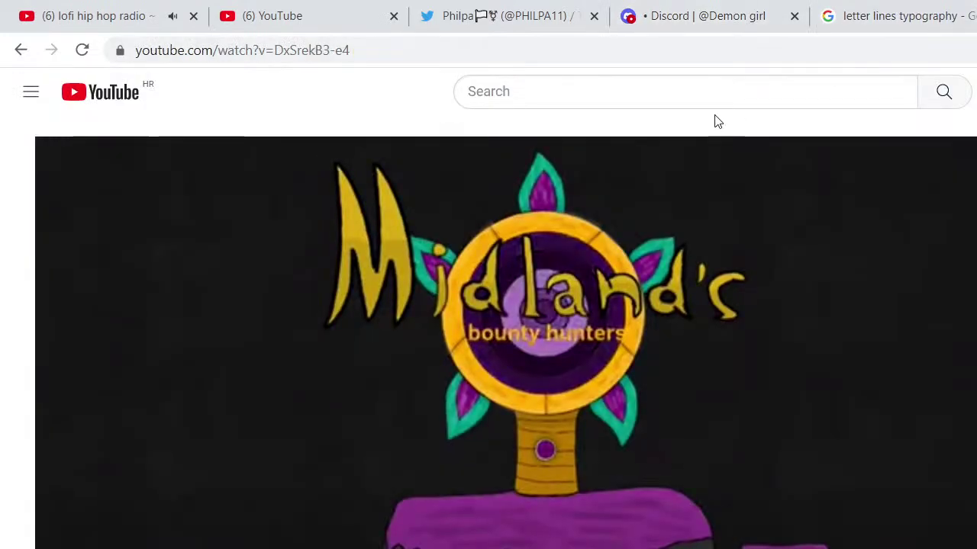
{"action": "left_click", "coordinate": [702, 22]}
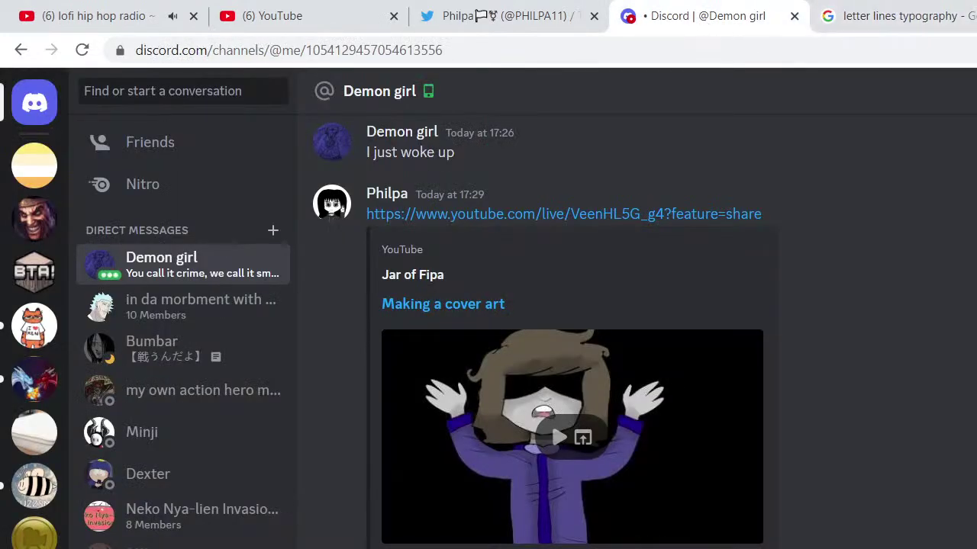
{"action": "key", "text": "ctrl+2"}
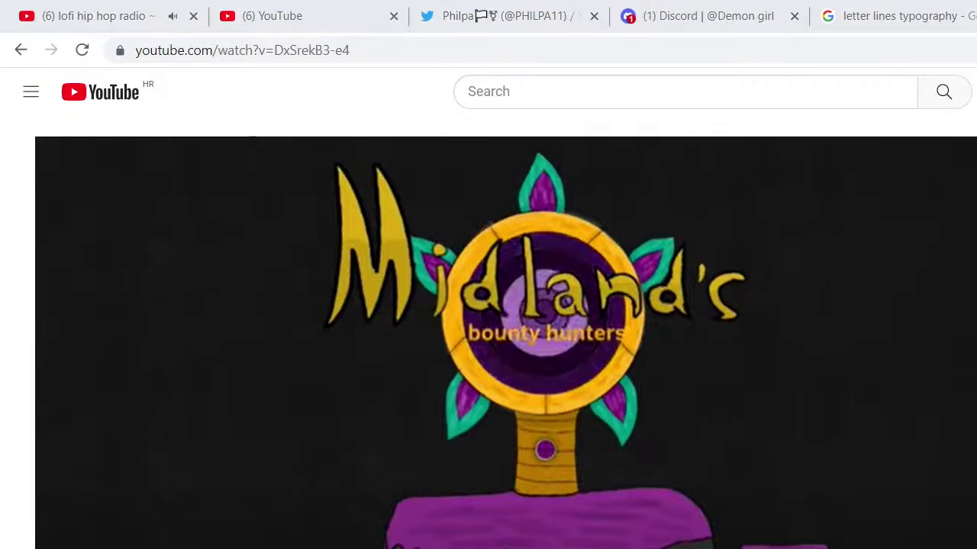
{"action": "key", "text": "alt+Tab"}
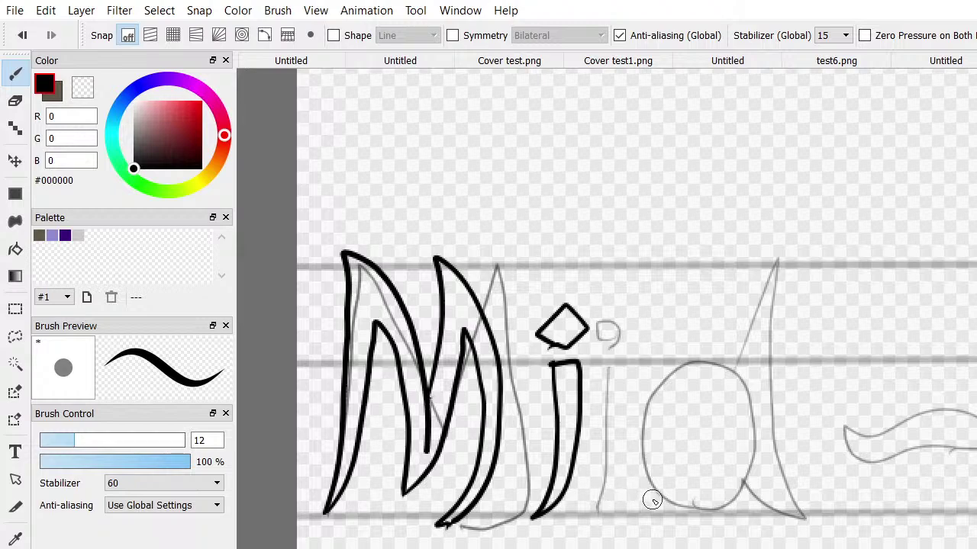
Try inking the outline of the d beside the i with the 12 px brush, undoing each attempt
{"action": "mouse_move", "coordinate": [677, 512]}
{"action": "left_mouse_down"}
{"action": "mouse_move", "coordinate": [643, 502]}
{"action": "mouse_move", "coordinate": [627, 481]}
{"action": "mouse_move", "coordinate": [618, 431]}
{"action": "mouse_move", "coordinate": [631, 378]}
{"action": "mouse_move", "coordinate": [665, 354]}
{"action": "mouse_move", "coordinate": [716, 367]}
{"action": "mouse_move", "coordinate": [737, 316]}
{"action": "mouse_move", "coordinate": [801, 253]}
{"action": "mouse_move", "coordinate": [763, 368]}
{"action": "left_mouse_up"}
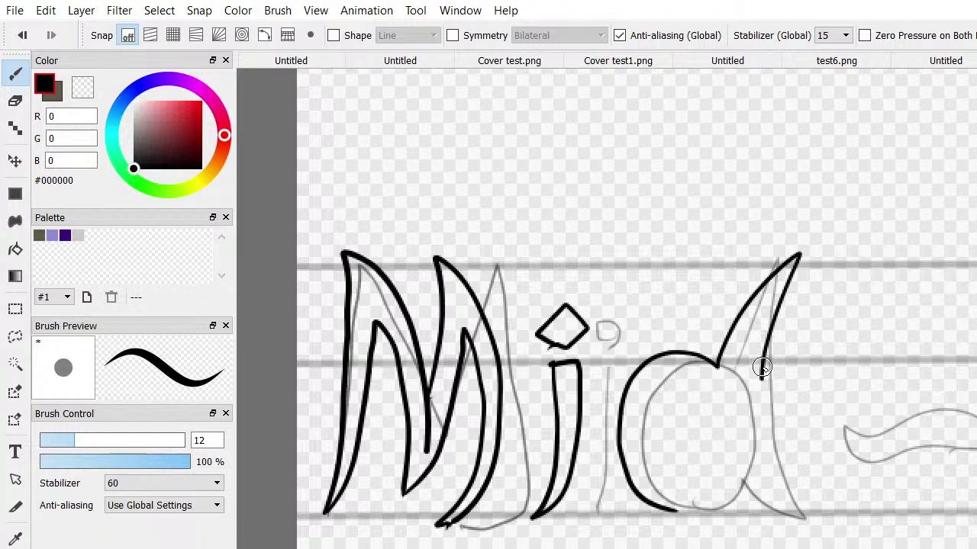
{"action": "key", "text": "ctrl+z"}
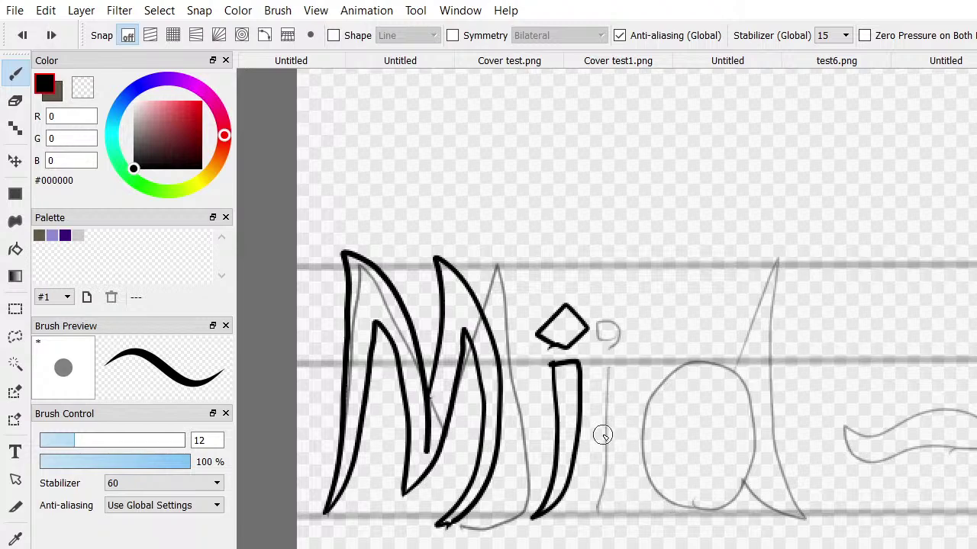
{"action": "mouse_move", "coordinate": [702, 503]}
{"action": "left_mouse_down"}
{"action": "mouse_move", "coordinate": [652, 495]}
{"action": "mouse_move", "coordinate": [627, 468]}
{"action": "mouse_move", "coordinate": [623, 432]}
{"action": "mouse_move", "coordinate": [628, 399]}
{"action": "mouse_move", "coordinate": [676, 362]}
{"action": "left_mouse_up"}
{"action": "key", "text": "ctrl+z"}
Ink the d's outline with a hooked top and a pointed lower tail, and draw a spiral inside its bowl
{"action": "mouse_move", "coordinate": [679, 509]}
{"action": "left_mouse_down"}
{"action": "mouse_move", "coordinate": [636, 474]}
{"action": "mouse_move", "coordinate": [634, 414]}
{"action": "mouse_move", "coordinate": [680, 358]}
{"action": "mouse_move", "coordinate": [736, 358]}
{"action": "mouse_move", "coordinate": [744, 347]}
{"action": "mouse_move", "coordinate": [727, 274]}
{"action": "mouse_move", "coordinate": [690, 264]}
{"action": "mouse_move", "coordinate": [729, 254]}
{"action": "mouse_move", "coordinate": [763, 278]}
{"action": "mouse_move", "coordinate": [771, 300]}
{"action": "mouse_move", "coordinate": [752, 511]}
{"action": "mouse_move", "coordinate": [739, 532]}
{"action": "mouse_move", "coordinate": [705, 543]}
{"action": "mouse_move", "coordinate": [687, 541]}
{"action": "mouse_move", "coordinate": [721, 515]}
{"action": "mouse_move", "coordinate": [670, 502]}
{"action": "left_mouse_up"}
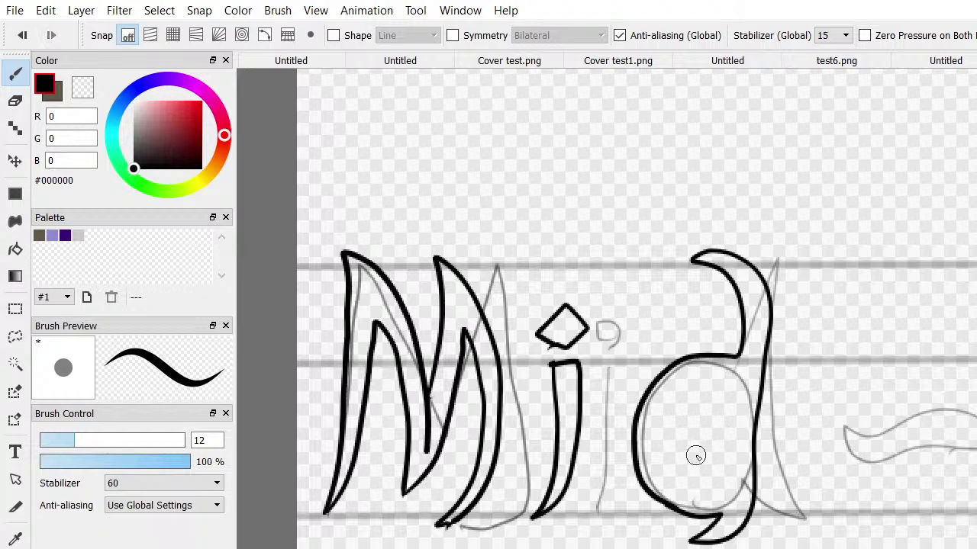
{"action": "mouse_move", "coordinate": [719, 475]}
{"action": "left_mouse_down"}
{"action": "mouse_move", "coordinate": [687, 480]}
{"action": "mouse_move", "coordinate": [664, 463]}
{"action": "mouse_move", "coordinate": [682, 397]}
{"action": "mouse_move", "coordinate": [724, 387]}
{"action": "mouse_move", "coordinate": [741, 425]}
{"action": "mouse_move", "coordinate": [725, 471]}
{"action": "mouse_move", "coordinate": [695, 469]}
{"action": "mouse_move", "coordinate": [688, 452]}
{"action": "mouse_move", "coordinate": [720, 424]}
{"action": "mouse_move", "coordinate": [710, 458]}
{"action": "mouse_move", "coordinate": [700, 446]}
{"action": "left_mouse_up"}
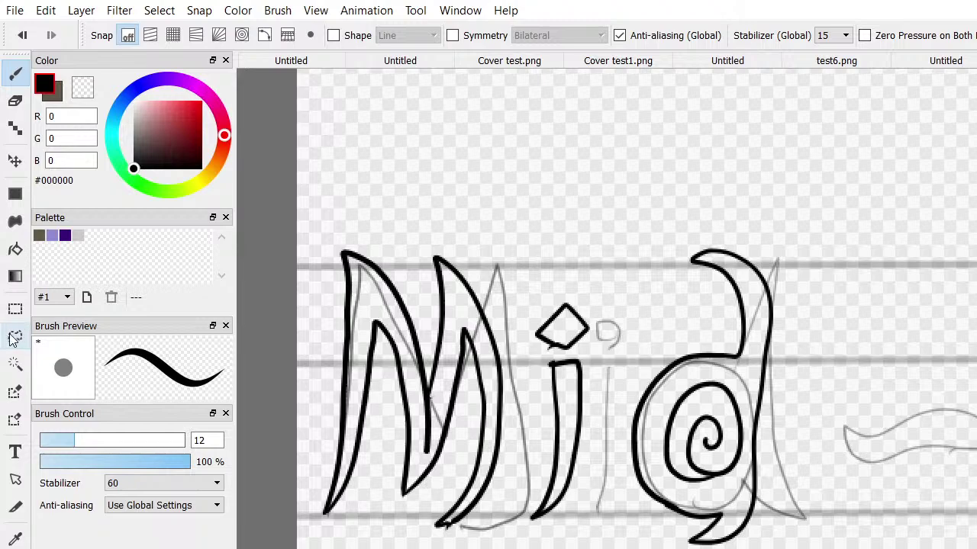
{"action": "left_click", "coordinate": [14, 338]}
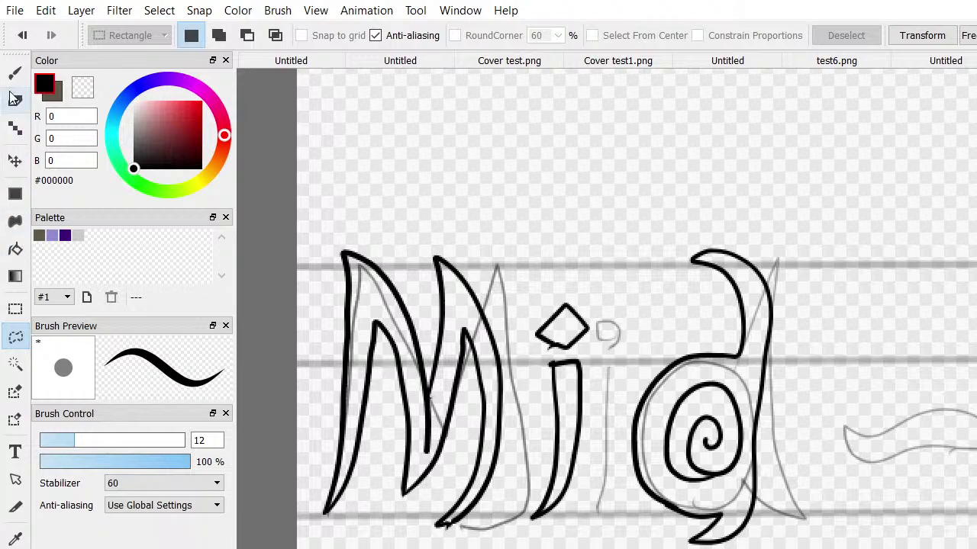
Erase the lower outer edge of the d's stem and redraw it straighter, joining it to the tail
{"action": "left_click", "coordinate": [15, 101]}
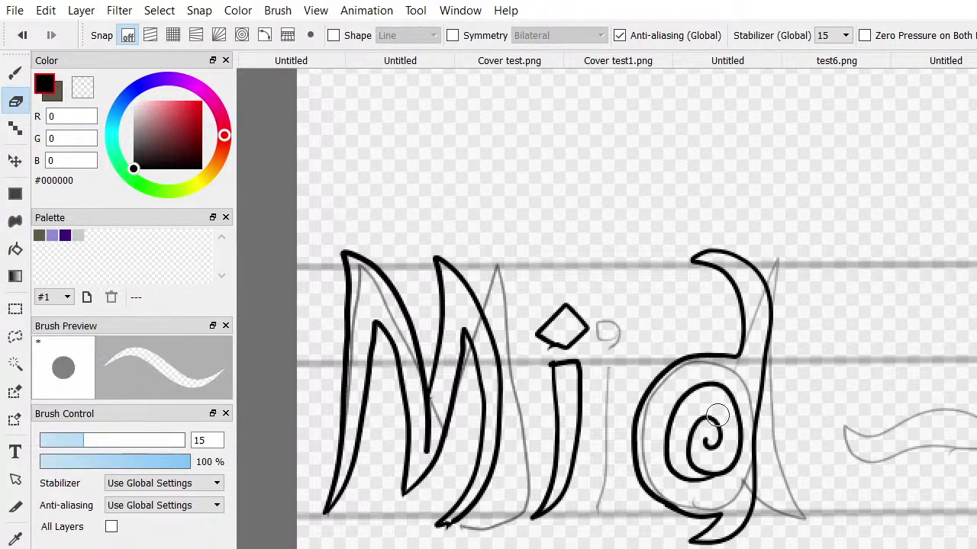
{"action": "mouse_move", "coordinate": [767, 397]}
{"action": "left_mouse_down"}
{"action": "mouse_move", "coordinate": [749, 523]}
{"action": "mouse_move", "coordinate": [799, 408]}
{"action": "mouse_move", "coordinate": [778, 374]}
{"action": "left_mouse_up"}
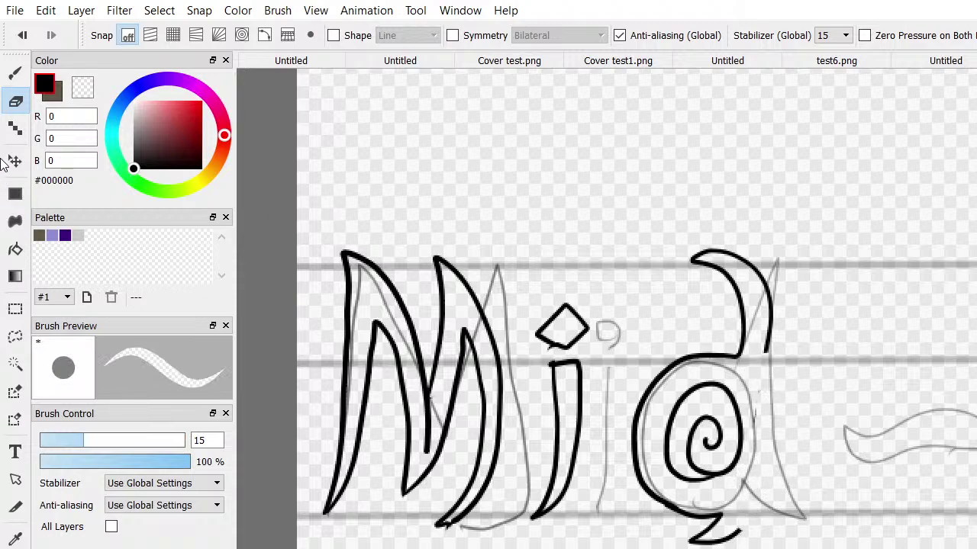
{"action": "left_click", "coordinate": [14, 76]}
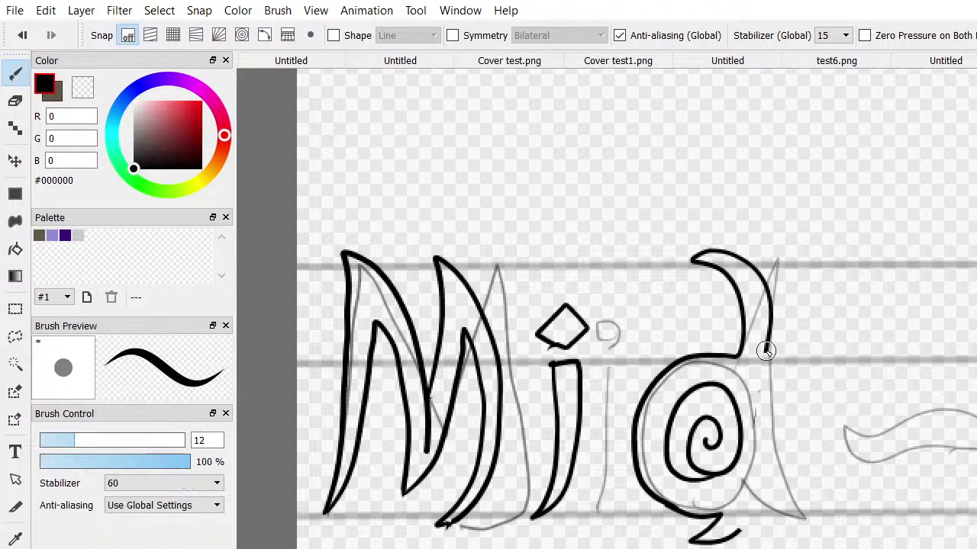
{"action": "mouse_move", "coordinate": [763, 349]}
{"action": "left_mouse_down"}
{"action": "mouse_move", "coordinate": [769, 479]}
{"action": "mouse_move", "coordinate": [763, 508]}
{"action": "mouse_move", "coordinate": [726, 537]}
{"action": "left_mouse_up"}
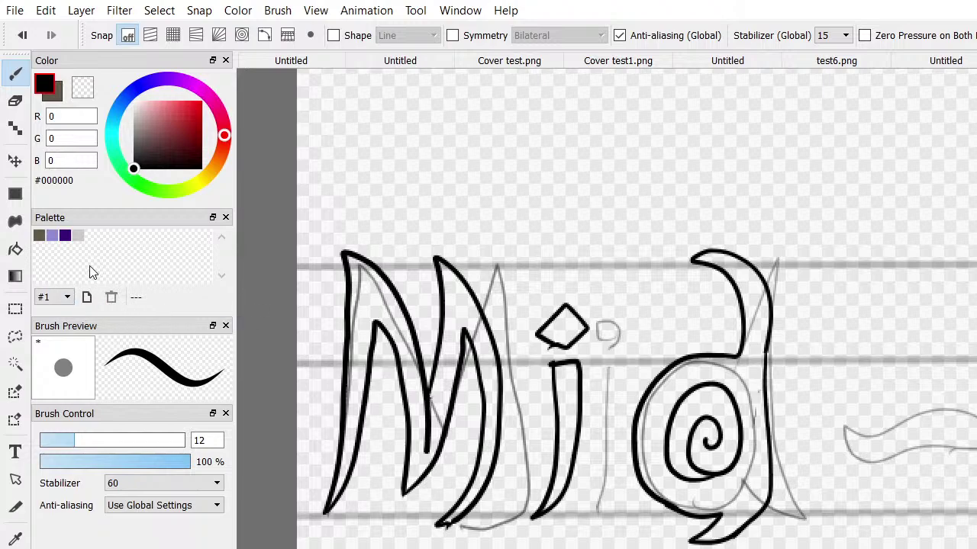
Lasso the spiral inside the d, enlarge it slightly to fill the bowl, and clear the selection
{"action": "left_click", "coordinate": [16, 337]}
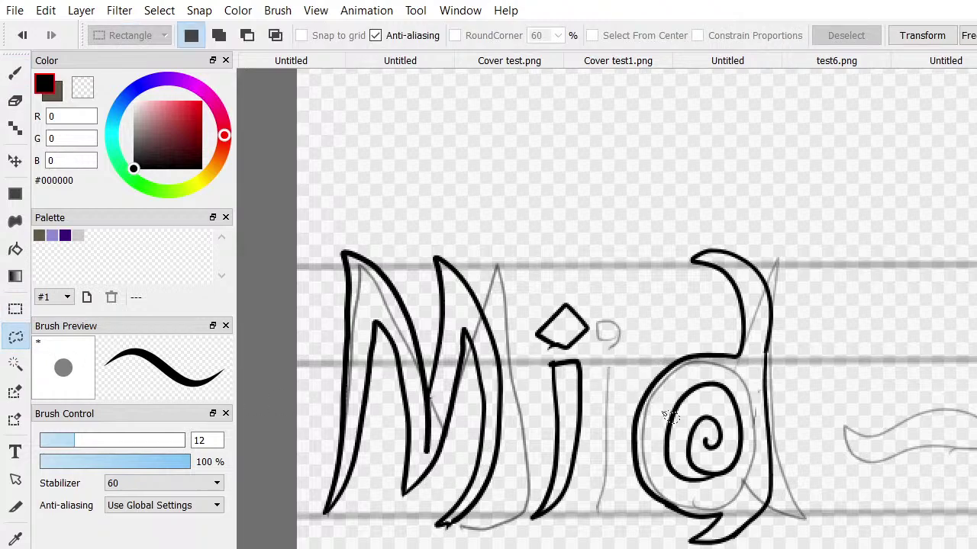
{"action": "mouse_move", "coordinate": [662, 412]}
{"action": "left_mouse_down"}
{"action": "mouse_move", "coordinate": [690, 380]}
{"action": "mouse_move", "coordinate": [727, 375]}
{"action": "mouse_move", "coordinate": [753, 409]}
{"action": "mouse_move", "coordinate": [742, 480]}
{"action": "mouse_move", "coordinate": [696, 487]}
{"action": "mouse_move", "coordinate": [661, 472]}
{"action": "mouse_move", "coordinate": [662, 412]}
{"action": "left_mouse_up"}
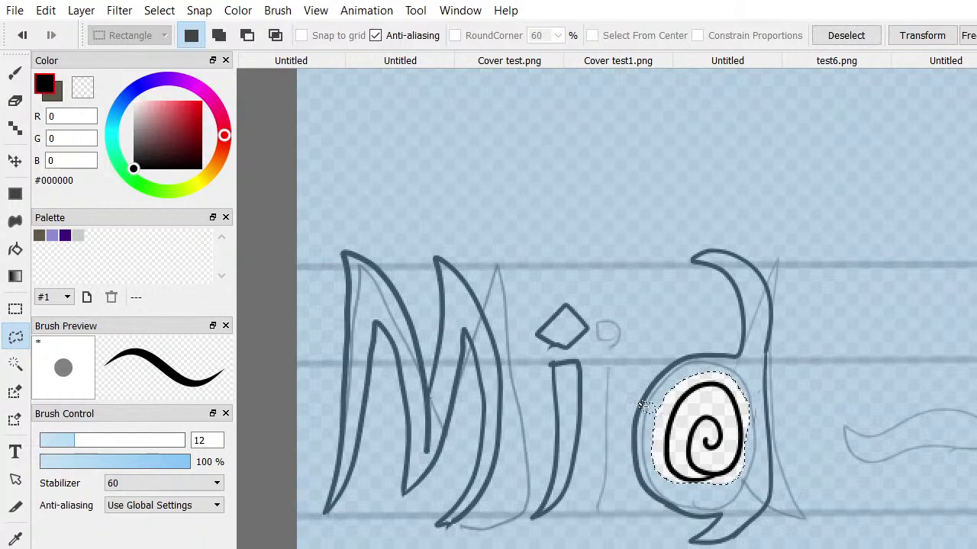
{"action": "key", "text": "ctrl+t"}
{"action": "scroll", "coordinate": [660, 382], "scroll_direction": "down", "scroll_amount": 1}
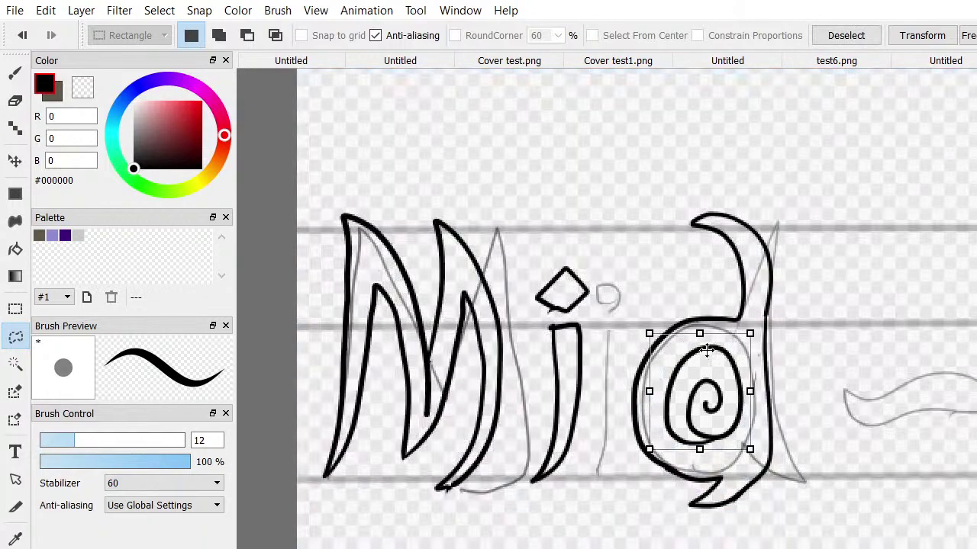
{"action": "left_click_drag", "start_coordinate": [749, 449], "coordinate": [759, 460]}
{"action": "key", "text": "Return"}
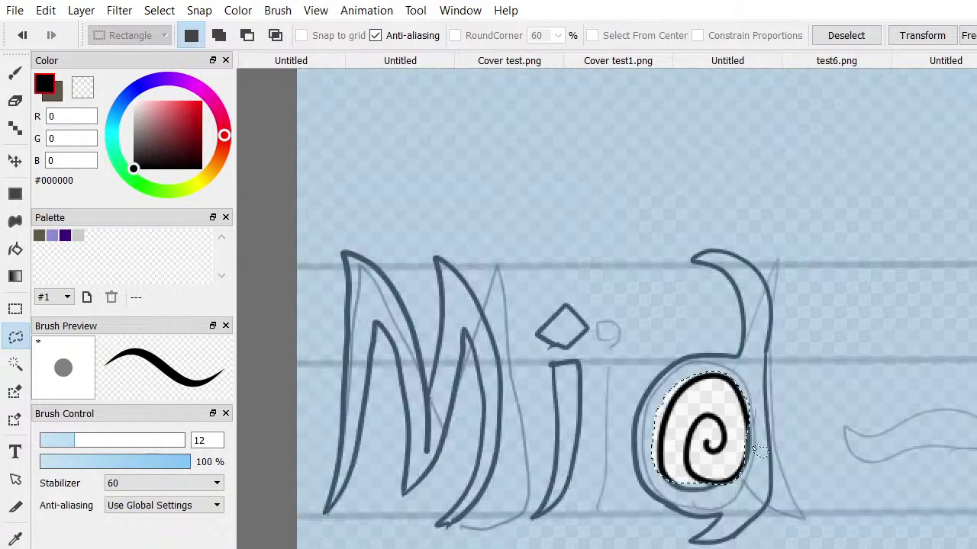
{"action": "key", "text": "ctrl+d"}
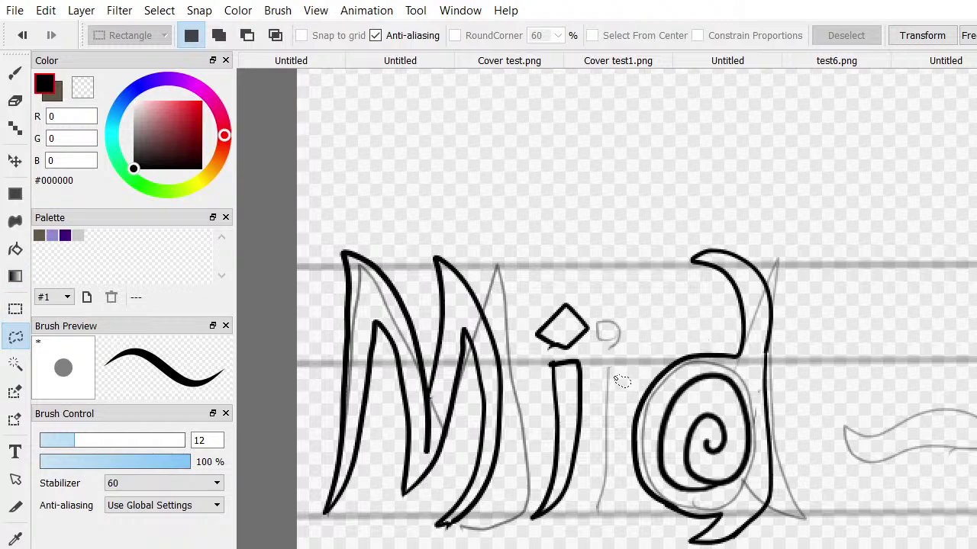
Lasso the whole inked d, scale it down slightly and move it closer to the i
{"action": "mouse_move", "coordinate": [615, 375]}
{"action": "left_mouse_down"}
{"action": "mouse_move", "coordinate": [633, 306]}
{"action": "mouse_move", "coordinate": [746, 241]}
{"action": "mouse_move", "coordinate": [830, 382]}
{"action": "mouse_move", "coordinate": [807, 511]}
{"action": "mouse_move", "coordinate": [775, 548]}
{"action": "left_mouse_up"}
{"action": "left_click_drag", "start_coordinate": [622, 449], "coordinate": [615, 371]}
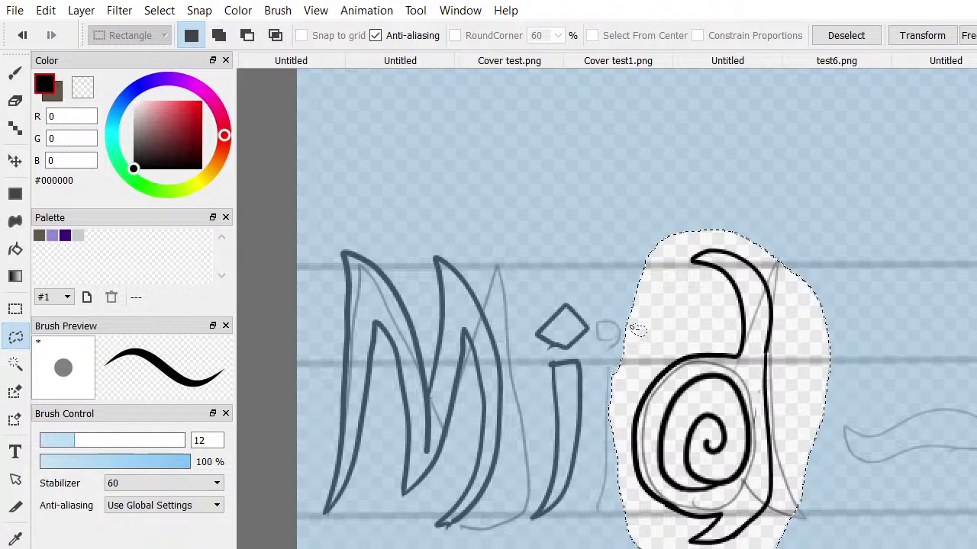
{"action": "key", "text": "ctrl+t"}
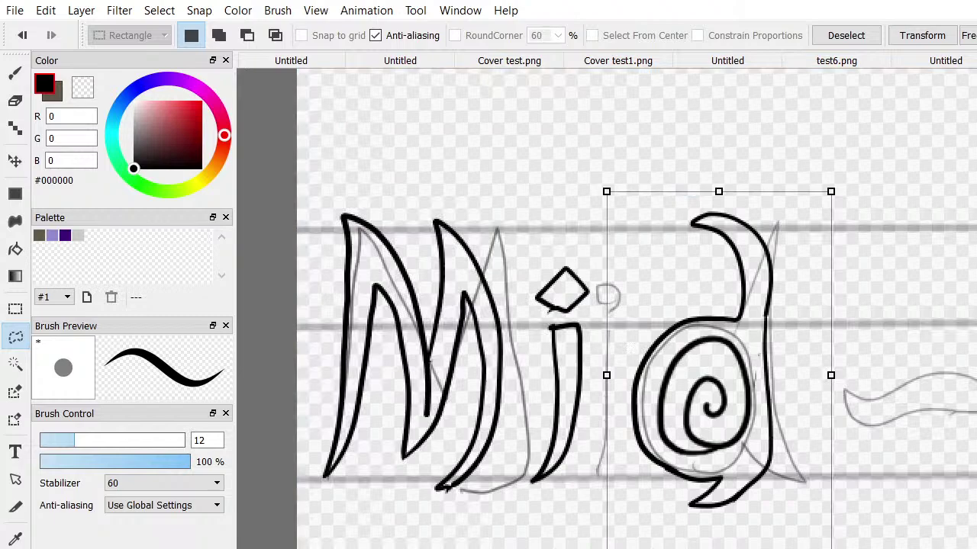
{"action": "left_click_drag", "start_coordinate": [815, 546], "coordinate": [816, 528]}
{"action": "left_click_drag", "start_coordinate": [765, 489], "coordinate": [728, 488]}
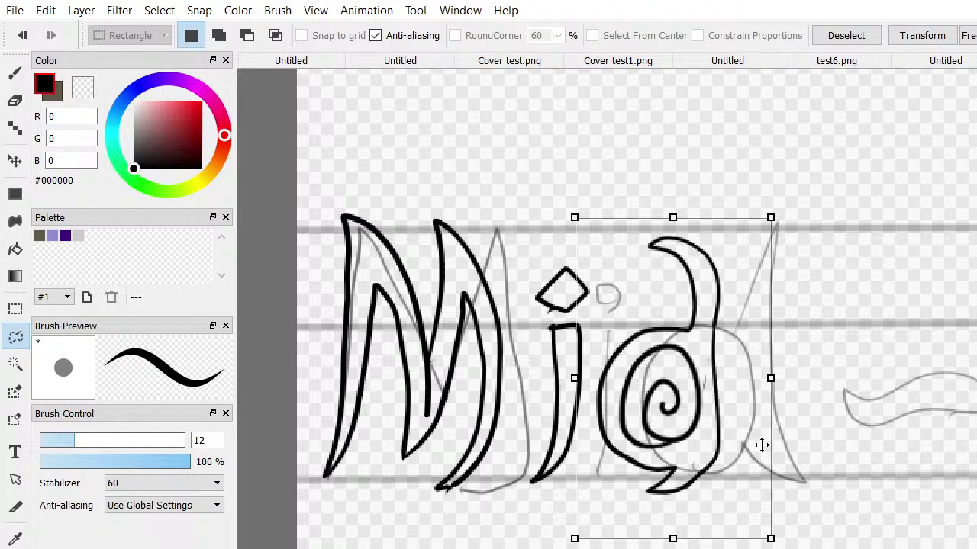
{"action": "key", "text": "Return"}
{"action": "scroll", "coordinate": [767, 451], "scroll_direction": "up", "scroll_amount": 1}
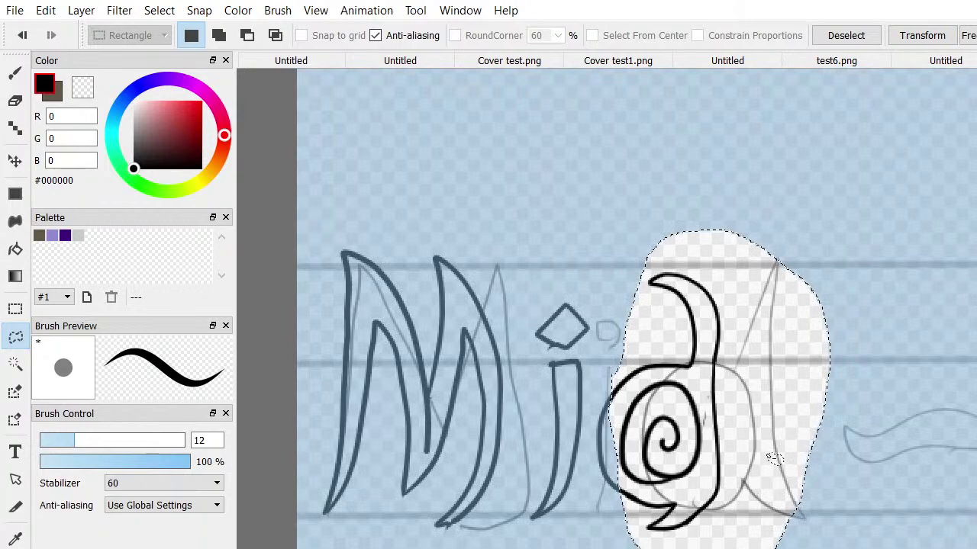
Clear the selection and ink a new line just inside the lower outer edge of the d's stem, joining it to the tail
{"action": "key", "text": "ctrl+d"}
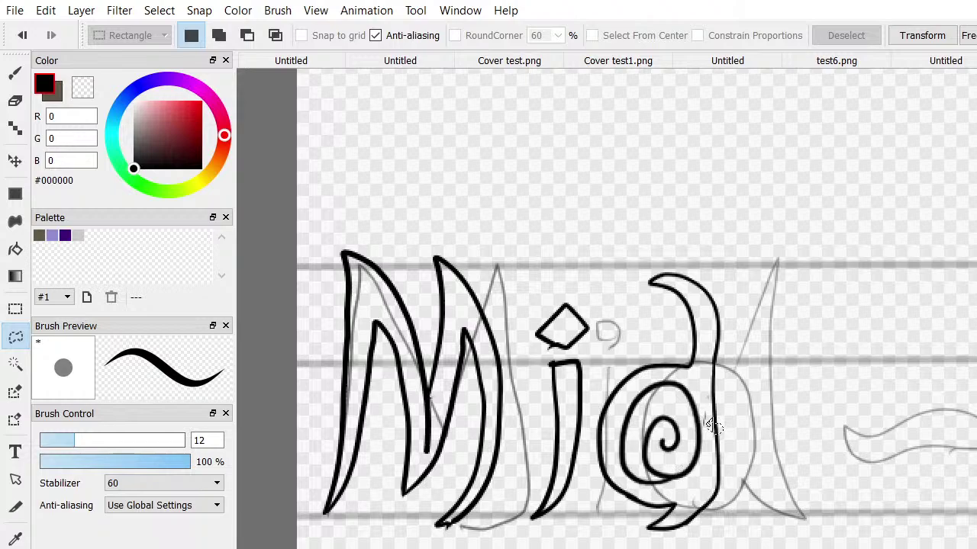
{"action": "key", "text": "ctrl+a"}
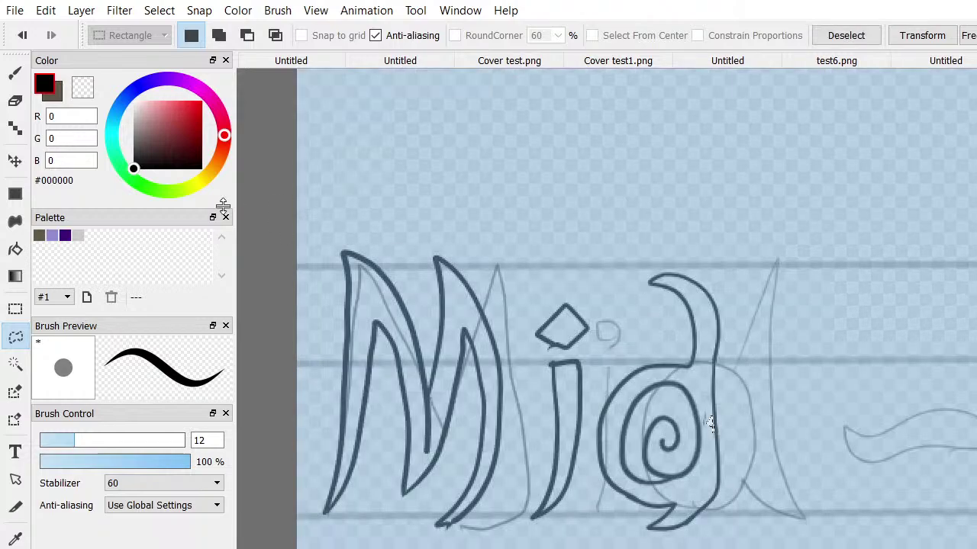
{"action": "key", "text": "ctrl+d"}
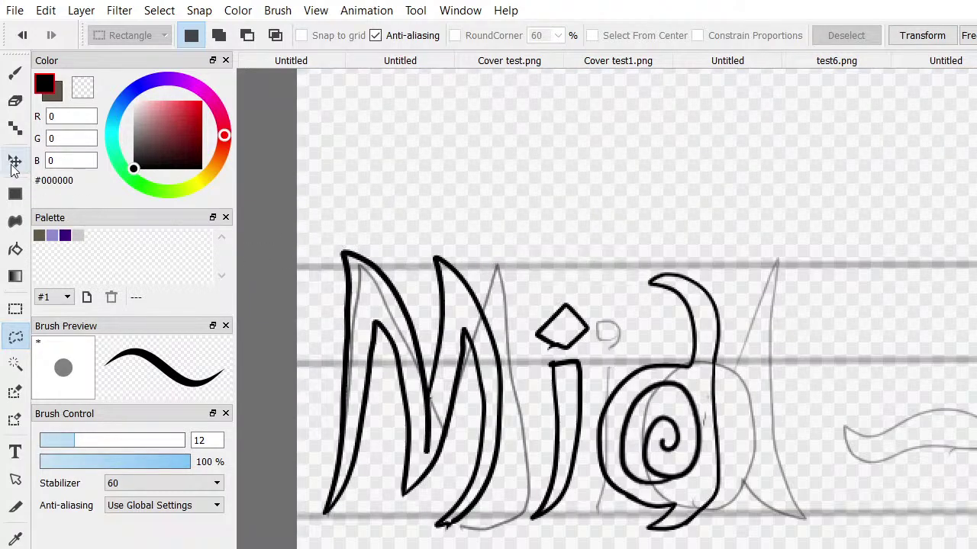
{"action": "left_click", "coordinate": [16, 73]}
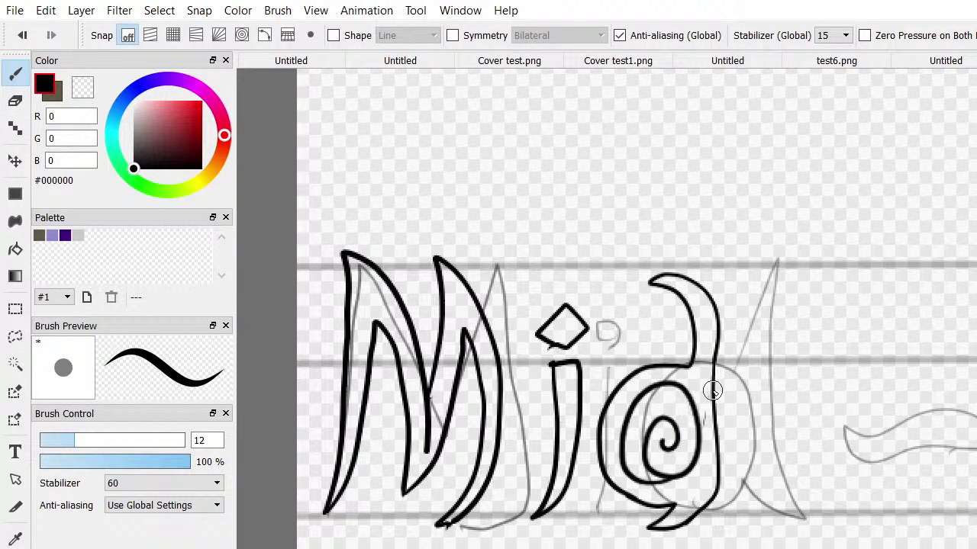
{"action": "left_click_drag", "start_coordinate": [709, 393], "coordinate": [710, 473]}
{"action": "key", "text": "ctrl+z"}
{"action": "mouse_move", "coordinate": [715, 481]}
{"action": "left_mouse_down"}
{"action": "mouse_move", "coordinate": [698, 508]}
{"action": "mouse_move", "coordinate": [718, 392]}
{"action": "left_mouse_up"}
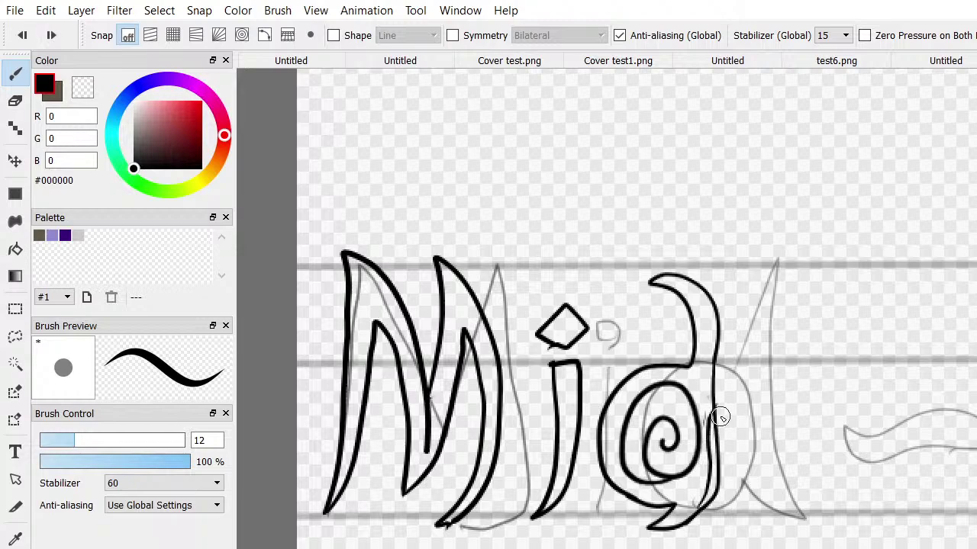
{"action": "key", "text": "ctrl+z"}
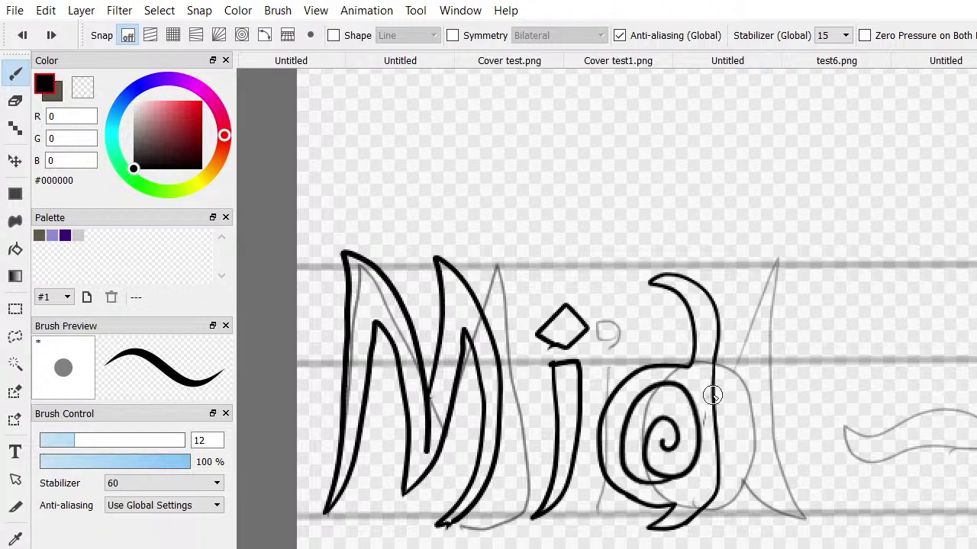
{"action": "left_click_drag", "start_coordinate": [712, 397], "coordinate": [700, 513]}
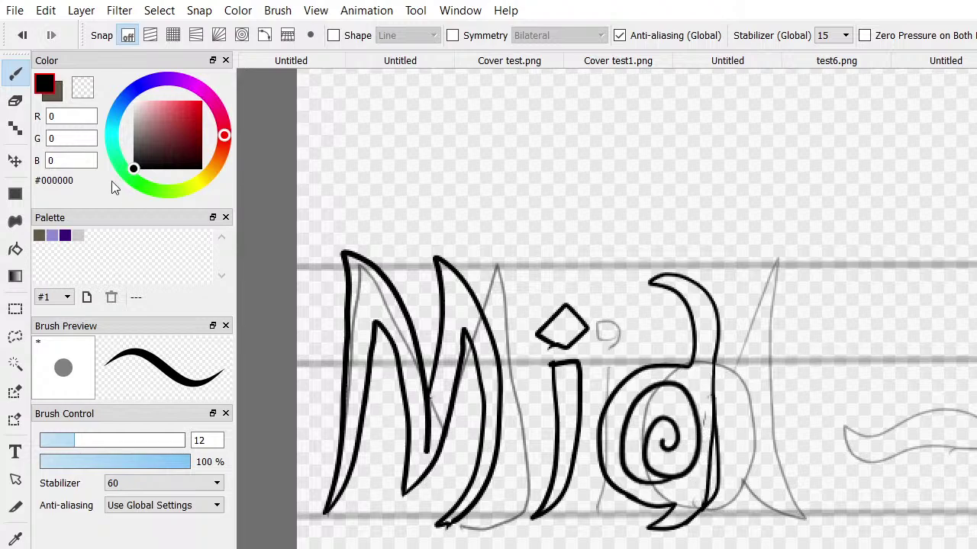
Erase the d's old lower stem edge and, with a size 7 eraser, the stray marks beside the stem and under the i's diamond
{"action": "left_click", "coordinate": [15, 101]}
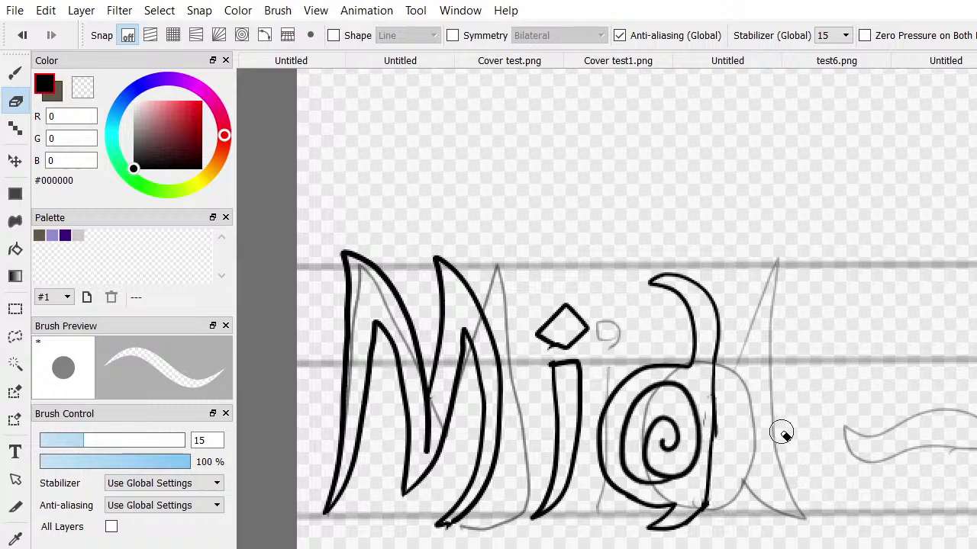
{"action": "scroll", "coordinate": [780, 433], "scroll_direction": "up", "scroll_amount": 5}
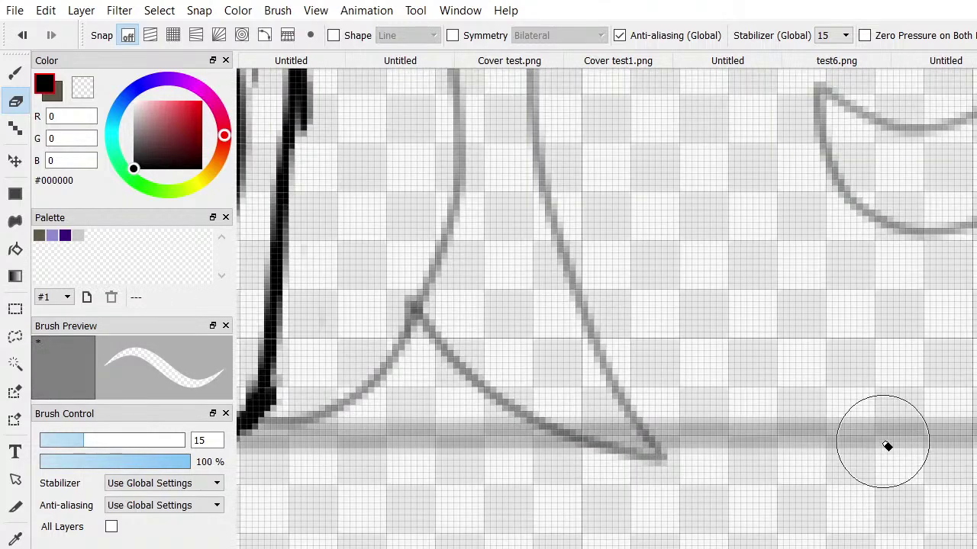
{"action": "scroll", "coordinate": [605, 308], "scroll_direction": "up", "scroll_amount": 3}
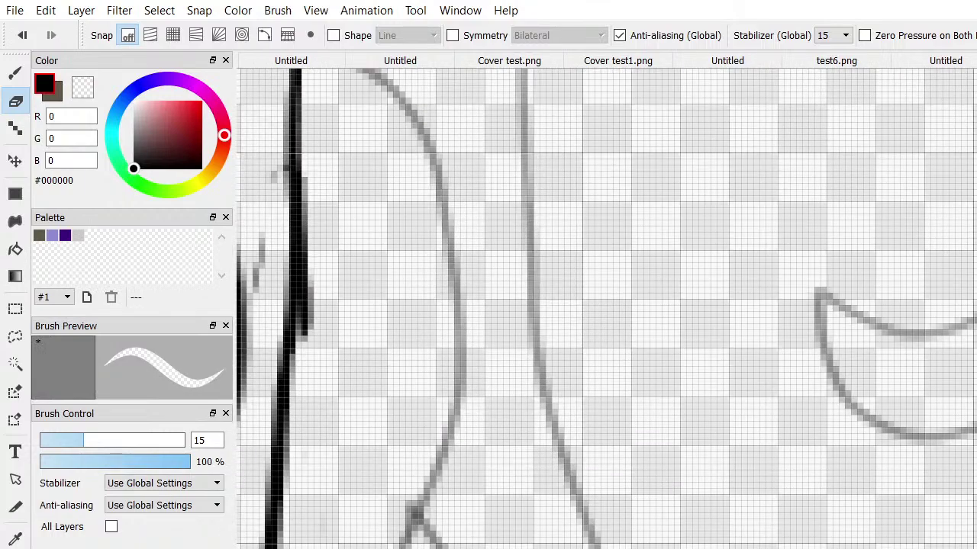
{"action": "scroll", "coordinate": [605, 308], "scroll_direction": "up", "scroll_amount": 3}
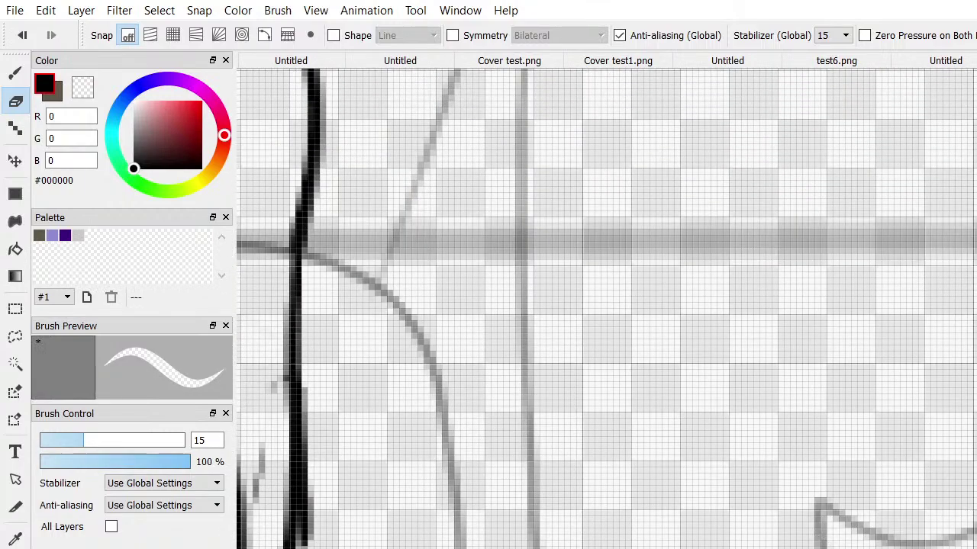
{"action": "scroll", "coordinate": [498, 341], "scroll_direction": "left", "scroll_amount": 5}
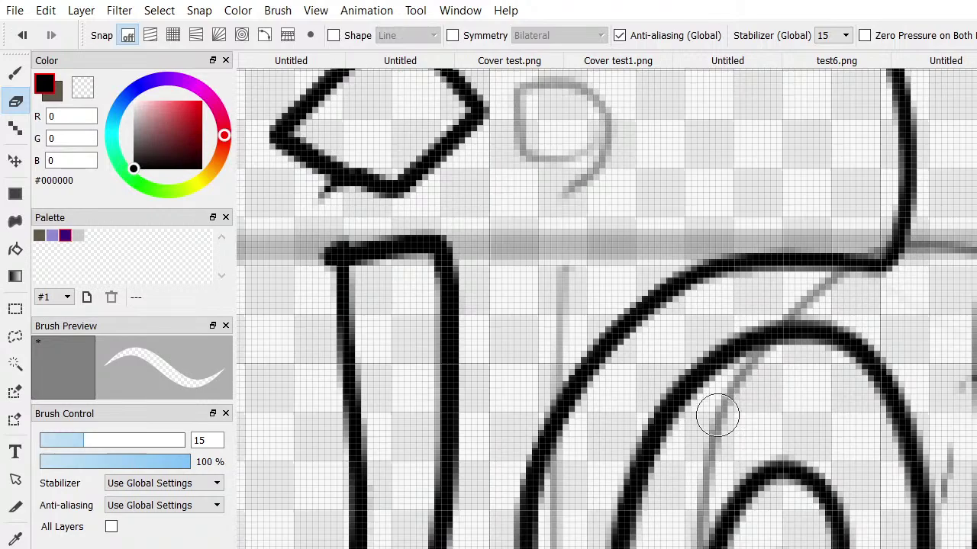
{"action": "key", "text": "bracketleft"}
{"action": "key", "text": "bracketleft"}
{"action": "key", "text": "bracketleft"}
{"action": "key", "text": "bracketleft"}
{"action": "key", "text": "bracketleft"}
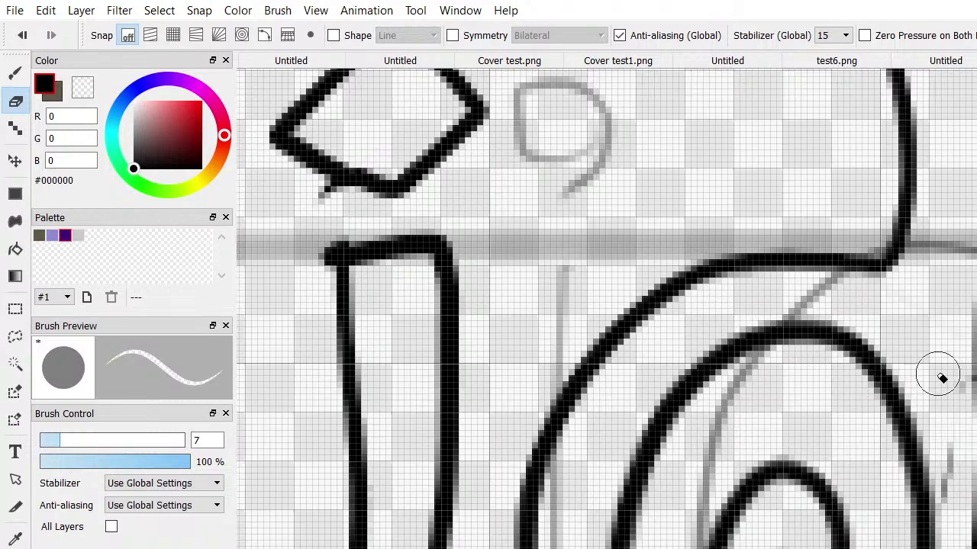
{"action": "left_click_drag", "start_coordinate": [940, 376], "coordinate": [946, 485]}
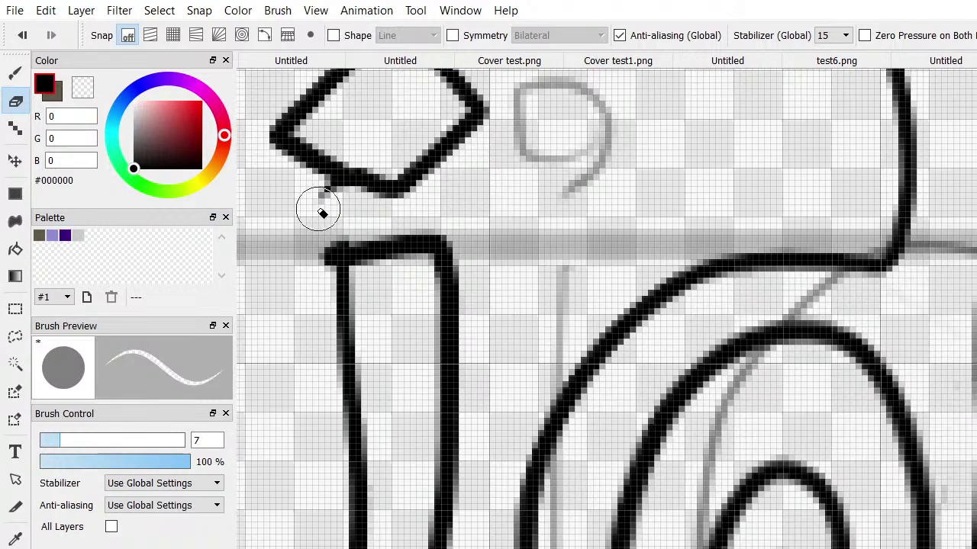
{"action": "mouse_move", "coordinate": [322, 213]}
{"action": "left_mouse_down"}
{"action": "mouse_move", "coordinate": [302, 191]}
{"action": "mouse_move", "coordinate": [327, 202]}
{"action": "mouse_move", "coordinate": [313, 183]}
{"action": "mouse_move", "coordinate": [323, 210]}
{"action": "left_mouse_up"}
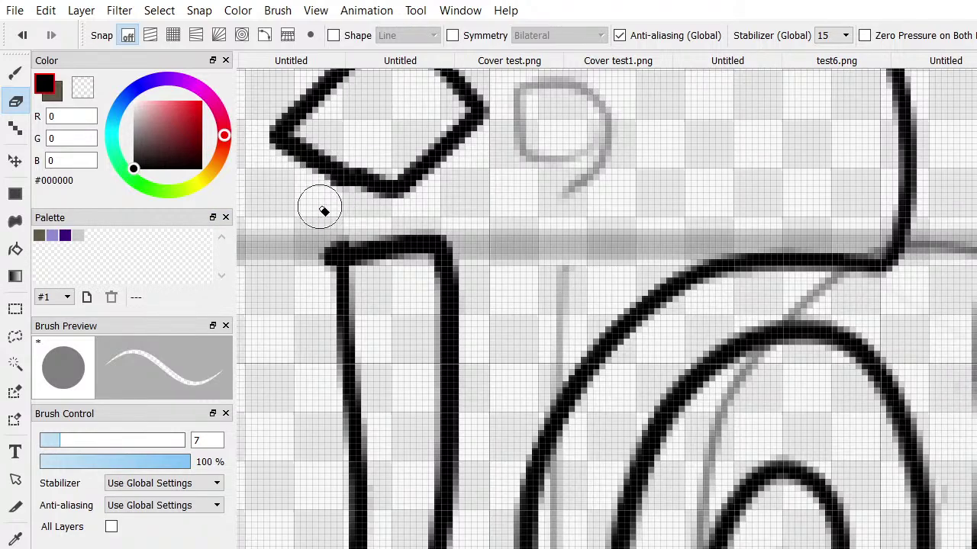
{"action": "scroll", "coordinate": [323, 212], "scroll_direction": "up", "scroll_amount": 2}
{"action": "scroll", "coordinate": [323, 206], "scroll_direction": "down", "scroll_amount": 5}
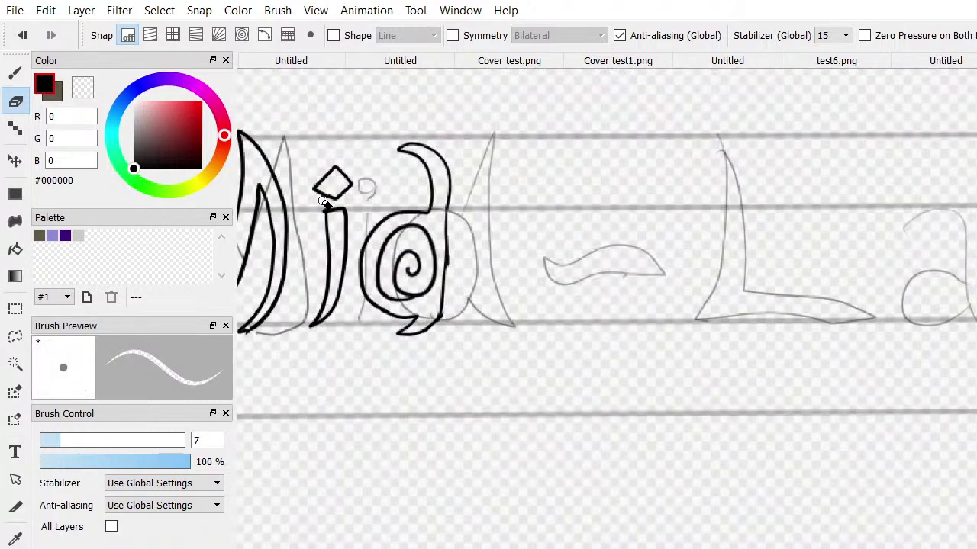
{"action": "scroll", "coordinate": [325, 202], "scroll_direction": "down", "scroll_amount": 3}
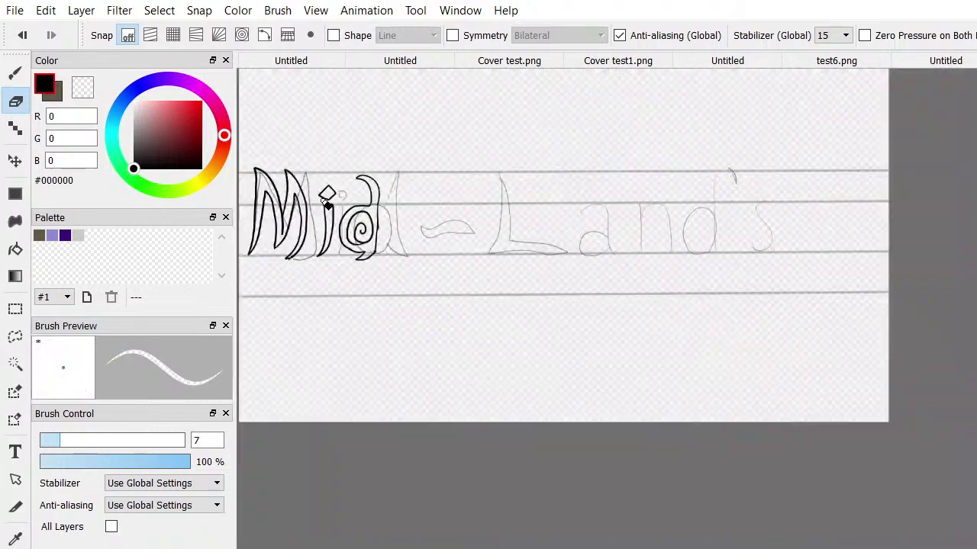
{"action": "left_click", "coordinate": [15, 74]}
{"action": "scroll", "coordinate": [352, 507], "scroll_direction": "down", "scroll_amount": 1}
{"action": "scroll", "coordinate": [352, 499], "scroll_direction": "up", "scroll_amount": 2}
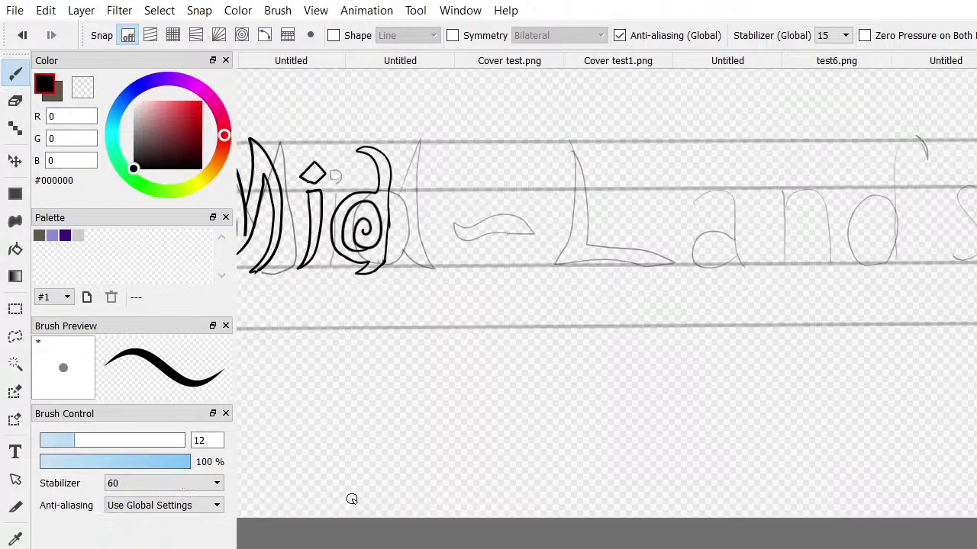
{"action": "scroll", "coordinate": [351, 499], "scroll_direction": "up", "scroll_amount": 1}
{"action": "scroll", "coordinate": [264, 168], "scroll_direction": "up", "scroll_amount": 3}
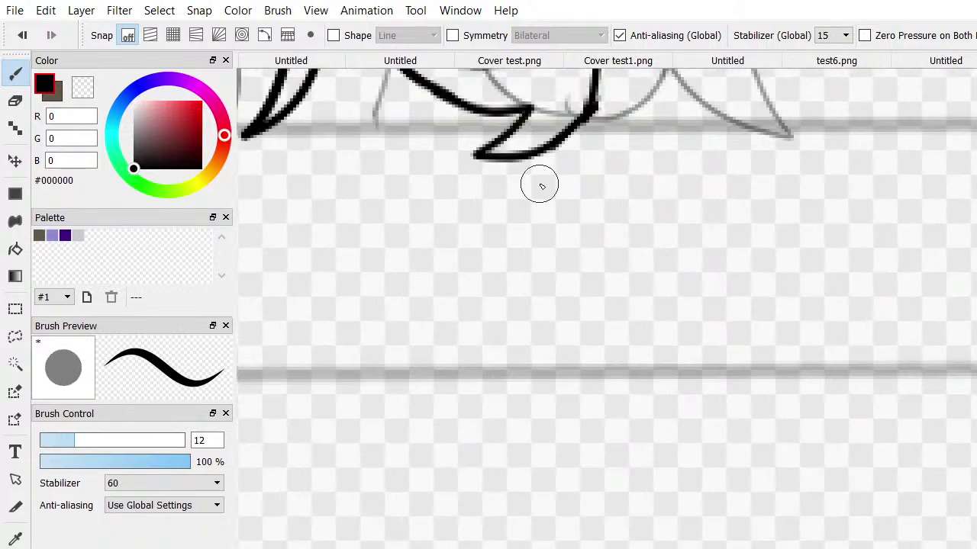
{"action": "scroll", "coordinate": [539, 185], "scroll_direction": "down", "scroll_amount": 1}
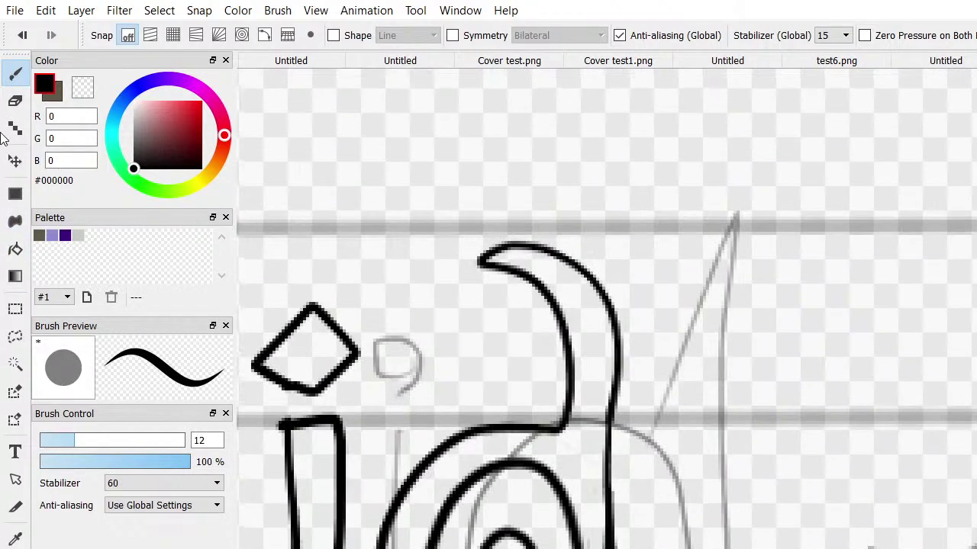
{"action": "left_click", "coordinate": [15, 101]}
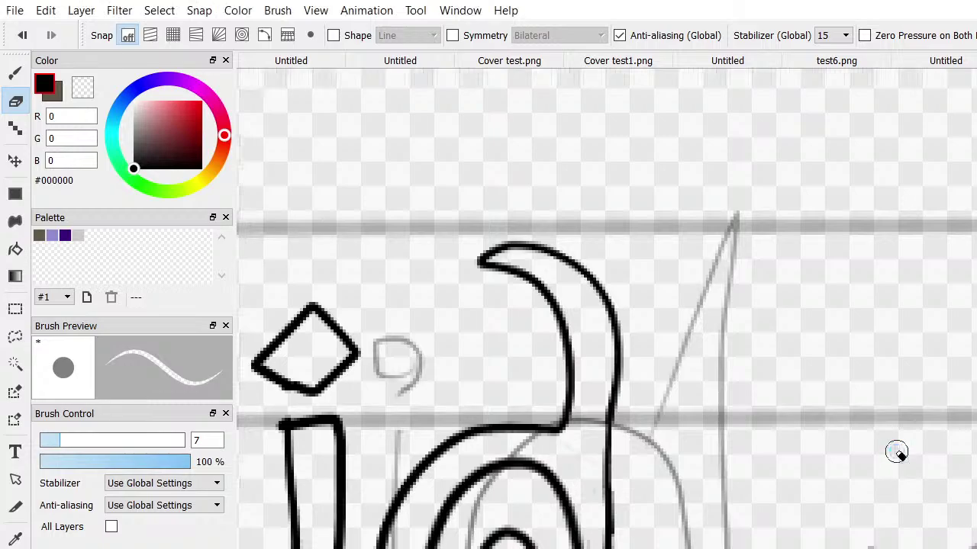
{"action": "scroll", "coordinate": [893, 450], "scroll_direction": "up", "scroll_amount": 1}
{"action": "scroll", "coordinate": [893, 451], "scroll_direction": "down", "scroll_amount": 4}
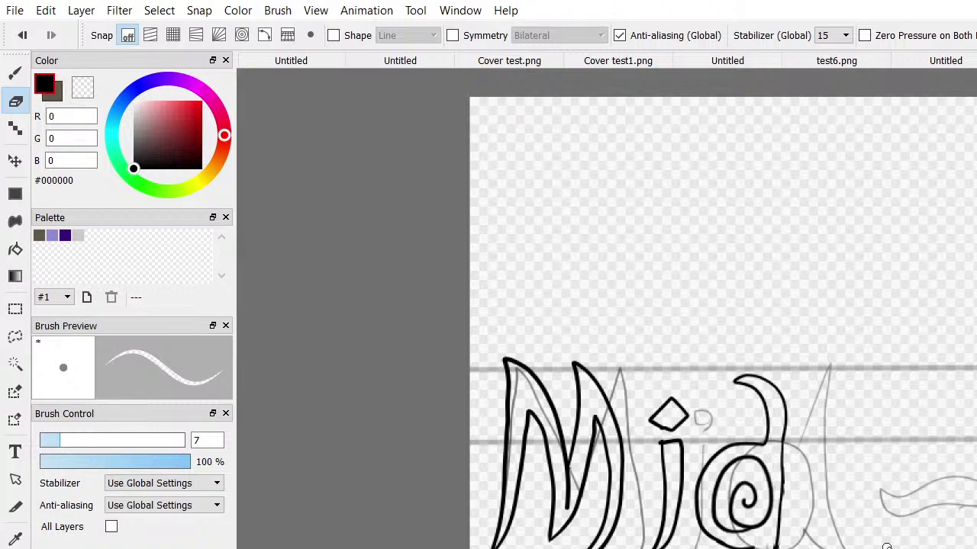
{"action": "scroll", "coordinate": [886, 546], "scroll_direction": "down", "scroll_amount": 1}
{"action": "scroll", "coordinate": [891, 548], "scroll_direction": "up", "scroll_amount": 1}
{"action": "left_click", "coordinate": [16, 73]}
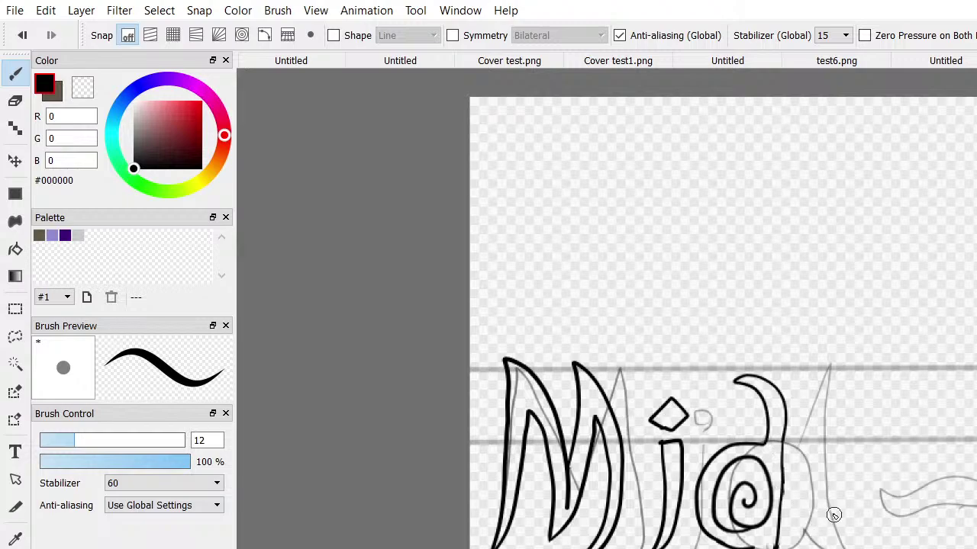
{"action": "mouse_move", "coordinate": [811, 480]}
{"action": "left_mouse_down"}
{"action": "mouse_move", "coordinate": [824, 499]}
{"action": "mouse_move", "coordinate": [856, 502]}
{"action": "left_mouse_up"}
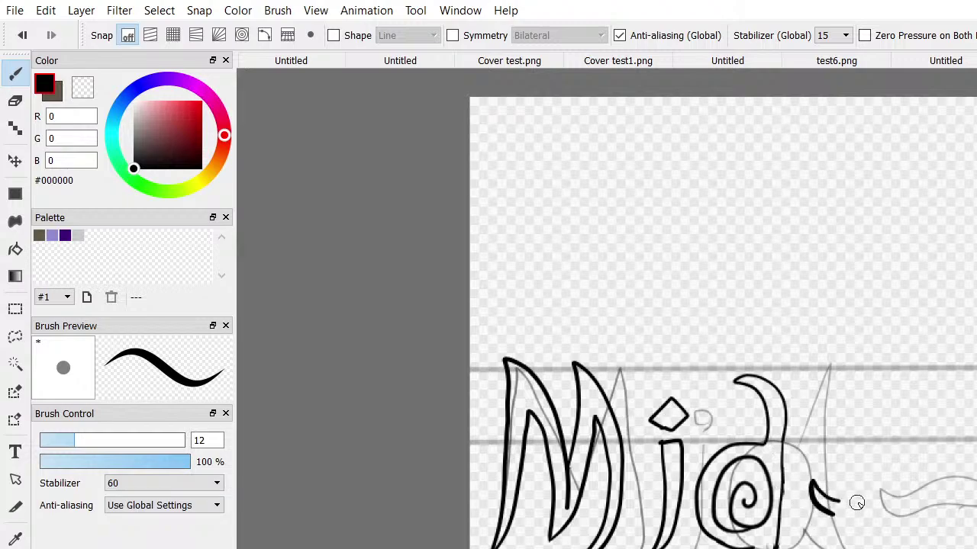
{"action": "key", "text": "ctrl+z"}
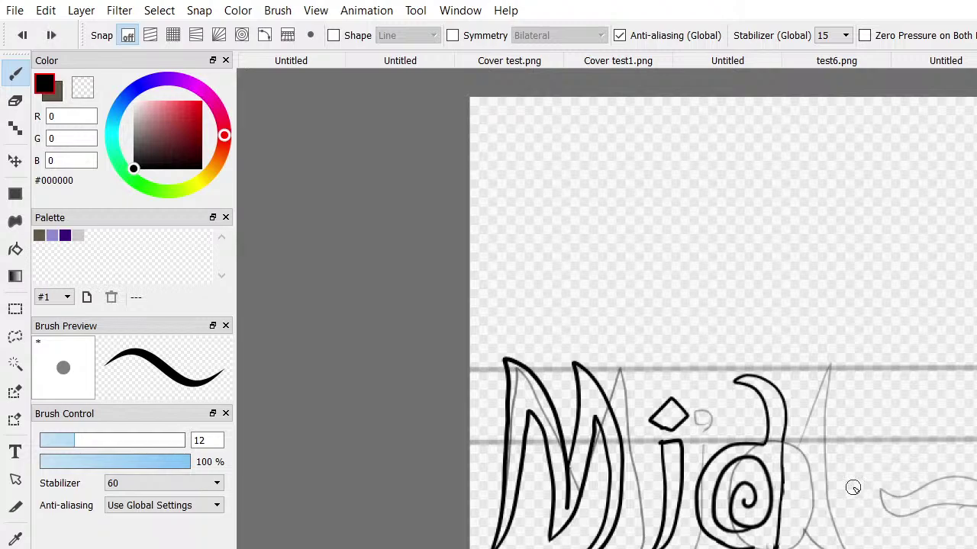
Set the brush size to 7 and ink the hyphen's outline beside the d, with an upturned horn and a narrower lower edge
{"action": "key", "text": "bracketright"}
{"action": "key", "text": "bracketright"}
{"action": "key", "text": "bracketright"}
{"action": "key", "text": "bracketright"}
{"action": "key", "text": "bracketleft"}
{"action": "key", "text": "bracketleft"}
{"action": "key", "text": "bracketleft"}
{"action": "key", "text": "bracketleft"}
{"action": "key", "text": "bracketleft"}
{"action": "key", "text": "bracketleft"}
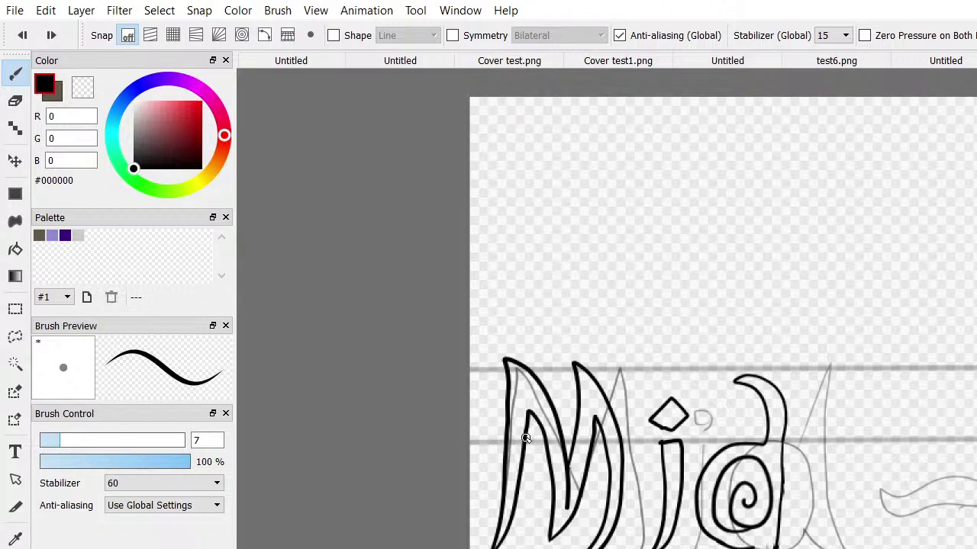
{"action": "scroll", "coordinate": [525, 439], "scroll_direction": "down", "scroll_amount": 1}
{"action": "scroll", "coordinate": [692, 457], "scroll_direction": "up", "scroll_amount": 2}
{"action": "scroll", "coordinate": [766, 520], "scroll_direction": "up", "scroll_amount": 1}
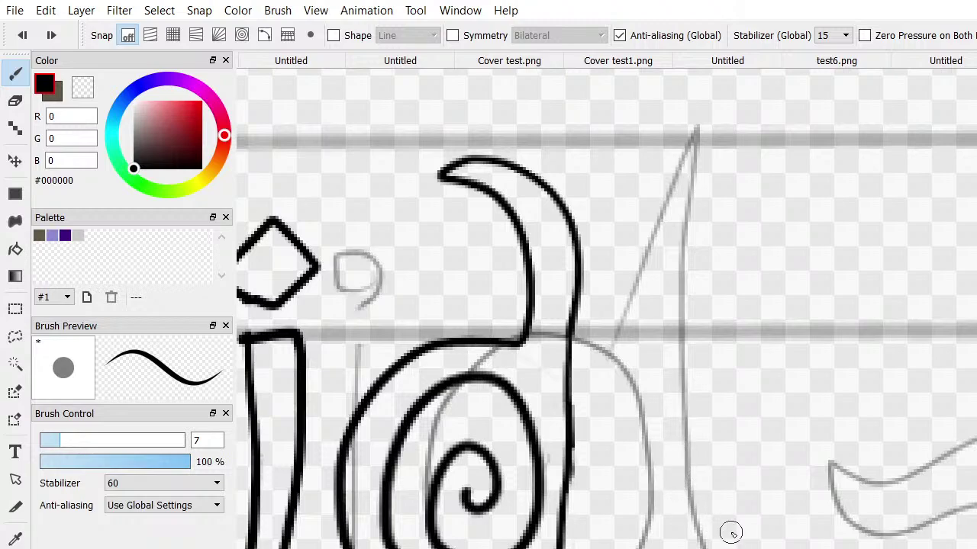
{"action": "mouse_move", "coordinate": [739, 534]}
{"action": "left_mouse_down"}
{"action": "mouse_move", "coordinate": [713, 536]}
{"action": "mouse_move", "coordinate": [676, 513]}
{"action": "mouse_move", "coordinate": [656, 467]}
{"action": "mouse_move", "coordinate": [663, 420]}
{"action": "mouse_move", "coordinate": [698, 385]}
{"action": "mouse_move", "coordinate": [690, 423]}
{"action": "mouse_move", "coordinate": [702, 451]}
{"action": "mouse_move", "coordinate": [743, 462]}
{"action": "mouse_move", "coordinate": [837, 454]}
{"action": "mouse_move", "coordinate": [861, 472]}
{"action": "mouse_move", "coordinate": [870, 517]}
{"action": "mouse_move", "coordinate": [846, 547]}
{"action": "mouse_move", "coordinate": [817, 546]}
{"action": "mouse_move", "coordinate": [829, 538]}
{"action": "mouse_move", "coordinate": [819, 529]}
{"action": "mouse_move", "coordinate": [731, 534]}
{"action": "left_mouse_up"}
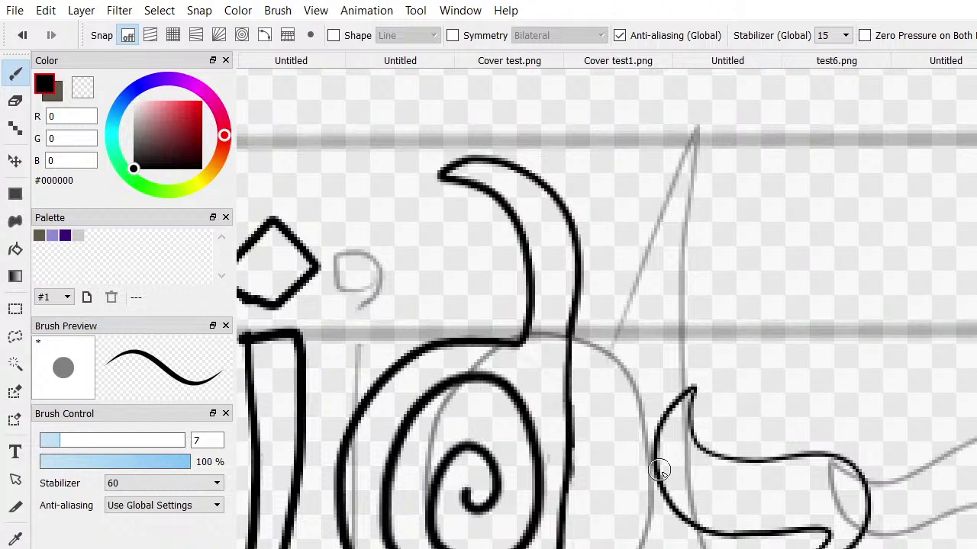
{"action": "mouse_move", "coordinate": [656, 476]}
{"action": "left_mouse_down"}
{"action": "mouse_move", "coordinate": [801, 494]}
{"action": "mouse_move", "coordinate": [822, 508]}
{"action": "mouse_move", "coordinate": [825, 536]}
{"action": "left_mouse_up"}
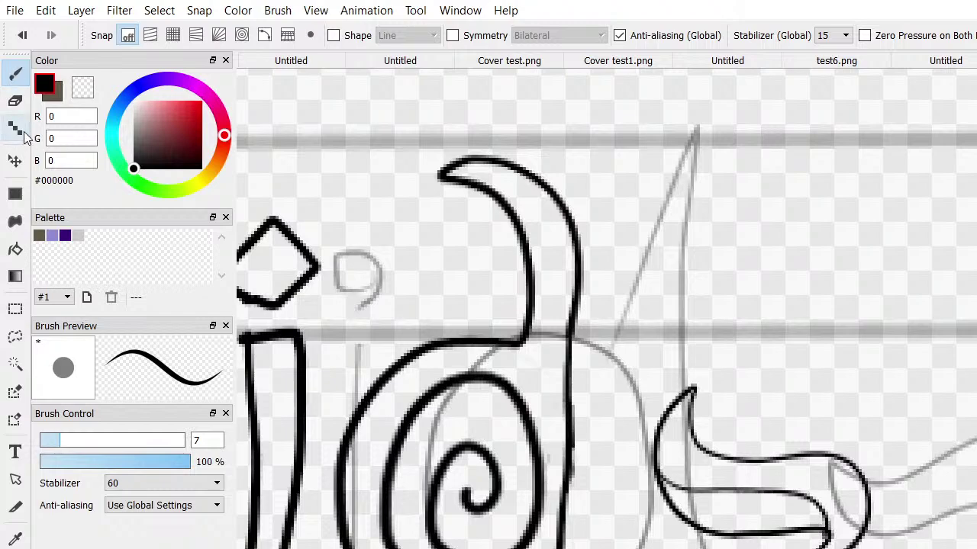
Erase the hyphen's superseded outer bottom line and its rounded far end, keeping the narrower inner edge
{"action": "key", "text": "e"}
{"action": "mouse_move", "coordinate": [786, 516]}
{"action": "left_mouse_down"}
{"action": "mouse_move", "coordinate": [711, 538]}
{"action": "mouse_move", "coordinate": [681, 522]}
{"action": "mouse_move", "coordinate": [656, 485]}
{"action": "left_mouse_up"}
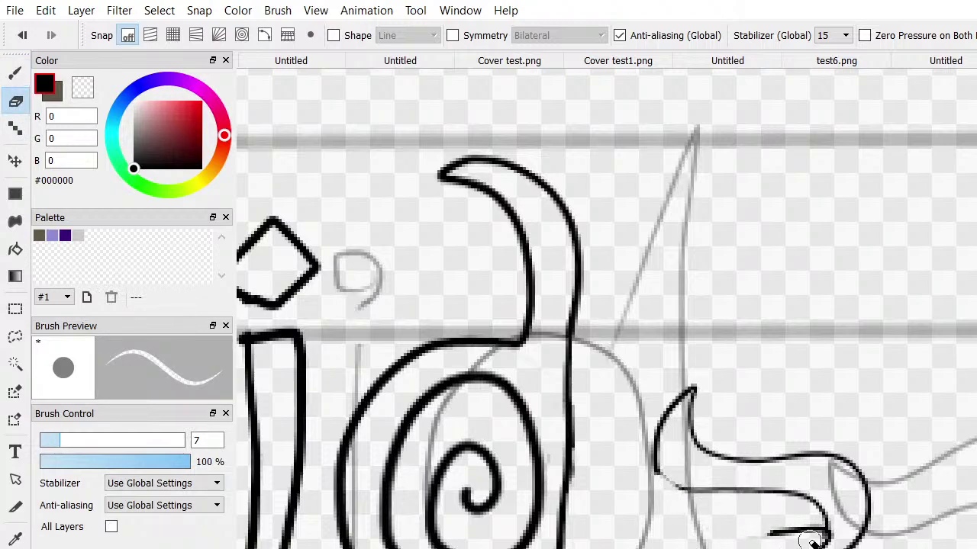
{"action": "key", "text": "ctrl+z"}
{"action": "mouse_move", "coordinate": [807, 540]}
{"action": "left_mouse_down"}
{"action": "mouse_move", "coordinate": [748, 514]}
{"action": "mouse_move", "coordinate": [766, 537]}
{"action": "mouse_move", "coordinate": [786, 527]}
{"action": "mouse_move", "coordinate": [730, 521]}
{"action": "mouse_move", "coordinate": [745, 537]}
{"action": "mouse_move", "coordinate": [683, 518]}
{"action": "mouse_move", "coordinate": [645, 473]}
{"action": "left_mouse_up"}
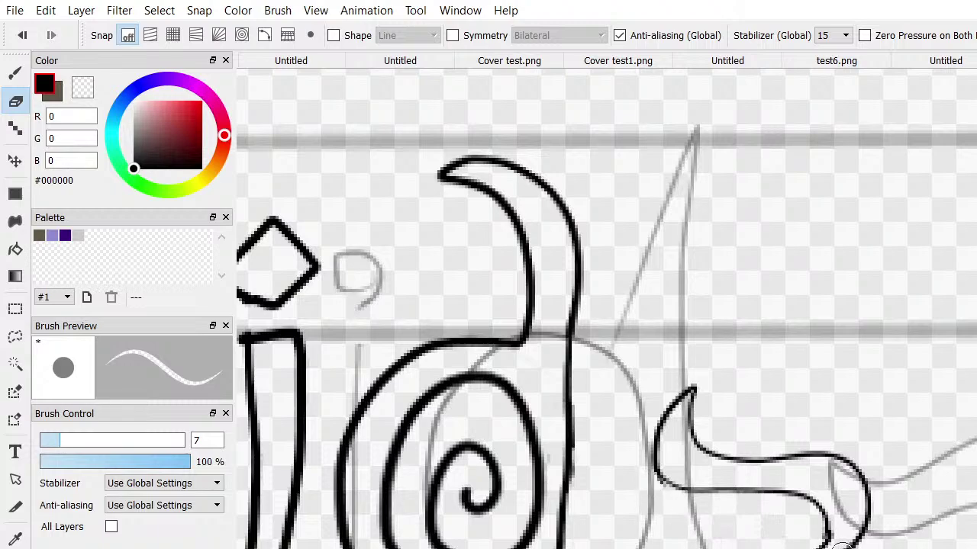
{"action": "mouse_move", "coordinate": [830, 543]}
{"action": "left_mouse_down"}
{"action": "mouse_move", "coordinate": [851, 533]}
{"action": "mouse_move", "coordinate": [857, 507]}
{"action": "mouse_move", "coordinate": [871, 512]}
{"action": "mouse_move", "coordinate": [819, 511]}
{"action": "mouse_move", "coordinate": [862, 493]}
{"action": "left_mouse_up"}
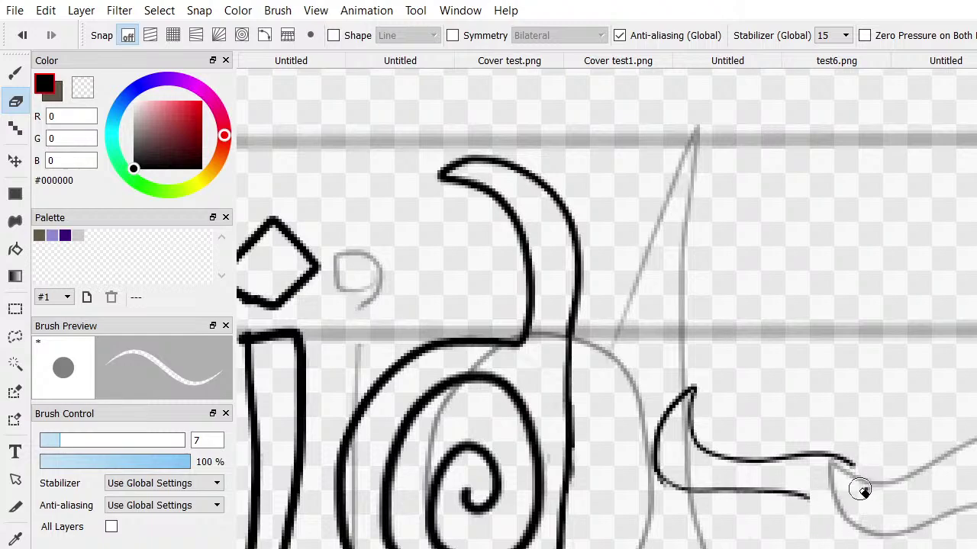
Ink the hyphen's open far end as a smaller hook curving down to a point
{"action": "left_click", "coordinate": [15, 72]}
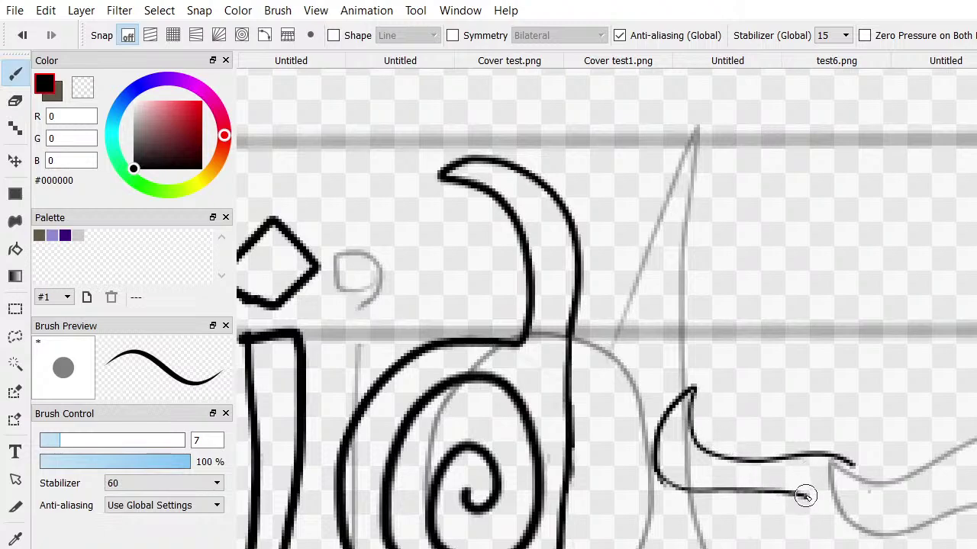
{"action": "mouse_move", "coordinate": [805, 495]}
{"action": "left_mouse_down"}
{"action": "mouse_move", "coordinate": [815, 528]}
{"action": "mouse_move", "coordinate": [829, 532]}
{"action": "mouse_move", "coordinate": [857, 506]}
{"action": "mouse_move", "coordinate": [863, 476]}
{"action": "mouse_move", "coordinate": [844, 449]}
{"action": "left_mouse_up"}
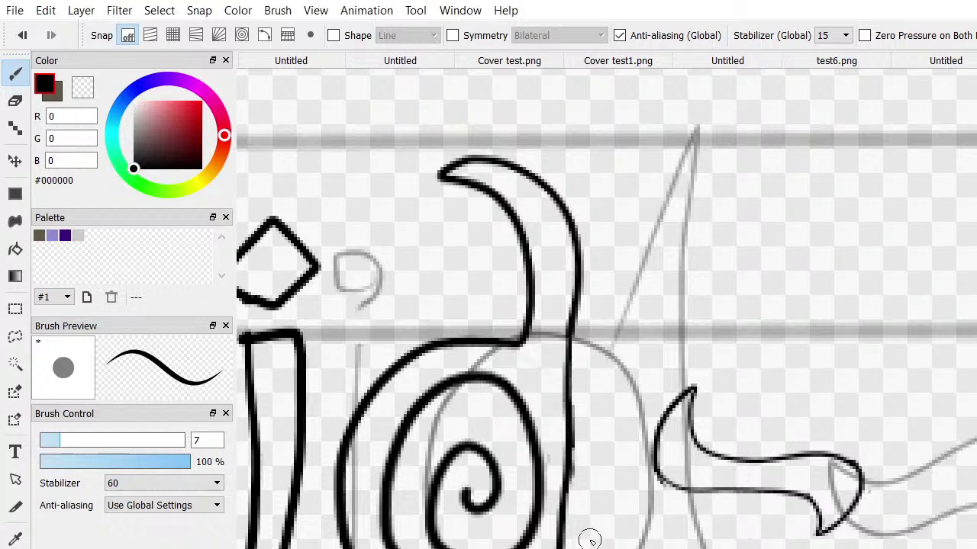
{"action": "left_click", "coordinate": [15, 103]}
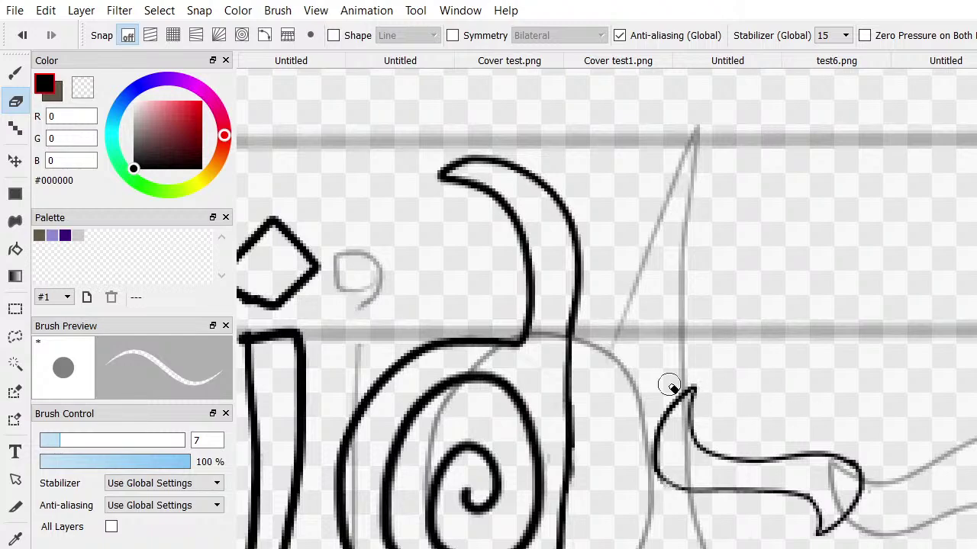
Ink the L's tall stem beside the hyphen as two long edges meeting in a hooked tip just above the upper guide line
{"action": "left_click", "coordinate": [16, 73]}
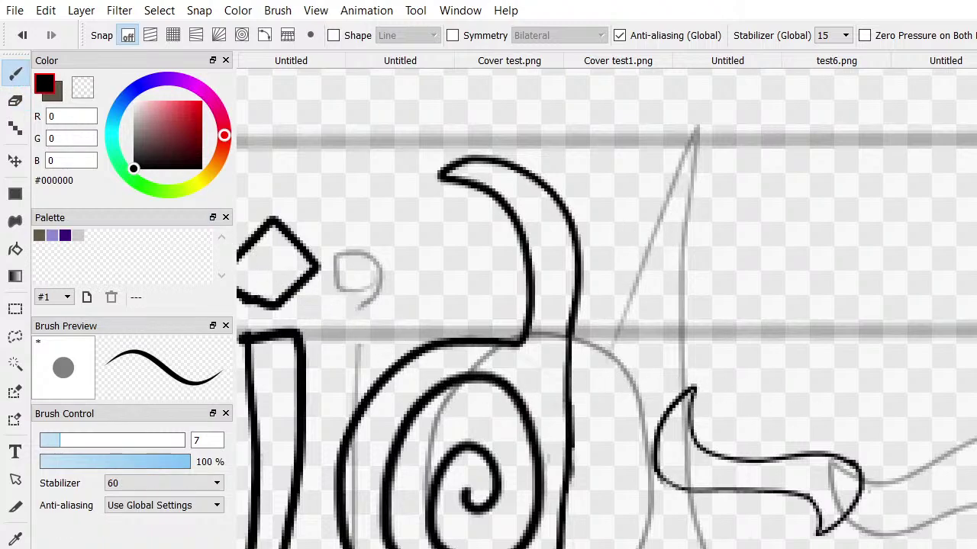
{"action": "scroll", "coordinate": [607, 306], "scroll_direction": "right", "scroll_amount": 5}
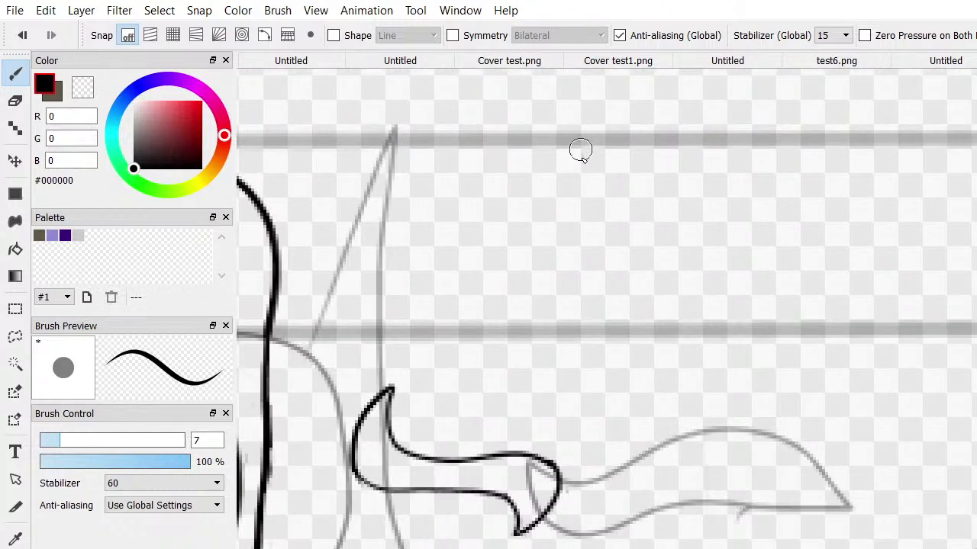
{"action": "left_click_drag", "start_coordinate": [580, 150], "coordinate": [575, 276]}
{"action": "key", "text": "ctrl+z"}
{"action": "mouse_move", "coordinate": [634, 143]}
{"action": "left_mouse_down"}
{"action": "mouse_move", "coordinate": [667, 440]}
{"action": "mouse_move", "coordinate": [652, 548]}
{"action": "left_mouse_up"}
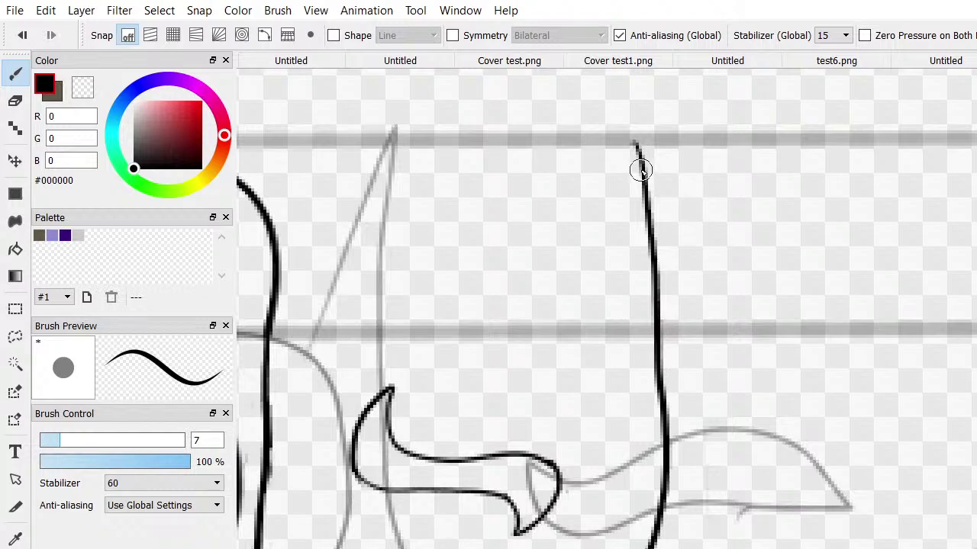
{"action": "mouse_move", "coordinate": [631, 148]}
{"action": "left_mouse_down"}
{"action": "mouse_move", "coordinate": [617, 137]}
{"action": "mouse_move", "coordinate": [631, 144]}
{"action": "mouse_move", "coordinate": [633, 131]}
{"action": "left_mouse_up"}
{"action": "key", "text": "ctrl+z"}
{"action": "mouse_move", "coordinate": [626, 136]}
{"action": "left_mouse_down"}
{"action": "mouse_move", "coordinate": [615, 125]}
{"action": "mouse_move", "coordinate": [661, 139]}
{"action": "mouse_move", "coordinate": [704, 259]}
{"action": "mouse_move", "coordinate": [704, 547]}
{"action": "left_mouse_up"}
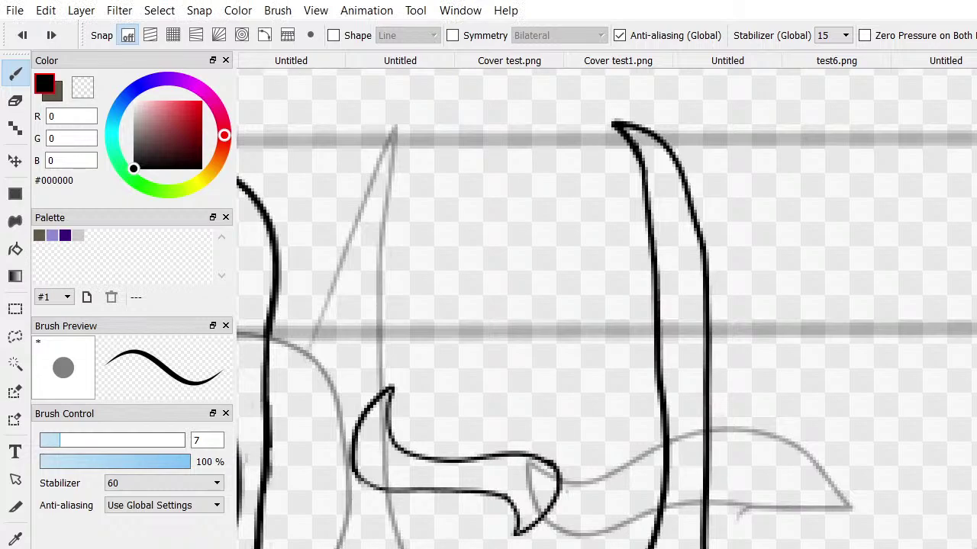
Erase the upper stretch of the L stem's left edge below the hook and re-ink it as a smoother curve closer to the right edge
{"action": "left_click", "coordinate": [15, 100]}
{"action": "mouse_move", "coordinate": [650, 254]}
{"action": "left_mouse_down"}
{"action": "mouse_move", "coordinate": [648, 334]}
{"action": "mouse_move", "coordinate": [666, 404]}
{"action": "mouse_move", "coordinate": [662, 447]}
{"action": "mouse_move", "coordinate": [664, 303]}
{"action": "mouse_move", "coordinate": [648, 267]}
{"action": "mouse_move", "coordinate": [645, 190]}
{"action": "left_mouse_up"}
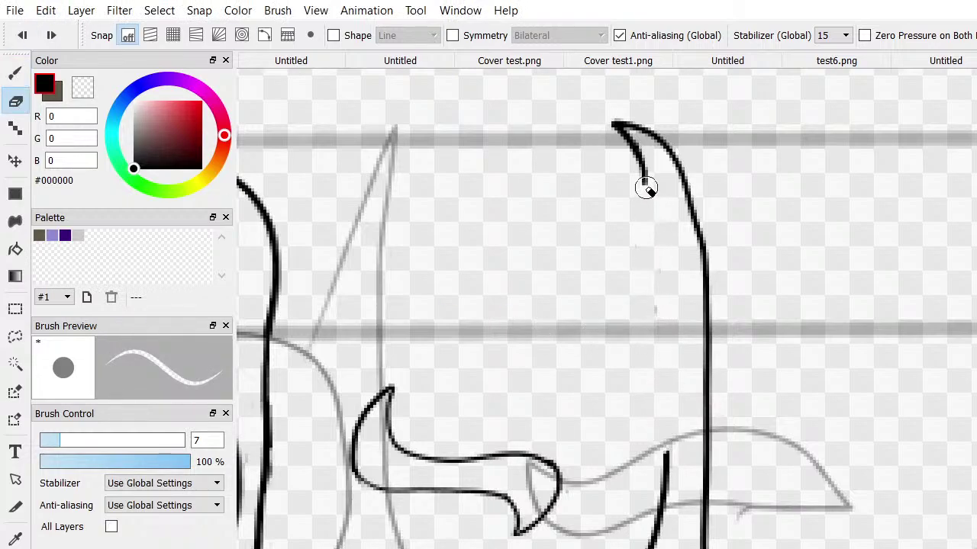
{"action": "left_click", "coordinate": [15, 73]}
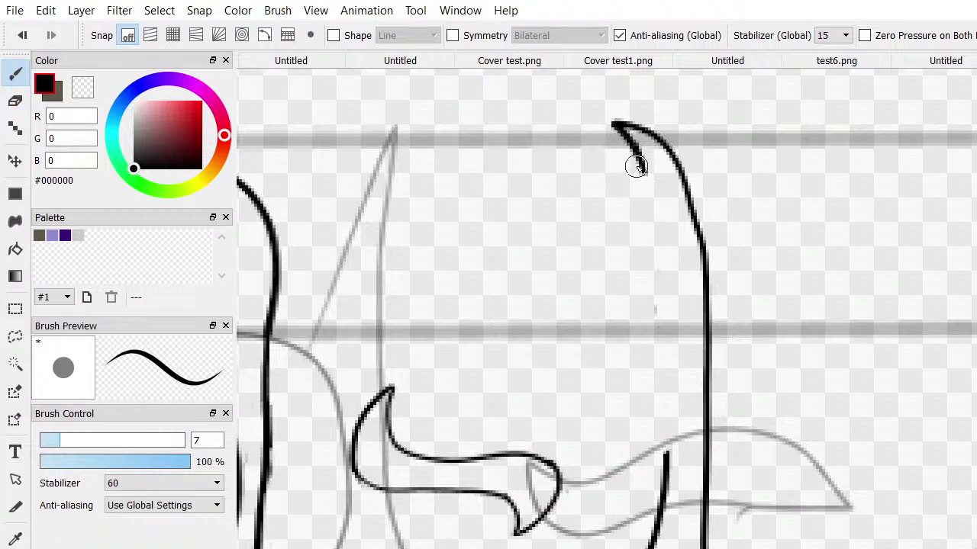
{"action": "mouse_move", "coordinate": [640, 169]}
{"action": "left_mouse_down"}
{"action": "mouse_move", "coordinate": [667, 330]}
{"action": "mouse_move", "coordinate": [659, 462]}
{"action": "left_mouse_up"}
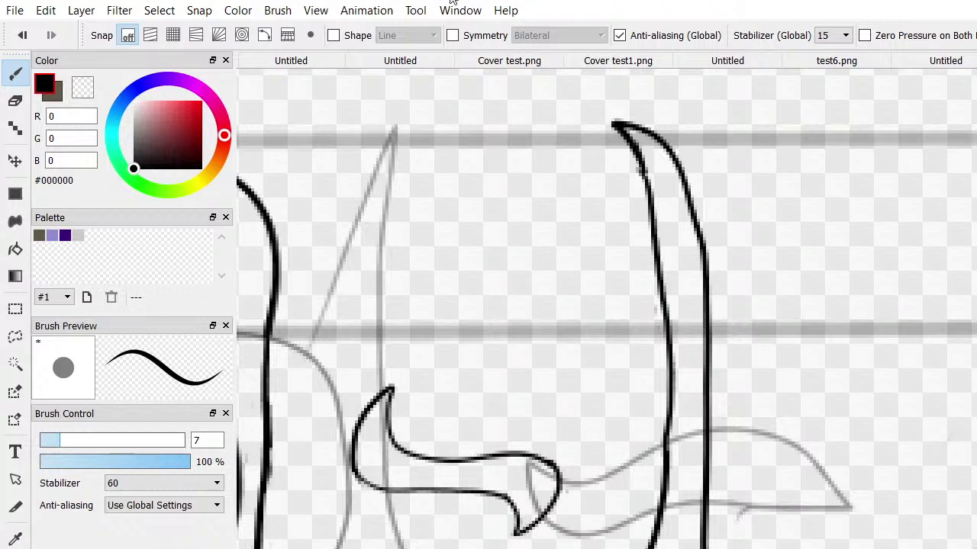
Erase the upper part of the L stem's right edge below the hook and re-ink the curve between the remaining ends
{"action": "left_click", "coordinate": [14, 100]}
{"action": "mouse_move", "coordinate": [708, 243]}
{"action": "left_mouse_down"}
{"action": "mouse_move", "coordinate": [710, 285]}
{"action": "mouse_move", "coordinate": [686, 178]}
{"action": "mouse_move", "coordinate": [699, 262]}
{"action": "left_mouse_up"}
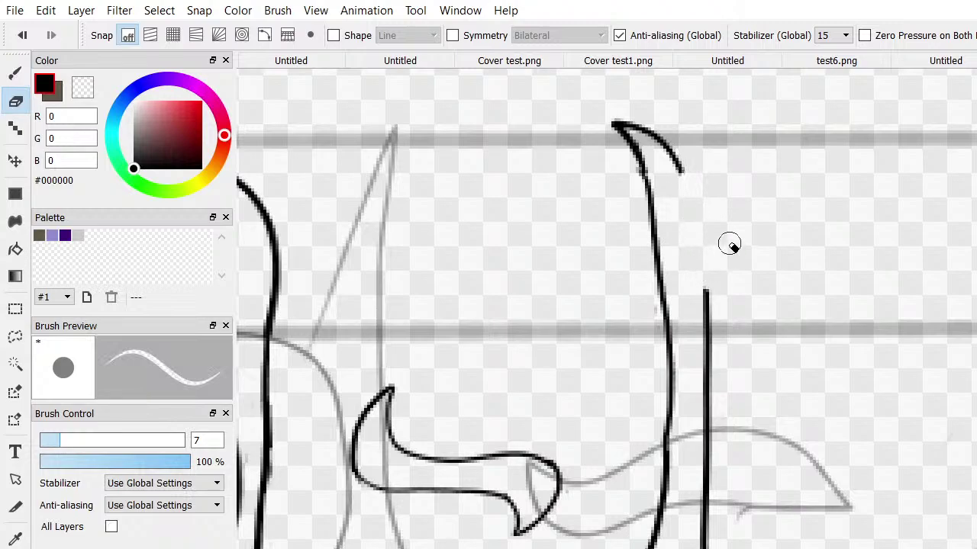
{"action": "left_click", "coordinate": [14, 73]}
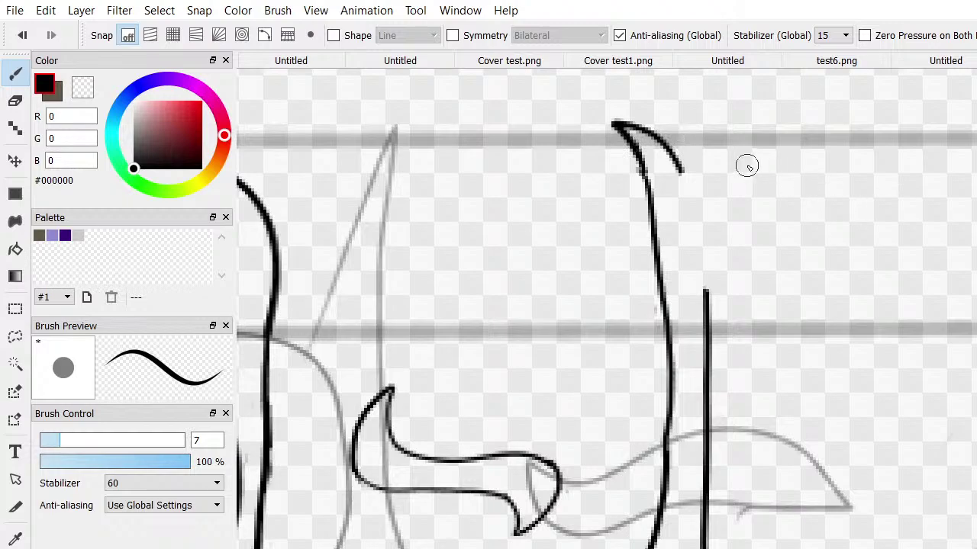
{"action": "left_click_drag", "start_coordinate": [682, 171], "coordinate": [705, 292]}
{"action": "mouse_move", "coordinate": [682, 171]}
{"action": "left_mouse_down"}
{"action": "mouse_move", "coordinate": [700, 275]}
{"action": "mouse_move", "coordinate": [709, 262]}
{"action": "left_mouse_up"}
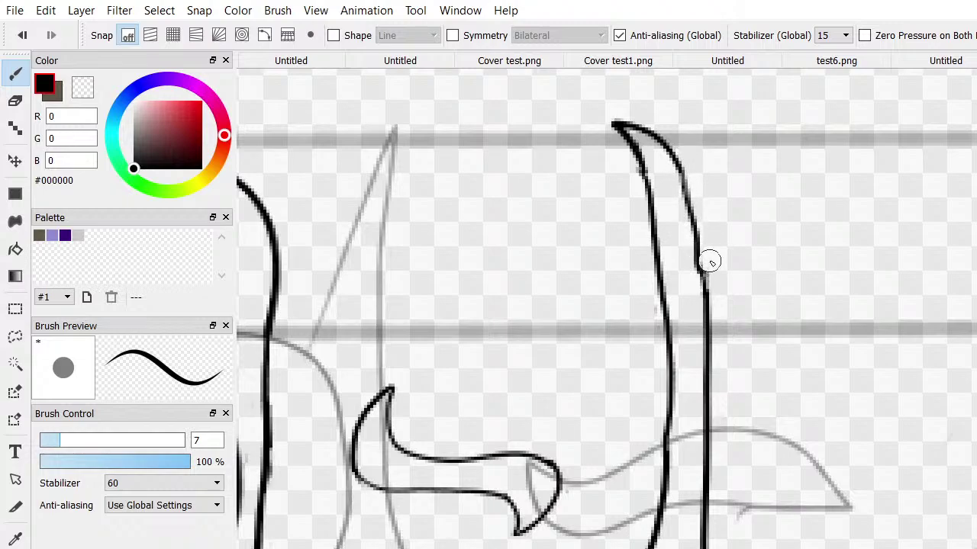
Erase the kink in the L stem's right edge above the second guide line and bridge the gap with a smooth stroke
{"action": "key", "text": "e"}
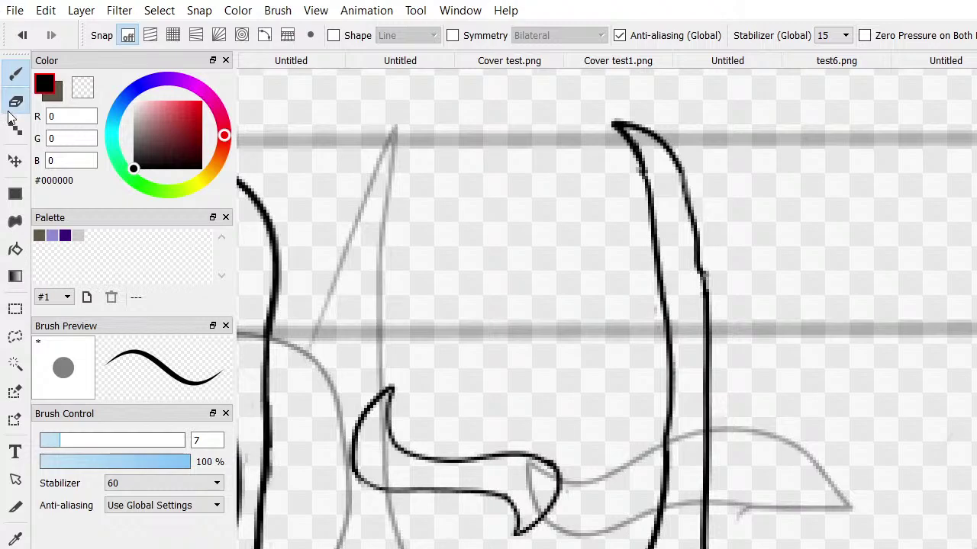
{"action": "mouse_move", "coordinate": [708, 266]}
{"action": "left_mouse_down"}
{"action": "mouse_move", "coordinate": [694, 264]}
{"action": "mouse_move", "coordinate": [705, 250]}
{"action": "left_mouse_up"}
{"action": "key", "text": "b"}
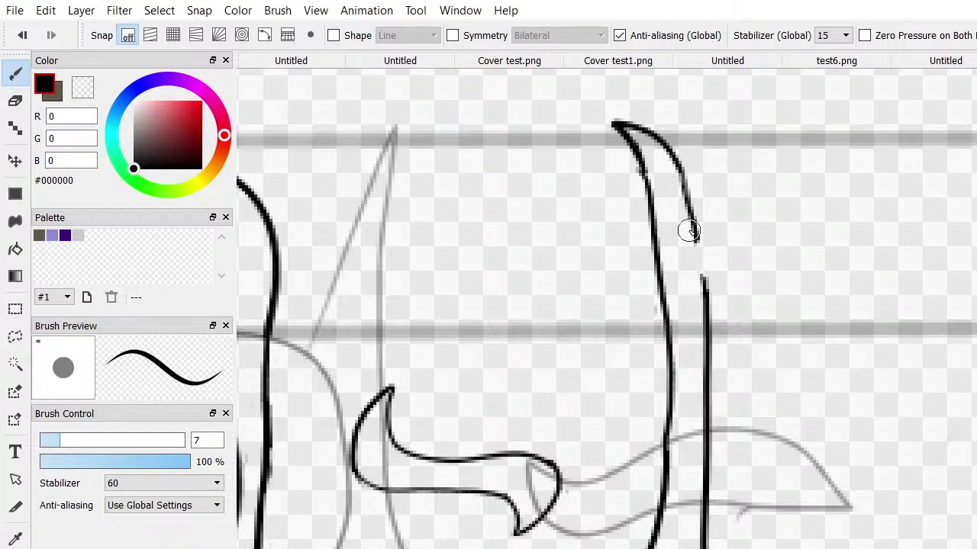
{"action": "mouse_move", "coordinate": [686, 206]}
{"action": "left_mouse_down"}
{"action": "mouse_move", "coordinate": [702, 220]}
{"action": "mouse_move", "coordinate": [702, 241]}
{"action": "left_mouse_up"}
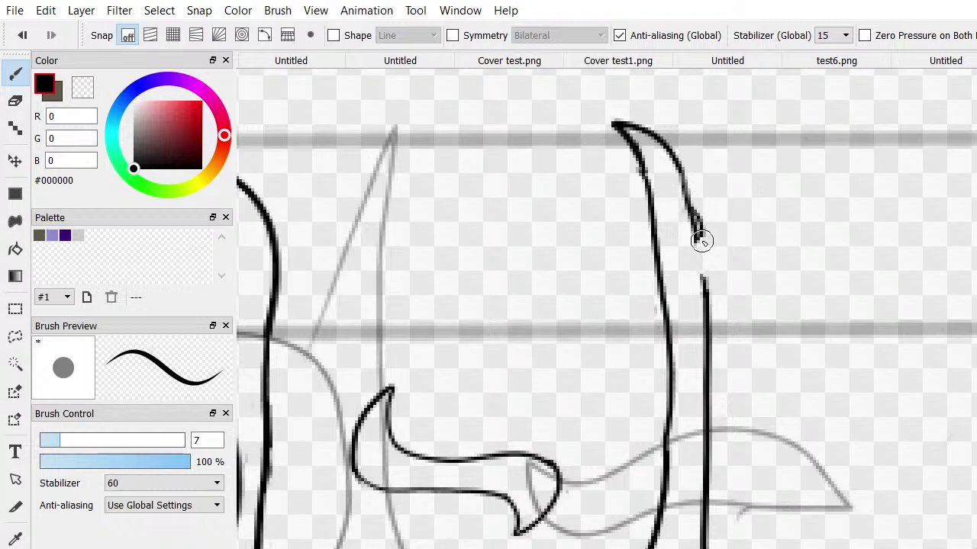
{"action": "key", "text": "ctrl+z"}
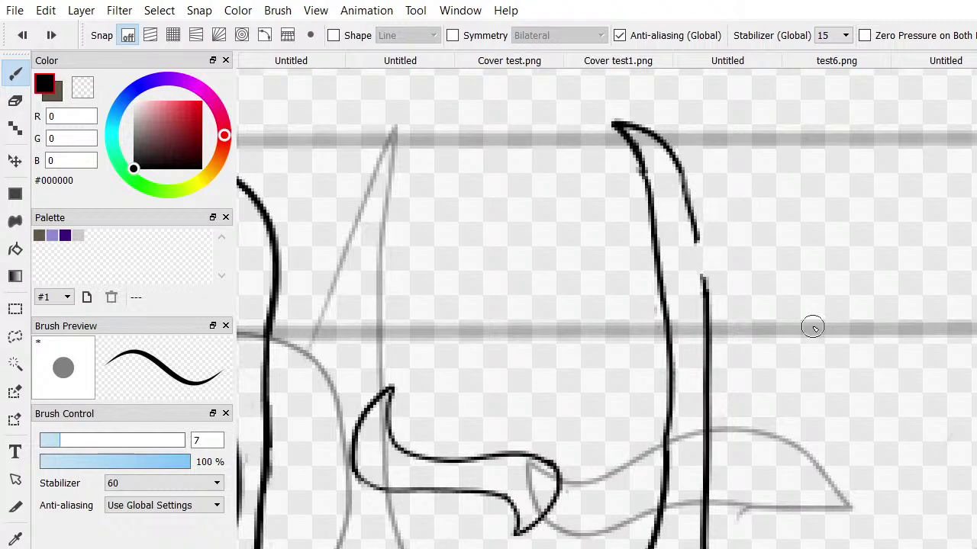
{"action": "mouse_move", "coordinate": [696, 239]}
{"action": "left_mouse_down"}
{"action": "mouse_move", "coordinate": [702, 283]}
{"action": "mouse_move", "coordinate": [703, 258]}
{"action": "left_mouse_up"}
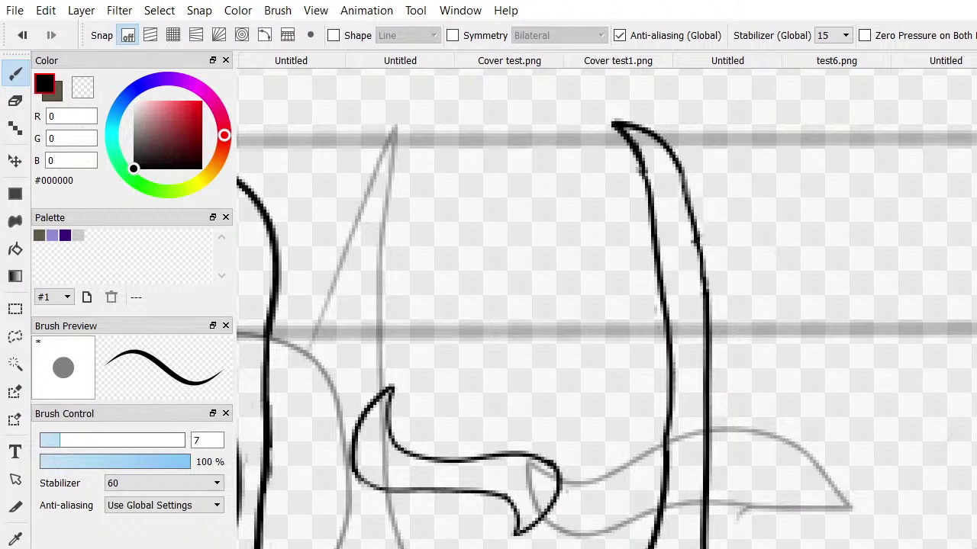
{"action": "scroll", "coordinate": [591, 349], "scroll_direction": "right", "scroll_amount": 5}
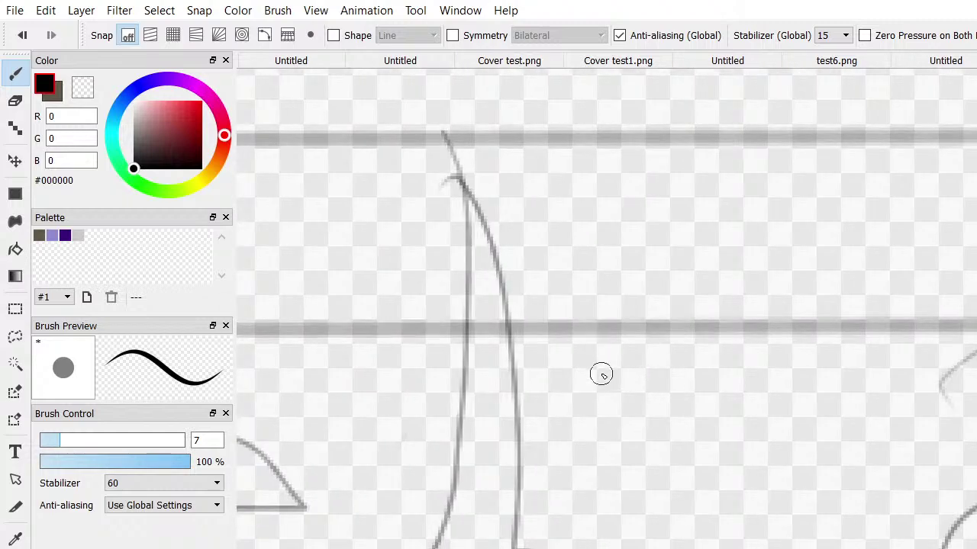
{"action": "mouse_move", "coordinate": [588, 355]}
{"action": "left_mouse_down"}
{"action": "mouse_move", "coordinate": [542, 371]}
{"action": "mouse_move", "coordinate": [514, 402]}
{"action": "mouse_move", "coordinate": [510, 352]}
{"action": "mouse_move", "coordinate": [600, 305]}
{"action": "left_mouse_up"}
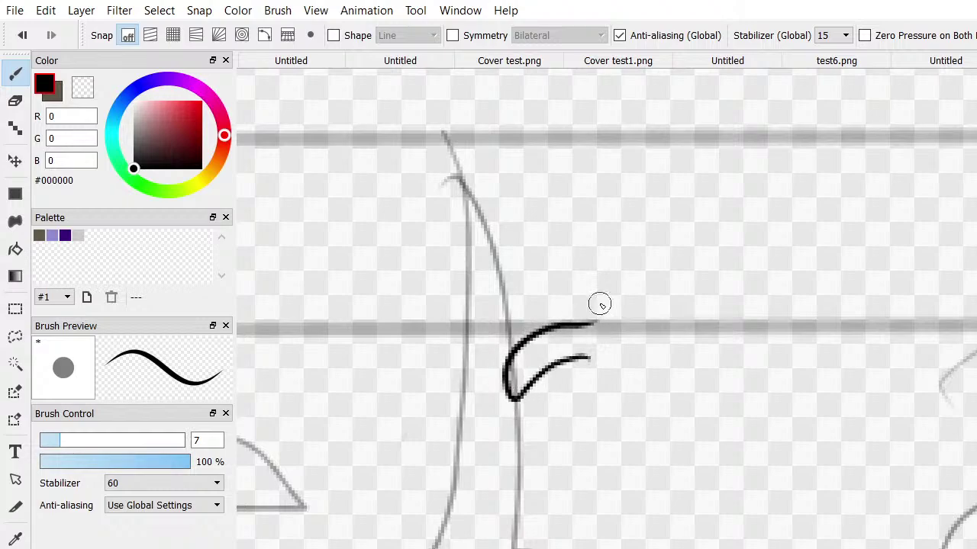
{"action": "key", "text": "ctrl+z"}
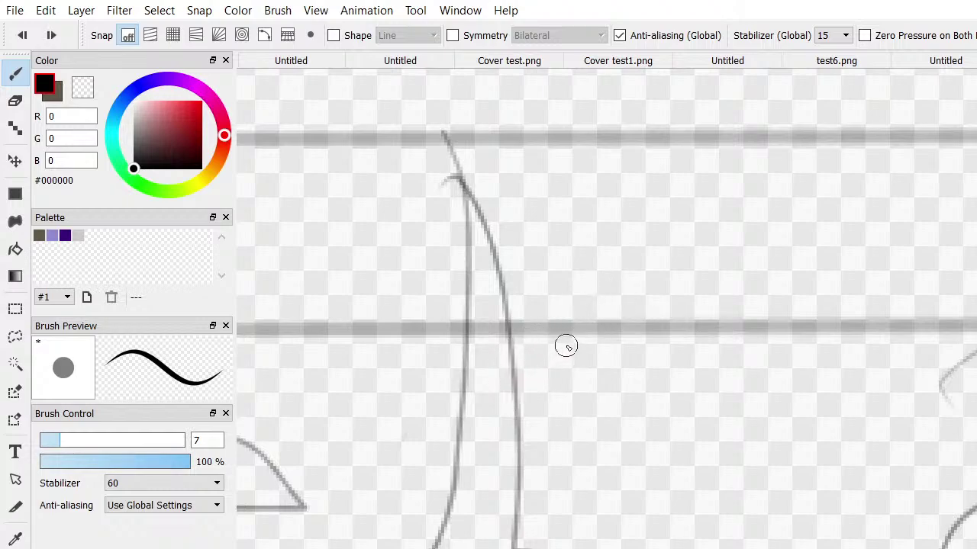
{"action": "mouse_move", "coordinate": [564, 344]}
{"action": "left_mouse_down"}
{"action": "mouse_move", "coordinate": [510, 373]}
{"action": "mouse_move", "coordinate": [507, 409]}
{"action": "mouse_move", "coordinate": [480, 385]}
{"action": "mouse_move", "coordinate": [484, 362]}
{"action": "left_mouse_up"}
{"action": "key", "text": "ctrl+z"}
Ink the a after the L with a curled hook and arched top at the second guide line, both stem edges, and a bowl containing a spiral
{"action": "mouse_move", "coordinate": [602, 329]}
{"action": "left_mouse_down"}
{"action": "mouse_move", "coordinate": [556, 331]}
{"action": "mouse_move", "coordinate": [534, 344]}
{"action": "mouse_move", "coordinate": [505, 409]}
{"action": "mouse_move", "coordinate": [462, 411]}
{"action": "mouse_move", "coordinate": [467, 384]}
{"action": "mouse_move", "coordinate": [454, 387]}
{"action": "mouse_move", "coordinate": [441, 413]}
{"action": "mouse_move", "coordinate": [447, 431]}
{"action": "mouse_move", "coordinate": [486, 443]}
{"action": "mouse_move", "coordinate": [520, 428]}
{"action": "mouse_move", "coordinate": [567, 379]}
{"action": "mouse_move", "coordinate": [584, 389]}
{"action": "mouse_move", "coordinate": [600, 430]}
{"action": "mouse_move", "coordinate": [592, 472]}
{"action": "mouse_move", "coordinate": [603, 546]}
{"action": "left_mouse_up"}
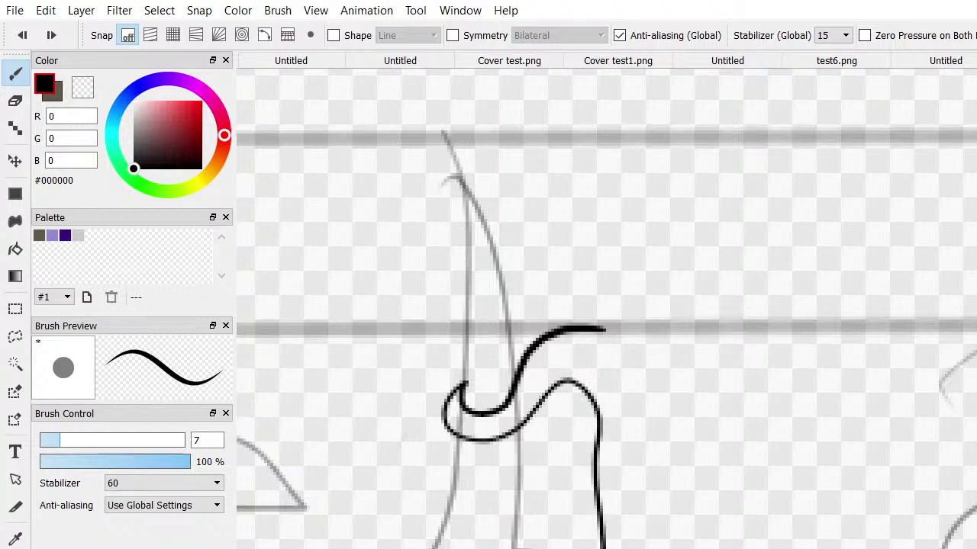
{"action": "mouse_move", "coordinate": [645, 545]}
{"action": "left_mouse_down"}
{"action": "mouse_move", "coordinate": [633, 469]}
{"action": "mouse_move", "coordinate": [640, 373]}
{"action": "mouse_move", "coordinate": [632, 353]}
{"action": "mouse_move", "coordinate": [584, 327]}
{"action": "left_mouse_up"}
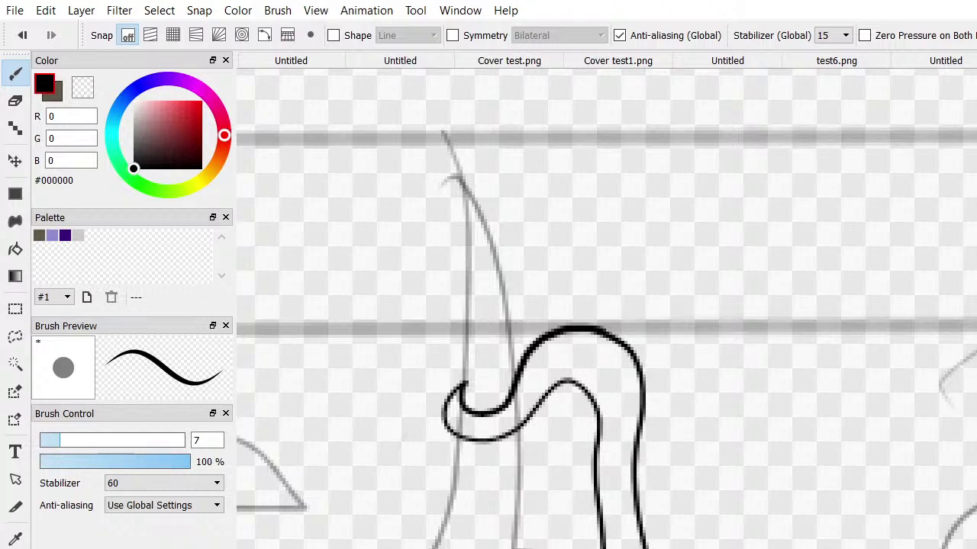
{"action": "mouse_move", "coordinate": [459, 540]}
{"action": "left_mouse_down"}
{"action": "mouse_move", "coordinate": [519, 480]}
{"action": "mouse_move", "coordinate": [575, 469]}
{"action": "mouse_move", "coordinate": [598, 476]}
{"action": "mouse_move", "coordinate": [587, 473]}
{"action": "left_mouse_up"}
{"action": "key", "text": "ctrl+z"}
{"action": "mouse_move", "coordinate": [448, 543]}
{"action": "left_mouse_down"}
{"action": "mouse_move", "coordinate": [511, 491]}
{"action": "mouse_move", "coordinate": [585, 463]}
{"action": "mouse_move", "coordinate": [596, 447]}
{"action": "left_mouse_up"}
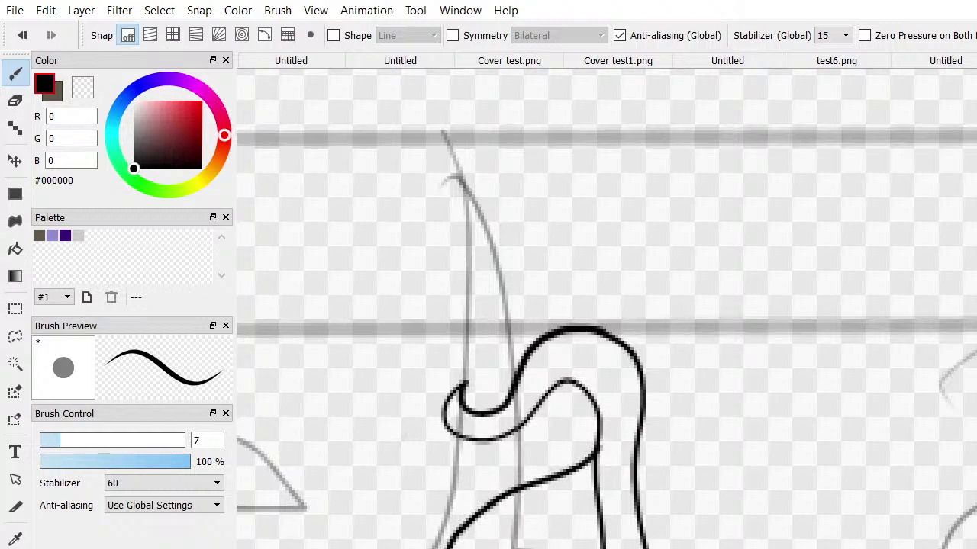
{"action": "mouse_move", "coordinate": [469, 548]}
{"action": "left_mouse_down"}
{"action": "mouse_move", "coordinate": [534, 515]}
{"action": "mouse_move", "coordinate": [567, 527]}
{"action": "mouse_move", "coordinate": [579, 546]}
{"action": "left_mouse_up"}
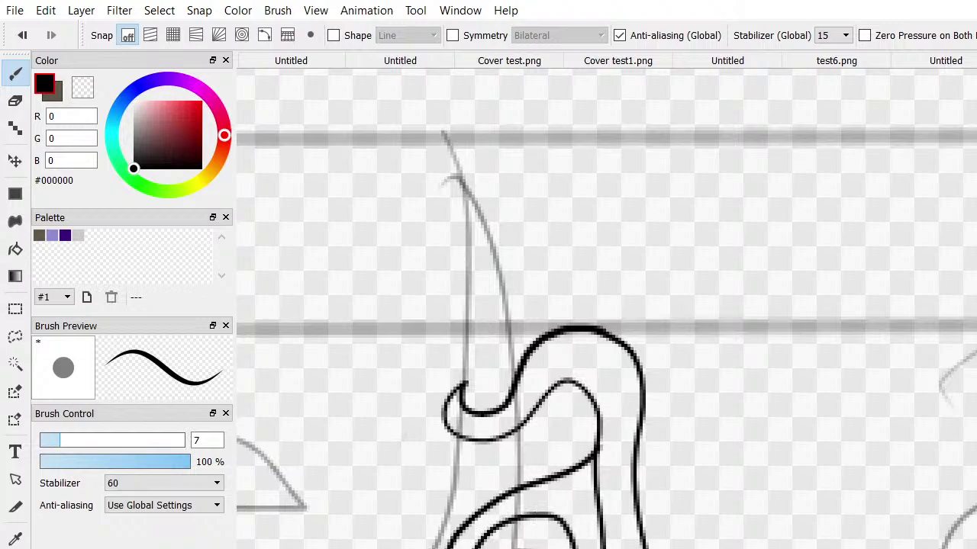
{"action": "mouse_move", "coordinate": [503, 548]}
{"action": "left_mouse_down"}
{"action": "mouse_move", "coordinate": [522, 537]}
{"action": "mouse_move", "coordinate": [537, 548]}
{"action": "left_mouse_up"}
Erase the a's inner stem line below the bowl junction and the left stretch of the bowl's outer outline
{"action": "key", "text": "e"}
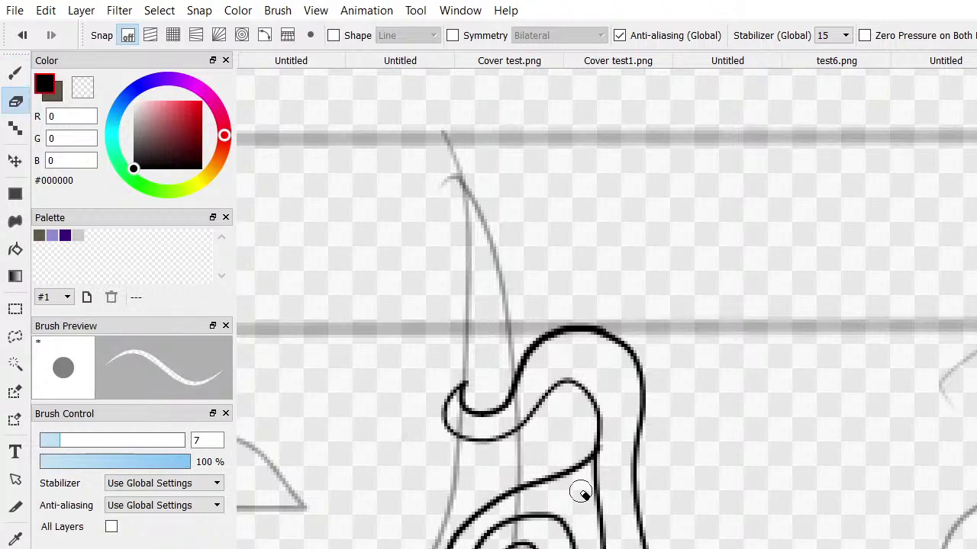
{"action": "left_click_drag", "start_coordinate": [610, 499], "coordinate": [603, 538]}
{"action": "left_click_drag", "start_coordinate": [602, 546], "coordinate": [597, 467]}
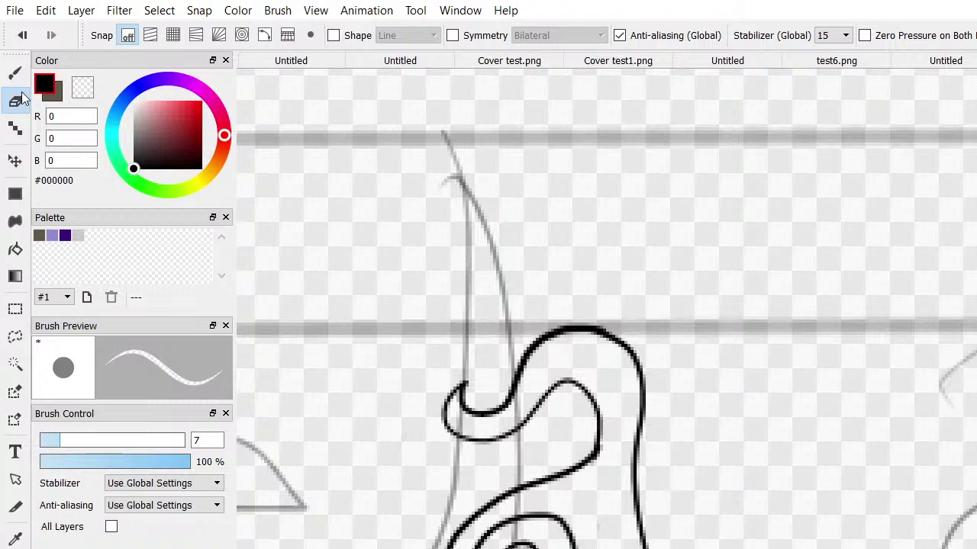
{"action": "left_click_drag", "start_coordinate": [514, 490], "coordinate": [458, 548]}
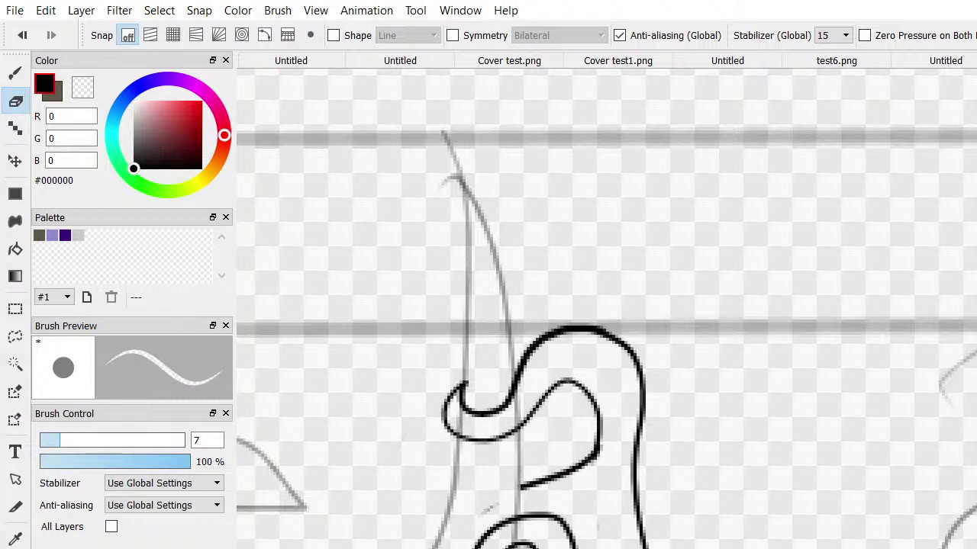
{"action": "mouse_move", "coordinate": [541, 501]}
{"action": "left_mouse_down"}
{"action": "mouse_move", "coordinate": [523, 480]}
{"action": "mouse_move", "coordinate": [444, 509]}
{"action": "left_mouse_up"}
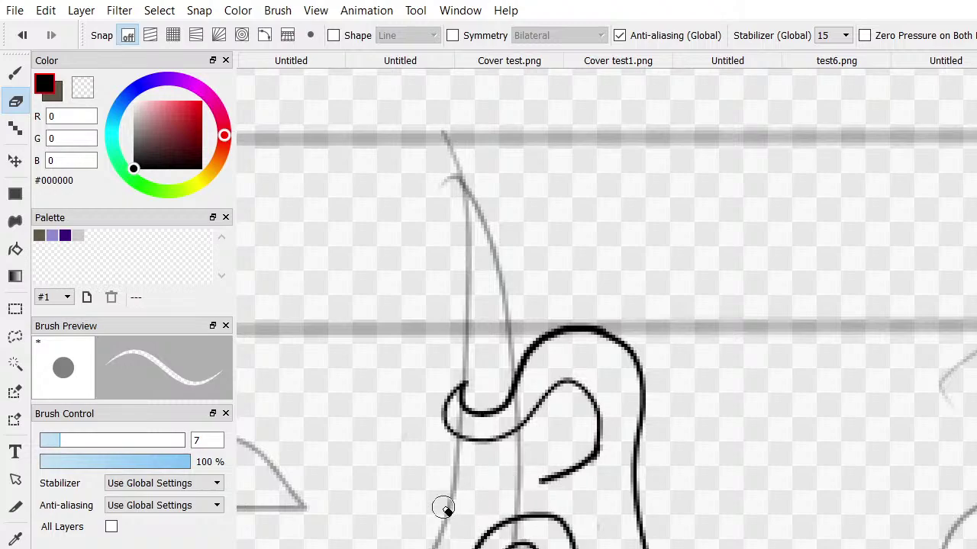
Select the a's inner spiral with a freehand selection, leaving the bowl's outer outline and the stem outside it
{"action": "left_click", "coordinate": [16, 337]}
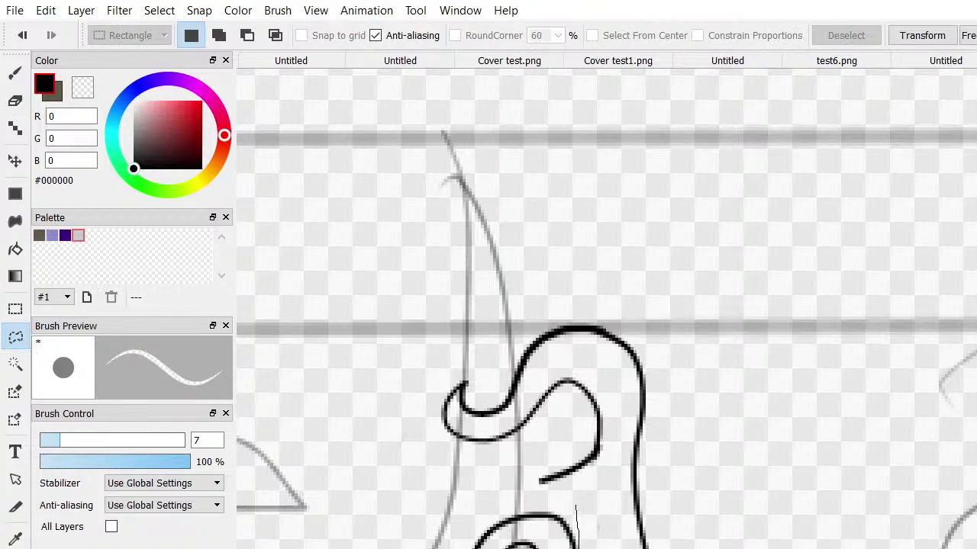
{"action": "left_click_drag", "start_coordinate": [473, 531], "coordinate": [538, 510]}
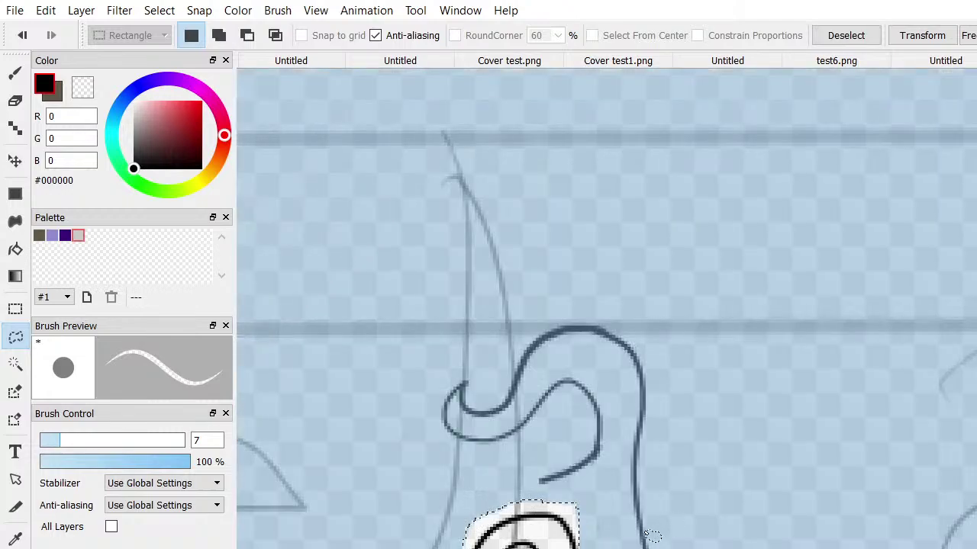
{"action": "left_click_drag", "start_coordinate": [641, 535], "coordinate": [603, 535]}
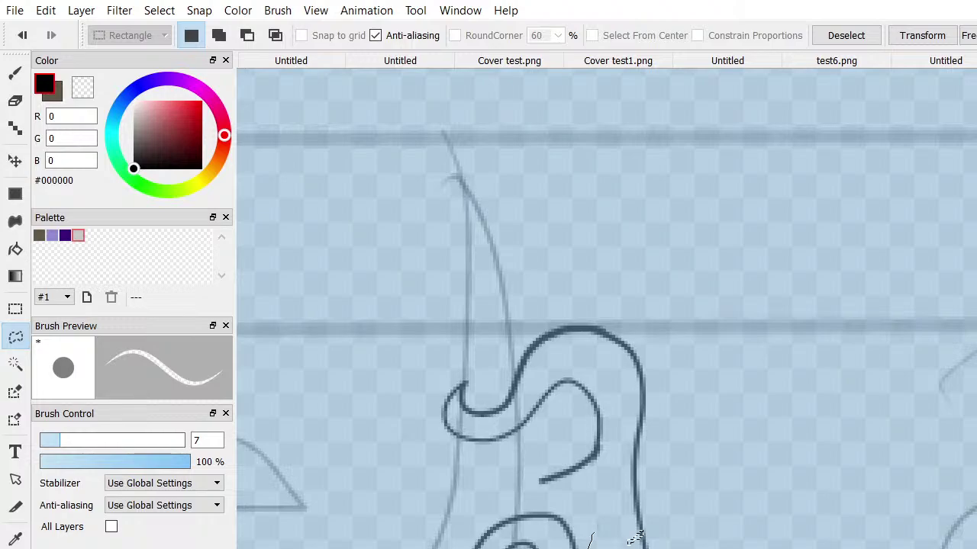
{"action": "mouse_move", "coordinate": [634, 538]}
{"action": "left_mouse_down"}
{"action": "mouse_move", "coordinate": [595, 489]}
{"action": "mouse_move", "coordinate": [625, 540]}
{"action": "mouse_move", "coordinate": [466, 537]}
{"action": "mouse_move", "coordinate": [586, 488]}
{"action": "left_mouse_up"}
{"action": "key", "text": "ctrl+t"}
{"action": "scroll", "coordinate": [600, 497], "scroll_direction": "down", "scroll_amount": 1}
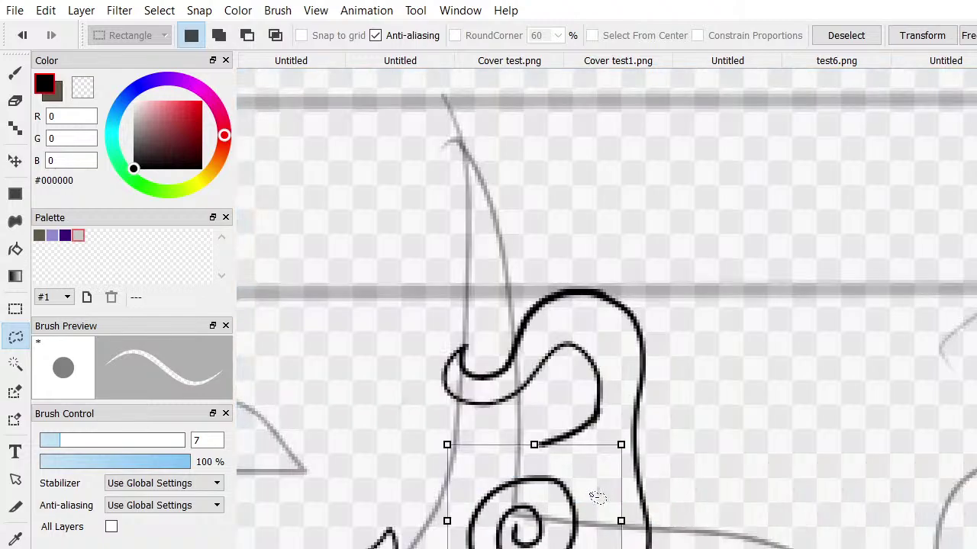
{"action": "left_click_drag", "start_coordinate": [606, 531], "coordinate": [608, 530]}
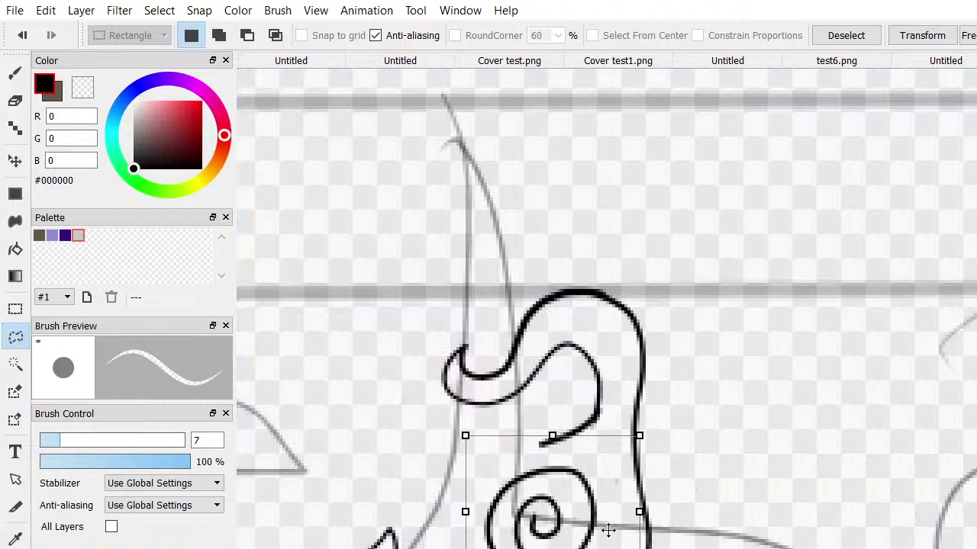
{"action": "left_click", "coordinate": [16, 74]}
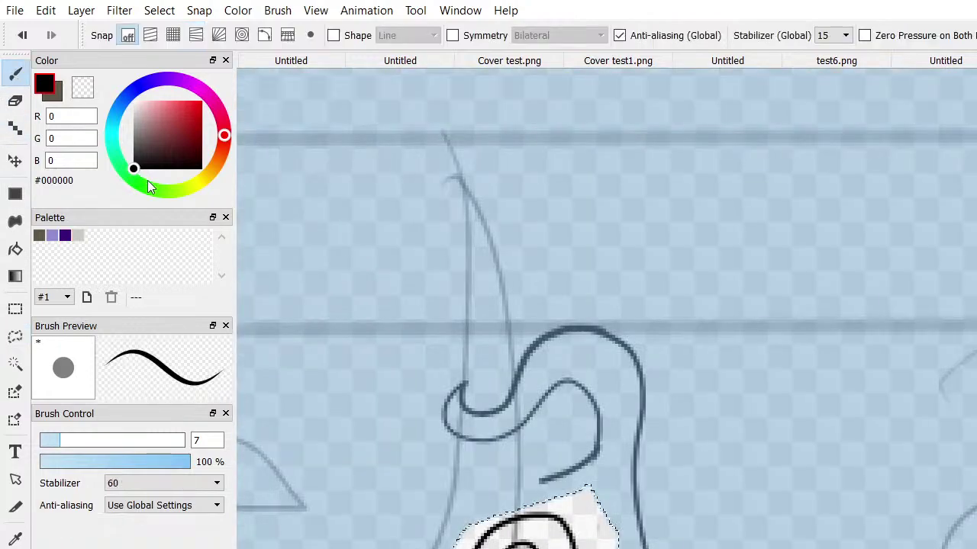
Move the selected spiral slightly up and to the right, closer to the a's stem, and apply the transformation
{"action": "key", "text": "ctrl+t"}
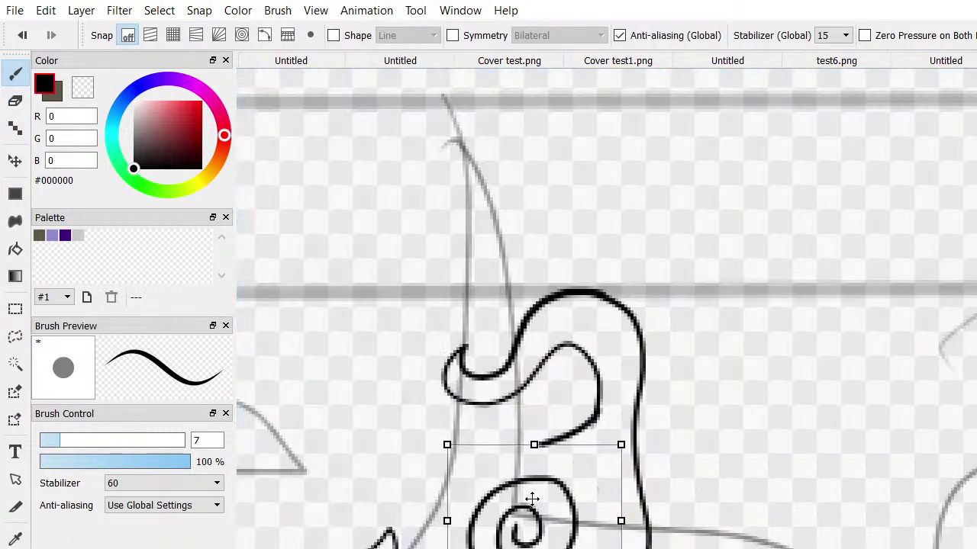
{"action": "mouse_move", "coordinate": [532, 499]}
{"action": "left_mouse_down"}
{"action": "mouse_move", "coordinate": [557, 533]}
{"action": "mouse_move", "coordinate": [563, 524]}
{"action": "left_mouse_up"}
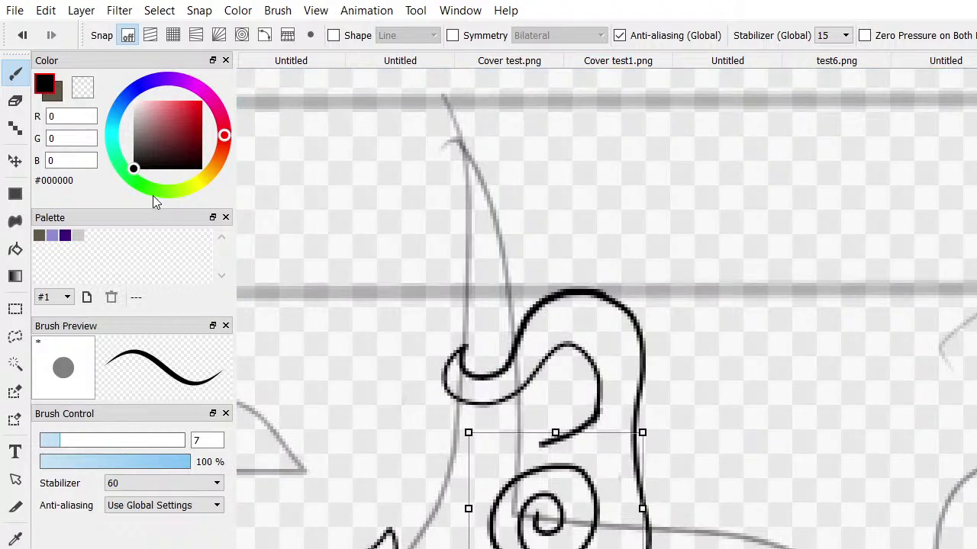
{"action": "key", "text": "Return"}
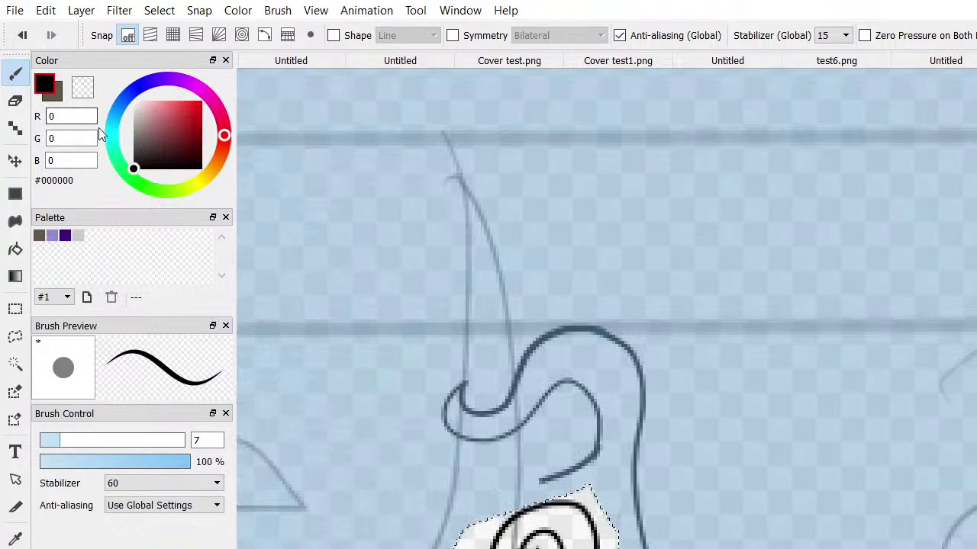
Deselect the spiral, ink the upper outer outline of the a's bowl, and erase the overlapping stub at the stem junction
{"action": "key", "text": "ctrl+d"}
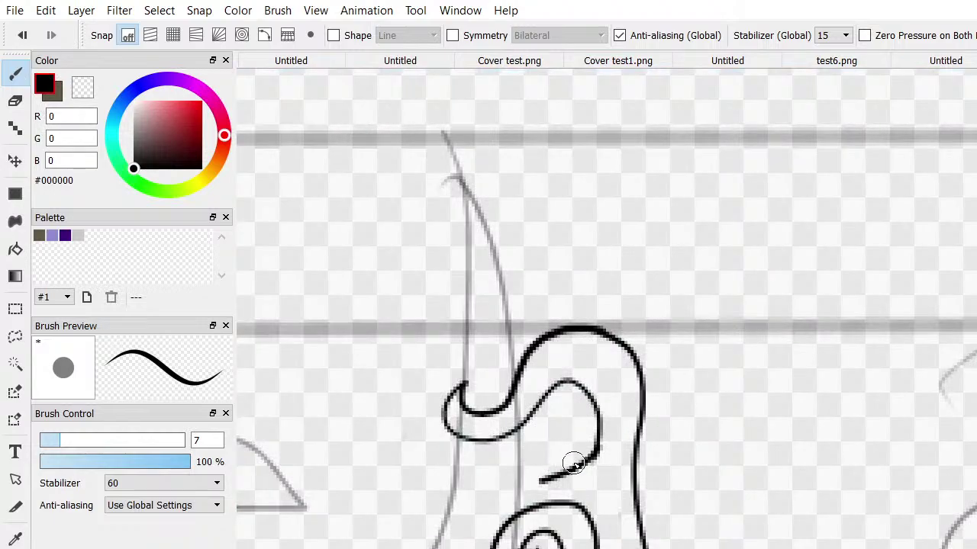
{"action": "mouse_move", "coordinate": [570, 463]}
{"action": "left_mouse_down"}
{"action": "mouse_move", "coordinate": [489, 486]}
{"action": "mouse_move", "coordinate": [455, 546]}
{"action": "left_mouse_up"}
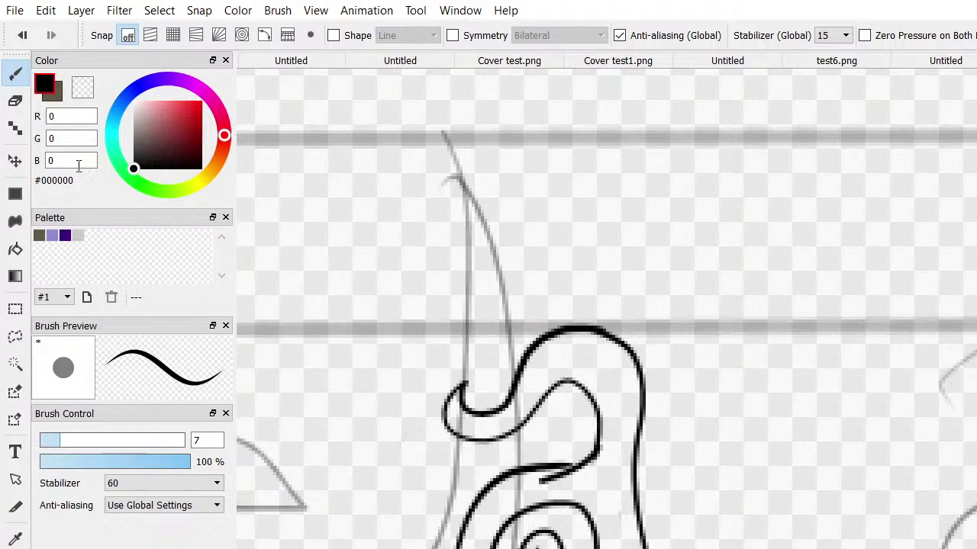
{"action": "left_click", "coordinate": [15, 101]}
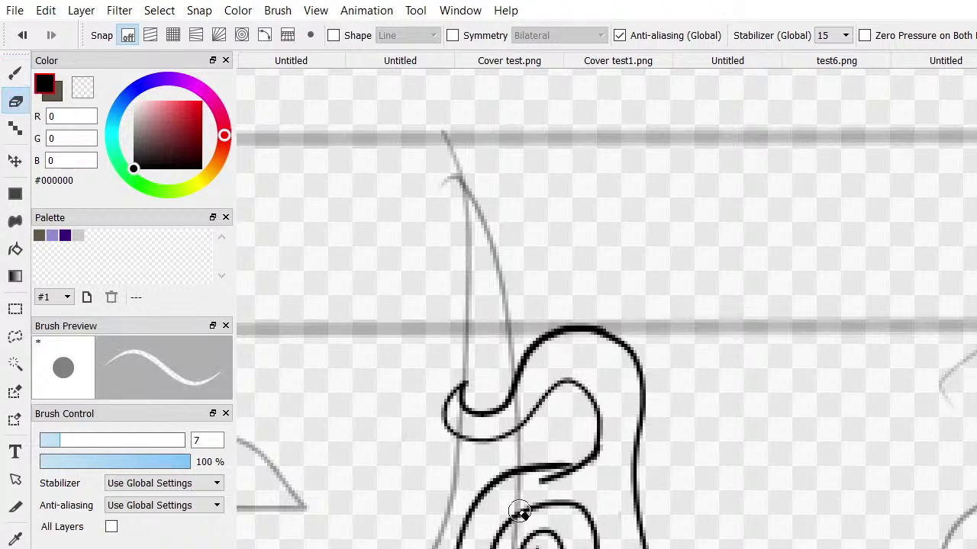
{"action": "left_click_drag", "start_coordinate": [567, 489], "coordinate": [554, 477]}
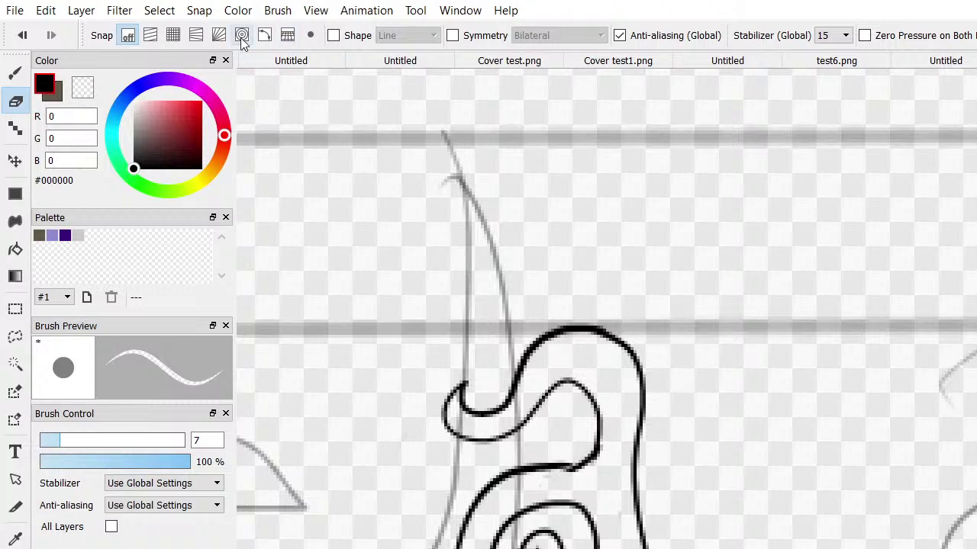
{"action": "left_click", "coordinate": [15, 72]}
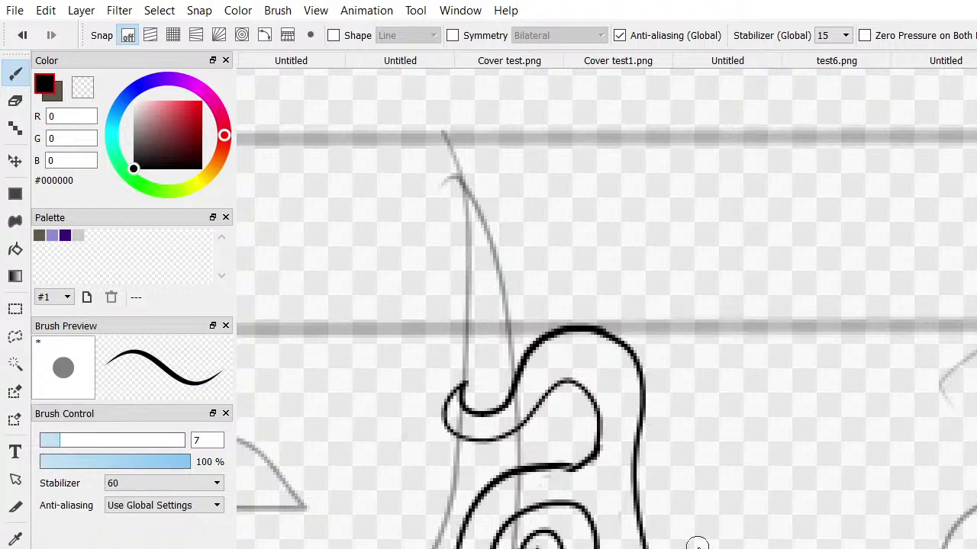
{"action": "left_click_drag", "start_coordinate": [696, 544], "coordinate": [683, 506]}
{"action": "left_click_drag", "start_coordinate": [723, 545], "coordinate": [698, 440]}
{"action": "key", "text": "ctrl+z"}
{"action": "mouse_move", "coordinate": [707, 319]}
{"action": "left_mouse_down"}
{"action": "mouse_move", "coordinate": [729, 383]}
{"action": "mouse_move", "coordinate": [732, 439]}
{"action": "mouse_move", "coordinate": [717, 547]}
{"action": "left_mouse_up"}
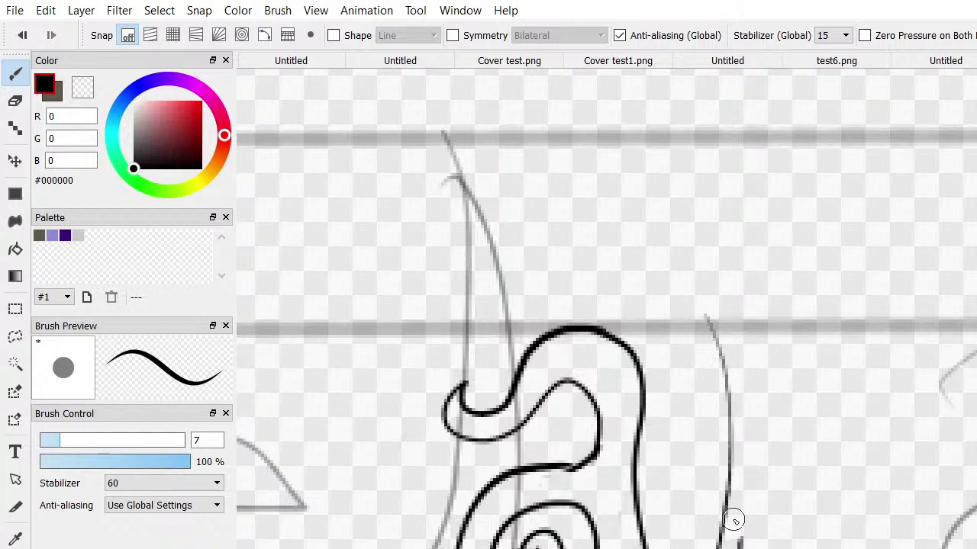
{"action": "key", "text": "ctrl+z"}
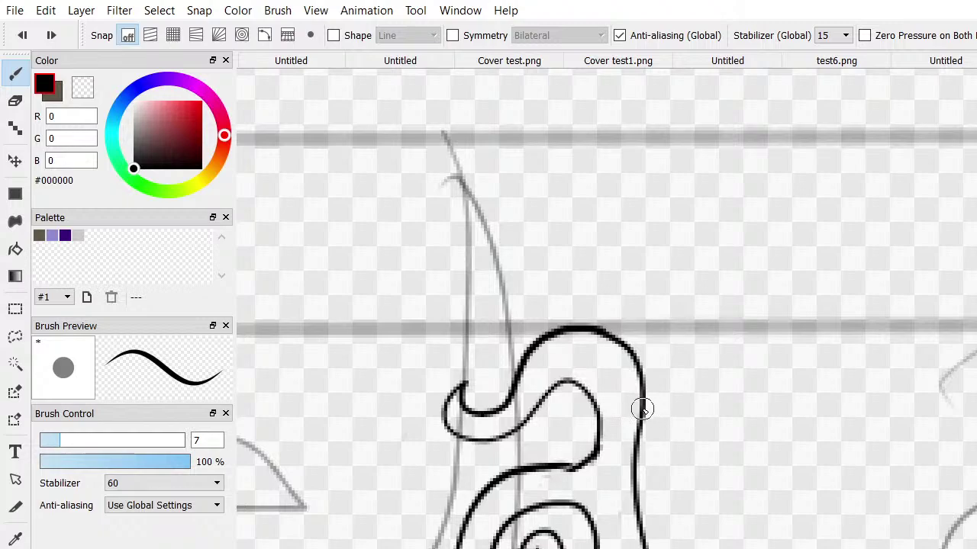
Erase the a's outer stem edge below the arch, redraw it as a straighter line, and touch up the join
{"action": "mouse_move", "coordinate": [643, 425]}
{"action": "left_mouse_down"}
{"action": "mouse_move", "coordinate": [650, 482]}
{"action": "mouse_move", "coordinate": [652, 452]}
{"action": "mouse_move", "coordinate": [633, 405]}
{"action": "mouse_move", "coordinate": [642, 410]}
{"action": "mouse_move", "coordinate": [652, 523]}
{"action": "left_mouse_up"}
{"action": "key", "text": "ctrl+z"}
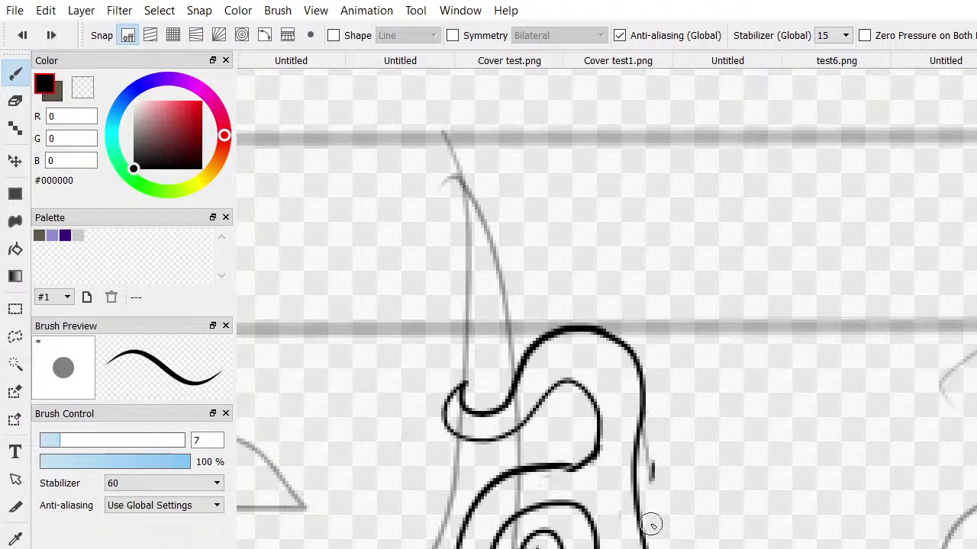
{"action": "left_click", "coordinate": [16, 99]}
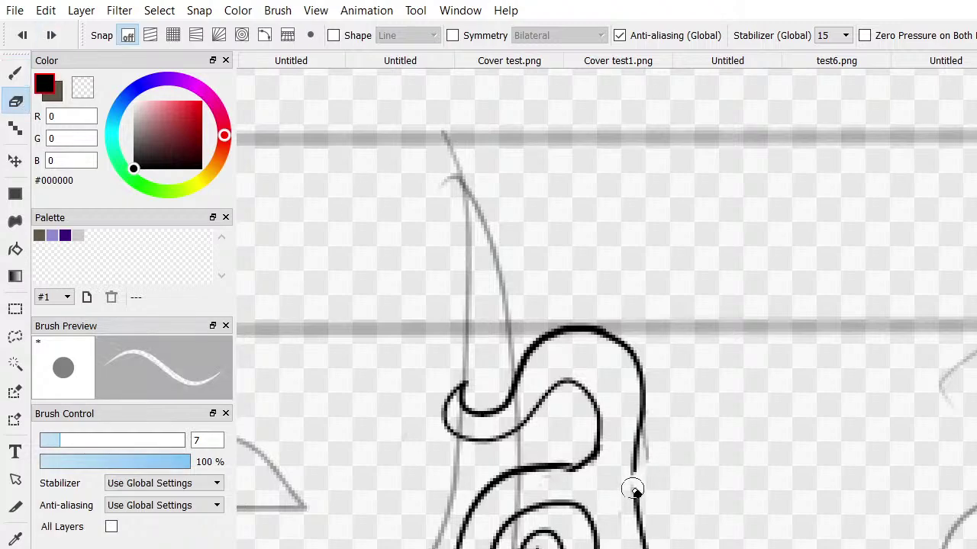
{"action": "mouse_move", "coordinate": [637, 516]}
{"action": "left_mouse_down"}
{"action": "mouse_move", "coordinate": [640, 546]}
{"action": "mouse_move", "coordinate": [627, 458]}
{"action": "mouse_move", "coordinate": [650, 442]}
{"action": "mouse_move", "coordinate": [631, 423]}
{"action": "mouse_move", "coordinate": [669, 429]}
{"action": "left_mouse_up"}
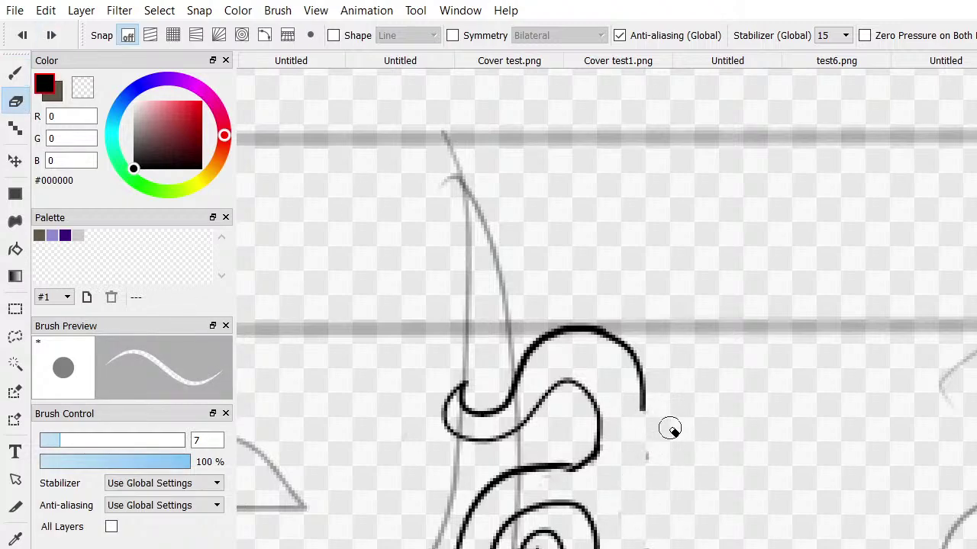
{"action": "left_click", "coordinate": [15, 73]}
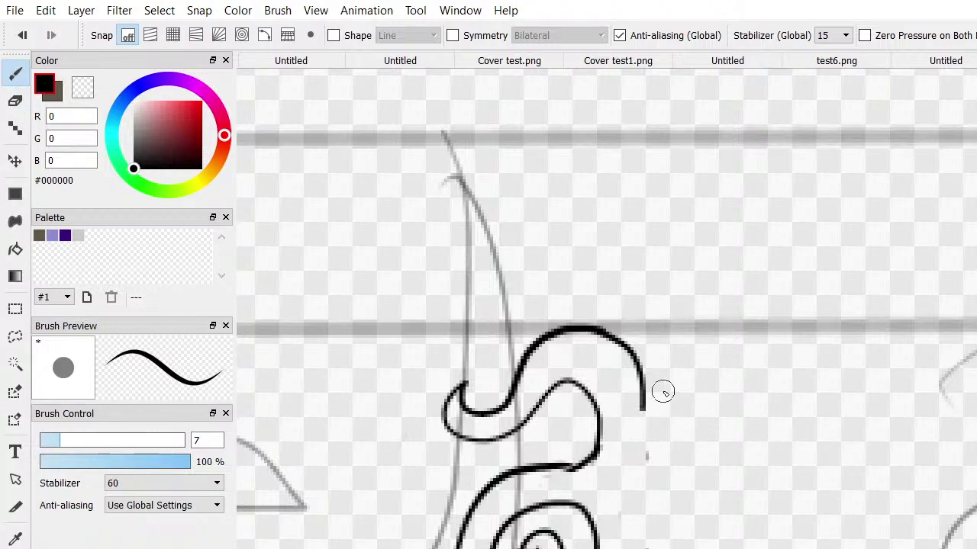
{"action": "left_click_drag", "start_coordinate": [646, 401], "coordinate": [645, 540]}
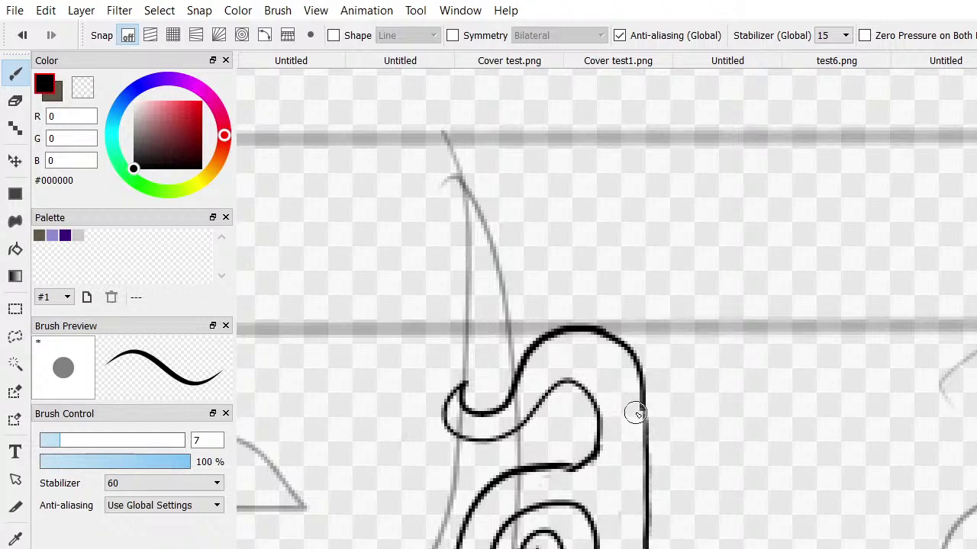
{"action": "left_click_drag", "start_coordinate": [640, 405], "coordinate": [637, 428]}
{"action": "left_click_drag", "start_coordinate": [645, 427], "coordinate": [645, 408]}
Ink the lower part of the n's outer stem edge, close to the right side of the a
{"action": "left_click_drag", "start_coordinate": [700, 540], "coordinate": [682, 494]}
{"action": "key", "text": "ctrl+z"}
{"action": "mouse_move", "coordinate": [705, 547]}
{"action": "left_mouse_down"}
{"action": "mouse_move", "coordinate": [710, 472]}
{"action": "mouse_move", "coordinate": [712, 494]}
{"action": "mouse_move", "coordinate": [689, 381]}
{"action": "left_mouse_up"}
{"action": "key", "text": "ctrl+z"}
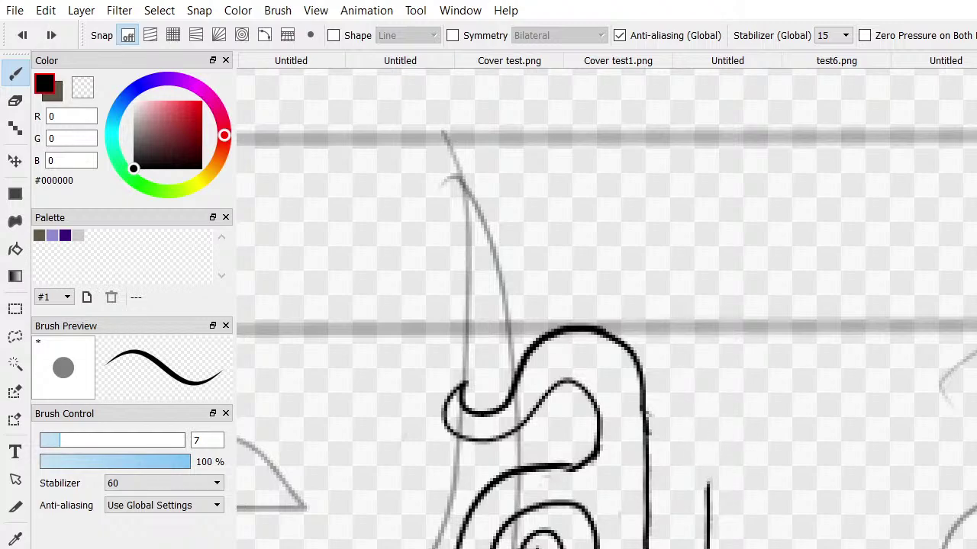
{"action": "left_click_drag", "start_coordinate": [709, 484], "coordinate": [708, 419]}
{"action": "key", "text": "ctrl+z"}
{"action": "mouse_move", "coordinate": [700, 488]}
{"action": "left_mouse_down"}
{"action": "mouse_move", "coordinate": [705, 388]}
{"action": "mouse_move", "coordinate": [684, 325]}
{"action": "left_mouse_up"}
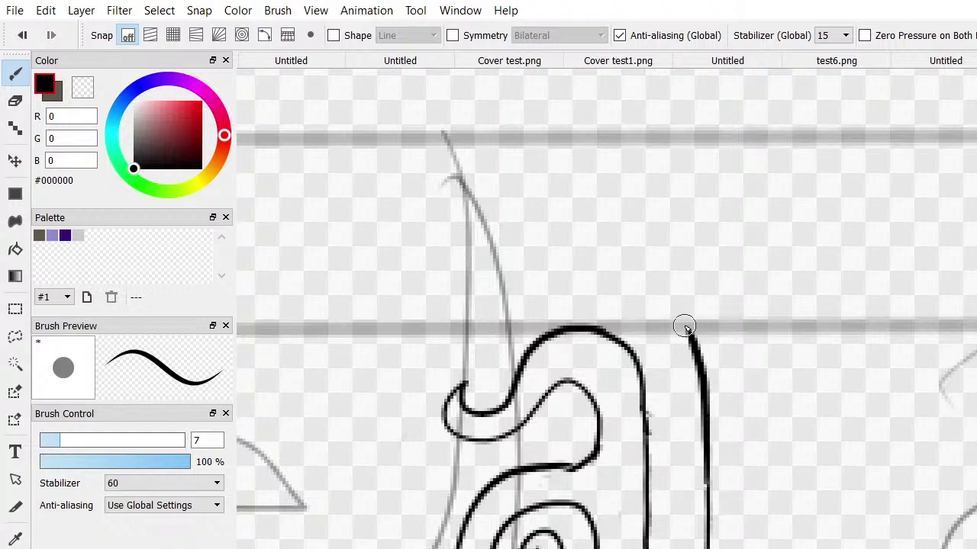
{"action": "key", "text": "ctrl+z"}
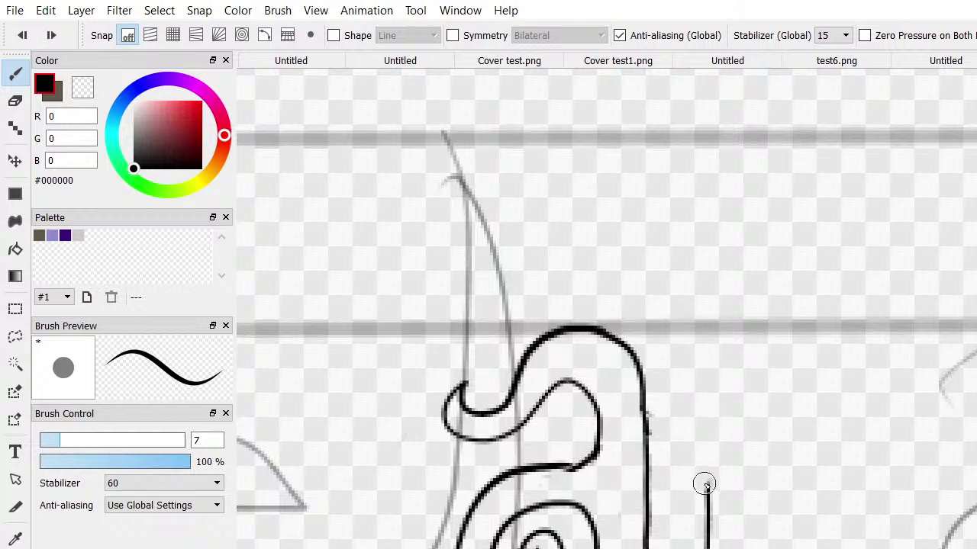
{"action": "mouse_move", "coordinate": [704, 481]}
{"action": "left_mouse_down"}
{"action": "mouse_move", "coordinate": [710, 400]}
{"action": "mouse_move", "coordinate": [697, 327]}
{"action": "left_mouse_up"}
{"action": "key", "text": "ctrl+z"}
{"action": "mouse_move", "coordinate": [706, 490]}
{"action": "left_mouse_down"}
{"action": "mouse_move", "coordinate": [709, 431]}
{"action": "mouse_move", "coordinate": [694, 378]}
{"action": "left_mouse_up"}
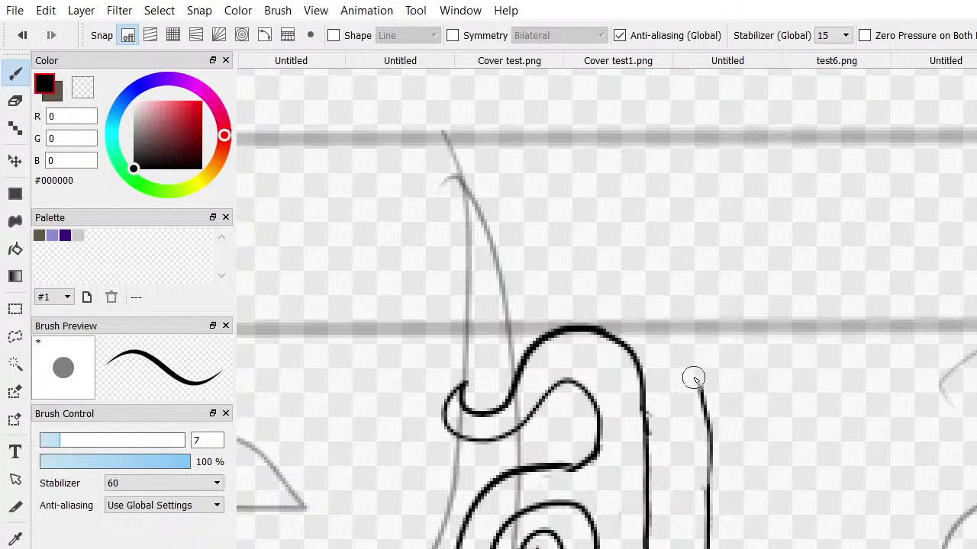
{"action": "key", "text": "ctrl+z"}
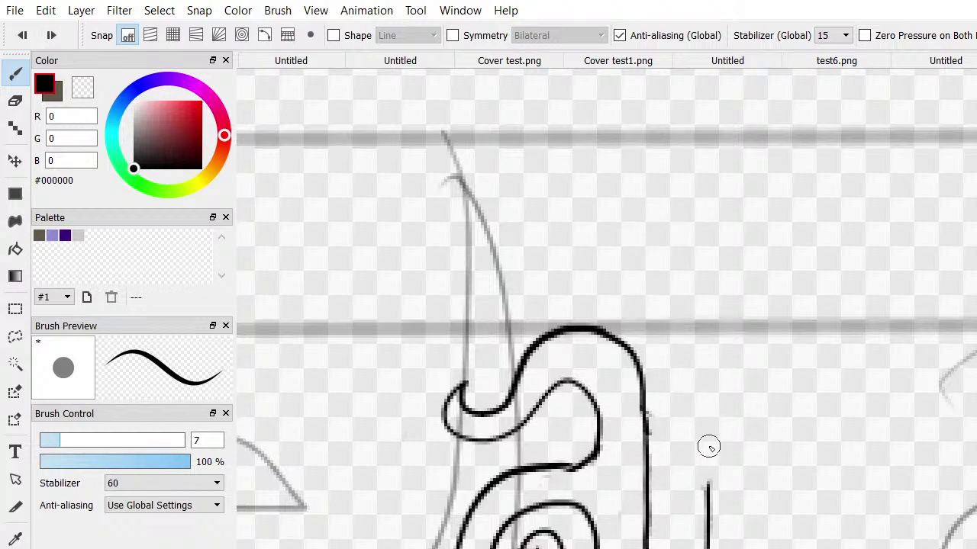
{"action": "mouse_move", "coordinate": [702, 490]}
{"action": "left_mouse_down"}
{"action": "mouse_move", "coordinate": [709, 399]}
{"action": "mouse_move", "coordinate": [683, 386]}
{"action": "left_mouse_up"}
{"action": "key", "text": "ctrl+z"}
Ink the n's upper stem edge with a pointed serif at the second guide line and its outer arch, erasing the stray inner stub
{"action": "mouse_move", "coordinate": [707, 482]}
{"action": "left_mouse_down"}
{"action": "mouse_move", "coordinate": [704, 400]}
{"action": "mouse_move", "coordinate": [681, 328]}
{"action": "mouse_move", "coordinate": [720, 340]}
{"action": "mouse_move", "coordinate": [750, 406]}
{"action": "left_mouse_up"}
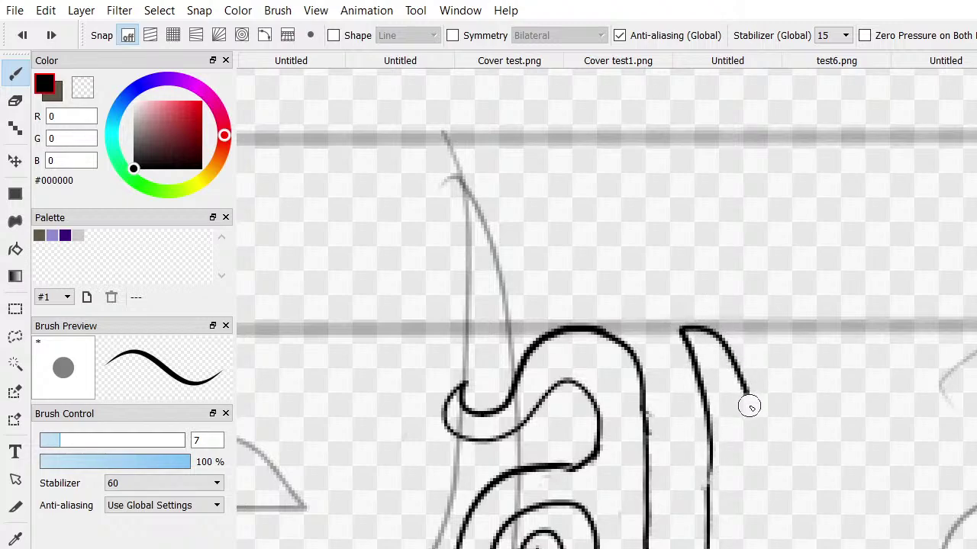
{"action": "mouse_move", "coordinate": [736, 372]}
{"action": "left_mouse_down"}
{"action": "mouse_move", "coordinate": [771, 359]}
{"action": "mouse_move", "coordinate": [806, 365]}
{"action": "mouse_move", "coordinate": [849, 399]}
{"action": "mouse_move", "coordinate": [872, 435]}
{"action": "mouse_move", "coordinate": [880, 548]}
{"action": "left_mouse_up"}
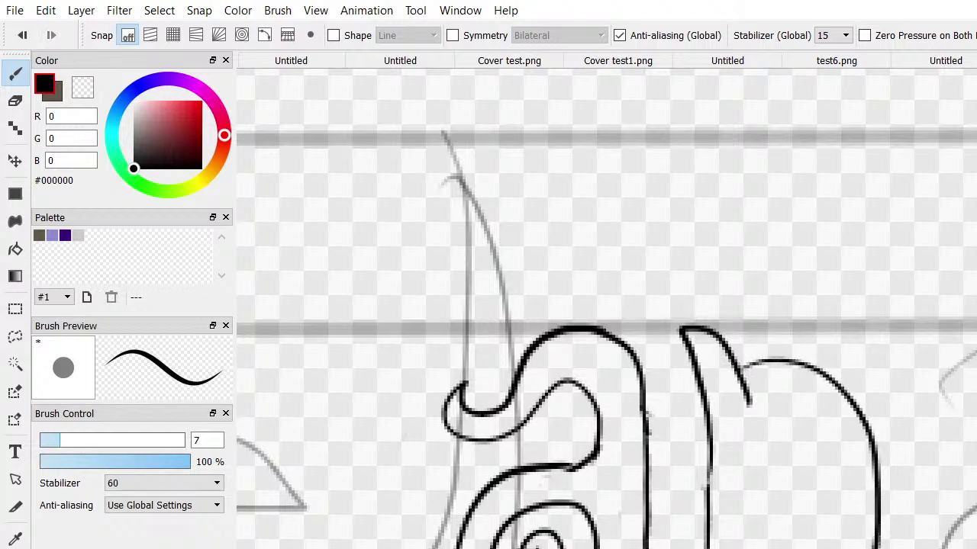
{"action": "left_click_drag", "start_coordinate": [814, 548], "coordinate": [809, 519]}
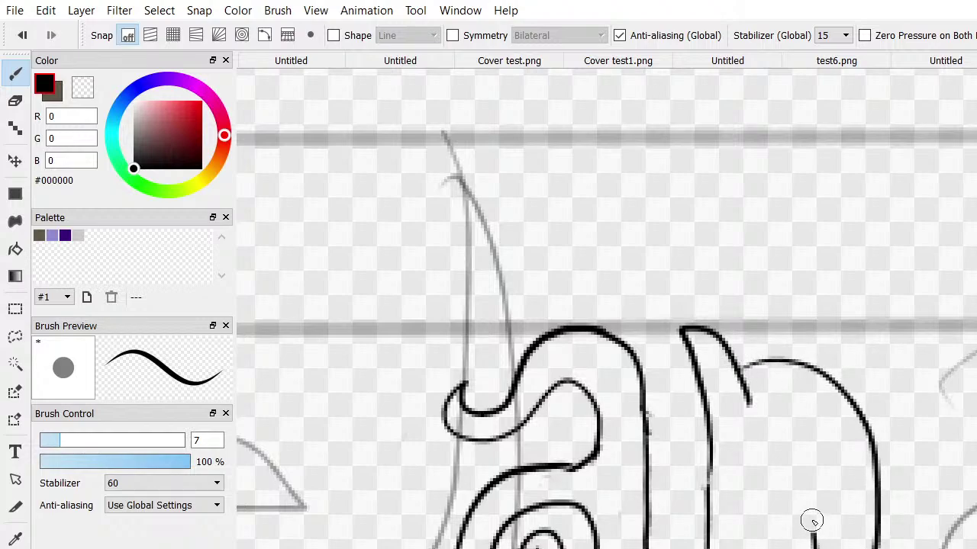
{"action": "left_click", "coordinate": [15, 101]}
{"action": "mouse_move", "coordinate": [810, 519]}
{"action": "left_mouse_down"}
{"action": "mouse_move", "coordinate": [811, 545]}
{"action": "mouse_move", "coordinate": [818, 518]}
{"action": "mouse_move", "coordinate": [806, 496]}
{"action": "mouse_move", "coordinate": [814, 534]}
{"action": "left_mouse_up"}
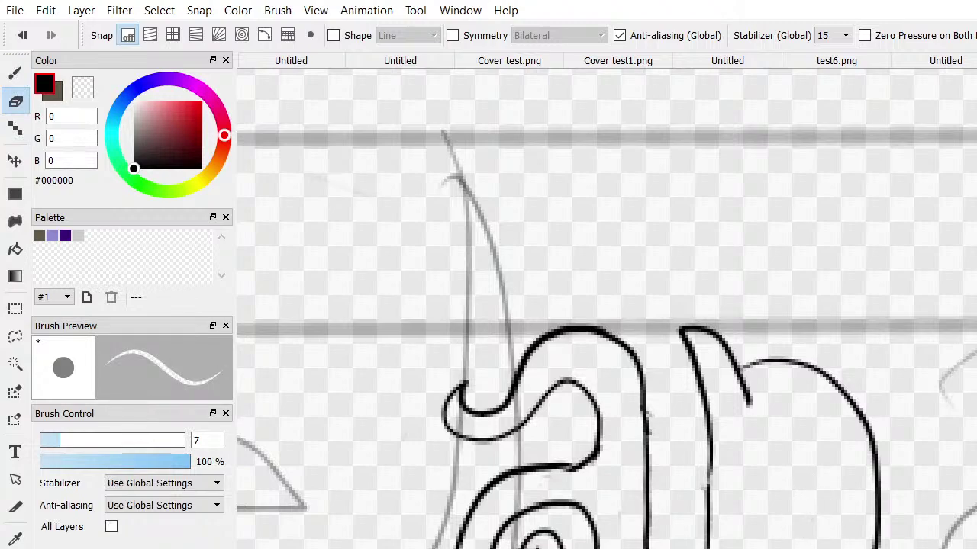
{"action": "left_click", "coordinate": [15, 72]}
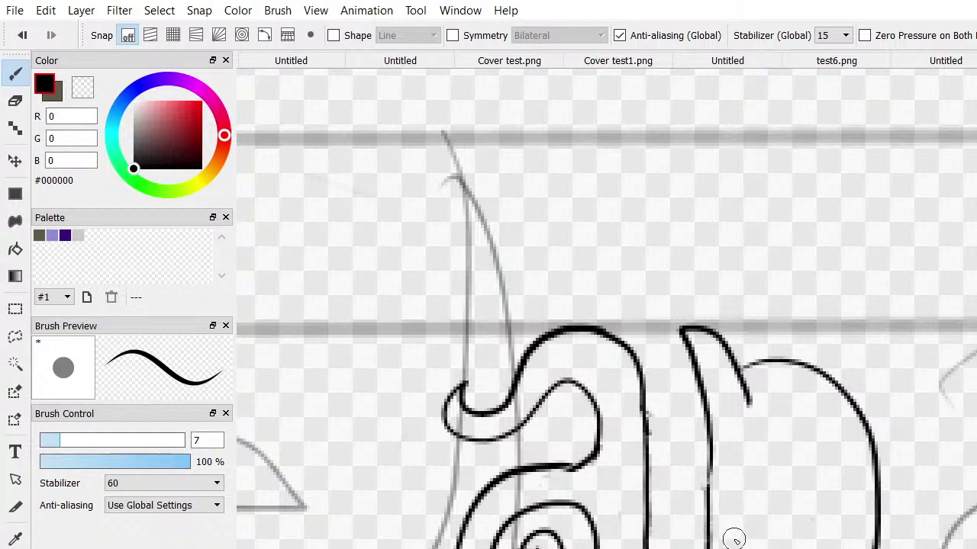
{"action": "mouse_move", "coordinate": [734, 540]}
{"action": "left_mouse_down"}
{"action": "mouse_move", "coordinate": [728, 424]}
{"action": "mouse_move", "coordinate": [756, 403]}
{"action": "mouse_move", "coordinate": [790, 410]}
{"action": "mouse_move", "coordinate": [819, 446]}
{"action": "mouse_move", "coordinate": [824, 548]}
{"action": "left_mouse_up"}
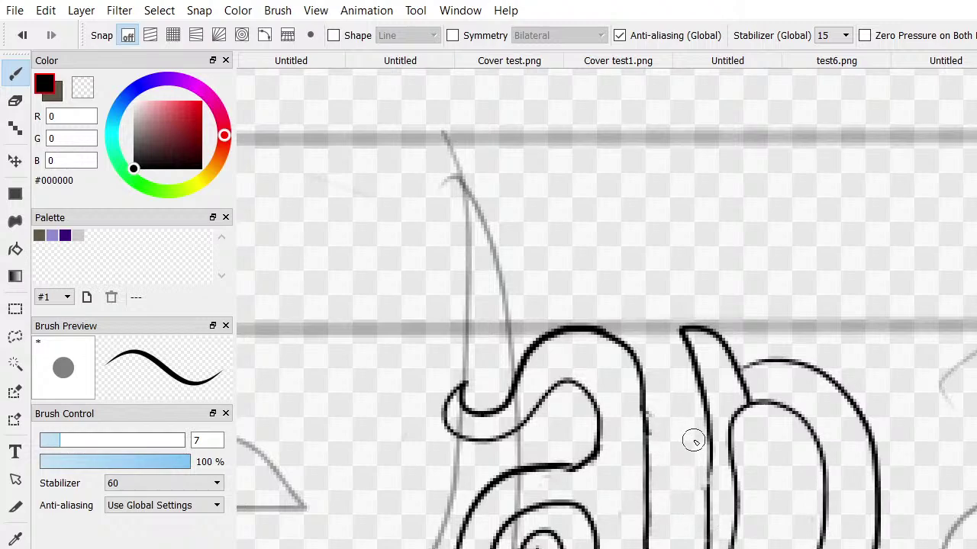
{"action": "key", "text": "ctrl+z"}
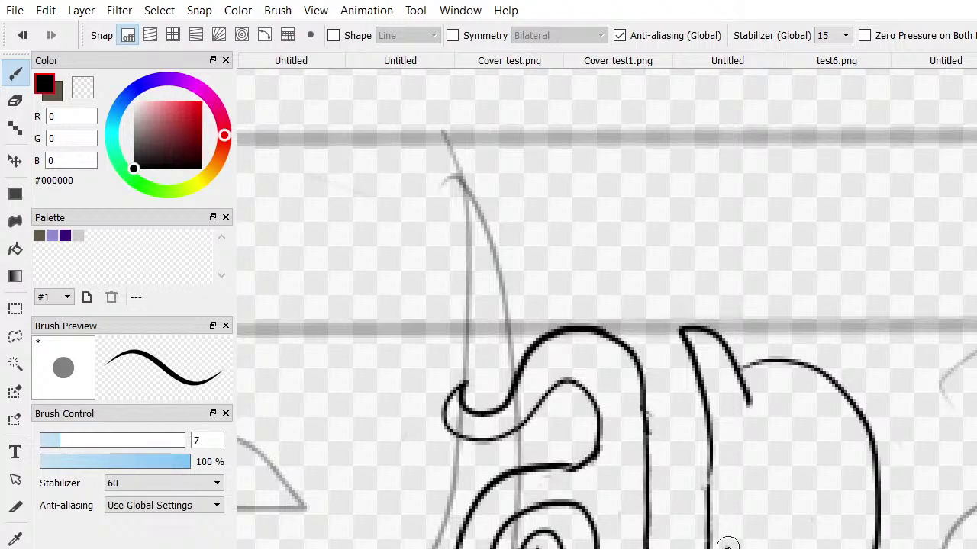
{"action": "mouse_move", "coordinate": [727, 545]}
{"action": "left_mouse_down"}
{"action": "mouse_move", "coordinate": [734, 488]}
{"action": "mouse_move", "coordinate": [725, 399]}
{"action": "mouse_move", "coordinate": [790, 386]}
{"action": "mouse_move", "coordinate": [824, 408]}
{"action": "mouse_move", "coordinate": [851, 463]}
{"action": "mouse_move", "coordinate": [862, 492]}
{"action": "mouse_move", "coordinate": [855, 547]}
{"action": "left_mouse_up"}
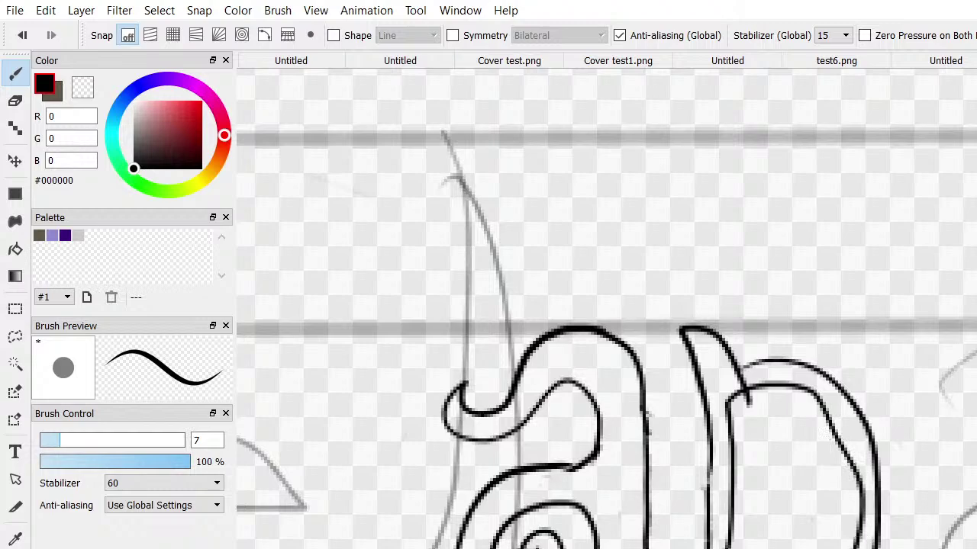
{"action": "key", "text": "ctrl+z"}
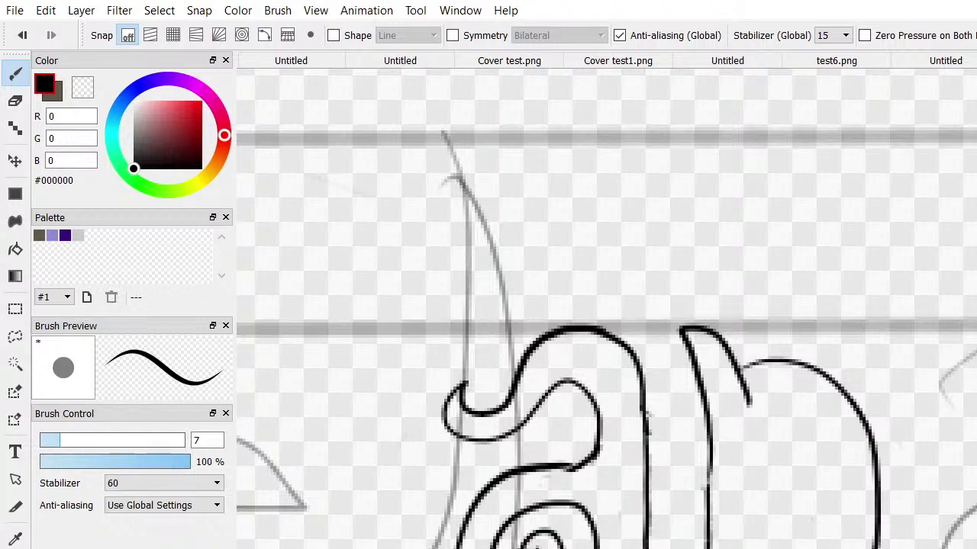
Ink the n's inner outline, then erase its arched top and the overlapping tip of the serif
{"action": "mouse_move", "coordinate": [737, 548]}
{"action": "left_mouse_down"}
{"action": "mouse_move", "coordinate": [740, 400]}
{"action": "mouse_move", "coordinate": [763, 387]}
{"action": "mouse_move", "coordinate": [801, 391]}
{"action": "mouse_move", "coordinate": [829, 410]}
{"action": "mouse_move", "coordinate": [844, 439]}
{"action": "mouse_move", "coordinate": [852, 494]}
{"action": "mouse_move", "coordinate": [841, 546]}
{"action": "left_mouse_up"}
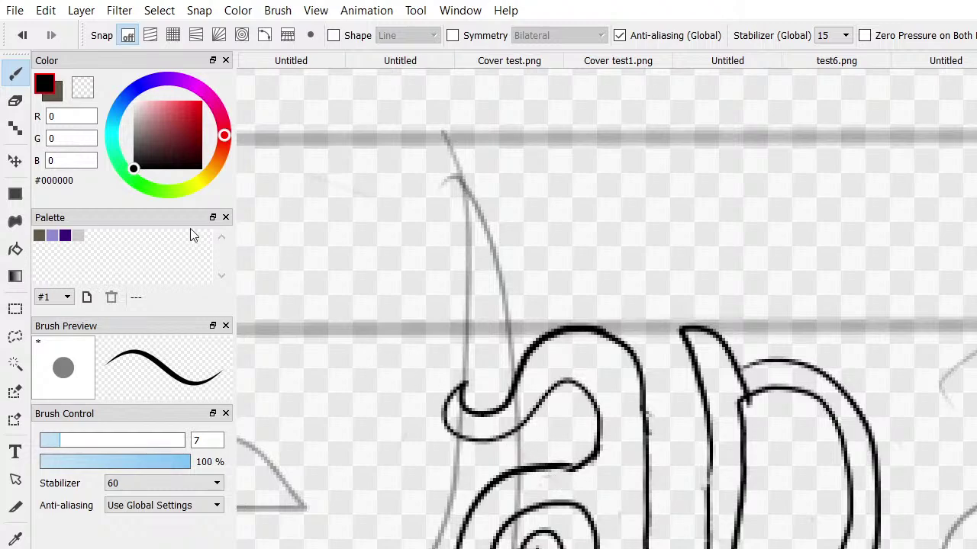
{"action": "key", "text": "e"}
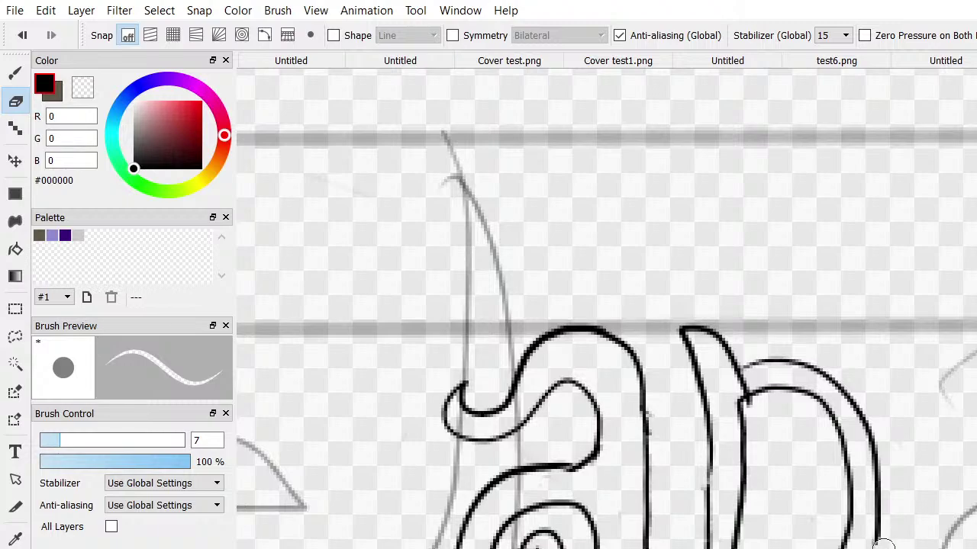
{"action": "mouse_move", "coordinate": [747, 399]}
{"action": "left_mouse_down"}
{"action": "mouse_move", "coordinate": [723, 420]}
{"action": "mouse_move", "coordinate": [785, 379]}
{"action": "mouse_move", "coordinate": [726, 412]}
{"action": "mouse_move", "coordinate": [733, 397]}
{"action": "mouse_move", "coordinate": [814, 376]}
{"action": "mouse_move", "coordinate": [778, 379]}
{"action": "mouse_move", "coordinate": [819, 390]}
{"action": "mouse_move", "coordinate": [776, 392]}
{"action": "mouse_move", "coordinate": [811, 400]}
{"action": "mouse_move", "coordinate": [821, 419]}
{"action": "mouse_move", "coordinate": [786, 384]}
{"action": "mouse_move", "coordinate": [773, 390]}
{"action": "mouse_move", "coordinate": [811, 395]}
{"action": "mouse_move", "coordinate": [796, 393]}
{"action": "mouse_move", "coordinate": [833, 414]}
{"action": "mouse_move", "coordinate": [773, 389]}
{"action": "mouse_move", "coordinate": [739, 437]}
{"action": "mouse_move", "coordinate": [758, 414]}
{"action": "mouse_move", "coordinate": [747, 382]}
{"action": "left_mouse_up"}
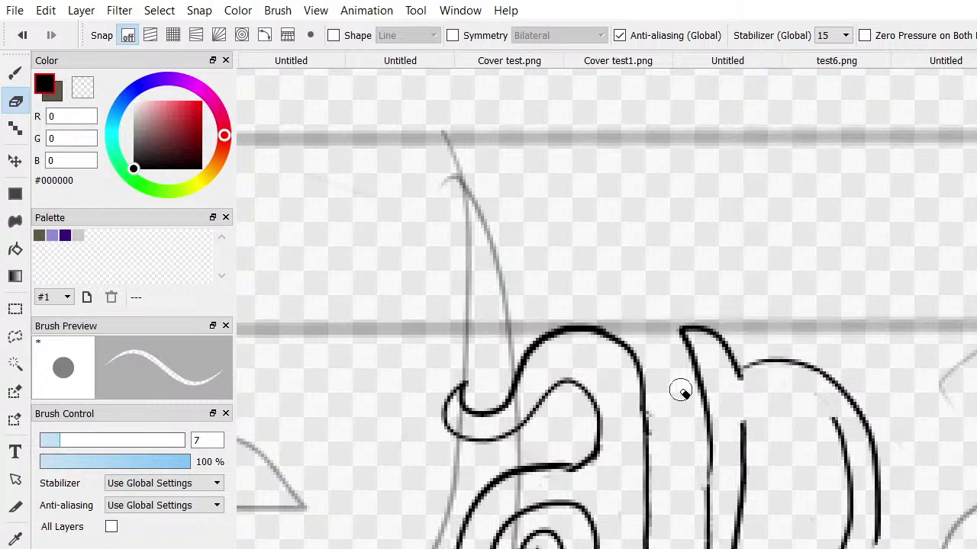
Redraw the top of the n's inner arch slightly lower, joining the two inner stem edges
{"action": "left_click", "coordinate": [14, 74]}
{"action": "mouse_move", "coordinate": [744, 422]}
{"action": "left_mouse_down"}
{"action": "mouse_move", "coordinate": [769, 405]}
{"action": "mouse_move", "coordinate": [817, 405]}
{"action": "mouse_move", "coordinate": [844, 419]}
{"action": "mouse_move", "coordinate": [847, 465]}
{"action": "left_mouse_up"}
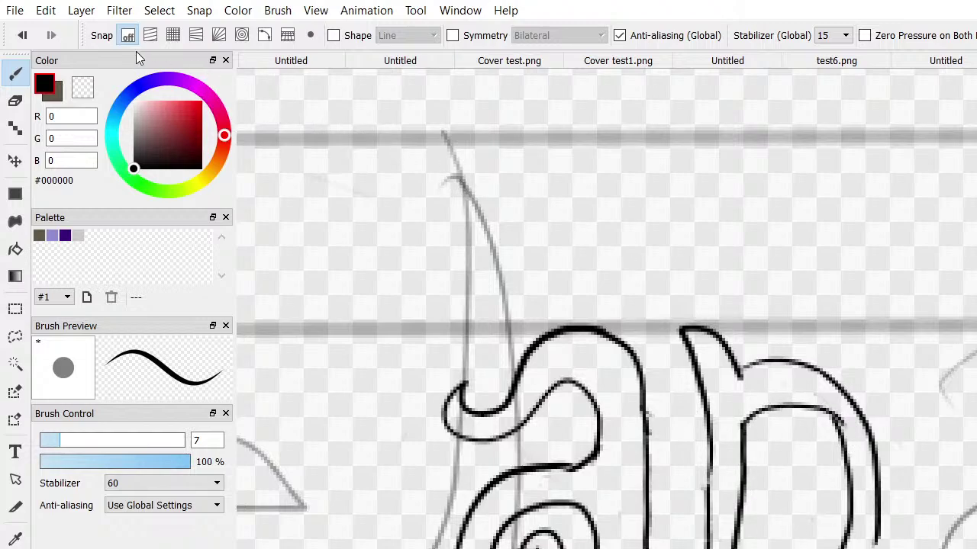
{"action": "left_click", "coordinate": [22, 35]}
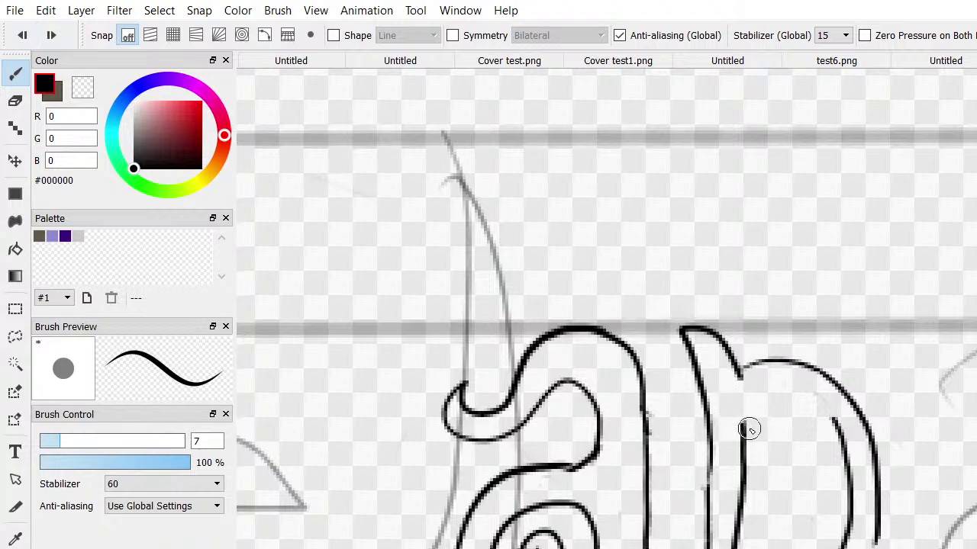
{"action": "mouse_move", "coordinate": [746, 420]}
{"action": "left_mouse_down"}
{"action": "mouse_move", "coordinate": [769, 405]}
{"action": "mouse_move", "coordinate": [814, 410]}
{"action": "mouse_move", "coordinate": [831, 416]}
{"action": "mouse_move", "coordinate": [839, 450]}
{"action": "left_mouse_up"}
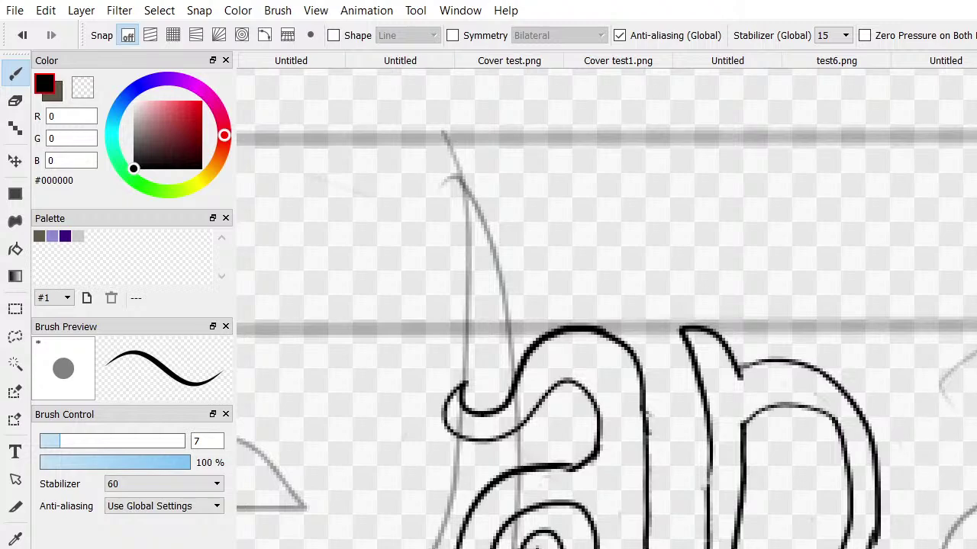
Examine the inked n and the whole Mid-Lan lettering, including the tops of the d and L
{"action": "scroll", "coordinate": [817, 388], "scroll_direction": "up", "scroll_amount": 3}
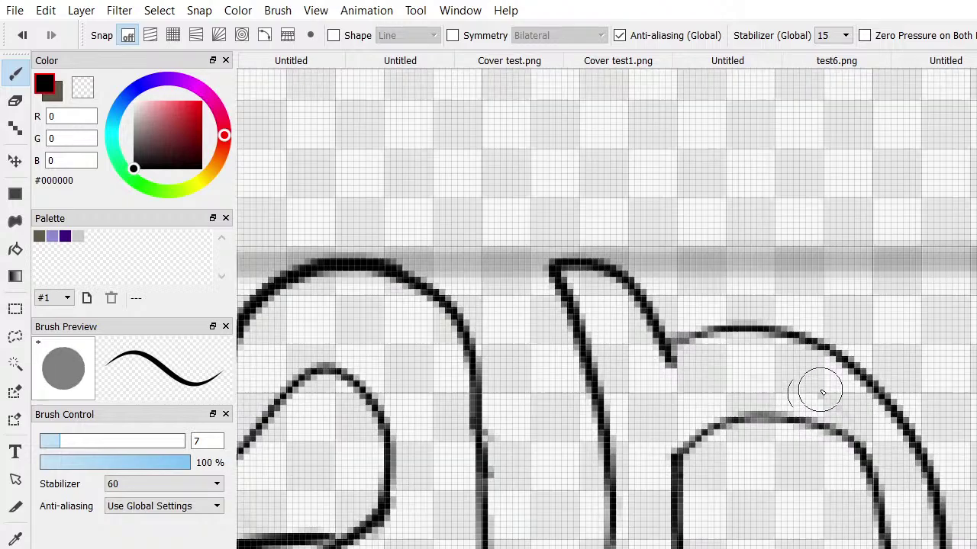
{"action": "scroll", "coordinate": [818, 389], "scroll_direction": "down", "scroll_amount": 4}
{"action": "scroll", "coordinate": [819, 390], "scroll_direction": "down", "scroll_amount": 3}
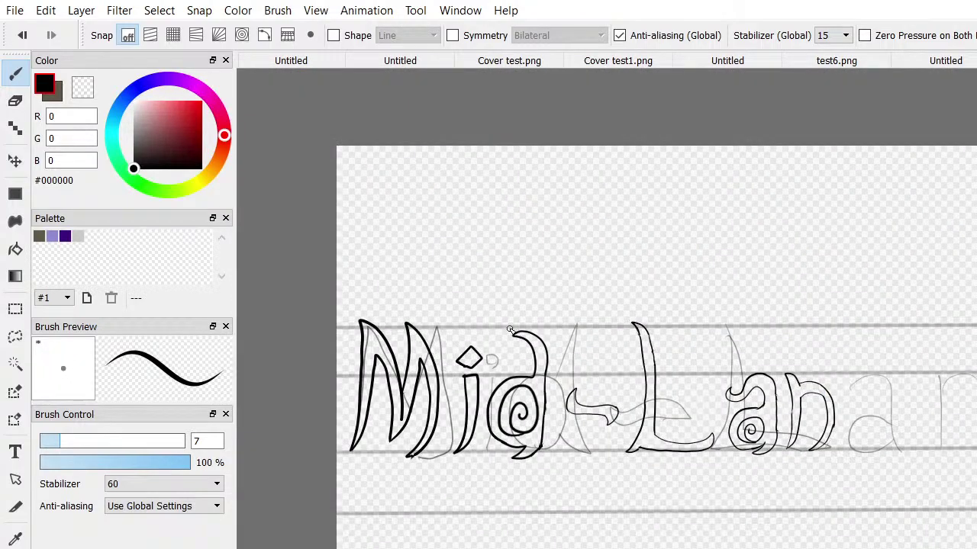
{"action": "scroll", "coordinate": [513, 330], "scroll_direction": "down", "scroll_amount": 1}
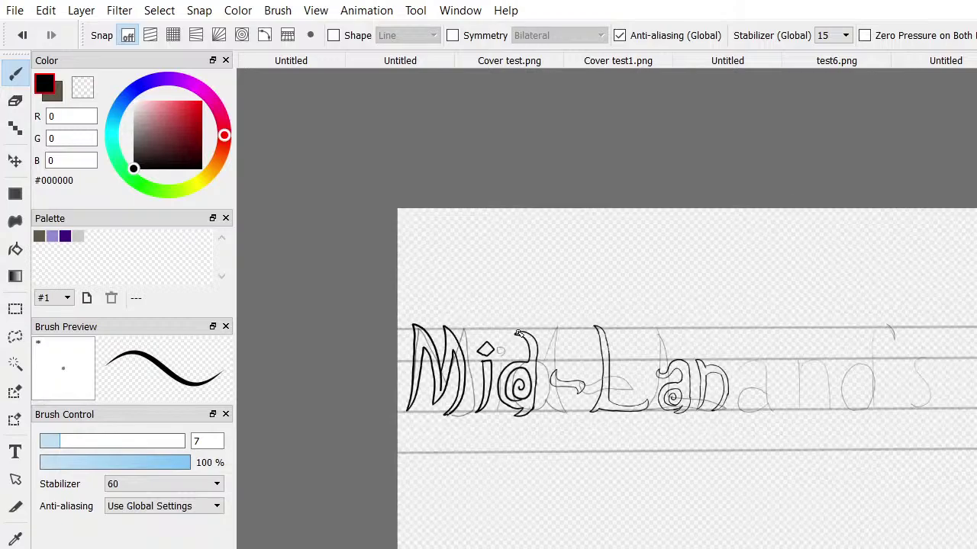
{"action": "scroll", "coordinate": [516, 330], "scroll_direction": "up", "scroll_amount": 3}
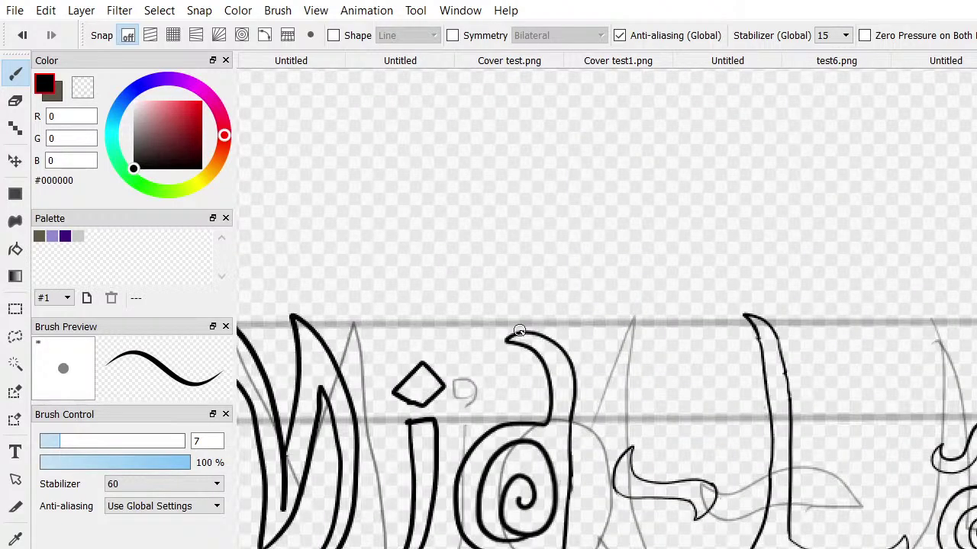
{"action": "scroll", "coordinate": [724, 405], "scroll_direction": "up", "scroll_amount": 2}
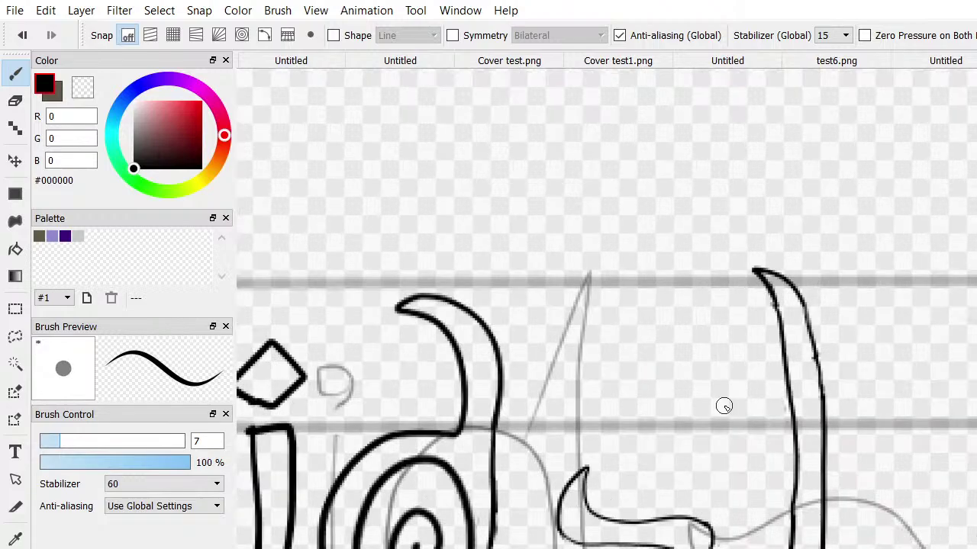
{"action": "scroll", "coordinate": [725, 403], "scroll_direction": "down", "scroll_amount": 4}
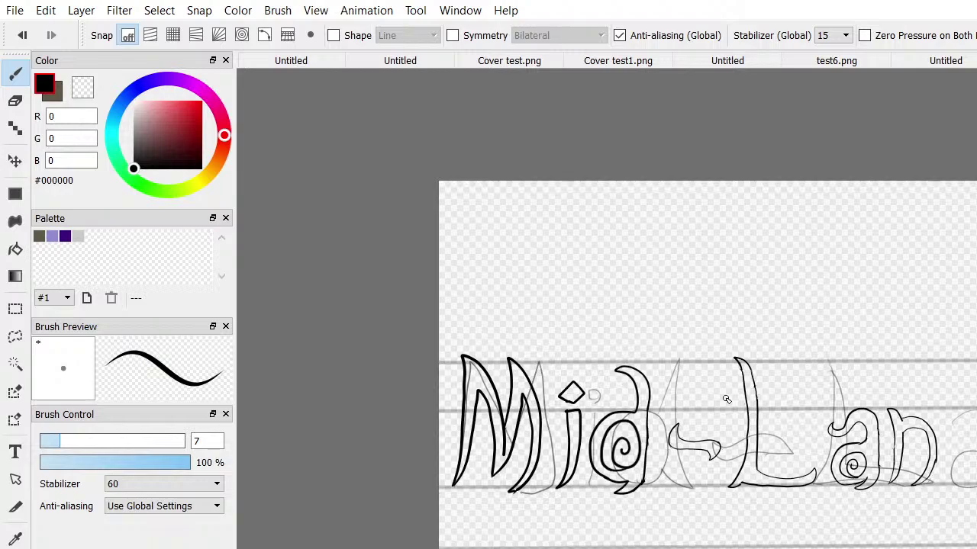
{"action": "scroll", "coordinate": [768, 407], "scroll_direction": "down", "scroll_amount": 1}
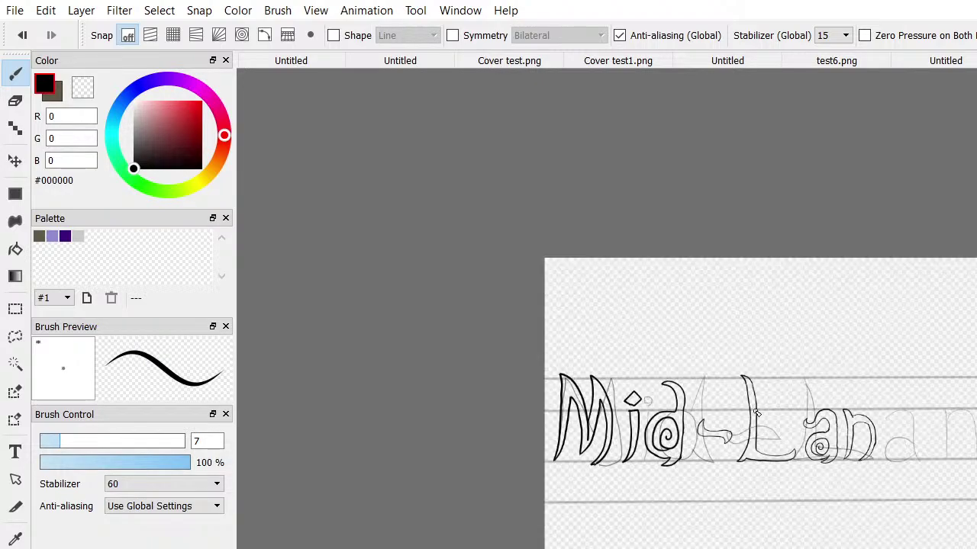
Set the brush size to 15 and try to thicken the L's lower stem edge
{"action": "scroll", "coordinate": [755, 409], "scroll_direction": "up", "scroll_amount": 2}
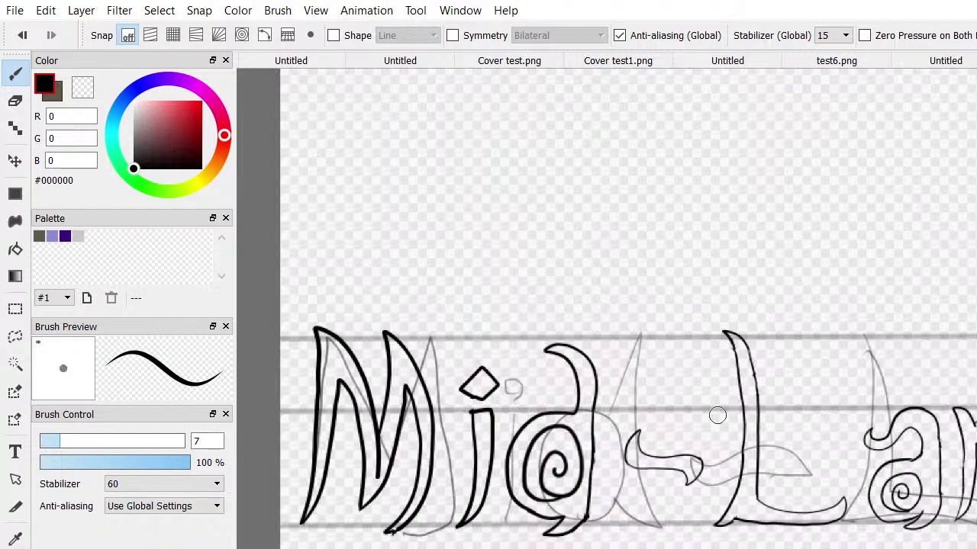
{"action": "scroll", "coordinate": [499, 424], "scroll_direction": "up", "scroll_amount": 1}
{"action": "scroll", "coordinate": [717, 415], "scroll_direction": "down", "scroll_amount": 1}
{"action": "key", "text": "]"}
{"action": "scroll", "coordinate": [715, 526], "scroll_direction": "down", "scroll_amount": 1}
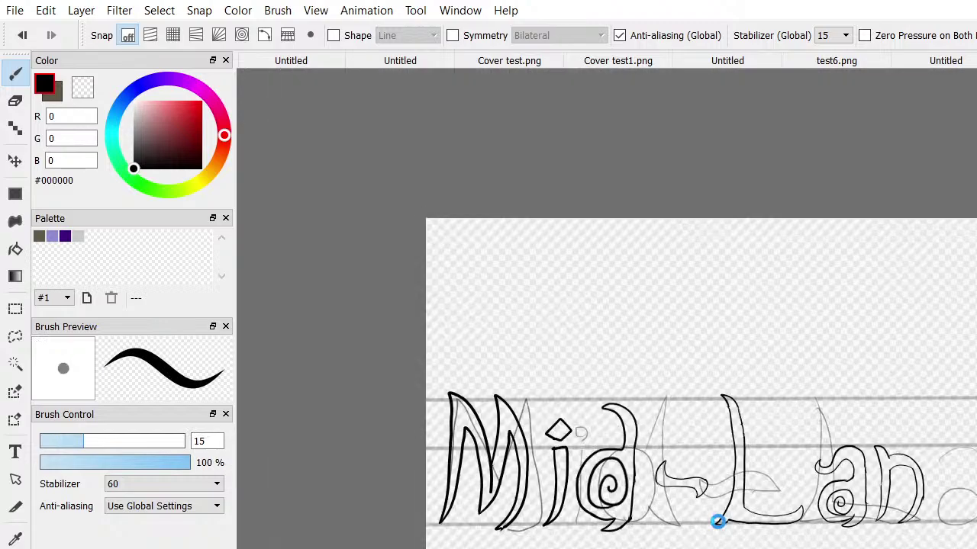
{"action": "scroll", "coordinate": [717, 521], "scroll_direction": "up", "scroll_amount": 2}
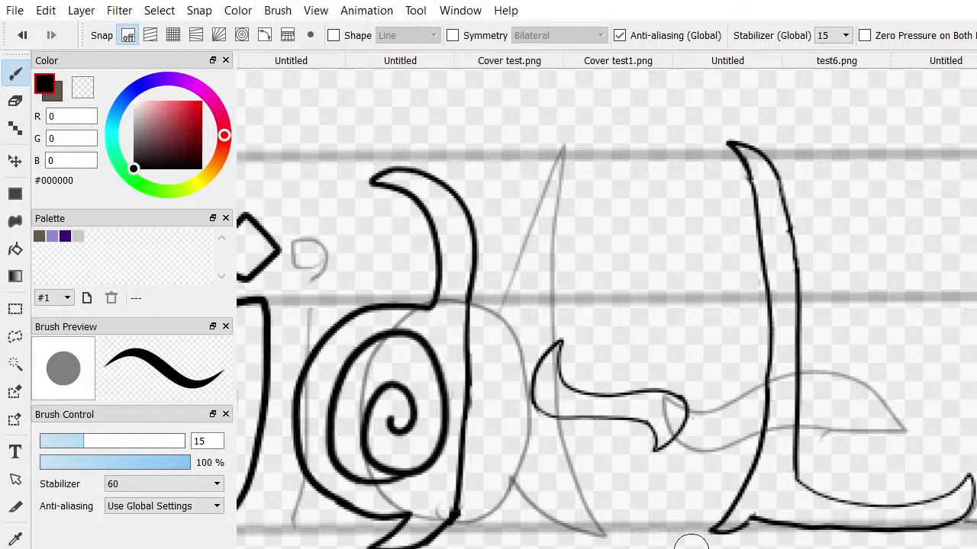
{"action": "mouse_move", "coordinate": [713, 528]}
{"action": "left_mouse_down"}
{"action": "mouse_move", "coordinate": [759, 434]}
{"action": "mouse_move", "coordinate": [766, 353]}
{"action": "left_mouse_up"}
{"action": "key", "text": "ctrl+z"}
{"action": "scroll", "coordinate": [717, 415], "scroll_direction": "up", "scroll_amount": 4}
{"action": "scroll", "coordinate": [915, 512], "scroll_direction": "down", "scroll_amount": 2}
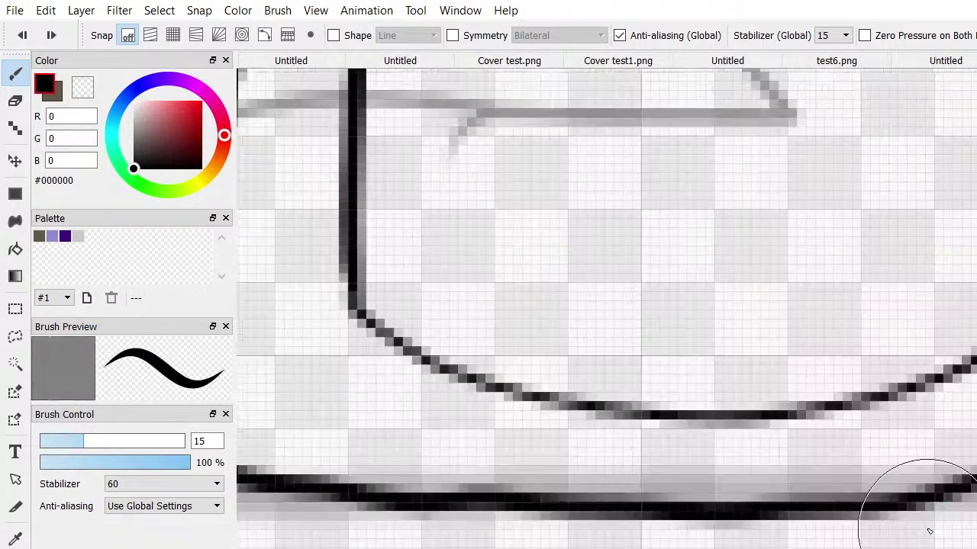
{"action": "scroll", "coordinate": [919, 523], "scroll_direction": "down", "scroll_amount": 5}
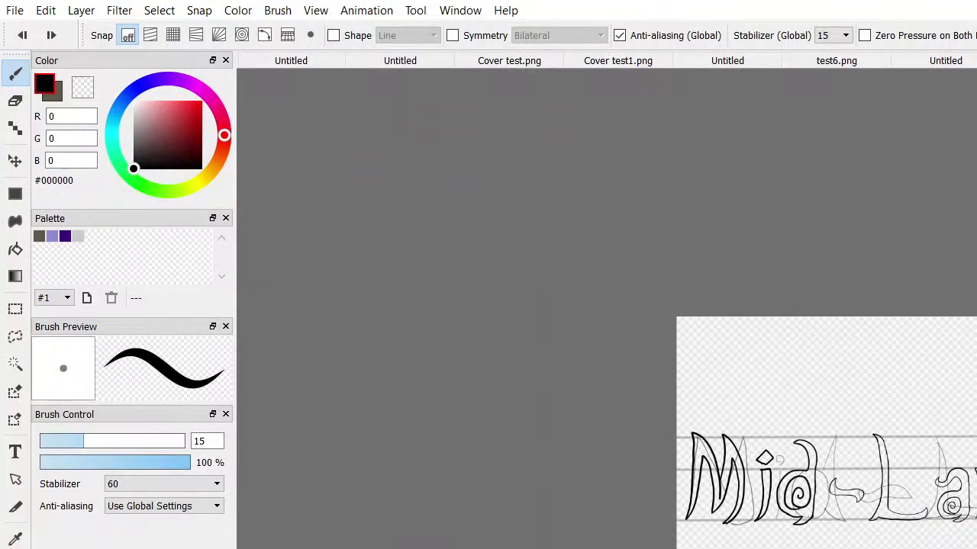
Try to retrace the outer outline of the L's stem with the size 15 brush, undoing the strokes
{"action": "scroll", "coordinate": [724, 371], "scroll_direction": "up", "scroll_amount": 2}
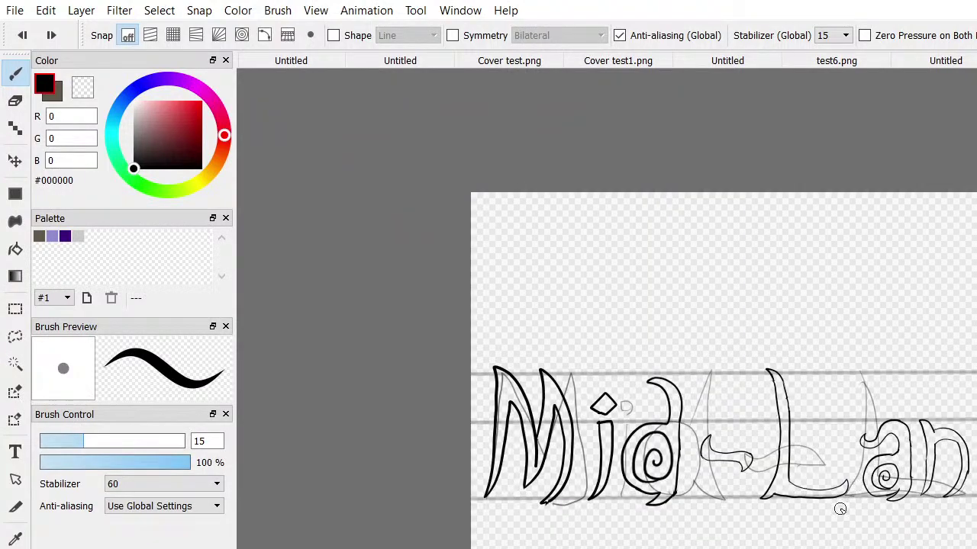
{"action": "scroll", "coordinate": [839, 509], "scroll_direction": "down", "scroll_amount": 2}
{"action": "scroll", "coordinate": [840, 507], "scroll_direction": "up", "scroll_amount": 6}
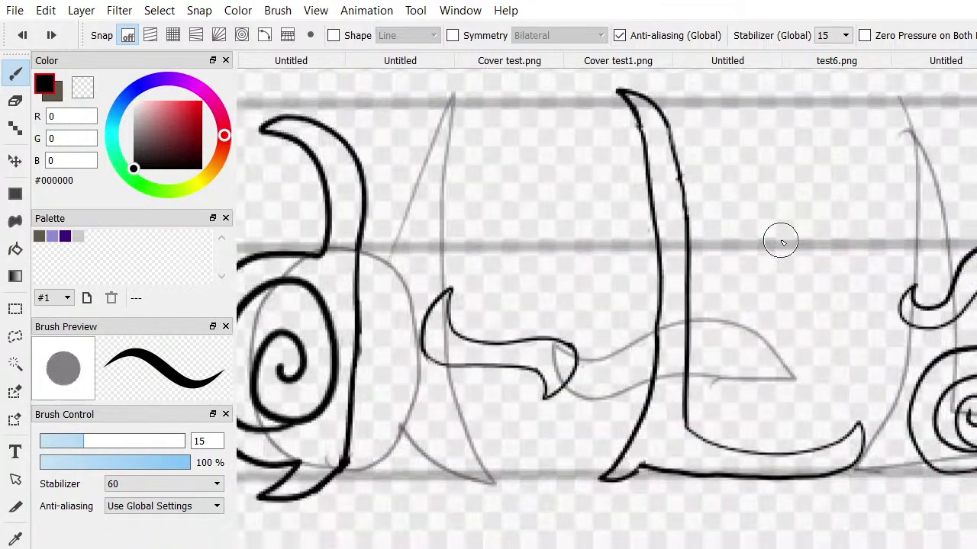
{"action": "mouse_move", "coordinate": [786, 320]}
{"action": "left_mouse_down"}
{"action": "mouse_move", "coordinate": [778, 410]}
{"action": "mouse_move", "coordinate": [747, 450]}
{"action": "left_mouse_up"}
{"action": "key", "text": "ctrl+z"}
{"action": "mouse_move", "coordinate": [603, 479]}
{"action": "left_mouse_down"}
{"action": "mouse_move", "coordinate": [645, 397]}
{"action": "mouse_move", "coordinate": [654, 278]}
{"action": "left_mouse_up"}
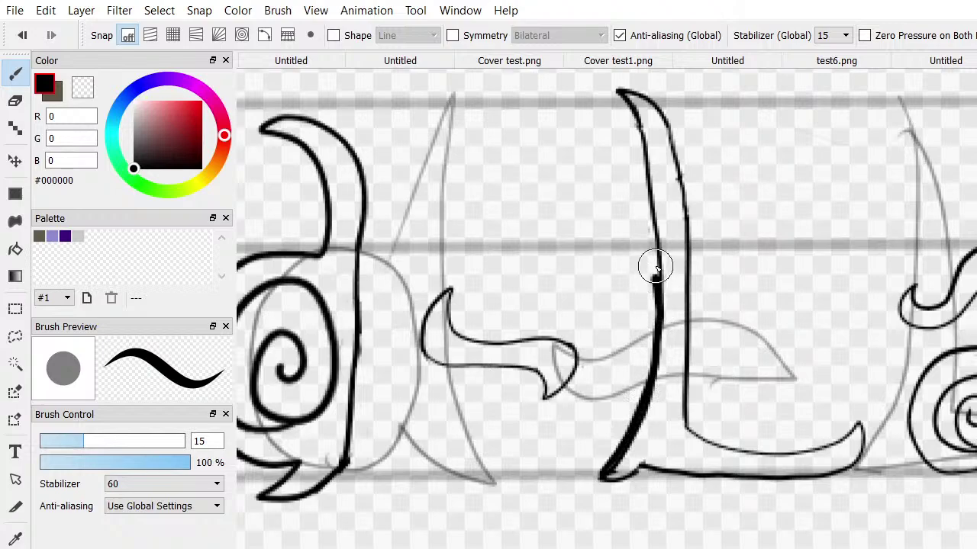
{"action": "scroll", "coordinate": [653, 274], "scroll_direction": "up", "scroll_amount": 1}
{"action": "scroll", "coordinate": [651, 269], "scroll_direction": "down", "scroll_amount": 2}
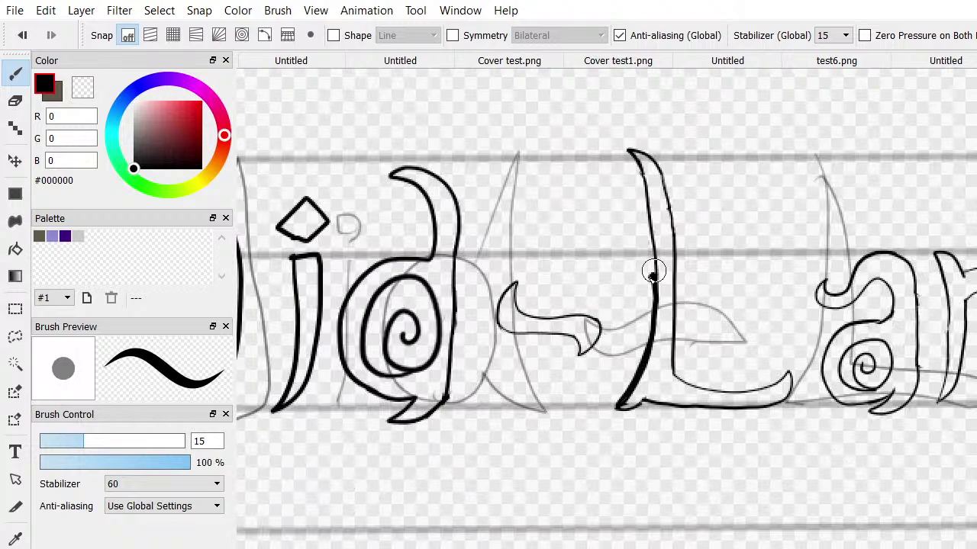
{"action": "mouse_move", "coordinate": [652, 270]}
{"action": "left_mouse_down"}
{"action": "mouse_move", "coordinate": [634, 147]}
{"action": "mouse_move", "coordinate": [661, 152]}
{"action": "left_mouse_up"}
{"action": "left_click_drag", "start_coordinate": [652, 260], "coordinate": [632, 168]}
{"action": "key", "text": "ctrl+z"}
{"action": "left_click_drag", "start_coordinate": [653, 275], "coordinate": [648, 264]}
{"action": "mouse_move", "coordinate": [653, 276]}
{"action": "left_mouse_down"}
{"action": "mouse_move", "coordinate": [628, 147]}
{"action": "mouse_move", "coordinate": [660, 158]}
{"action": "mouse_move", "coordinate": [676, 220]}
{"action": "left_mouse_up"}
{"action": "key", "text": "ctrl+z"}
{"action": "key", "text": "ctrl+z"}
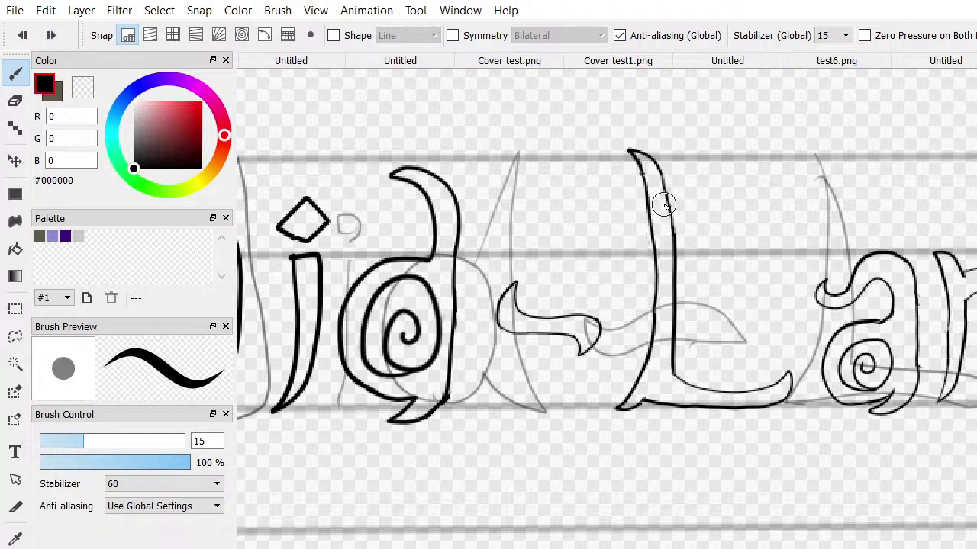
Set the brush size back to 7 and try a short stroke between the L and the a
{"action": "scroll", "coordinate": [663, 204], "scroll_direction": "down", "scroll_amount": 4}
{"action": "scroll", "coordinate": [664, 204], "scroll_direction": "up", "scroll_amount": 4}
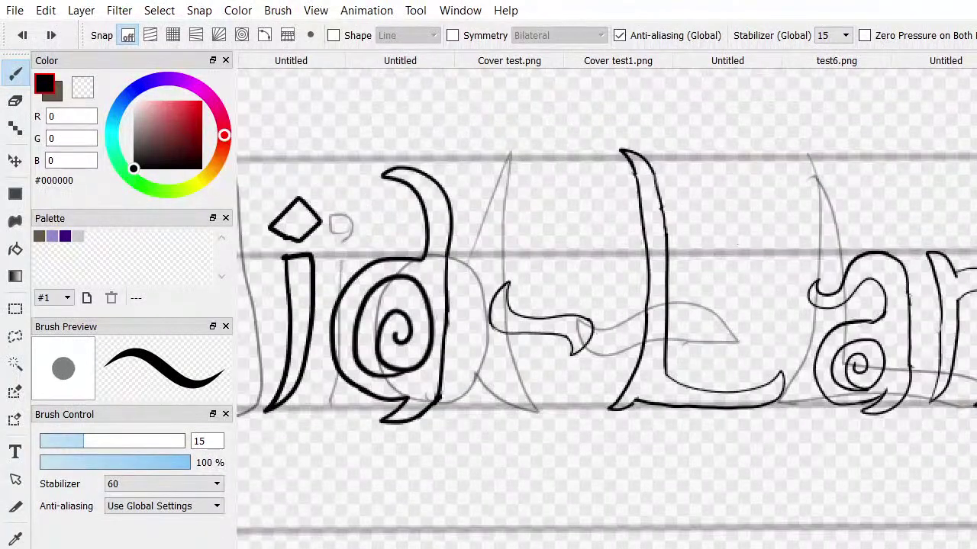
{"action": "key", "text": "bracketleft"}
{"action": "key", "text": "bracketleft"}
{"action": "scroll", "coordinate": [834, 356], "scroll_direction": "down", "scroll_amount": 2}
{"action": "scroll", "coordinate": [827, 338], "scroll_direction": "up", "scroll_amount": 6}
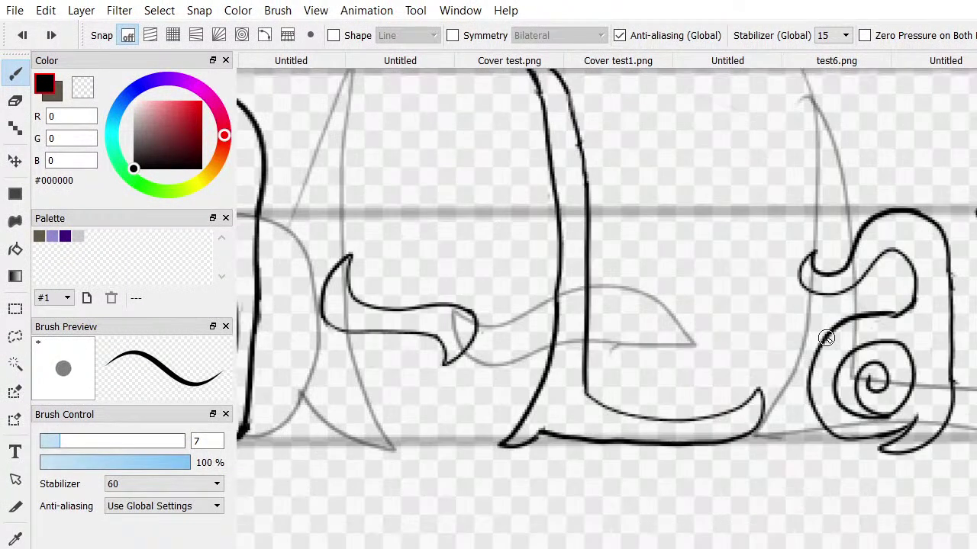
{"action": "left_click_drag", "start_coordinate": [768, 291], "coordinate": [751, 449]}
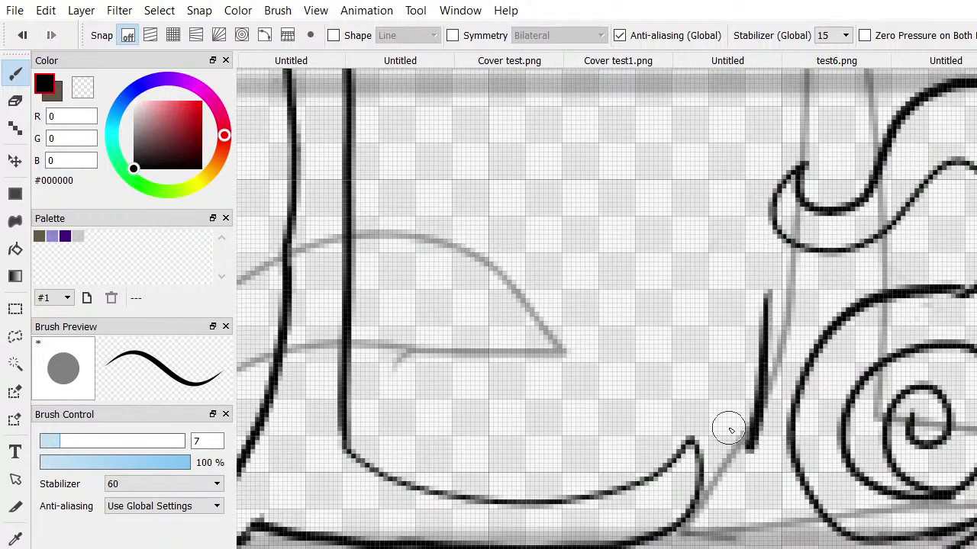
{"action": "key", "text": "ctrl+z"}
{"action": "scroll", "coordinate": [729, 430], "scroll_direction": "up", "scroll_amount": 4}
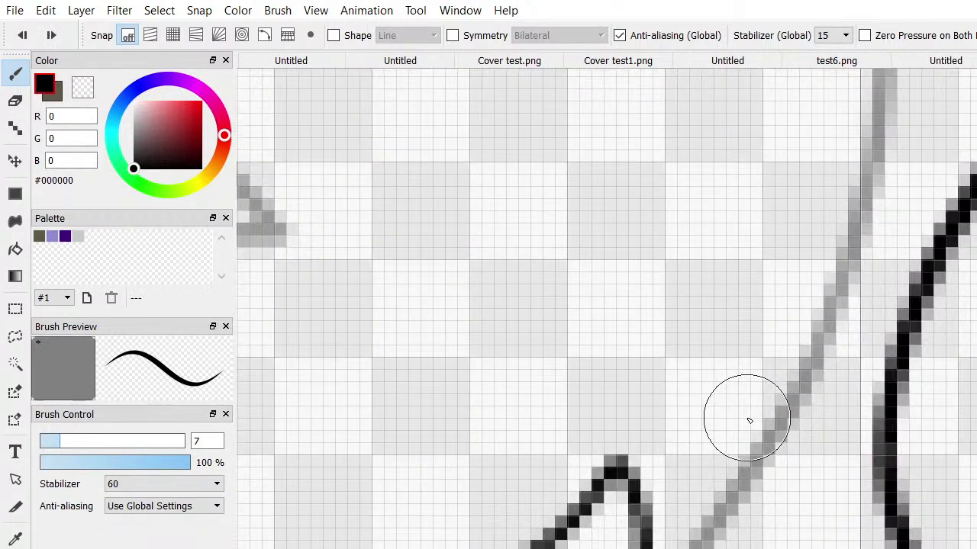
Examine the inked outlines of the letters around the dash and the L against the pencil sketch
{"action": "scroll", "coordinate": [734, 427], "scroll_direction": "down", "scroll_amount": 5}
{"action": "scroll", "coordinate": [734, 426], "scroll_direction": "down", "scroll_amount": 2}
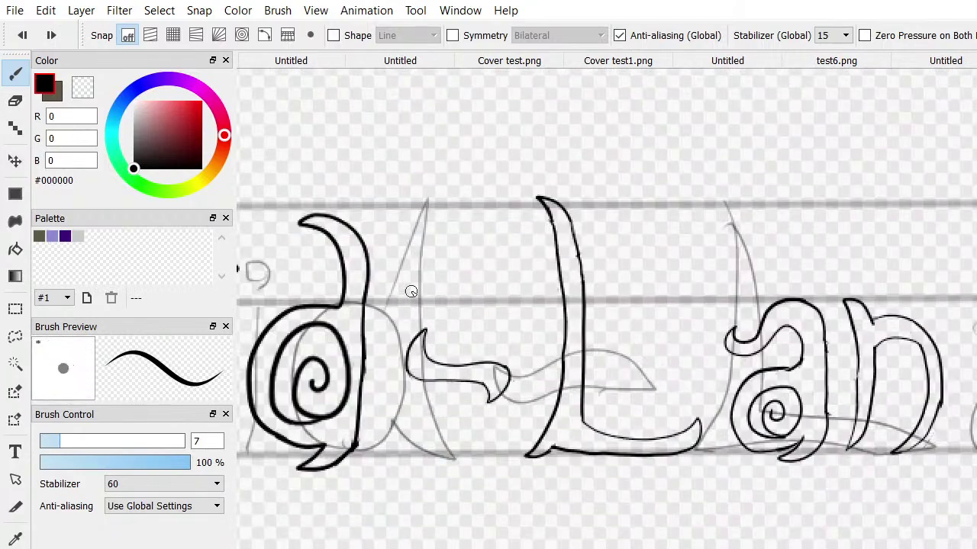
{"action": "scroll", "coordinate": [436, 262], "scroll_direction": "up", "scroll_amount": 2}
{"action": "scroll", "coordinate": [435, 263], "scroll_direction": "down", "scroll_amount": 4}
{"action": "scroll", "coordinate": [435, 263], "scroll_direction": "up", "scroll_amount": 4}
{"action": "scroll", "coordinate": [435, 263], "scroll_direction": "up", "scroll_amount": 3}
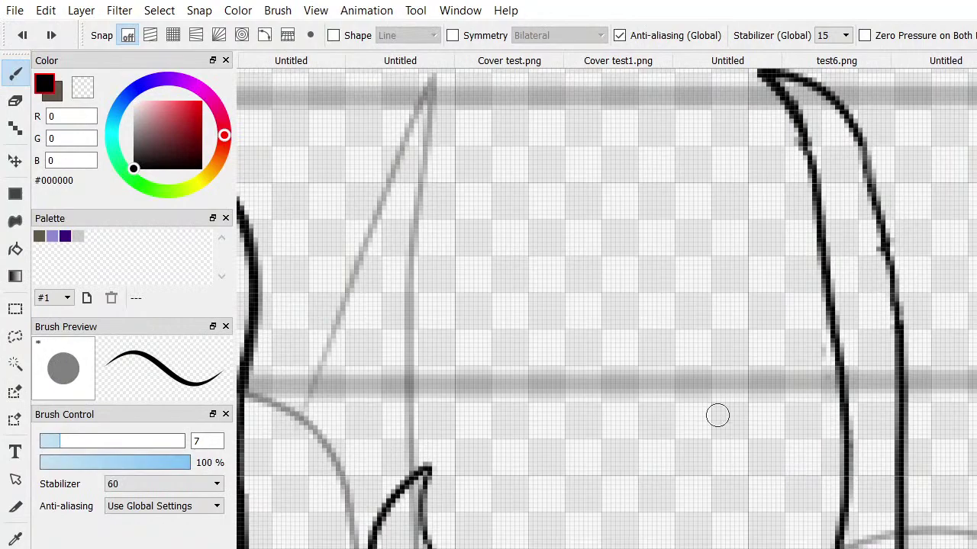
{"action": "scroll", "coordinate": [698, 515], "scroll_direction": "up", "scroll_amount": 2}
{"action": "scroll", "coordinate": [667, 449], "scroll_direction": "down", "scroll_amount": 6}
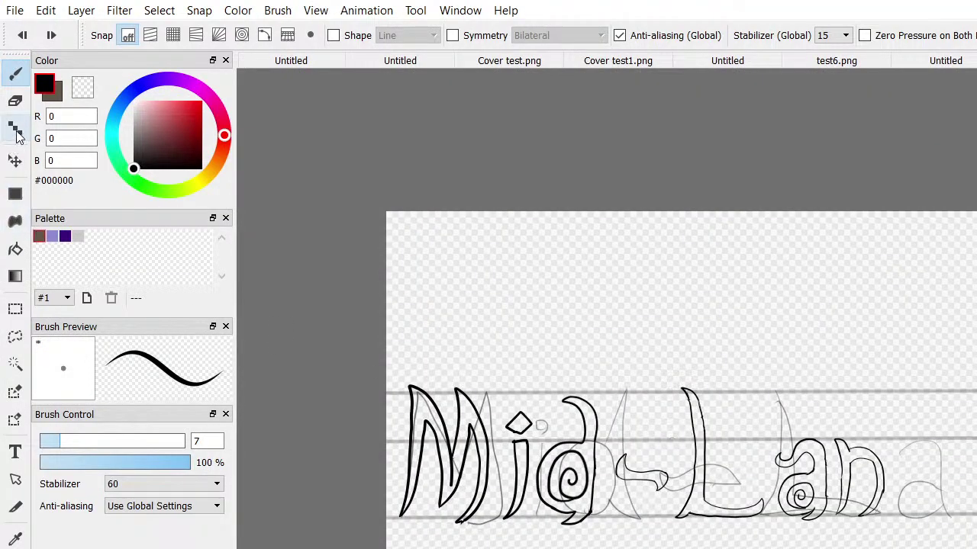
Erase the inked letters "Mid" with the eraser at size 700, keeping the inked dash and "Lan"
{"action": "left_click", "coordinate": [15, 100]}
{"action": "left_click", "coordinate": [563, 490]}
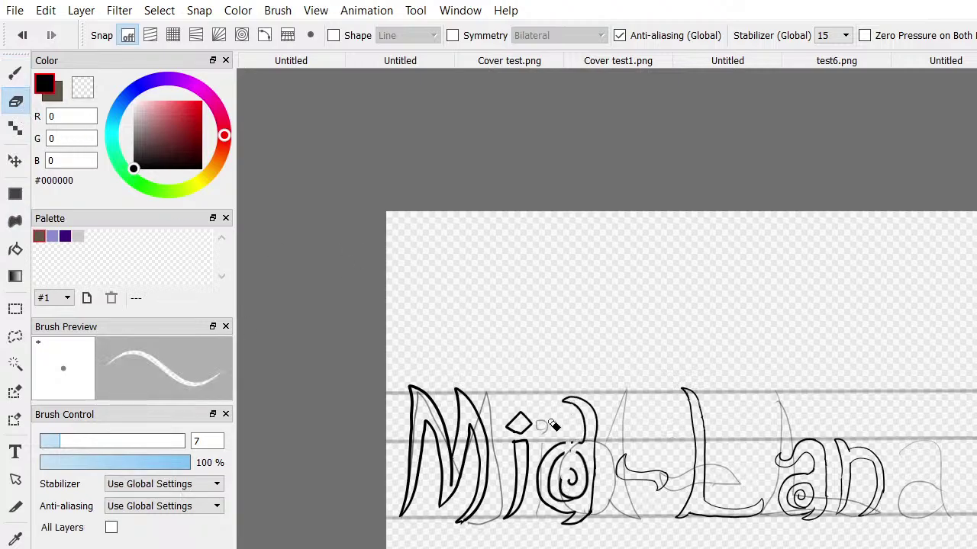
{"action": "key", "text": "bracketright"}
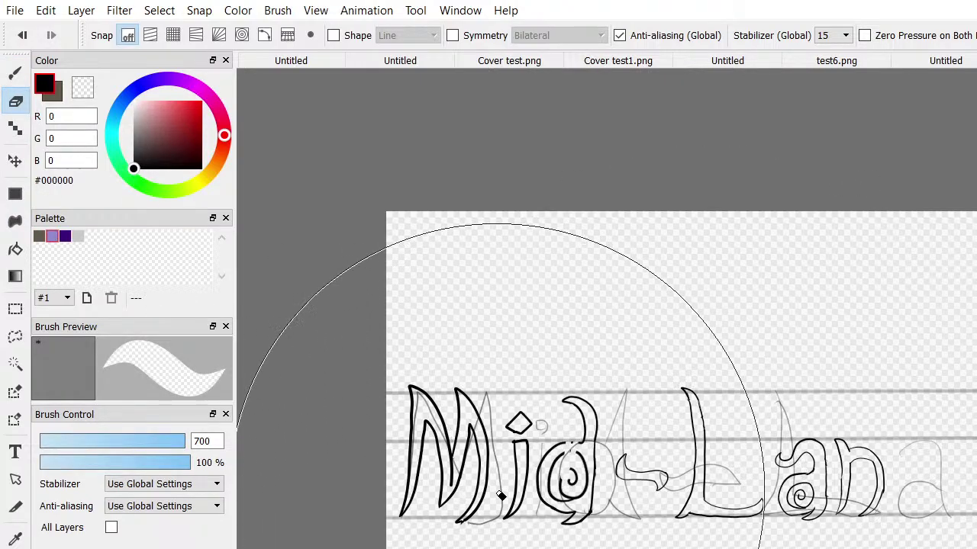
{"action": "left_click_drag", "start_coordinate": [356, 453], "coordinate": [395, 497]}
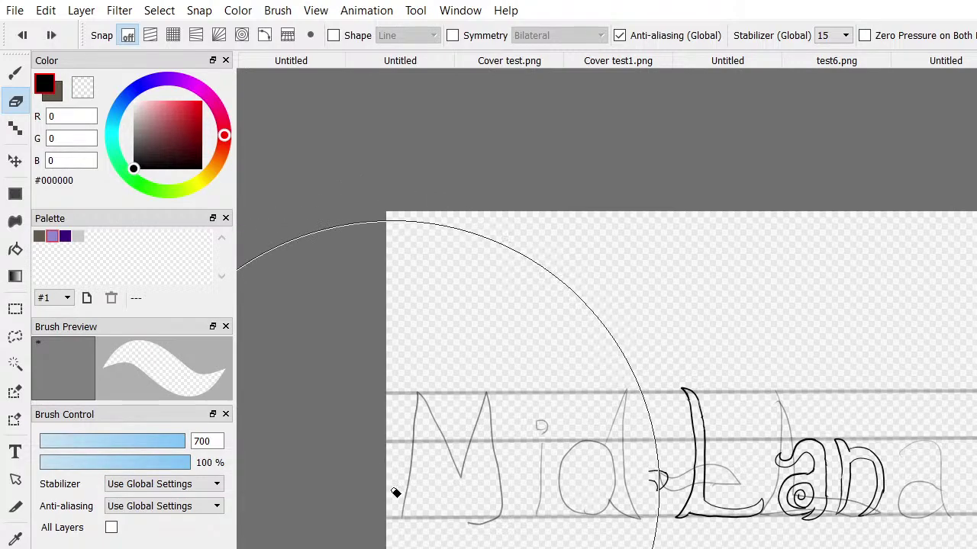
{"action": "key", "text": "ctrl+z"}
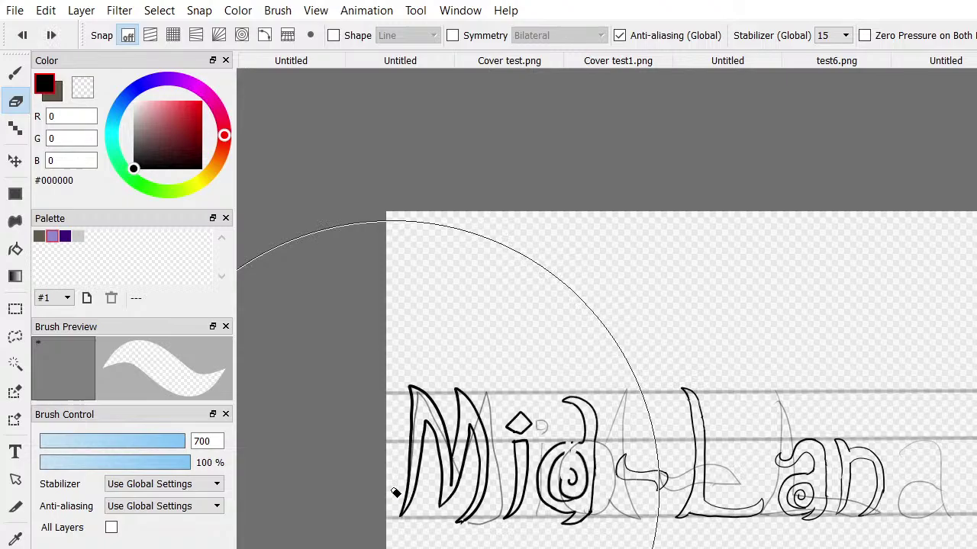
{"action": "left_click", "coordinate": [352, 478]}
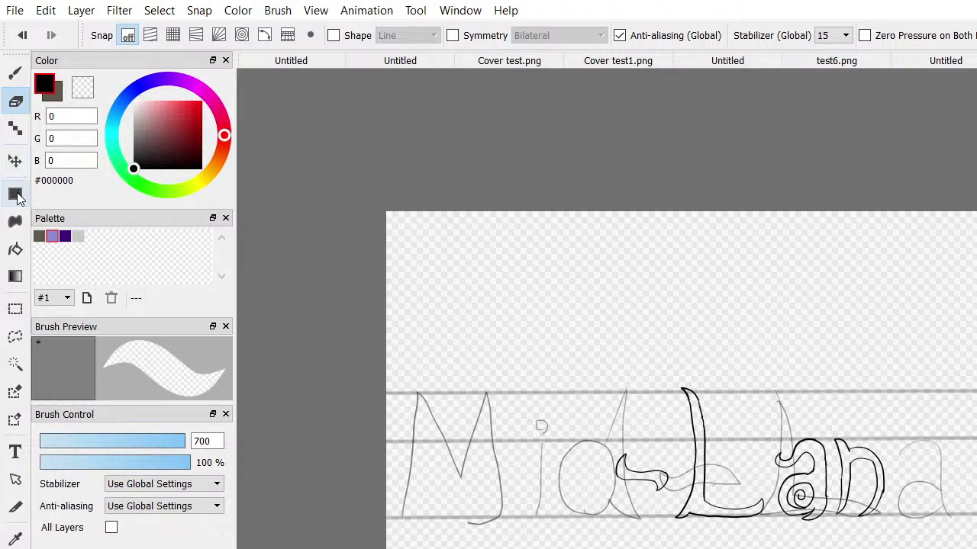
Move the remaining inked "-Lan" lettering slightly to the right along the guide lines
{"action": "left_click", "coordinate": [15, 161]}
{"action": "mouse_move", "coordinate": [783, 463]}
{"action": "left_mouse_down"}
{"action": "mouse_move", "coordinate": [870, 455]}
{"action": "mouse_move", "coordinate": [769, 460]}
{"action": "mouse_move", "coordinate": [829, 459]}
{"action": "left_mouse_up"}
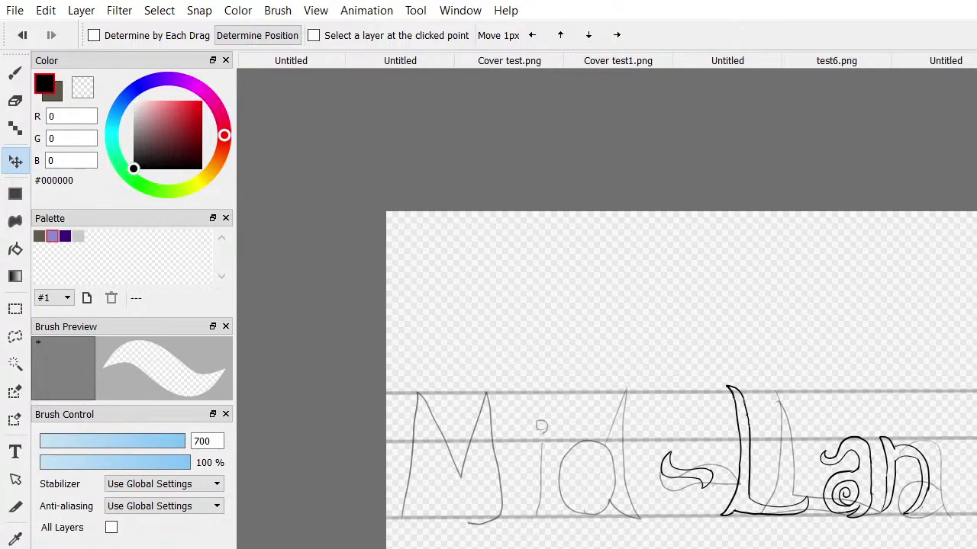
Erase the sketched apostrophe and s at the end of the word with the large eraser
{"action": "scroll", "coordinate": [541, 426], "scroll_direction": "right", "scroll_amount": 5}
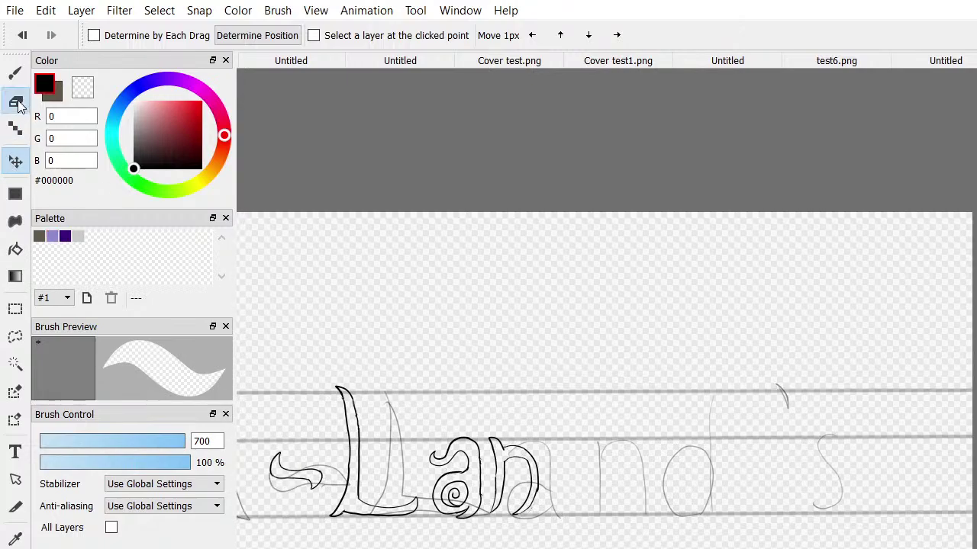
{"action": "left_click", "coordinate": [16, 102]}
{"action": "left_click", "coordinate": [872, 359]}
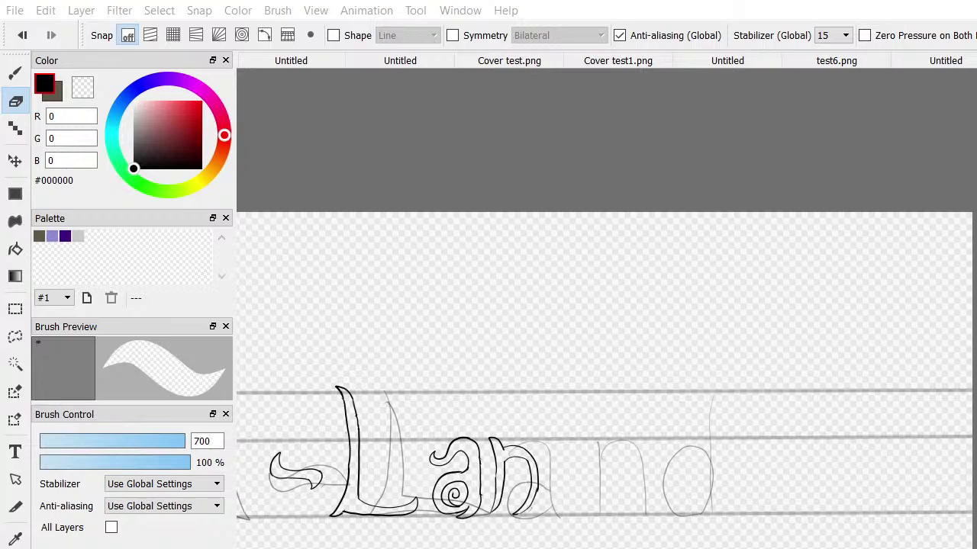
Retouch the lower end of the inked n's outer curve with the size 7 brush
{"action": "scroll", "coordinate": [518, 545], "scroll_direction": "down", "scroll_amount": 2}
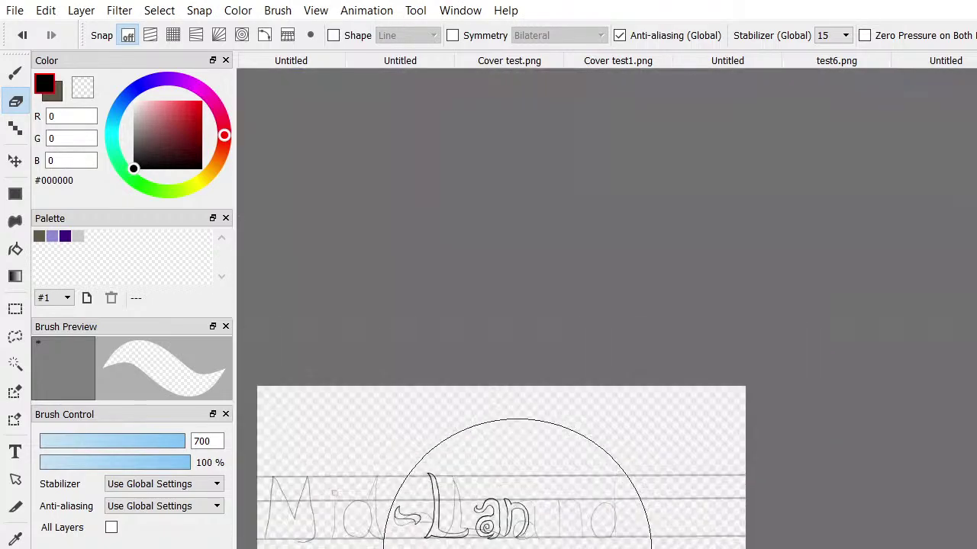
{"action": "left_click", "coordinate": [8, 75]}
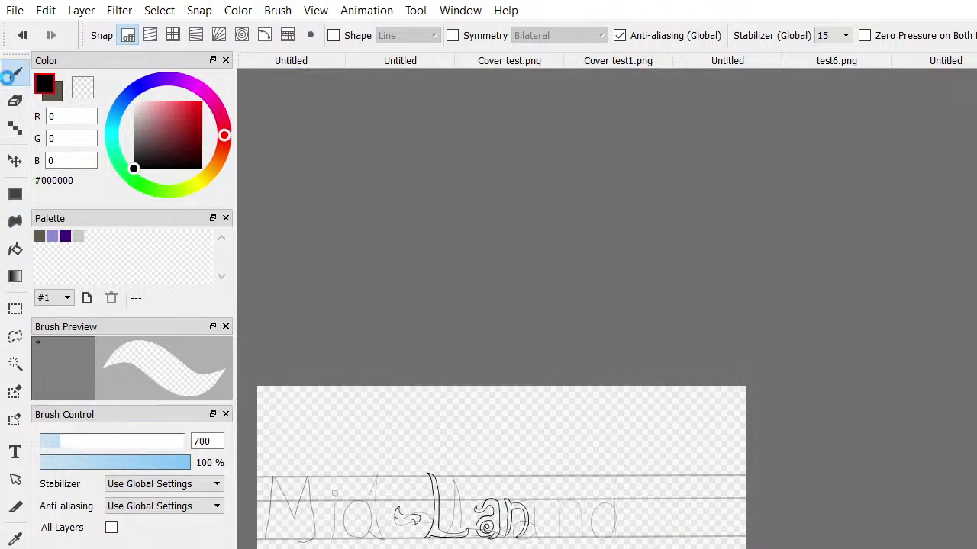
{"action": "scroll", "coordinate": [475, 420], "scroll_direction": "down", "scroll_amount": 2}
{"action": "scroll", "coordinate": [483, 410], "scroll_direction": "up", "scroll_amount": 4}
{"action": "scroll", "coordinate": [674, 534], "scroll_direction": "up", "scroll_amount": 2}
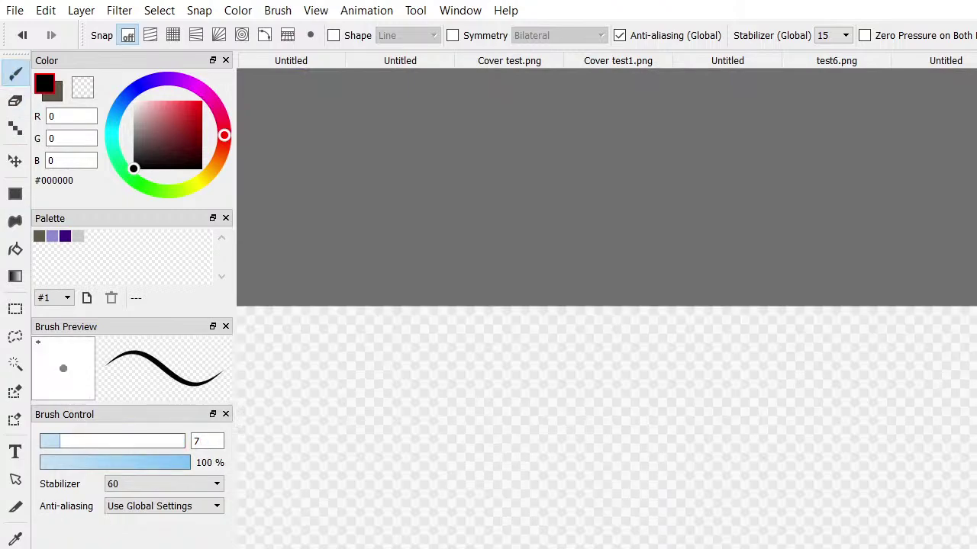
{"action": "scroll", "coordinate": [687, 446], "scroll_direction": "down", "scroll_amount": 2}
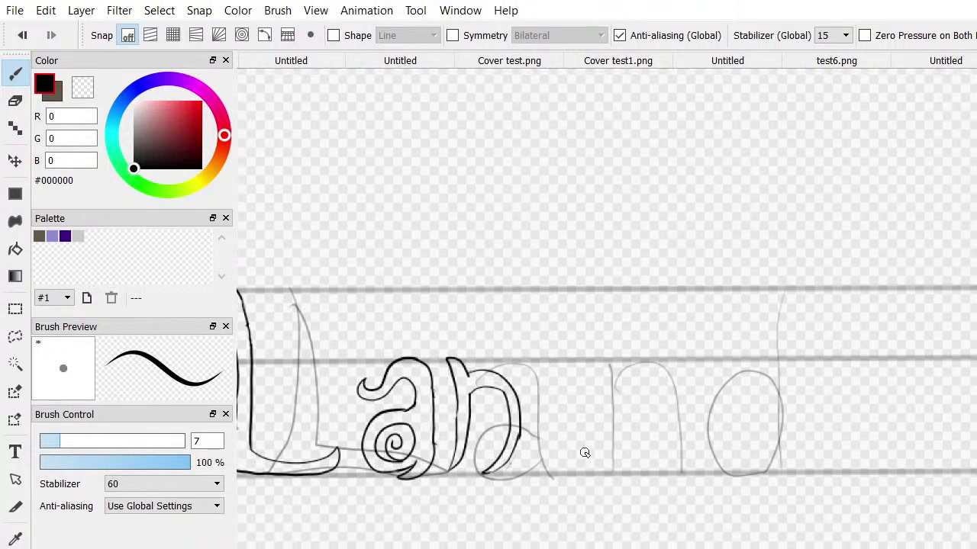
{"action": "scroll", "coordinate": [586, 451], "scroll_direction": "up", "scroll_amount": 2}
{"action": "scroll", "coordinate": [574, 450], "scroll_direction": "up", "scroll_amount": 1}
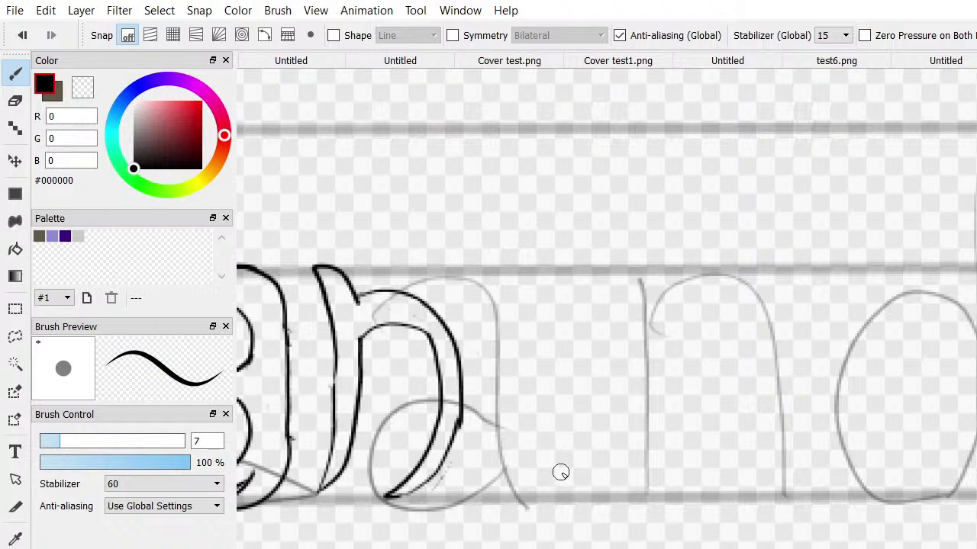
{"action": "mouse_move", "coordinate": [543, 483]}
{"action": "left_mouse_down"}
{"action": "mouse_move", "coordinate": [498, 495]}
{"action": "mouse_move", "coordinate": [463, 480]}
{"action": "mouse_move", "coordinate": [464, 428]}
{"action": "left_mouse_up"}
{"action": "key", "text": "ctrl+z"}
{"action": "left_click_drag", "start_coordinate": [395, 496], "coordinate": [441, 470]}
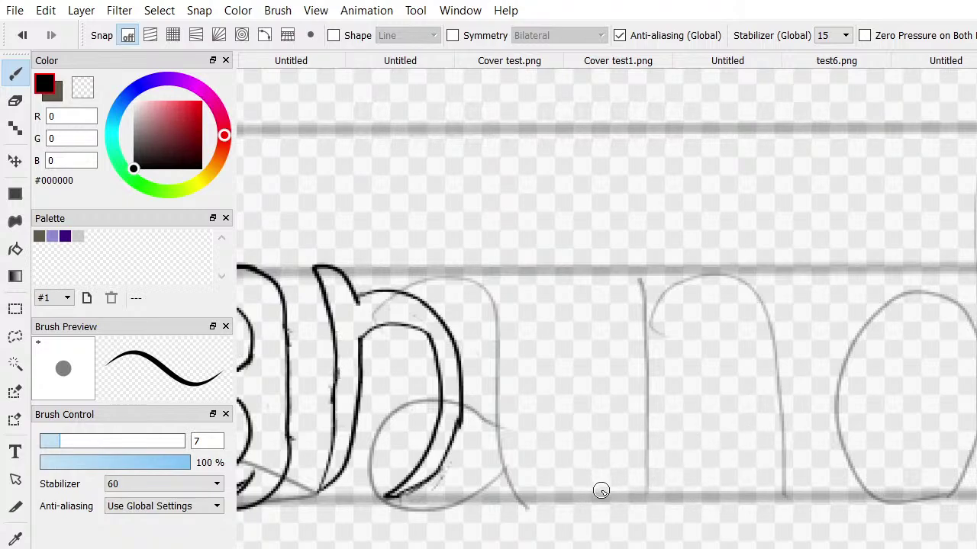
Try to ink the curved bowl of the final d beside the n, undoing the stroke
{"action": "mouse_move", "coordinate": [582, 493]}
{"action": "left_mouse_down"}
{"action": "mouse_move", "coordinate": [538, 497]}
{"action": "mouse_move", "coordinate": [511, 485]}
{"action": "mouse_move", "coordinate": [484, 426]}
{"action": "mouse_move", "coordinate": [505, 342]}
{"action": "mouse_move", "coordinate": [529, 313]}
{"action": "mouse_move", "coordinate": [578, 306]}
{"action": "left_mouse_up"}
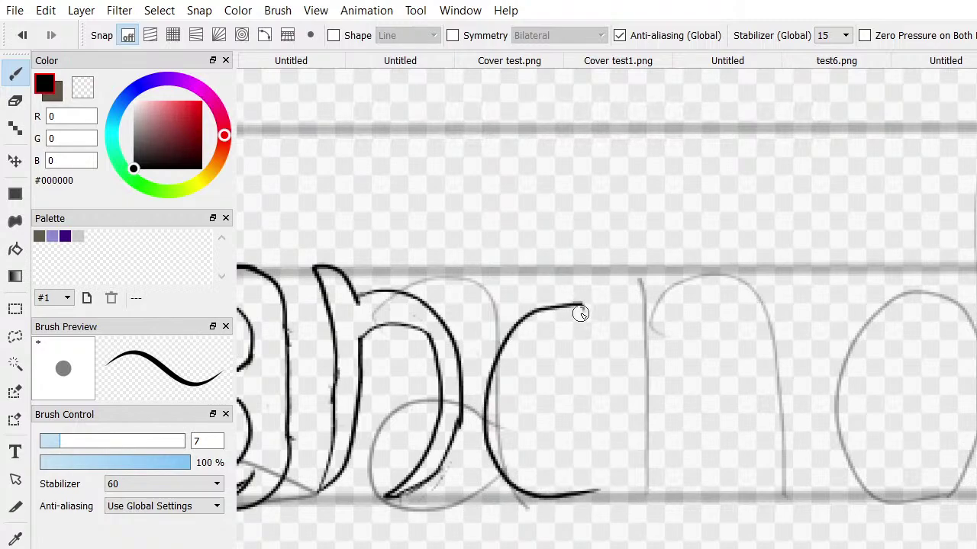
{"action": "key", "text": "ctrl+z"}
{"action": "scroll", "coordinate": [581, 313], "scroll_direction": "up", "scroll_amount": 1}
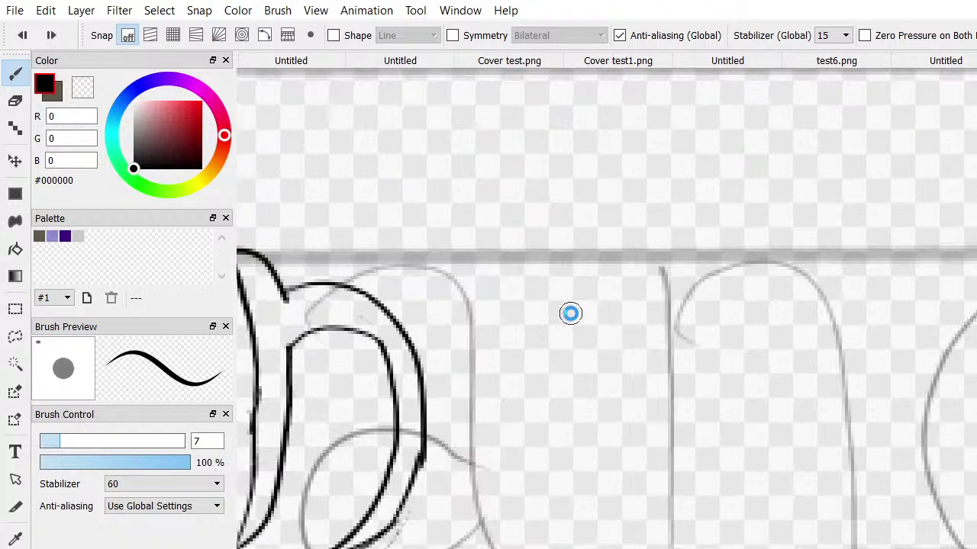
{"action": "scroll", "coordinate": [571, 313], "scroll_direction": "down", "scroll_amount": 2}
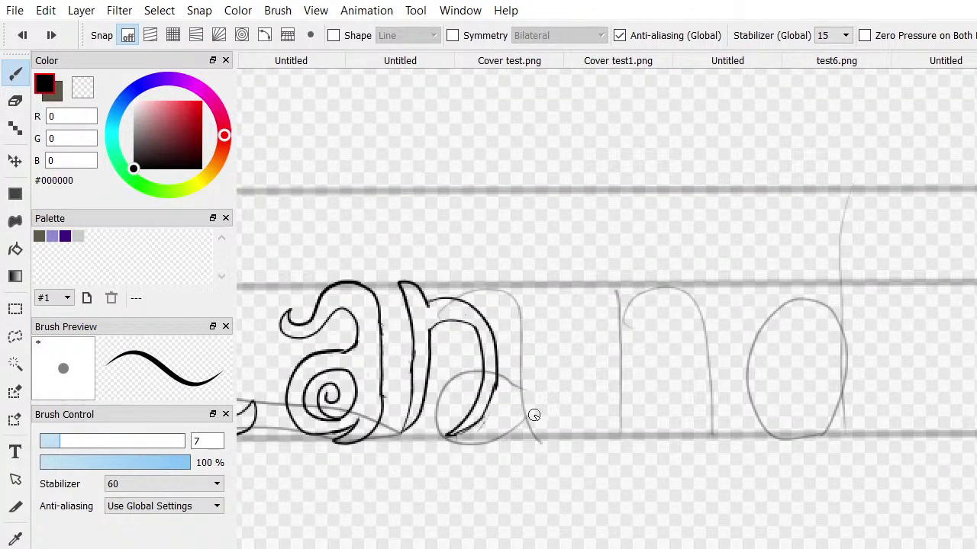
{"action": "scroll", "coordinate": [527, 430], "scroll_direction": "up", "scroll_amount": 3}
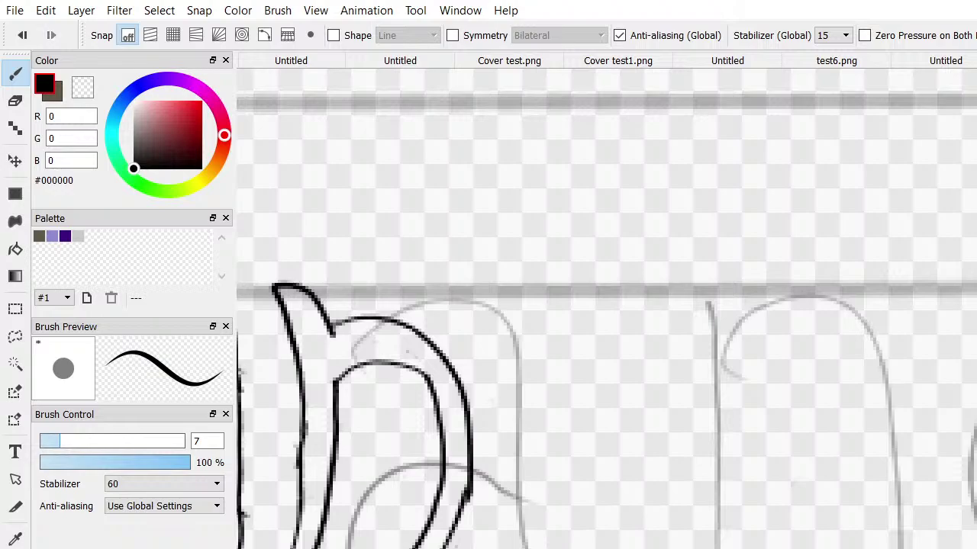
{"action": "mouse_move", "coordinate": [509, 548]}
{"action": "left_mouse_down"}
{"action": "mouse_move", "coordinate": [504, 497]}
{"action": "mouse_move", "coordinate": [514, 418]}
{"action": "mouse_move", "coordinate": [561, 319]}
{"action": "left_mouse_up"}
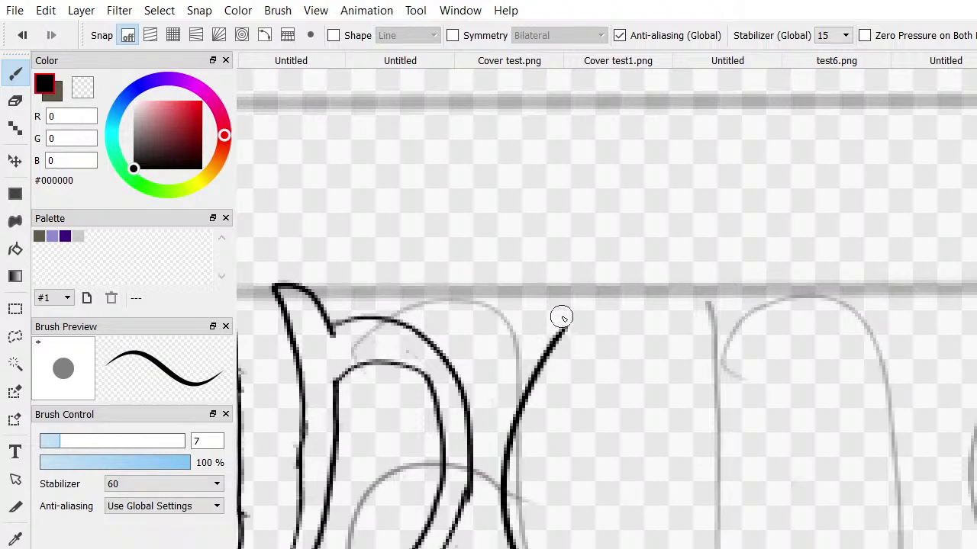
{"action": "key", "text": "ctrl+z"}
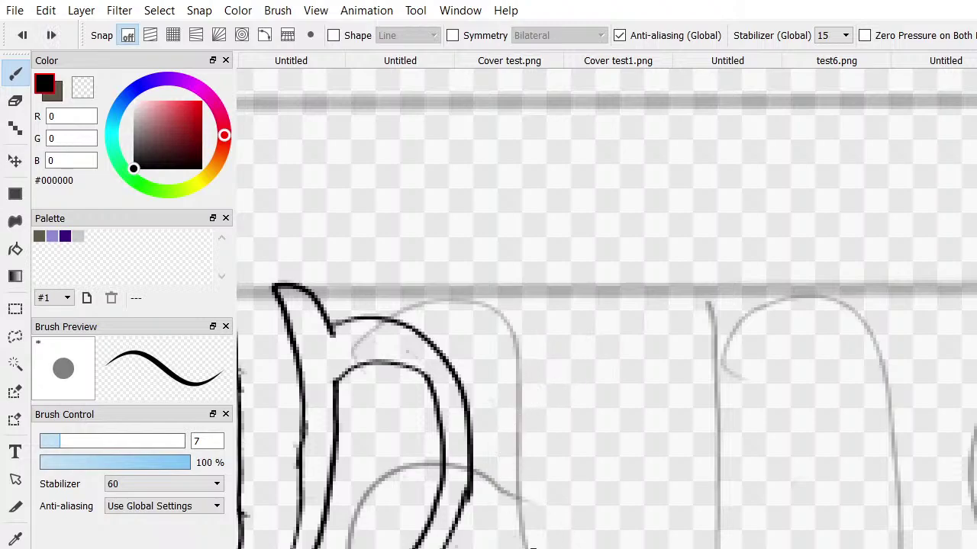
{"action": "mouse_move", "coordinate": [529, 546]}
{"action": "left_mouse_down"}
{"action": "mouse_move", "coordinate": [499, 449]}
{"action": "mouse_move", "coordinate": [503, 404]}
{"action": "mouse_move", "coordinate": [526, 336]}
{"action": "left_mouse_up"}
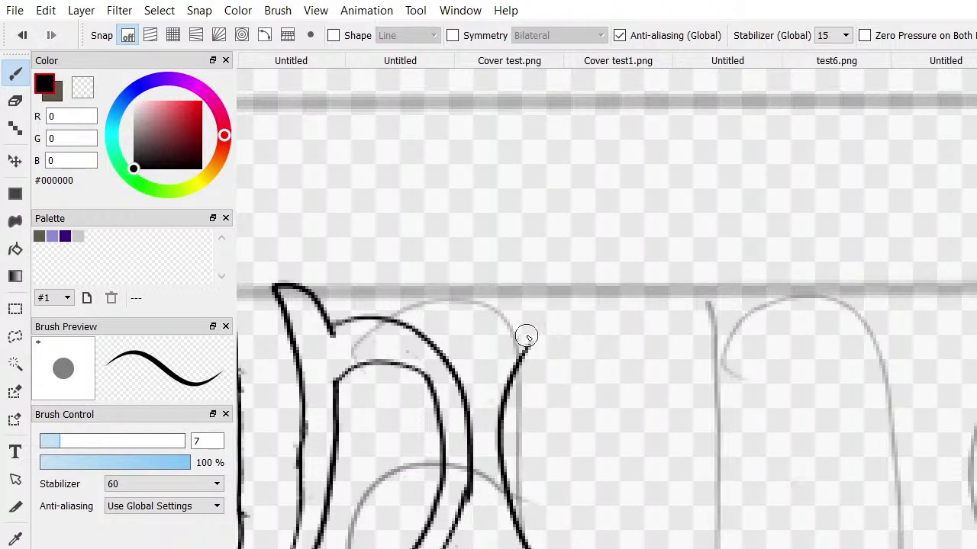
{"action": "key", "text": "ctrl+z"}
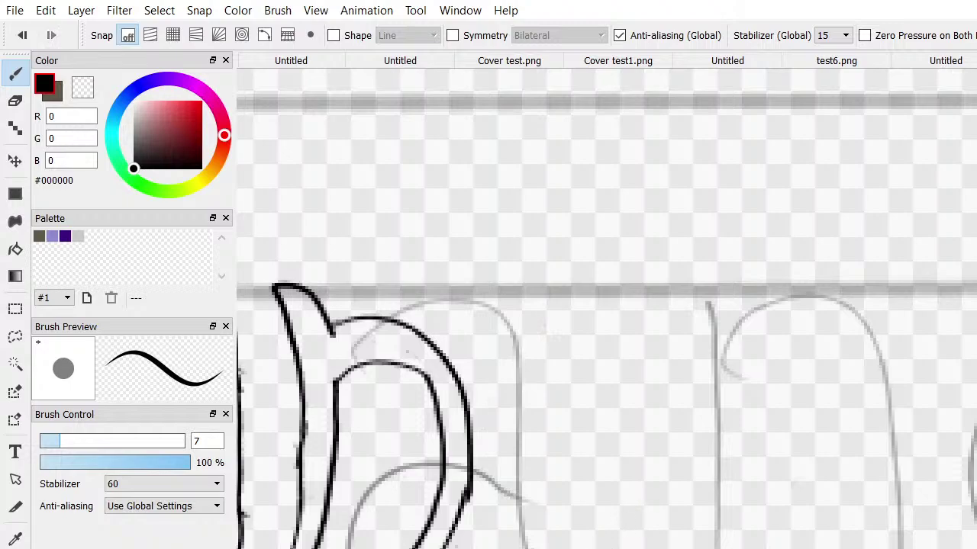
{"action": "mouse_move", "coordinate": [524, 546]}
{"action": "left_mouse_down"}
{"action": "mouse_move", "coordinate": [515, 489]}
{"action": "mouse_move", "coordinate": [528, 420]}
{"action": "mouse_move", "coordinate": [577, 343]}
{"action": "mouse_move", "coordinate": [630, 296]}
{"action": "left_mouse_up"}
{"action": "key", "text": "ctrl+z"}
{"action": "mouse_move", "coordinate": [522, 544]}
{"action": "left_mouse_down"}
{"action": "mouse_move", "coordinate": [508, 493]}
{"action": "mouse_move", "coordinate": [514, 395]}
{"action": "mouse_move", "coordinate": [556, 325]}
{"action": "mouse_move", "coordinate": [607, 290]}
{"action": "mouse_move", "coordinate": [643, 290]}
{"action": "mouse_move", "coordinate": [635, 291]}
{"action": "left_mouse_up"}
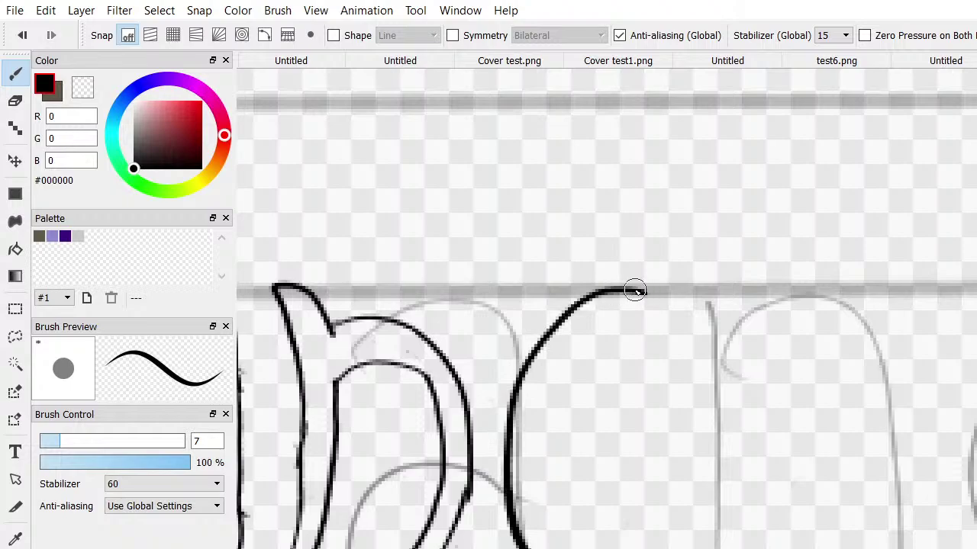
{"action": "key", "text": "ctrl+z"}
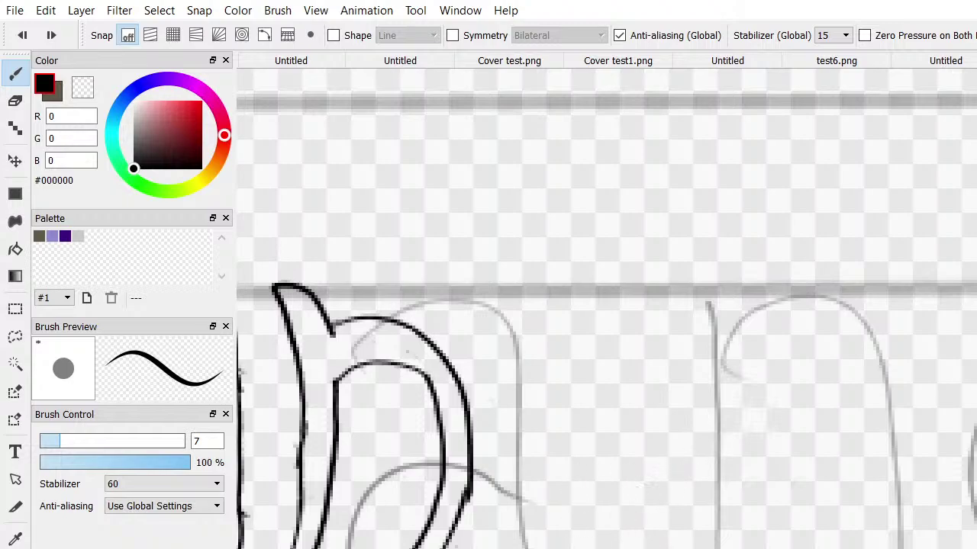
{"action": "mouse_move", "coordinate": [500, 544]}
{"action": "left_mouse_down"}
{"action": "mouse_move", "coordinate": [508, 397]}
{"action": "mouse_move", "coordinate": [527, 340]}
{"action": "mouse_move", "coordinate": [580, 297]}
{"action": "mouse_move", "coordinate": [599, 296]}
{"action": "left_mouse_up"}
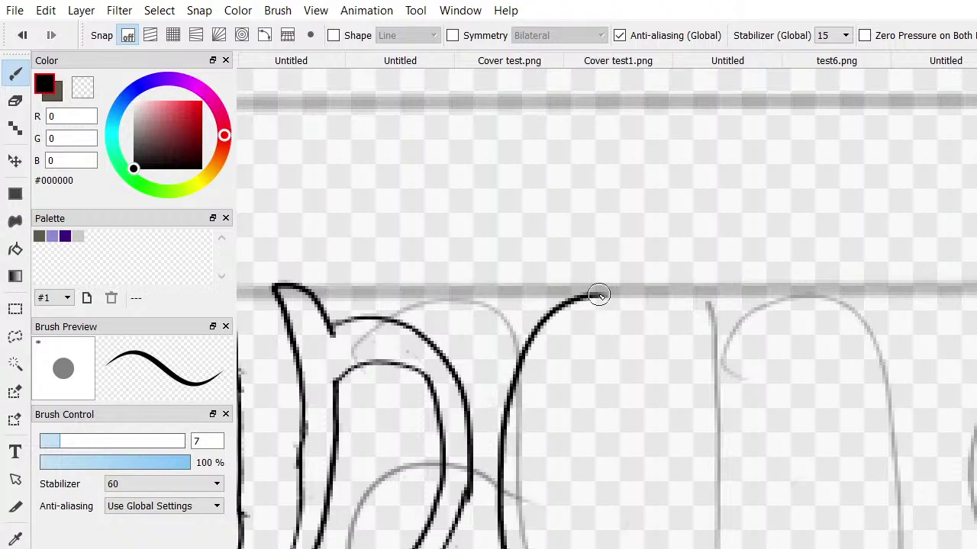
{"action": "key", "text": "ctrl+z"}
{"action": "scroll", "coordinate": [608, 282], "scroll_direction": "up", "scroll_amount": 1}
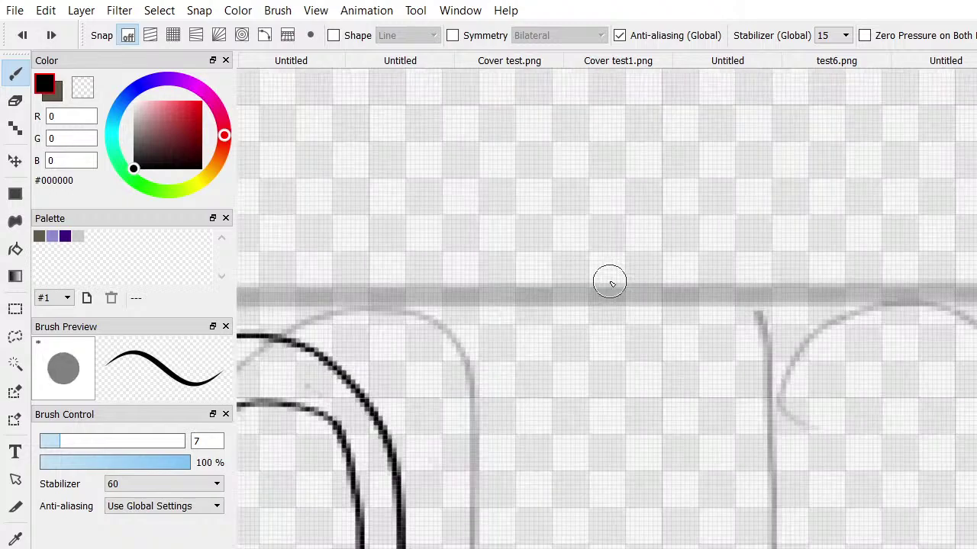
{"action": "scroll", "coordinate": [611, 282], "scroll_direction": "down", "scroll_amount": 2}
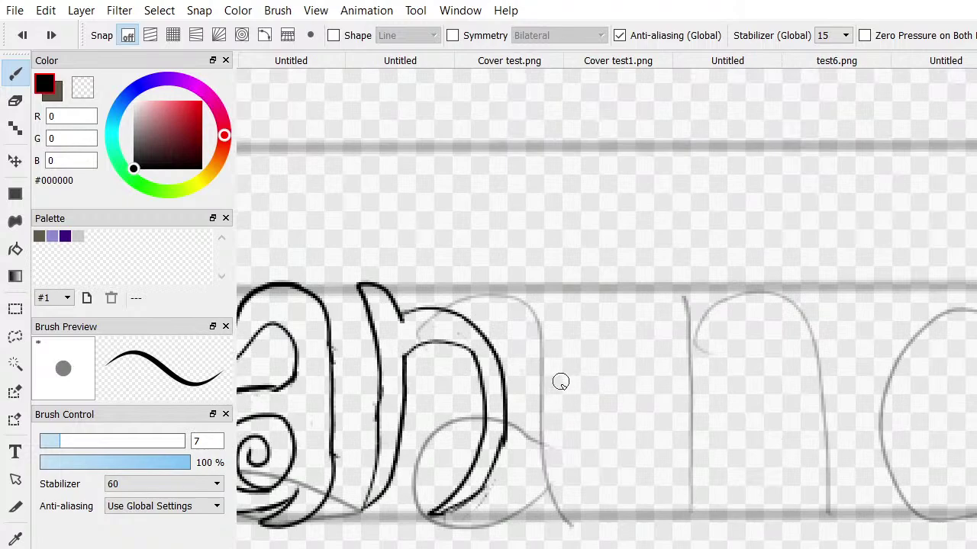
{"action": "mouse_move", "coordinate": [647, 285]}
{"action": "left_mouse_down"}
{"action": "mouse_move", "coordinate": [673, 195]}
{"action": "mouse_move", "coordinate": [715, 141]}
{"action": "mouse_move", "coordinate": [692, 216]}
{"action": "mouse_move", "coordinate": [682, 508]}
{"action": "left_mouse_up"}
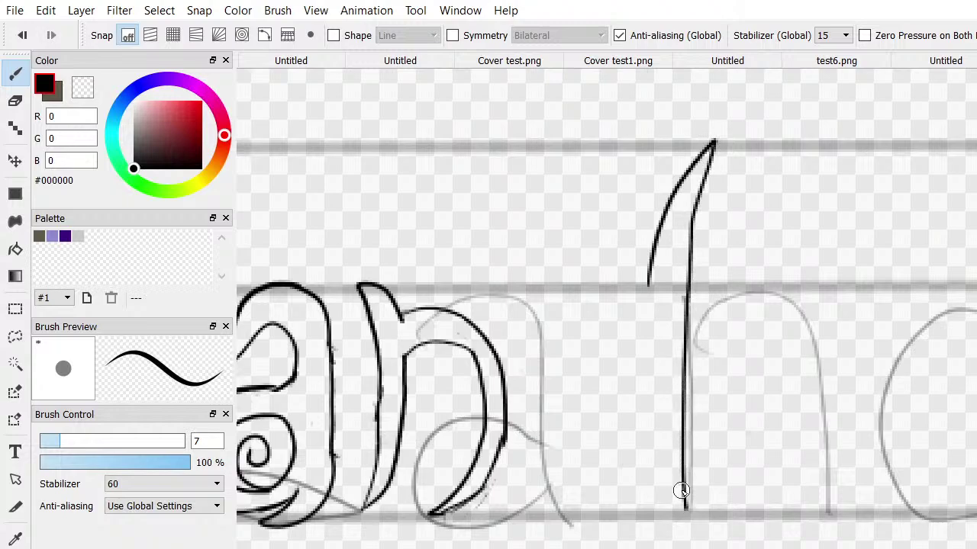
{"action": "key", "text": "ctrl+z"}
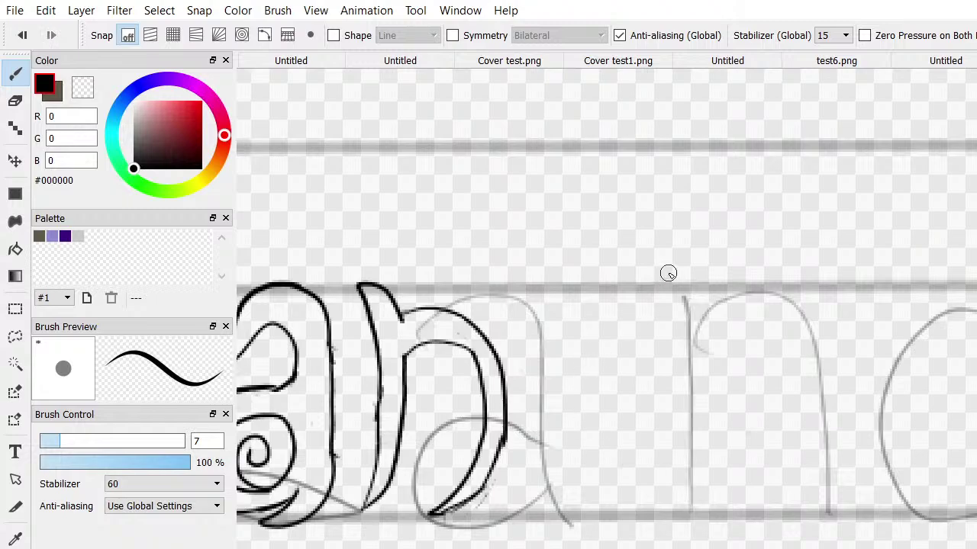
Ink the outer outline of the final d beside the n, with a hooked stem reaching the upper guide line and a pointed foot
{"action": "mouse_move", "coordinate": [671, 286]}
{"action": "left_mouse_down"}
{"action": "mouse_move", "coordinate": [668, 200]}
{"action": "mouse_move", "coordinate": [638, 150]}
{"action": "mouse_move", "coordinate": [646, 147]}
{"action": "mouse_move", "coordinate": [674, 155]}
{"action": "mouse_move", "coordinate": [705, 192]}
{"action": "mouse_move", "coordinate": [716, 331]}
{"action": "mouse_move", "coordinate": [697, 514]}
{"action": "mouse_move", "coordinate": [633, 538]}
{"action": "mouse_move", "coordinate": [656, 512]}
{"action": "mouse_move", "coordinate": [621, 523]}
{"action": "mouse_move", "coordinate": [564, 514]}
{"action": "mouse_move", "coordinate": [538, 488]}
{"action": "mouse_move", "coordinate": [524, 435]}
{"action": "mouse_move", "coordinate": [560, 354]}
{"action": "mouse_move", "coordinate": [662, 350]}
{"action": "mouse_move", "coordinate": [670, 282]}
{"action": "left_mouse_up"}
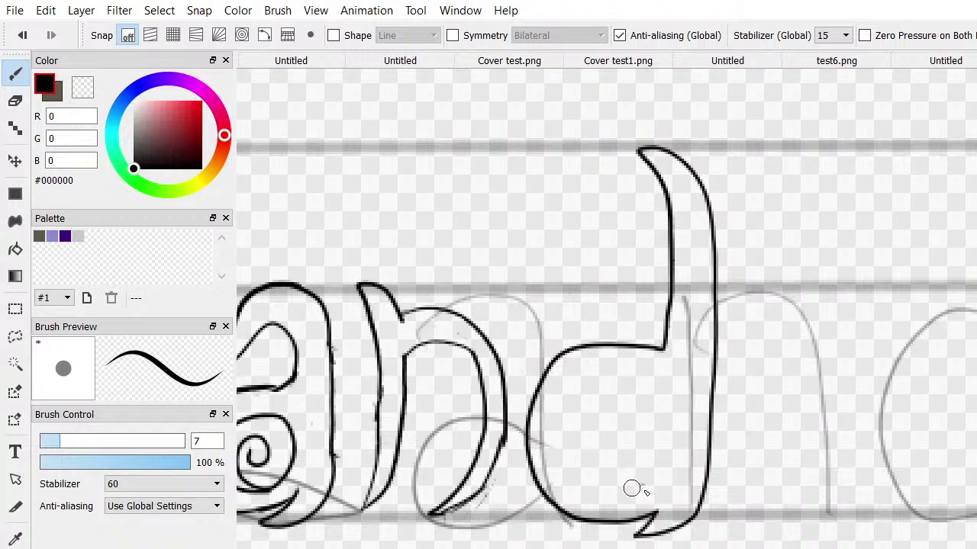
{"action": "mouse_move", "coordinate": [641, 485]}
{"action": "left_mouse_down"}
{"action": "mouse_move", "coordinate": [597, 492]}
{"action": "mouse_move", "coordinate": [573, 466]}
{"action": "mouse_move", "coordinate": [565, 416]}
{"action": "mouse_move", "coordinate": [577, 348]}
{"action": "left_mouse_up"}
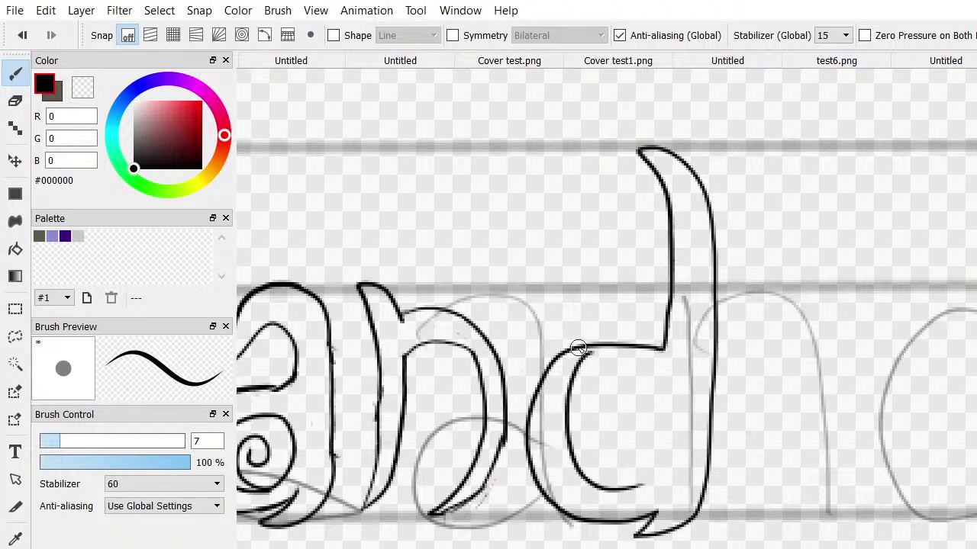
{"action": "key", "text": "ctrl+z"}
{"action": "mouse_move", "coordinate": [599, 478]}
{"action": "left_mouse_down"}
{"action": "mouse_move", "coordinate": [576, 471]}
{"action": "mouse_move", "coordinate": [567, 408]}
{"action": "mouse_move", "coordinate": [591, 385]}
{"action": "mouse_move", "coordinate": [641, 385]}
{"action": "mouse_move", "coordinate": [660, 408]}
{"action": "mouse_move", "coordinate": [655, 460]}
{"action": "mouse_move", "coordinate": [639, 474]}
{"action": "mouse_move", "coordinate": [603, 473]}
{"action": "mouse_move", "coordinate": [599, 432]}
{"action": "mouse_move", "coordinate": [618, 425]}
{"action": "mouse_move", "coordinate": [622, 458]}
{"action": "left_mouse_up"}
{"action": "key", "text": "ctrl+z"}
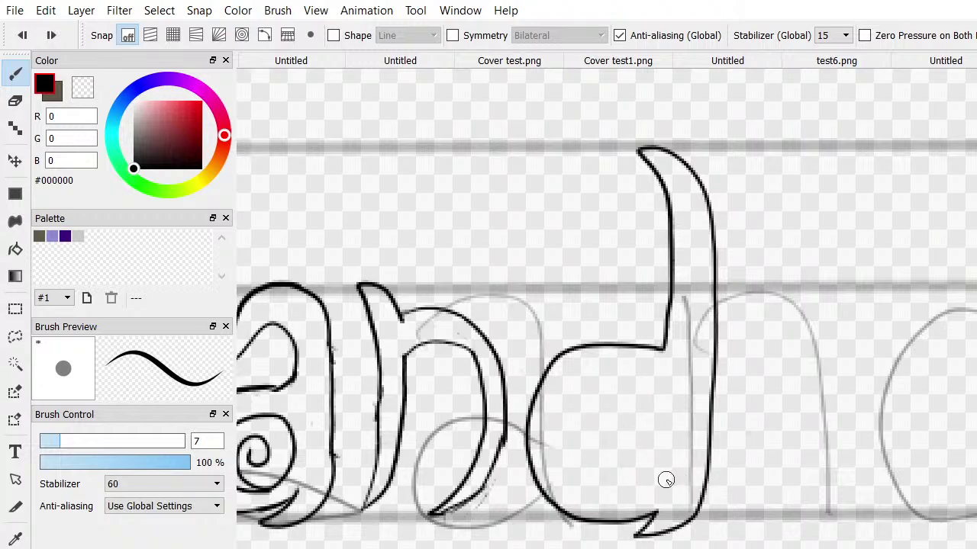
Ink a large closed spiral inside the bowl of the final d with the size 7 brush
{"action": "mouse_move", "coordinate": [661, 473]}
{"action": "left_mouse_down"}
{"action": "mouse_move", "coordinate": [623, 502]}
{"action": "mouse_move", "coordinate": [593, 503]}
{"action": "mouse_move", "coordinate": [552, 473]}
{"action": "mouse_move", "coordinate": [546, 448]}
{"action": "mouse_move", "coordinate": [564, 382]}
{"action": "mouse_move", "coordinate": [584, 369]}
{"action": "mouse_move", "coordinate": [617, 363]}
{"action": "mouse_move", "coordinate": [665, 383]}
{"action": "mouse_move", "coordinate": [675, 440]}
{"action": "mouse_move", "coordinate": [658, 484]}
{"action": "mouse_move", "coordinate": [616, 489]}
{"action": "mouse_move", "coordinate": [581, 461]}
{"action": "mouse_move", "coordinate": [588, 416]}
{"action": "mouse_move", "coordinate": [620, 398]}
{"action": "mouse_move", "coordinate": [647, 429]}
{"action": "mouse_move", "coordinate": [625, 457]}
{"action": "mouse_move", "coordinate": [611, 454]}
{"action": "mouse_move", "coordinate": [618, 422]}
{"action": "left_mouse_up"}
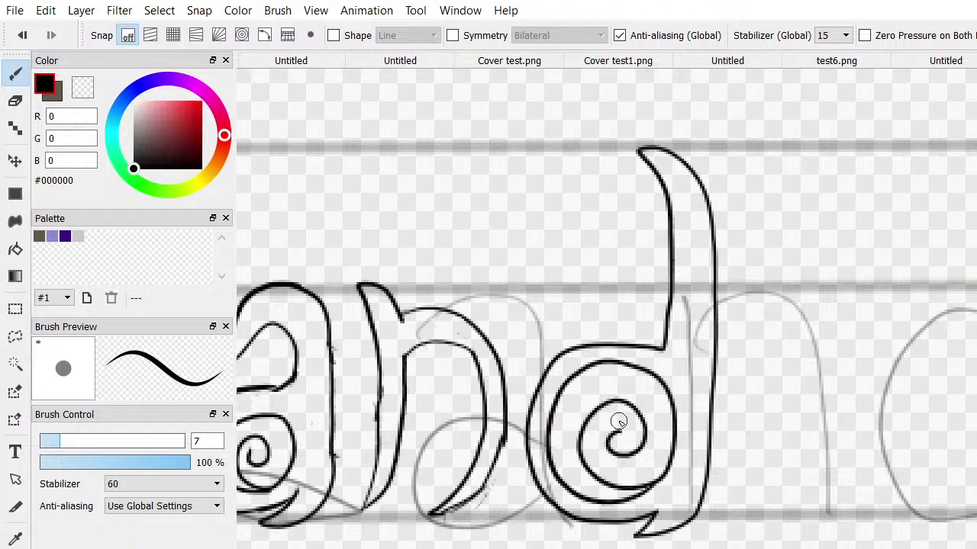
Lasso the spiral inside the d, scale it down slightly within the bowl and clear the selection
{"action": "left_click", "coordinate": [15, 336]}
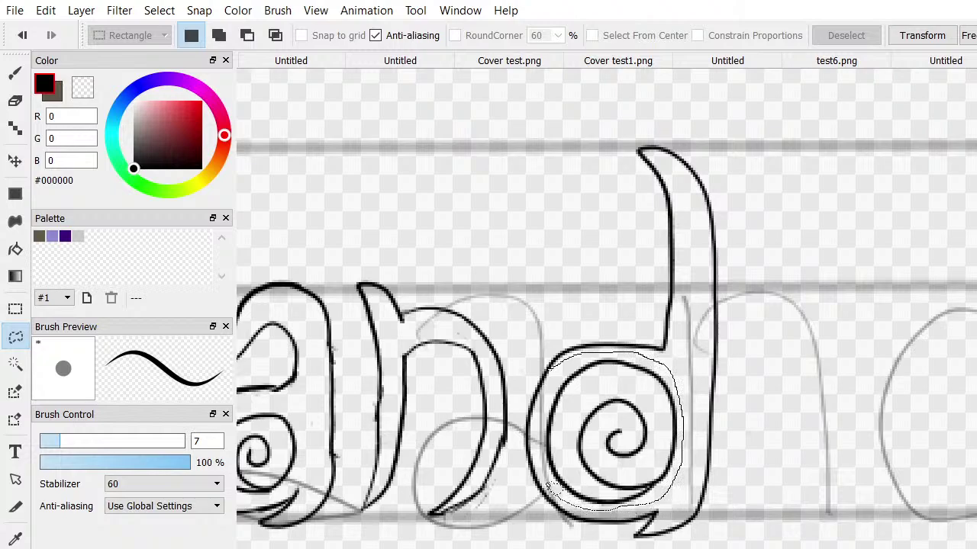
{"action": "left_click_drag", "start_coordinate": [555, 371], "coordinate": [555, 375]}
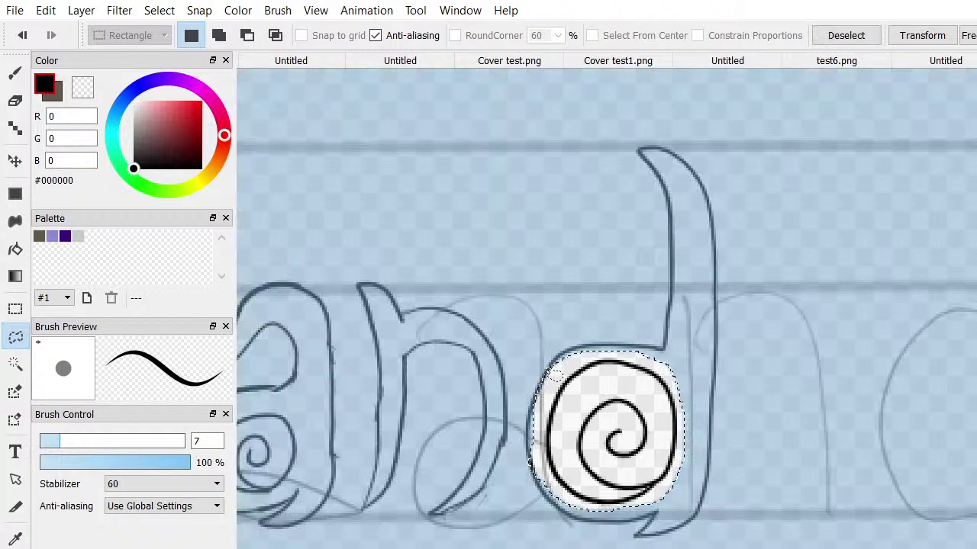
{"action": "key", "text": "ctrl+t"}
{"action": "scroll", "coordinate": [547, 371], "scroll_direction": "down", "scroll_amount": 1}
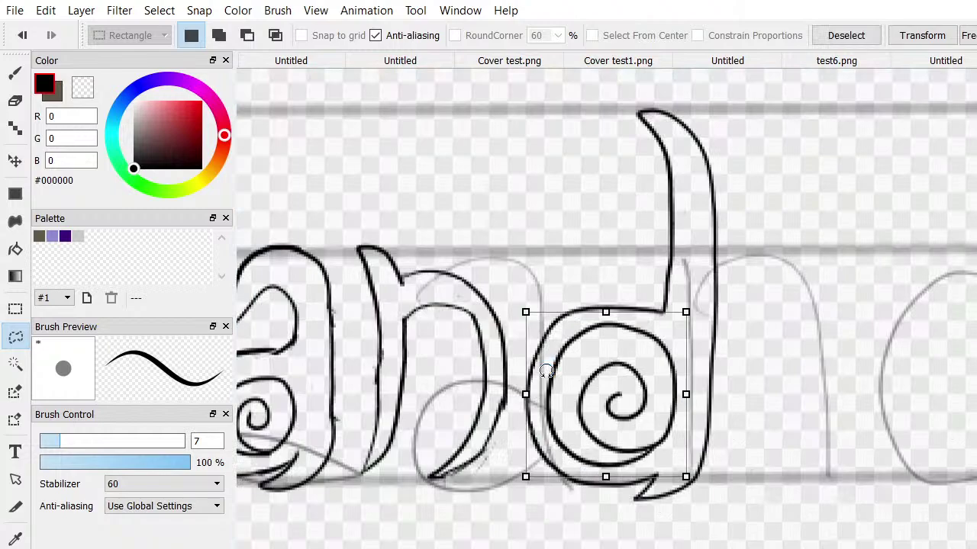
{"action": "left_click_drag", "start_coordinate": [685, 476], "coordinate": [669, 448]}
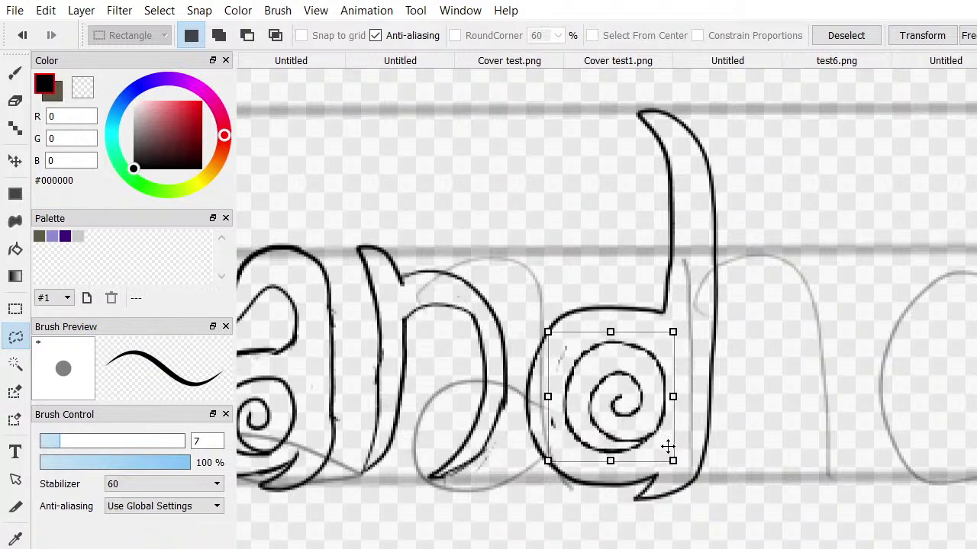
{"action": "left_click", "coordinate": [15, 100]}
{"action": "scroll", "coordinate": [312, 170], "scroll_direction": "up", "scroll_amount": 1}
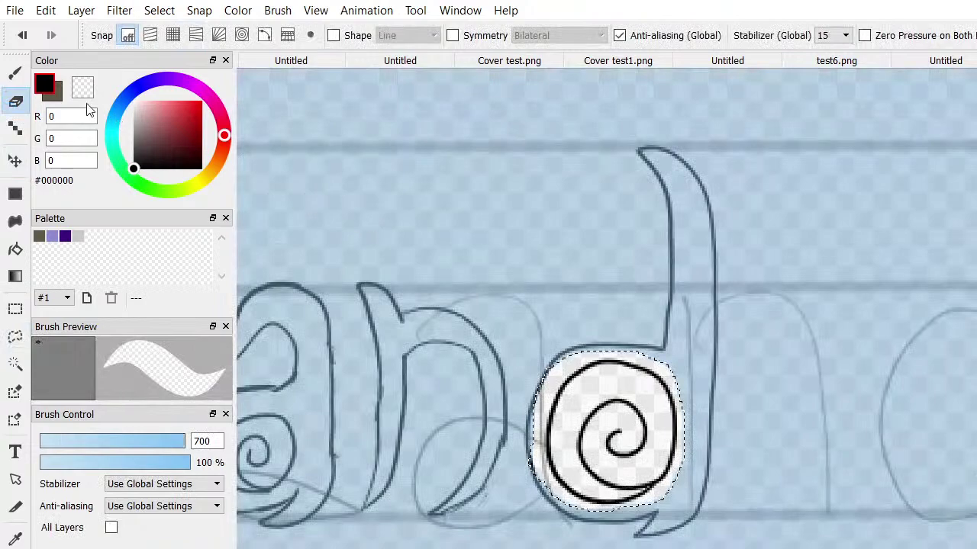
{"action": "key", "text": "ctrl+z"}
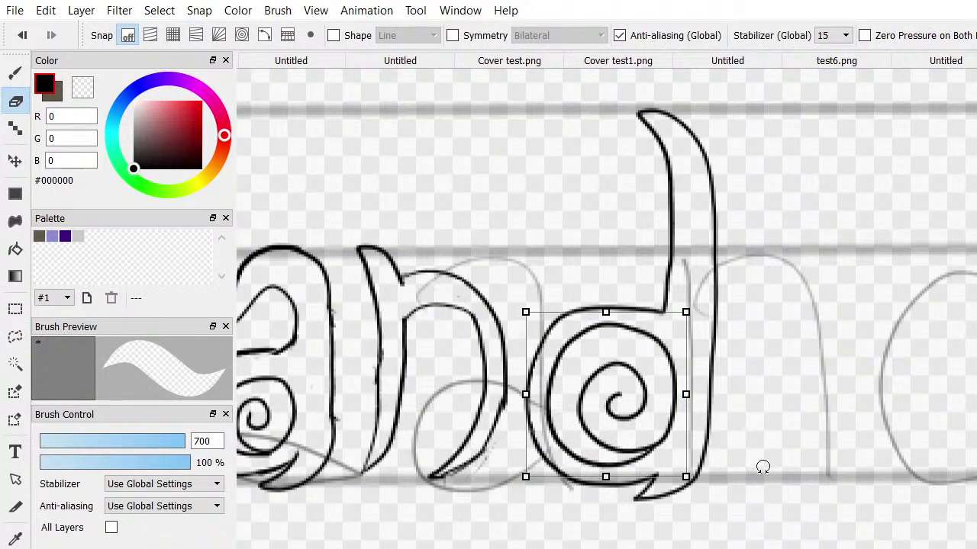
{"action": "left_click_drag", "start_coordinate": [686, 480], "coordinate": [648, 432]}
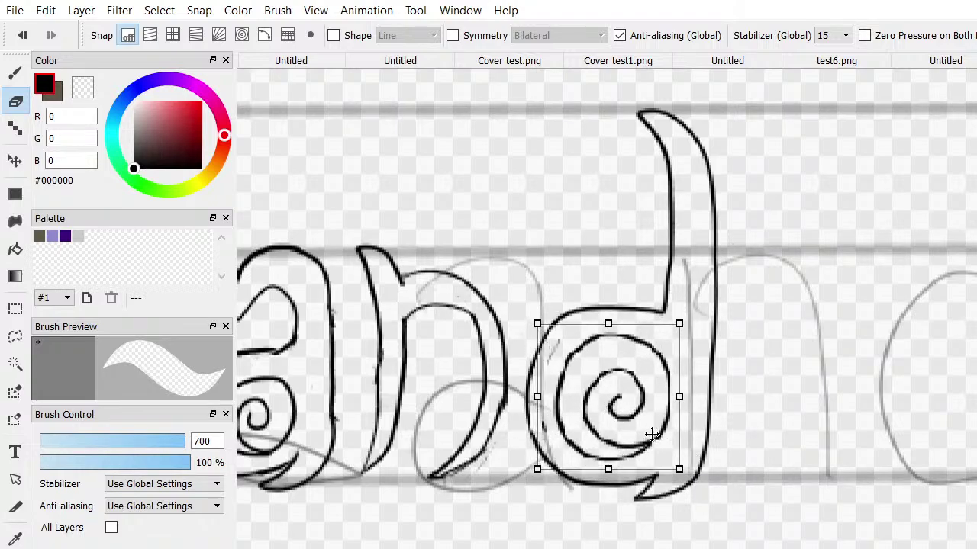
{"action": "left_click", "coordinate": [20, 105]}
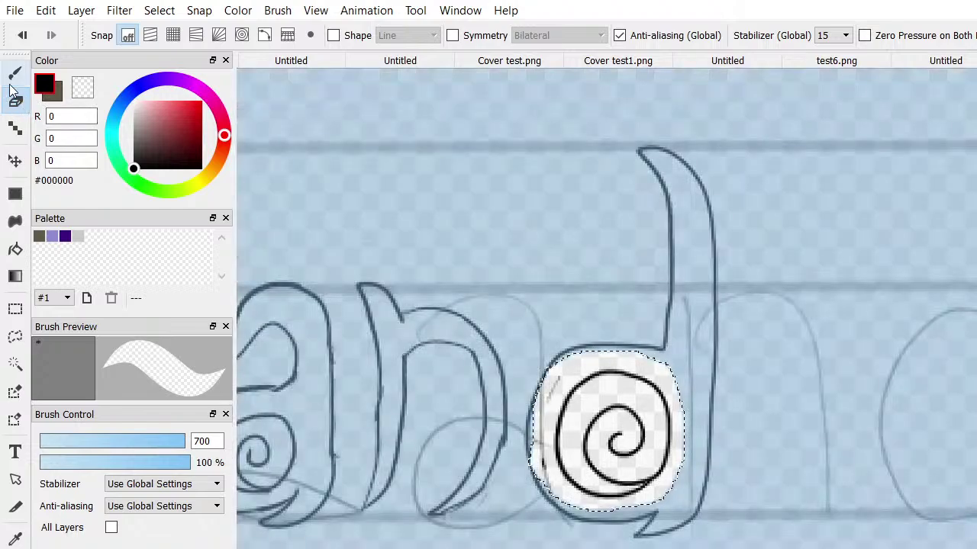
{"action": "key", "text": "ctrl+d"}
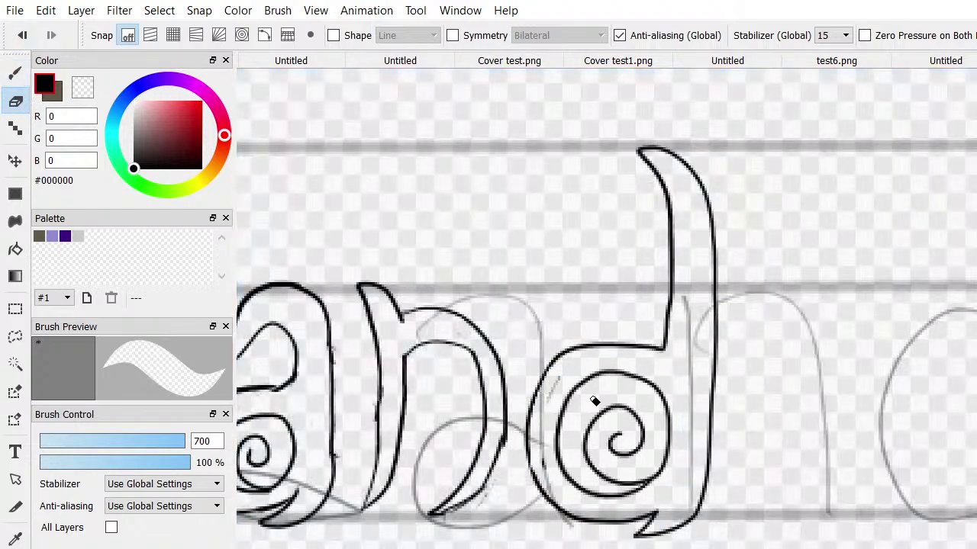
Erase the faint leftover line between the d's outer curve and the spiral with the size 12 eraser
{"action": "scroll", "coordinate": [594, 402], "scroll_direction": "up", "scroll_amount": 1}
{"action": "scroll", "coordinate": [574, 403], "scroll_direction": "up", "scroll_amount": 4}
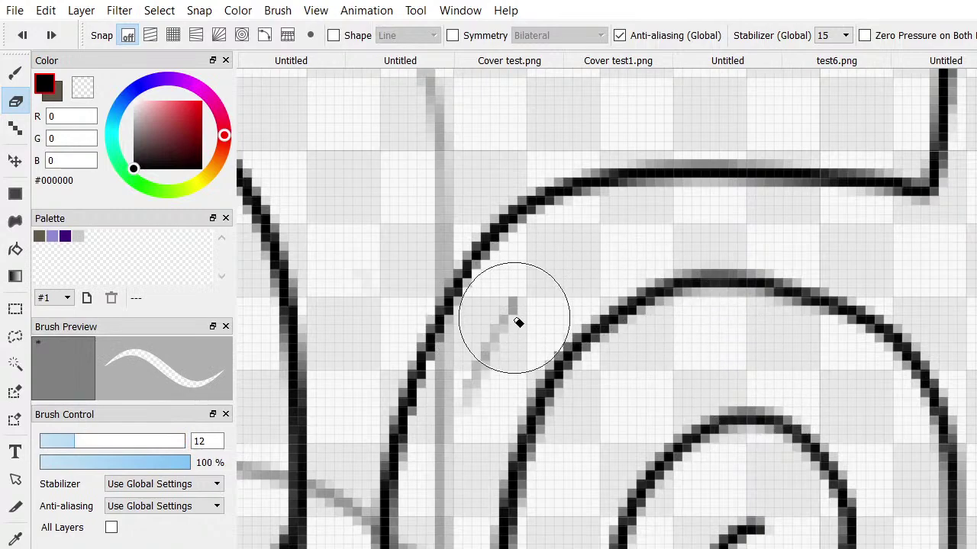
{"action": "mouse_move", "coordinate": [519, 325]}
{"action": "left_mouse_down"}
{"action": "mouse_move", "coordinate": [491, 335]}
{"action": "mouse_move", "coordinate": [468, 408]}
{"action": "mouse_move", "coordinate": [501, 317]}
{"action": "mouse_move", "coordinate": [491, 343]}
{"action": "left_mouse_up"}
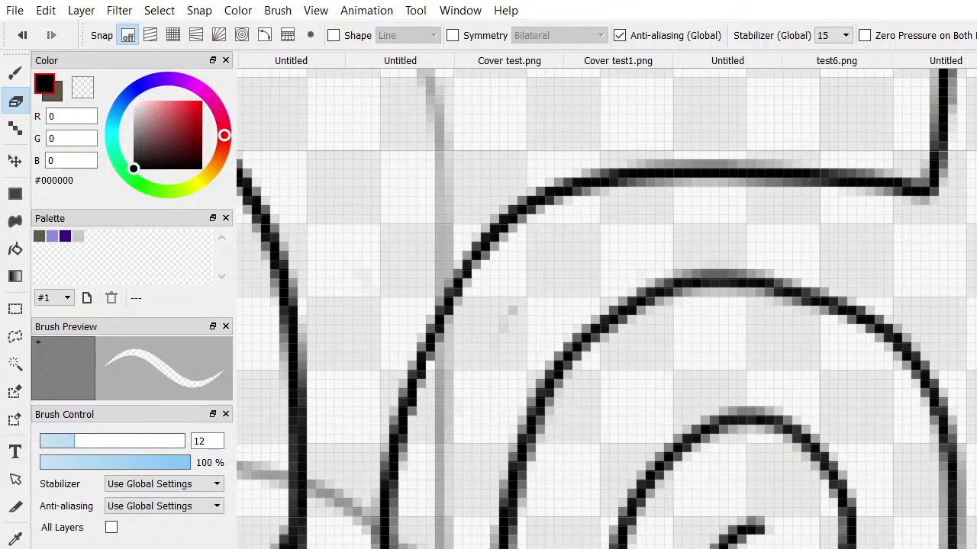
Erase the stray pixels sticking out from the right edge of the inked a with the size 12 eraser
{"action": "scroll", "coordinate": [607, 308], "scroll_direction": "down", "scroll_amount": 6}
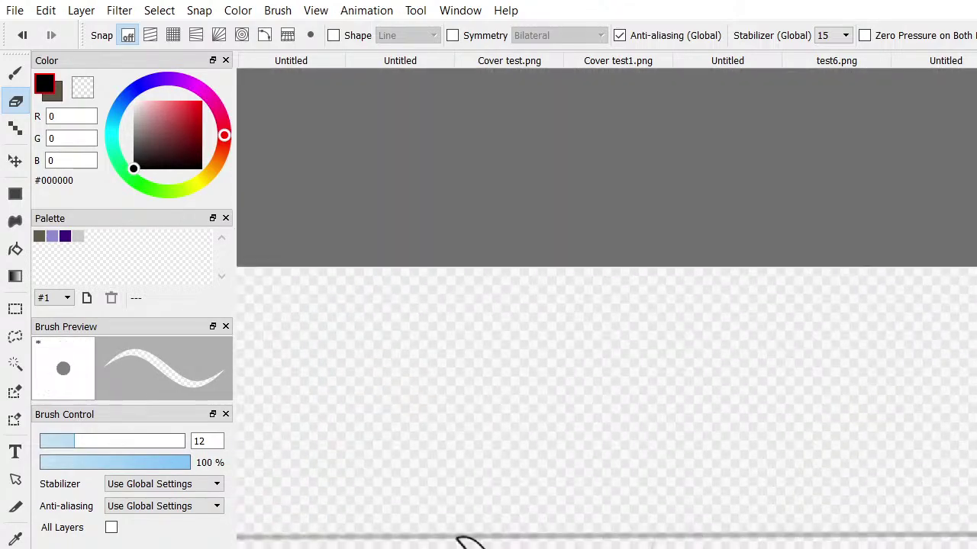
{"action": "scroll", "coordinate": [607, 308], "scroll_direction": "down", "scroll_amount": 3}
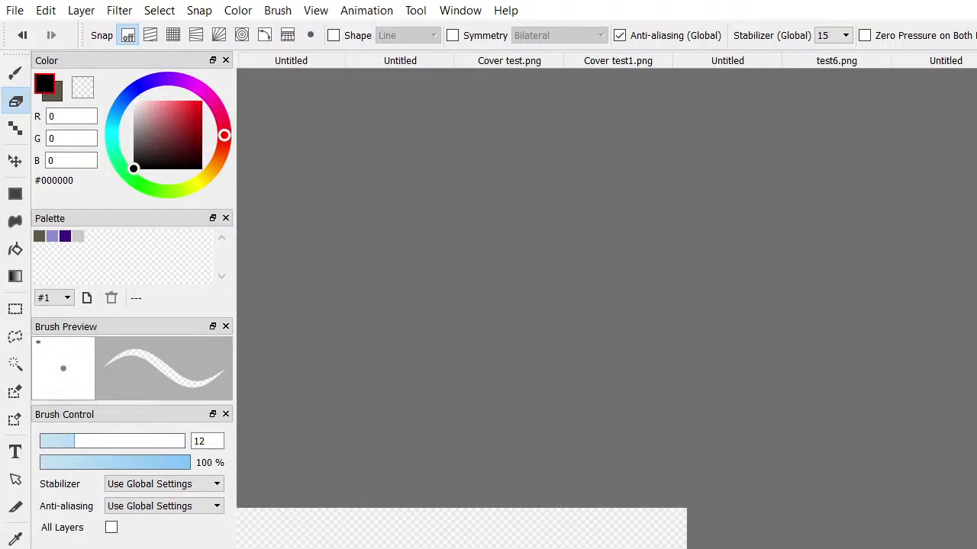
{"action": "scroll", "coordinate": [606, 308], "scroll_direction": "up", "scroll_amount": 5}
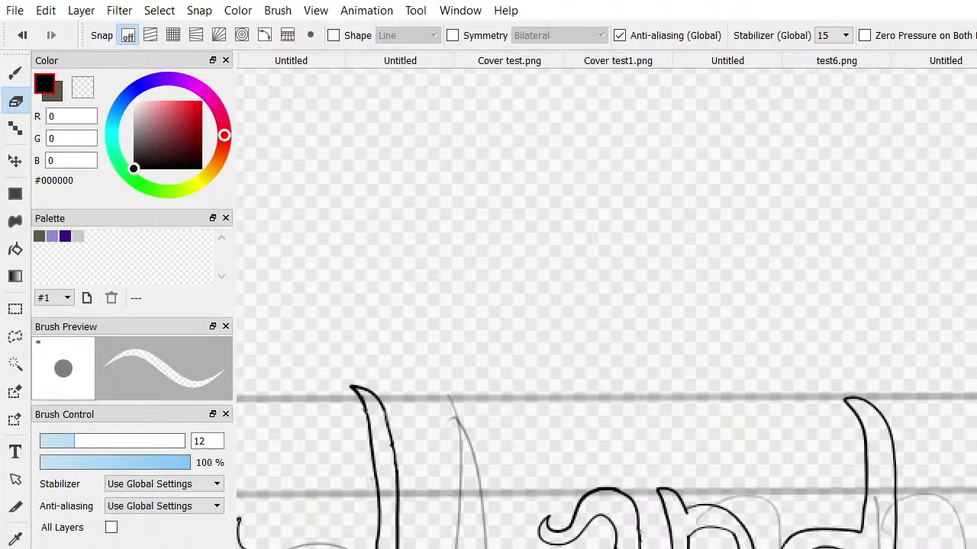
{"action": "scroll", "coordinate": [606, 308], "scroll_direction": "up", "scroll_amount": 2}
{"action": "scroll", "coordinate": [592, 478], "scroll_direction": "up", "scroll_amount": 6}
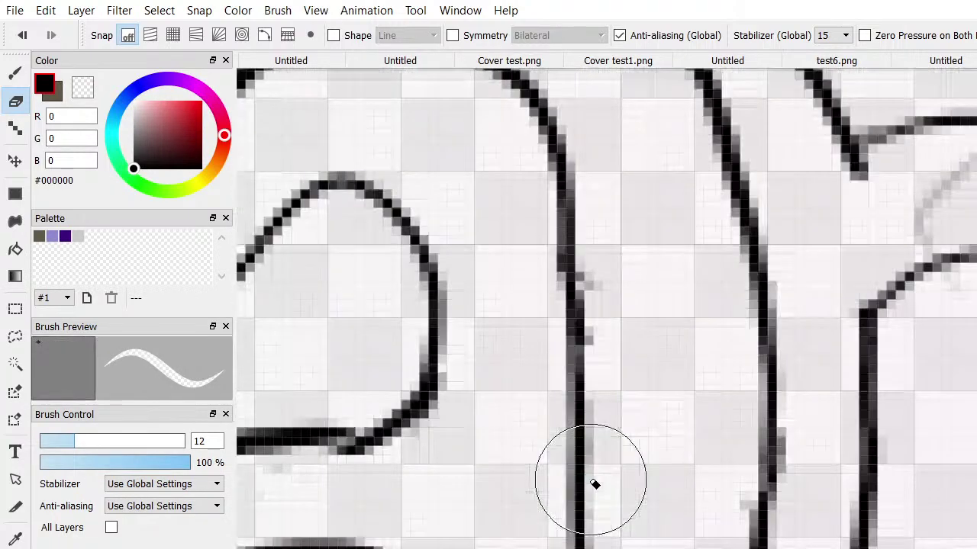
{"action": "scroll", "coordinate": [656, 534], "scroll_direction": "down", "scroll_amount": 4}
{"action": "scroll", "coordinate": [656, 534], "scroll_direction": "up", "scroll_amount": 1}
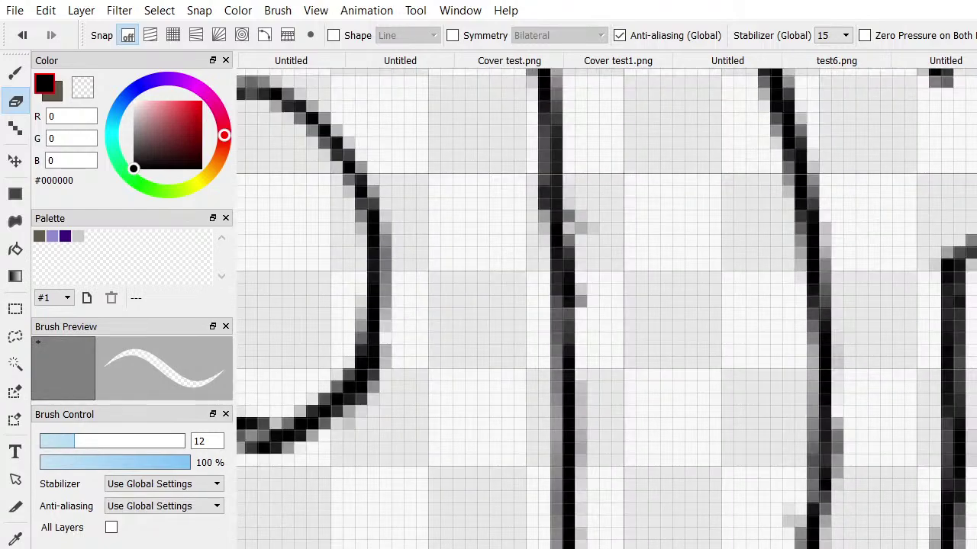
{"action": "scroll", "coordinate": [659, 242], "scroll_direction": "down", "scroll_amount": 2}
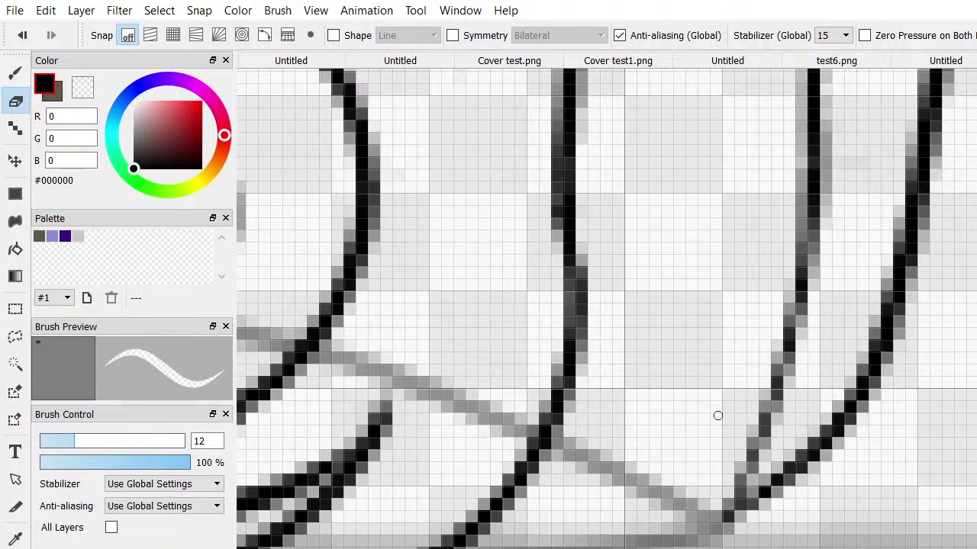
{"action": "scroll", "coordinate": [670, 505], "scroll_direction": "up", "scroll_amount": 5}
{"action": "scroll", "coordinate": [669, 505], "scroll_direction": "down", "scroll_amount": 3}
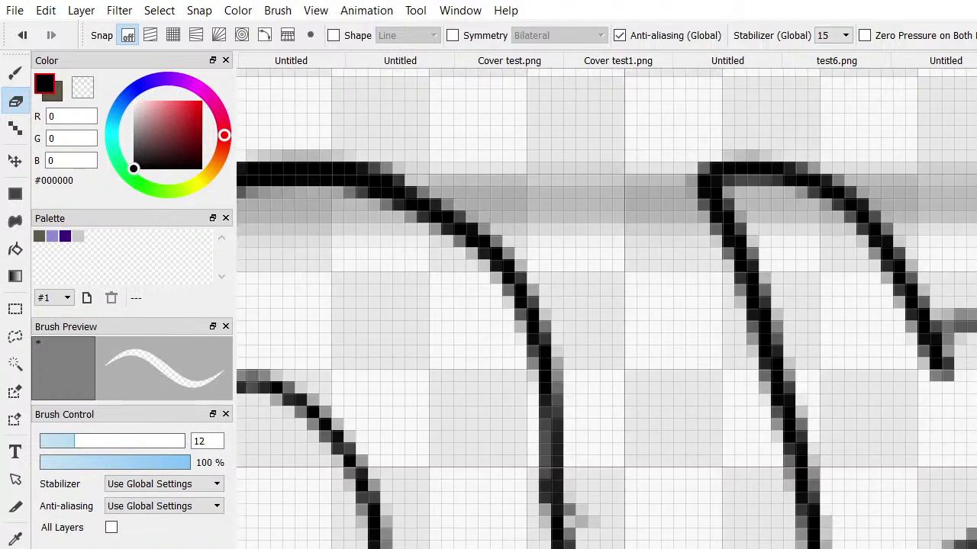
{"action": "left_click_drag", "start_coordinate": [648, 511], "coordinate": [643, 529]}
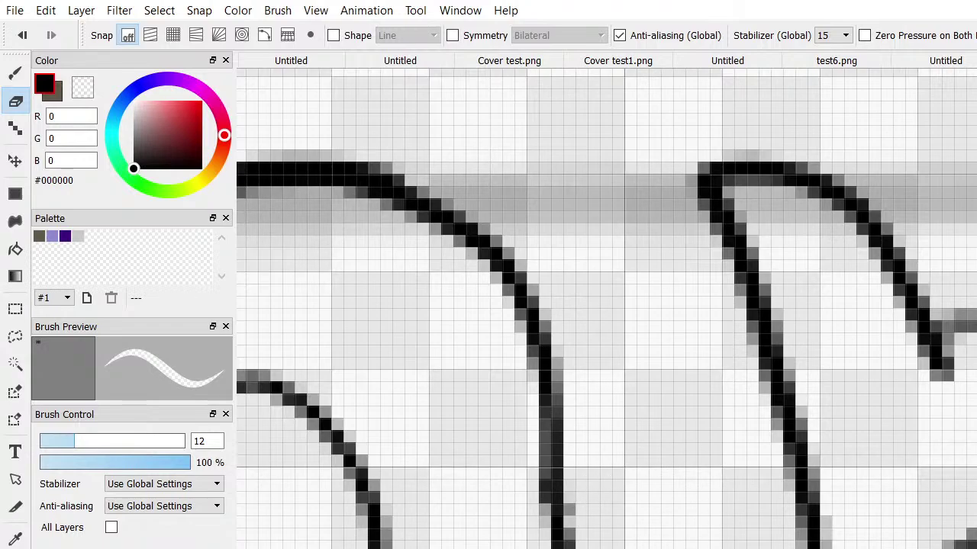
{"action": "scroll", "coordinate": [839, 534], "scroll_direction": "right", "scroll_amount": 5}
{"action": "scroll", "coordinate": [839, 534], "scroll_direction": "down", "scroll_amount": 1}
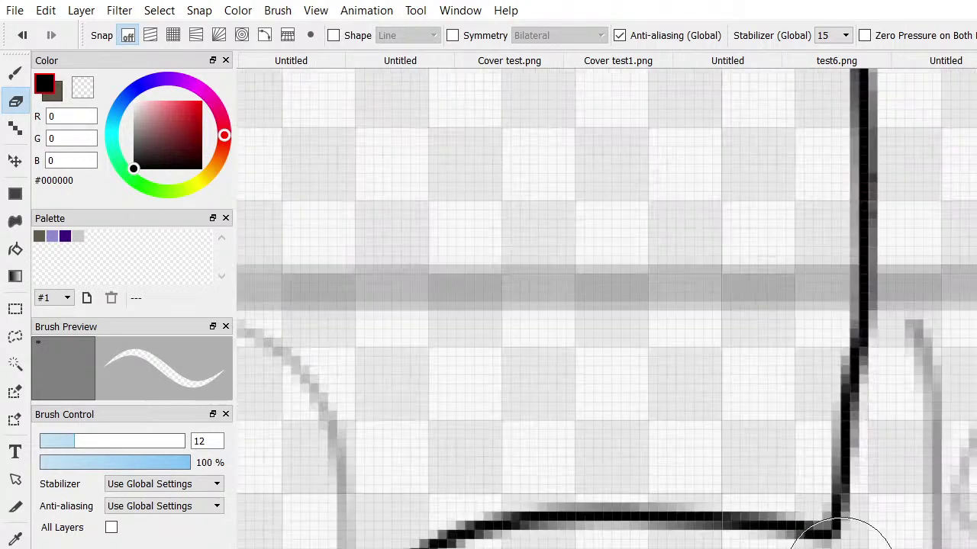
Erase the rough section of the n's left stem and redraw it as a clean line with the size 7 brush
{"action": "scroll", "coordinate": [839, 534], "scroll_direction": "down", "scroll_amount": 2}
{"action": "scroll", "coordinate": [788, 480], "scroll_direction": "down", "scroll_amount": 2}
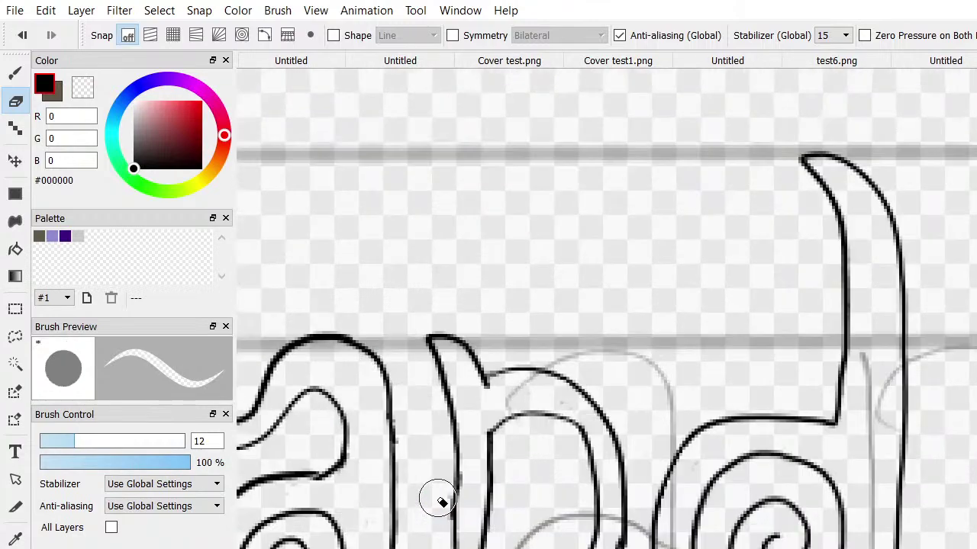
{"action": "scroll", "coordinate": [440, 506], "scroll_direction": "up", "scroll_amount": 4}
{"action": "mouse_move", "coordinate": [455, 495]}
{"action": "left_mouse_down"}
{"action": "mouse_move", "coordinate": [465, 515]}
{"action": "mouse_move", "coordinate": [482, 476]}
{"action": "left_mouse_up"}
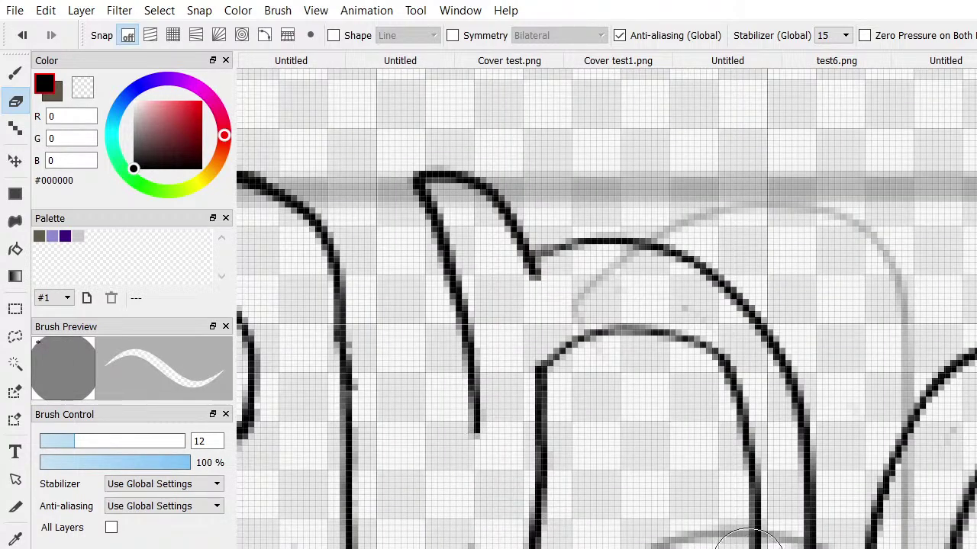
{"action": "left_click", "coordinate": [15, 74]}
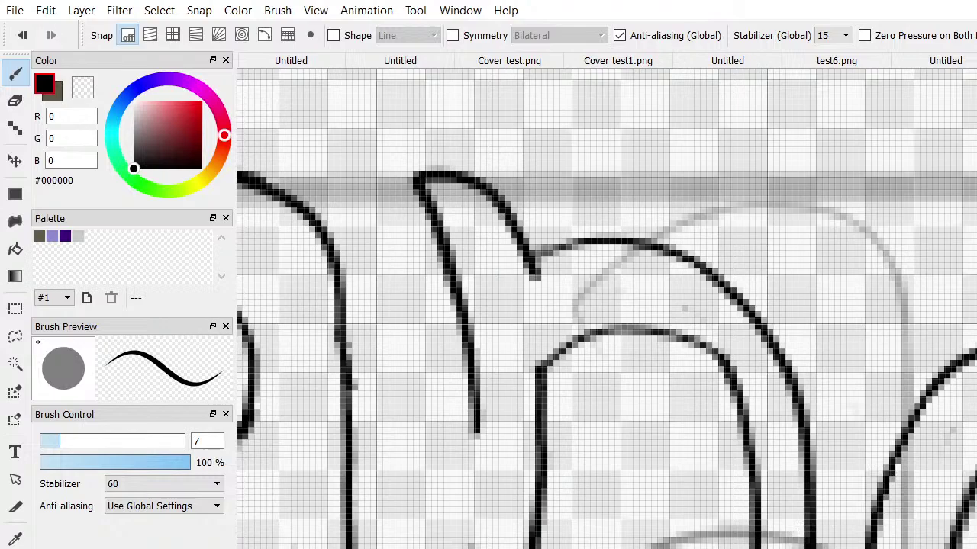
{"action": "mouse_move", "coordinate": [477, 441]}
{"action": "left_mouse_down"}
{"action": "mouse_move", "coordinate": [476, 430]}
{"action": "mouse_move", "coordinate": [469, 548]}
{"action": "left_mouse_up"}
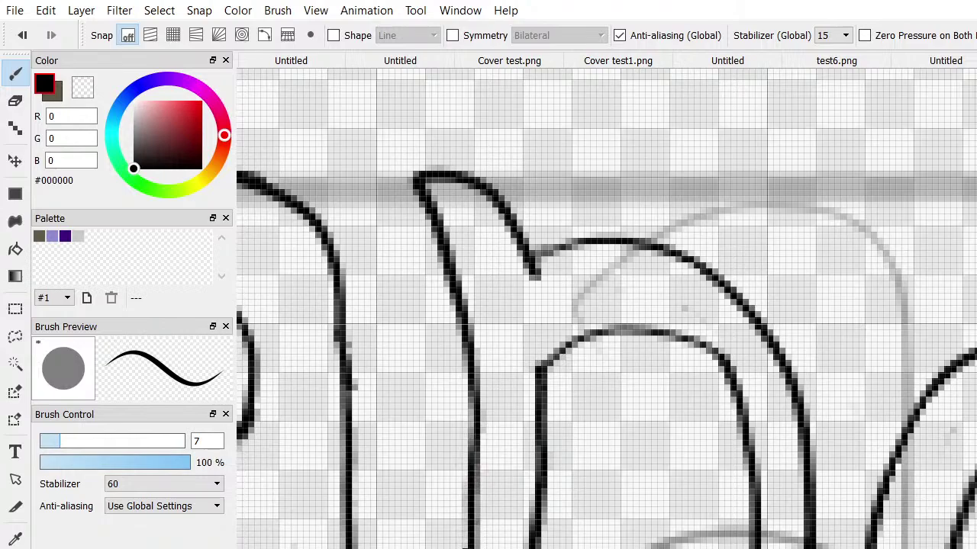
{"action": "scroll", "coordinate": [469, 548], "scroll_direction": "down", "scroll_amount": 6}
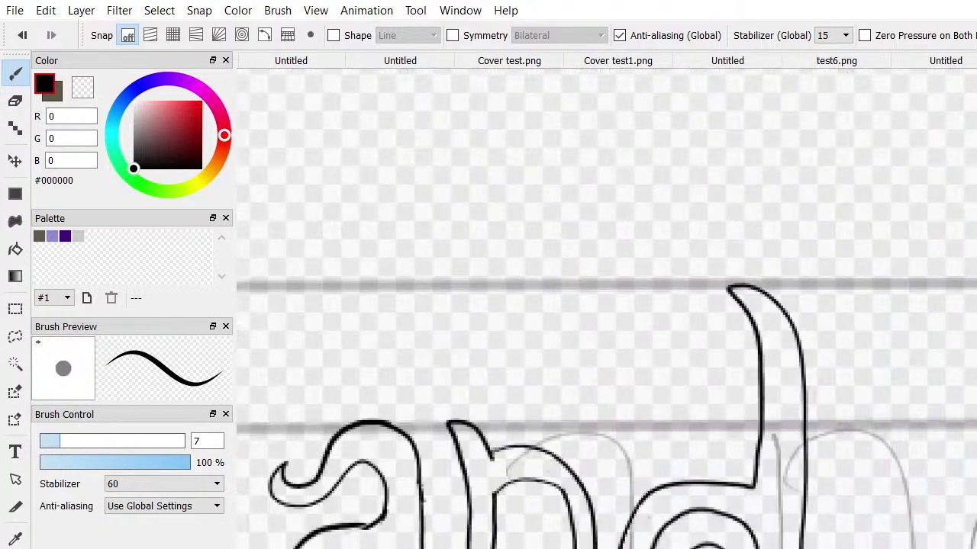
{"action": "scroll", "coordinate": [469, 548], "scroll_direction": "down", "scroll_amount": 3}
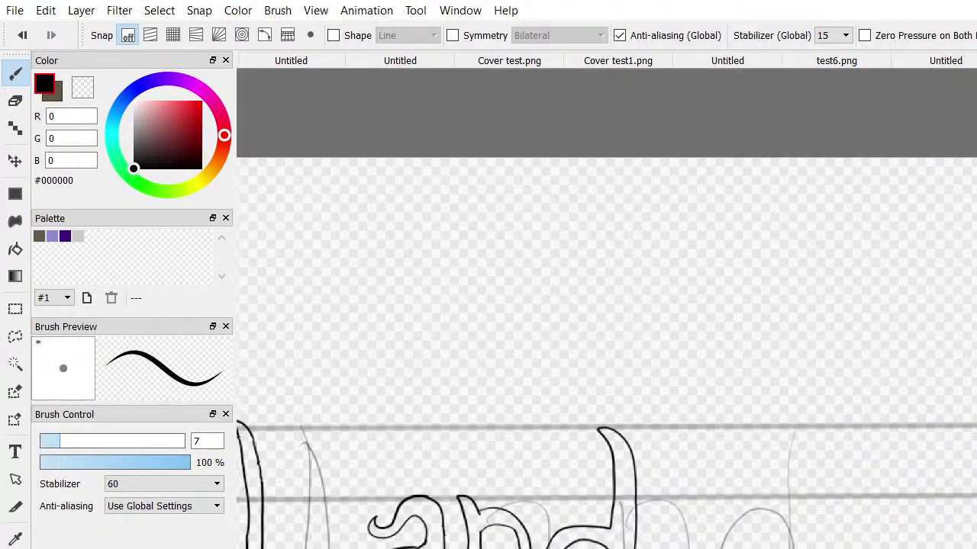
Ink a small teardrop-shaped apostrophe outline beside the upper stem of the d with the size 7 brush
{"action": "scroll", "coordinate": [469, 548], "scroll_direction": "up", "scroll_amount": 2}
{"action": "scroll", "coordinate": [468, 548], "scroll_direction": "up", "scroll_amount": 4}
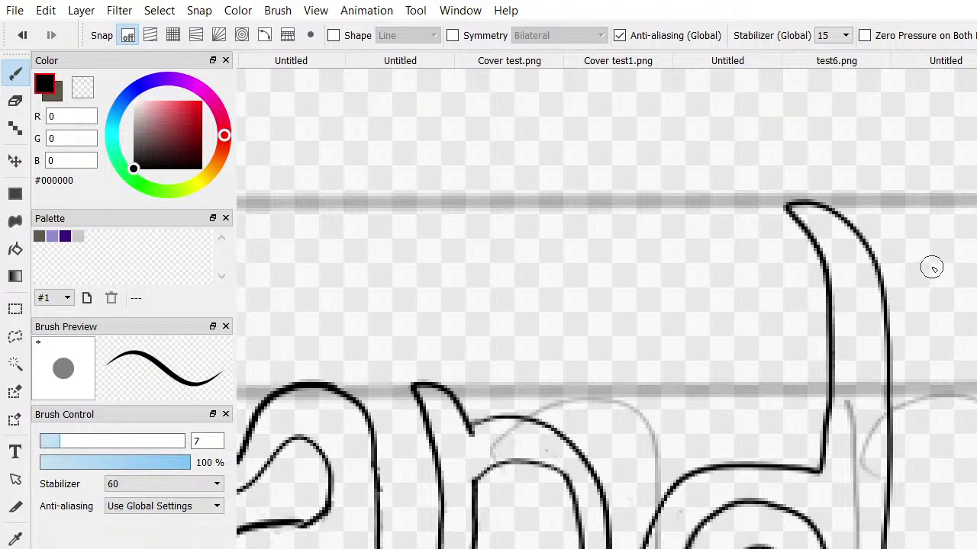
{"action": "mouse_move", "coordinate": [938, 263]}
{"action": "left_mouse_down"}
{"action": "mouse_move", "coordinate": [933, 309]}
{"action": "mouse_move", "coordinate": [911, 331]}
{"action": "mouse_move", "coordinate": [956, 327]}
{"action": "mouse_move", "coordinate": [975, 294]}
{"action": "left_mouse_up"}
{"action": "mouse_move", "coordinate": [970, 239]}
{"action": "left_mouse_down"}
{"action": "mouse_move", "coordinate": [937, 247]}
{"action": "mouse_move", "coordinate": [937, 269]}
{"action": "left_mouse_up"}
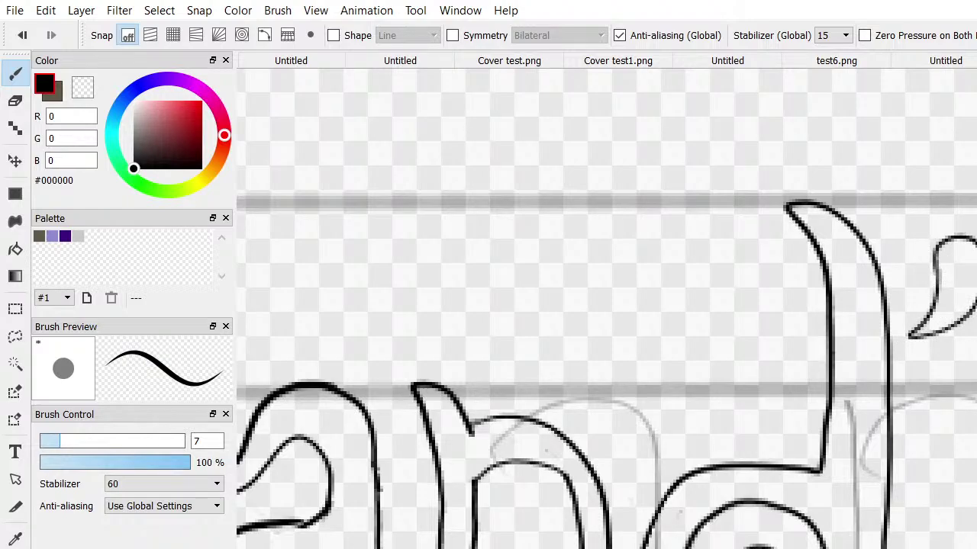
{"action": "left_click_drag", "start_coordinate": [763, 305], "coordinate": [450, 305]}
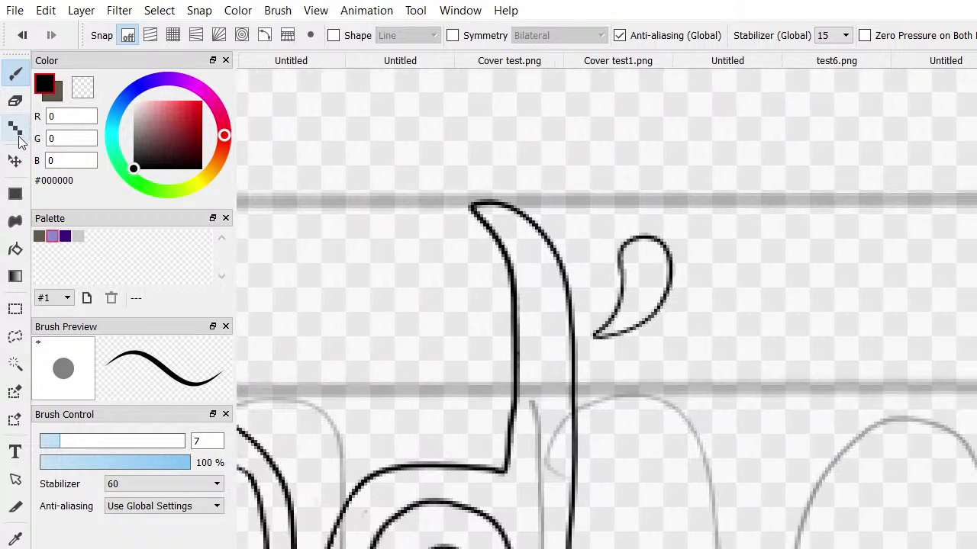
{"action": "left_click", "coordinate": [15, 160]}
{"action": "mouse_move", "coordinate": [656, 289]}
{"action": "left_mouse_down"}
{"action": "mouse_move", "coordinate": [680, 296]}
{"action": "mouse_move", "coordinate": [668, 292]}
{"action": "left_mouse_up"}
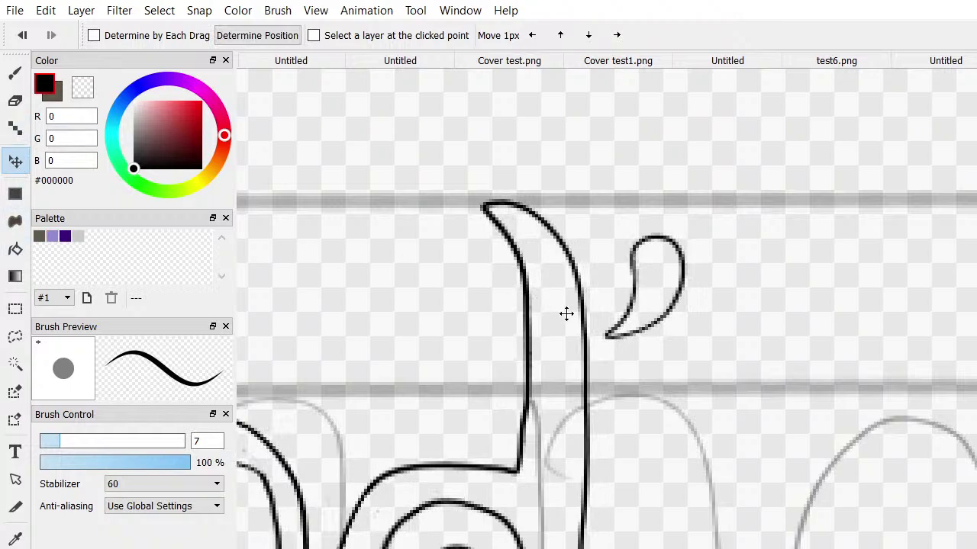
{"action": "left_click_drag", "start_coordinate": [567, 313], "coordinate": [573, 308]}
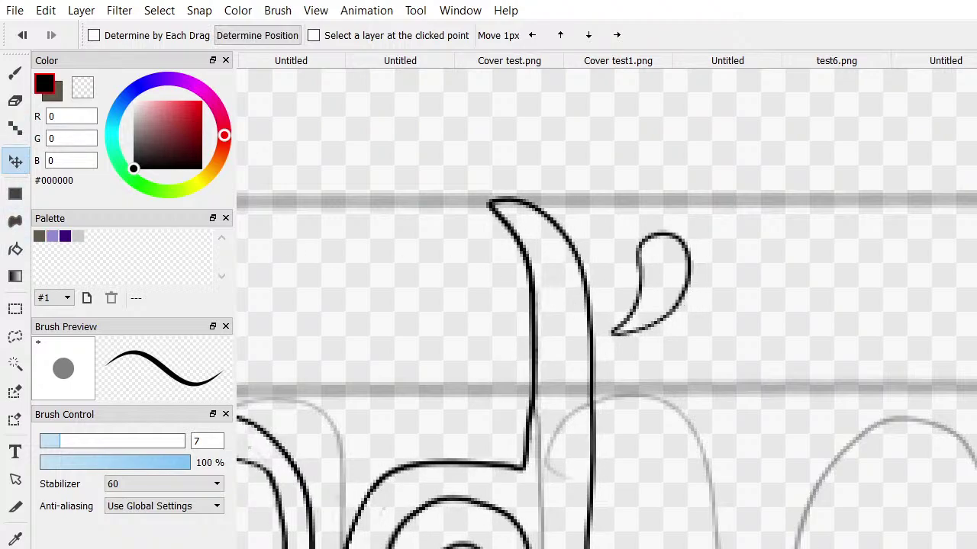
{"action": "scroll", "coordinate": [931, 502], "scroll_direction": "right", "scroll_amount": 10}
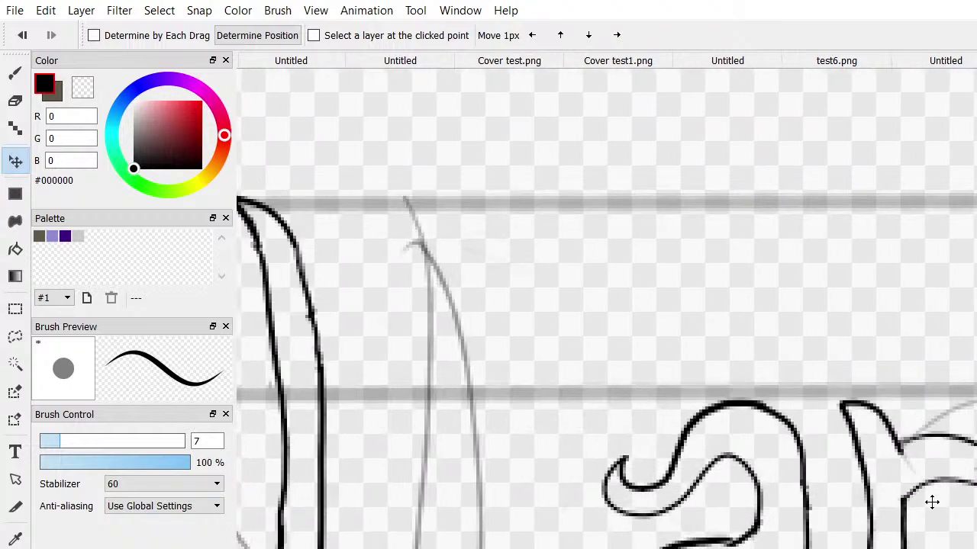
{"action": "left_click_drag", "start_coordinate": [932, 501], "coordinate": [931, 498]}
{"action": "scroll", "coordinate": [607, 308], "scroll_direction": "left", "scroll_amount": 10}
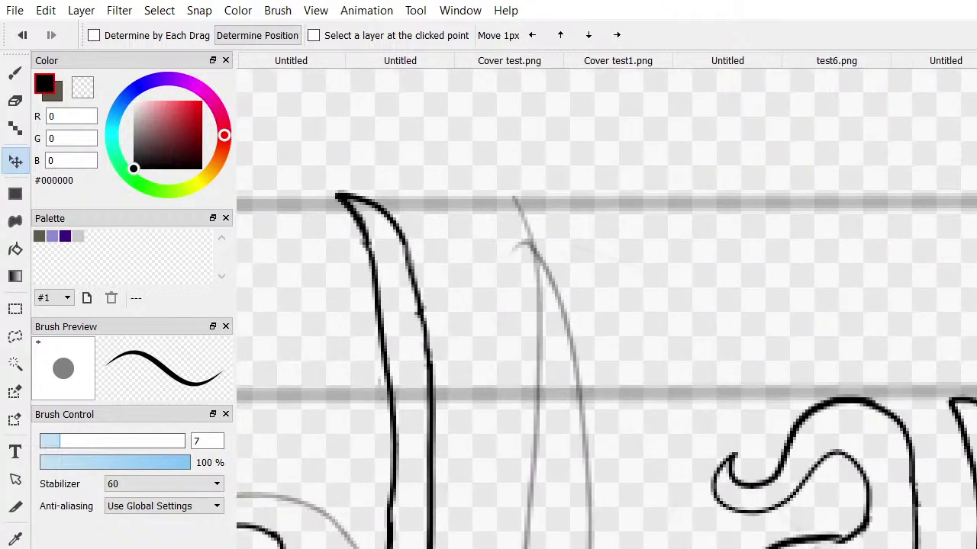
{"action": "scroll", "coordinate": [606, 308], "scroll_direction": "right", "scroll_amount": 2}
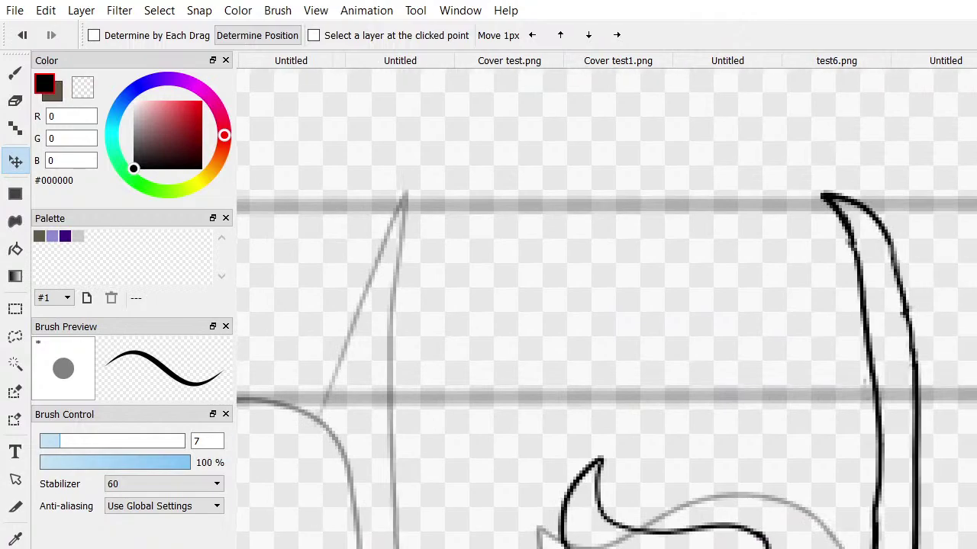
{"action": "left_click_drag", "start_coordinate": [862, 359], "coordinate": [844, 343]}
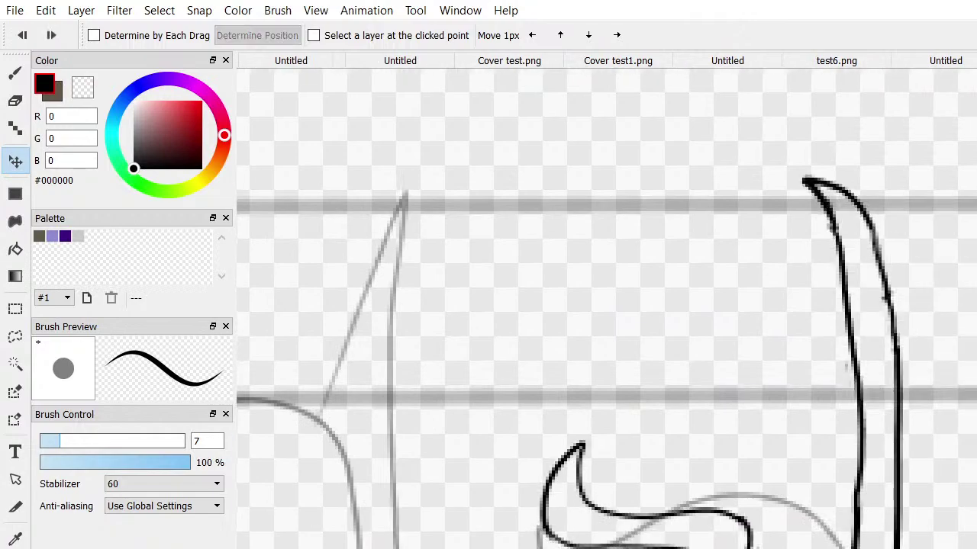
{"action": "scroll", "coordinate": [606, 308], "scroll_direction": "right", "scroll_amount": 10}
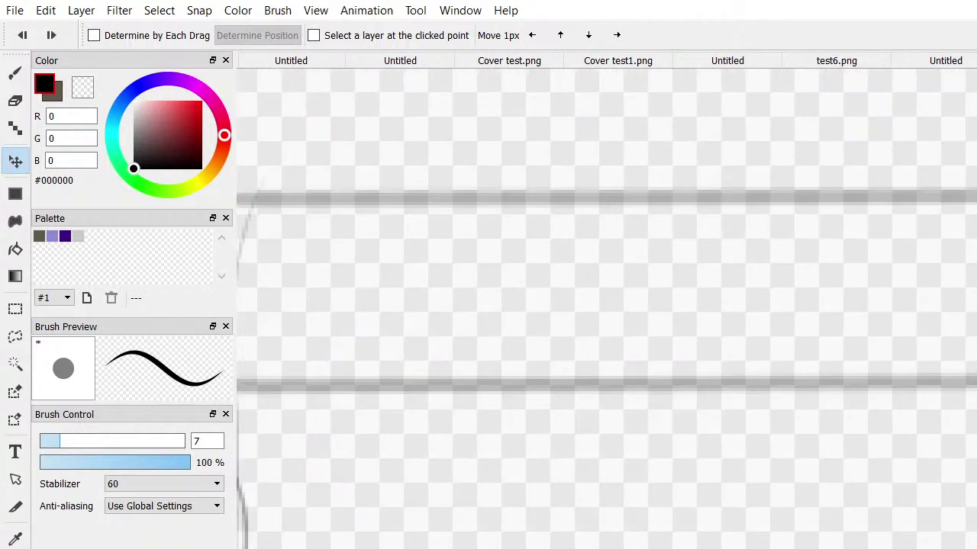
{"action": "scroll", "coordinate": [607, 309], "scroll_direction": "left", "scroll_amount": 3}
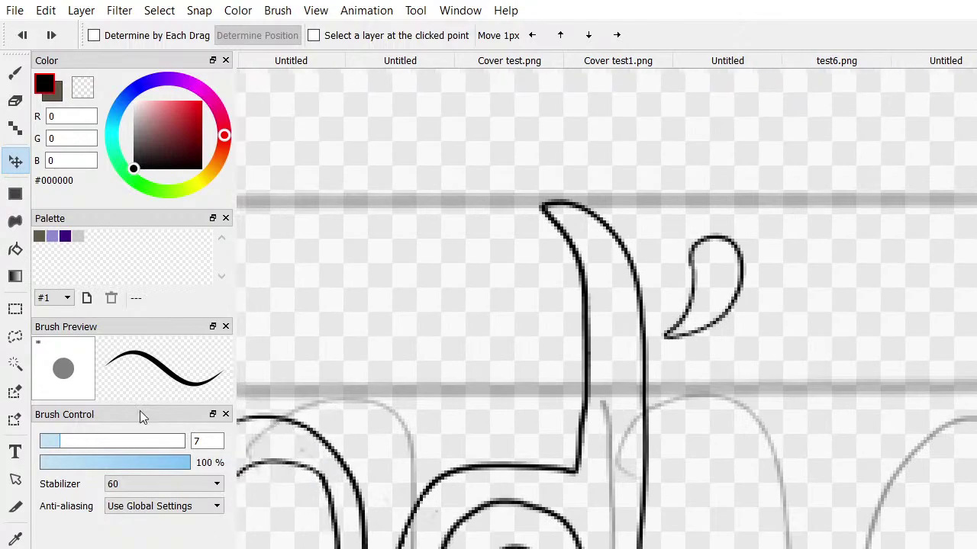
{"action": "left_click", "coordinate": [16, 73]}
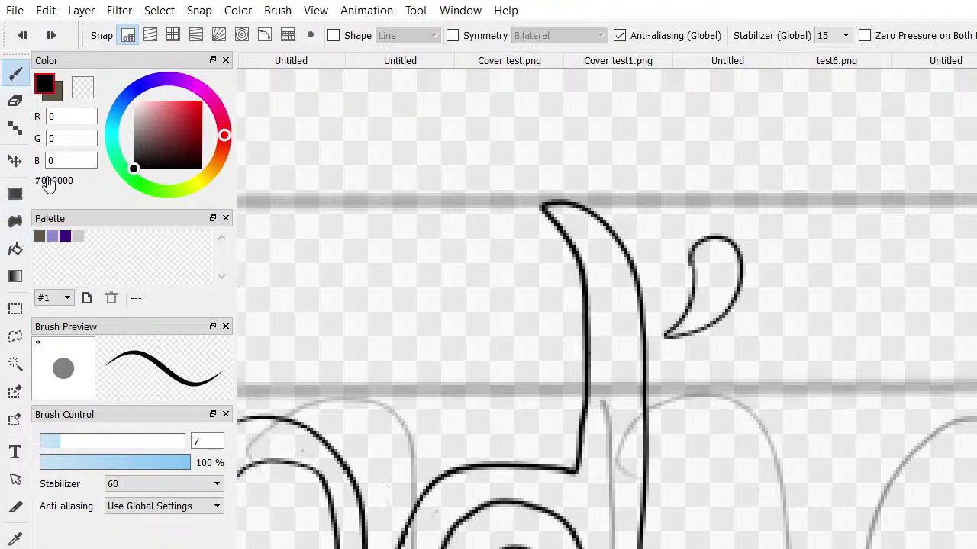
Lasso the apostrophe, shift it slightly up and farther right from the d, and clear the selection
{"action": "left_click", "coordinate": [15, 336]}
{"action": "mouse_move", "coordinate": [684, 174]}
{"action": "left_mouse_down"}
{"action": "mouse_move", "coordinate": [758, 249]}
{"action": "mouse_move", "coordinate": [730, 356]}
{"action": "mouse_move", "coordinate": [677, 380]}
{"action": "mouse_move", "coordinate": [648, 326]}
{"action": "mouse_move", "coordinate": [731, 180]}
{"action": "mouse_move", "coordinate": [749, 264]}
{"action": "mouse_move", "coordinate": [791, 248]}
{"action": "left_mouse_up"}
{"action": "key", "text": "ctrl+t"}
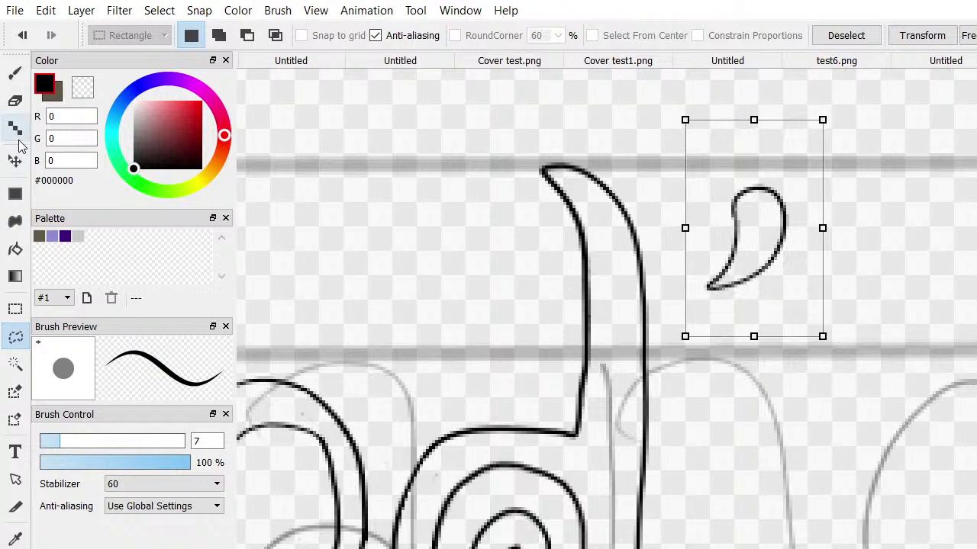
{"action": "key", "text": "Return"}
{"action": "key", "text": "ctrl+d"}
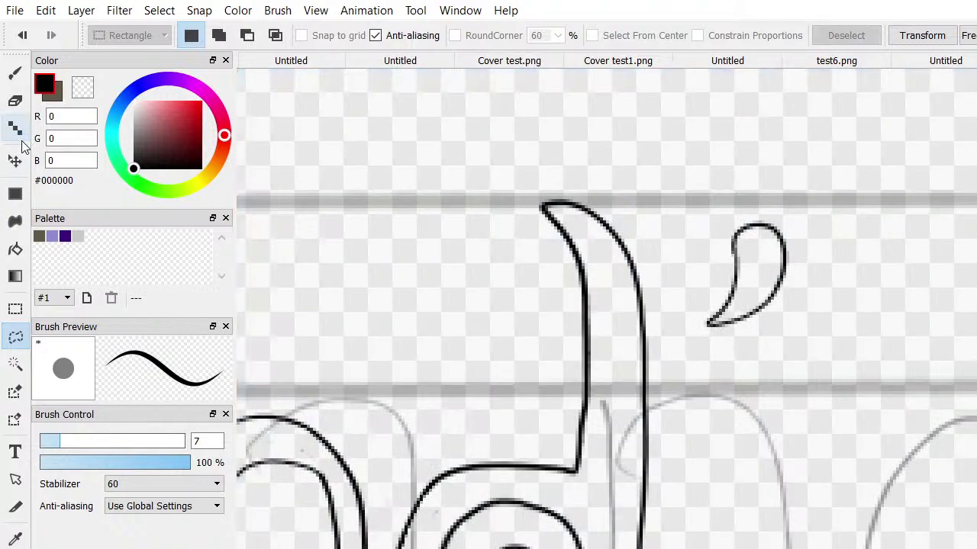
Ink the curled outline of an s after the apostrophe with the size 7 brush, undoing the first stroke placed too high
{"action": "left_click", "coordinate": [15, 73]}
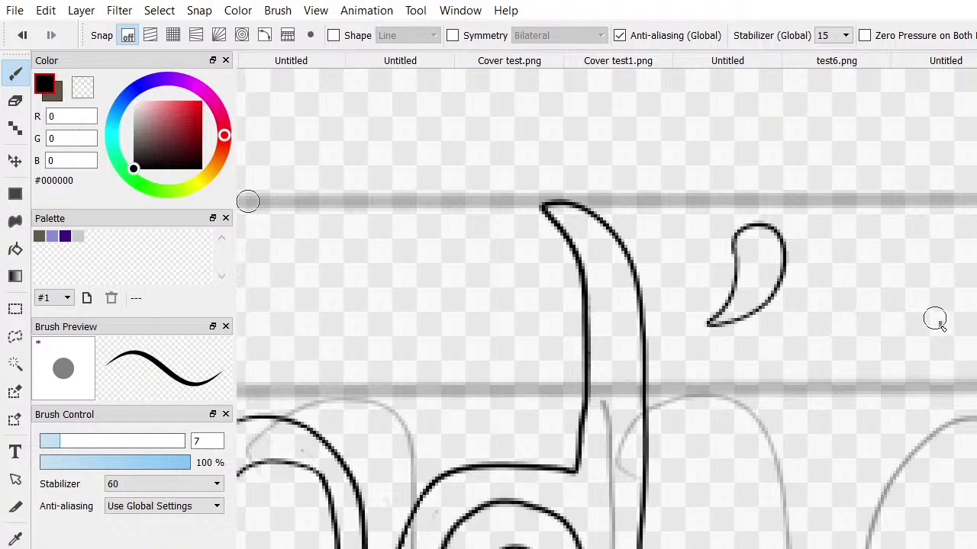
{"action": "mouse_move", "coordinate": [937, 321]}
{"action": "left_mouse_down"}
{"action": "mouse_move", "coordinate": [873, 305]}
{"action": "mouse_move", "coordinate": [837, 312]}
{"action": "mouse_move", "coordinate": [797, 375]}
{"action": "mouse_move", "coordinate": [813, 425]}
{"action": "mouse_move", "coordinate": [893, 548]}
{"action": "left_mouse_up"}
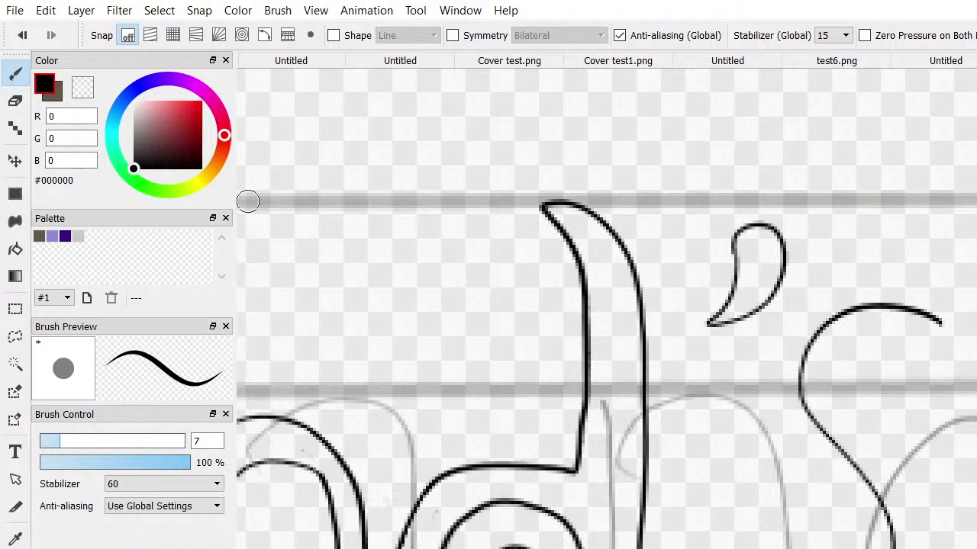
{"action": "key", "text": "ctrl+z"}
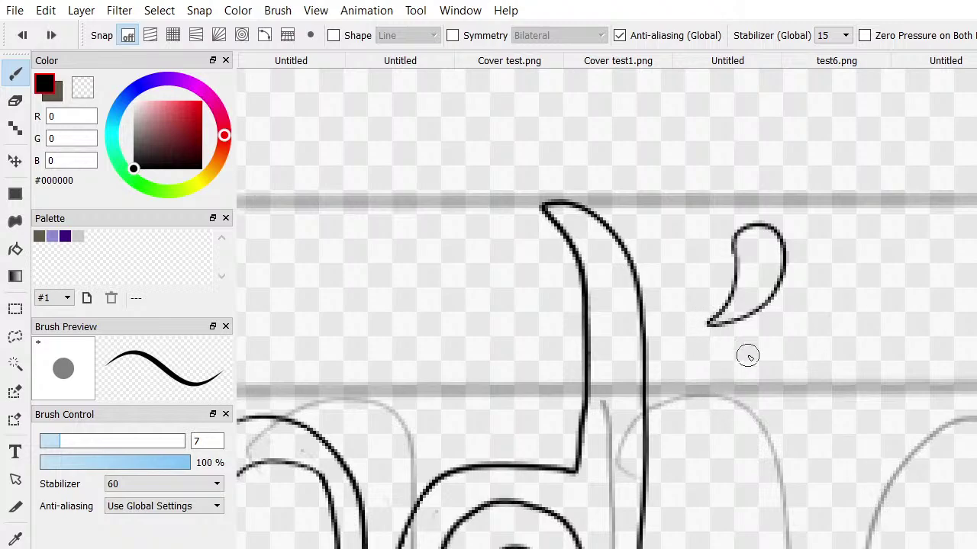
{"action": "mouse_move", "coordinate": [880, 390]}
{"action": "left_mouse_down"}
{"action": "mouse_move", "coordinate": [824, 392]}
{"action": "mouse_move", "coordinate": [789, 428]}
{"action": "mouse_move", "coordinate": [798, 493]}
{"action": "mouse_move", "coordinate": [847, 548]}
{"action": "left_mouse_up"}
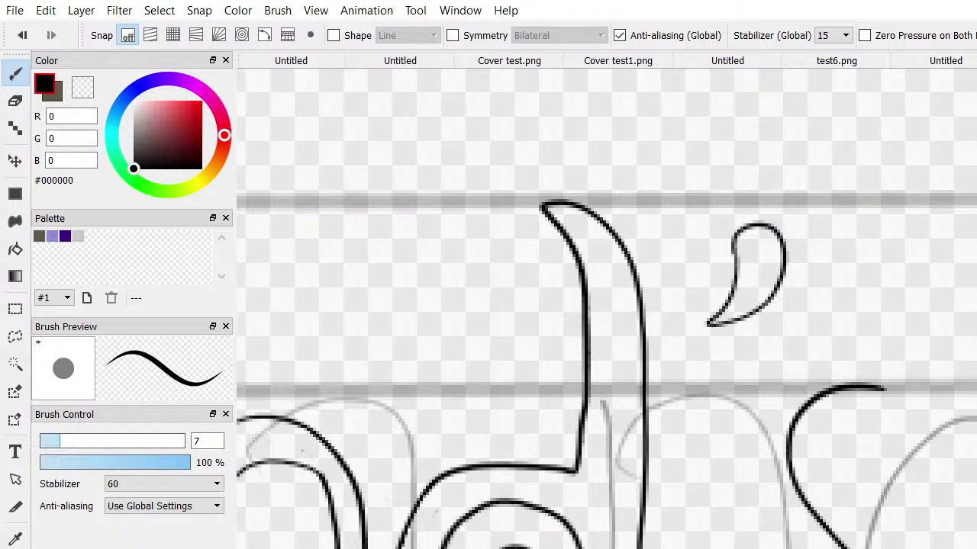
{"action": "mouse_move", "coordinate": [900, 548]}
{"action": "left_mouse_down"}
{"action": "mouse_move", "coordinate": [852, 490]}
{"action": "mouse_move", "coordinate": [844, 447]}
{"action": "mouse_move", "coordinate": [859, 430]}
{"action": "mouse_move", "coordinate": [929, 413]}
{"action": "mouse_move", "coordinate": [941, 371]}
{"action": "mouse_move", "coordinate": [890, 346]}
{"action": "mouse_move", "coordinate": [871, 351]}
{"action": "mouse_move", "coordinate": [897, 369]}
{"action": "mouse_move", "coordinate": [873, 391]}
{"action": "left_mouse_up"}
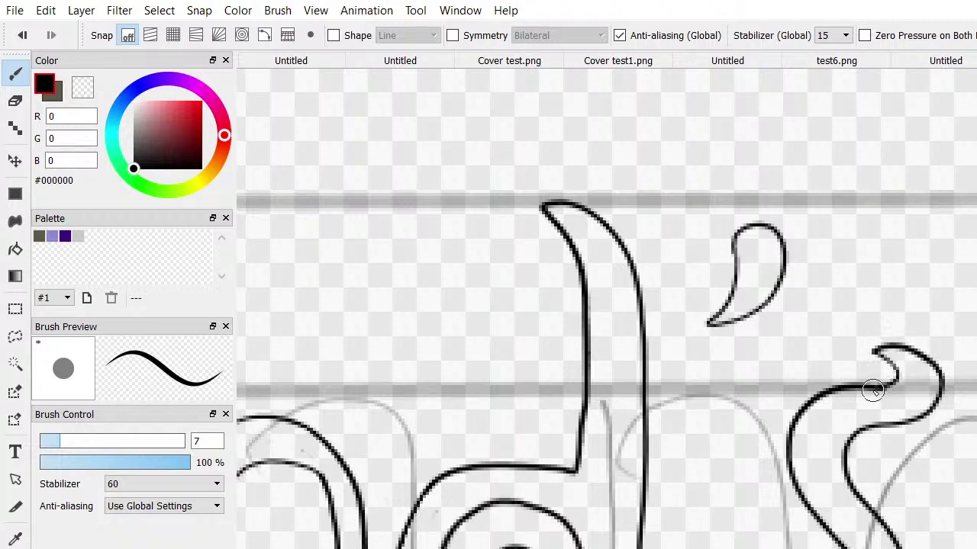
{"action": "scroll", "coordinate": [834, 403], "scroll_direction": "down", "scroll_amount": 8}
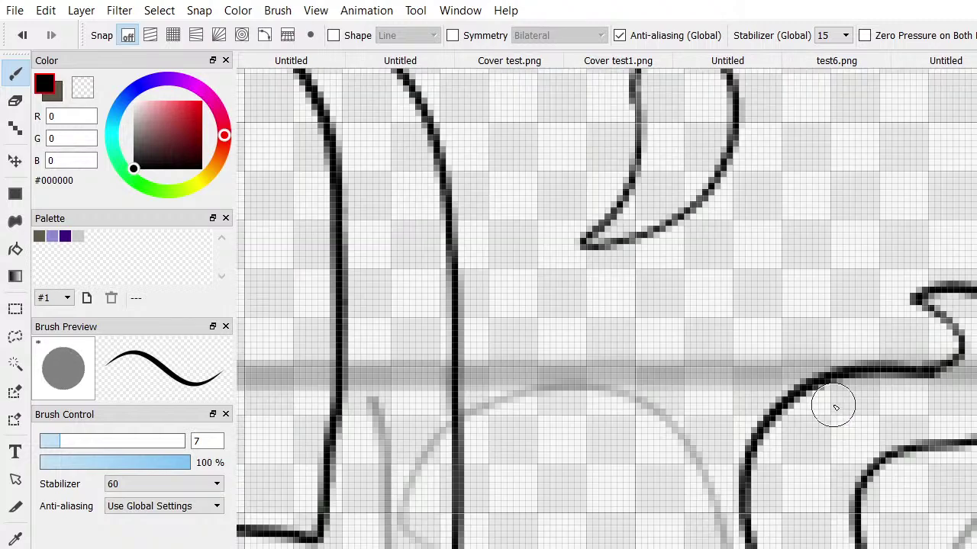
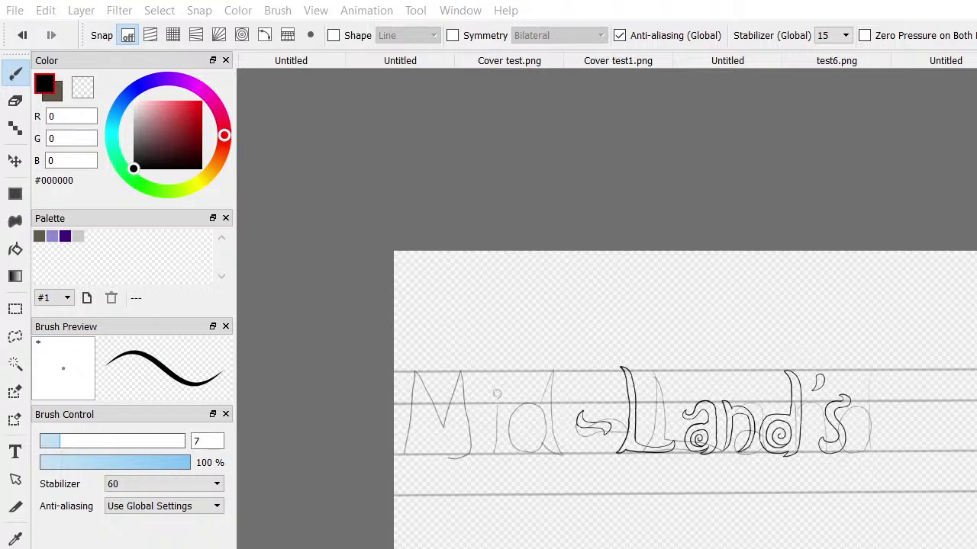
Try several strokes for the left leg of the M along its pencil sketch with the size 7 brush, undoing each one
{"action": "scroll", "coordinate": [374, 493], "scroll_direction": "down", "scroll_amount": 1}
{"action": "scroll", "coordinate": [373, 488], "scroll_direction": "up", "scroll_amount": 3}
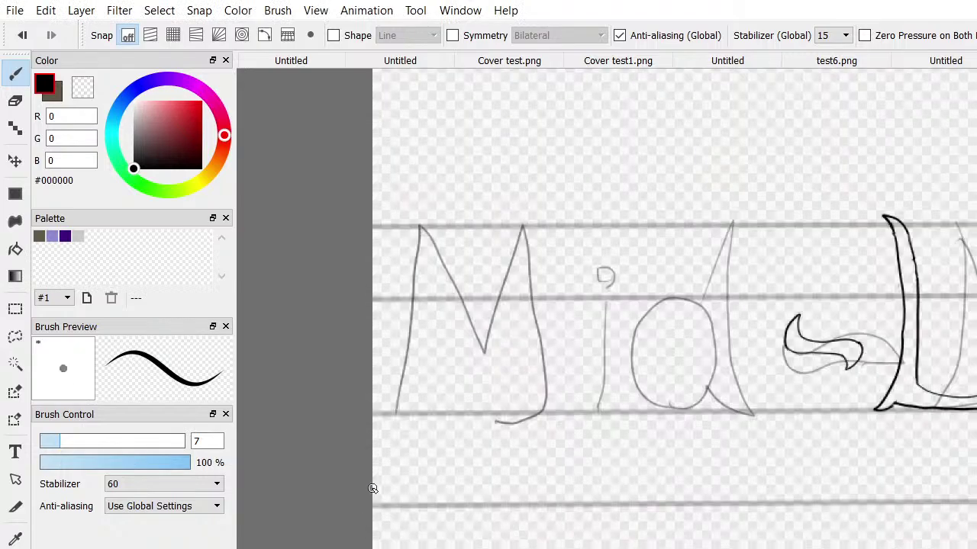
{"action": "scroll", "coordinate": [372, 488], "scroll_direction": "down", "scroll_amount": 3}
{"action": "scroll", "coordinate": [373, 488], "scroll_direction": "up", "scroll_amount": 3}
{"action": "mouse_move", "coordinate": [396, 412]}
{"action": "left_mouse_down"}
{"action": "mouse_move", "coordinate": [412, 305]}
{"action": "mouse_move", "coordinate": [394, 258]}
{"action": "left_mouse_up"}
{"action": "scroll", "coordinate": [394, 257], "scroll_direction": "down", "scroll_amount": 3}
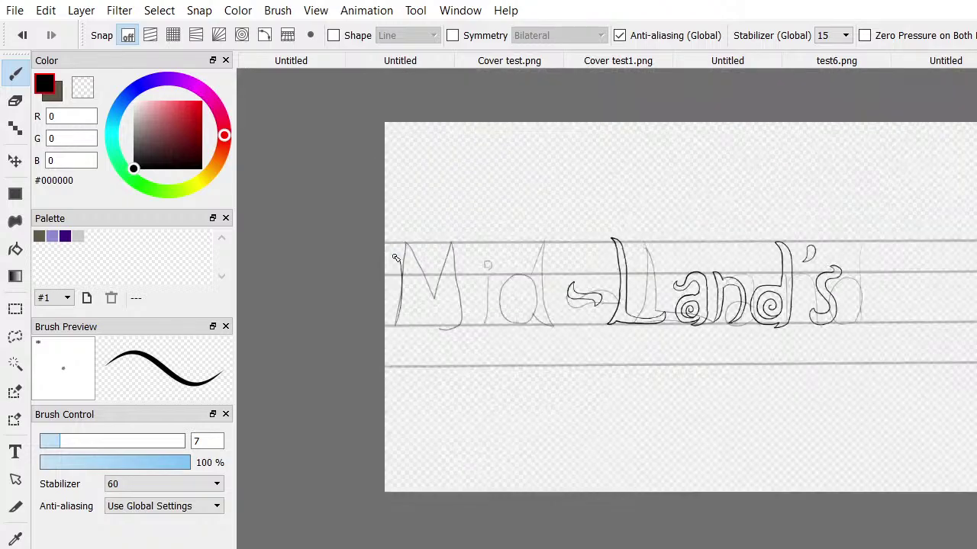
{"action": "scroll", "coordinate": [394, 255], "scroll_direction": "up", "scroll_amount": 6}
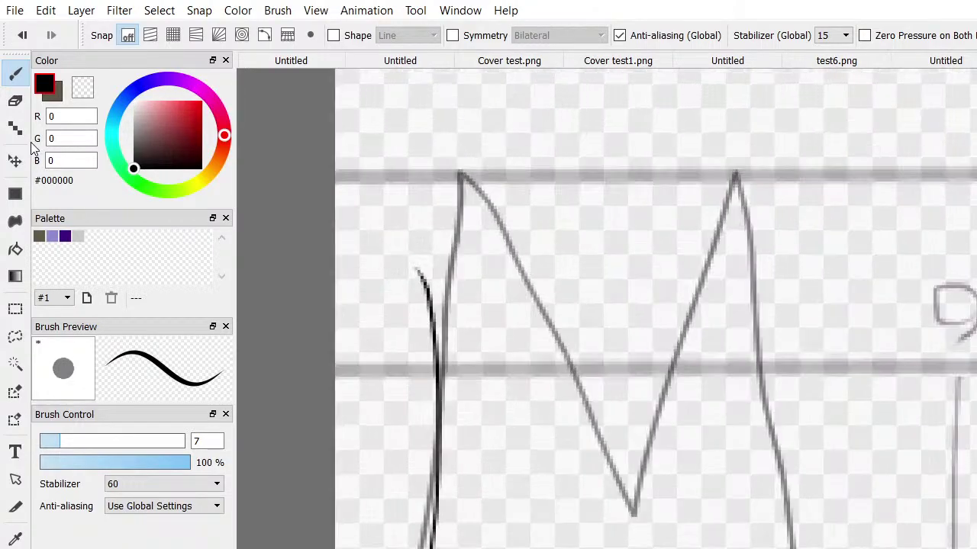
{"action": "key", "text": "ctrl+z"}
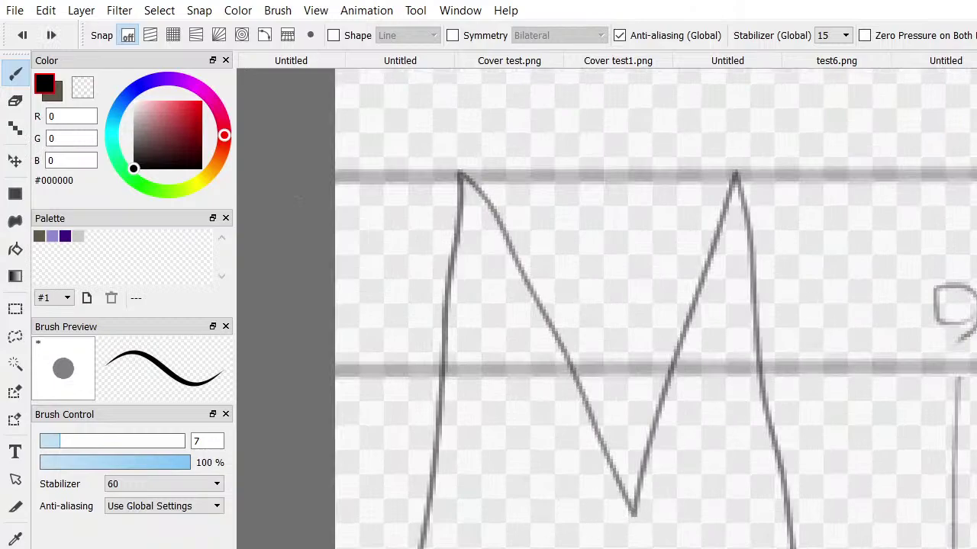
{"action": "mouse_move", "coordinate": [421, 547]}
{"action": "left_mouse_down"}
{"action": "mouse_move", "coordinate": [445, 433]}
{"action": "mouse_move", "coordinate": [441, 272]}
{"action": "left_mouse_up"}
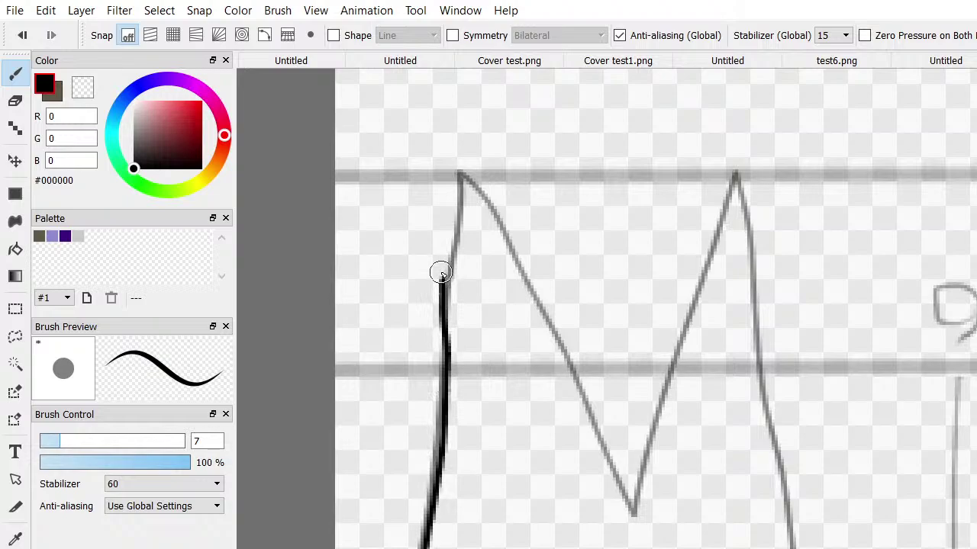
{"action": "key", "text": "ctrl+z"}
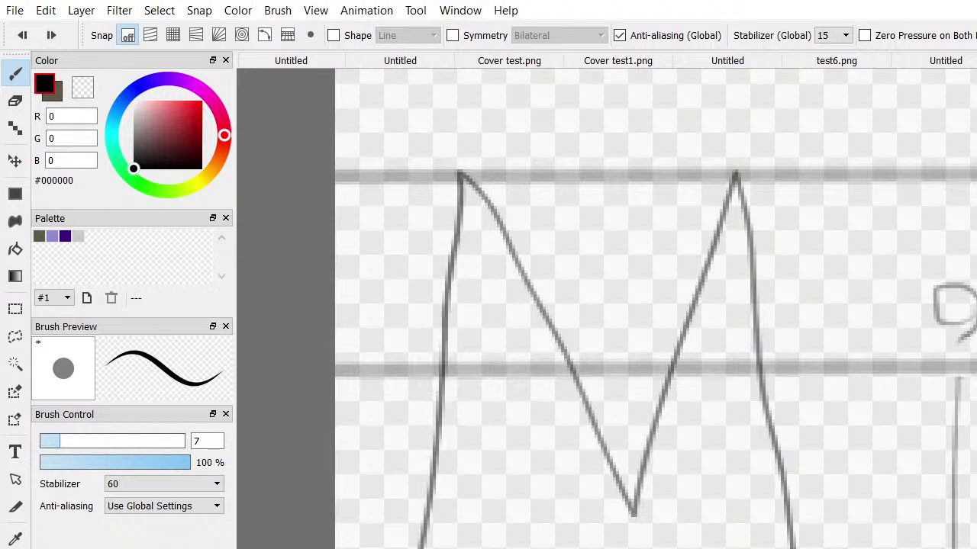
{"action": "left_click_drag", "start_coordinate": [419, 465], "coordinate": [404, 449]}
{"action": "key", "text": "ctrl+z"}
{"action": "mouse_move", "coordinate": [413, 546]}
{"action": "left_mouse_down"}
{"action": "mouse_move", "coordinate": [420, 441]}
{"action": "mouse_move", "coordinate": [391, 380]}
{"action": "left_mouse_up"}
{"action": "key", "text": "ctrl+z"}
{"action": "mouse_move", "coordinate": [423, 181]}
{"action": "left_mouse_down"}
{"action": "mouse_move", "coordinate": [434, 234]}
{"action": "mouse_move", "coordinate": [434, 391]}
{"action": "mouse_move", "coordinate": [419, 538]}
{"action": "mouse_move", "coordinate": [397, 535]}
{"action": "left_mouse_up"}
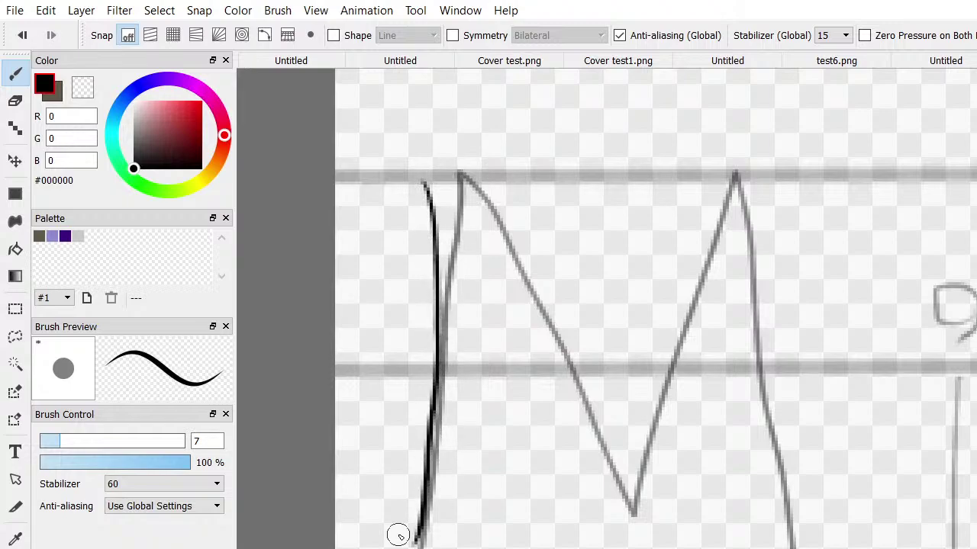
{"action": "key", "text": "ctrl+z"}
{"action": "scroll", "coordinate": [445, 524], "scroll_direction": "up", "scroll_amount": 2}
{"action": "scroll", "coordinate": [442, 519], "scroll_direction": "down", "scroll_amount": 5}
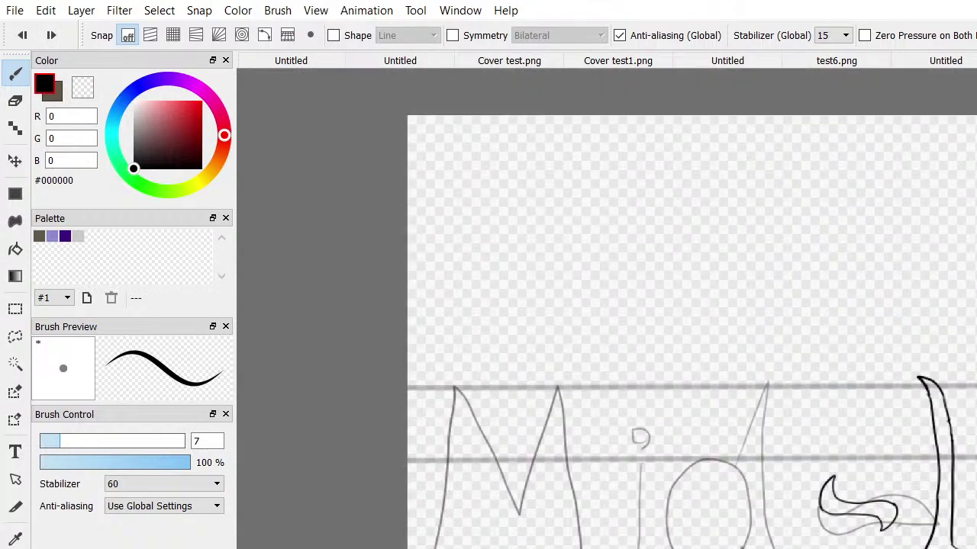
Ink the outer left edge of the M's left leg along the pencil sketch with the size 7 brush
{"action": "mouse_move", "coordinate": [438, 547]}
{"action": "left_mouse_down"}
{"action": "mouse_move", "coordinate": [444, 374]}
{"action": "mouse_move", "coordinate": [483, 400]}
{"action": "mouse_move", "coordinate": [505, 472]}
{"action": "mouse_move", "coordinate": [495, 482]}
{"action": "mouse_move", "coordinate": [501, 452]}
{"action": "mouse_move", "coordinate": [464, 378]}
{"action": "left_mouse_up"}
{"action": "left_click", "coordinate": [16, 100]}
{"action": "scroll", "coordinate": [483, 432], "scroll_direction": "down", "scroll_amount": 1}
{"action": "scroll", "coordinate": [491, 430], "scroll_direction": "up", "scroll_amount": 3}
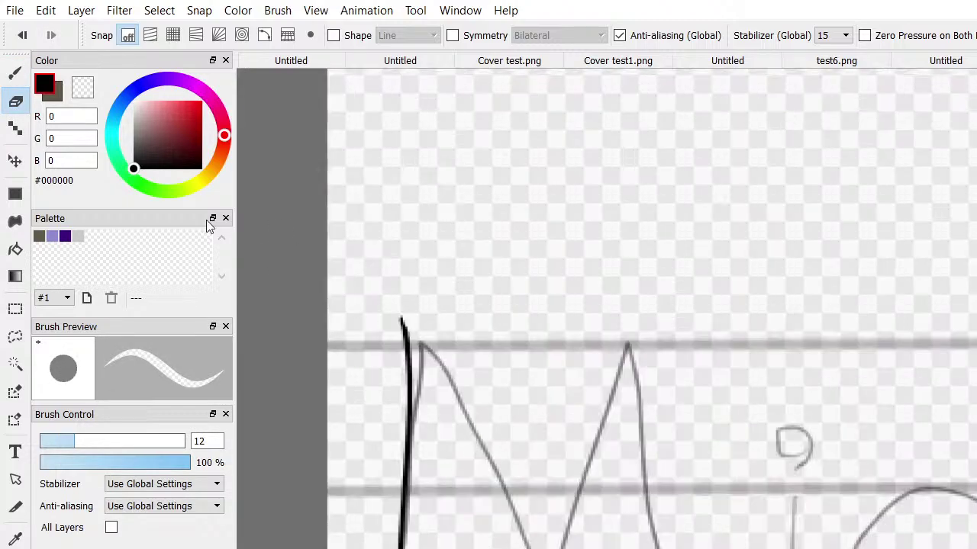
{"action": "left_click", "coordinate": [15, 73]}
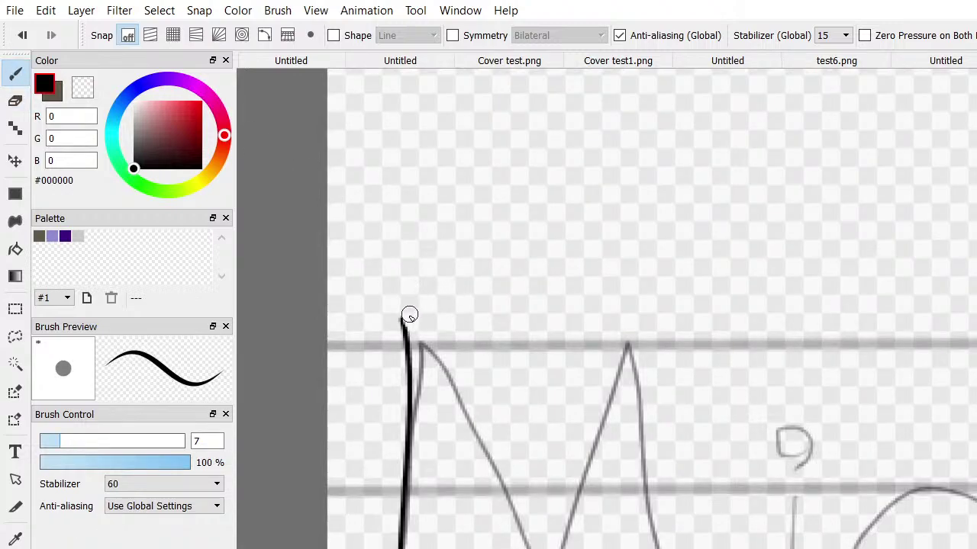
Ink two curved peaks at the M's upper left and erase the overlapping line below their notch with the size 12 eraser
{"action": "mouse_move", "coordinate": [403, 319]}
{"action": "left_mouse_down"}
{"action": "mouse_move", "coordinate": [460, 386]}
{"action": "mouse_move", "coordinate": [493, 482]}
{"action": "mouse_move", "coordinate": [505, 546]}
{"action": "left_mouse_up"}
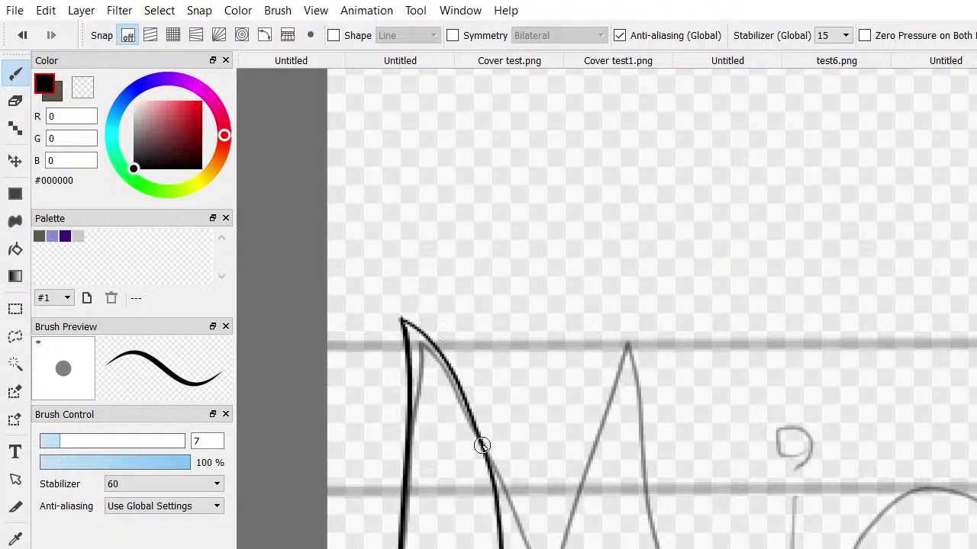
{"action": "mouse_move", "coordinate": [490, 475]}
{"action": "left_mouse_down"}
{"action": "mouse_move", "coordinate": [504, 391]}
{"action": "mouse_move", "coordinate": [486, 314]}
{"action": "mouse_move", "coordinate": [537, 368]}
{"action": "mouse_move", "coordinate": [581, 548]}
{"action": "left_mouse_up"}
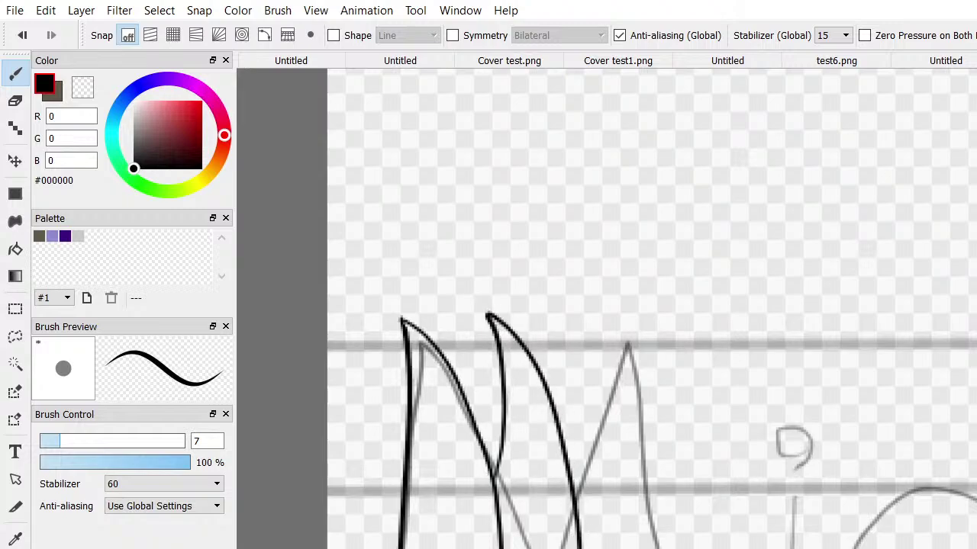
{"action": "mouse_move", "coordinate": [503, 543]}
{"action": "left_mouse_down"}
{"action": "mouse_move", "coordinate": [497, 529]}
{"action": "mouse_move", "coordinate": [490, 541]}
{"action": "mouse_move", "coordinate": [502, 548]}
{"action": "left_mouse_up"}
{"action": "left_click", "coordinate": [15, 101]}
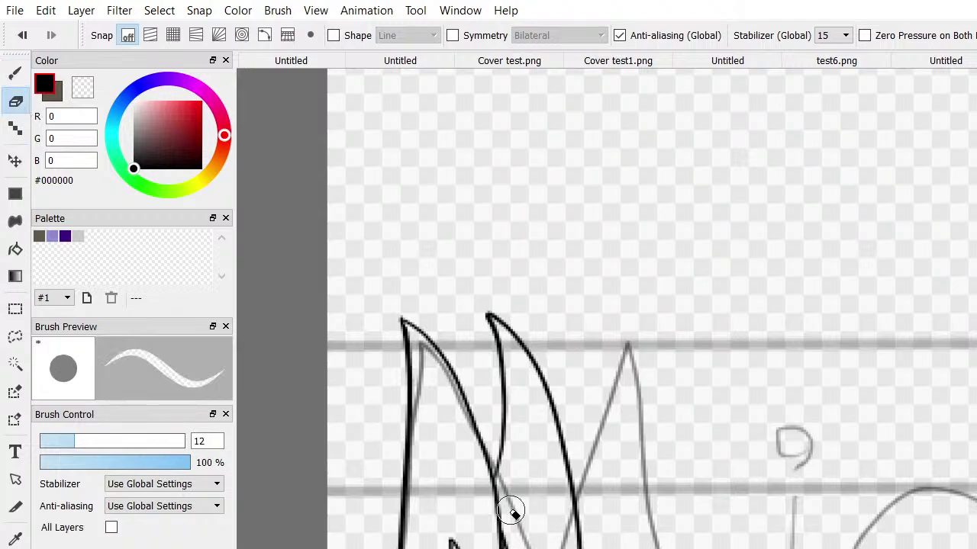
{"action": "mouse_move", "coordinate": [508, 515]}
{"action": "left_mouse_down"}
{"action": "mouse_move", "coordinate": [482, 520]}
{"action": "mouse_move", "coordinate": [500, 509]}
{"action": "mouse_move", "coordinate": [494, 520]}
{"action": "mouse_move", "coordinate": [485, 491]}
{"action": "mouse_move", "coordinate": [494, 493]}
{"action": "mouse_move", "coordinate": [484, 531]}
{"action": "mouse_move", "coordinate": [498, 518]}
{"action": "mouse_move", "coordinate": [500, 547]}
{"action": "left_mouse_up"}
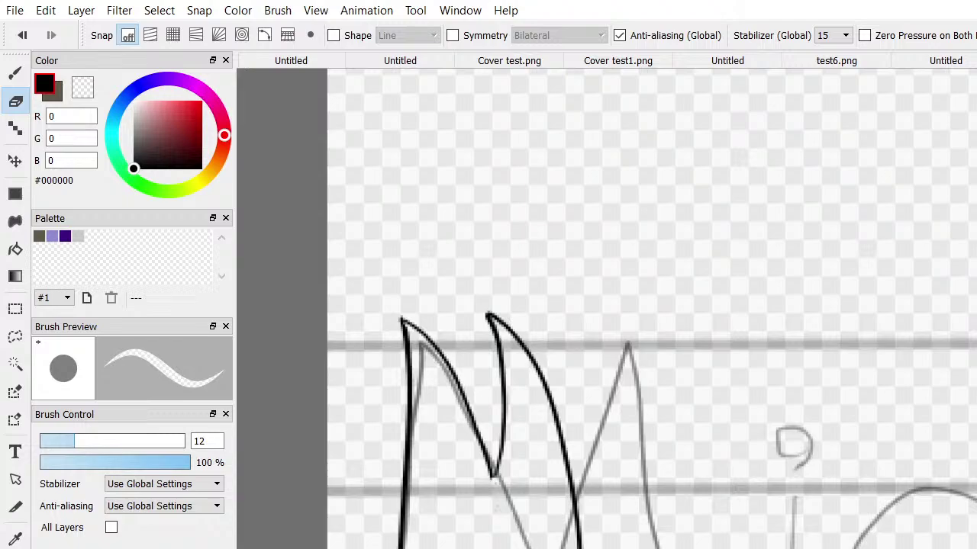
Try the M's inner zigzag contour twice below the notch, undoing the first attempt and erasing the second
{"action": "left_click", "coordinate": [15, 73]}
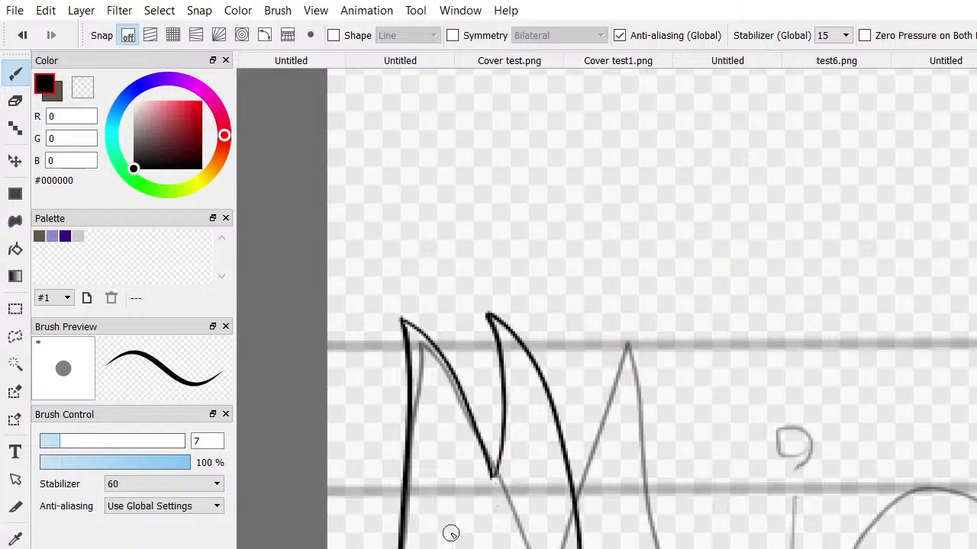
{"action": "mouse_move", "coordinate": [449, 532]}
{"action": "left_mouse_down"}
{"action": "mouse_move", "coordinate": [461, 548]}
{"action": "mouse_move", "coordinate": [508, 529]}
{"action": "mouse_move", "coordinate": [516, 497]}
{"action": "mouse_move", "coordinate": [527, 548]}
{"action": "left_mouse_up"}
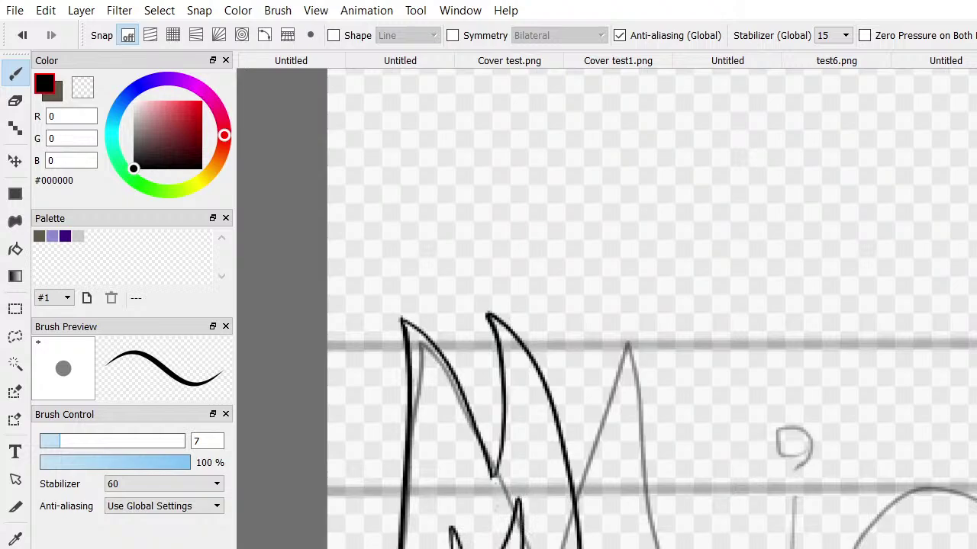
{"action": "key", "text": "ctrl+z"}
{"action": "key", "text": "ctrl+z"}
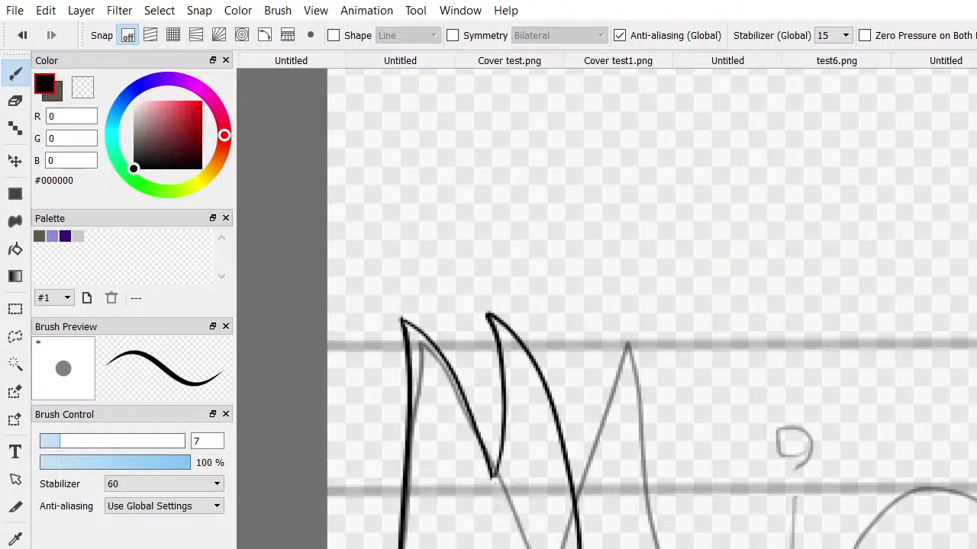
{"action": "mouse_move", "coordinate": [452, 548]}
{"action": "left_mouse_down"}
{"action": "mouse_move", "coordinate": [452, 534]}
{"action": "mouse_move", "coordinate": [472, 548]}
{"action": "mouse_move", "coordinate": [507, 526]}
{"action": "mouse_move", "coordinate": [527, 548]}
{"action": "left_mouse_up"}
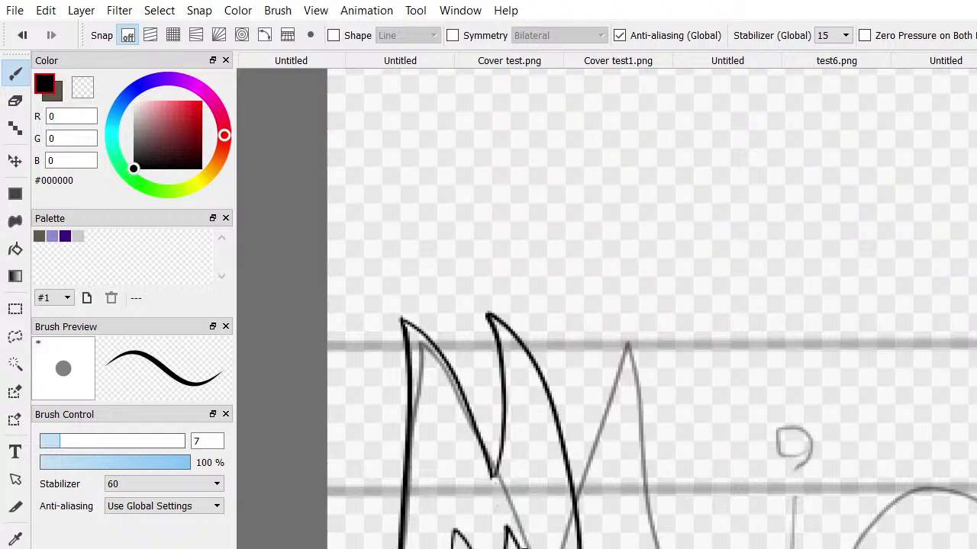
{"action": "left_click", "coordinate": [16, 101]}
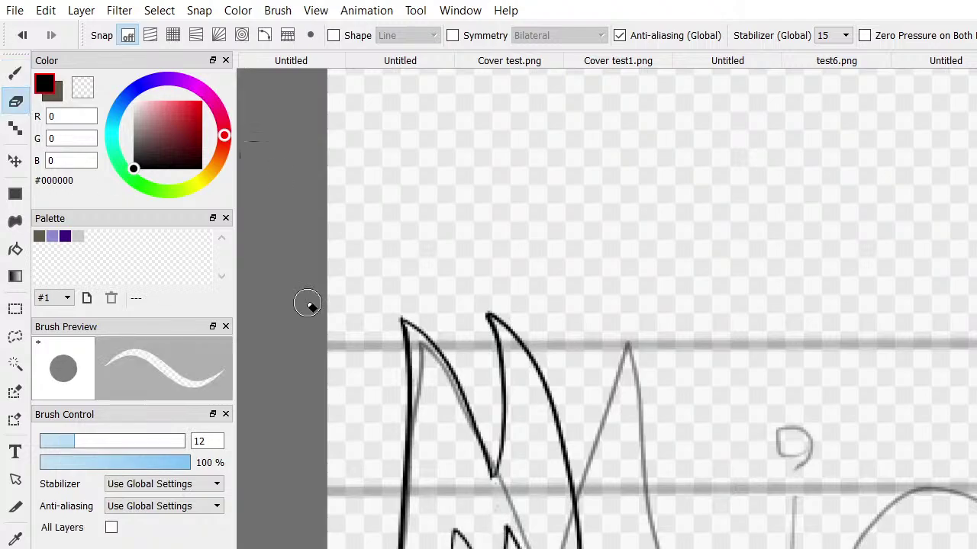
{"action": "mouse_move", "coordinate": [455, 534]}
{"action": "left_mouse_down"}
{"action": "mouse_move", "coordinate": [472, 548]}
{"action": "mouse_move", "coordinate": [512, 529]}
{"action": "mouse_move", "coordinate": [524, 548]}
{"action": "left_mouse_up"}
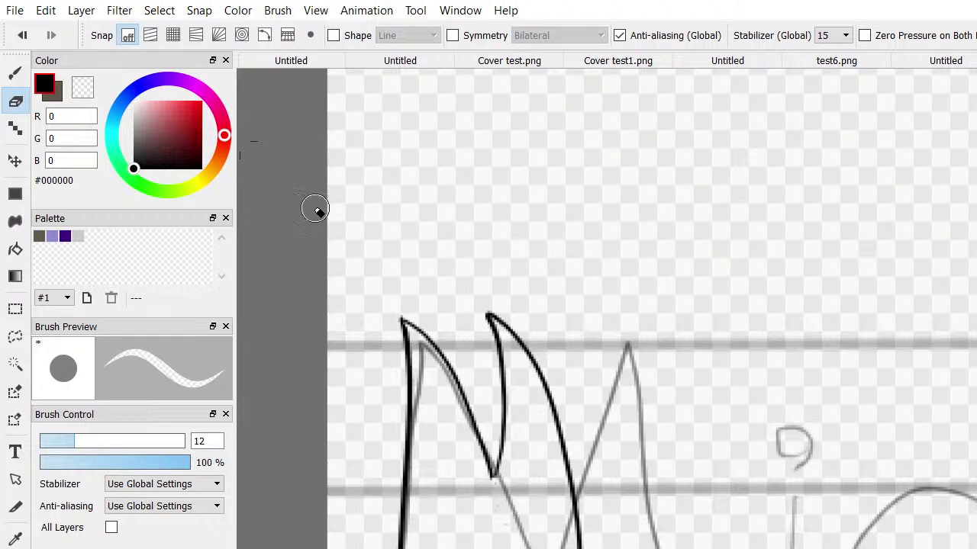
Try an inner contour stroke in the palette colour #625949, undo it, and return the brush colour to #000000
{"action": "left_click", "coordinate": [39, 236]}
{"action": "left_click", "coordinate": [15, 73]}
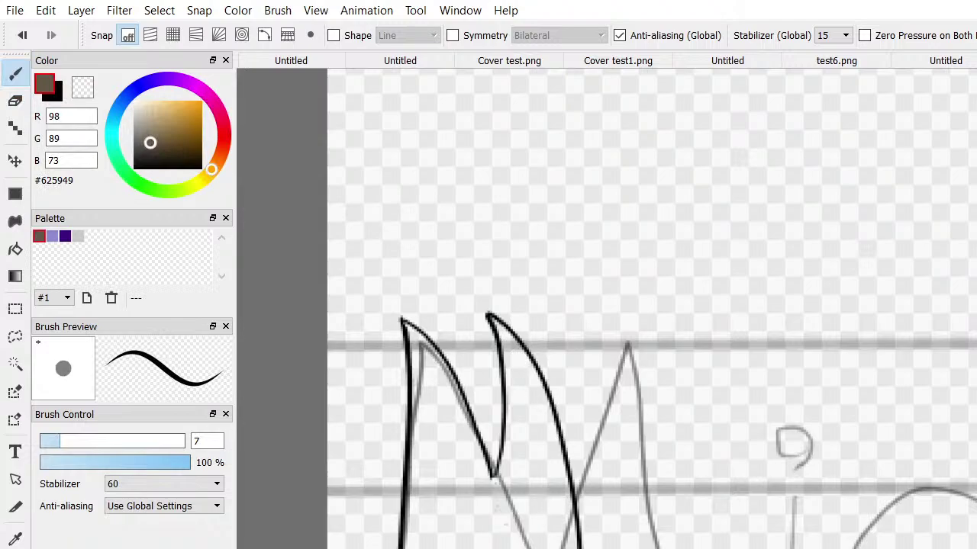
{"action": "mouse_move", "coordinate": [447, 548]}
{"action": "left_mouse_down"}
{"action": "mouse_move", "coordinate": [447, 478]}
{"action": "mouse_move", "coordinate": [478, 536]}
{"action": "mouse_move", "coordinate": [514, 475]}
{"action": "mouse_move", "coordinate": [514, 447]}
{"action": "left_mouse_up"}
{"action": "key", "text": "ctrl+z"}
{"action": "left_click_drag", "start_coordinate": [137, 142], "coordinate": [134, 168]}
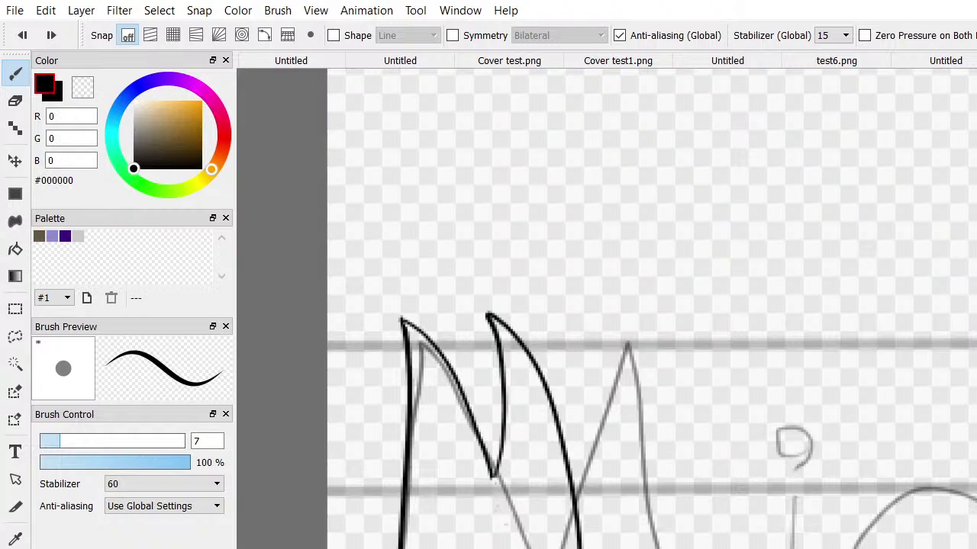
Try a taller inner contour with two pointed peaks in black and erase its upper part
{"action": "left_click", "coordinate": [593, 307]}
{"action": "mouse_move", "coordinate": [449, 548]}
{"action": "left_mouse_down"}
{"action": "mouse_move", "coordinate": [444, 463]}
{"action": "mouse_move", "coordinate": [463, 477]}
{"action": "mouse_move", "coordinate": [484, 540]}
{"action": "mouse_move", "coordinate": [521, 448]}
{"action": "mouse_move", "coordinate": [531, 548]}
{"action": "left_mouse_up"}
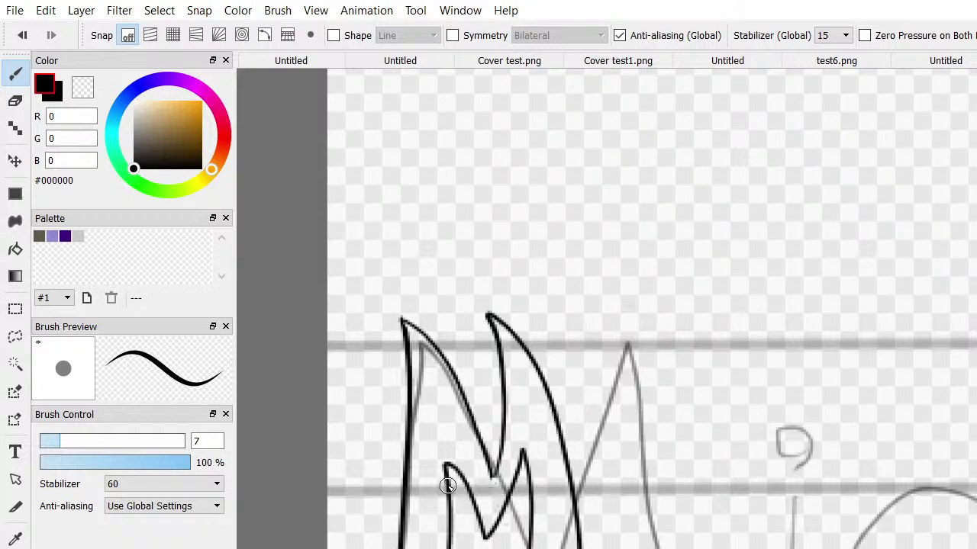
{"action": "mouse_move", "coordinate": [447, 484]}
{"action": "left_mouse_down"}
{"action": "mouse_move", "coordinate": [468, 547]}
{"action": "mouse_move", "coordinate": [502, 539]}
{"action": "mouse_move", "coordinate": [501, 516]}
{"action": "left_mouse_up"}
{"action": "key", "text": "ctrl+z"}
{"action": "key", "text": "ctrl+z"}
{"action": "left_click", "coordinate": [15, 101]}
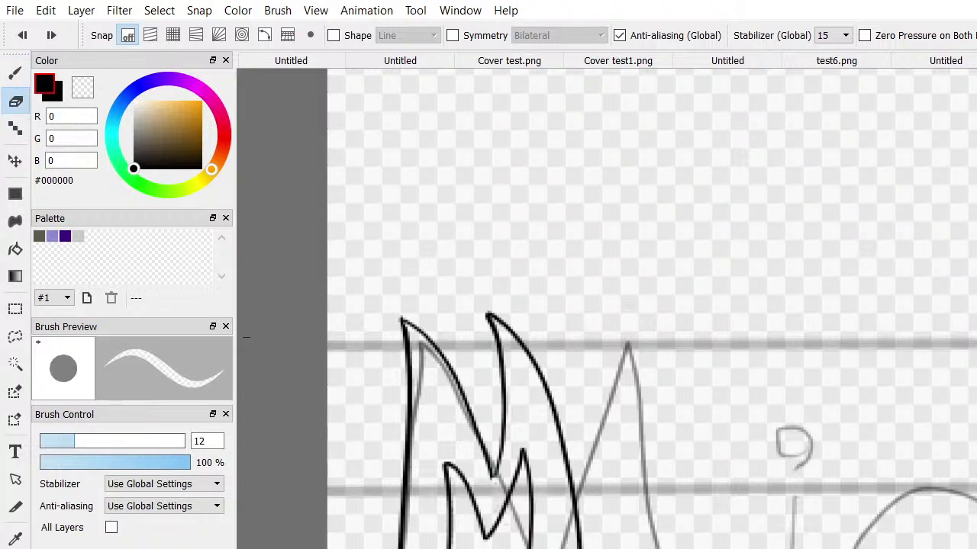
{"action": "mouse_move", "coordinate": [539, 529]}
{"action": "left_mouse_down"}
{"action": "mouse_move", "coordinate": [528, 455]}
{"action": "mouse_move", "coordinate": [487, 524]}
{"action": "mouse_move", "coordinate": [473, 521]}
{"action": "mouse_move", "coordinate": [456, 452]}
{"action": "mouse_move", "coordinate": [447, 481]}
{"action": "mouse_move", "coordinate": [460, 510]}
{"action": "mouse_move", "coordinate": [502, 497]}
{"action": "left_mouse_up"}
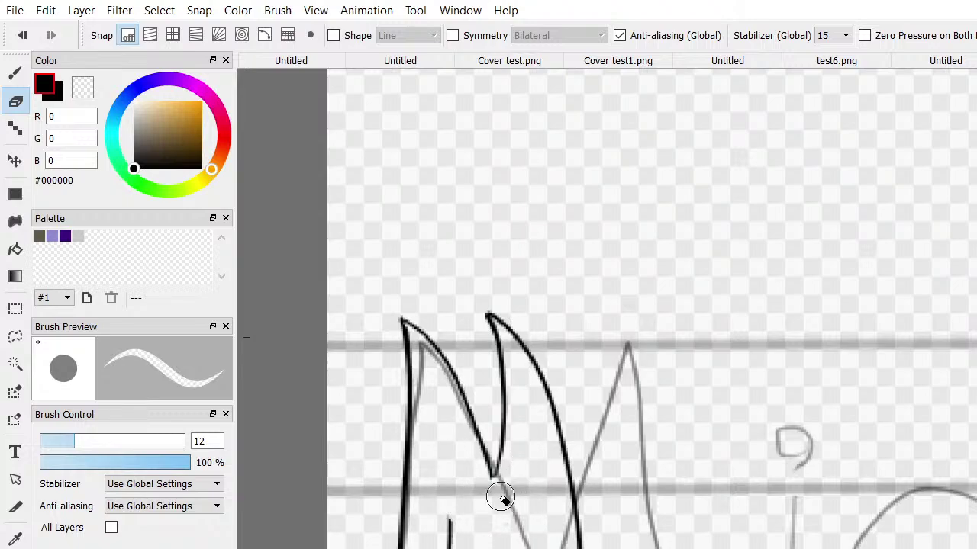
Try a more rounded inner contour below the M's notch and erase it with the size 12 eraser
{"action": "left_click", "coordinate": [16, 73]}
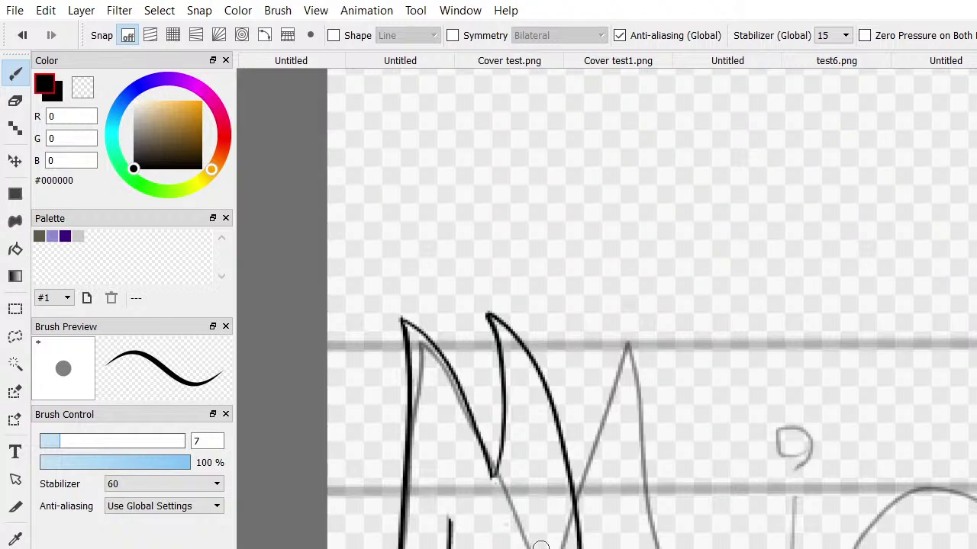
{"action": "mouse_move", "coordinate": [539, 546]}
{"action": "left_mouse_down"}
{"action": "mouse_move", "coordinate": [524, 514]}
{"action": "mouse_move", "coordinate": [511, 540]}
{"action": "mouse_move", "coordinate": [477, 548]}
{"action": "mouse_move", "coordinate": [481, 512]}
{"action": "mouse_move", "coordinate": [470, 495]}
{"action": "mouse_move", "coordinate": [444, 545]}
{"action": "left_mouse_up"}
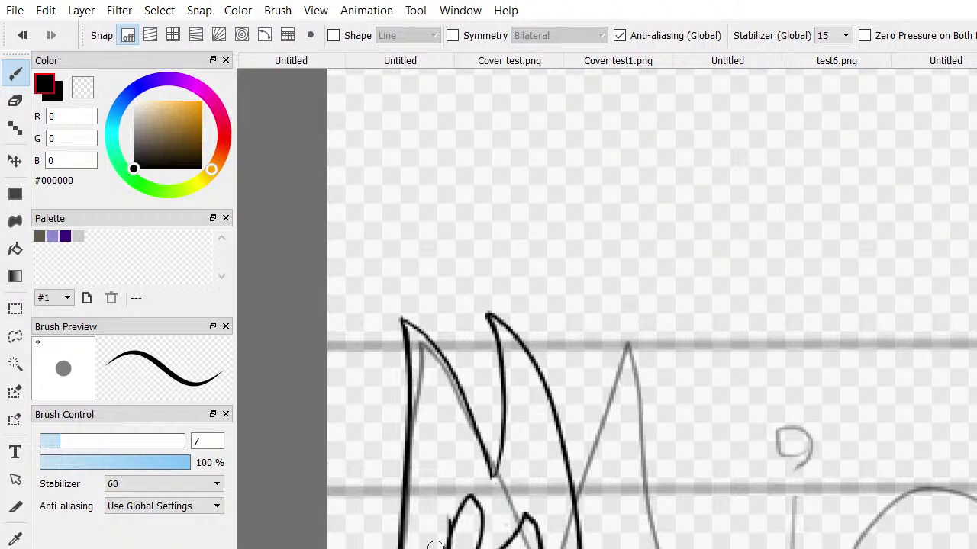
{"action": "key", "text": "e"}
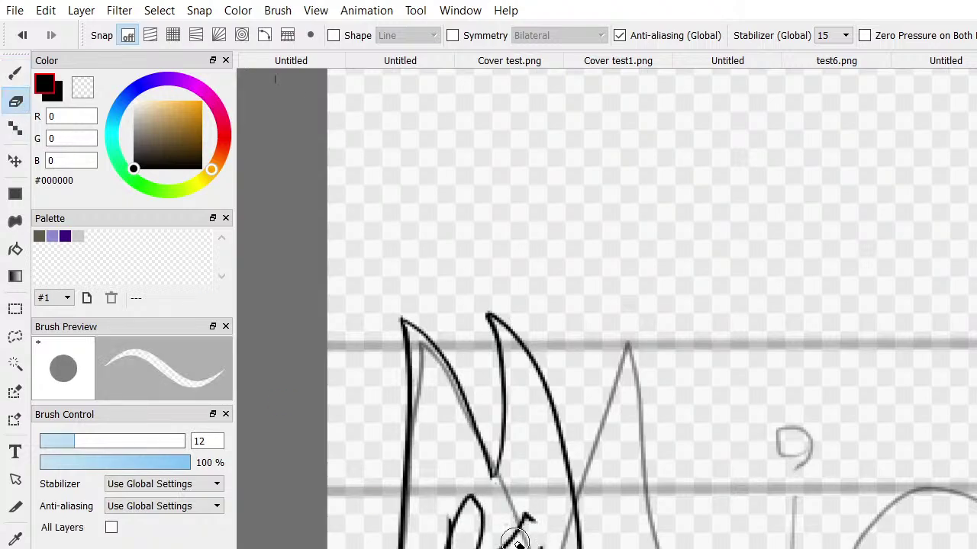
{"action": "mouse_move", "coordinate": [516, 540]}
{"action": "left_mouse_down"}
{"action": "mouse_move", "coordinate": [471, 540]}
{"action": "mouse_move", "coordinate": [477, 526]}
{"action": "mouse_move", "coordinate": [462, 500]}
{"action": "mouse_move", "coordinate": [483, 525]}
{"action": "mouse_move", "coordinate": [482, 547]}
{"action": "mouse_move", "coordinate": [431, 539]}
{"action": "mouse_move", "coordinate": [476, 526]}
{"action": "left_mouse_up"}
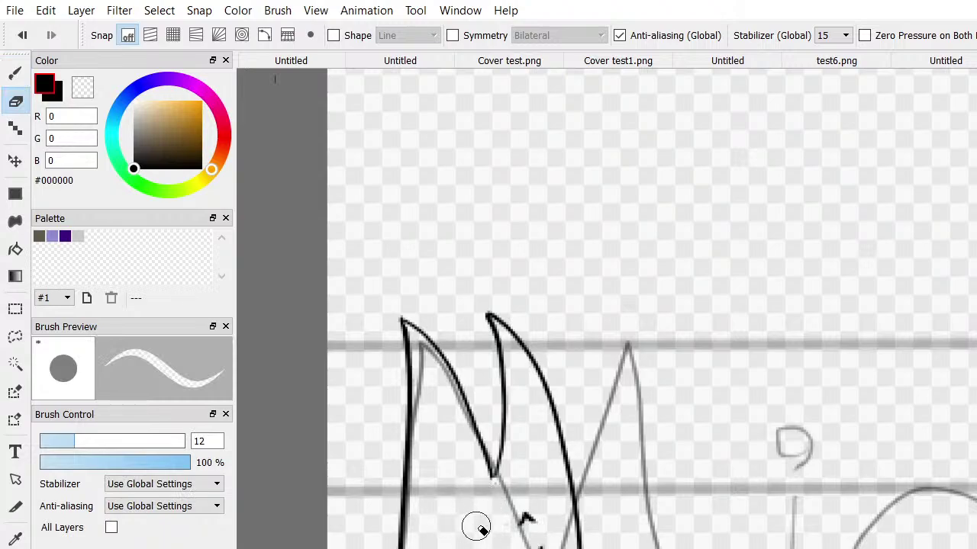
{"action": "left_click", "coordinate": [18, 72]}
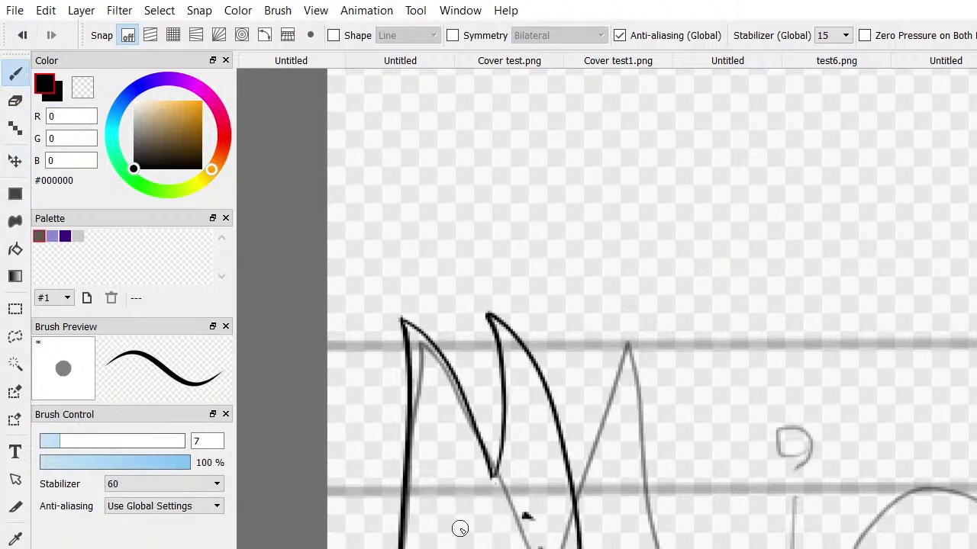
{"action": "left_click", "coordinate": [15, 101]}
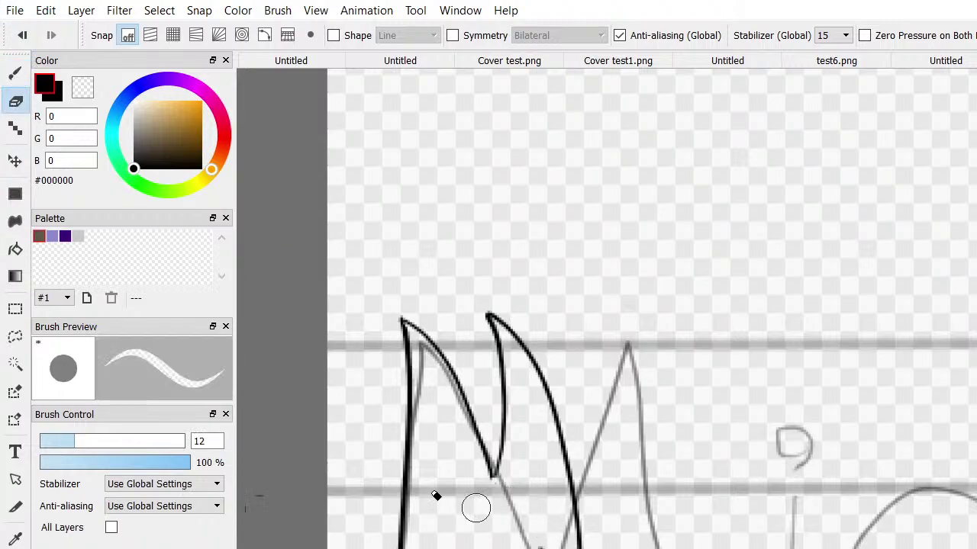
Ink the inner contour again as two sharp peaks with a dip between them using the size 7 brush
{"action": "key", "text": "b"}
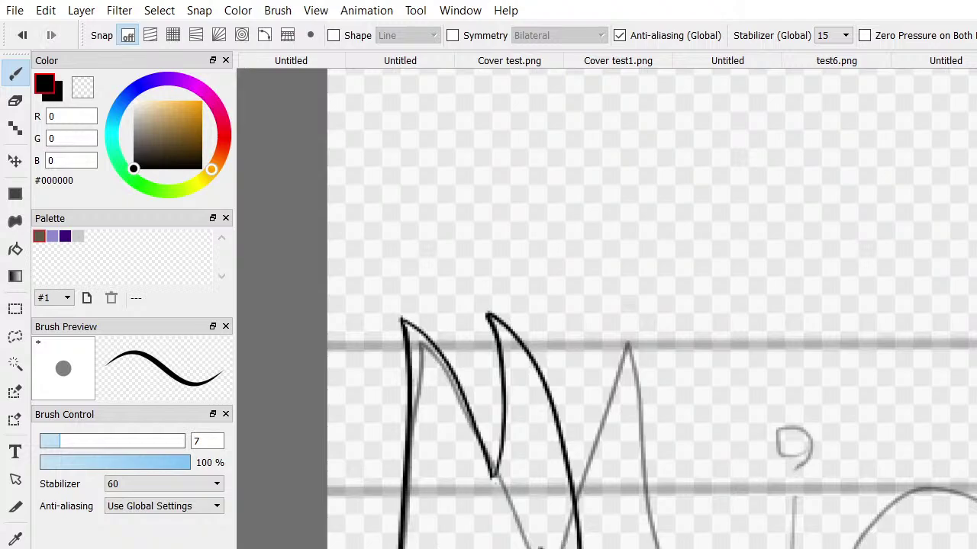
{"action": "left_click_drag", "start_coordinate": [453, 548], "coordinate": [453, 499]}
{"action": "key", "text": "ctrl+z"}
{"action": "mouse_move", "coordinate": [450, 548]}
{"action": "left_mouse_down"}
{"action": "mouse_move", "coordinate": [452, 498]}
{"action": "mouse_move", "coordinate": [479, 543]}
{"action": "mouse_move", "coordinate": [508, 483]}
{"action": "mouse_move", "coordinate": [489, 475]}
{"action": "mouse_move", "coordinate": [499, 517]}
{"action": "mouse_move", "coordinate": [487, 532]}
{"action": "mouse_move", "coordinate": [454, 501]}
{"action": "mouse_move", "coordinate": [514, 481]}
{"action": "left_mouse_up"}
{"action": "left_click", "coordinate": [15, 100]}
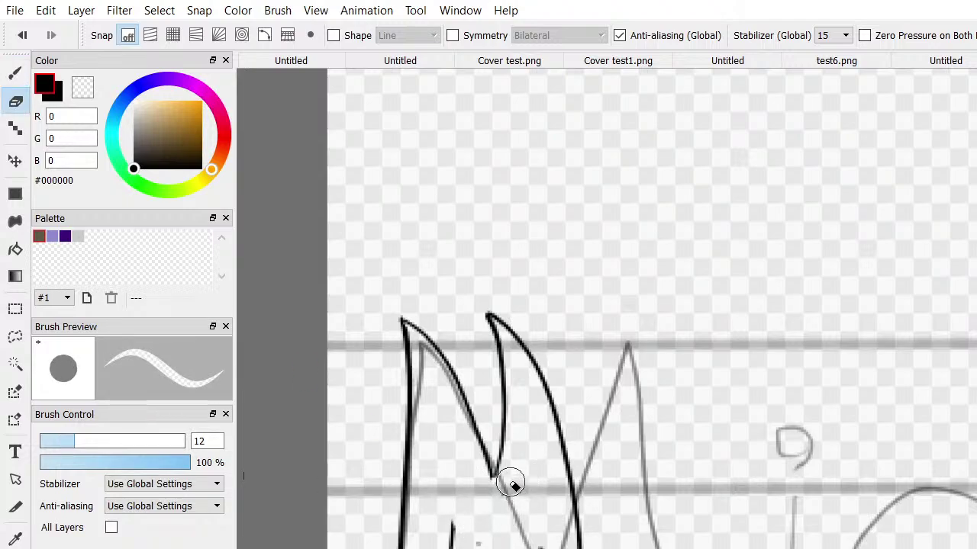
{"action": "left_click", "coordinate": [15, 72]}
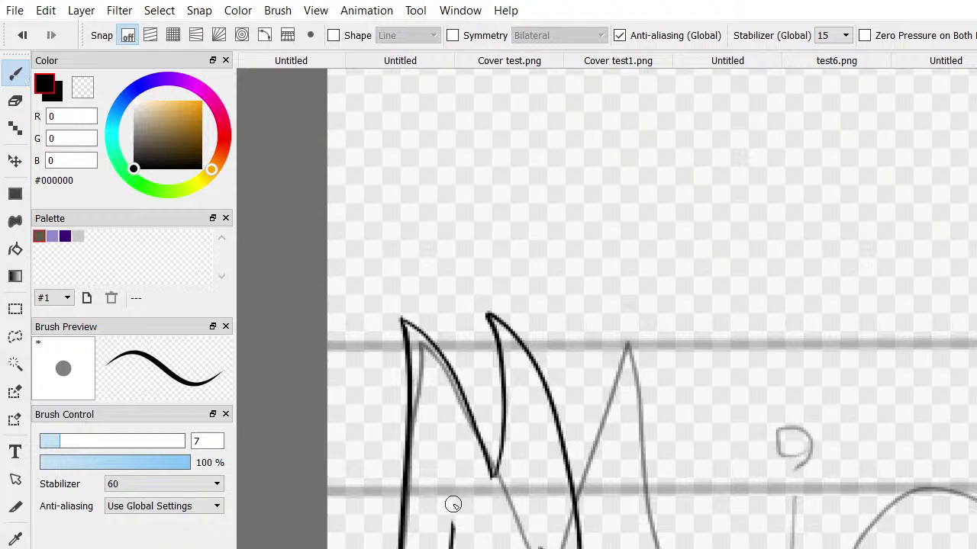
{"action": "mouse_move", "coordinate": [450, 530]}
{"action": "left_mouse_down"}
{"action": "mouse_move", "coordinate": [449, 472]}
{"action": "mouse_move", "coordinate": [499, 520]}
{"action": "mouse_move", "coordinate": [514, 452]}
{"action": "mouse_move", "coordinate": [543, 548]}
{"action": "left_mouse_up"}
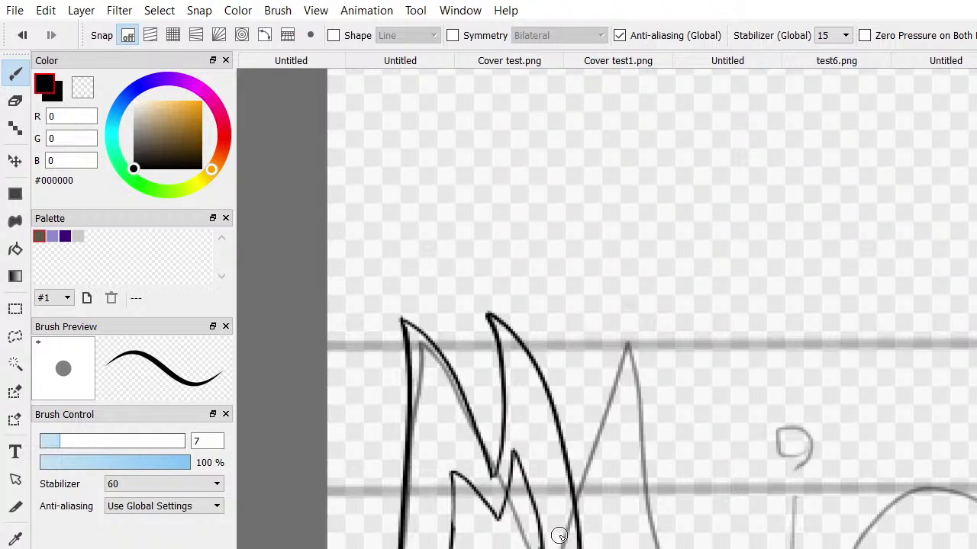
Erase the tip of the notch between the two upper peaks and redraw it slightly higher
{"action": "left_click", "coordinate": [16, 104]}
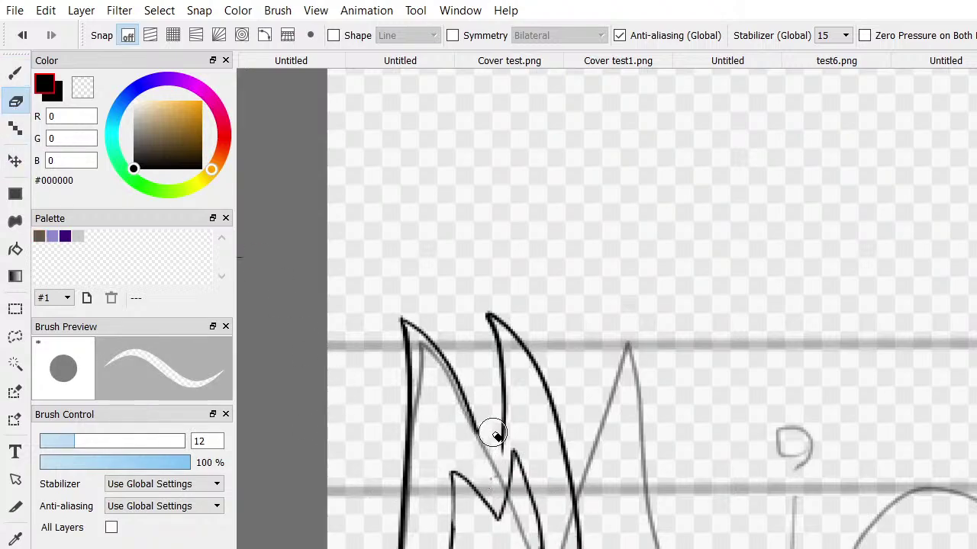
{"action": "mouse_move", "coordinate": [496, 434]}
{"action": "left_mouse_down"}
{"action": "mouse_move", "coordinate": [503, 430]}
{"action": "mouse_move", "coordinate": [501, 454]}
{"action": "mouse_move", "coordinate": [502, 426]}
{"action": "left_mouse_up"}
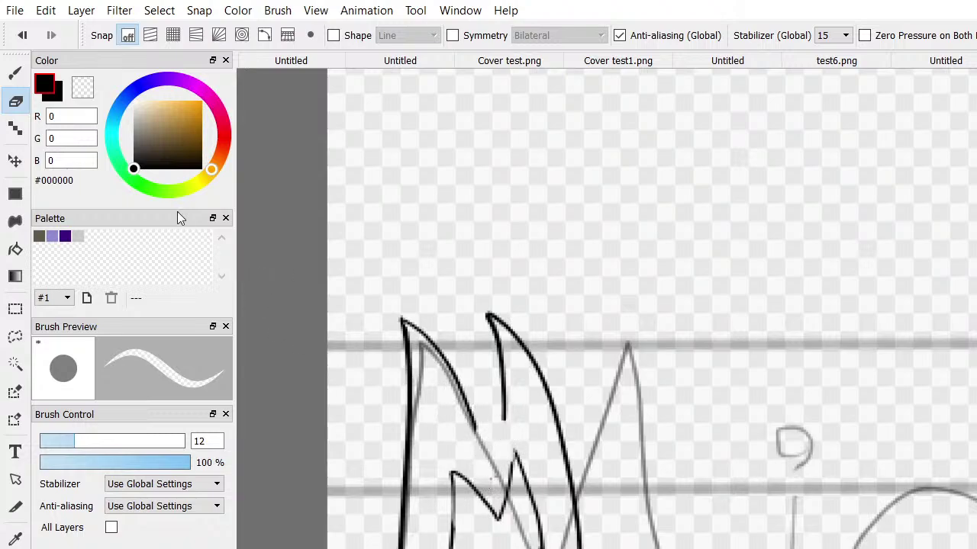
{"action": "left_click", "coordinate": [15, 73]}
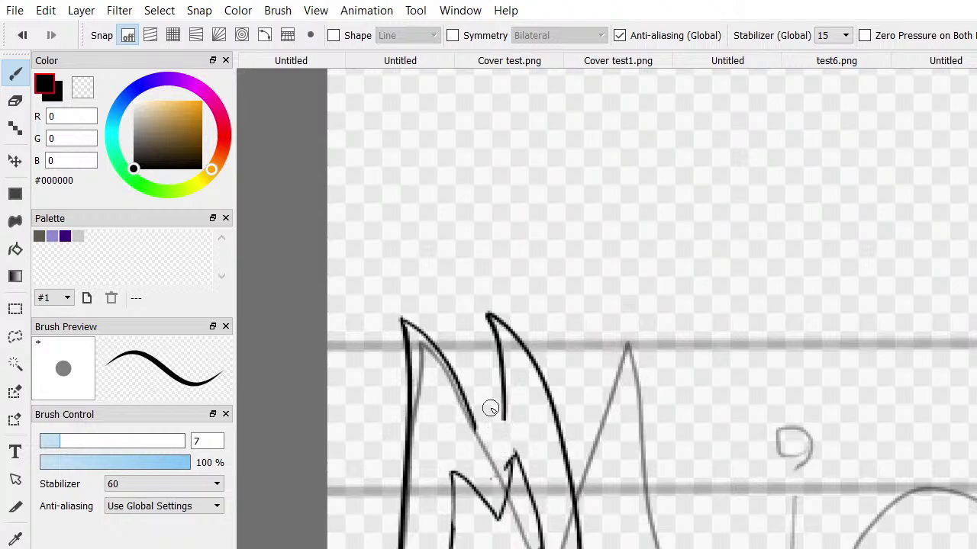
{"action": "key", "text": "ctrl+z"}
{"action": "key", "text": "ctrl+y"}
{"action": "mouse_move", "coordinate": [476, 429]}
{"action": "left_mouse_down"}
{"action": "mouse_move", "coordinate": [484, 460]}
{"action": "mouse_move", "coordinate": [504, 379]}
{"action": "left_mouse_up"}
Try a stroke along the M's right leg, and undo it with the inner contour and upper curves back to the left edge
{"action": "left_click_drag", "start_coordinate": [662, 489], "coordinate": [652, 548]}
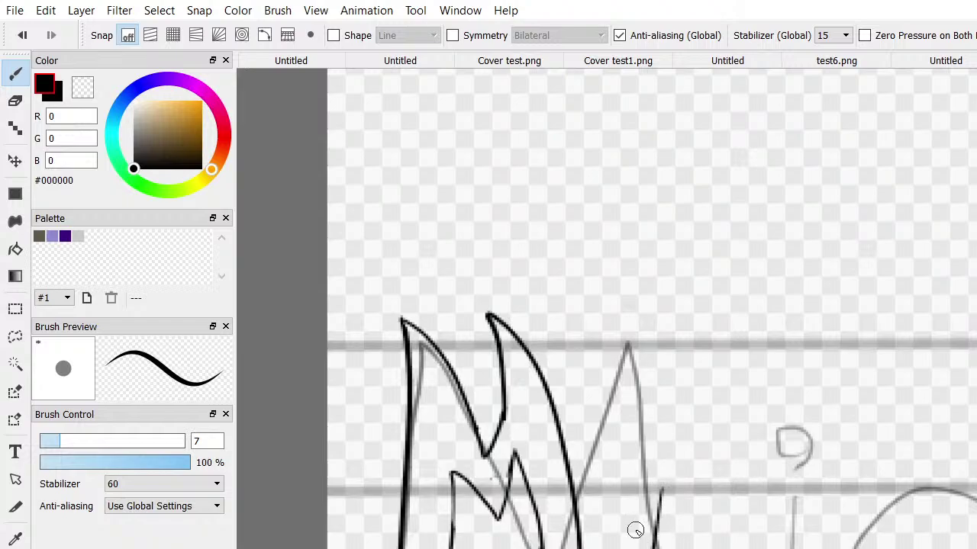
{"action": "key", "text": "ctrl+z"}
{"action": "key", "text": "ctrl+z"}
{"action": "key", "text": "ctrl+z"}
{"action": "key", "text": "ctrl+z"}
{"action": "key", "text": "ctrl+z"}
{"action": "key", "text": "ctrl+z"}
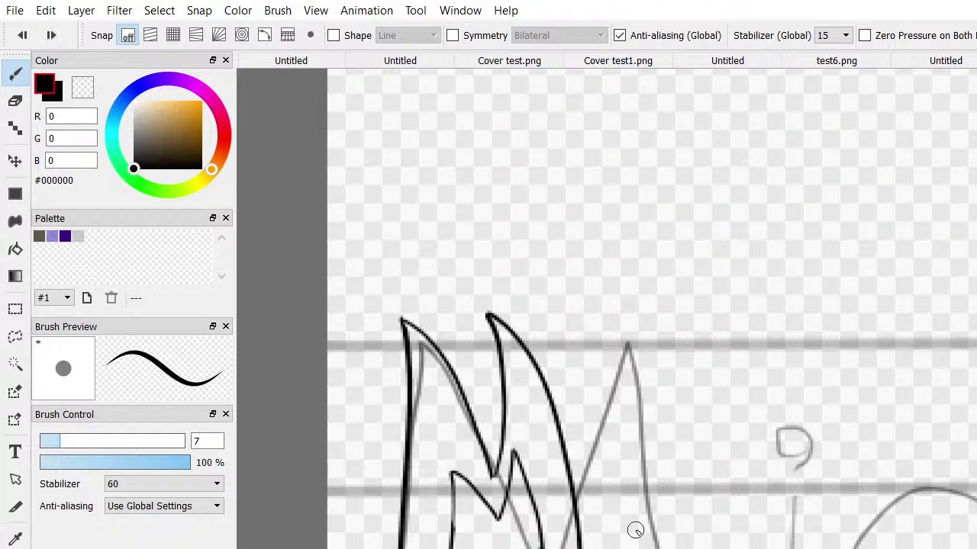
{"action": "key", "text": "ctrl+y"}
{"action": "key", "text": "ctrl+y"}
{"action": "key", "text": "ctrl+z"}
{"action": "key", "text": "ctrl+z"}
{"action": "key", "text": "ctrl+z"}
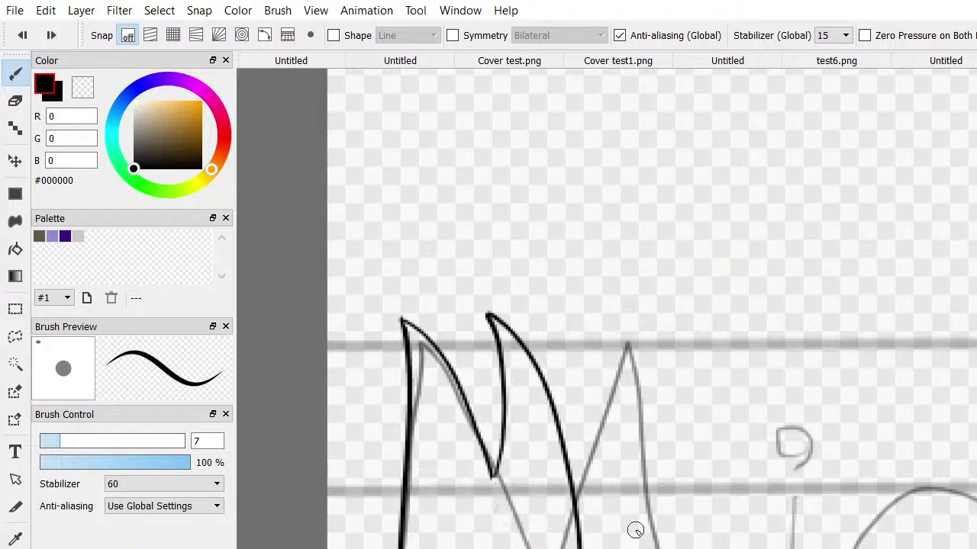
{"action": "key", "text": "ctrl+z"}
{"action": "key", "text": "ctrl+z"}
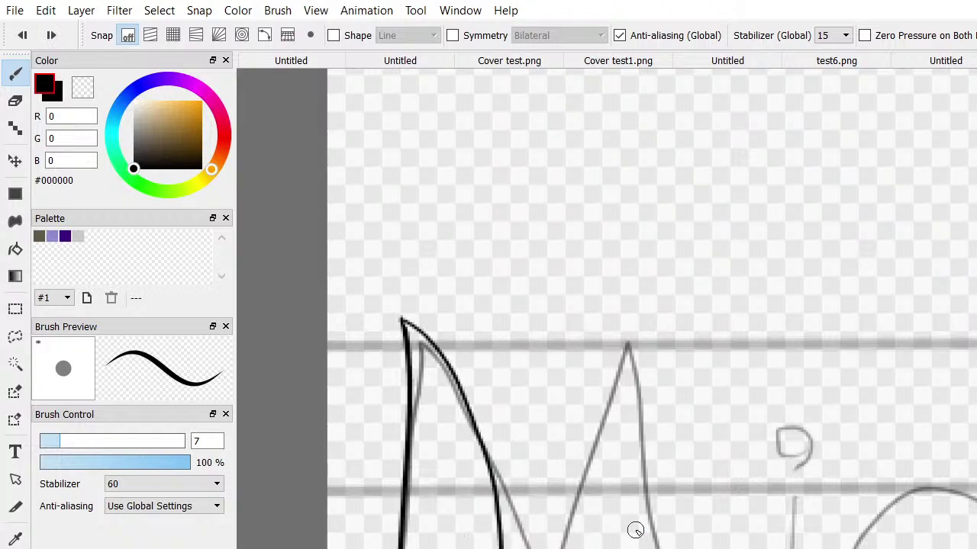
{"action": "key", "text": "ctrl+y"}
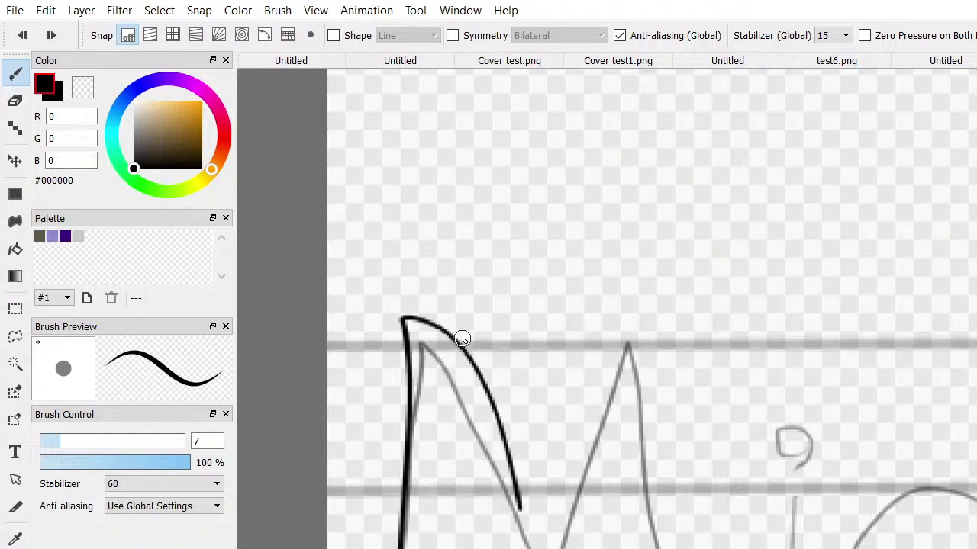
Try the M's outline as curved legs with two pointed peaks using the size 7 brush, and undo the strokes
{"action": "key", "text": "ctrl+z"}
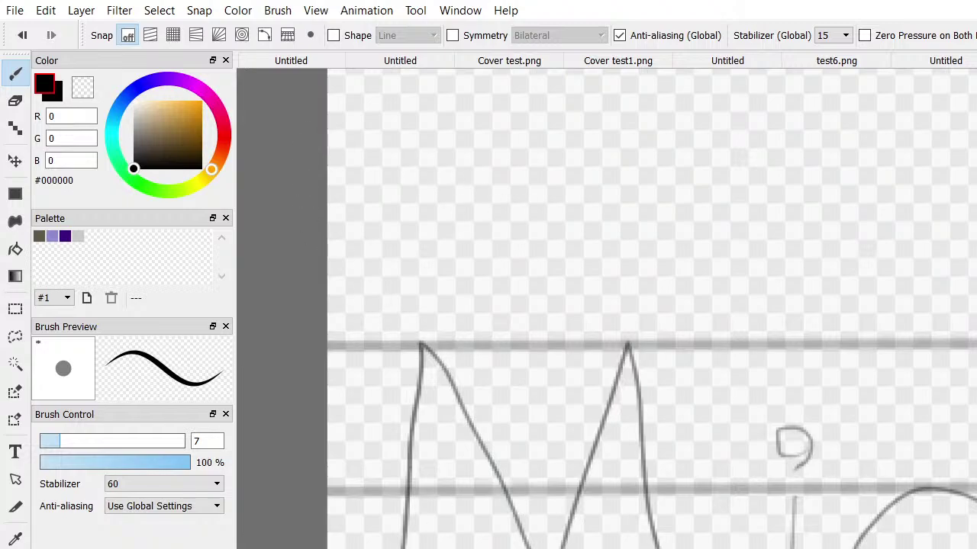
{"action": "mouse_move", "coordinate": [407, 548]}
{"action": "left_mouse_down"}
{"action": "mouse_move", "coordinate": [399, 438]}
{"action": "mouse_move", "coordinate": [369, 351]}
{"action": "mouse_move", "coordinate": [434, 333]}
{"action": "mouse_move", "coordinate": [478, 376]}
{"action": "mouse_move", "coordinate": [516, 547]}
{"action": "left_mouse_up"}
{"action": "key", "text": "ctrl+z"}
{"action": "mouse_move", "coordinate": [412, 546]}
{"action": "left_mouse_down"}
{"action": "mouse_move", "coordinate": [414, 386]}
{"action": "mouse_move", "coordinate": [397, 323]}
{"action": "mouse_move", "coordinate": [442, 344]}
{"action": "mouse_move", "coordinate": [477, 403]}
{"action": "mouse_move", "coordinate": [508, 466]}
{"action": "mouse_move", "coordinate": [524, 545]}
{"action": "mouse_move", "coordinate": [514, 451]}
{"action": "mouse_move", "coordinate": [474, 333]}
{"action": "mouse_move", "coordinate": [558, 375]}
{"action": "mouse_move", "coordinate": [588, 455]}
{"action": "mouse_move", "coordinate": [600, 548]}
{"action": "left_mouse_up"}
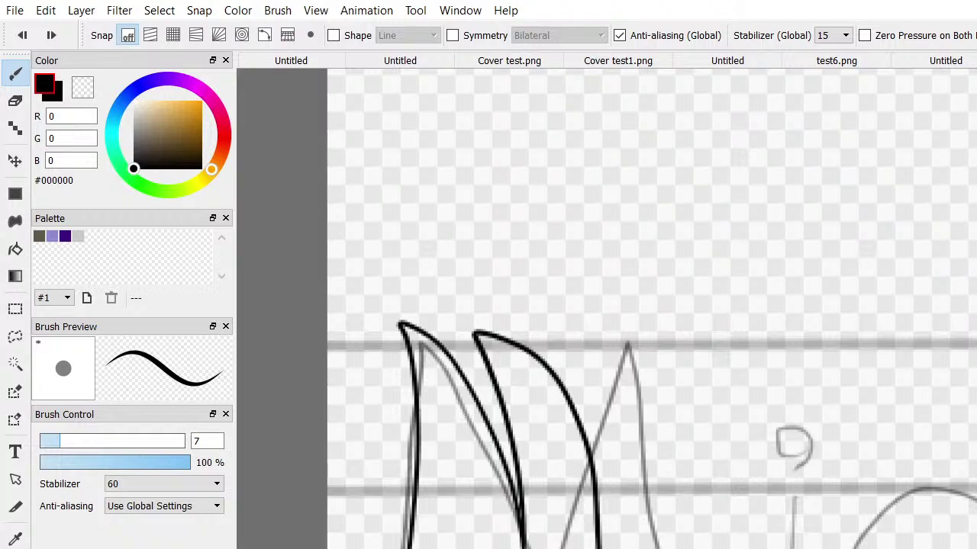
{"action": "key", "text": "ctrl+z"}
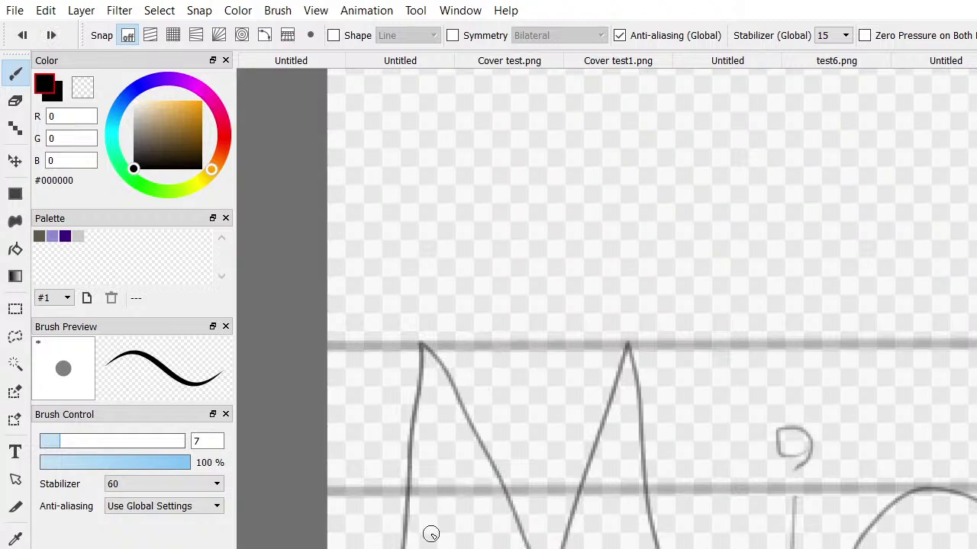
Try the flat top and right edge of the i's stem along the middle guide line, undoing each attempt
{"action": "mouse_move", "coordinate": [778, 490]}
{"action": "left_mouse_down"}
{"action": "mouse_move", "coordinate": [816, 491]}
{"action": "mouse_move", "coordinate": [817, 548]}
{"action": "left_mouse_up"}
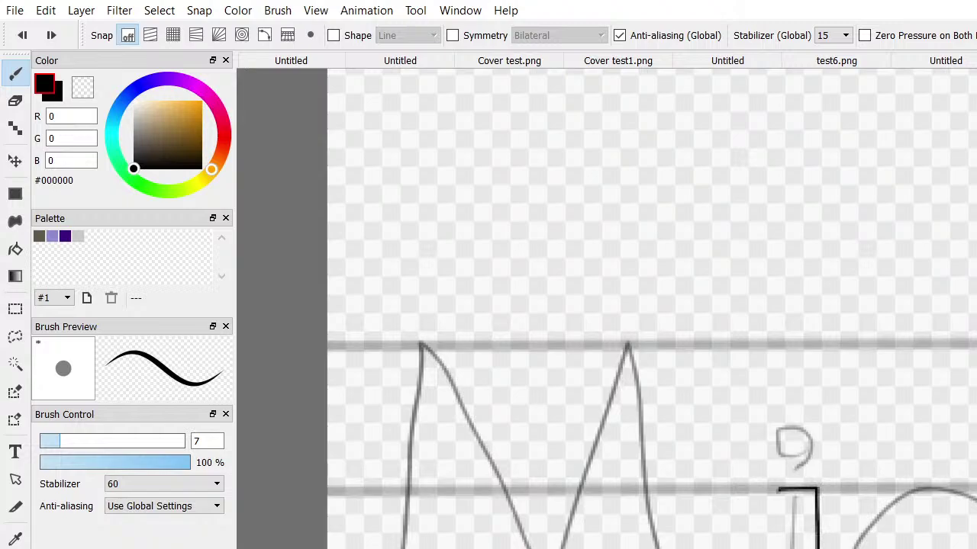
{"action": "key", "text": "ctrl+z"}
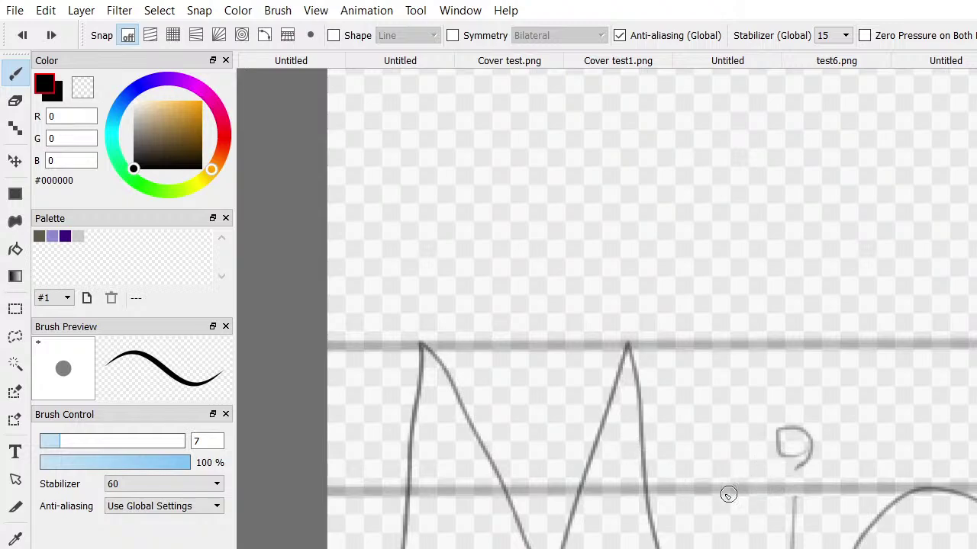
{"action": "left_click_drag", "start_coordinate": [761, 493], "coordinate": [828, 494]}
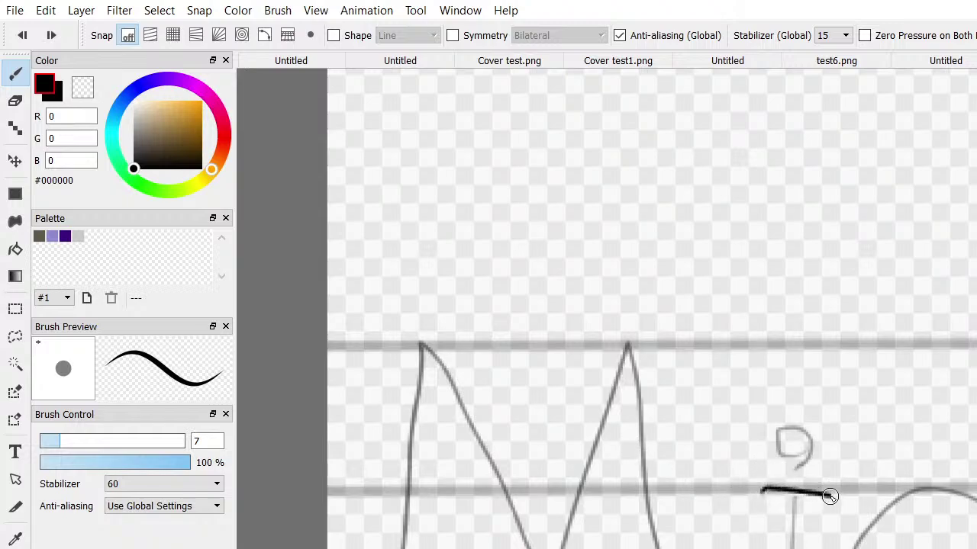
{"action": "key", "text": "ctrl+z"}
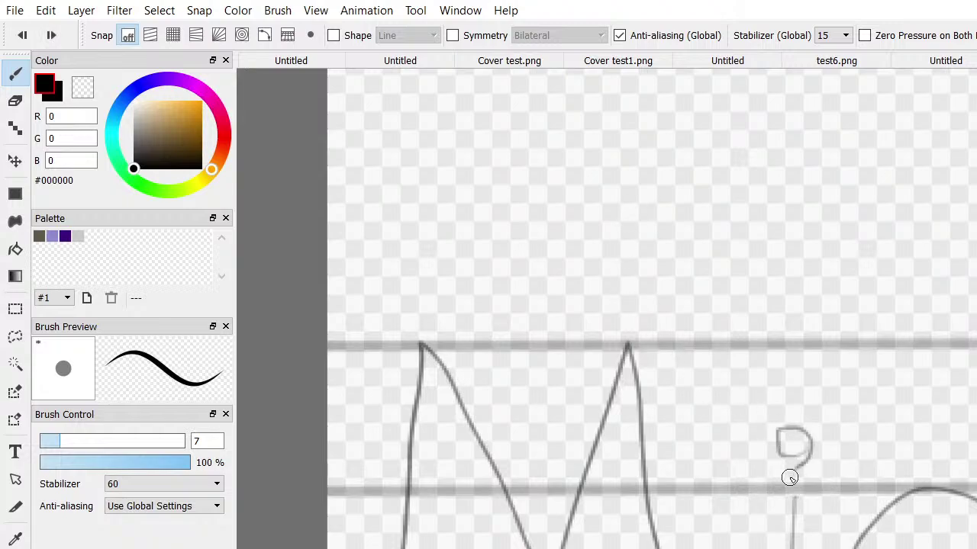
{"action": "mouse_move", "coordinate": [778, 485]}
{"action": "left_mouse_down"}
{"action": "mouse_move", "coordinate": [820, 485]}
{"action": "mouse_move", "coordinate": [820, 548]}
{"action": "left_mouse_up"}
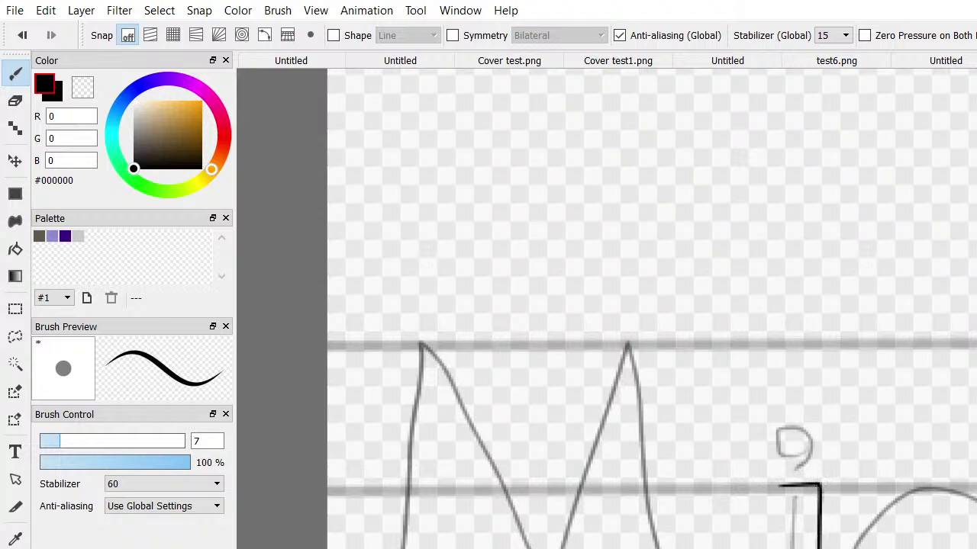
{"action": "key", "text": "ctrl+z"}
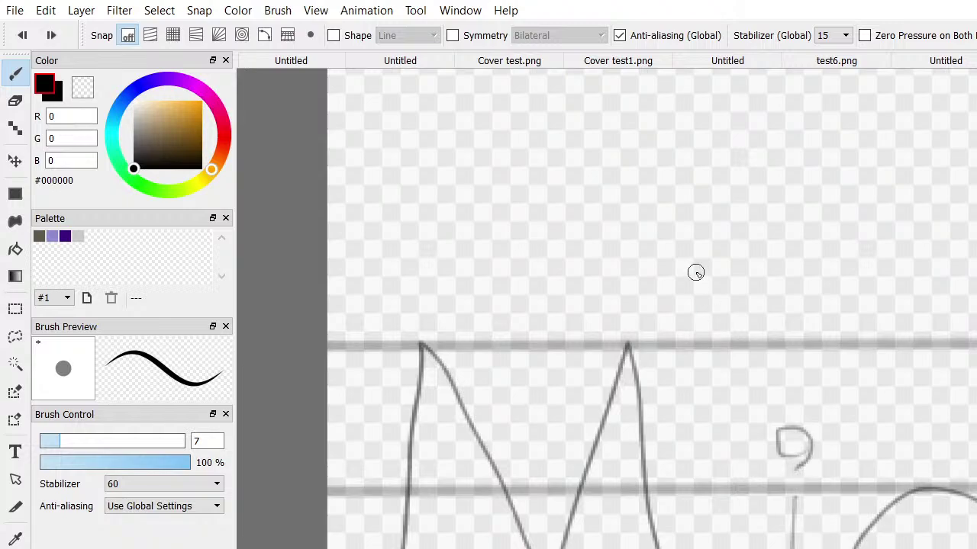
Ink the i's stem and a pointed teardrop dot above it, and erase the overshoot at the stem's upper-left corner
{"action": "mouse_move", "coordinate": [778, 485]}
{"action": "left_mouse_down"}
{"action": "mouse_move", "coordinate": [822, 490]}
{"action": "mouse_move", "coordinate": [825, 548]}
{"action": "left_mouse_up"}
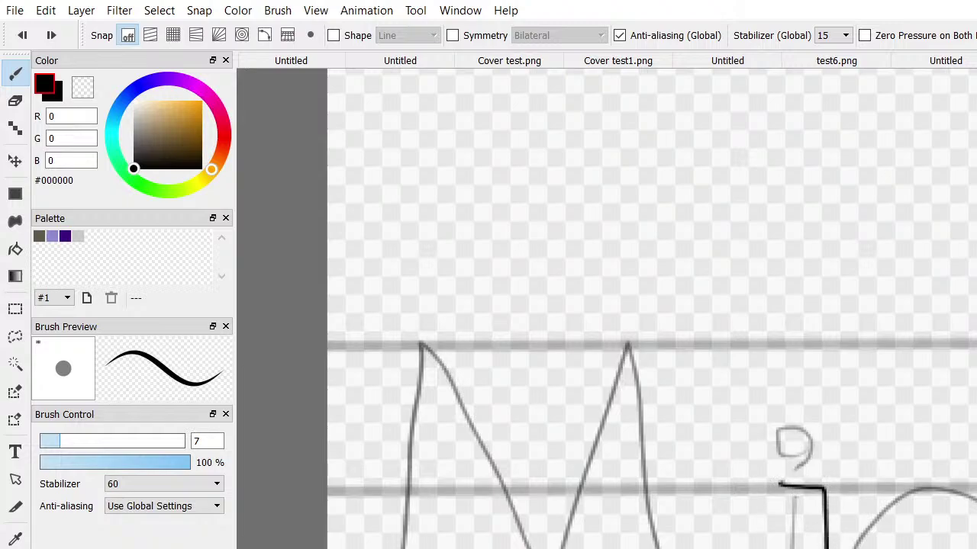
{"action": "mouse_move", "coordinate": [776, 548]}
{"action": "left_mouse_down"}
{"action": "mouse_move", "coordinate": [776, 484]}
{"action": "mouse_move", "coordinate": [798, 458]}
{"action": "mouse_move", "coordinate": [778, 453]}
{"action": "mouse_move", "coordinate": [758, 378]}
{"action": "mouse_move", "coordinate": [813, 412]}
{"action": "mouse_move", "coordinate": [821, 443]}
{"action": "mouse_move", "coordinate": [788, 460]}
{"action": "mouse_move", "coordinate": [778, 445]}
{"action": "left_mouse_up"}
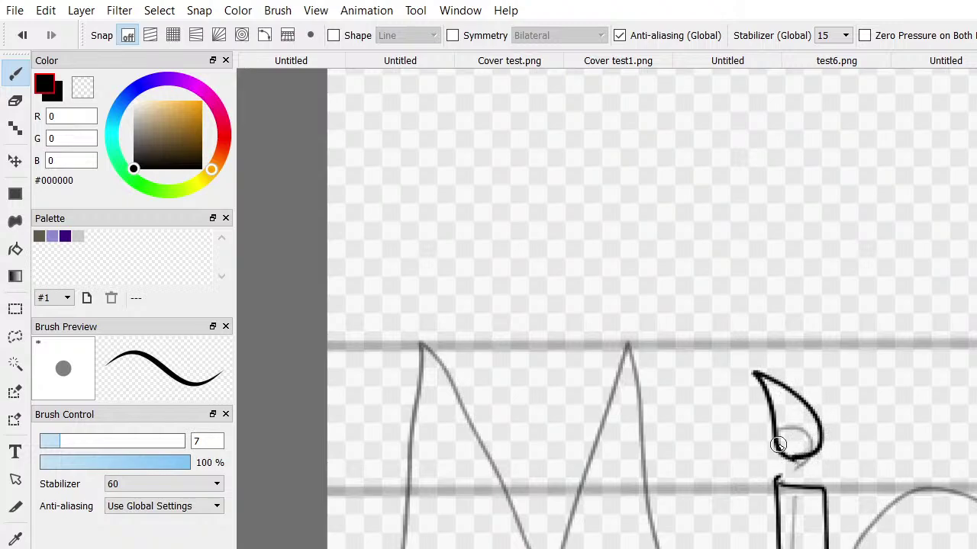
{"action": "left_click", "coordinate": [16, 100]}
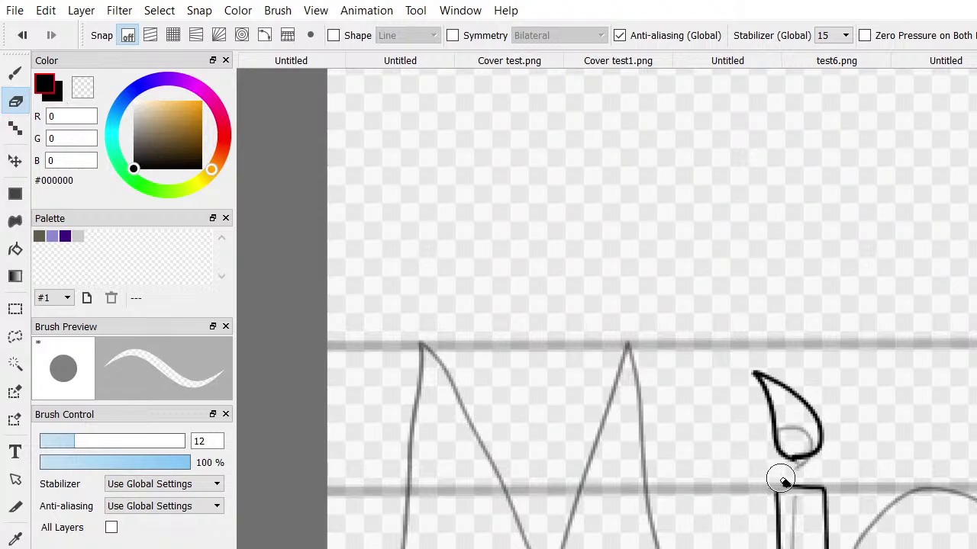
{"action": "left_click", "coordinate": [17, 74]}
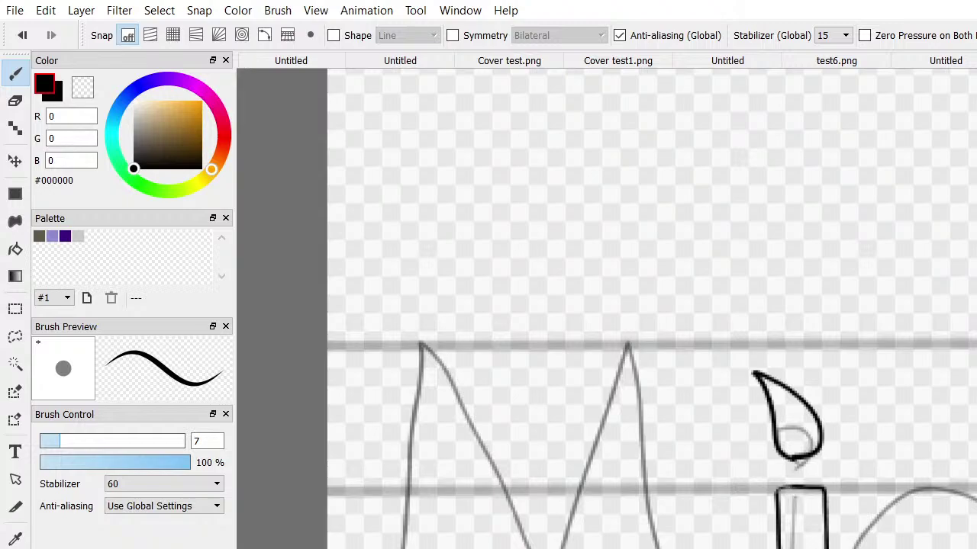
{"action": "scroll", "coordinate": [606, 308], "scroll_direction": "right", "scroll_amount": 10}
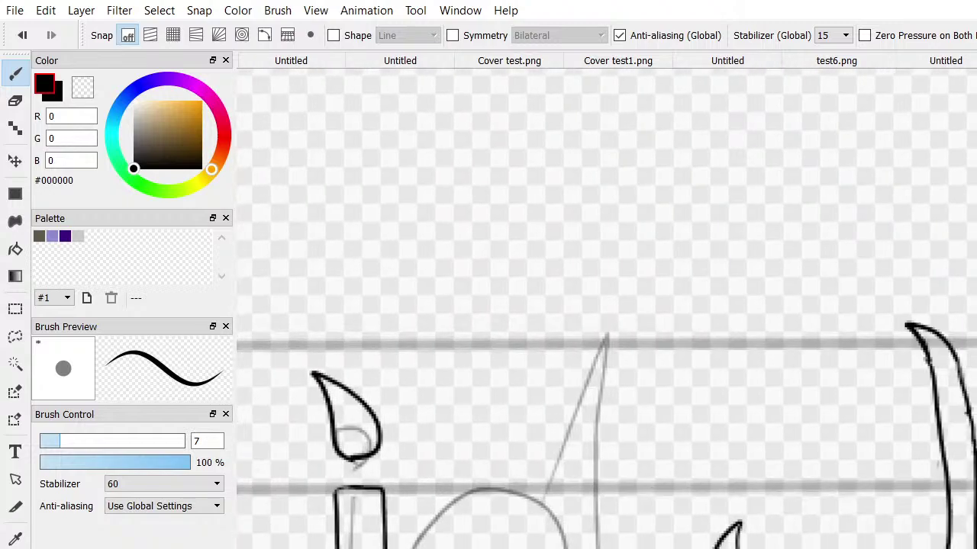
{"action": "scroll", "coordinate": [607, 308], "scroll_direction": "right", "scroll_amount": 10}
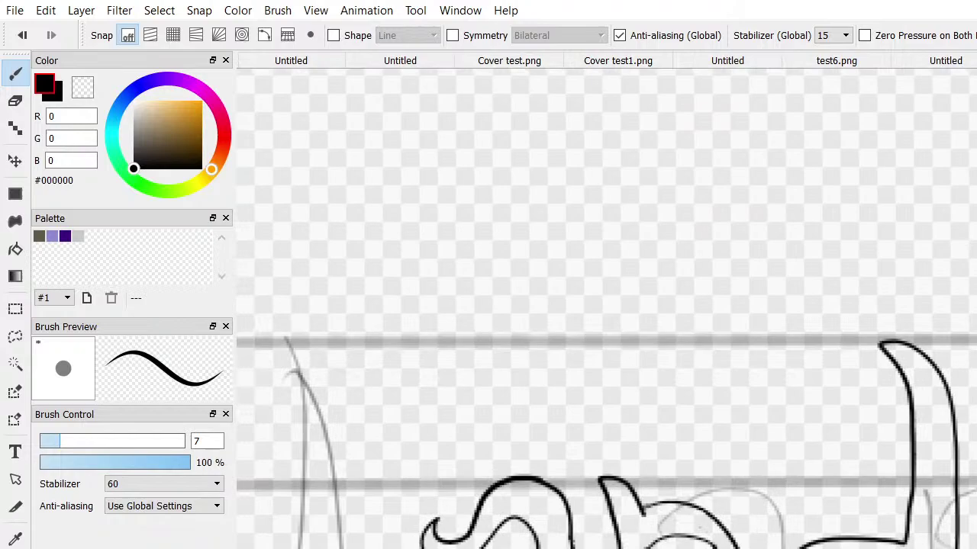
{"action": "left_click", "coordinate": [15, 100]}
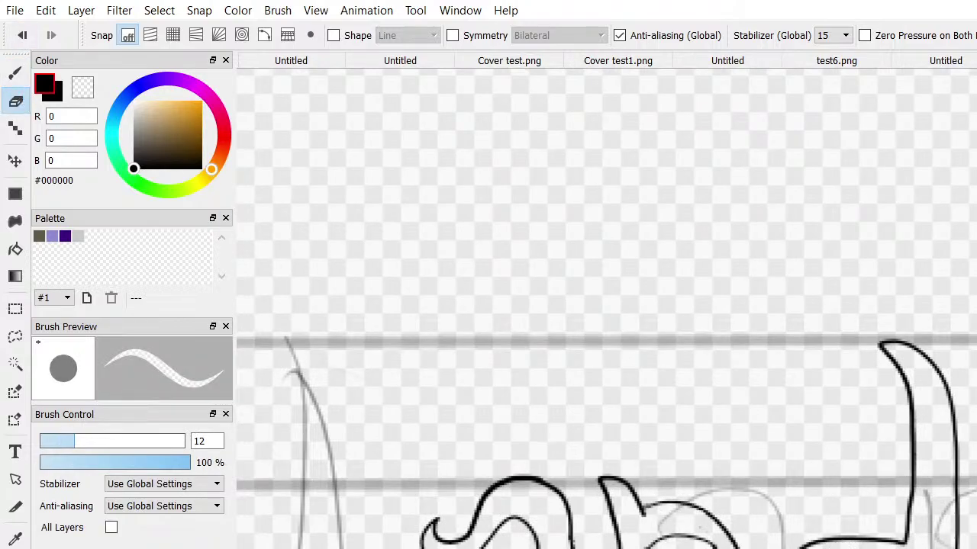
{"action": "scroll", "coordinate": [606, 309], "scroll_direction": "left", "scroll_amount": 5}
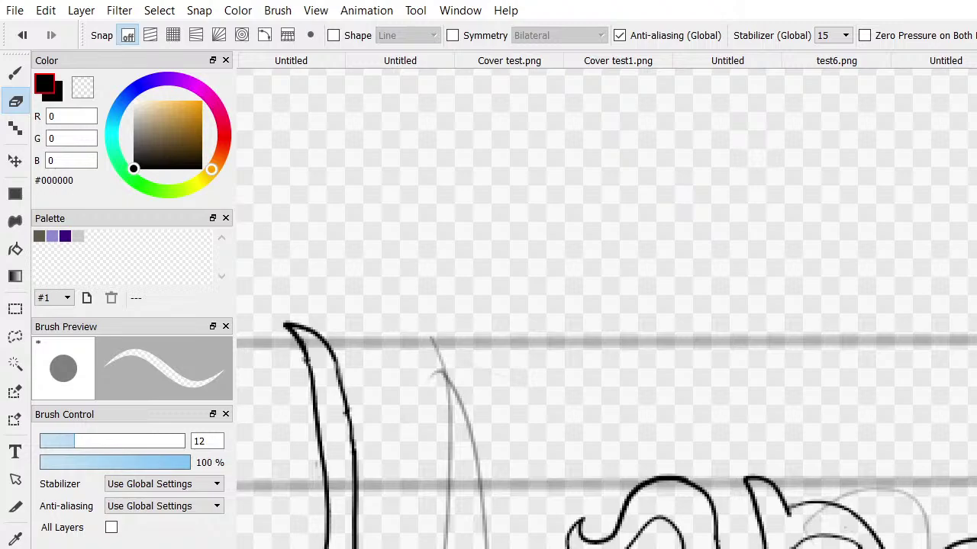
{"action": "left_click", "coordinate": [15, 73]}
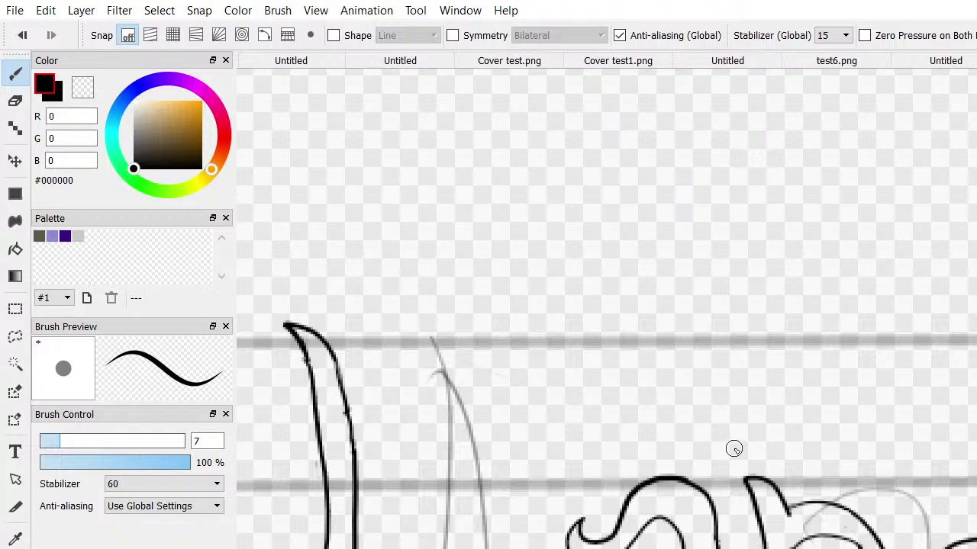
Ink the M's outline with two curved pointed peaks, a notch between them and a zigzag inner contour using the size 7 brush
{"action": "scroll", "coordinate": [695, 463], "scroll_direction": "up", "scroll_amount": 1}
{"action": "scroll", "coordinate": [691, 458], "scroll_direction": "down", "scroll_amount": 4}
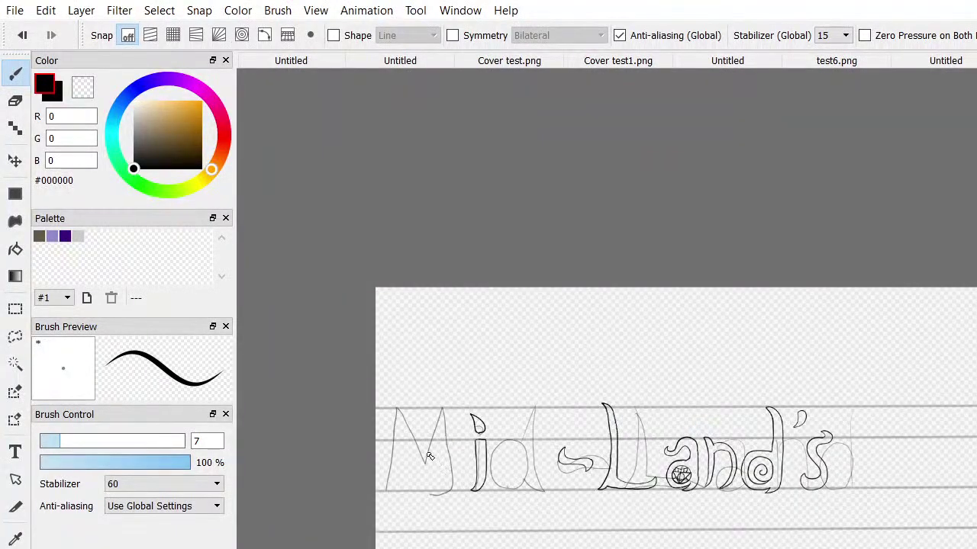
{"action": "scroll", "coordinate": [431, 455], "scroll_direction": "down", "scroll_amount": 1}
{"action": "scroll", "coordinate": [435, 452], "scroll_direction": "up", "scroll_amount": 4}
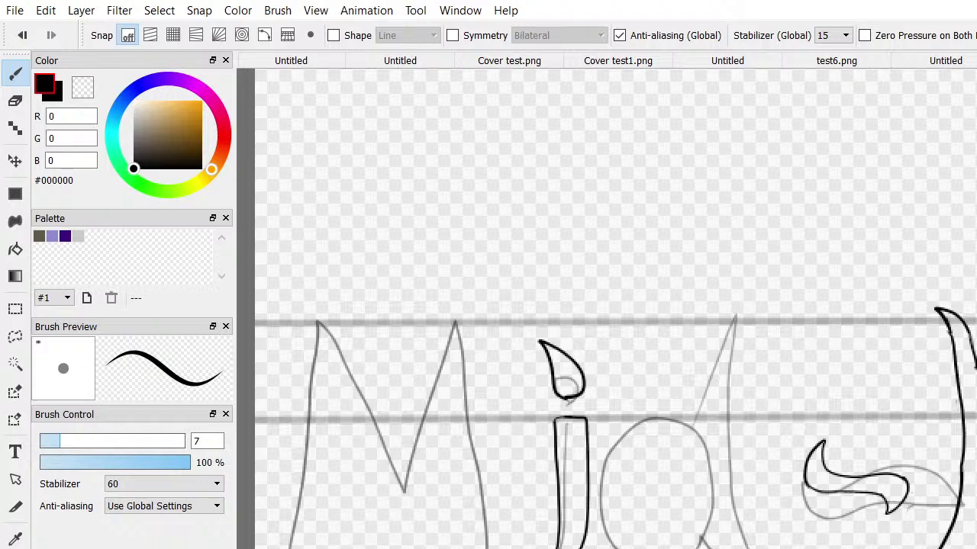
{"action": "mouse_move", "coordinate": [296, 545]}
{"action": "left_mouse_down"}
{"action": "mouse_move", "coordinate": [318, 457]}
{"action": "mouse_move", "coordinate": [320, 392]}
{"action": "mouse_move", "coordinate": [307, 326]}
{"action": "mouse_move", "coordinate": [325, 336]}
{"action": "mouse_move", "coordinate": [360, 400]}
{"action": "mouse_move", "coordinate": [392, 498]}
{"action": "mouse_move", "coordinate": [399, 427]}
{"action": "mouse_move", "coordinate": [382, 350]}
{"action": "left_mouse_up"}
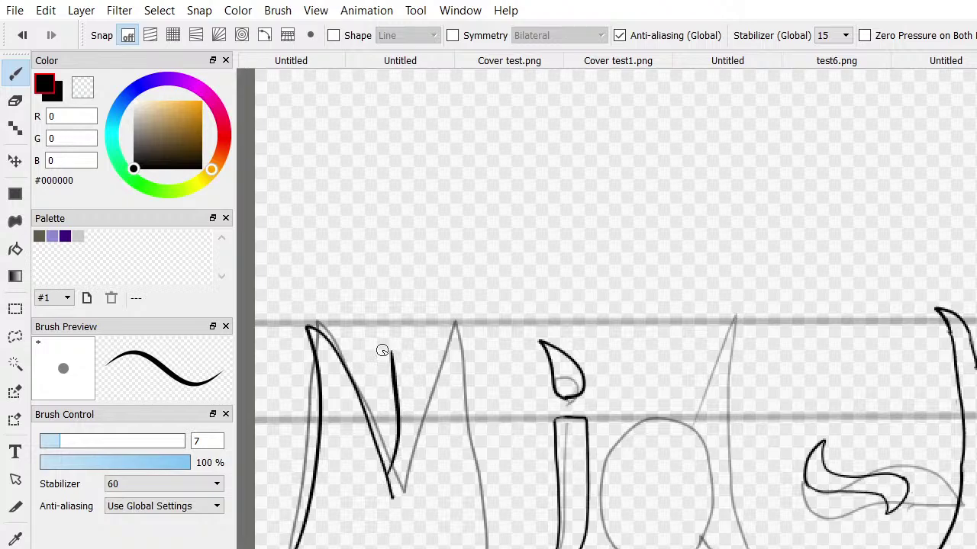
{"action": "key", "text": "ctrl+z"}
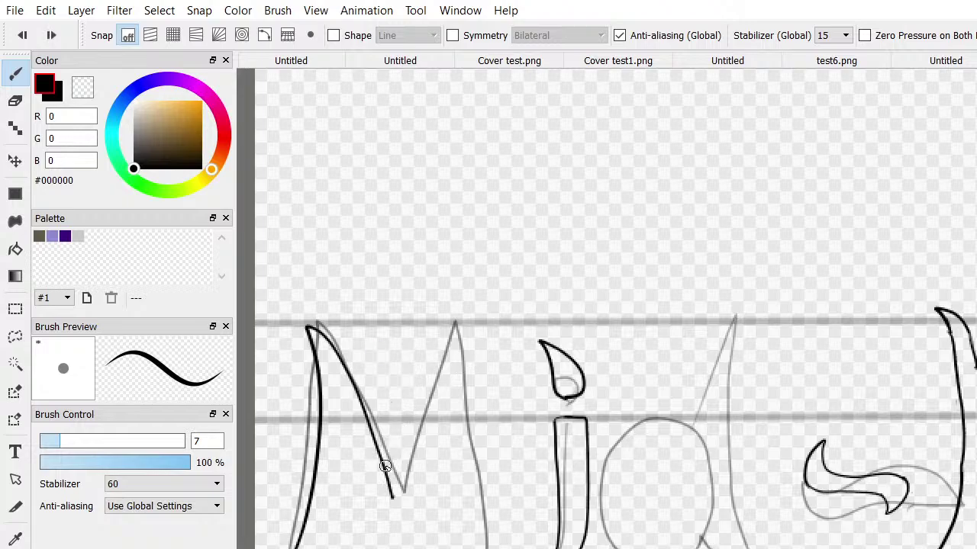
{"action": "mouse_move", "coordinate": [388, 467]}
{"action": "left_mouse_down"}
{"action": "mouse_move", "coordinate": [386, 323]}
{"action": "mouse_move", "coordinate": [404, 329]}
{"action": "mouse_move", "coordinate": [425, 364]}
{"action": "mouse_move", "coordinate": [432, 497]}
{"action": "mouse_move", "coordinate": [409, 548]}
{"action": "left_mouse_up"}
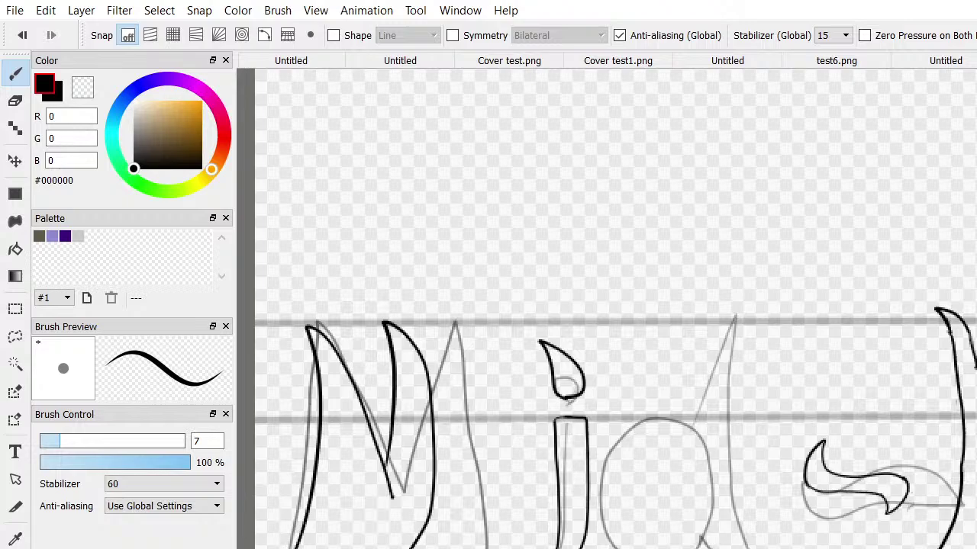
{"action": "mouse_move", "coordinate": [310, 546]}
{"action": "left_mouse_down"}
{"action": "mouse_move", "coordinate": [356, 464]}
{"action": "mouse_move", "coordinate": [361, 516]}
{"action": "mouse_move", "coordinate": [402, 453]}
{"action": "mouse_move", "coordinate": [377, 548]}
{"action": "left_mouse_up"}
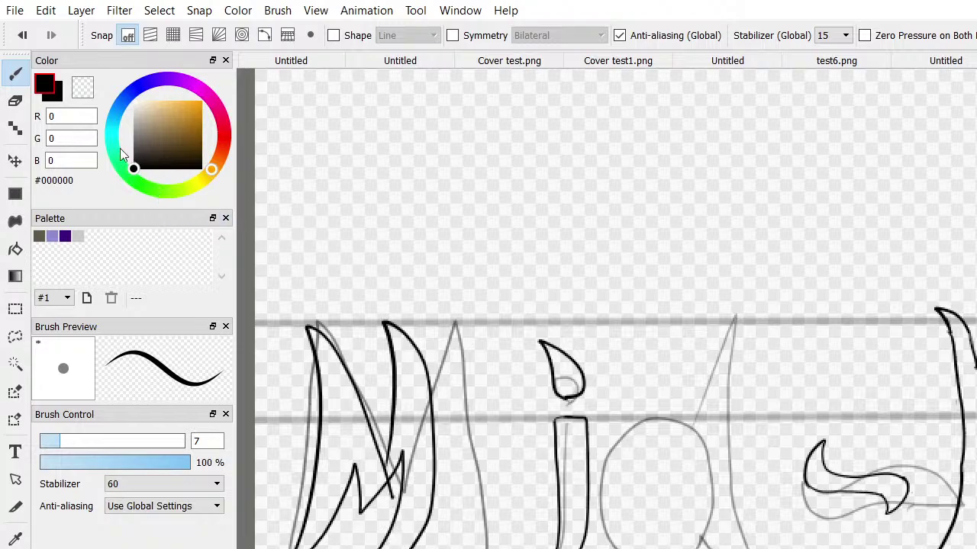
Erase the M's notch overshoot and inner zigzag with the size 12 eraser, and redraw the zigzag slightly higher with the size 7 brush
{"action": "left_click", "coordinate": [16, 100]}
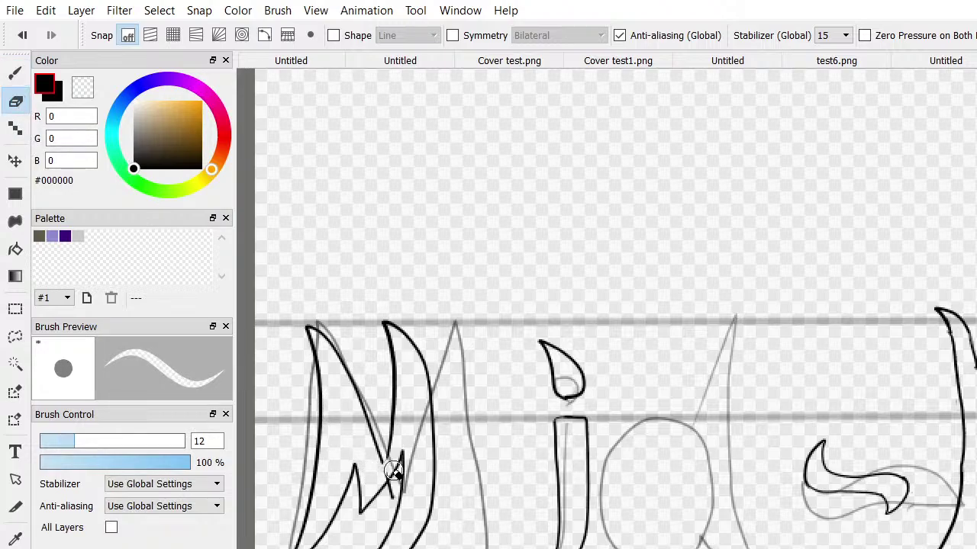
{"action": "mouse_move", "coordinate": [393, 472]}
{"action": "left_mouse_down"}
{"action": "mouse_move", "coordinate": [395, 499]}
{"action": "mouse_move", "coordinate": [407, 448]}
{"action": "mouse_move", "coordinate": [398, 480]}
{"action": "mouse_move", "coordinate": [373, 498]}
{"action": "mouse_move", "coordinate": [387, 479]}
{"action": "mouse_move", "coordinate": [359, 497]}
{"action": "mouse_move", "coordinate": [354, 480]}
{"action": "mouse_move", "coordinate": [363, 508]}
{"action": "mouse_move", "coordinate": [373, 502]}
{"action": "mouse_move", "coordinate": [424, 431]}
{"action": "mouse_move", "coordinate": [368, 497]}
{"action": "left_mouse_up"}
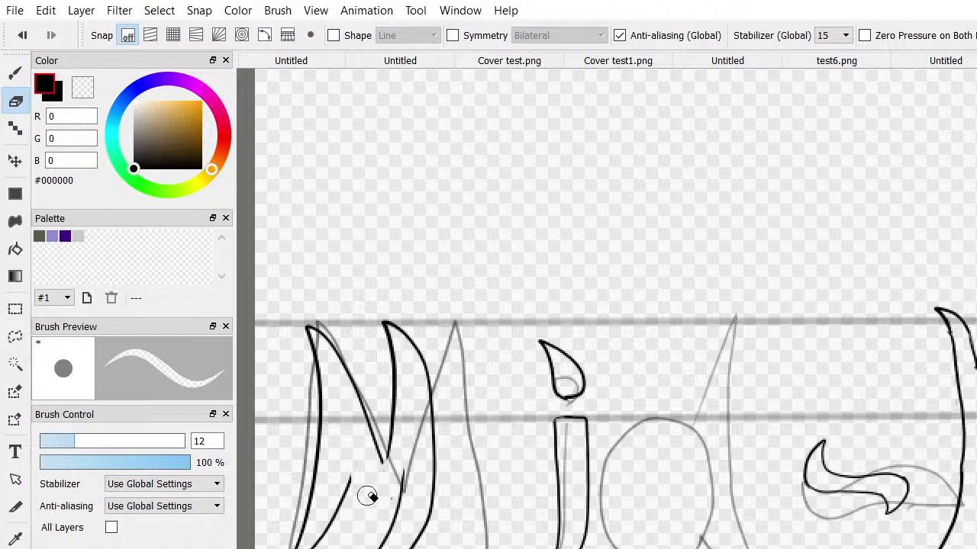
{"action": "left_click_drag", "start_coordinate": [207, 220], "coordinate": [14, 71]}
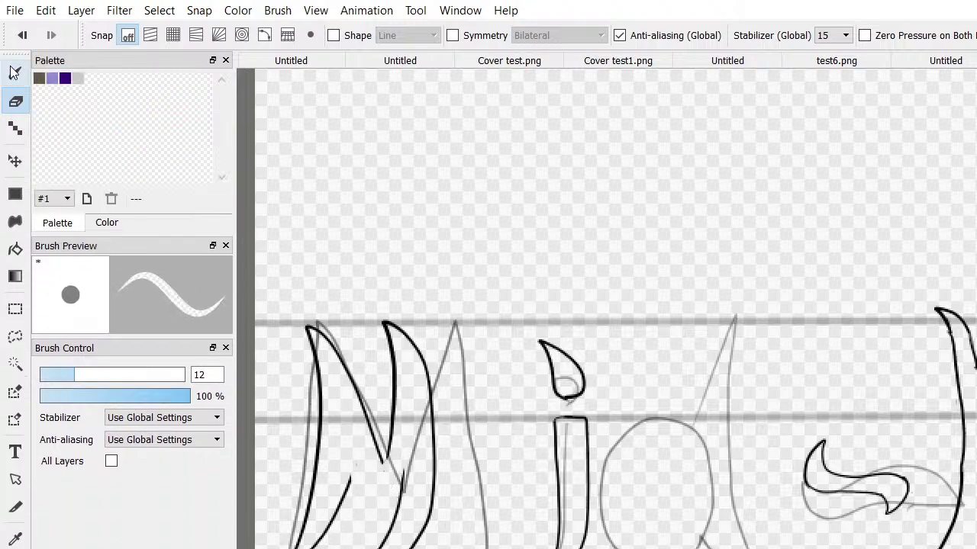
{"action": "left_click_drag", "start_coordinate": [77, 58], "coordinate": [76, 204]}
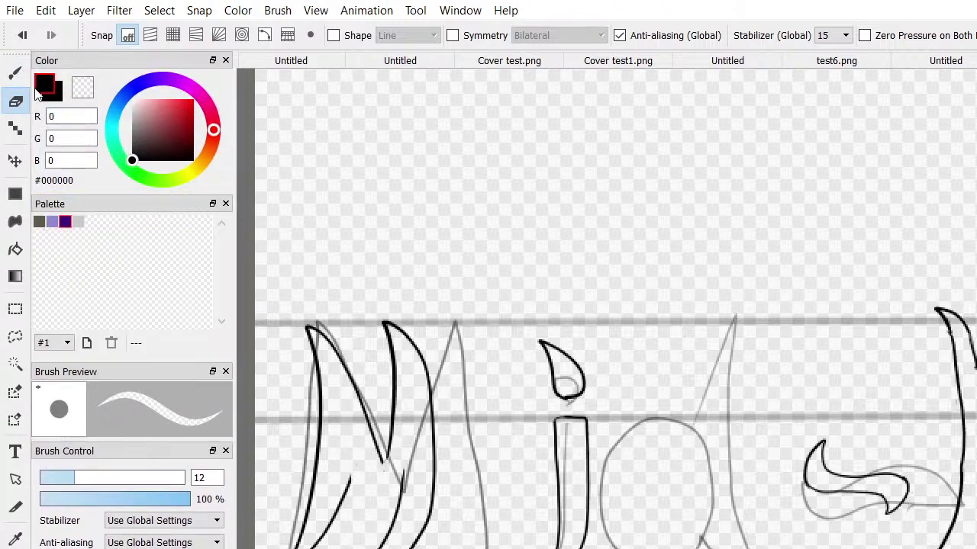
{"action": "left_click", "coordinate": [16, 72]}
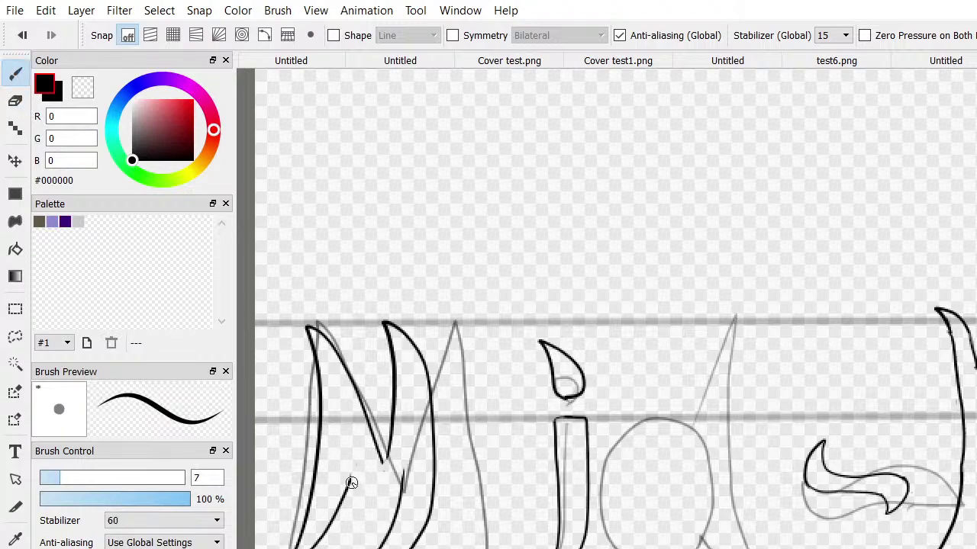
{"action": "mouse_move", "coordinate": [351, 482]}
{"action": "left_mouse_down"}
{"action": "mouse_move", "coordinate": [357, 455]}
{"action": "mouse_move", "coordinate": [371, 492]}
{"action": "mouse_move", "coordinate": [403, 448]}
{"action": "mouse_move", "coordinate": [403, 492]}
{"action": "left_mouse_up"}
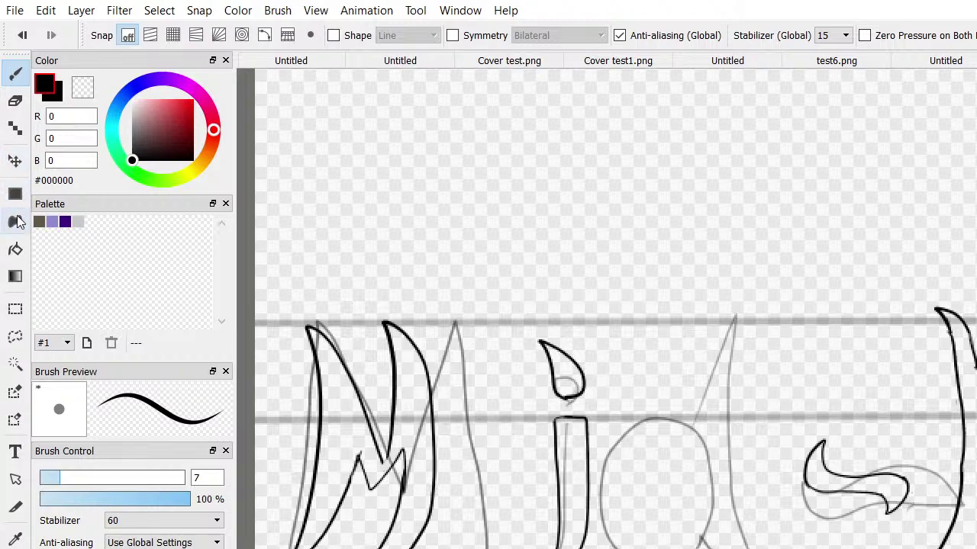
Select the inked M with a freehand selection, move it right so it sits closer to the i, and apply the move
{"action": "left_click", "coordinate": [15, 336]}
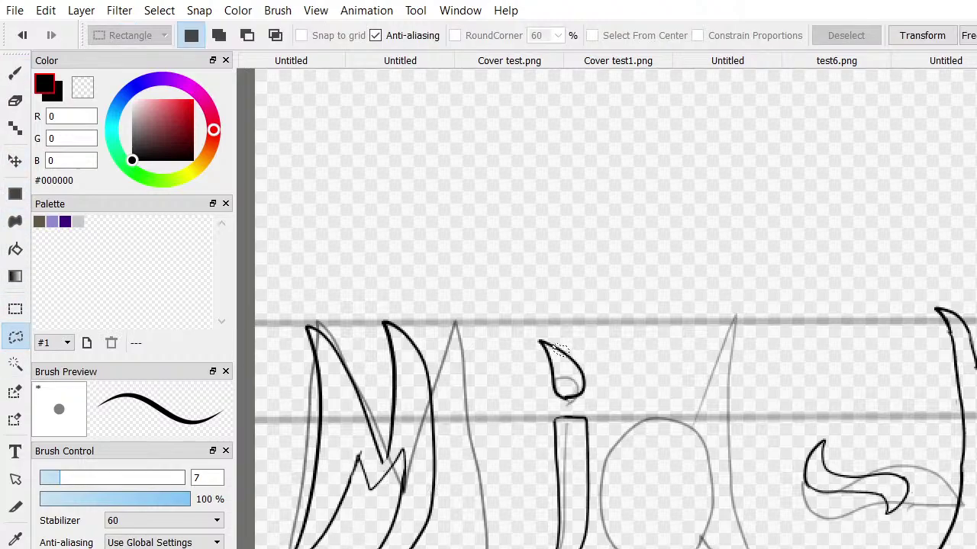
{"action": "mouse_move", "coordinate": [436, 336]}
{"action": "left_mouse_down"}
{"action": "mouse_move", "coordinate": [261, 463]}
{"action": "mouse_move", "coordinate": [378, 303]}
{"action": "mouse_move", "coordinate": [454, 338]}
{"action": "mouse_move", "coordinate": [427, 456]}
{"action": "mouse_move", "coordinate": [425, 548]}
{"action": "left_mouse_up"}
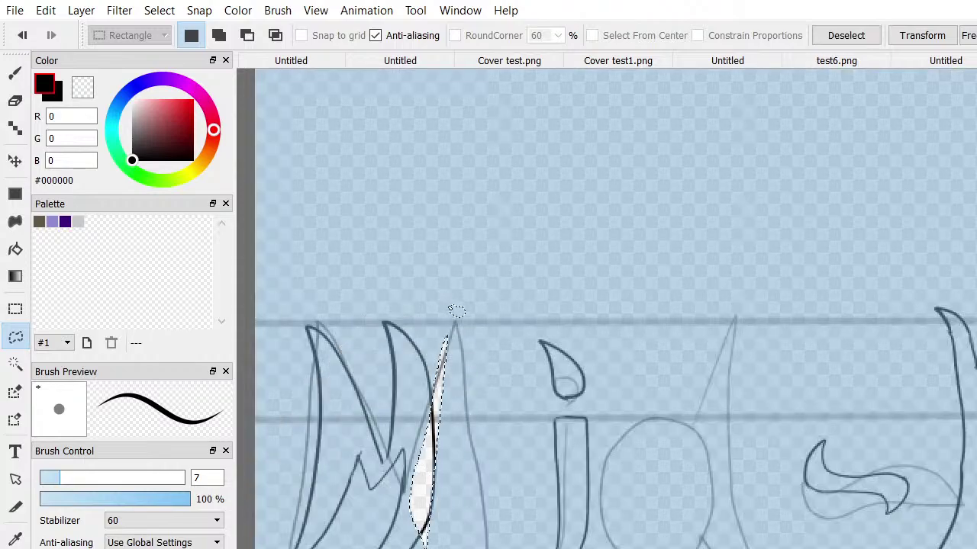
{"action": "left_click_drag", "start_coordinate": [453, 305], "coordinate": [439, 548]}
{"action": "mouse_move", "coordinate": [249, 422]}
{"action": "left_mouse_down"}
{"action": "mouse_move", "coordinate": [330, 304]}
{"action": "mouse_move", "coordinate": [432, 306]}
{"action": "mouse_move", "coordinate": [467, 332]}
{"action": "left_mouse_up"}
{"action": "mouse_move", "coordinate": [410, 419]}
{"action": "left_mouse_down"}
{"action": "mouse_move", "coordinate": [465, 414]}
{"action": "mouse_move", "coordinate": [475, 430]}
{"action": "mouse_move", "coordinate": [462, 420]}
{"action": "mouse_move", "coordinate": [464, 429]}
{"action": "left_mouse_up"}
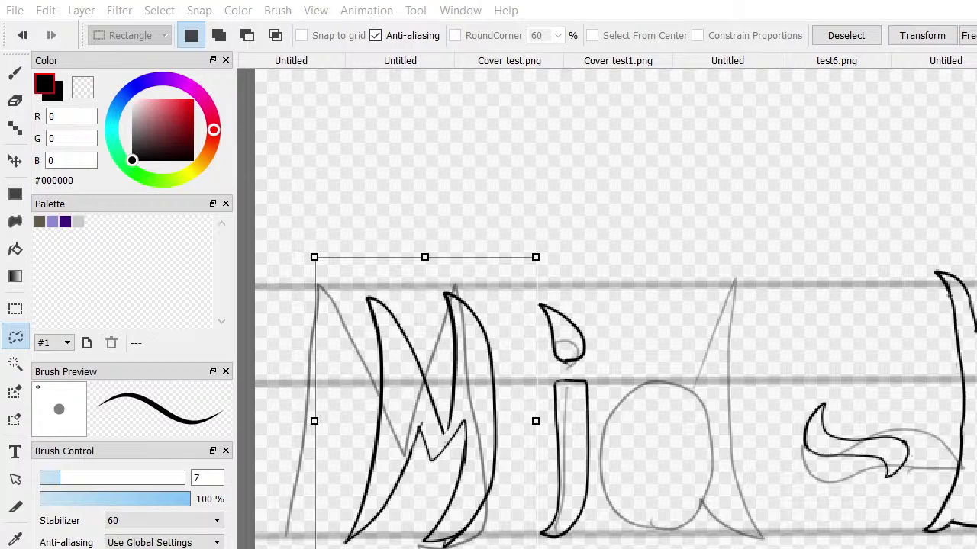
{"action": "mouse_move", "coordinate": [342, 333]}
{"action": "left_mouse_down"}
{"action": "mouse_move", "coordinate": [361, 331]}
{"action": "mouse_move", "coordinate": [339, 338]}
{"action": "left_mouse_up"}
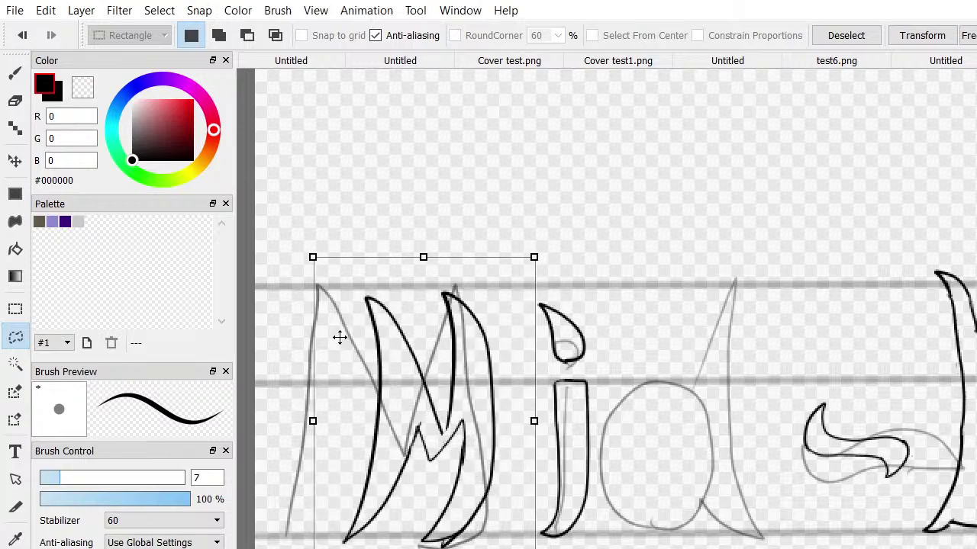
{"action": "key", "text": "Return"}
{"action": "scroll", "coordinate": [340, 337], "scroll_direction": "up", "scroll_amount": 1}
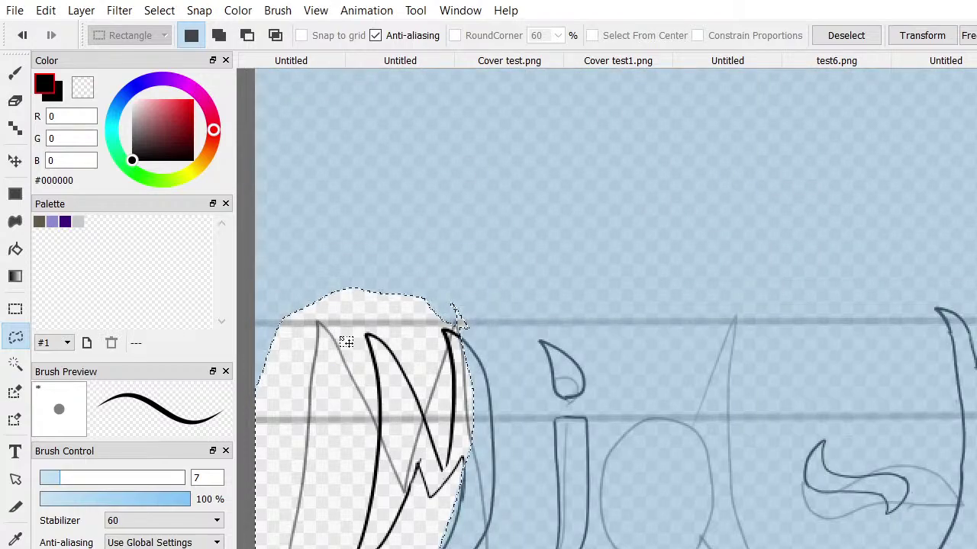
Clear the selection around the M and rework its inner zigzag with the size 12 eraser and size 7 brush
{"action": "key", "text": "ctrl+d"}
{"action": "scroll", "coordinate": [699, 409], "scroll_direction": "up", "scroll_amount": 3}
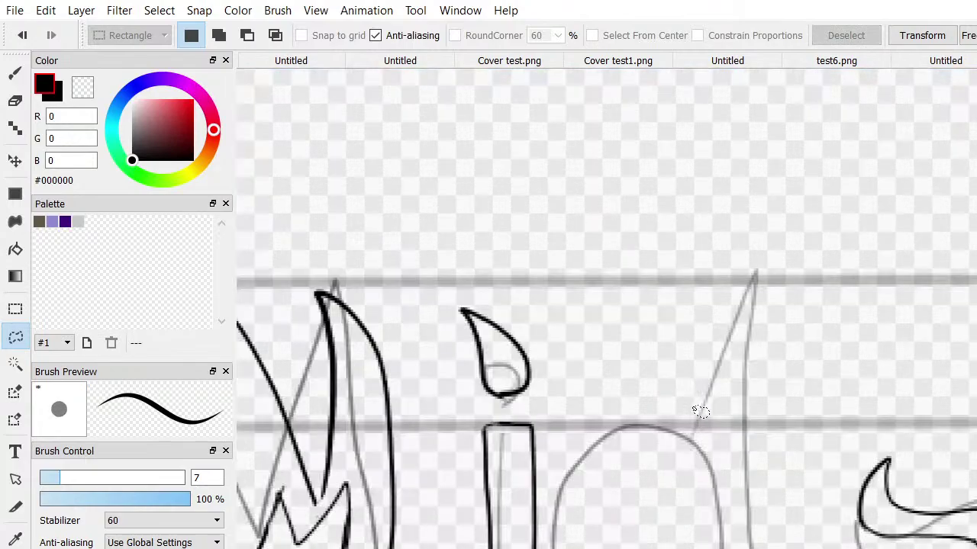
{"action": "scroll", "coordinate": [342, 513], "scroll_direction": "down", "scroll_amount": 2}
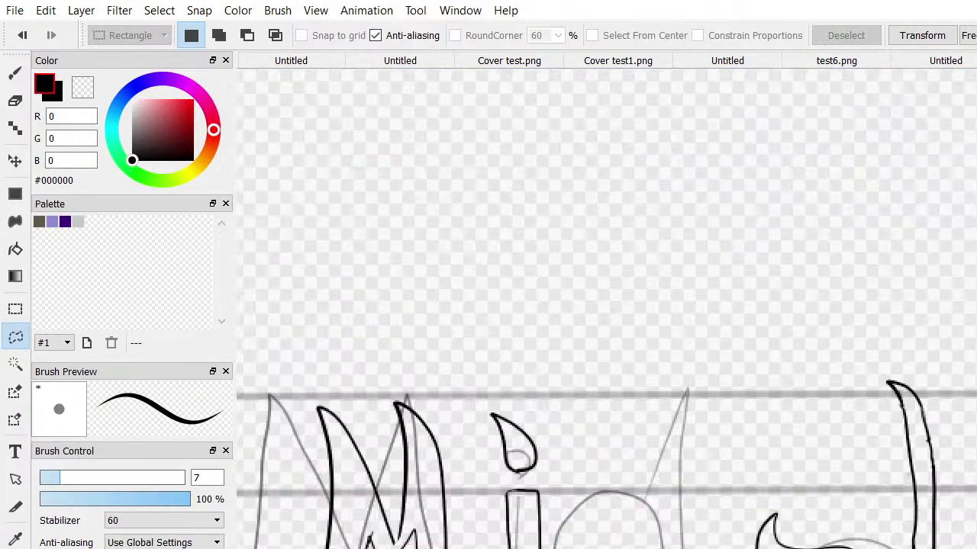
{"action": "scroll", "coordinate": [343, 513], "scroll_direction": "up", "scroll_amount": 2}
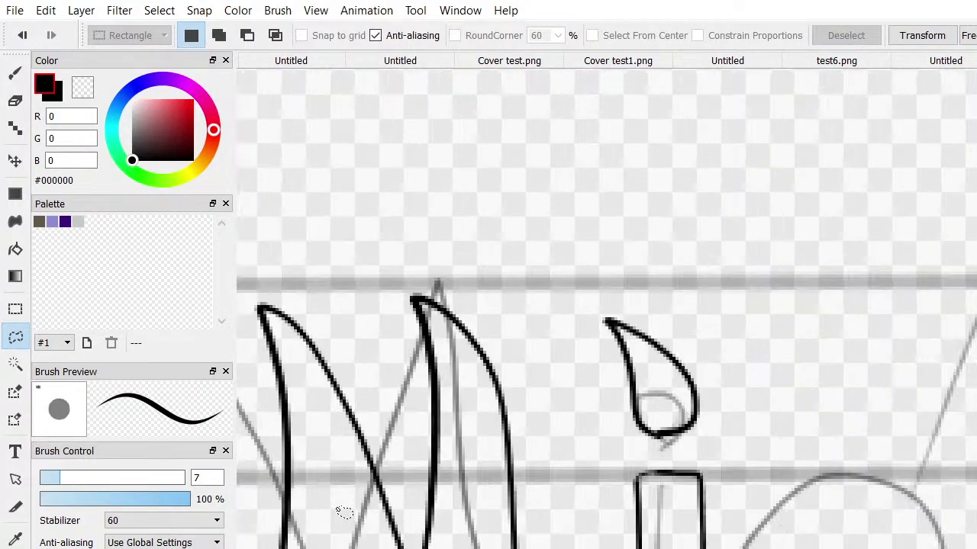
{"action": "left_click", "coordinate": [16, 74]}
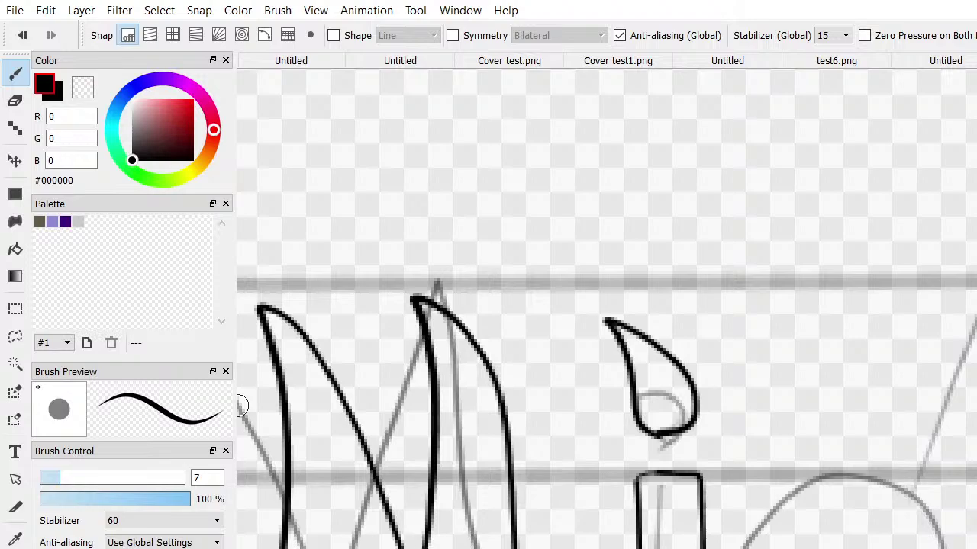
{"action": "left_click", "coordinate": [225, 60]}
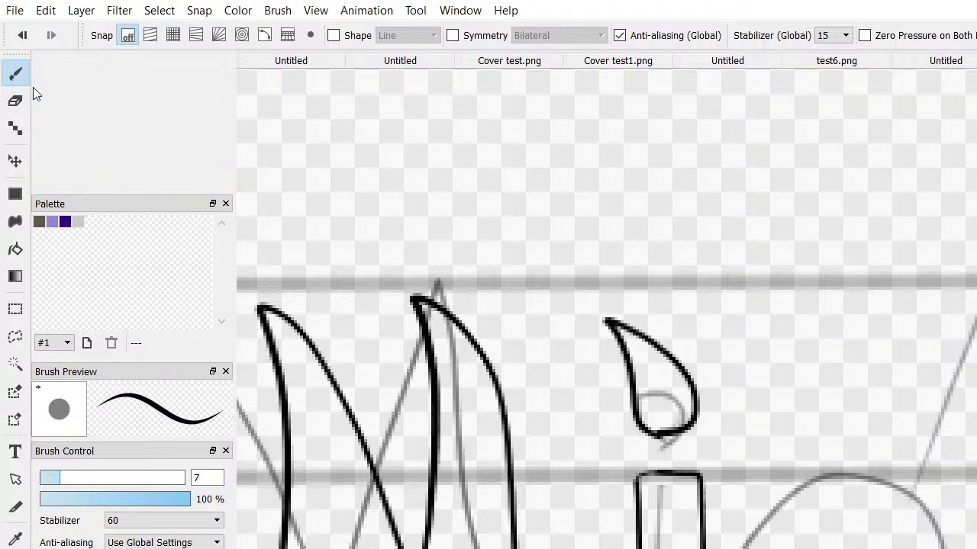
{"action": "left_click", "coordinate": [15, 100]}
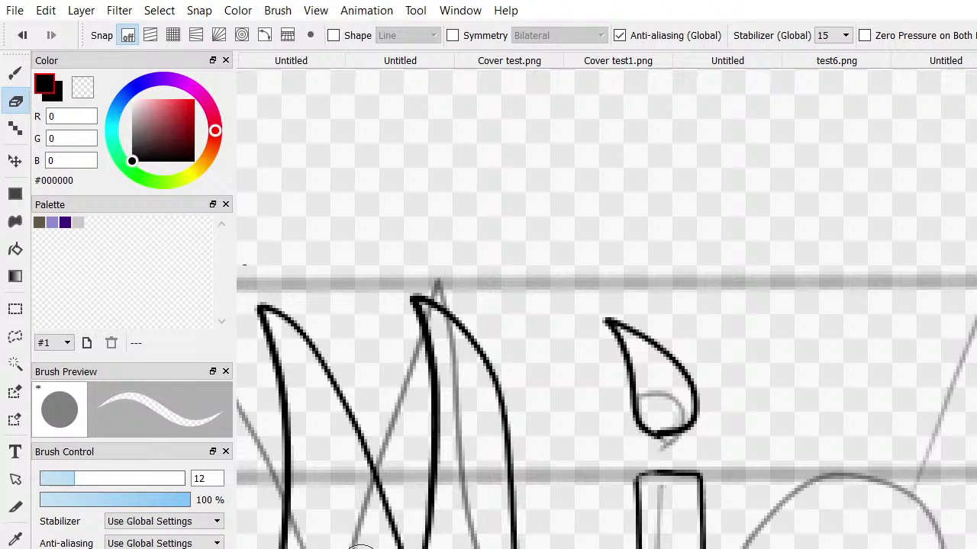
{"action": "left_click", "coordinate": [16, 72]}
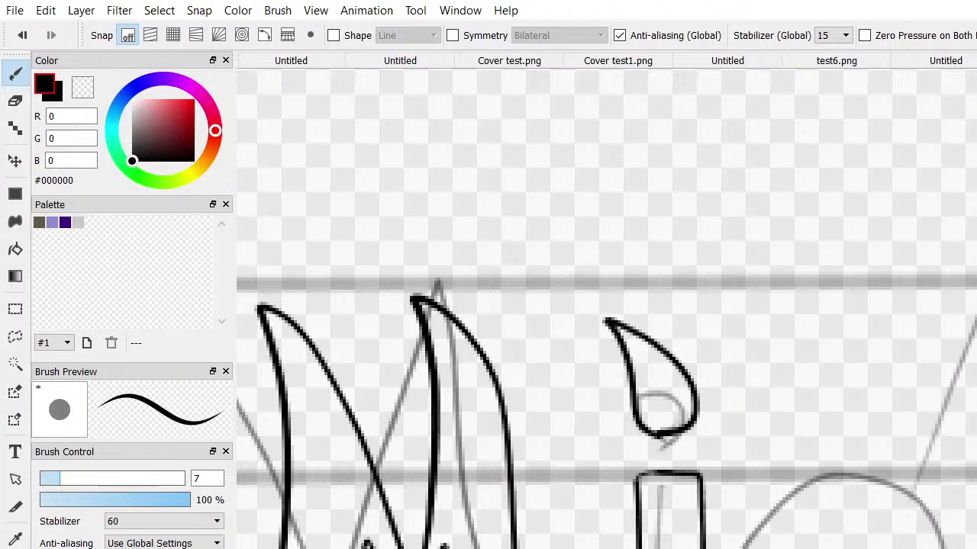
{"action": "left_click", "coordinate": [16, 100]}
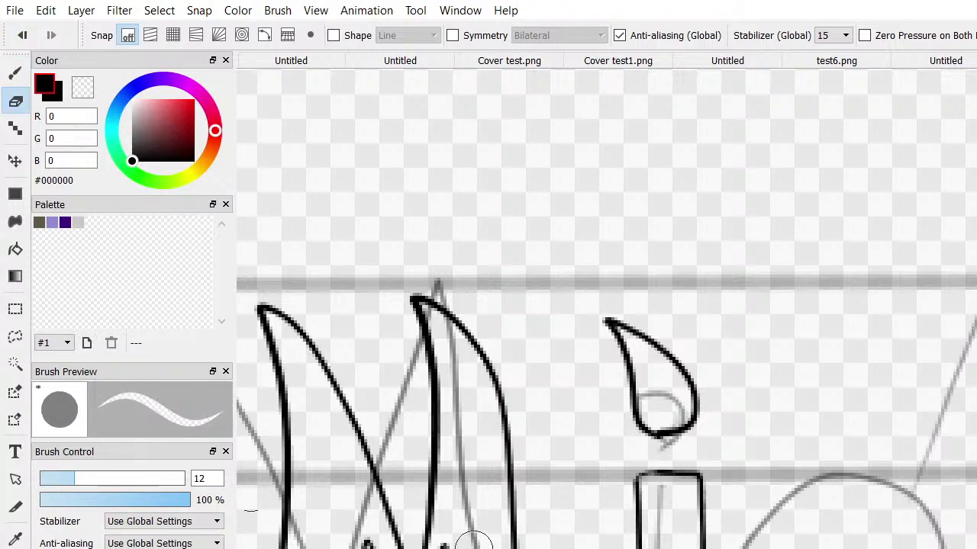
{"action": "left_click", "coordinate": [16, 72]}
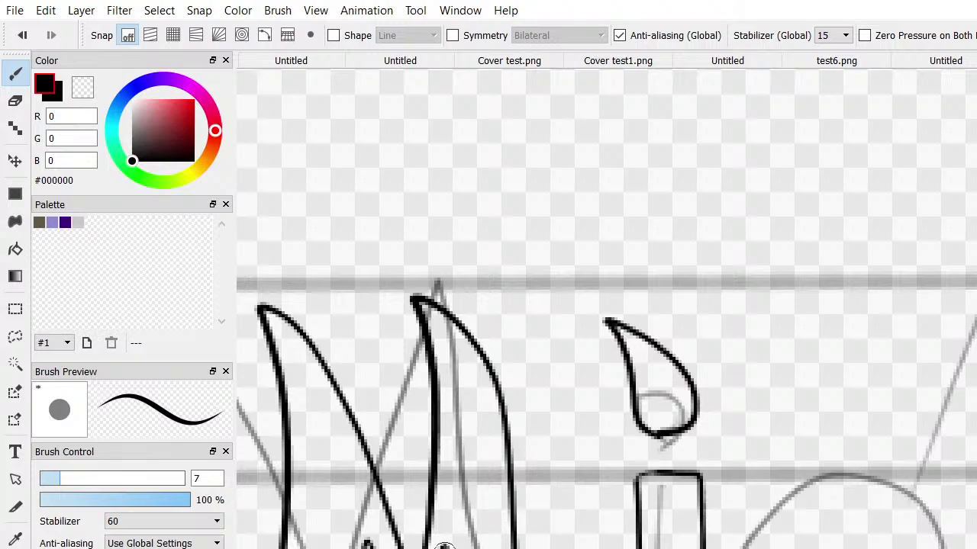
Thicken the left peak of the M's inner zigzag with a black size 7 brush stroke
{"action": "scroll", "coordinate": [443, 546], "scroll_direction": "down", "scroll_amount": 4}
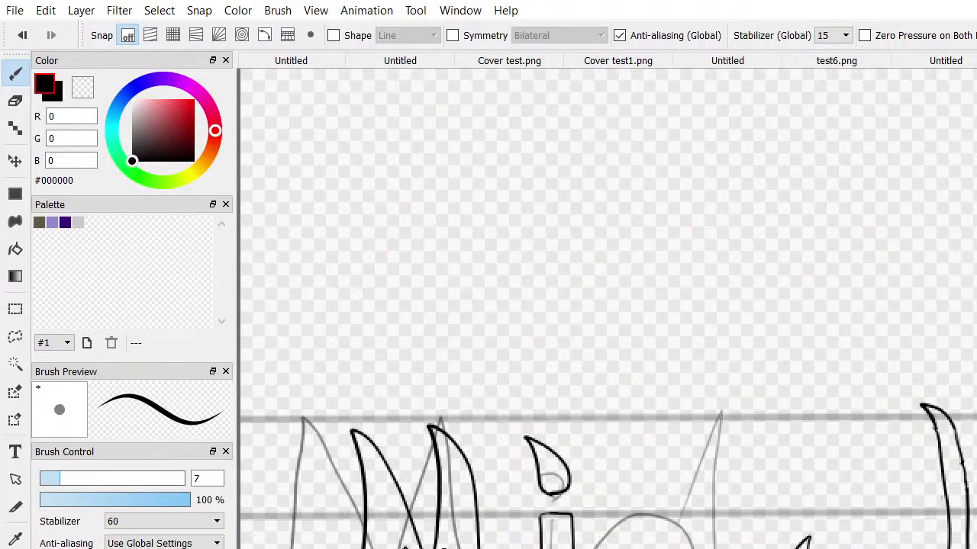
{"action": "scroll", "coordinate": [404, 545], "scroll_direction": "up", "scroll_amount": 5}
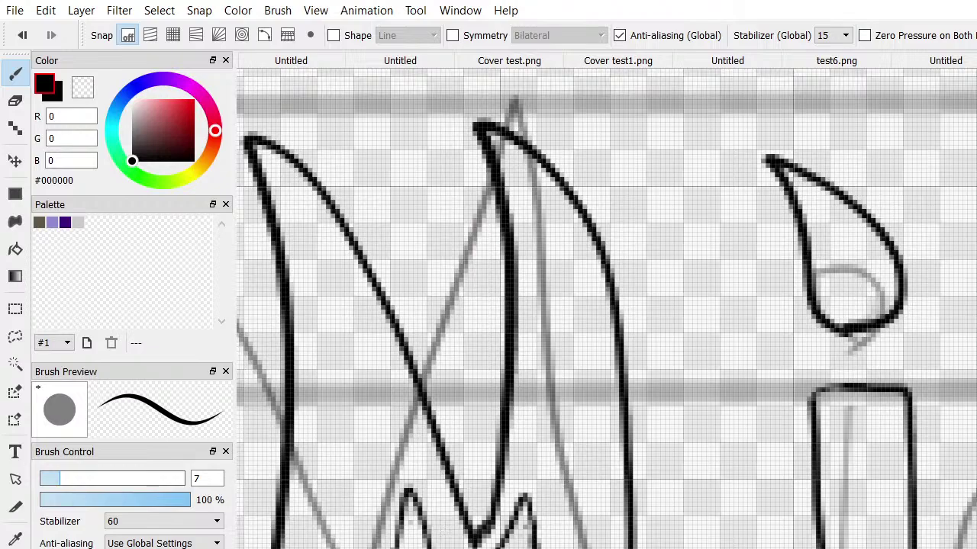
{"action": "mouse_move", "coordinate": [389, 546]}
{"action": "left_mouse_down"}
{"action": "mouse_move", "coordinate": [391, 489]}
{"action": "mouse_move", "coordinate": [419, 514]}
{"action": "mouse_move", "coordinate": [428, 548]}
{"action": "left_mouse_up"}
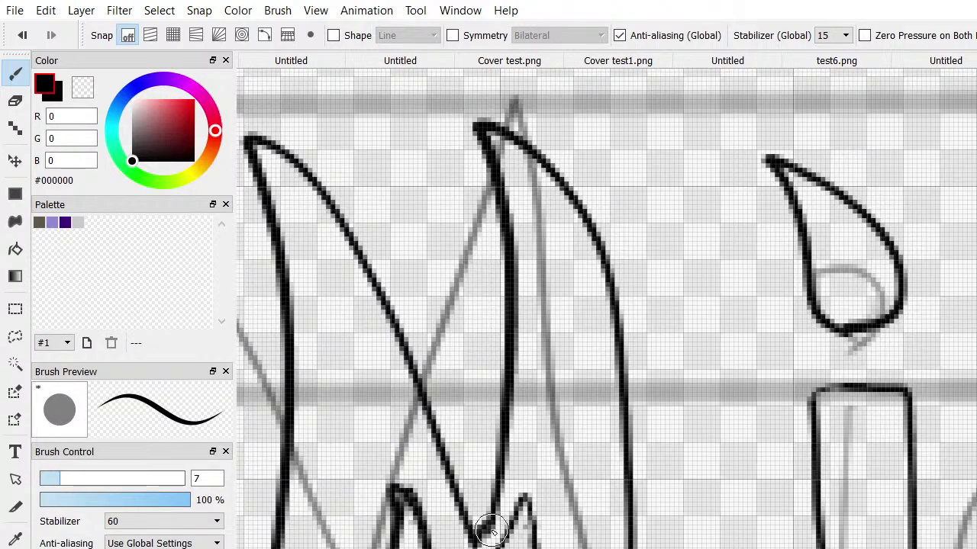
{"action": "scroll", "coordinate": [525, 470], "scroll_direction": "up", "scroll_amount": 1}
Select the inked spiral d of "Land's" with a freehand selection around the whole letter
{"action": "scroll", "coordinate": [529, 470], "scroll_direction": "down", "scroll_amount": 3}
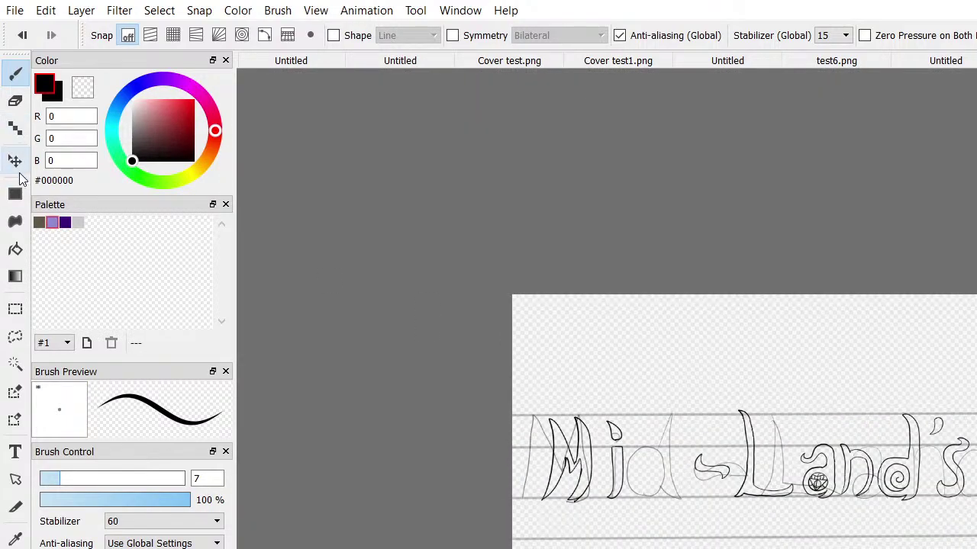
{"action": "left_click", "coordinate": [15, 337]}
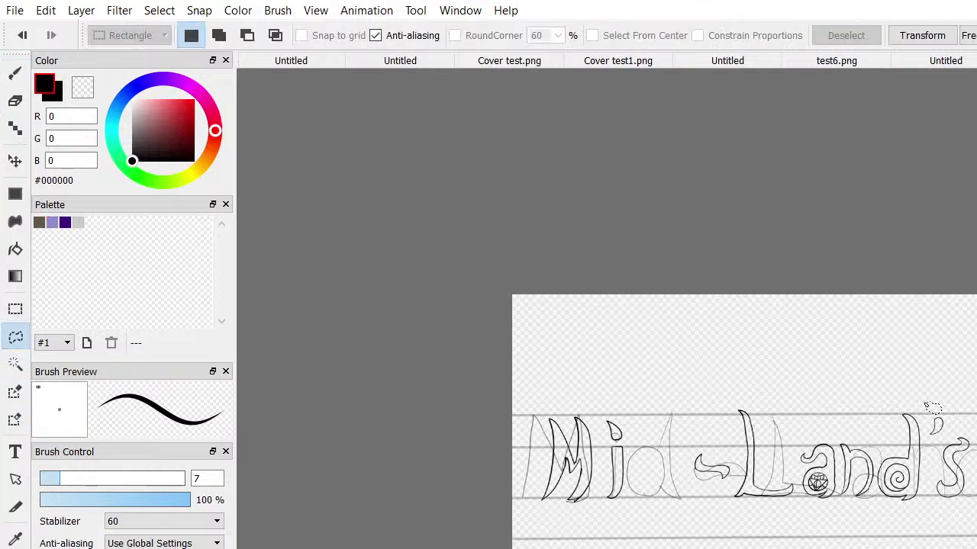
{"action": "left_click_drag", "start_coordinate": [928, 431], "coordinate": [932, 479]}
{"action": "mouse_move", "coordinate": [928, 513]}
{"action": "left_mouse_down"}
{"action": "mouse_move", "coordinate": [902, 514]}
{"action": "mouse_move", "coordinate": [878, 494]}
{"action": "mouse_move", "coordinate": [882, 464]}
{"action": "mouse_move", "coordinate": [926, 405]}
{"action": "left_mouse_up"}
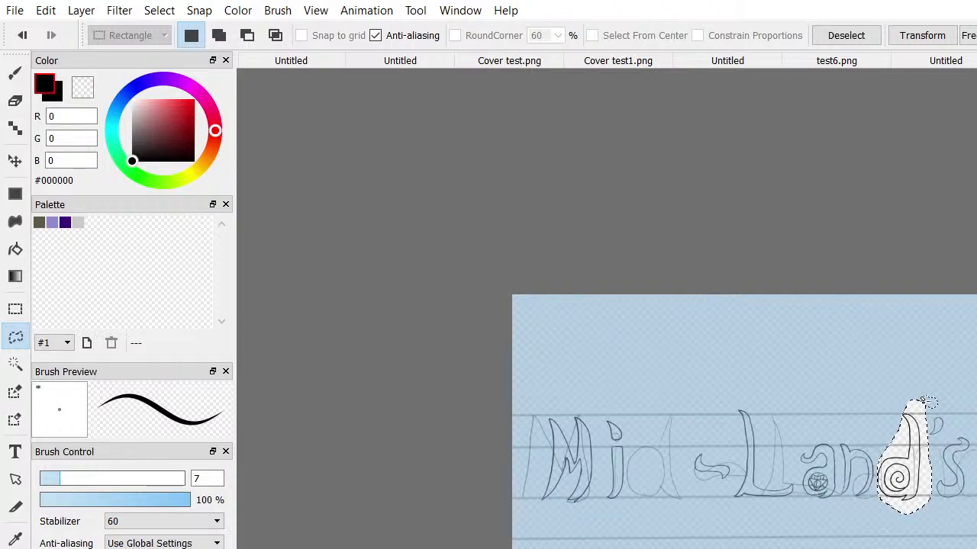
{"action": "key", "text": "ctrl+t"}
{"action": "scroll", "coordinate": [921, 399], "scroll_direction": "down", "scroll_amount": 1}
{"action": "key", "text": "Escape"}
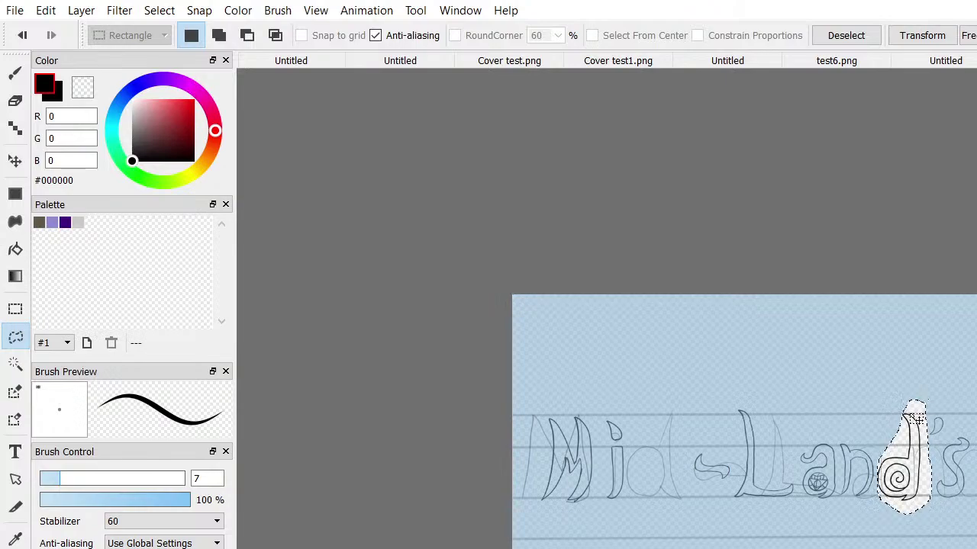
{"action": "left_click_drag", "start_coordinate": [926, 402], "coordinate": [912, 435]}
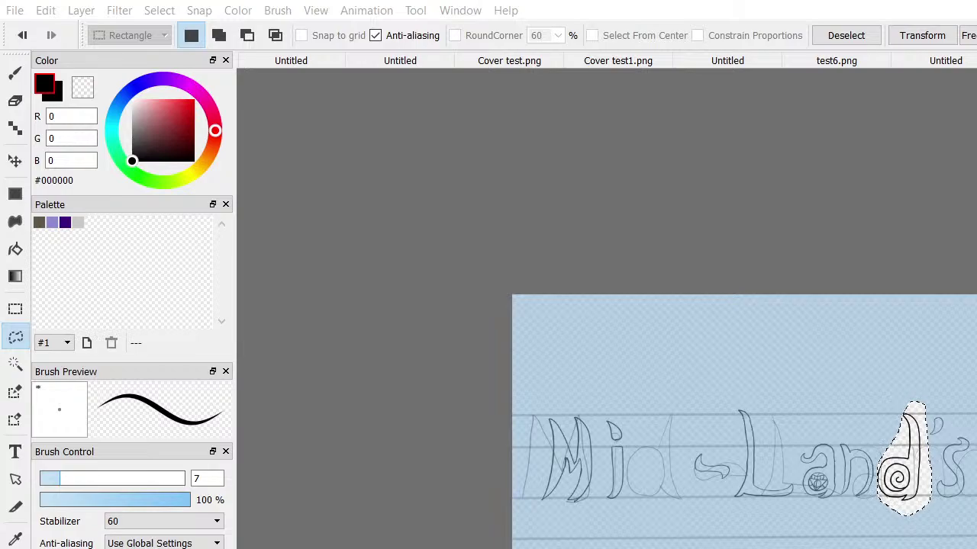
{"action": "scroll", "coordinate": [965, 527], "scroll_direction": "down", "scroll_amount": 1}
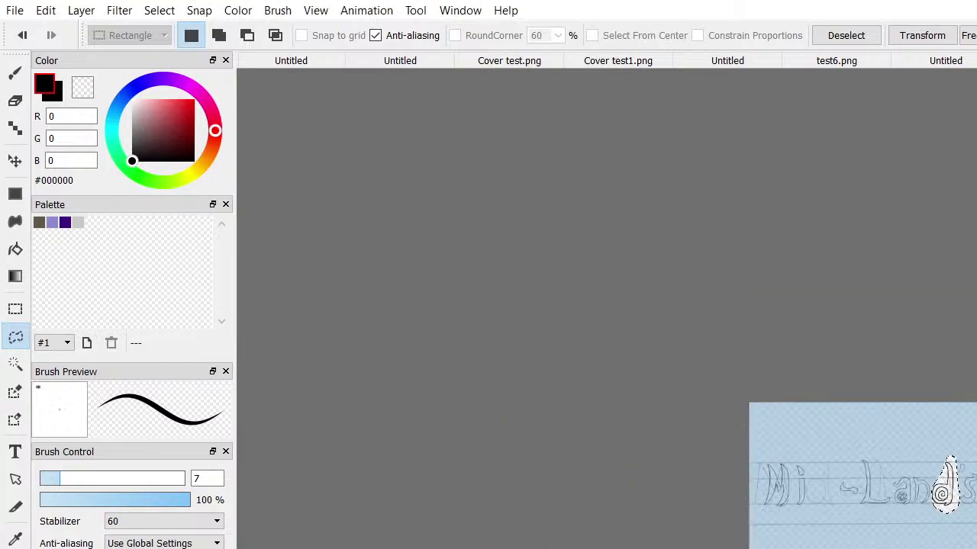
{"action": "scroll", "coordinate": [966, 526], "scroll_direction": "up", "scroll_amount": 4}
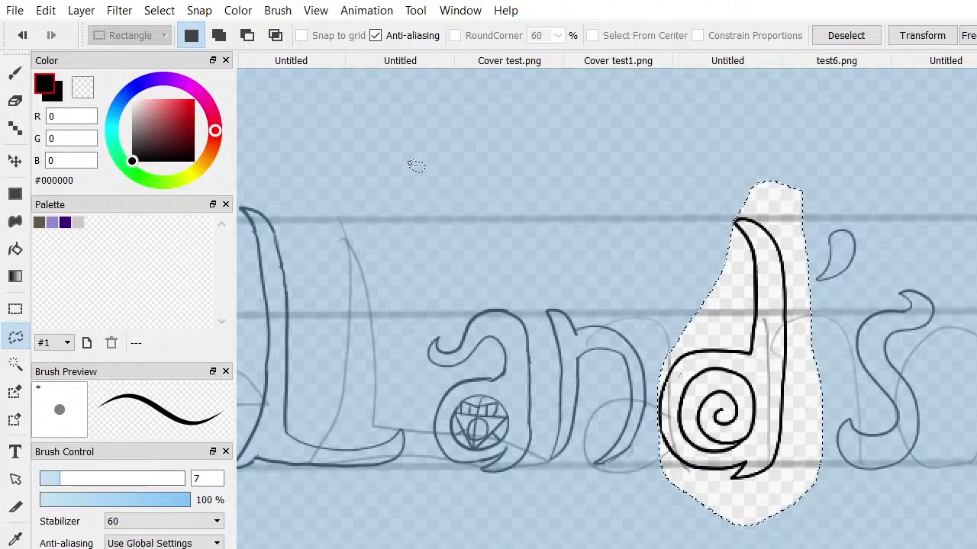
{"action": "key", "text": "ctrl+d"}
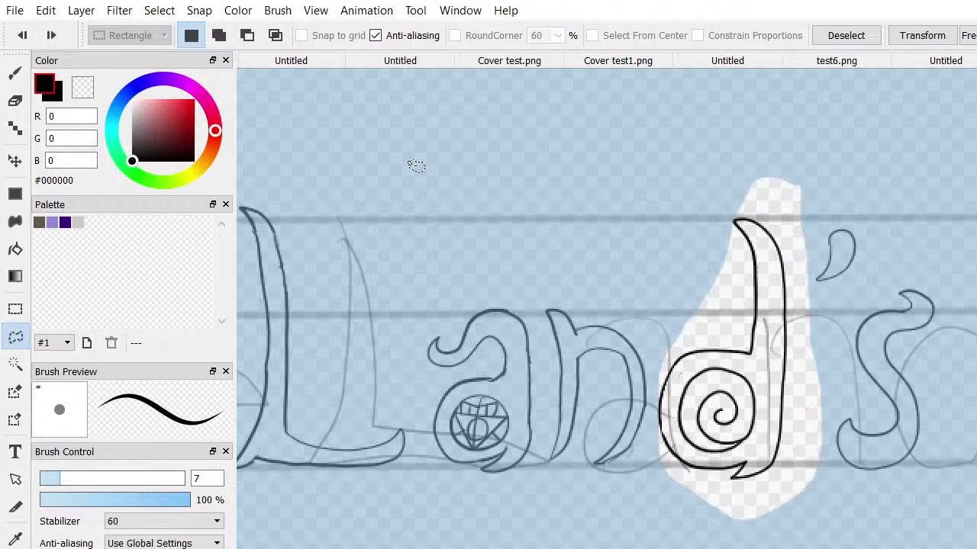
{"action": "key", "text": "ctrl+z"}
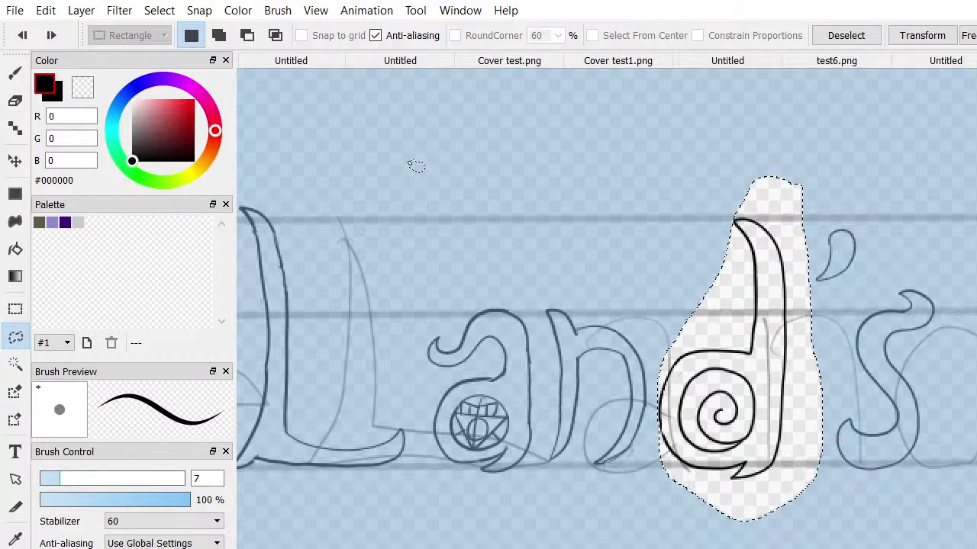
{"action": "left_click", "coordinate": [717, 340], "text": "alt"}
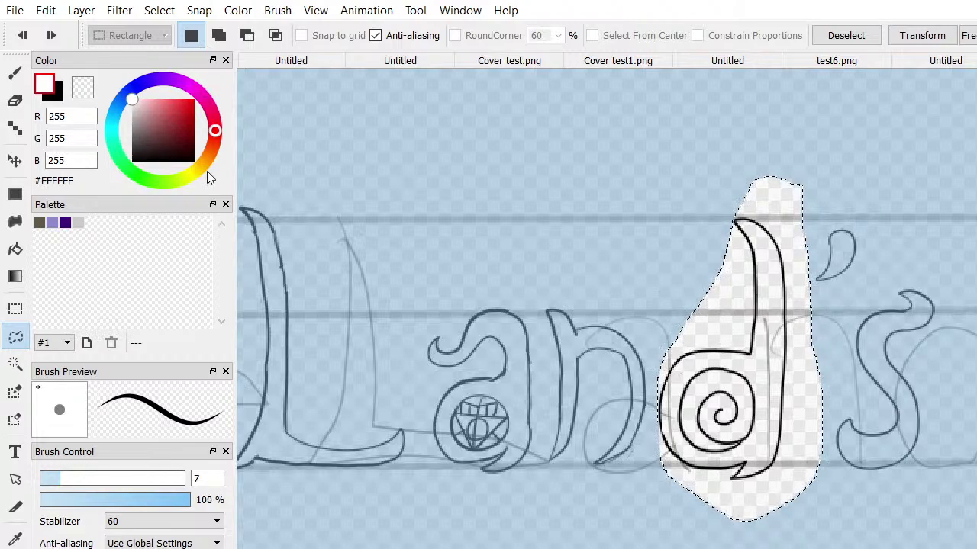
Paste a copy of the spiral d, move it beside the i over the sketched d of "Mid", and deselect it
{"action": "left_click", "coordinate": [13, 161]}
{"action": "left_click_drag", "start_coordinate": [794, 390], "coordinate": [498, 380]}
{"action": "scroll", "coordinate": [519, 366], "scroll_direction": "left", "scroll_amount": 10}
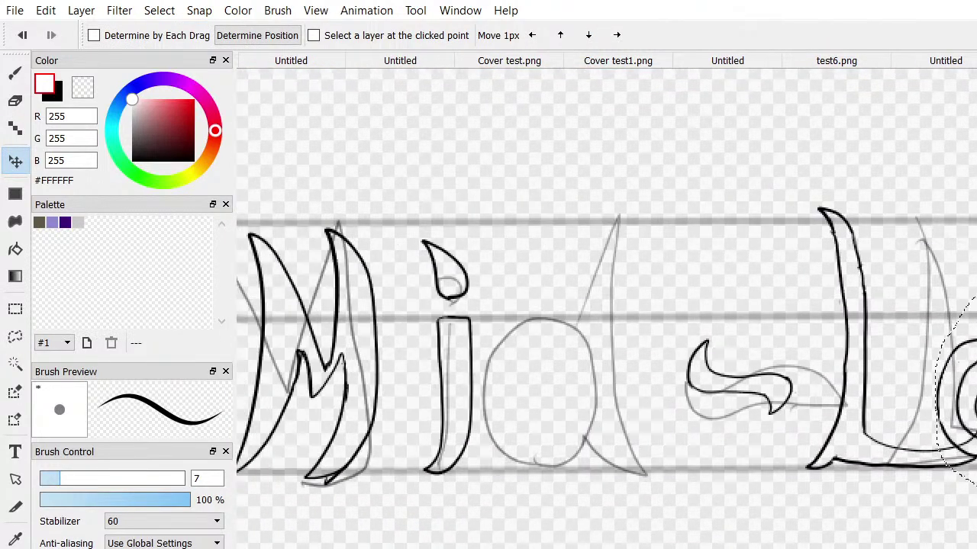
{"action": "key", "text": "ctrl+v"}
{"action": "mouse_move", "coordinate": [598, 393]}
{"action": "left_mouse_down"}
{"action": "mouse_move", "coordinate": [613, 394]}
{"action": "mouse_move", "coordinate": [573, 399]}
{"action": "mouse_move", "coordinate": [578, 408]}
{"action": "left_mouse_up"}
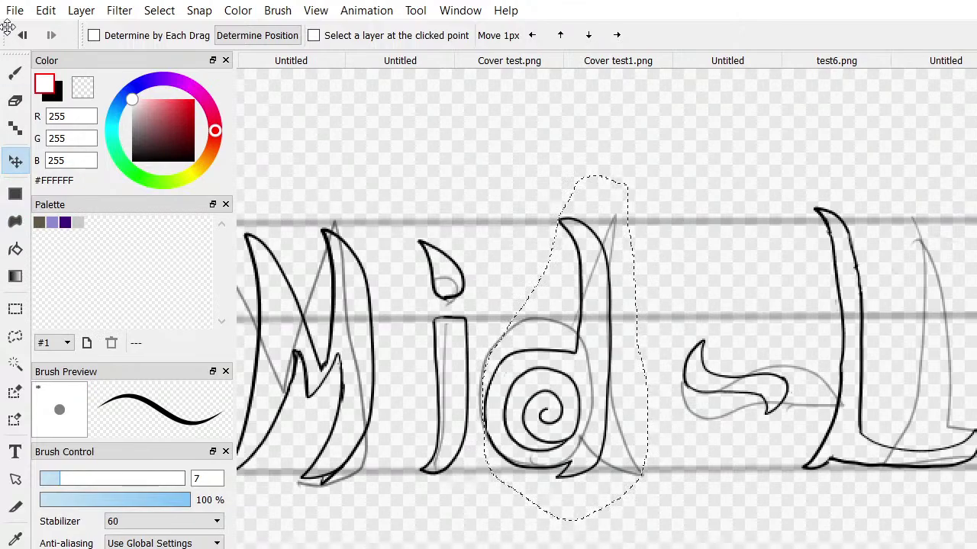
{"action": "left_click", "coordinate": [16, 98]}
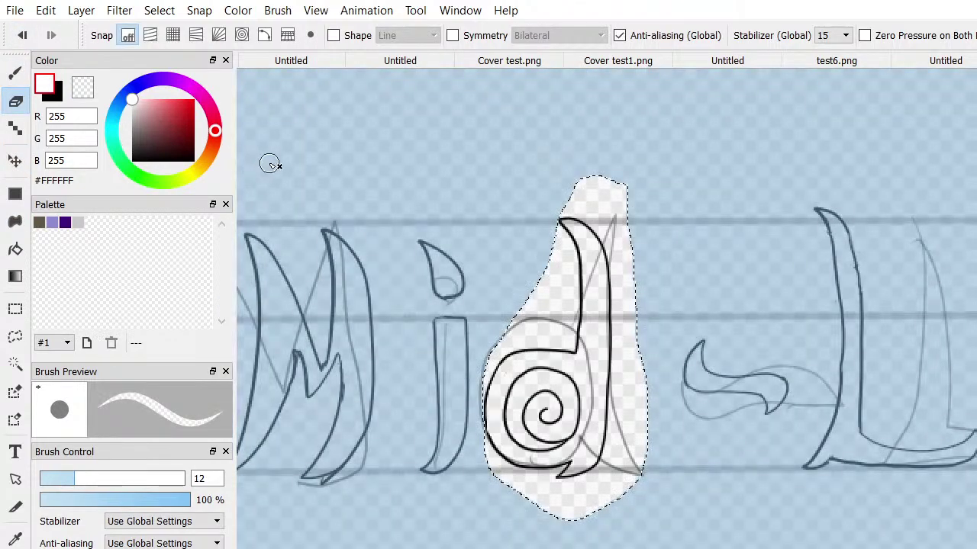
{"action": "key", "text": "ctrl+d"}
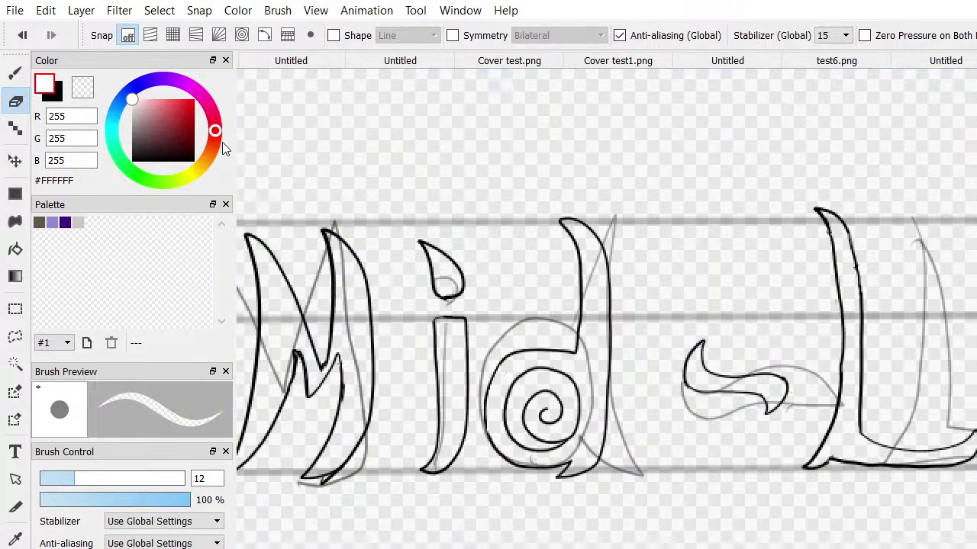
Erase the curved tips of both upper peaks of the inked M with the size 12 eraser
{"action": "scroll", "coordinate": [263, 183], "scroll_direction": "up", "scroll_amount": 2}
{"action": "scroll", "coordinate": [282, 229], "scroll_direction": "down", "scroll_amount": 2}
{"action": "scroll", "coordinate": [300, 264], "scroll_direction": "up", "scroll_amount": 2}
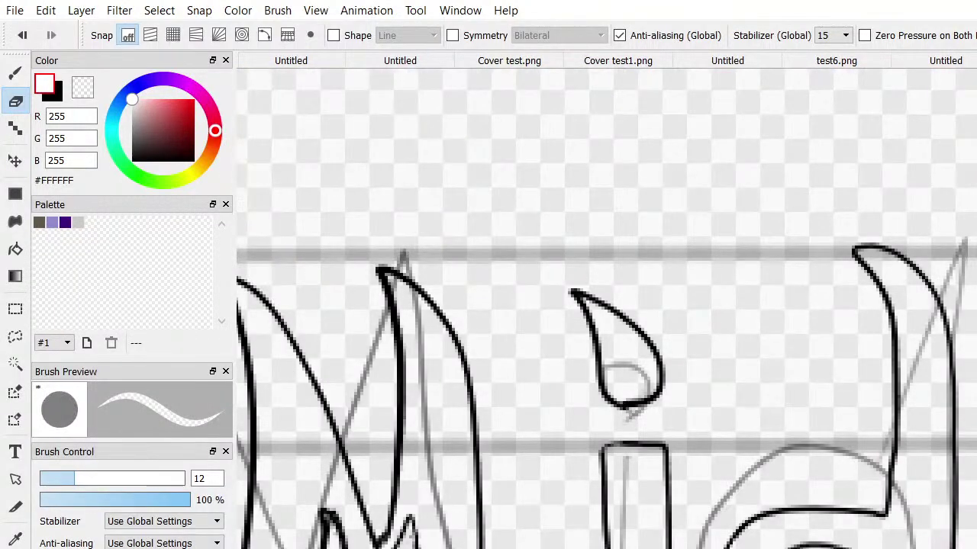
{"action": "scroll", "coordinate": [549, 514], "scroll_direction": "left", "scroll_amount": 5}
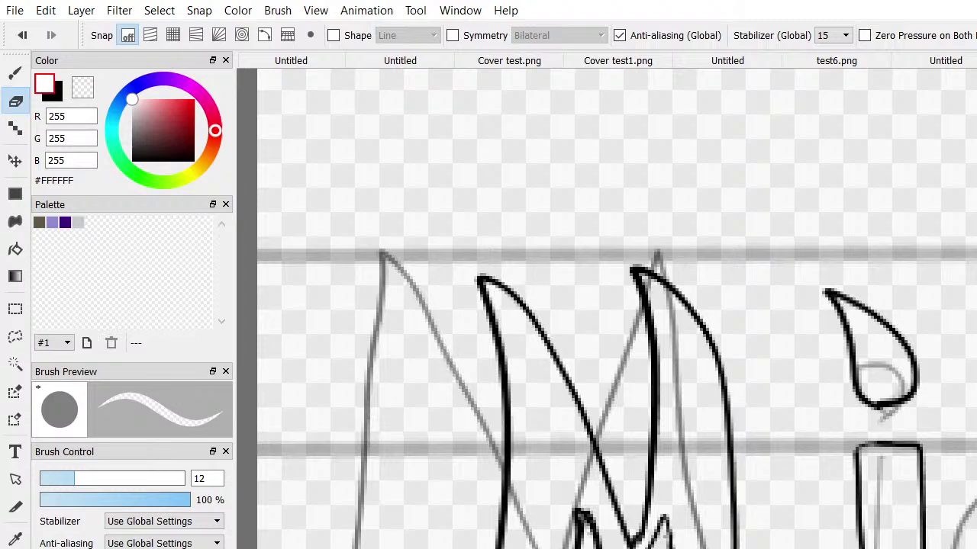
{"action": "mouse_move", "coordinate": [562, 300]}
{"action": "left_mouse_down"}
{"action": "mouse_move", "coordinate": [476, 289]}
{"action": "mouse_move", "coordinate": [543, 291]}
{"action": "mouse_move", "coordinate": [663, 269]}
{"action": "mouse_move", "coordinate": [698, 276]}
{"action": "mouse_move", "coordinate": [628, 307]}
{"action": "mouse_move", "coordinate": [704, 302]}
{"action": "mouse_move", "coordinate": [695, 314]}
{"action": "mouse_move", "coordinate": [712, 314]}
{"action": "mouse_move", "coordinate": [713, 345]}
{"action": "left_mouse_up"}
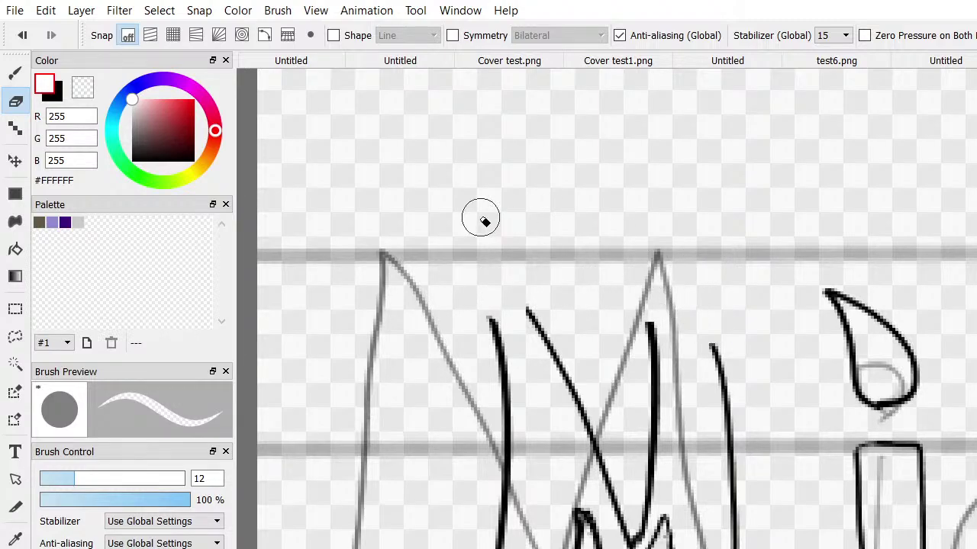
{"action": "mouse_move", "coordinate": [493, 290]}
{"action": "left_mouse_down"}
{"action": "mouse_move", "coordinate": [562, 312]}
{"action": "mouse_move", "coordinate": [545, 329]}
{"action": "left_mouse_up"}
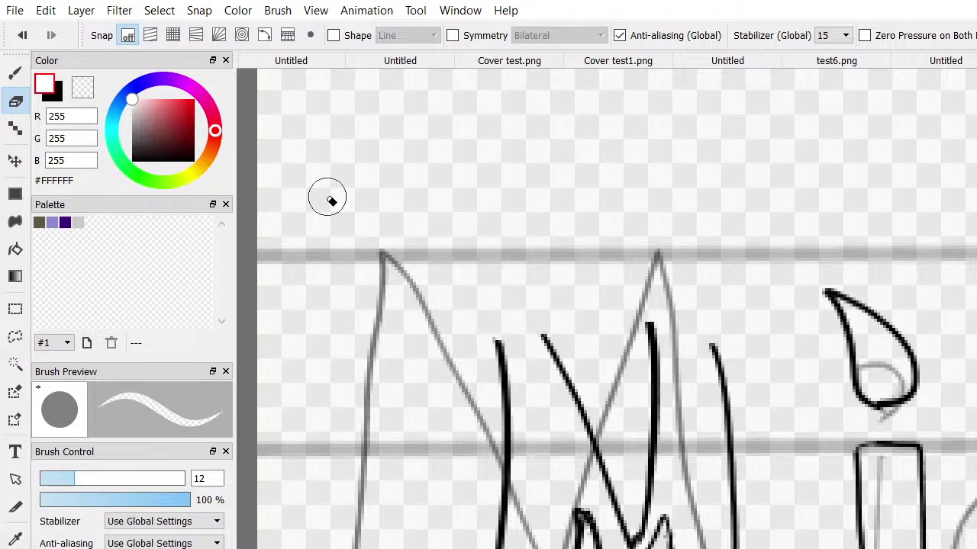
Set the colour to black #000000 and redraw the M's left peak as a curved point reaching the upper guide line with the size 7 brush
{"action": "left_click", "coordinate": [15, 72]}
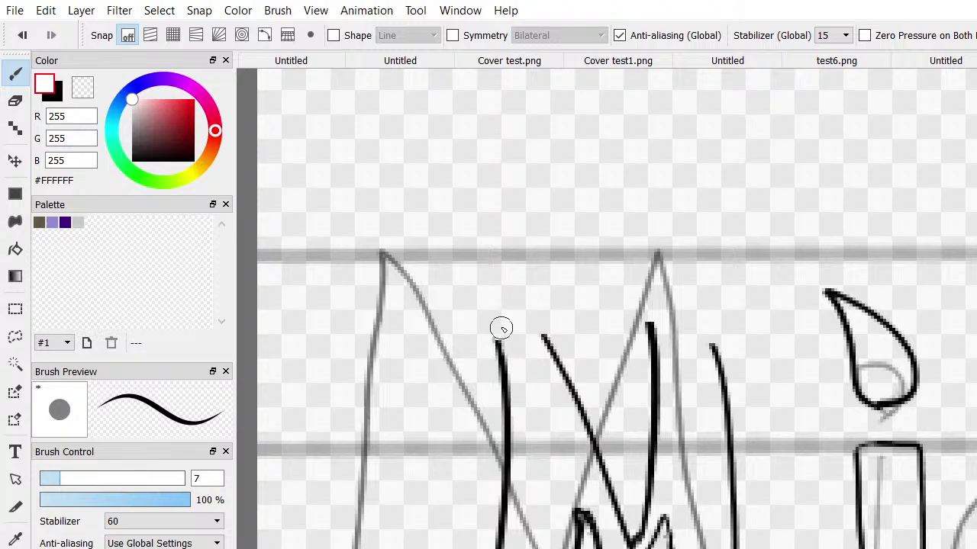
{"action": "left_click_drag", "start_coordinate": [502, 329], "coordinate": [484, 273]}
{"action": "left_click_drag", "start_coordinate": [136, 157], "coordinate": [118, 187]}
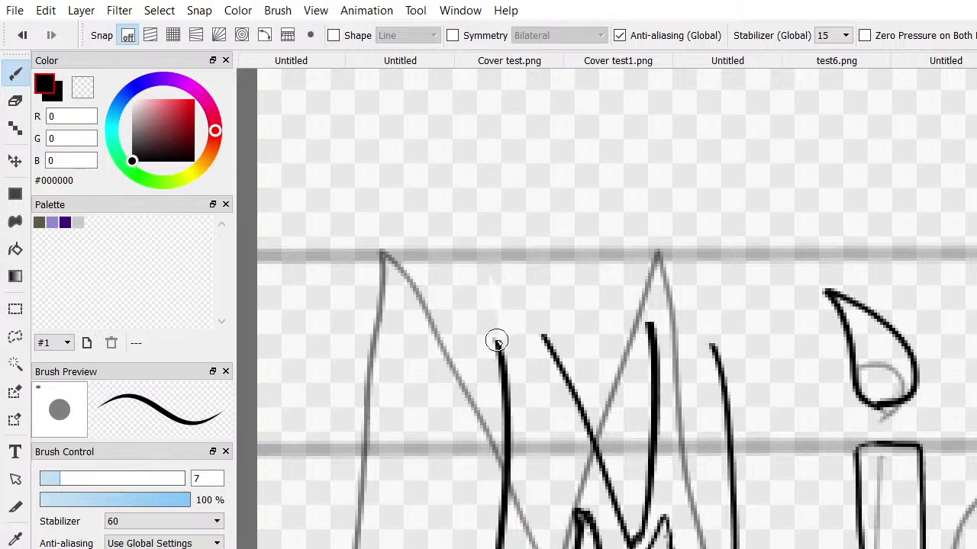
{"action": "left_click_drag", "start_coordinate": [505, 355], "coordinate": [512, 290]}
{"action": "key", "text": "ctrl+z"}
{"action": "mouse_move", "coordinate": [499, 344]}
{"action": "left_mouse_down"}
{"action": "mouse_move", "coordinate": [458, 258]}
{"action": "mouse_move", "coordinate": [477, 258]}
{"action": "mouse_move", "coordinate": [515, 286]}
{"action": "mouse_move", "coordinate": [544, 340]}
{"action": "left_mouse_up"}
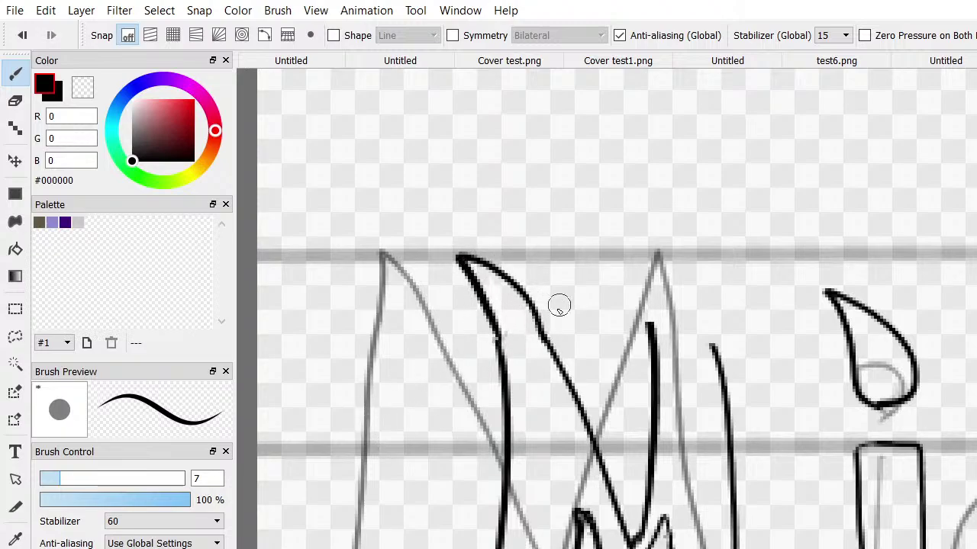
Redraw the M's right peak as a curved point reaching the upper guide line with the size 7 brush
{"action": "mouse_move", "coordinate": [654, 329]}
{"action": "left_mouse_down"}
{"action": "mouse_move", "coordinate": [653, 306]}
{"action": "mouse_move", "coordinate": [633, 291]}
{"action": "left_mouse_up"}
{"action": "key", "text": "ctrl+z"}
{"action": "mouse_move", "coordinate": [650, 332]}
{"action": "left_mouse_down"}
{"action": "mouse_move", "coordinate": [624, 245]}
{"action": "mouse_move", "coordinate": [687, 282]}
{"action": "mouse_move", "coordinate": [709, 355]}
{"action": "left_mouse_up"}
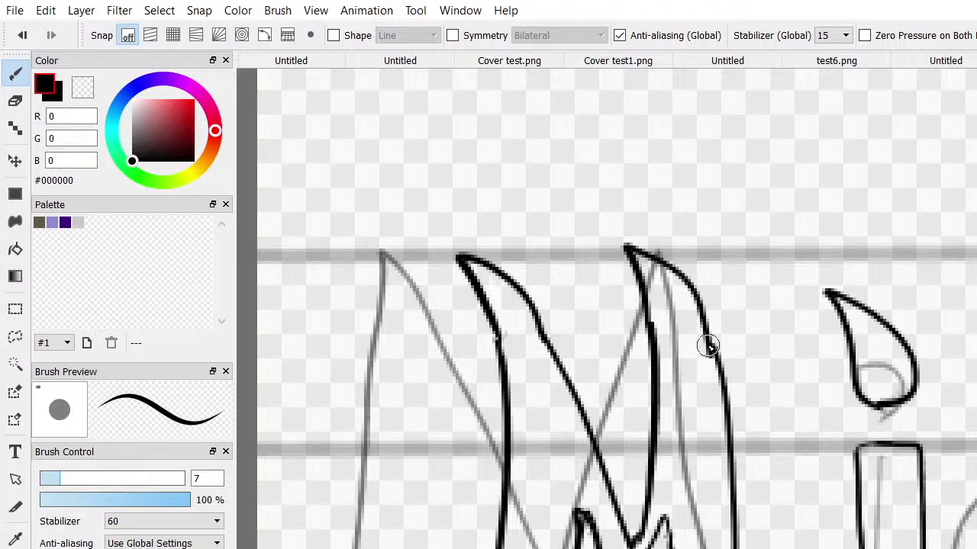
{"action": "key", "text": "ctrl+z"}
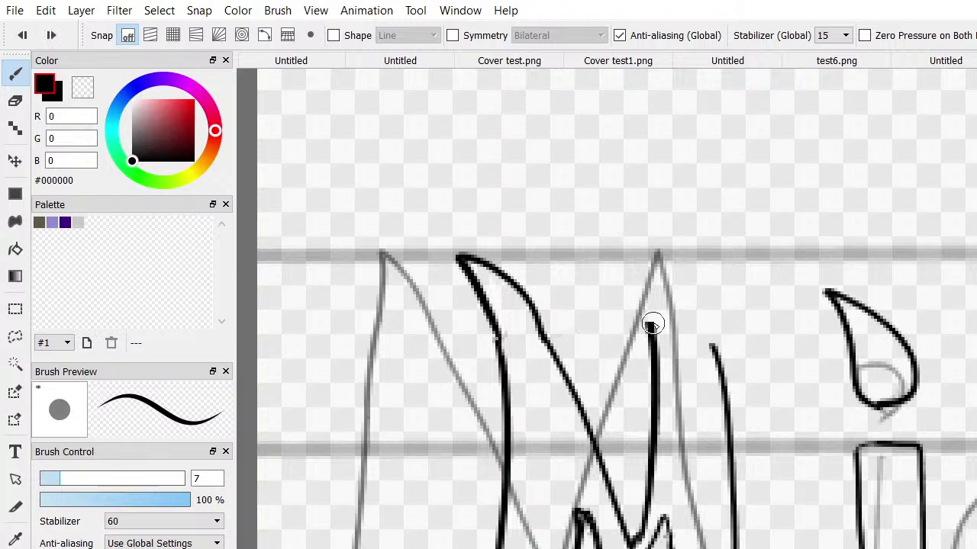
{"action": "mouse_move", "coordinate": [648, 324]}
{"action": "left_mouse_down"}
{"action": "mouse_move", "coordinate": [632, 262]}
{"action": "mouse_move", "coordinate": [678, 274]}
{"action": "mouse_move", "coordinate": [701, 297]}
{"action": "left_mouse_up"}
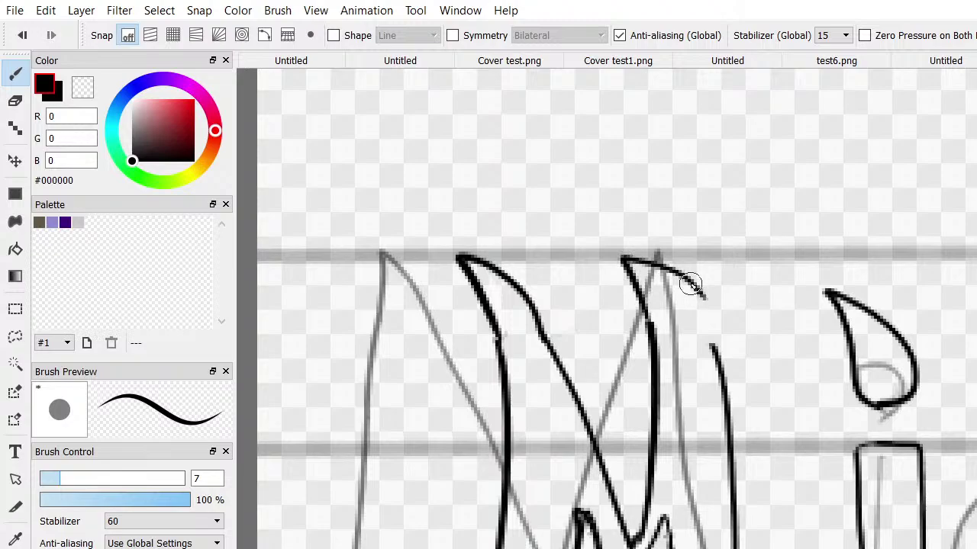
{"action": "key", "text": "ctrl+z"}
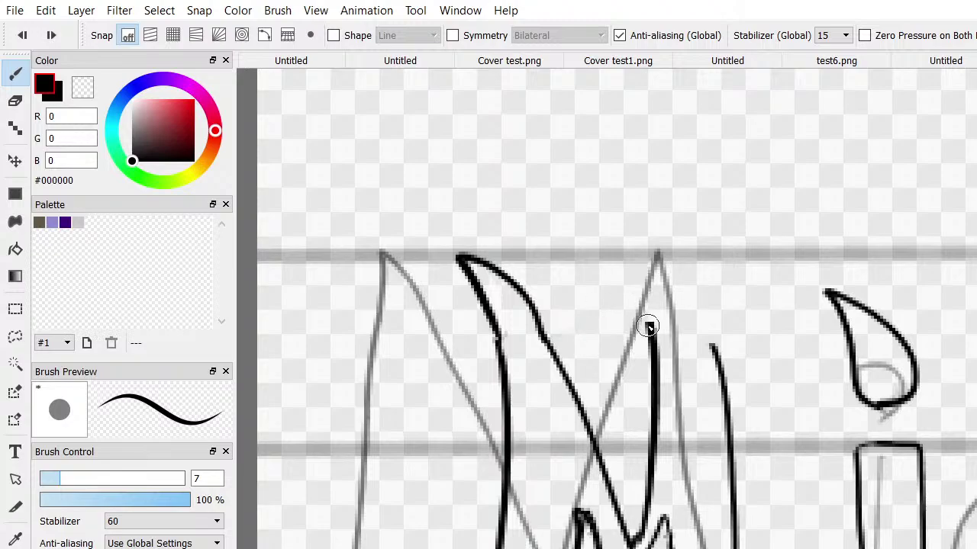
{"action": "mouse_move", "coordinate": [647, 305]}
{"action": "left_mouse_down"}
{"action": "mouse_move", "coordinate": [633, 255]}
{"action": "mouse_move", "coordinate": [663, 266]}
{"action": "mouse_move", "coordinate": [715, 351]}
{"action": "left_mouse_up"}
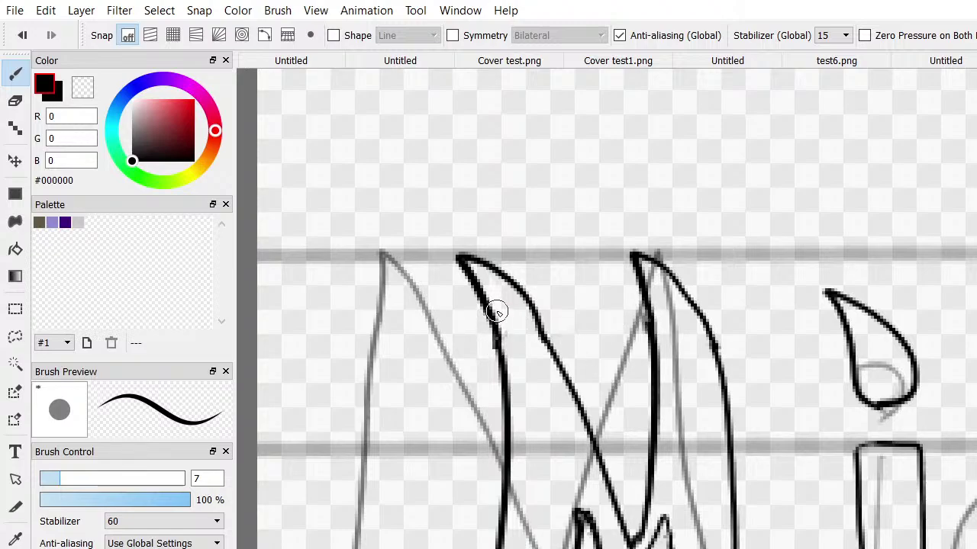
Erase the stray tip beside the M's inner left peak with the size 12 eraser
{"action": "scroll", "coordinate": [496, 312], "scroll_direction": "up", "scroll_amount": 5}
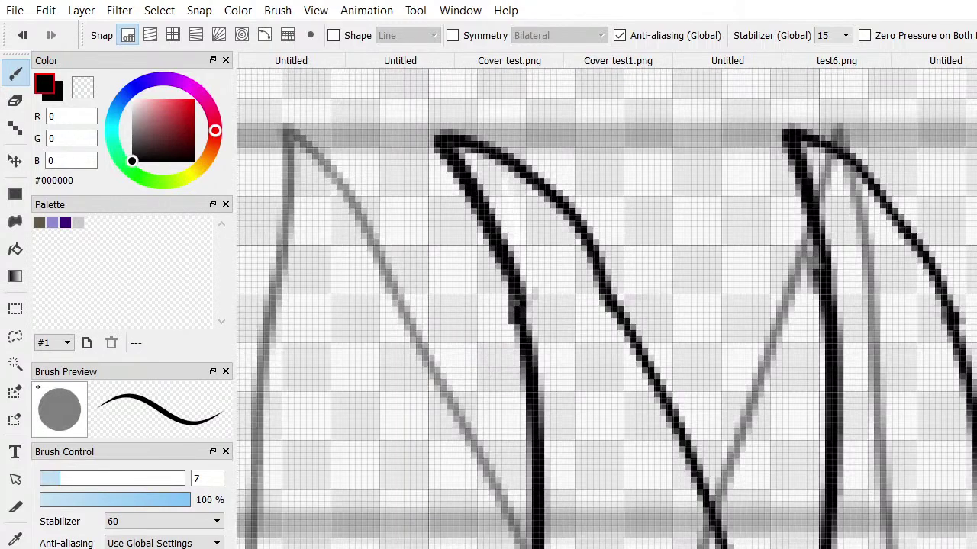
{"action": "scroll", "coordinate": [654, 207], "scroll_direction": "down", "scroll_amount": 3}
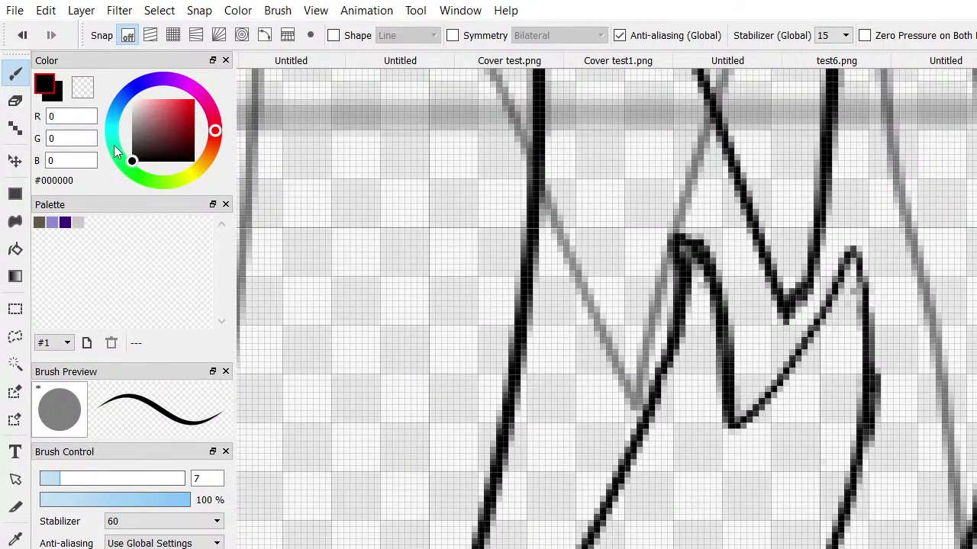
{"action": "left_click", "coordinate": [16, 99]}
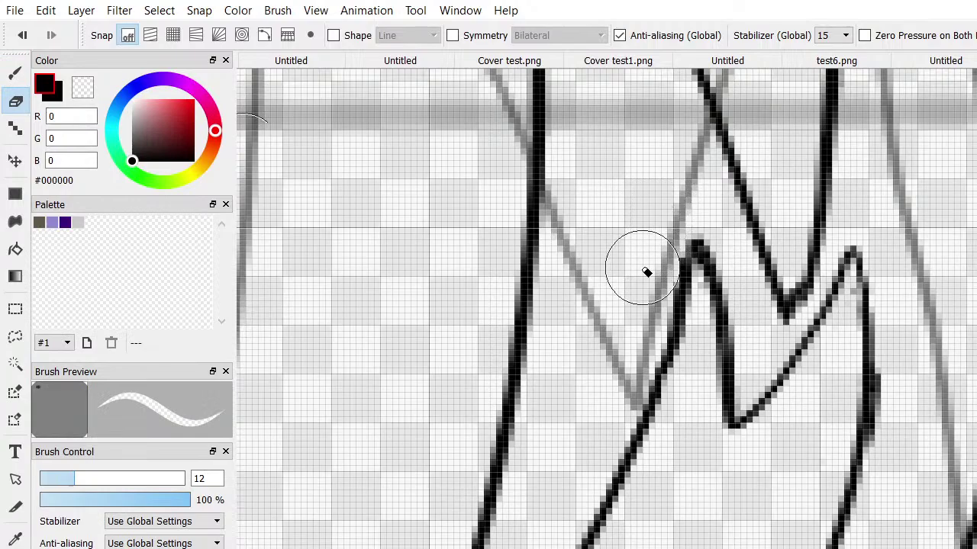
{"action": "scroll", "coordinate": [937, 301], "scroll_direction": "down", "scroll_amount": 4}
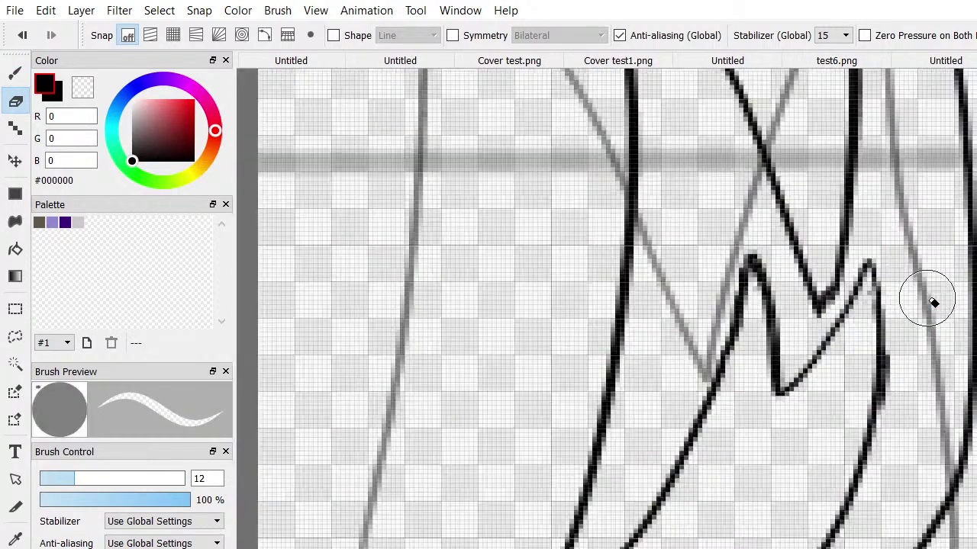
Try to shift "Mid" slightly by transforming a freehand selection around it, and clear the selection
{"action": "scroll", "coordinate": [937, 297], "scroll_direction": "down", "scroll_amount": 5}
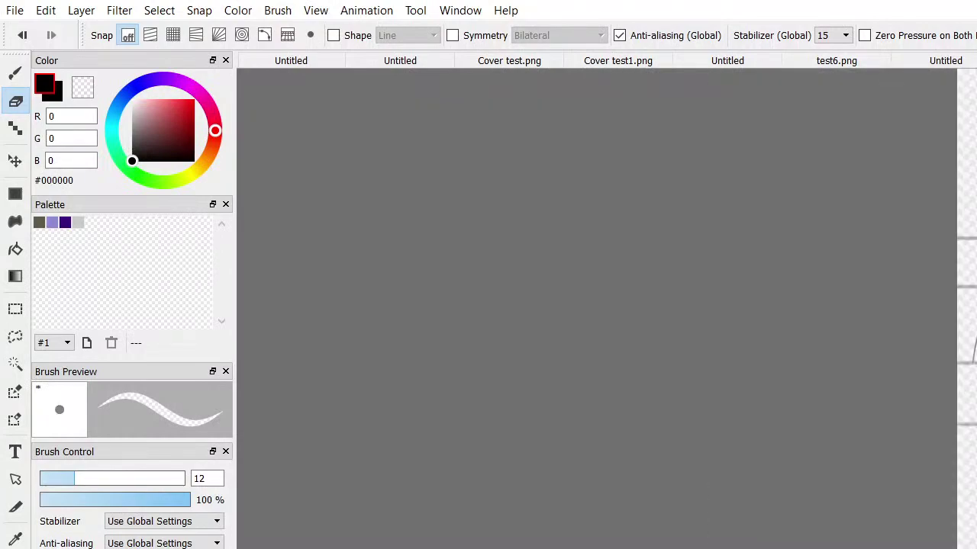
{"action": "scroll", "coordinate": [673, 309], "scroll_direction": "right", "scroll_amount": 8}
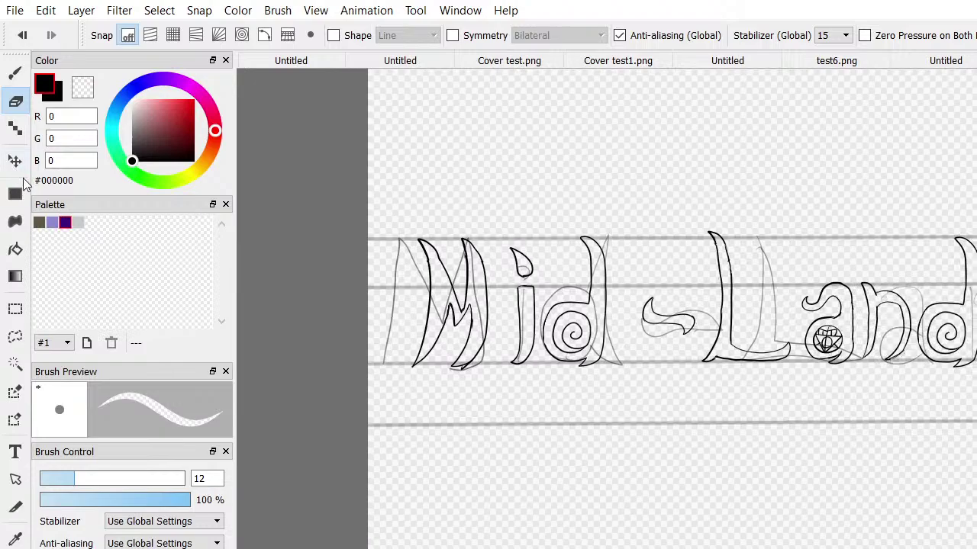
{"action": "left_click", "coordinate": [16, 337]}
{"action": "mouse_move", "coordinate": [623, 214]}
{"action": "left_mouse_down"}
{"action": "mouse_move", "coordinate": [620, 370]}
{"action": "mouse_move", "coordinate": [529, 416]}
{"action": "mouse_move", "coordinate": [410, 372]}
{"action": "mouse_move", "coordinate": [400, 282]}
{"action": "mouse_move", "coordinate": [456, 232]}
{"action": "left_mouse_up"}
{"action": "mouse_move", "coordinate": [648, 229]}
{"action": "left_mouse_down"}
{"action": "mouse_move", "coordinate": [626, 336]}
{"action": "mouse_move", "coordinate": [541, 419]}
{"action": "mouse_move", "coordinate": [348, 355]}
{"action": "mouse_move", "coordinate": [382, 246]}
{"action": "mouse_move", "coordinate": [552, 228]}
{"action": "mouse_move", "coordinate": [650, 250]}
{"action": "left_mouse_up"}
{"action": "left_click_drag", "start_coordinate": [649, 252], "coordinate": [647, 246]}
{"action": "key", "text": "ctrl+t"}
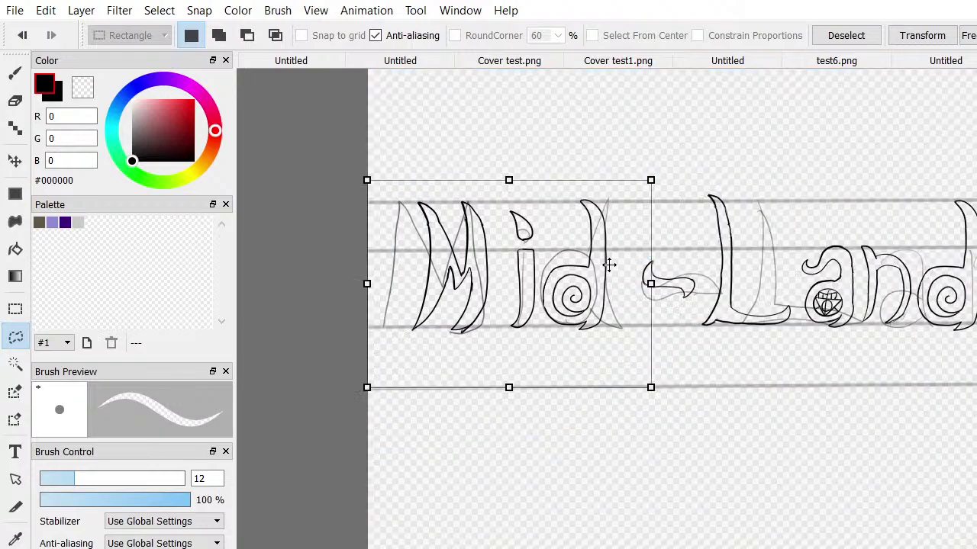
{"action": "mouse_move", "coordinate": [585, 281]}
{"action": "left_mouse_down"}
{"action": "mouse_move", "coordinate": [611, 281]}
{"action": "mouse_move", "coordinate": [586, 288]}
{"action": "left_mouse_up"}
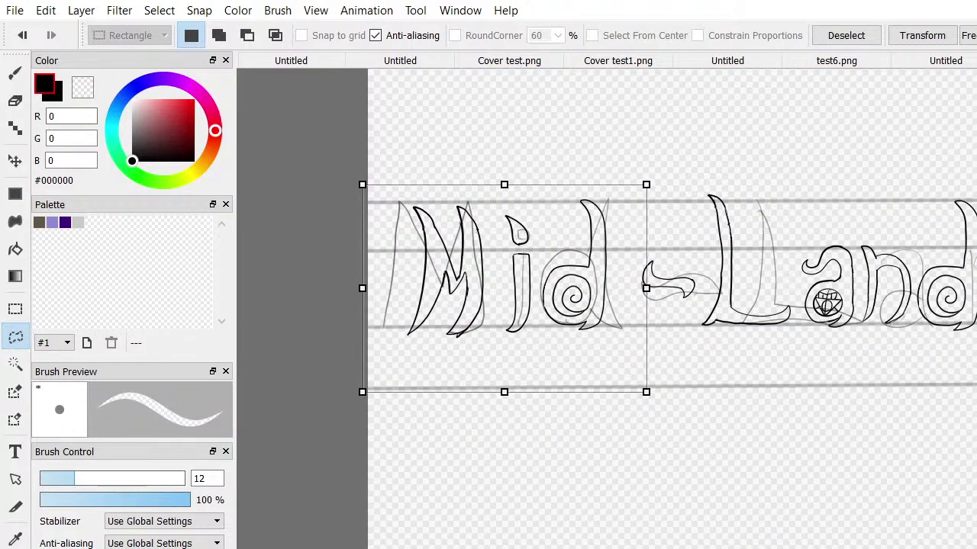
{"action": "key", "text": "Return"}
{"action": "scroll", "coordinate": [672, 305], "scroll_direction": "up", "scroll_amount": 1}
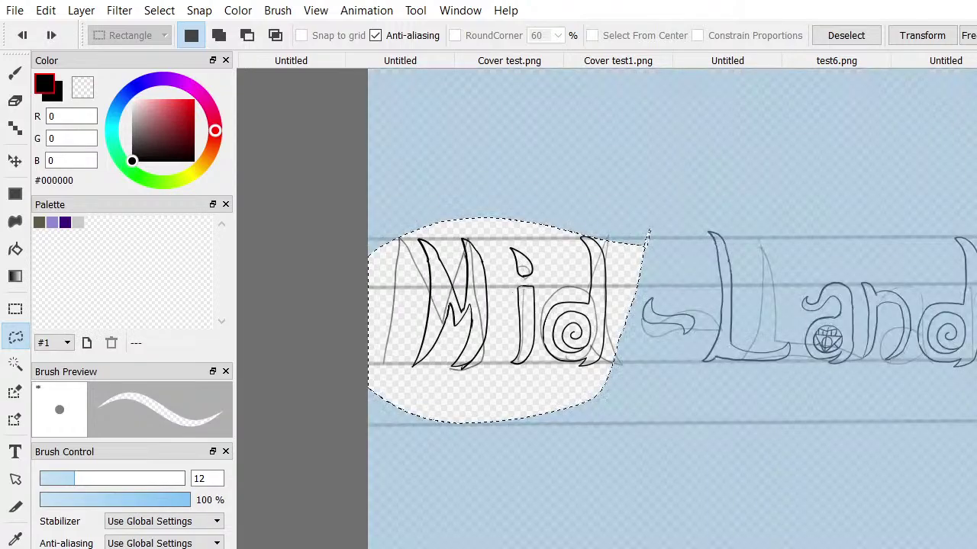
{"action": "left_click_drag", "start_coordinate": [649, 232], "coordinate": [624, 215]}
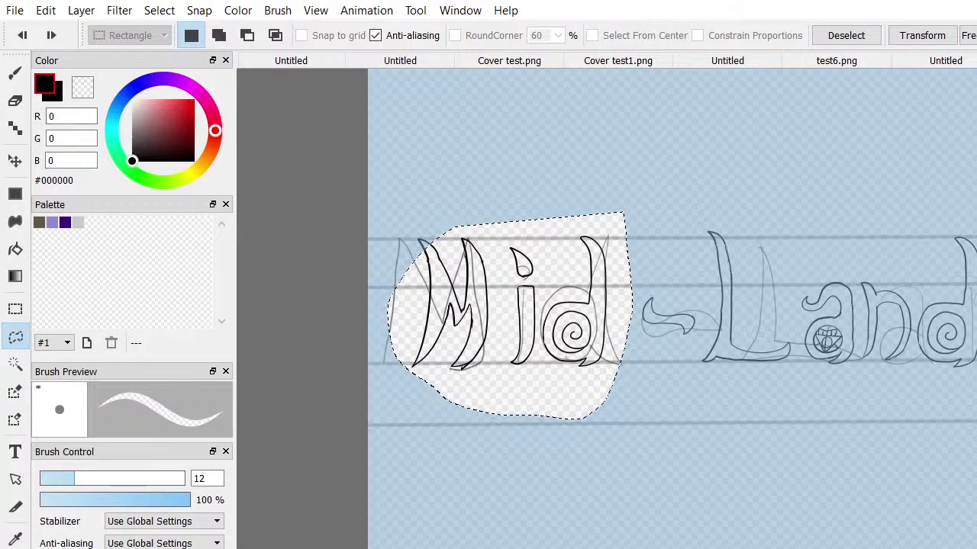
{"action": "key", "text": "ctrl+d"}
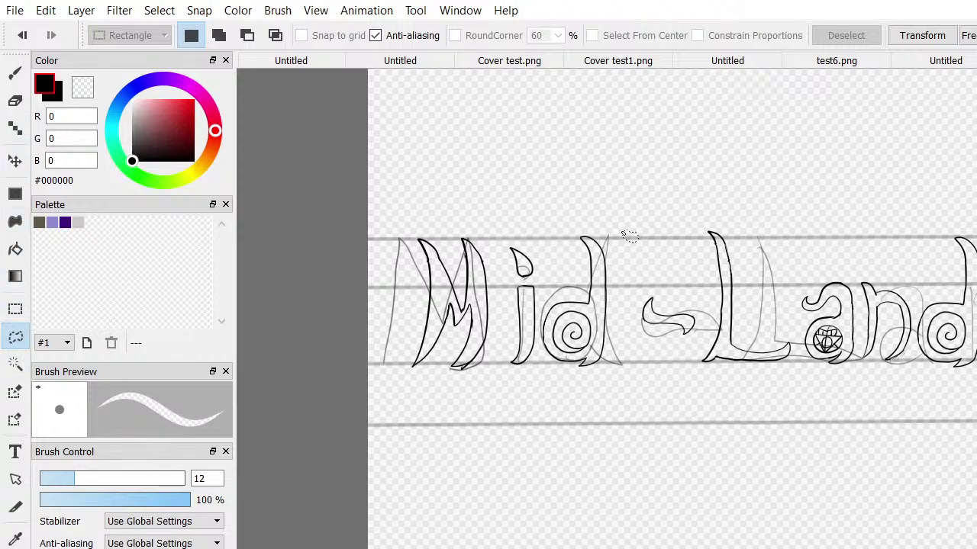
Try to move "Mid" closer to the hyphen by transforming a new freehand selection around the word
{"action": "mouse_move", "coordinate": [622, 234]}
{"action": "left_mouse_down"}
{"action": "mouse_move", "coordinate": [638, 287]}
{"action": "mouse_move", "coordinate": [638, 359]}
{"action": "mouse_move", "coordinate": [640, 291]}
{"action": "mouse_move", "coordinate": [636, 392]}
{"action": "mouse_move", "coordinate": [370, 418]}
{"action": "mouse_move", "coordinate": [321, 329]}
{"action": "mouse_move", "coordinate": [538, 204]}
{"action": "mouse_move", "coordinate": [628, 251]}
{"action": "mouse_move", "coordinate": [596, 295]}
{"action": "mouse_move", "coordinate": [624, 294]}
{"action": "left_mouse_up"}
{"action": "key", "text": "ctrl+t"}
{"action": "scroll", "coordinate": [619, 259], "scroll_direction": "down", "scroll_amount": 1}
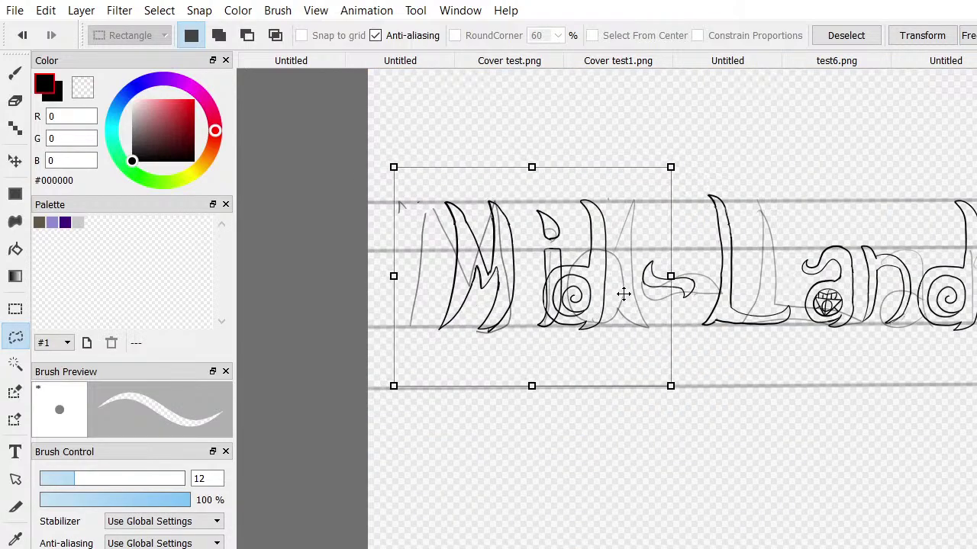
{"action": "key", "text": "Return"}
{"action": "scroll", "coordinate": [626, 294], "scroll_direction": "up", "scroll_amount": 1}
{"action": "key", "text": "ctrl+d"}
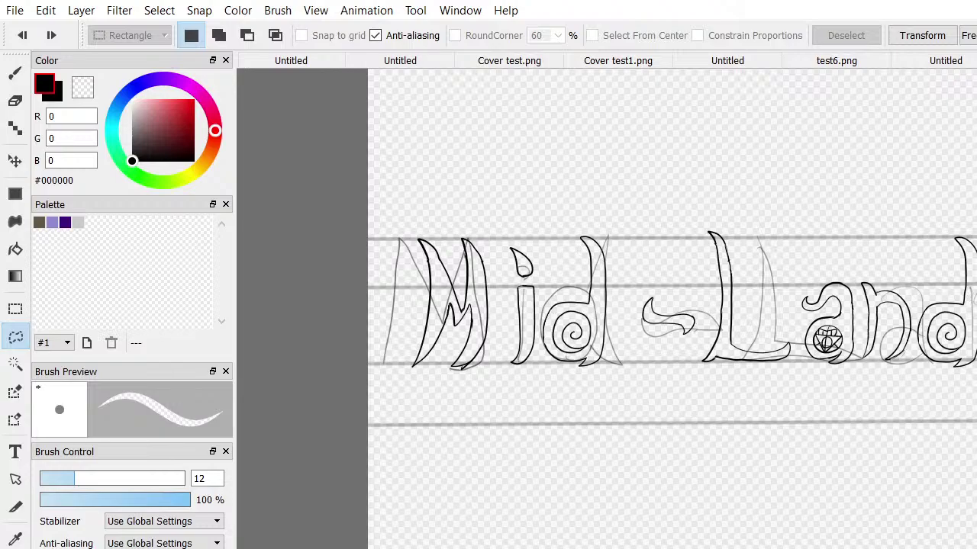
Isolate the copied d of "Mid" by removing the guide lines, sketch and other inked letters from view, and restore them
{"action": "key", "text": "Delete"}
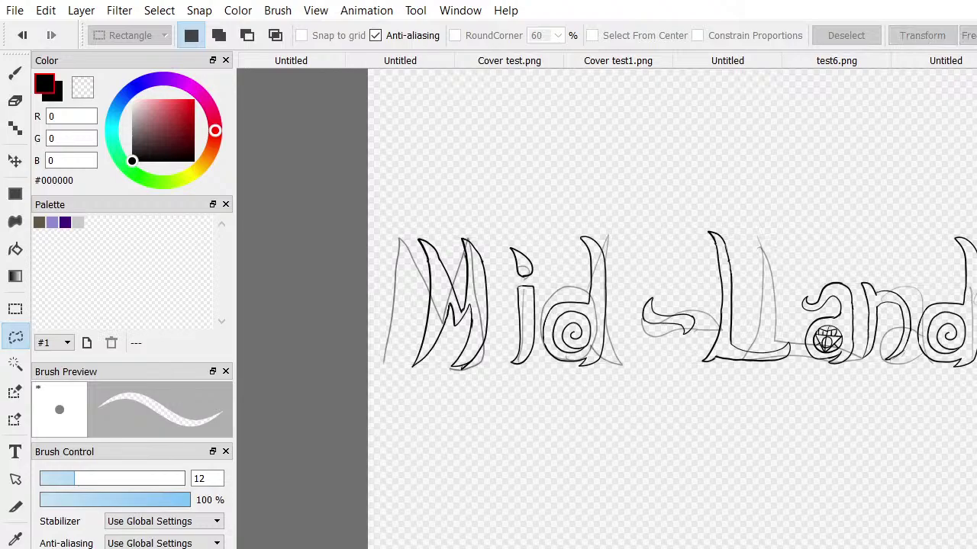
{"action": "key", "text": "ctrl+i"}
{"action": "key", "text": "Delete"}
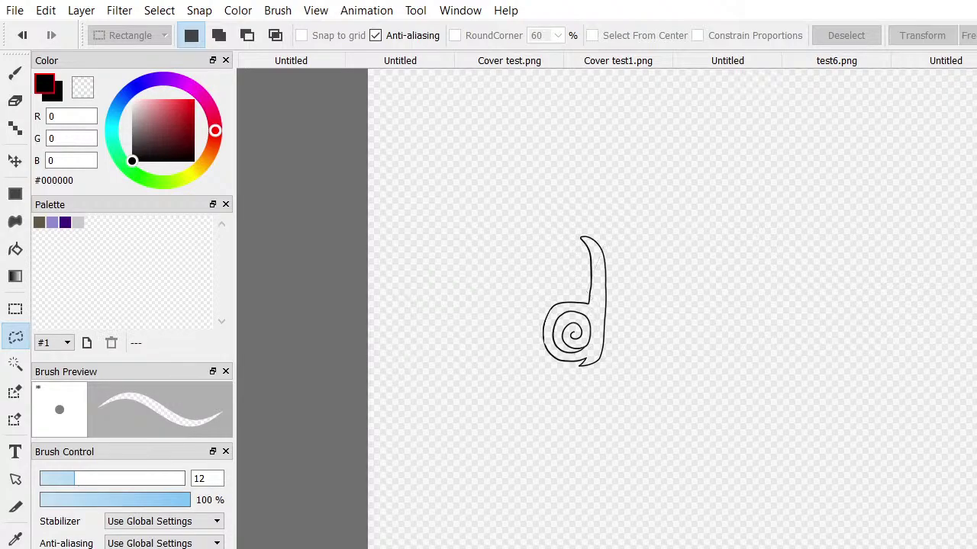
{"action": "key", "text": "ctrl+z"}
{"action": "key", "text": "ctrl+z"}
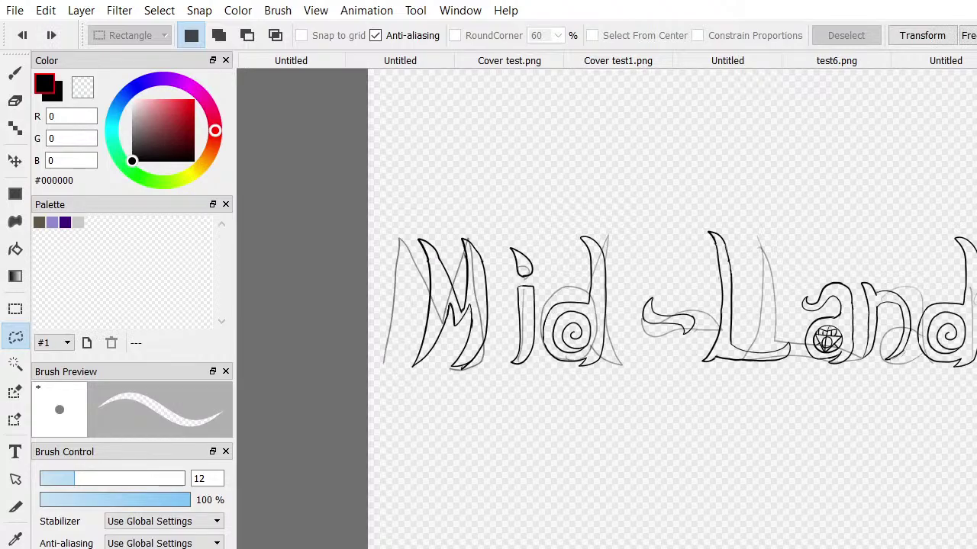
{"action": "key", "text": "ctrl+z"}
{"action": "key", "text": "ctrl+z"}
{"action": "key", "text": "ctrl+z"}
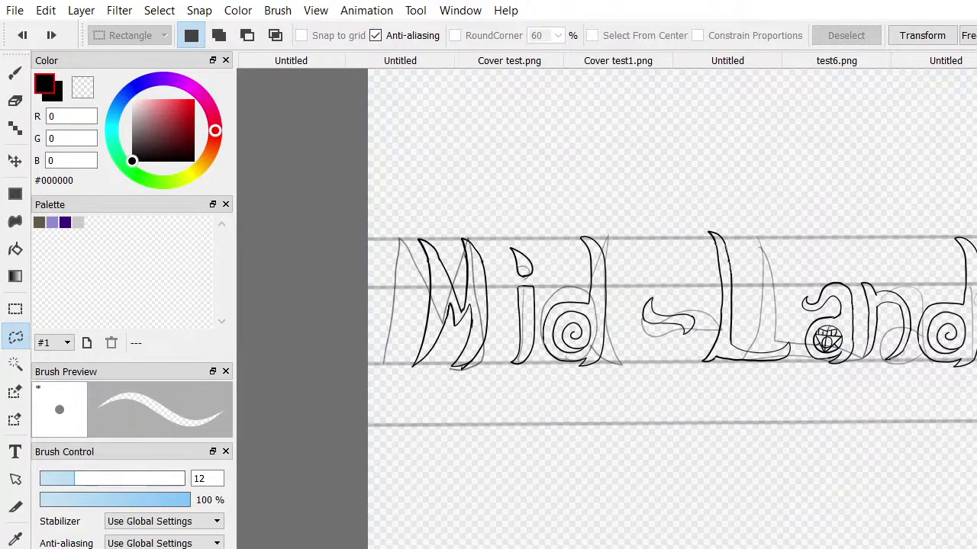
Remove the pencil sketch and the guide lines from view, leaving only the inked lettering
{"action": "key", "text": "Delete"}
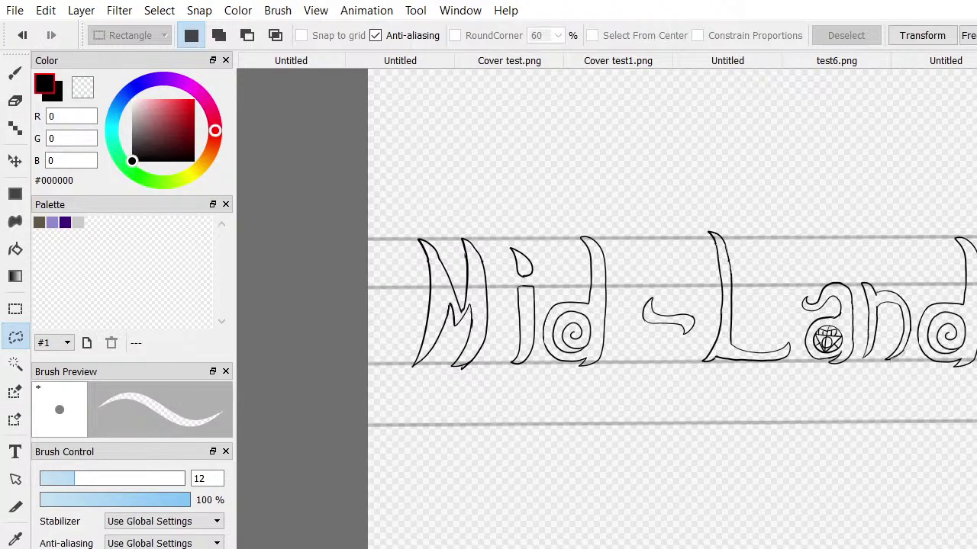
{"action": "key", "text": "Delete"}
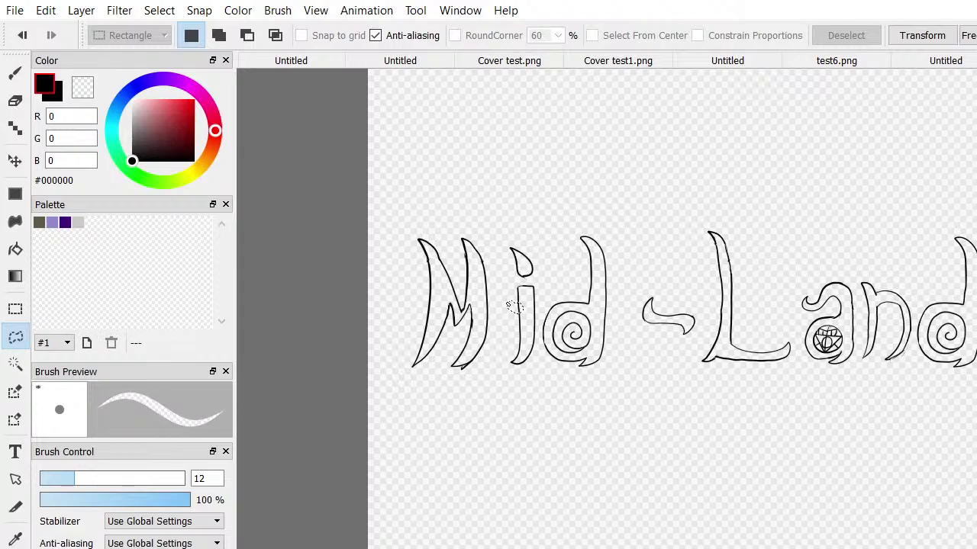
Thicken the thin outline at the foot of the M's right leg with the size 7 brush
{"action": "scroll", "coordinate": [258, 267], "scroll_direction": "down", "scroll_amount": 2}
{"action": "scroll", "coordinate": [396, 305], "scroll_direction": "up", "scroll_amount": 6}
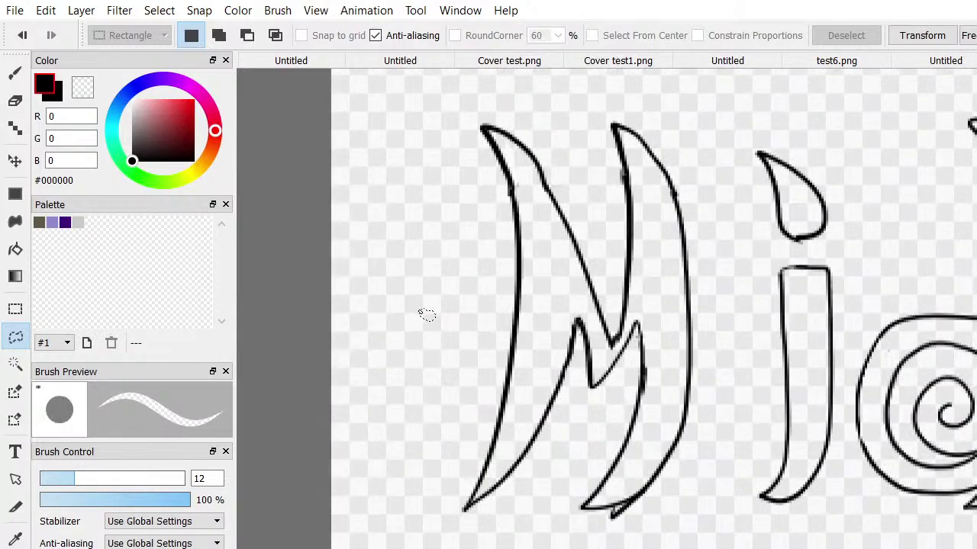
{"action": "scroll", "coordinate": [548, 389], "scroll_direction": "up", "scroll_amount": 2}
{"action": "left_click", "coordinate": [14, 99]}
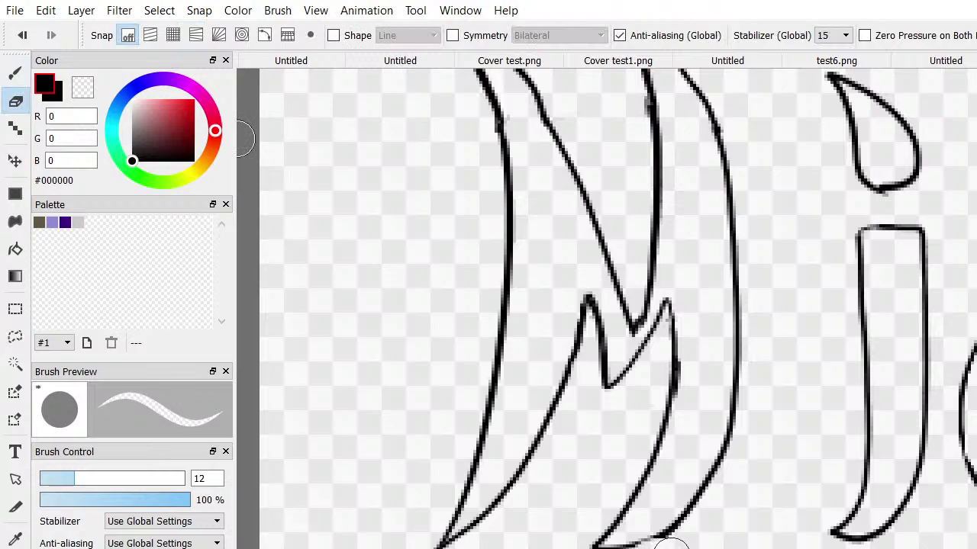
{"action": "key", "text": "b"}
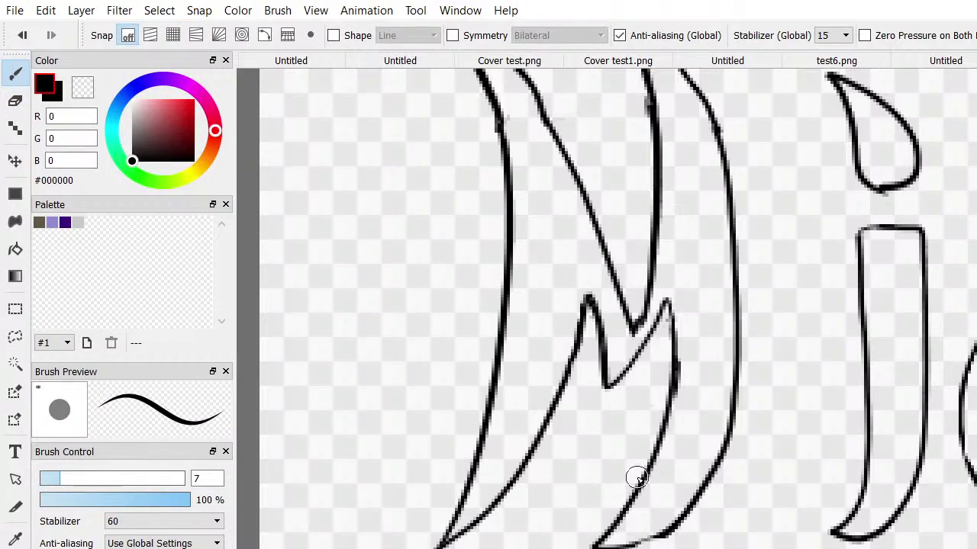
{"action": "left_click_drag", "start_coordinate": [663, 532], "coordinate": [615, 545]}
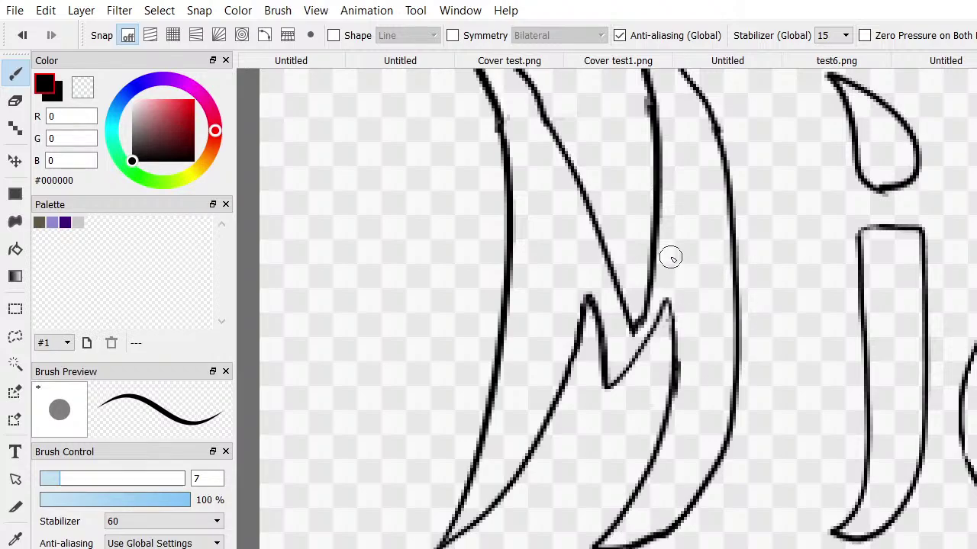
Select "Mid" with a freehand selection, move the whole word right until it sits close to the hyphen, and deselect it
{"action": "scroll", "coordinate": [669, 255], "scroll_direction": "down", "scroll_amount": 5}
{"action": "scroll", "coordinate": [695, 251], "scroll_direction": "down", "scroll_amount": 2}
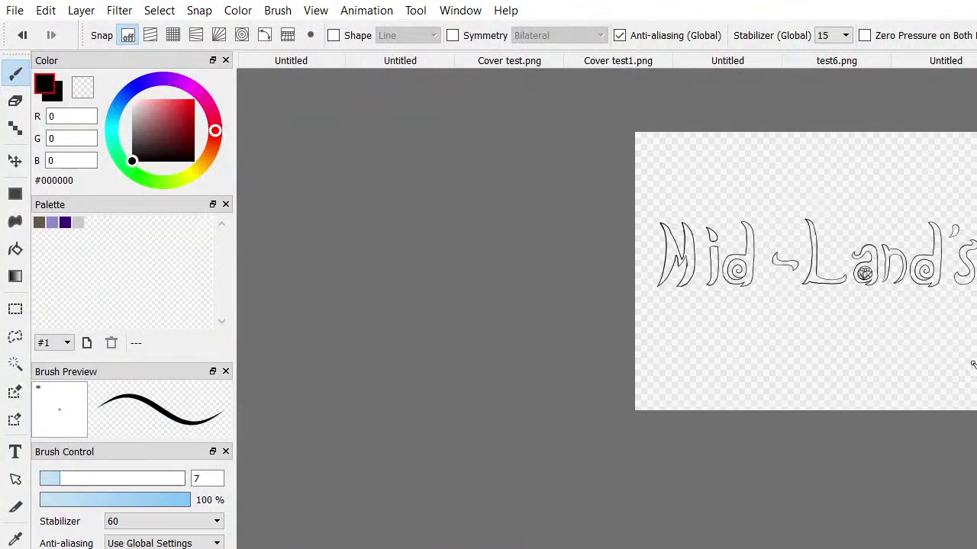
{"action": "scroll", "coordinate": [830, 172], "scroll_direction": "down", "scroll_amount": 3}
{"action": "scroll", "coordinate": [827, 171], "scroll_direction": "up", "scroll_amount": 4}
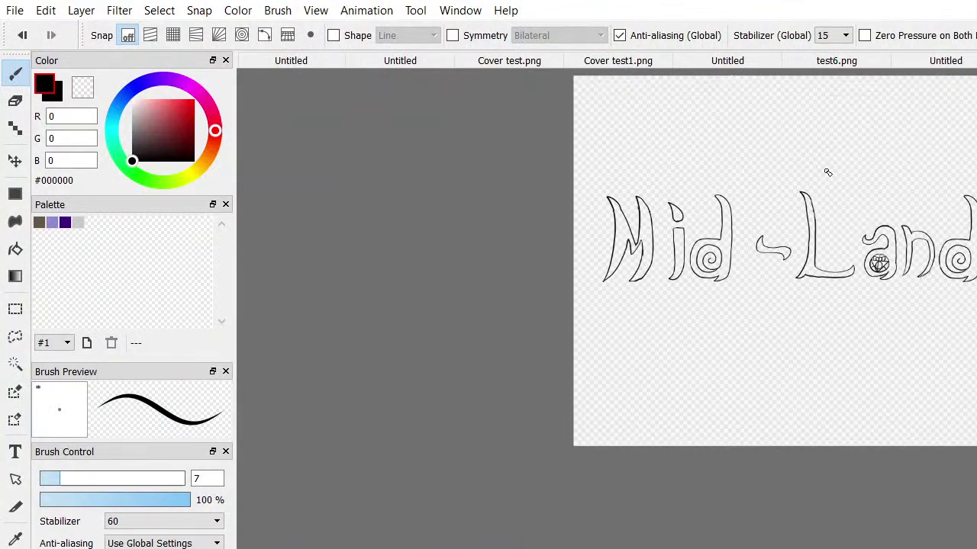
{"action": "left_click", "coordinate": [15, 337]}
{"action": "mouse_move", "coordinate": [616, 158]}
{"action": "left_mouse_down"}
{"action": "mouse_move", "coordinate": [635, 329]}
{"action": "mouse_move", "coordinate": [612, 448]}
{"action": "mouse_move", "coordinate": [310, 462]}
{"action": "mouse_move", "coordinate": [185, 263]}
{"action": "mouse_move", "coordinate": [487, 134]}
{"action": "mouse_move", "coordinate": [639, 166]}
{"action": "left_mouse_up"}
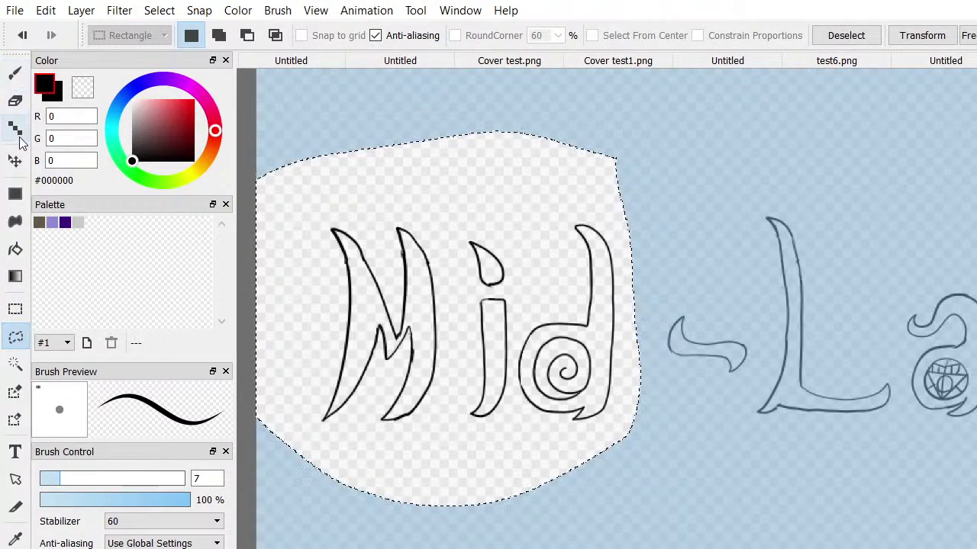
{"action": "left_click", "coordinate": [16, 161]}
{"action": "left_click_drag", "start_coordinate": [485, 324], "coordinate": [512, 327]}
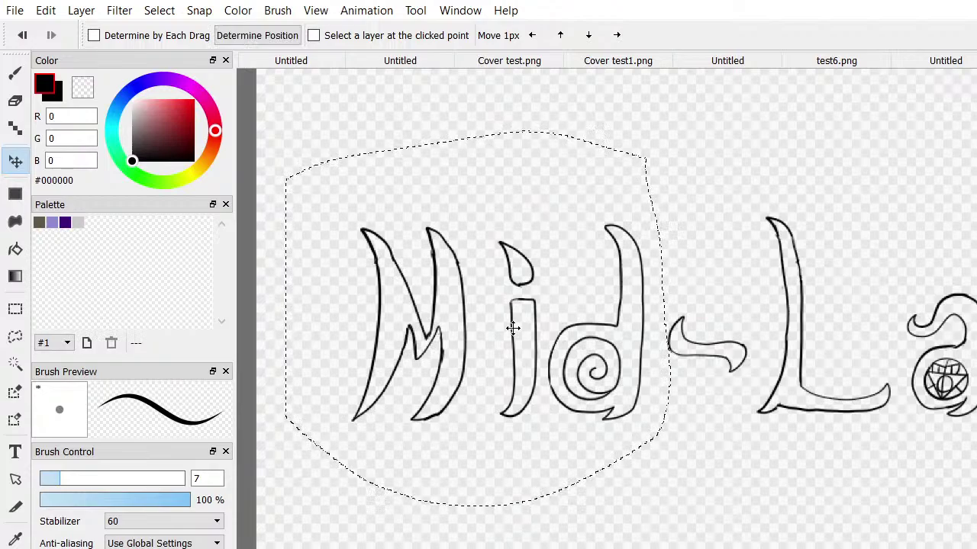
{"action": "key", "text": "ctrl+d"}
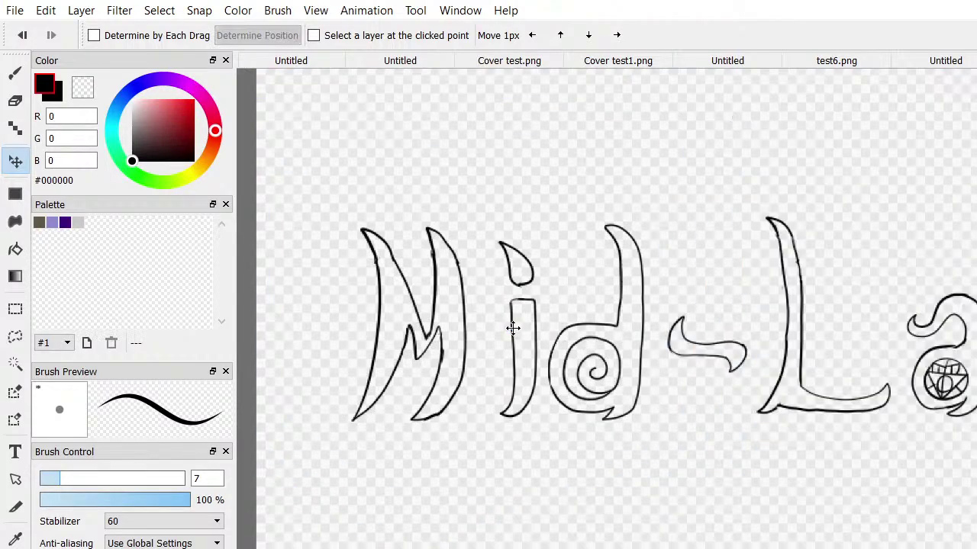
{"action": "scroll", "coordinate": [684, 383], "scroll_direction": "up", "scroll_amount": 3}
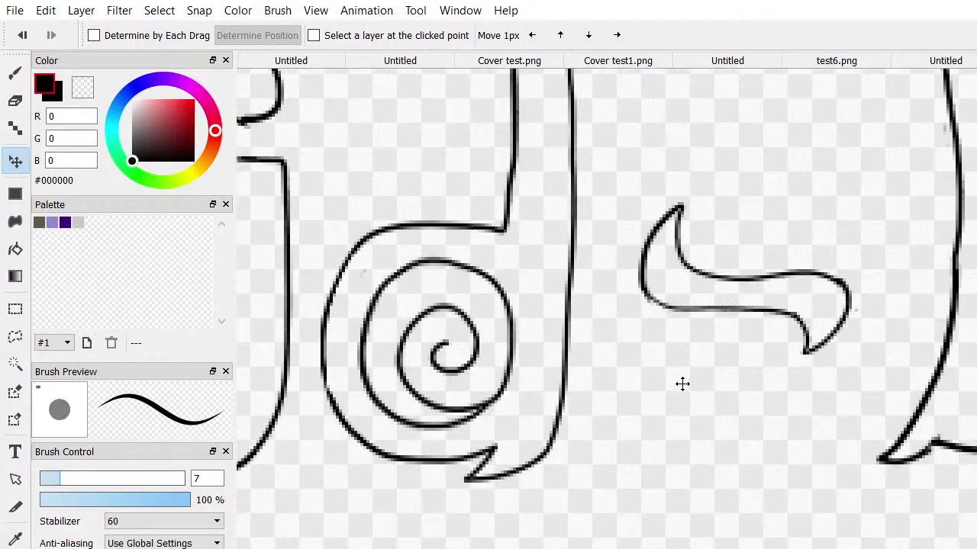
{"action": "scroll", "coordinate": [682, 384], "scroll_direction": "down", "scroll_amount": 5}
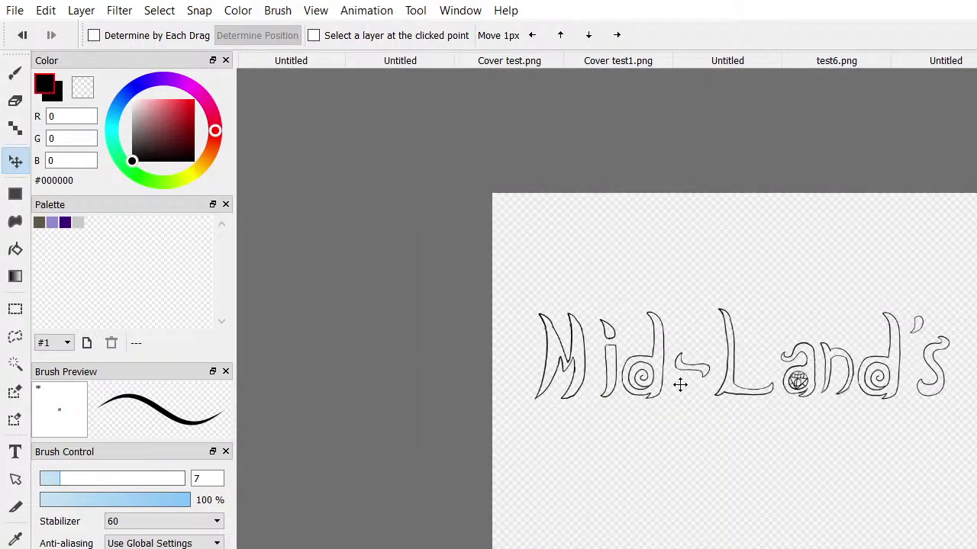
Select the final s of "Land's" with a freehand selection, try scaling it down slightly and repositioning it, and discard the transform
{"action": "scroll", "coordinate": [812, 363], "scroll_direction": "up", "scroll_amount": 4}
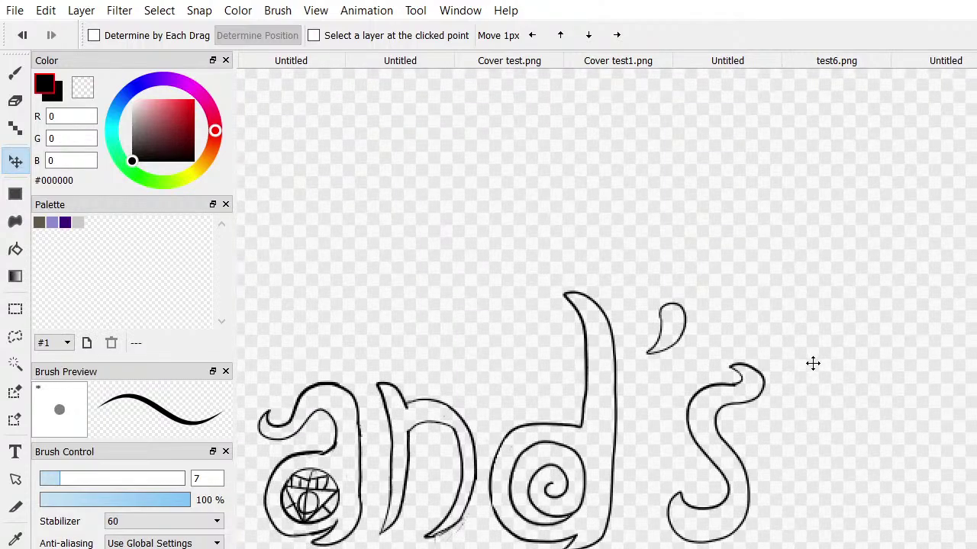
{"action": "left_click", "coordinate": [15, 338]}
{"action": "mouse_move", "coordinate": [780, 373]}
{"action": "left_mouse_down"}
{"action": "mouse_move", "coordinate": [781, 515]}
{"action": "mouse_move", "coordinate": [638, 523]}
{"action": "mouse_move", "coordinate": [685, 372]}
{"action": "mouse_move", "coordinate": [756, 342]}
{"action": "mouse_move", "coordinate": [791, 397]}
{"action": "left_mouse_up"}
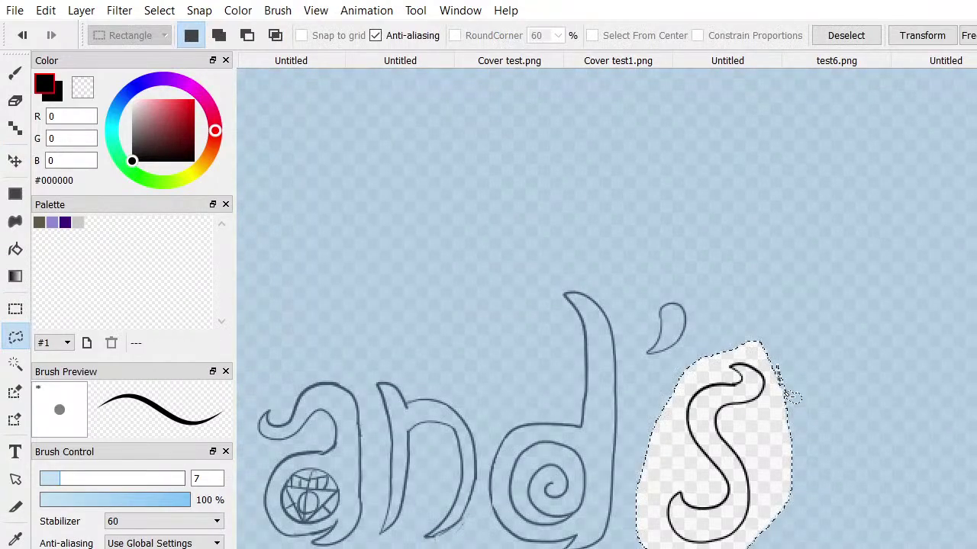
{"action": "key", "text": "ctrl+t"}
{"action": "scroll", "coordinate": [794, 442], "scroll_direction": "down", "scroll_amount": 1}
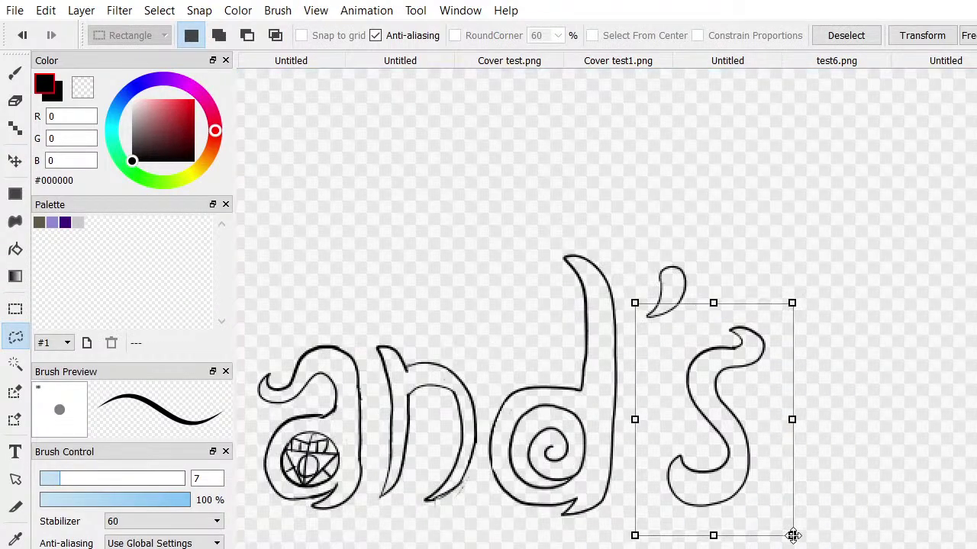
{"action": "left_click_drag", "start_coordinate": [794, 536], "coordinate": [787, 516]}
{"action": "left_click_drag", "start_coordinate": [712, 469], "coordinate": [721, 486]}
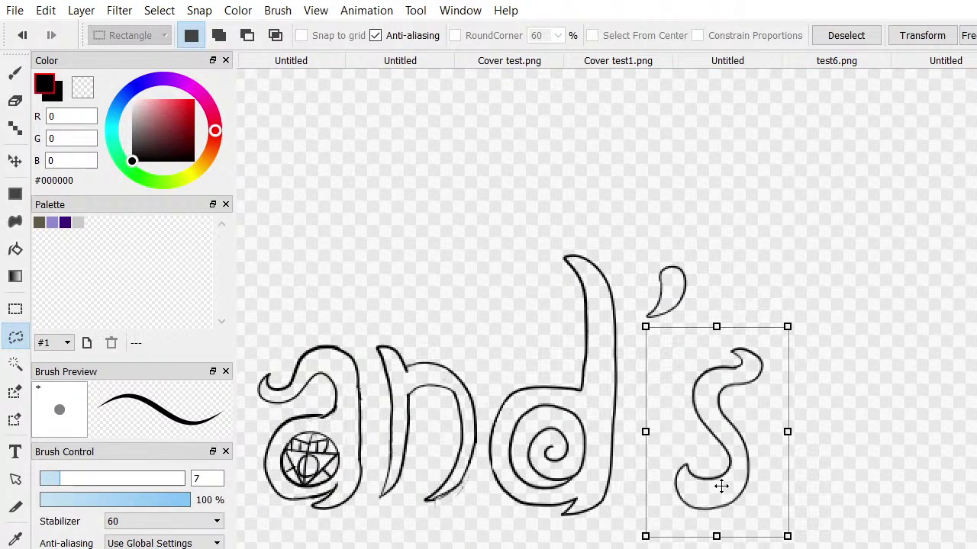
{"action": "key", "text": "ctrl+d"}
{"action": "scroll", "coordinate": [811, 455], "scroll_direction": "down", "scroll_amount": 2}
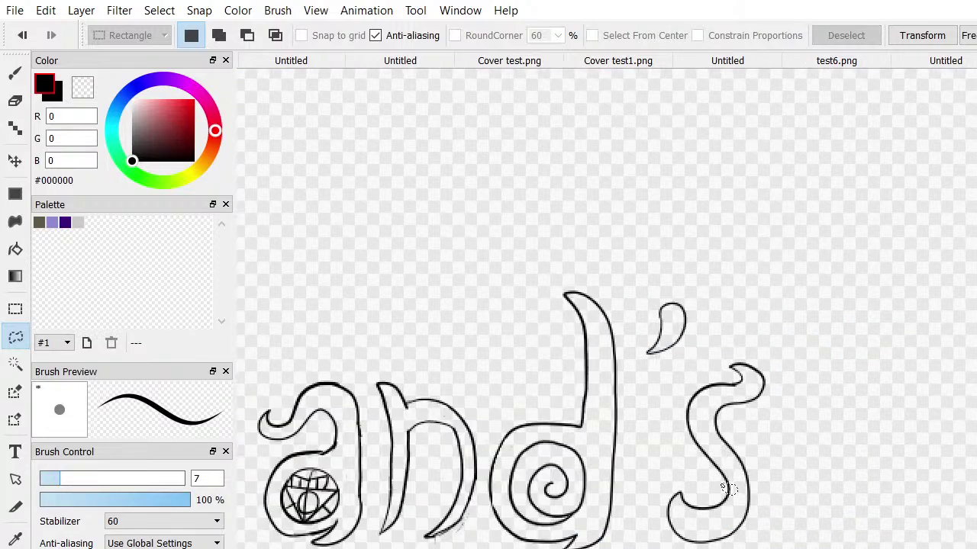
Select the final s again with a freehand selection, try shrinking it to a very small size, and cancel the transform
{"action": "scroll", "coordinate": [842, 443], "scroll_direction": "up", "scroll_amount": 4}
{"action": "scroll", "coordinate": [842, 439], "scroll_direction": "down", "scroll_amount": 3}
{"action": "mouse_move", "coordinate": [771, 374]}
{"action": "left_mouse_down"}
{"action": "mouse_move", "coordinate": [795, 384]}
{"action": "mouse_move", "coordinate": [801, 447]}
{"action": "mouse_move", "coordinate": [763, 512]}
{"action": "mouse_move", "coordinate": [721, 521]}
{"action": "mouse_move", "coordinate": [707, 434]}
{"action": "mouse_move", "coordinate": [750, 371]}
{"action": "mouse_move", "coordinate": [797, 377]}
{"action": "left_mouse_up"}
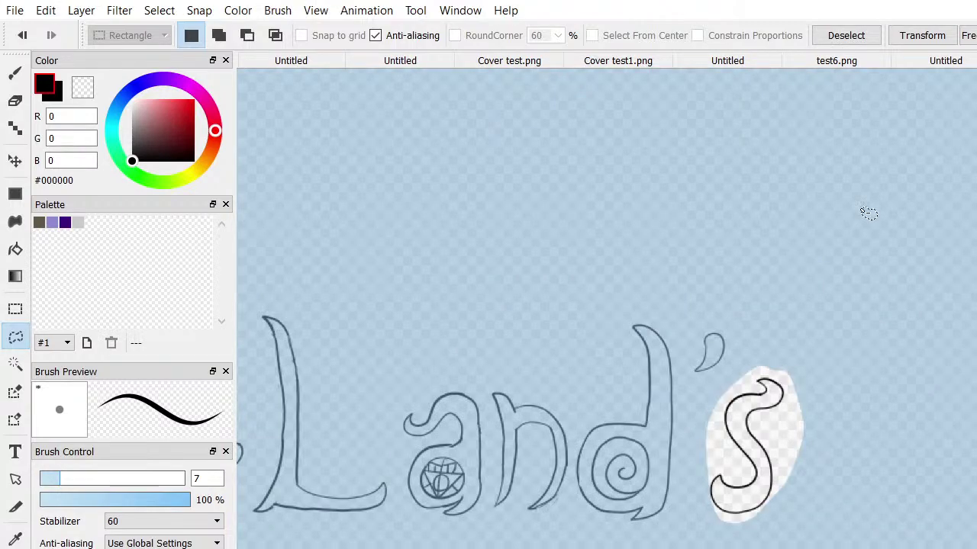
{"action": "key", "text": "ctrl+t"}
{"action": "left_click_drag", "start_coordinate": [807, 486], "coordinate": [779, 406]}
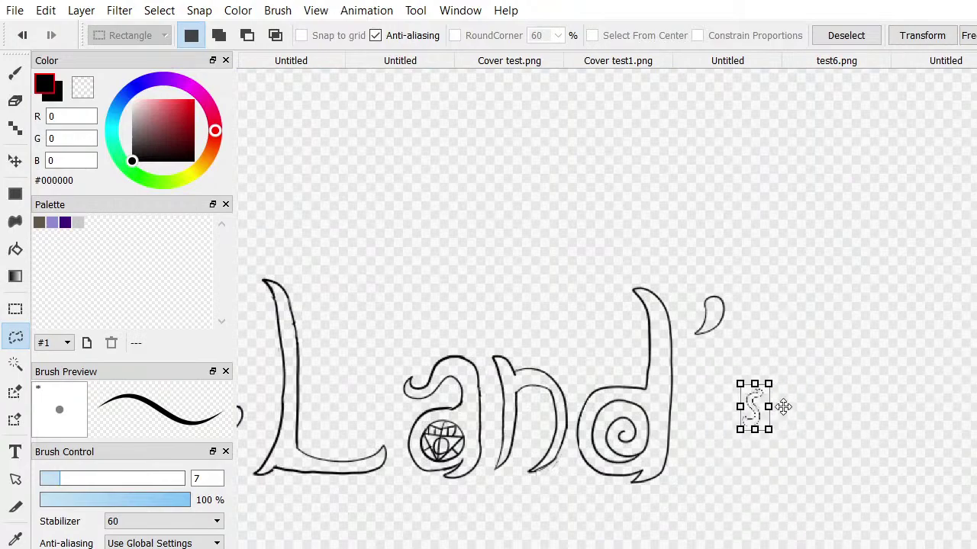
{"action": "key", "text": "Escape"}
{"action": "mouse_move", "coordinate": [799, 371]}
{"action": "left_mouse_down"}
{"action": "mouse_move", "coordinate": [837, 460]}
{"action": "mouse_move", "coordinate": [773, 545]}
{"action": "mouse_move", "coordinate": [721, 508]}
{"action": "left_mouse_up"}
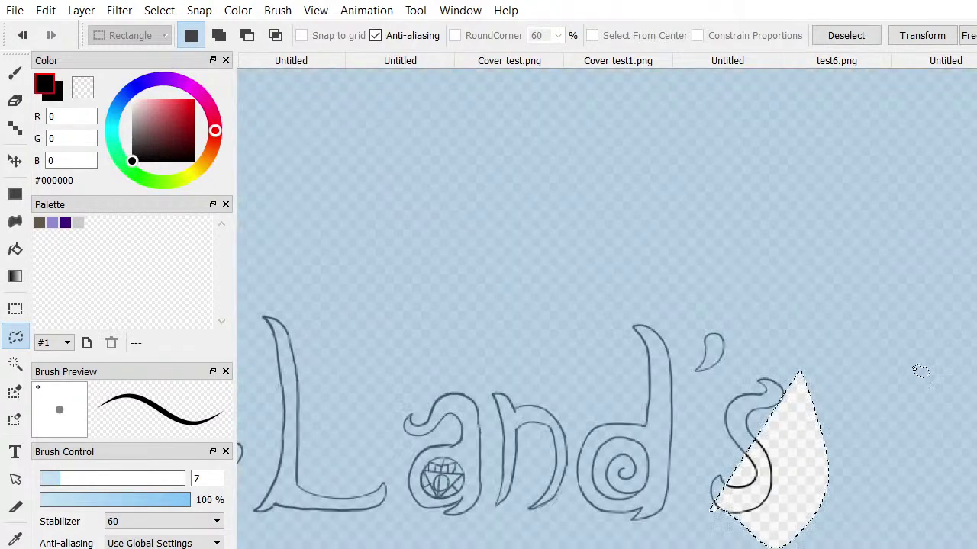
{"action": "key", "text": "ctrl+d"}
{"action": "key", "text": "ctrl+a"}
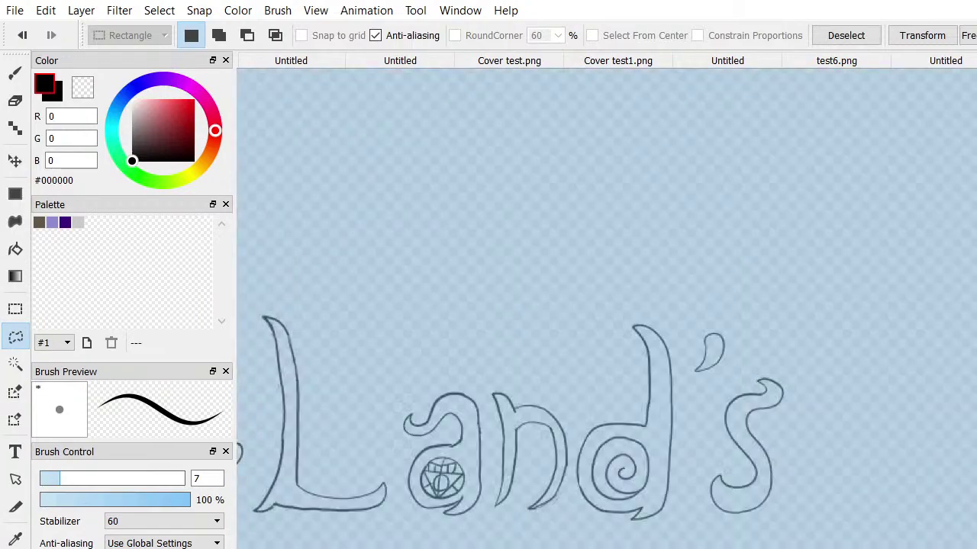
{"action": "scroll", "coordinate": [606, 305], "scroll_direction": "left", "scroll_amount": 5}
{"action": "scroll", "coordinate": [606, 305], "scroll_direction": "down", "scroll_amount": 2}
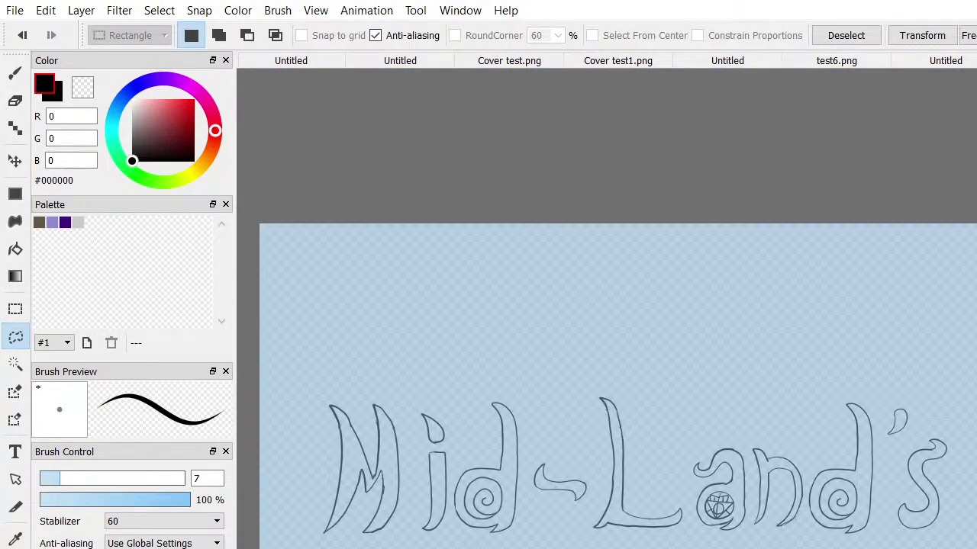
{"action": "key", "text": "ctrl+d"}
Touch up the left outline of the d's bowl in "Land's" with the size 7 brush
{"action": "left_click", "coordinate": [15, 72]}
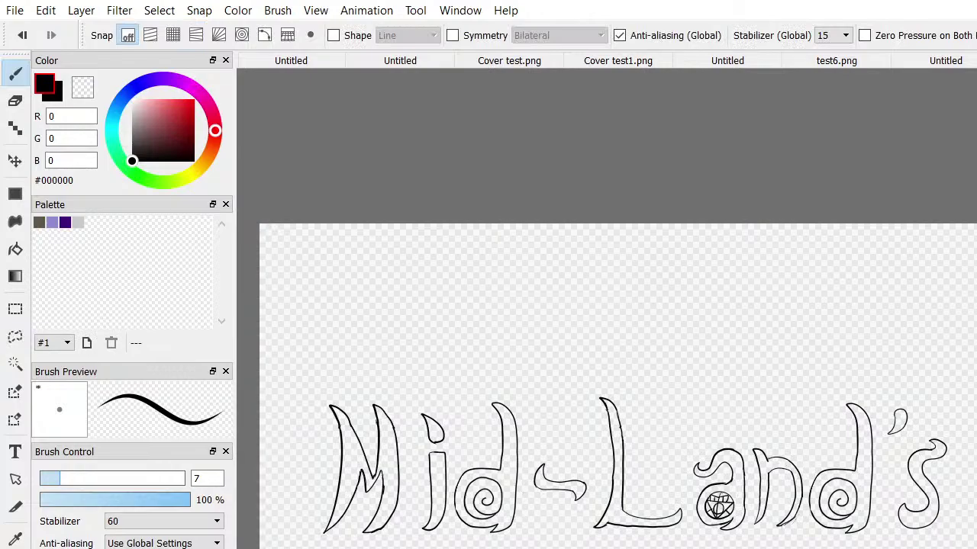
{"action": "scroll", "coordinate": [706, 527], "scroll_direction": "up", "scroll_amount": 4}
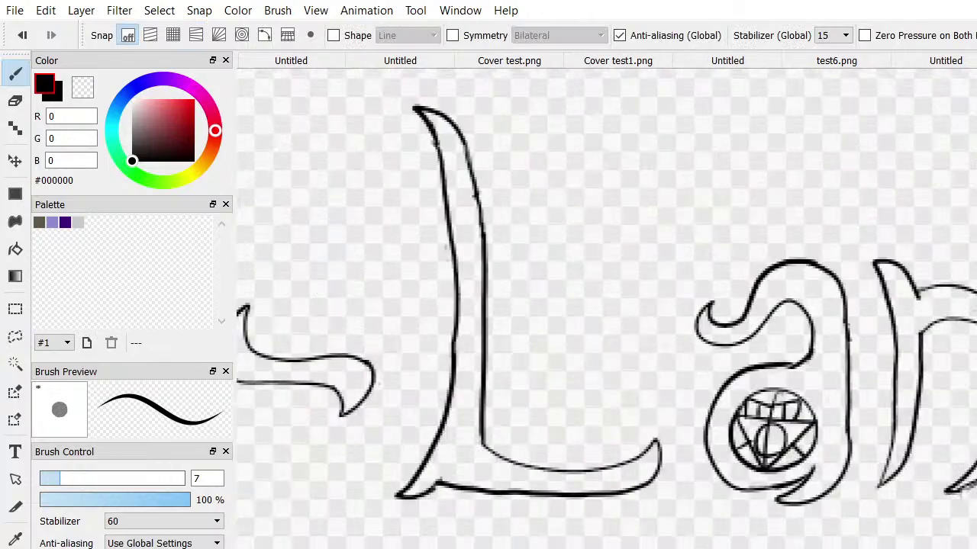
{"action": "scroll", "coordinate": [440, 371], "scroll_direction": "right", "scroll_amount": 5}
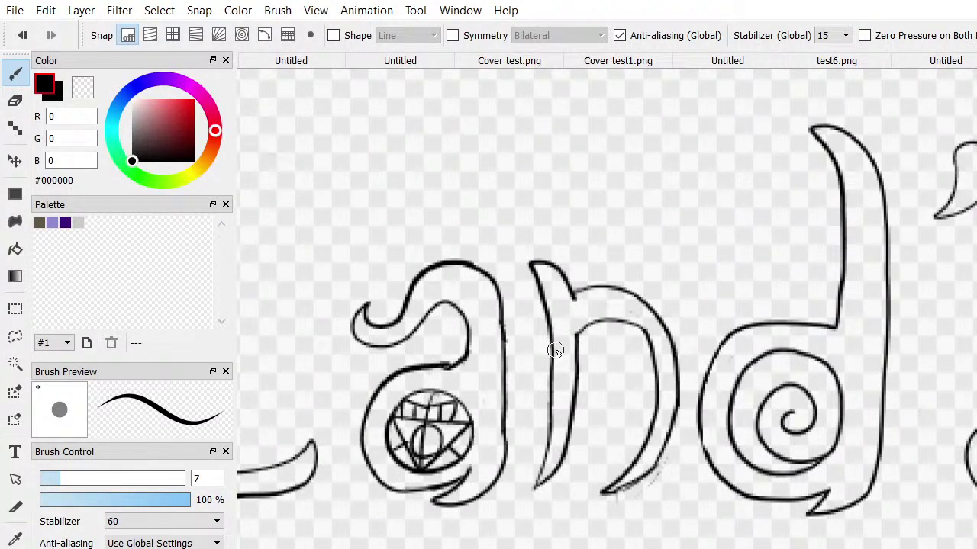
{"action": "left_click_drag", "start_coordinate": [695, 426], "coordinate": [702, 455]}
{"action": "key", "text": "ctrl+z"}
Erase the rough outline at the foot of the n's right leg with the size 12 eraser and redraw it with the size 7 brush
{"action": "left_click", "coordinate": [16, 101]}
{"action": "mouse_move", "coordinate": [594, 495]}
{"action": "left_mouse_down"}
{"action": "mouse_move", "coordinate": [619, 506]}
{"action": "mouse_move", "coordinate": [626, 485]}
{"action": "mouse_move", "coordinate": [617, 492]}
{"action": "mouse_move", "coordinate": [657, 467]}
{"action": "mouse_move", "coordinate": [651, 490]}
{"action": "mouse_move", "coordinate": [629, 505]}
{"action": "mouse_move", "coordinate": [675, 463]}
{"action": "mouse_move", "coordinate": [661, 482]}
{"action": "mouse_move", "coordinate": [621, 475]}
{"action": "left_mouse_up"}
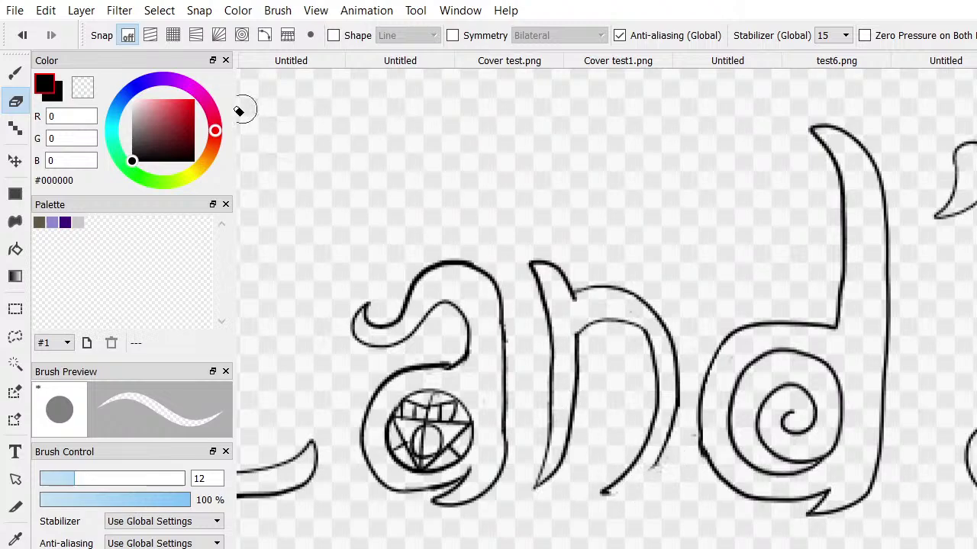
{"action": "left_click", "coordinate": [15, 72]}
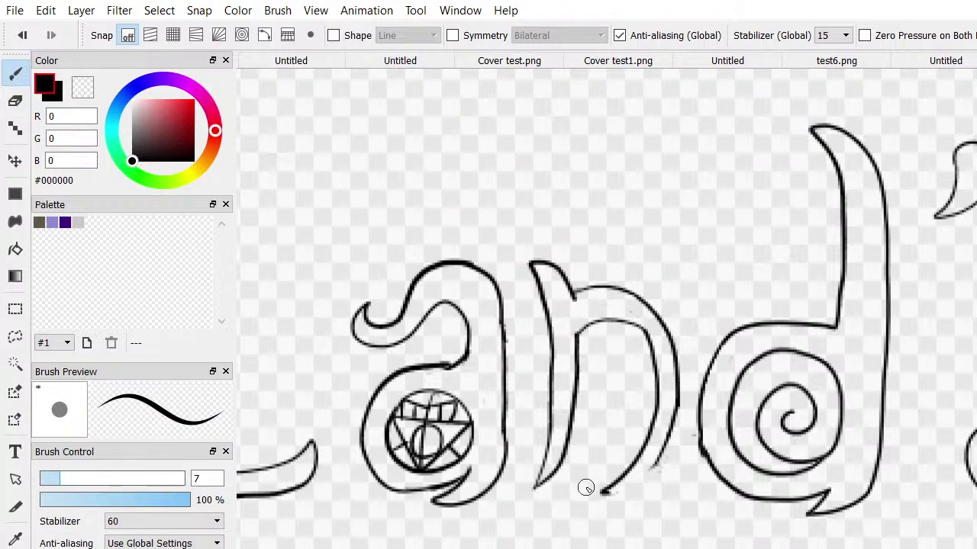
{"action": "mouse_move", "coordinate": [612, 493]}
{"action": "left_mouse_down"}
{"action": "mouse_move", "coordinate": [634, 486]}
{"action": "mouse_move", "coordinate": [654, 446]}
{"action": "left_mouse_up"}
{"action": "scroll", "coordinate": [649, 447], "scroll_direction": "up", "scroll_amount": 2}
{"action": "scroll", "coordinate": [632, 454], "scroll_direction": "down", "scroll_amount": 8}
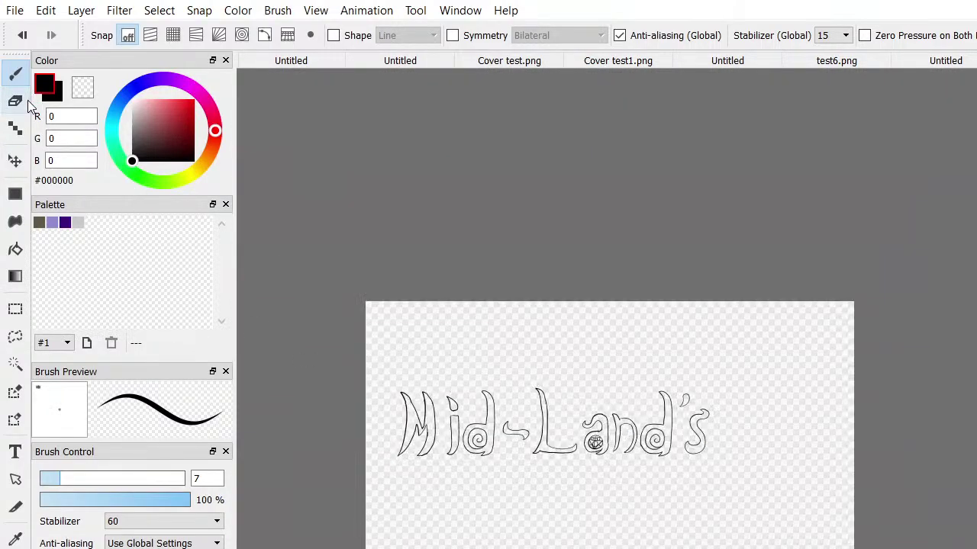
Activate the Bucket tool and set the fill colour to yellow #DDCD4C
{"action": "left_click", "coordinate": [15, 252]}
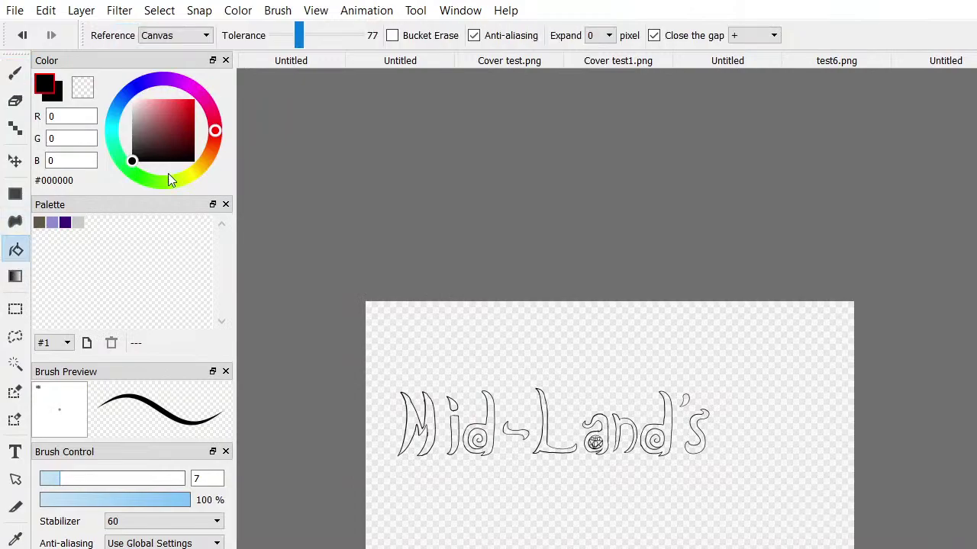
{"action": "left_click_drag", "start_coordinate": [169, 180], "coordinate": [196, 171]}
{"action": "mouse_move", "coordinate": [165, 119]}
{"action": "left_mouse_down"}
{"action": "mouse_move", "coordinate": [171, 104]}
{"action": "mouse_move", "coordinate": [175, 117]}
{"action": "mouse_move", "coordinate": [135, 120]}
{"action": "mouse_move", "coordinate": [174, 107]}
{"action": "left_mouse_up"}
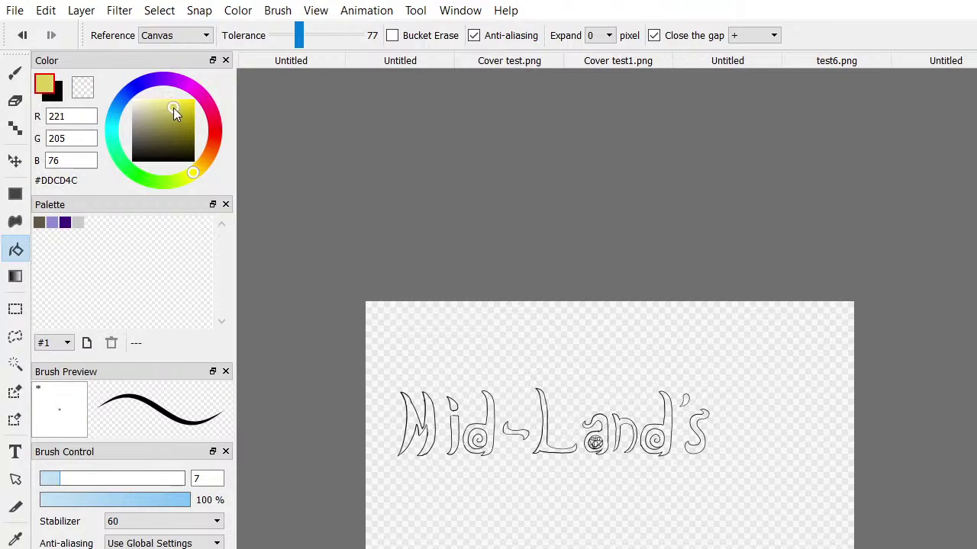
Try filling both parts of the M with the yellow at tolerance 77, and undo both fills
{"action": "scroll", "coordinate": [466, 335], "scroll_direction": "down", "scroll_amount": 2}
{"action": "scroll", "coordinate": [454, 345], "scroll_direction": "up", "scroll_amount": 5}
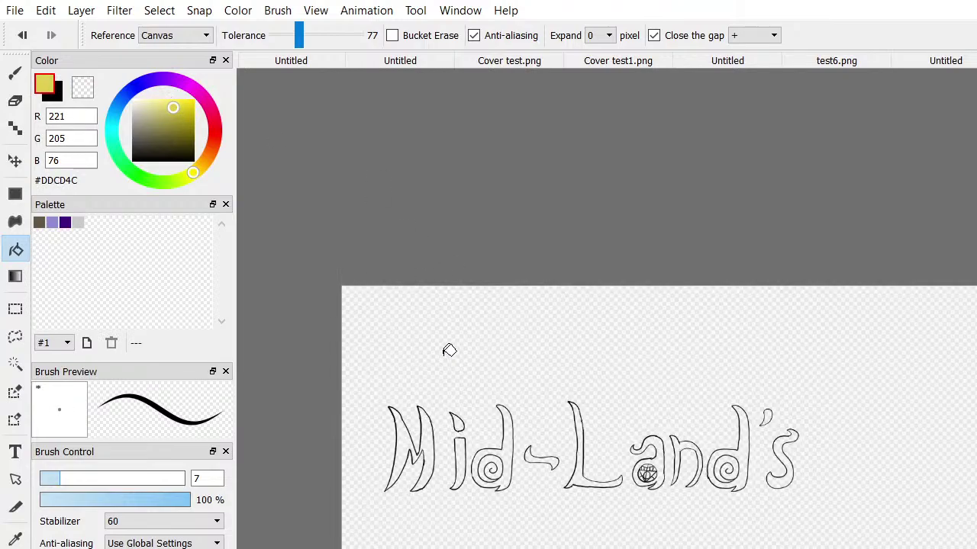
{"action": "left_click", "coordinate": [423, 447]}
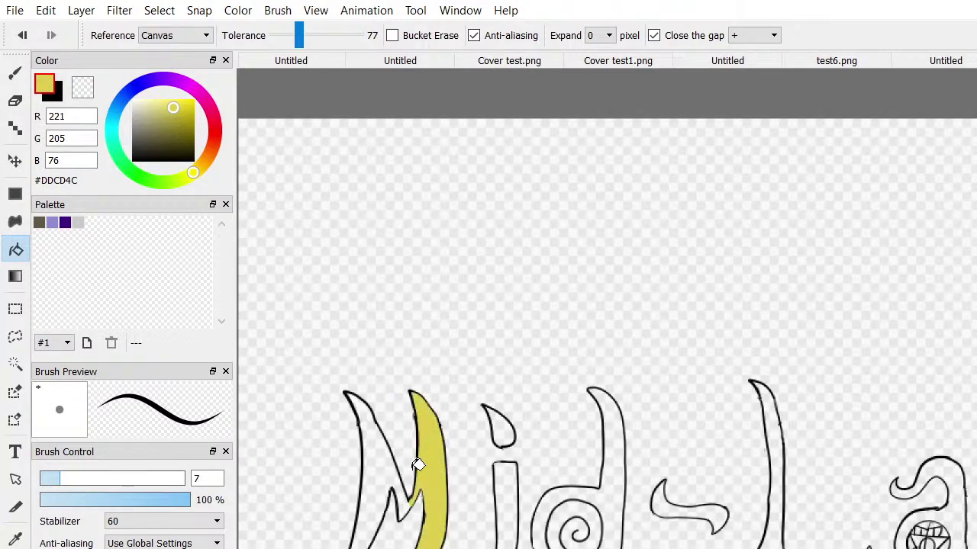
{"action": "left_click", "coordinate": [399, 479]}
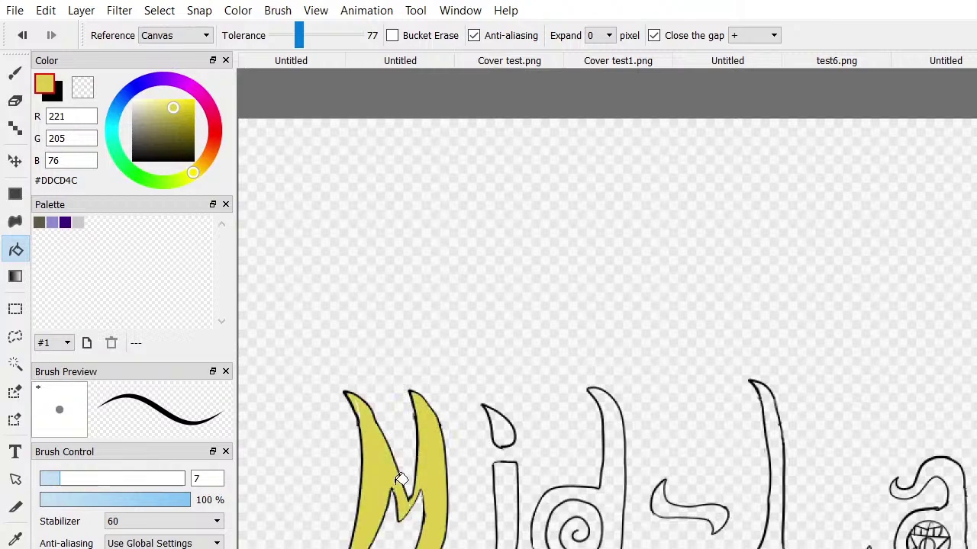
{"action": "key", "text": "ctrl+z"}
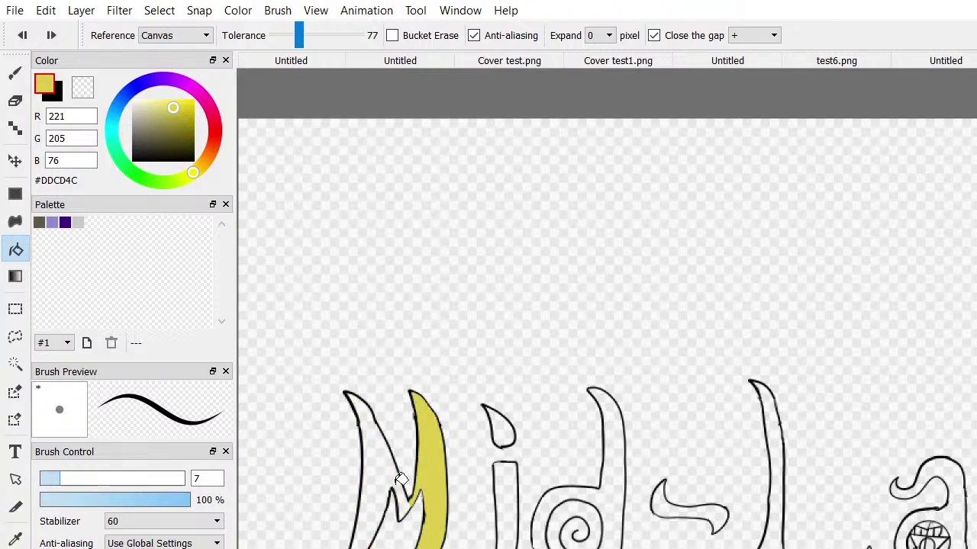
{"action": "key", "text": "ctrl+z"}
Test the yellow fill on the M's left part at tolerances 97 and 107, undoing each fill
{"action": "left_click_drag", "start_coordinate": [309, 43], "coordinate": [340, 39]}
{"action": "left_click", "coordinate": [386, 466]}
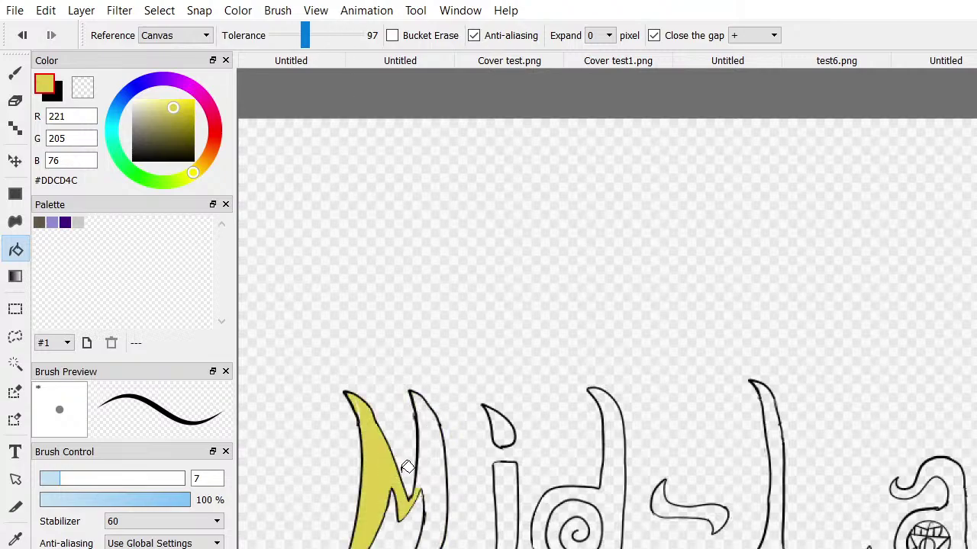
{"action": "key", "text": "ctrl+z"}
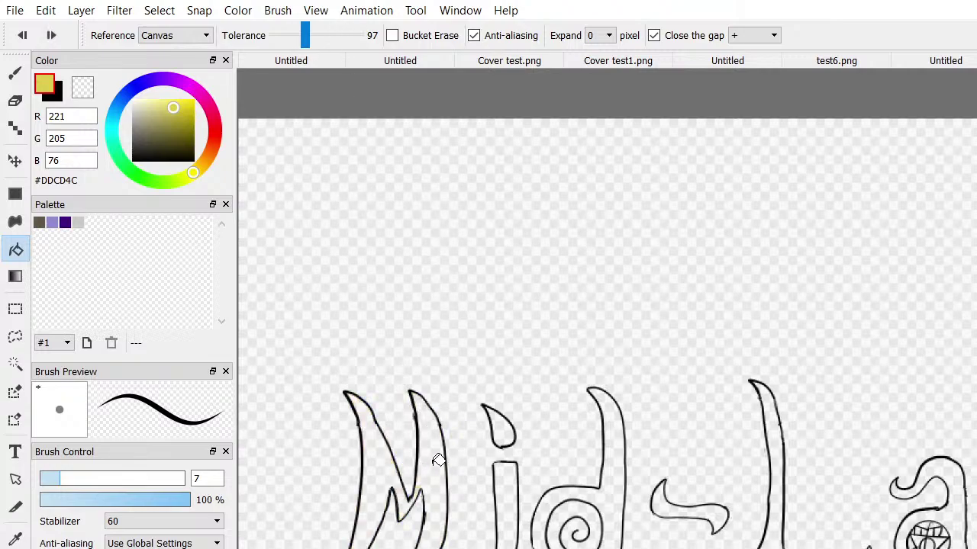
{"action": "left_click_drag", "start_coordinate": [347, 47], "coordinate": [356, 49]}
{"action": "left_click", "coordinate": [374, 463]}
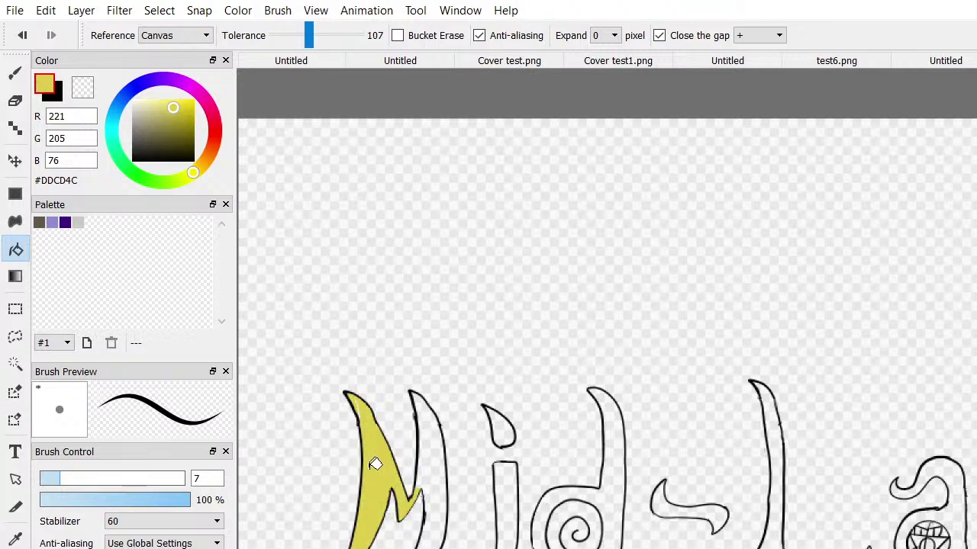
{"action": "key", "text": "ctrl+z"}
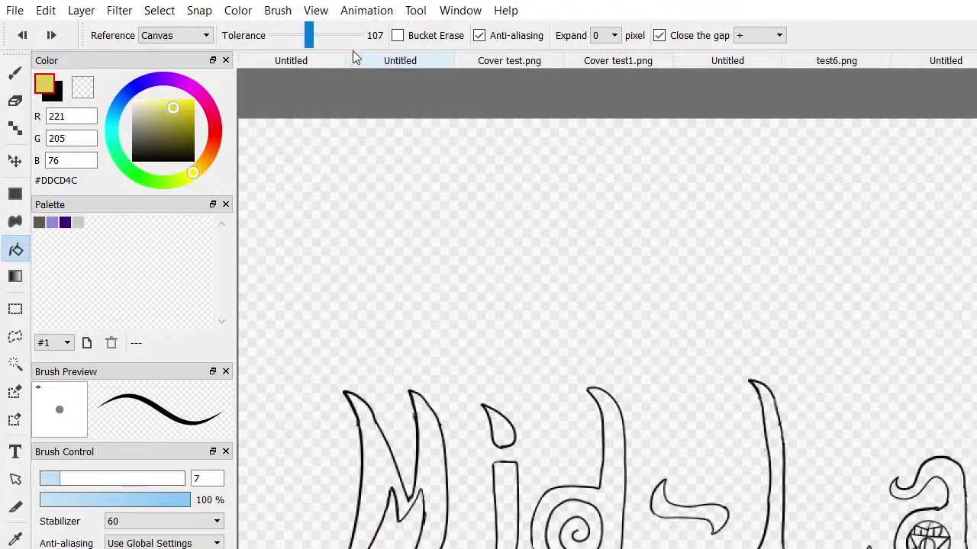
Fill the M's left part in yellow with the tolerance set to 167, and undo a matching fill of its right leg
{"action": "mouse_move", "coordinate": [351, 48]}
{"action": "left_mouse_down"}
{"action": "mouse_move", "coordinate": [342, 41]}
{"action": "mouse_move", "coordinate": [353, 40]}
{"action": "left_mouse_up"}
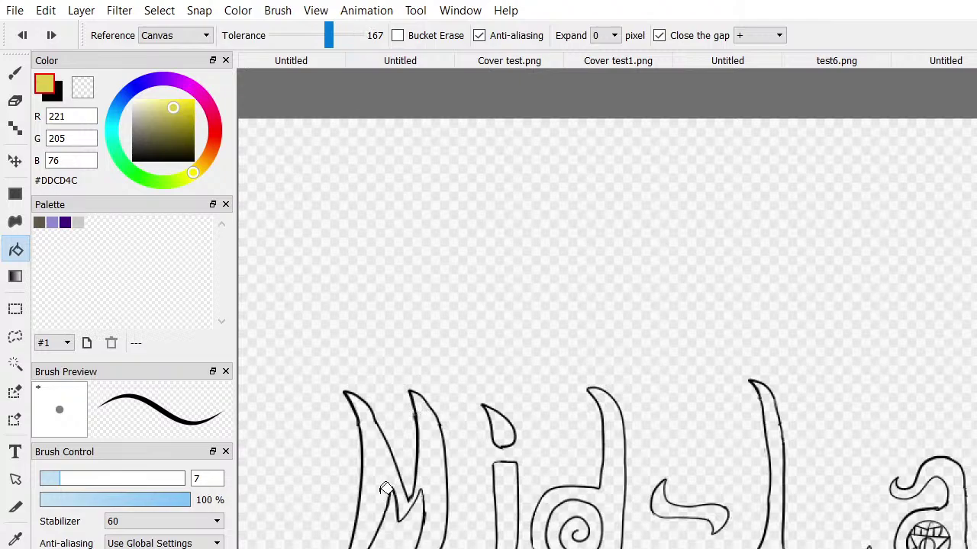
{"action": "left_click", "coordinate": [385, 489]}
{"action": "left_click", "coordinate": [444, 460]}
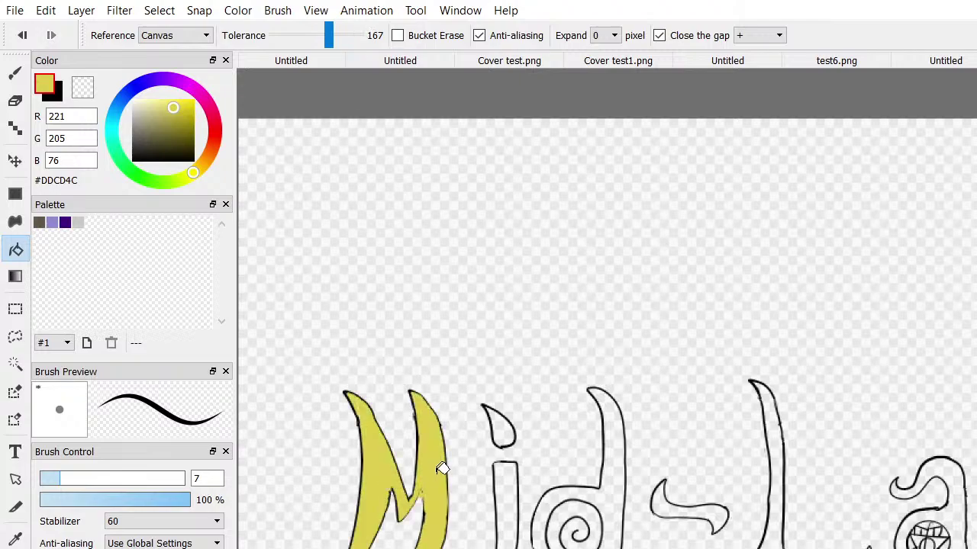
{"action": "key", "text": "ctrl+z"}
Try filling the M's right leg, the i, the first d and the hyphen in yellow at tolerance 127, and undo these fills
{"action": "left_click_drag", "start_coordinate": [314, 40], "coordinate": [298, 40]}
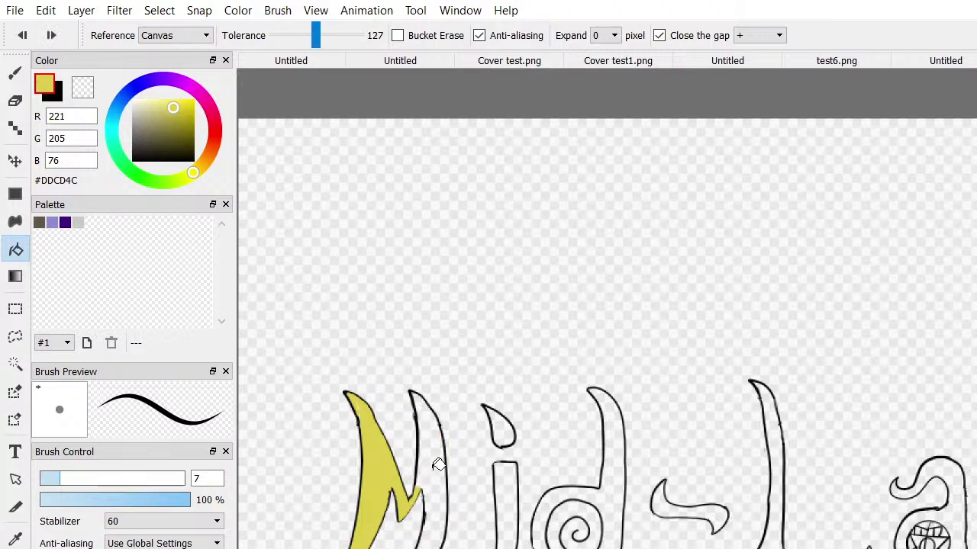
{"action": "left_click", "coordinate": [438, 465]}
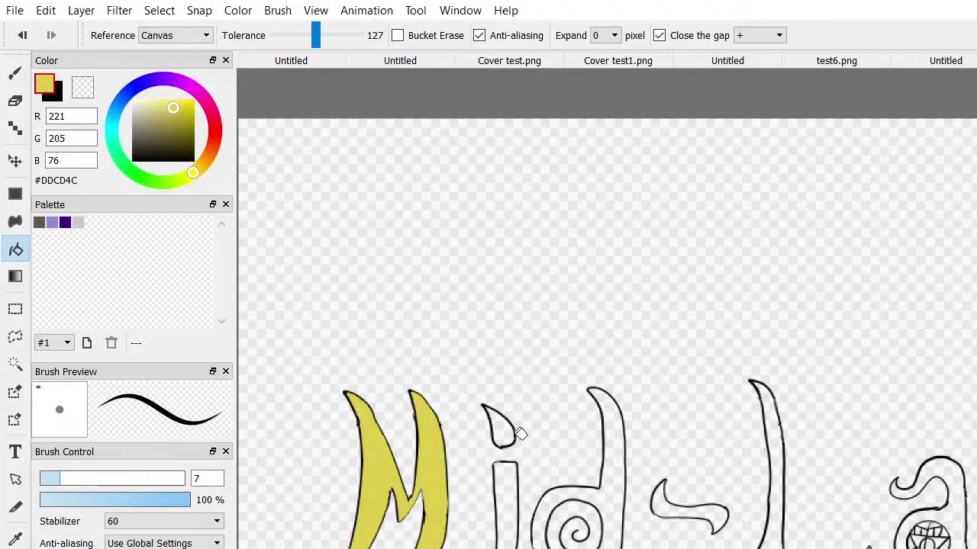
{"action": "left_click", "coordinate": [510, 482]}
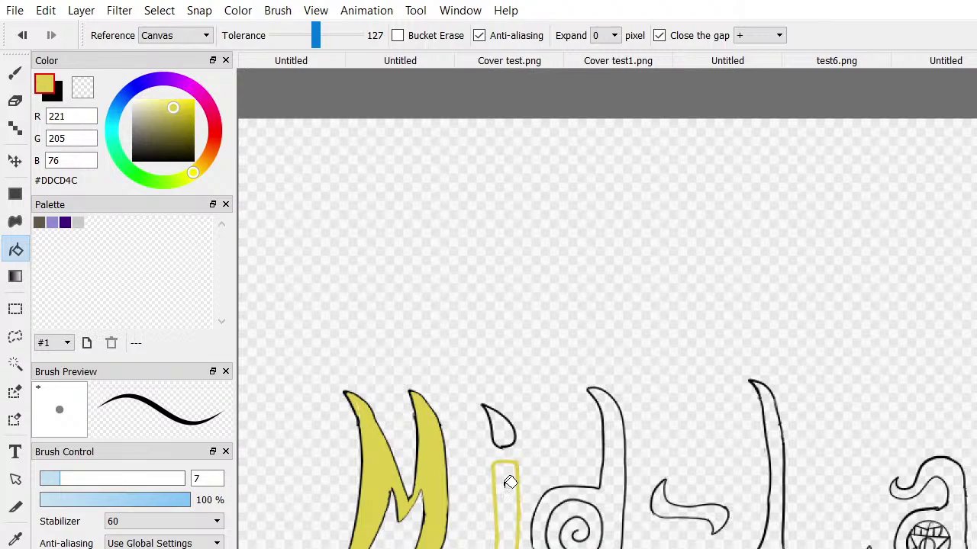
{"action": "left_click", "coordinate": [510, 429]}
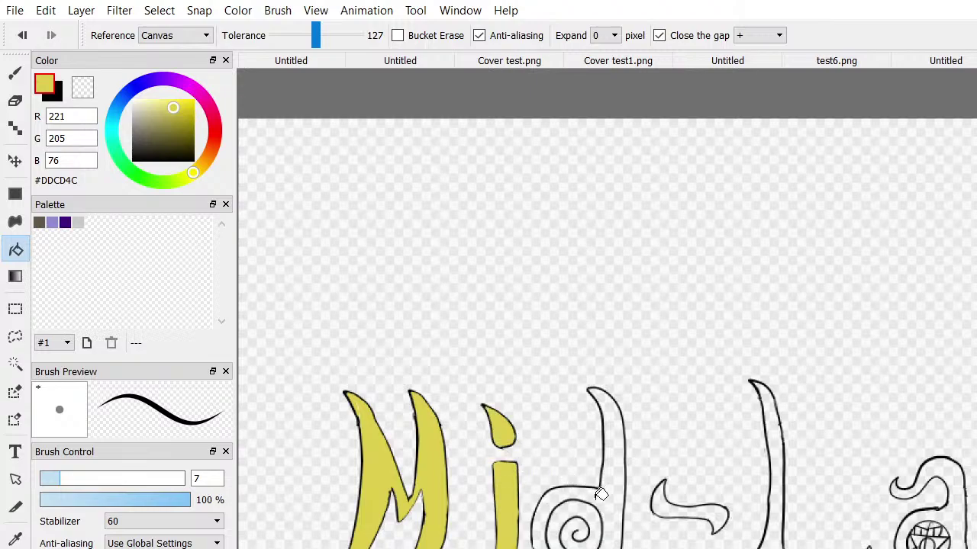
{"action": "left_click", "coordinate": [611, 495]}
{"action": "left_click", "coordinate": [675, 502]}
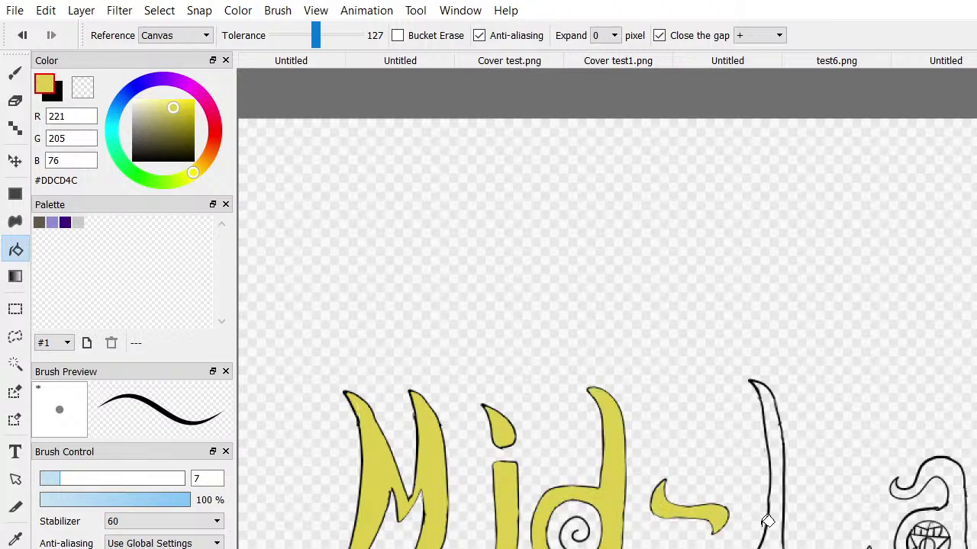
{"action": "key", "text": "ctrl+z"}
{"action": "key", "text": "ctrl+z"}
{"action": "key", "text": "ctrl+z"}
{"action": "key", "text": "ctrl+z"}
{"action": "key", "text": "ctrl+z"}
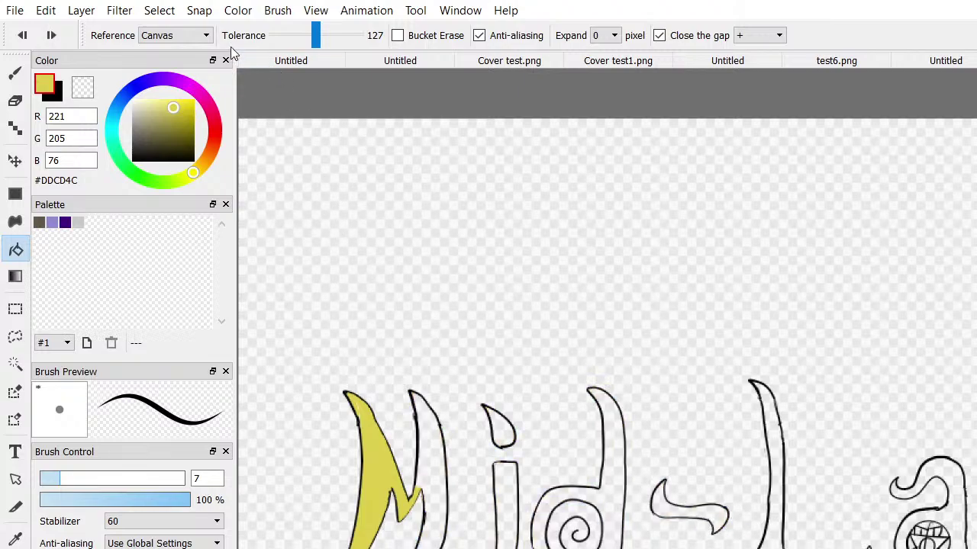
Set the bucket tolerance to 87 and fill the M's right leg and both parts of the i in yellow
{"action": "left_click", "coordinate": [300, 36]}
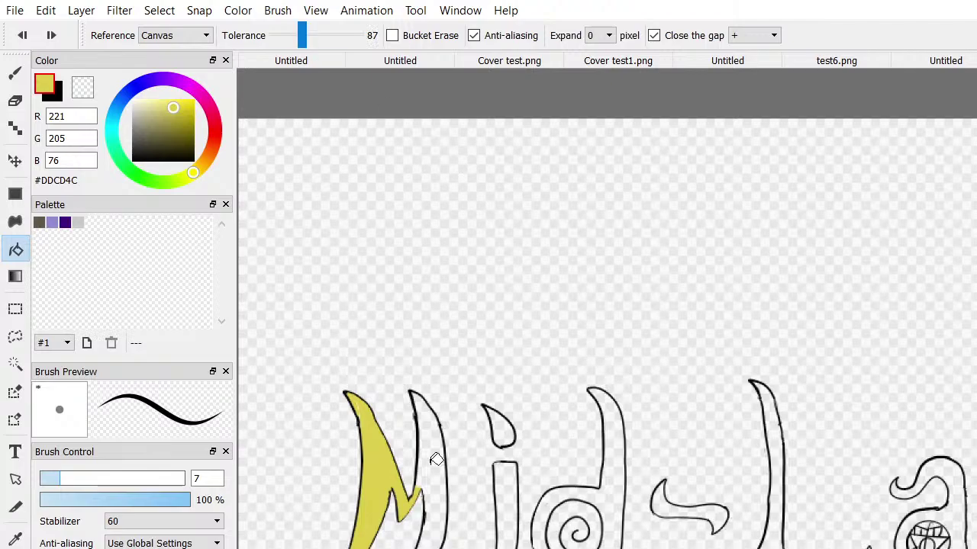
{"action": "left_click", "coordinate": [435, 459]}
{"action": "scroll", "coordinate": [438, 467], "scroll_direction": "down", "scroll_amount": 1}
{"action": "scroll", "coordinate": [443, 474], "scroll_direction": "up", "scroll_amount": 3}
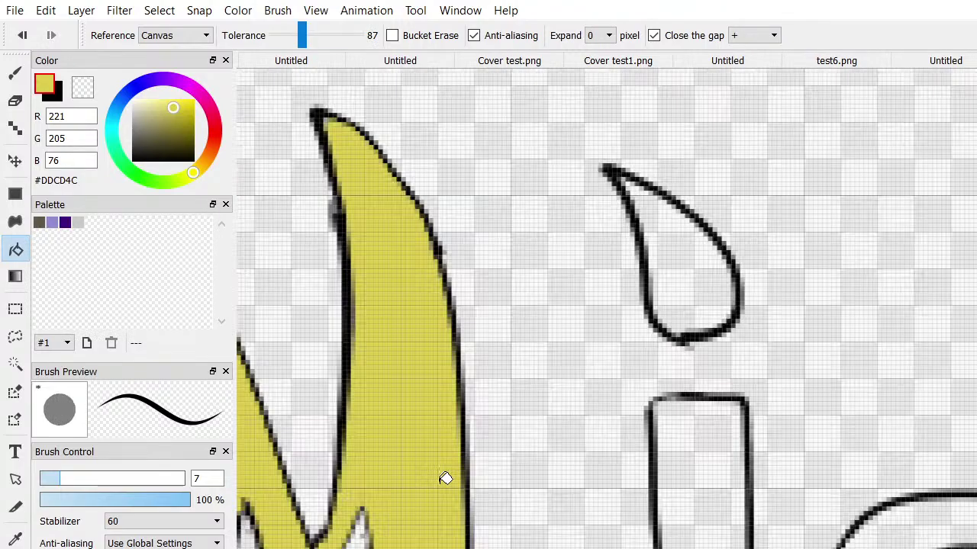
{"action": "left_click", "coordinate": [732, 499]}
{"action": "left_click", "coordinate": [682, 284]}
{"action": "scroll", "coordinate": [808, 382], "scroll_direction": "up", "scroll_amount": 2}
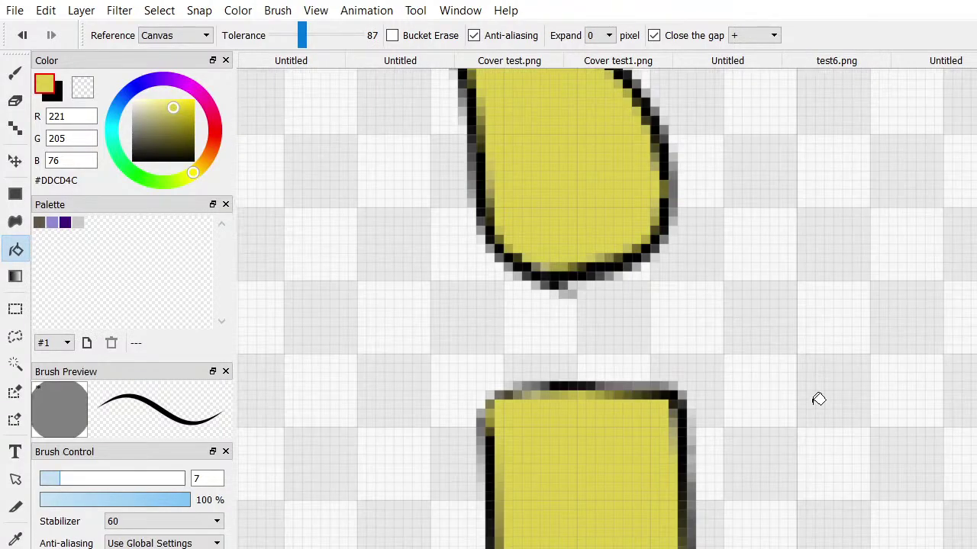
{"action": "scroll", "coordinate": [812, 397], "scroll_direction": "down", "scroll_amount": 2}
{"action": "scroll", "coordinate": [800, 397], "scroll_direction": "up", "scroll_amount": 2}
{"action": "scroll", "coordinate": [783, 395], "scroll_direction": "down", "scroll_amount": 3}
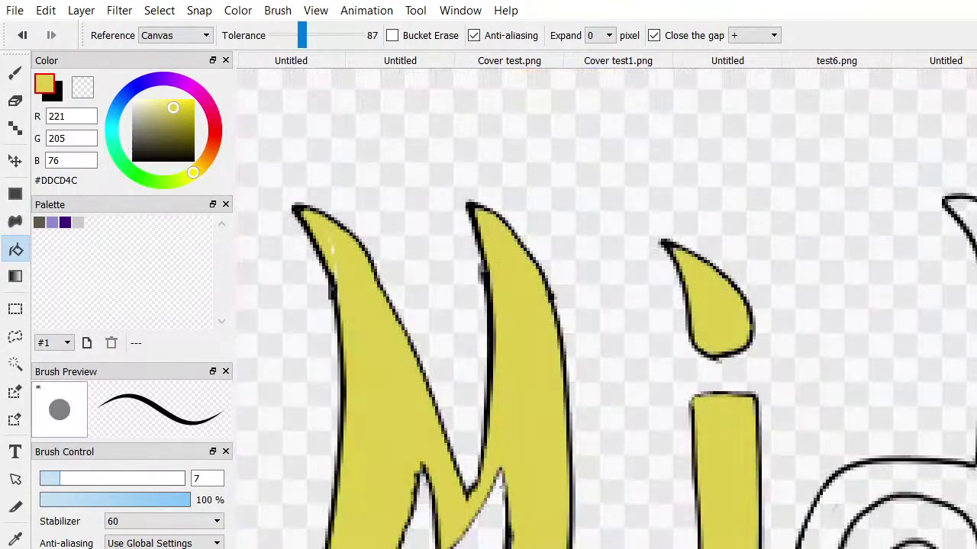
{"action": "scroll", "coordinate": [607, 309], "scroll_direction": "down", "scroll_amount": 2}
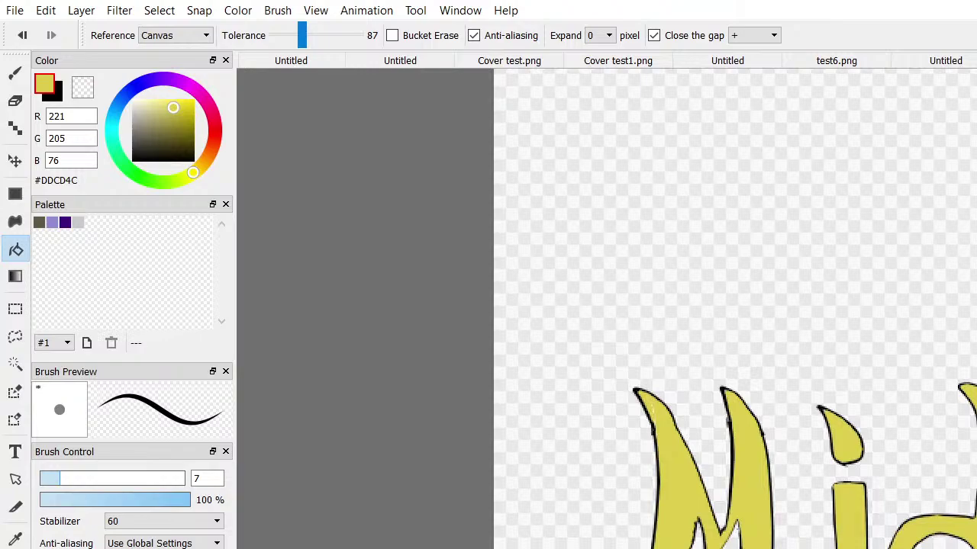
Fill the tall L after the hyphen and the a in yellow
{"action": "scroll", "coordinate": [605, 308], "scroll_direction": "right", "scroll_amount": 6}
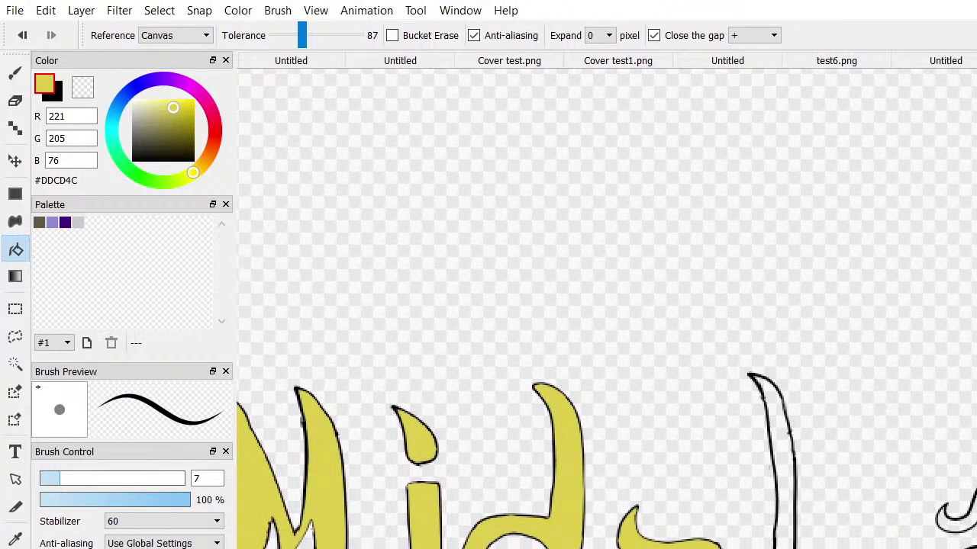
{"action": "left_click", "coordinate": [774, 457]}
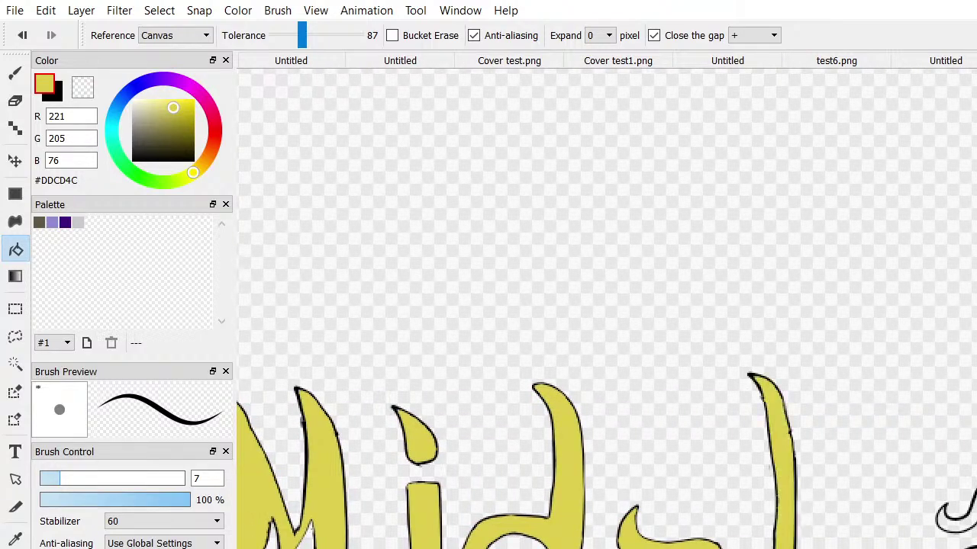
{"action": "left_click", "coordinate": [954, 521]}
{"action": "scroll", "coordinate": [954, 521], "scroll_direction": "up", "scroll_amount": 3}
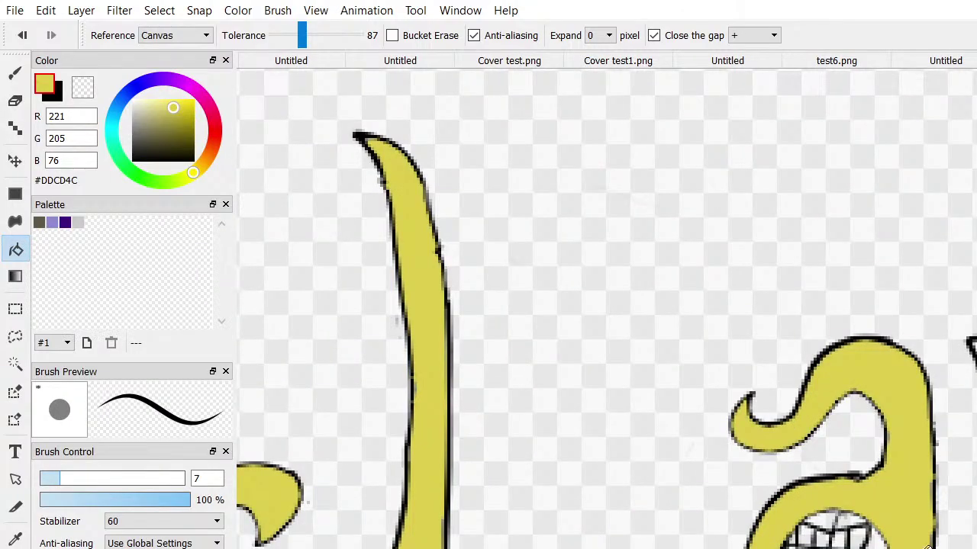
Fill the second d, the apostrophe and the s in yellow
{"action": "scroll", "coordinate": [954, 521], "scroll_direction": "down", "scroll_amount": 6}
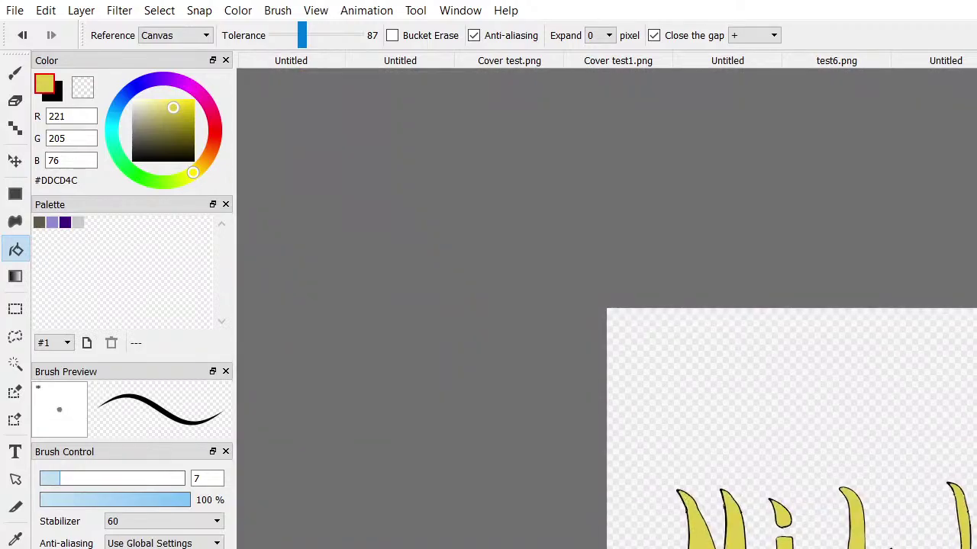
{"action": "scroll", "coordinate": [877, 546], "scroll_direction": "right", "scroll_amount": 5}
{"action": "left_click", "coordinate": [890, 542]}
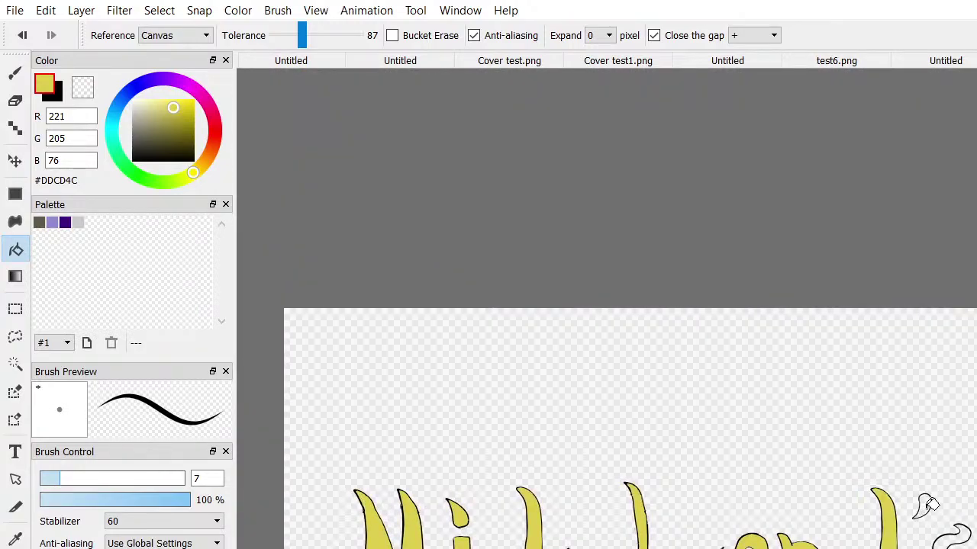
{"action": "left_click", "coordinate": [941, 540]}
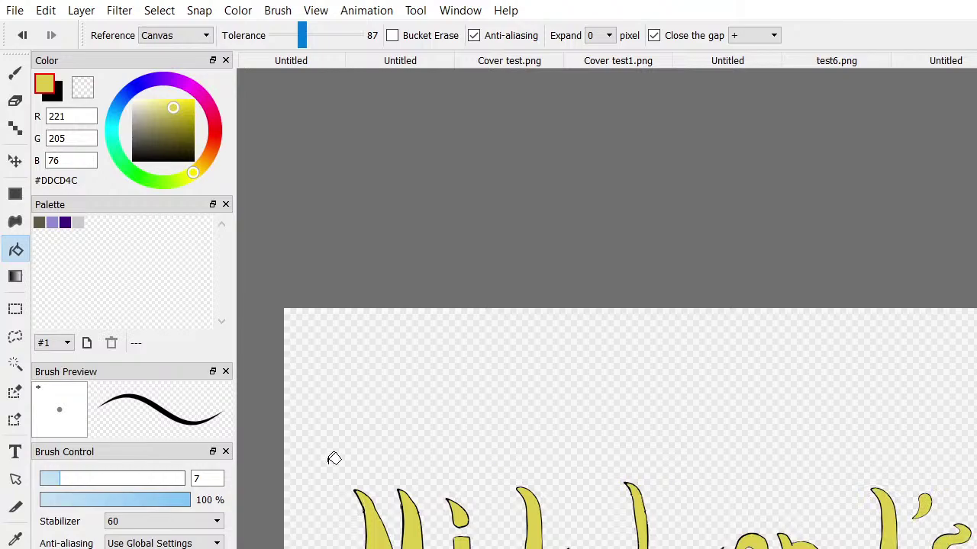
Pick the purple #C14FC4 as the drawing color and add it as a swatch to palette #2
{"action": "left_click", "coordinate": [189, 86]}
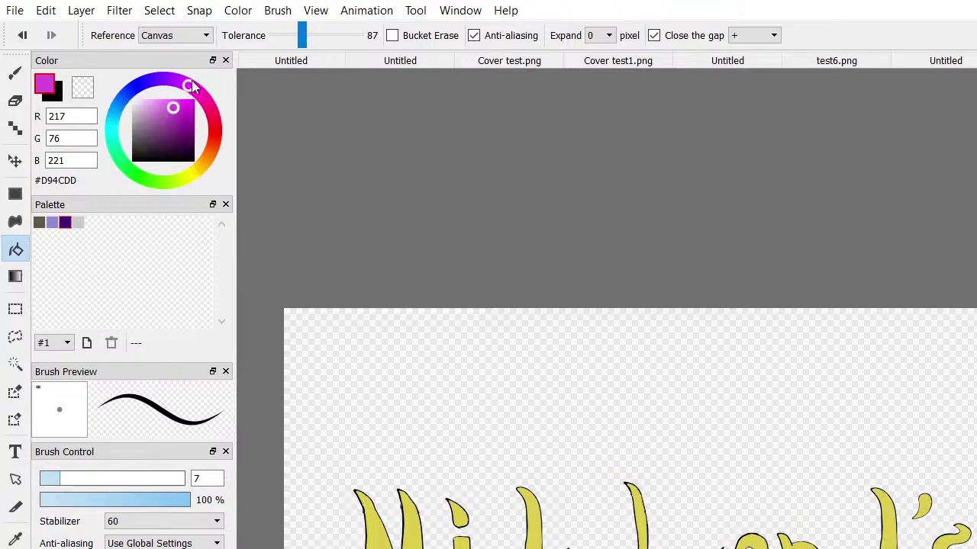
{"action": "left_click_drag", "start_coordinate": [169, 113], "coordinate": [157, 100]}
{"action": "scroll", "coordinate": [574, 519], "scroll_direction": "up", "scroll_amount": 5}
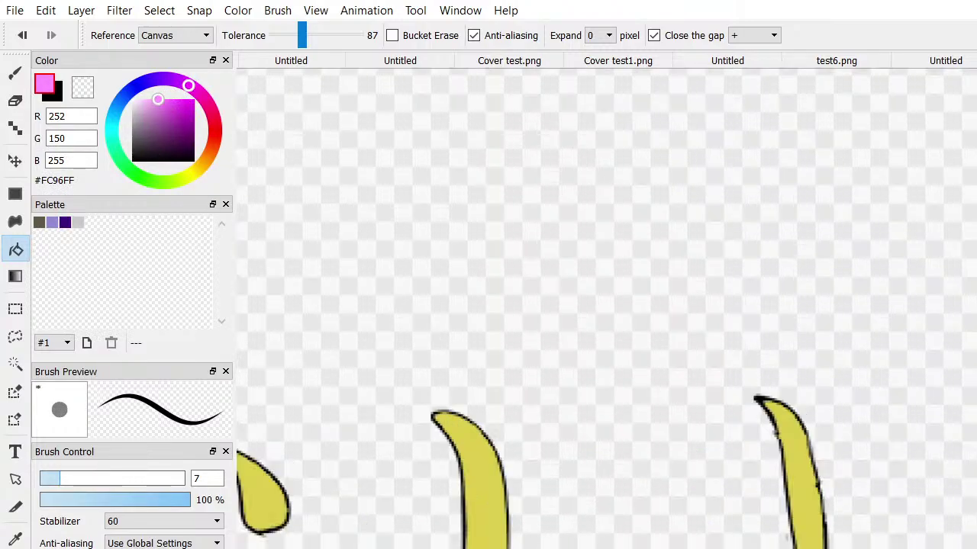
{"action": "left_click_drag", "start_coordinate": [169, 128], "coordinate": [169, 114]}
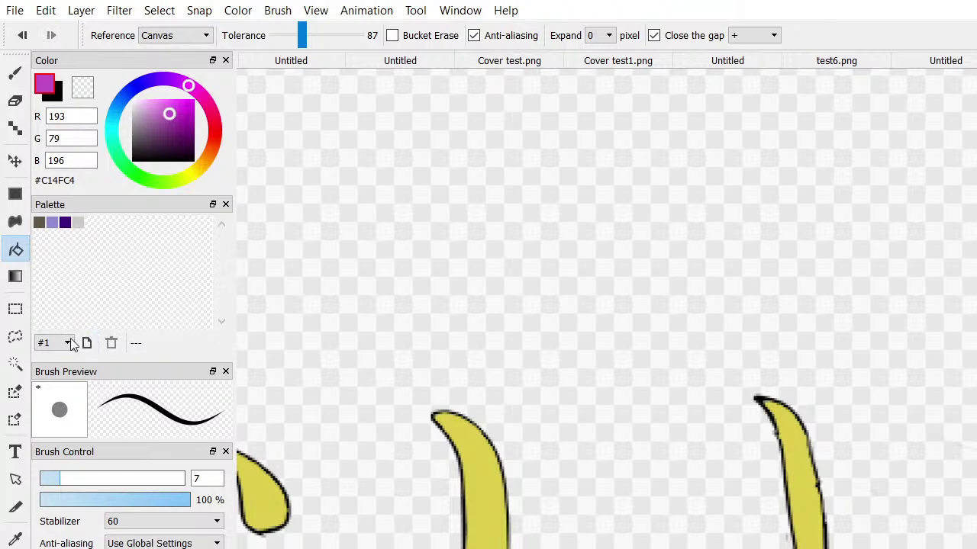
{"action": "scroll", "coordinate": [67, 343], "scroll_direction": "down", "scroll_amount": 1}
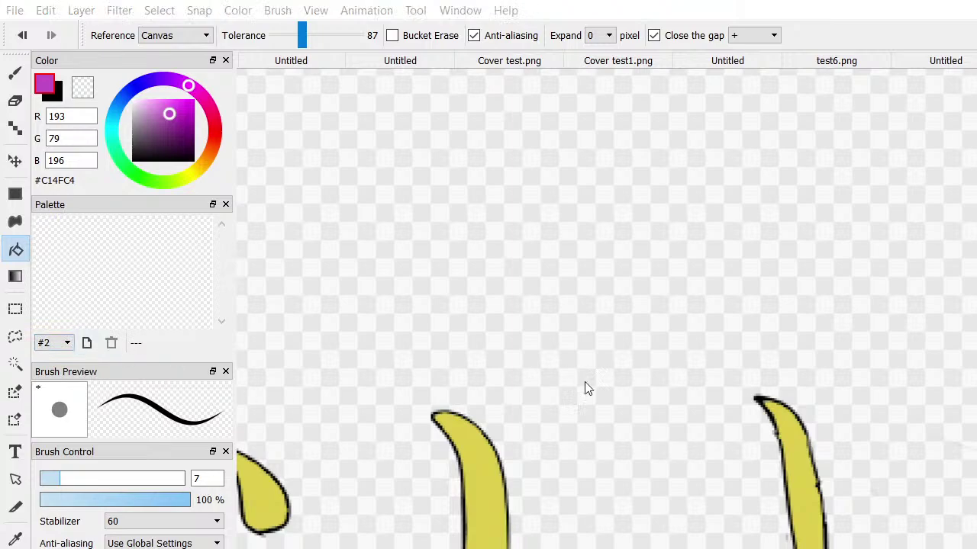
{"action": "scroll", "coordinate": [656, 504], "scroll_direction": "down", "scroll_amount": 3}
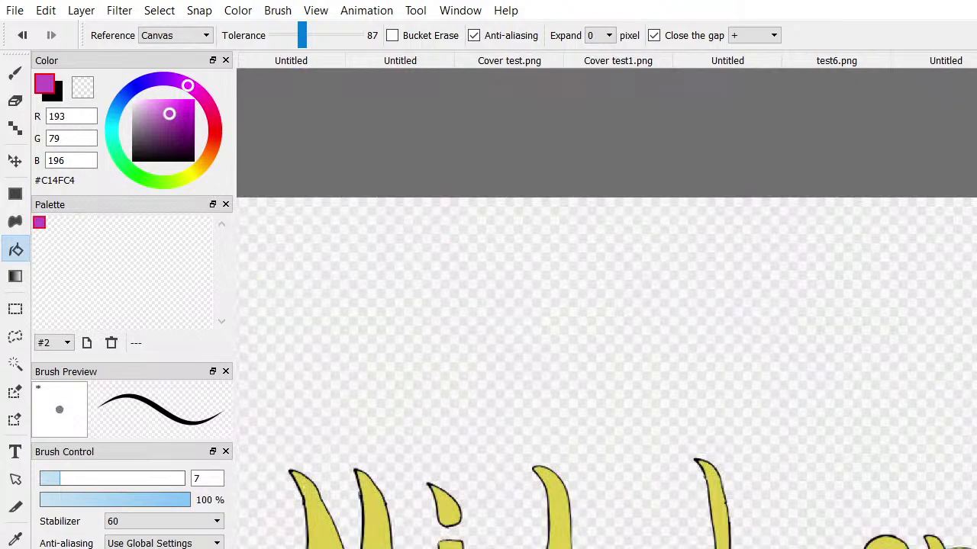
Pick the green #4A8854 as the drawing color and add it as a swatch beside the purple one
{"action": "left_click_drag", "start_coordinate": [320, 156], "coordinate": [597, 417]}
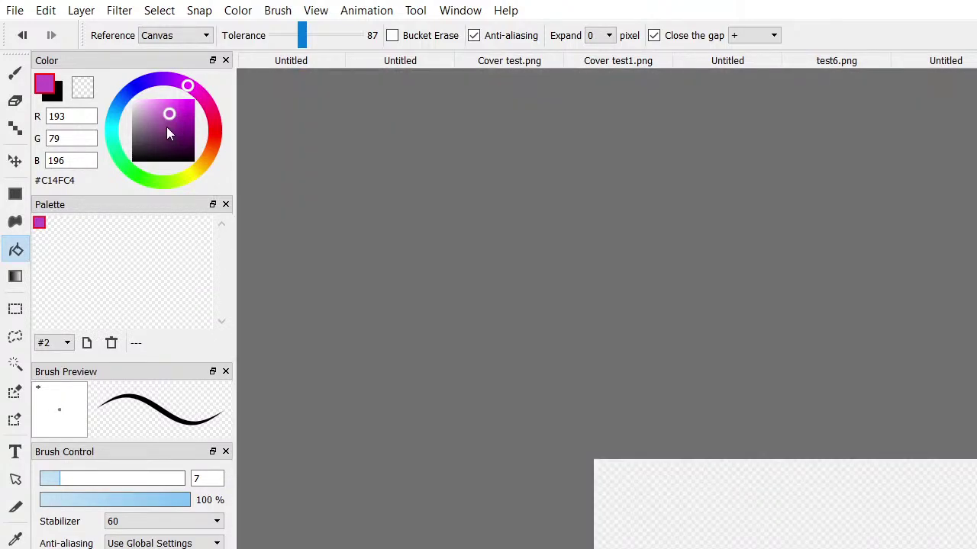
{"action": "left_click", "coordinate": [129, 171]}
{"action": "mouse_move", "coordinate": [175, 113]}
{"action": "left_mouse_down"}
{"action": "mouse_move", "coordinate": [191, 135]}
{"action": "mouse_move", "coordinate": [161, 132]}
{"action": "left_mouse_up"}
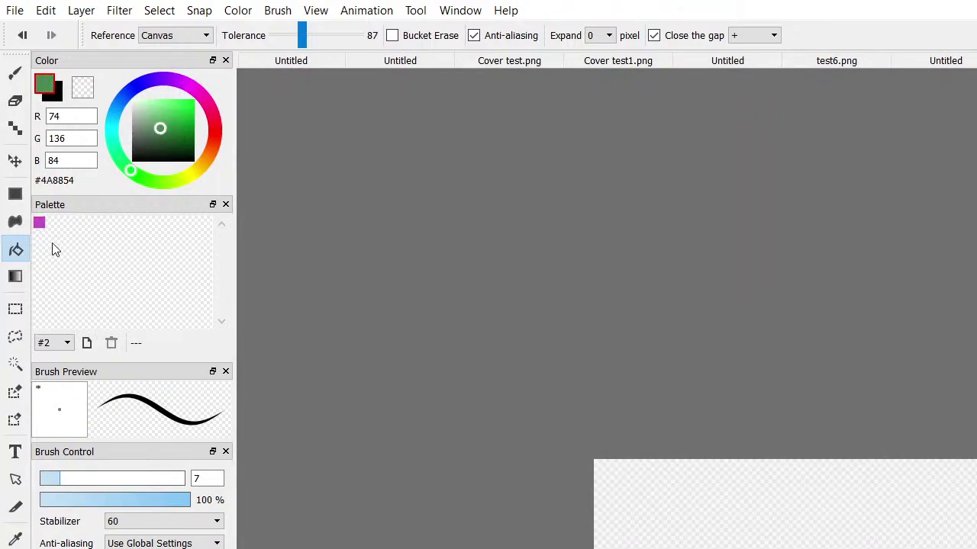
{"action": "left_click", "coordinate": [86, 344]}
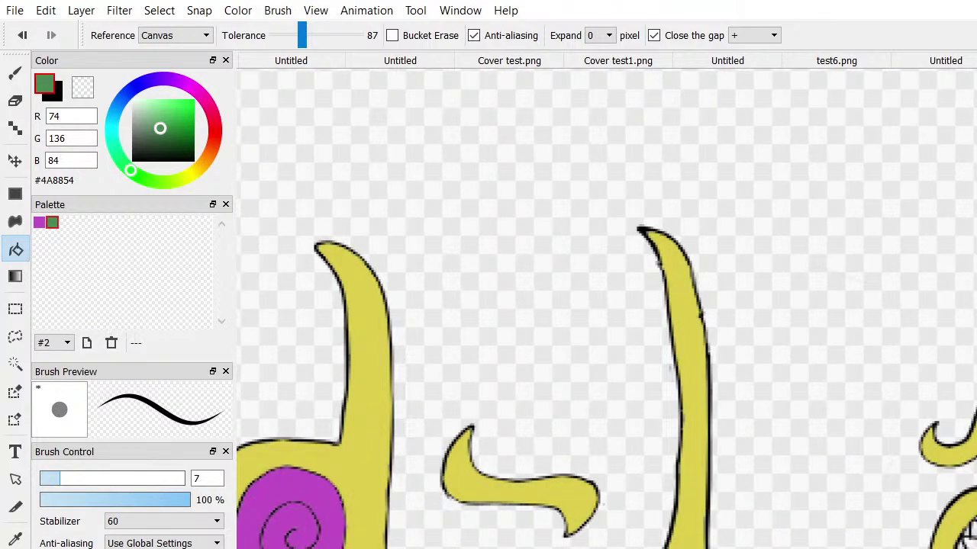
Try filling three left sections of the patterned circle inside the a with green at tolerance 87, and undo these fills
{"action": "scroll", "coordinate": [606, 309], "scroll_direction": "right", "scroll_amount": 6}
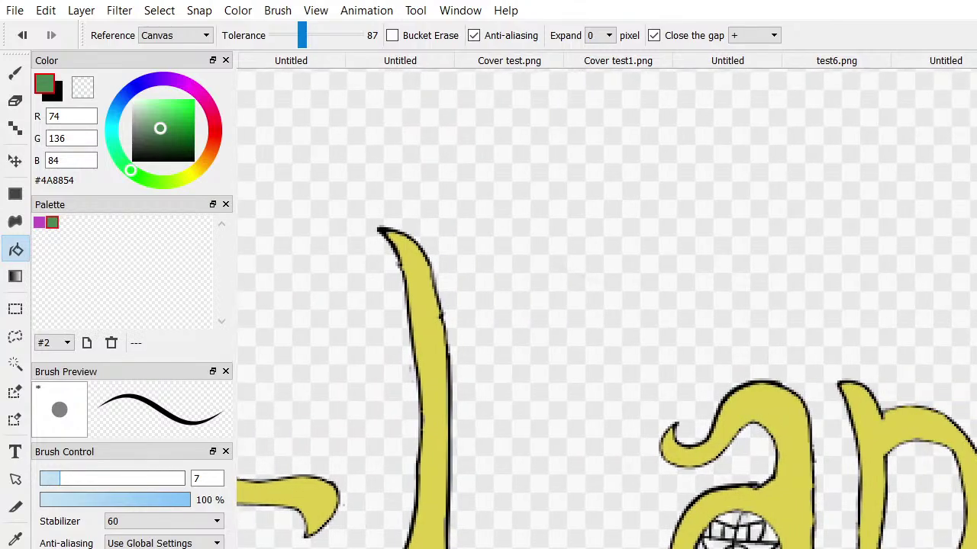
{"action": "scroll", "coordinate": [567, 371], "scroll_direction": "up", "scroll_amount": 5}
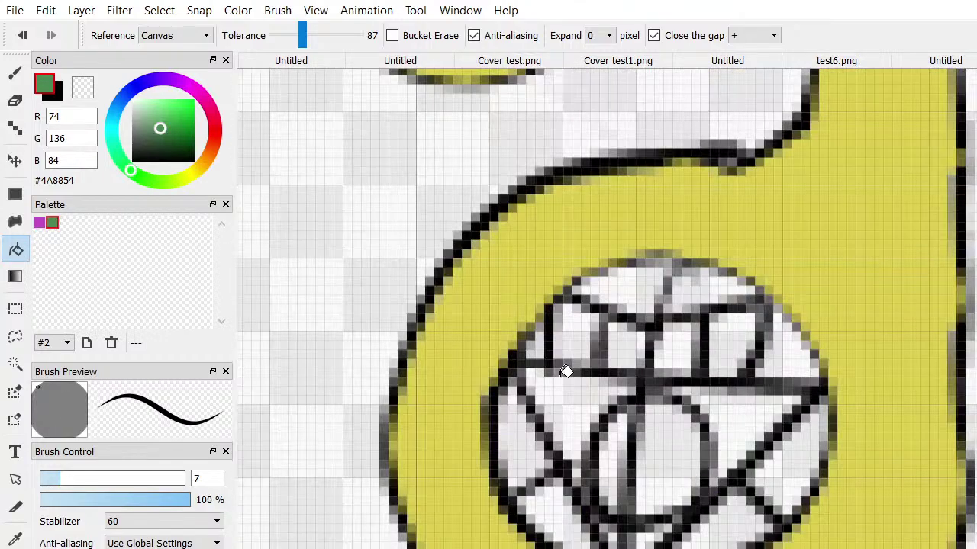
{"action": "left_click", "coordinate": [590, 402]}
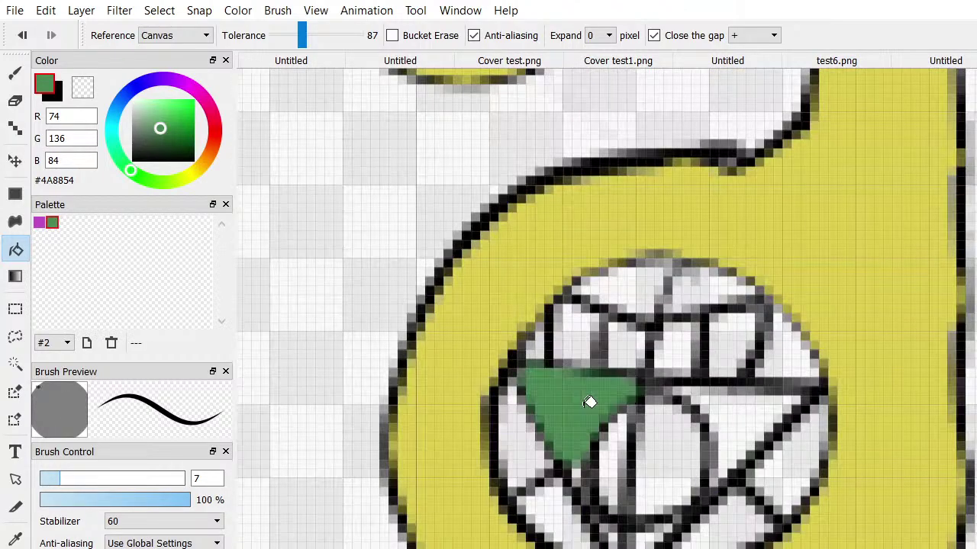
{"action": "left_click", "coordinate": [531, 420]}
{"action": "left_click", "coordinate": [555, 499]}
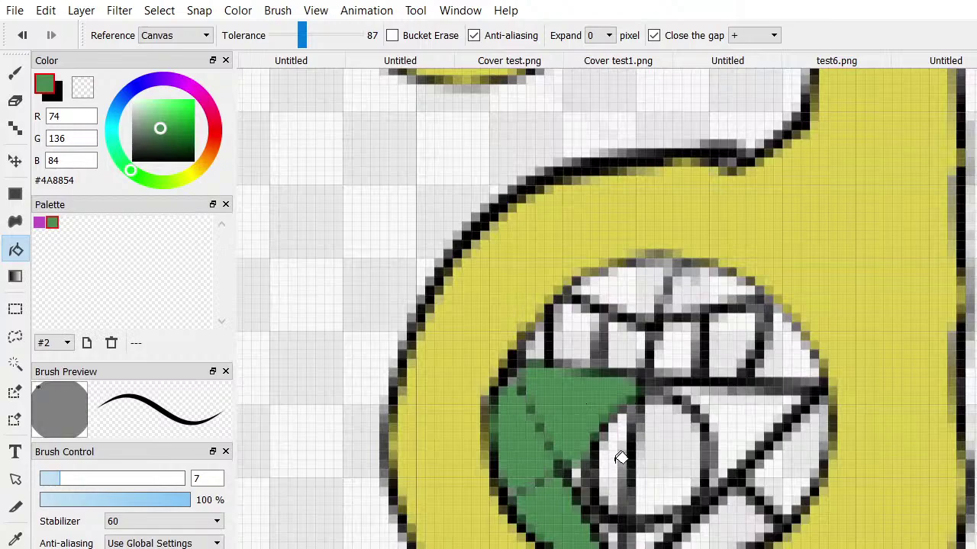
{"action": "key", "text": "ctrl+z"}
{"action": "key", "text": "ctrl+z"}
{"action": "key", "text": "ctrl+z"}
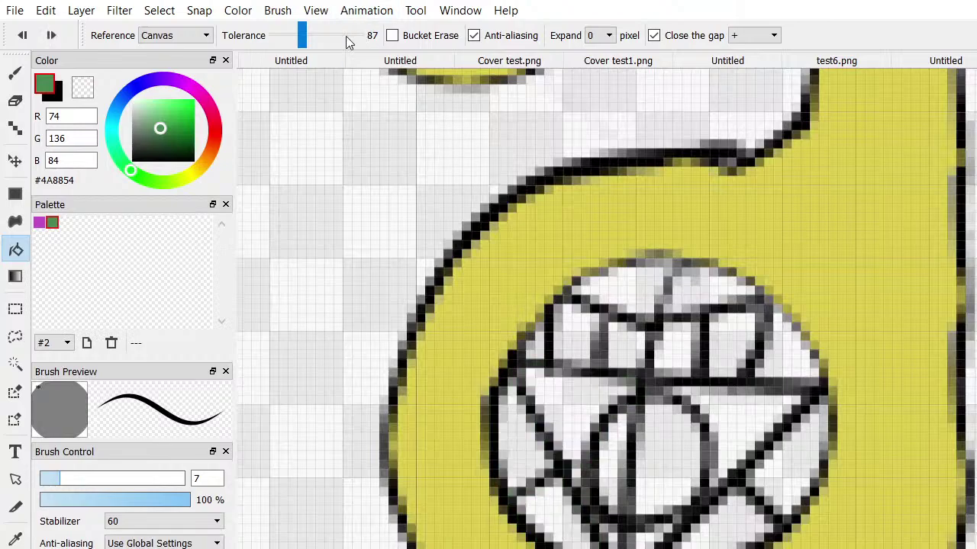
Set the bucket tolerance to 57 and fill the left sections and the oval's left sliver in the a's circle with green
{"action": "left_click_drag", "start_coordinate": [290, 36], "coordinate": [280, 37]}
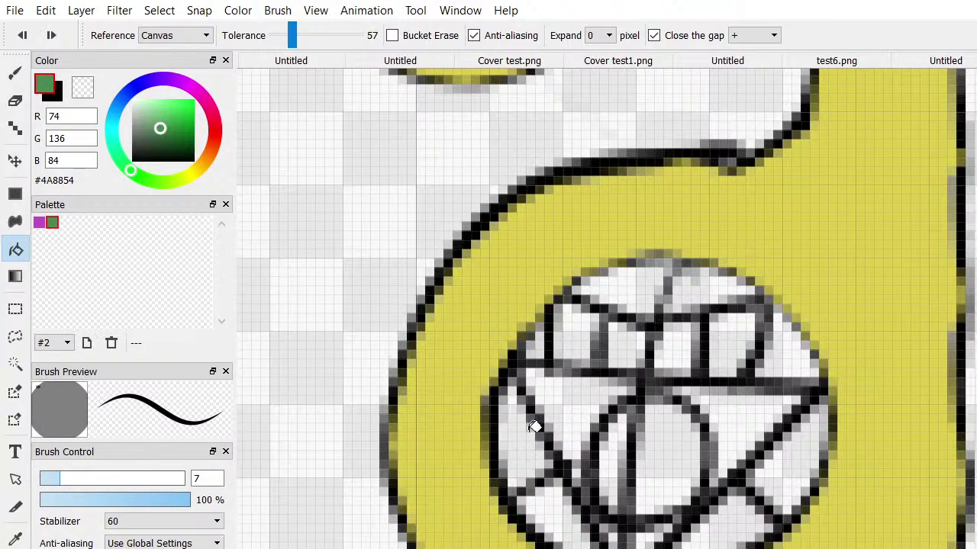
{"action": "left_click", "coordinate": [539, 471]}
{"action": "left_click", "coordinate": [558, 503]}
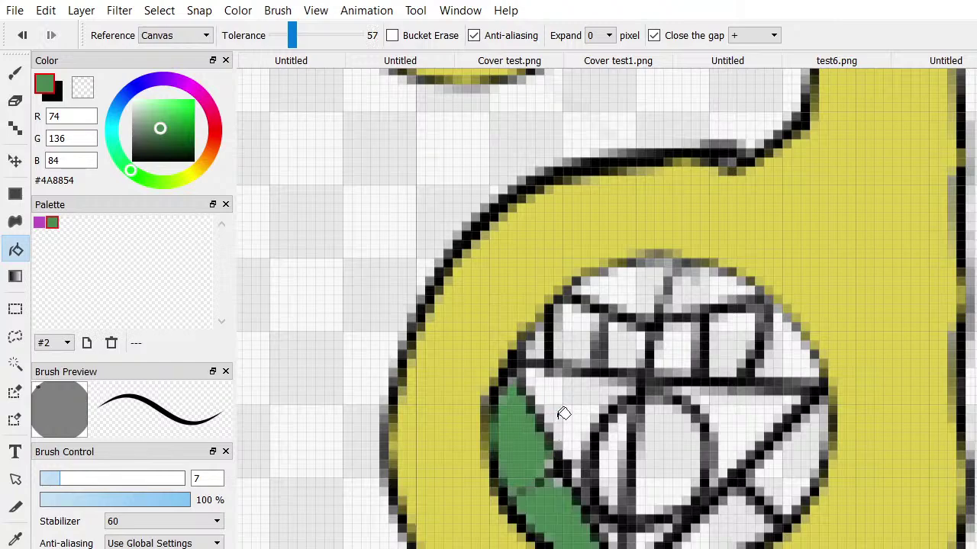
{"action": "left_click", "coordinate": [602, 449]}
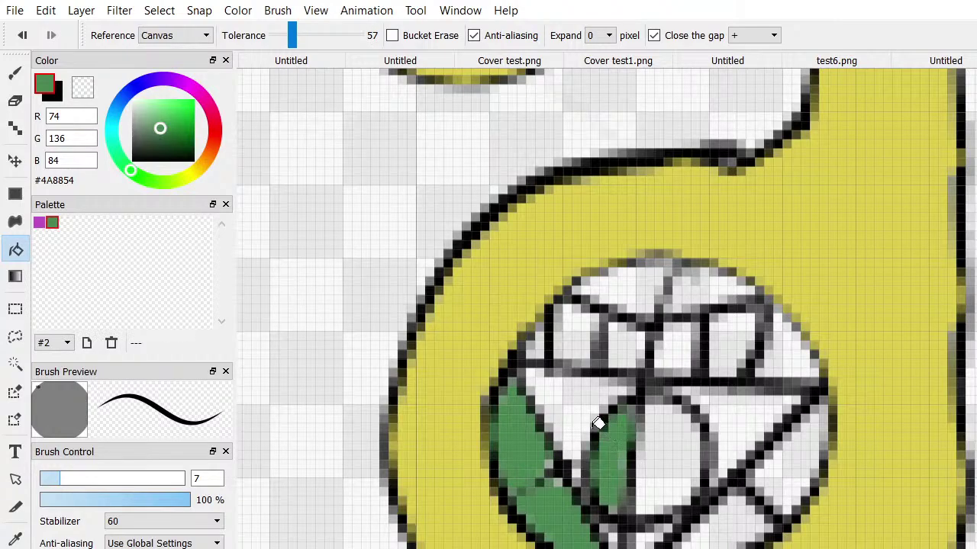
{"action": "left_click", "coordinate": [576, 401]}
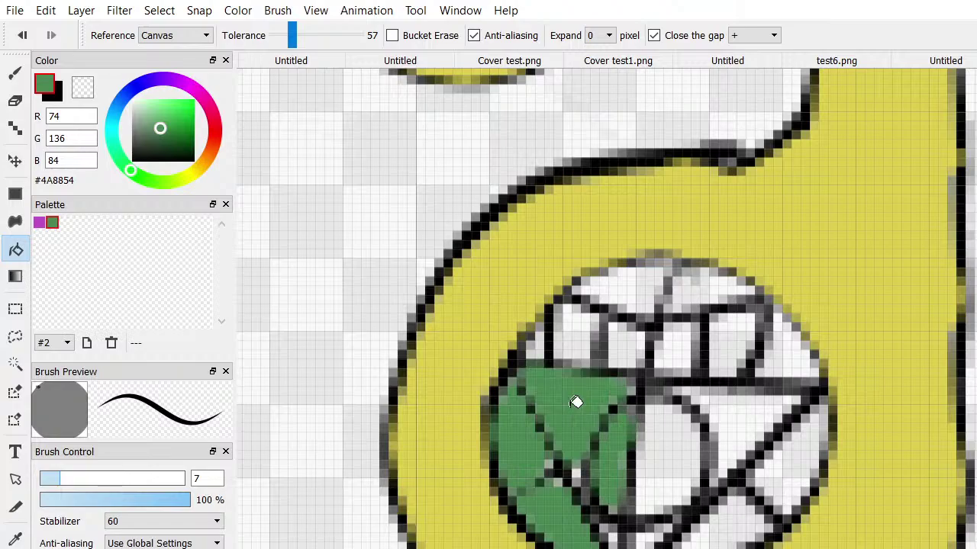
Fill the small cells above the circle's horizontal line and the two top-edge sections with green, leaving the far-right cell empty
{"action": "left_click", "coordinate": [628, 333]}
{"action": "left_click", "coordinate": [576, 323]}
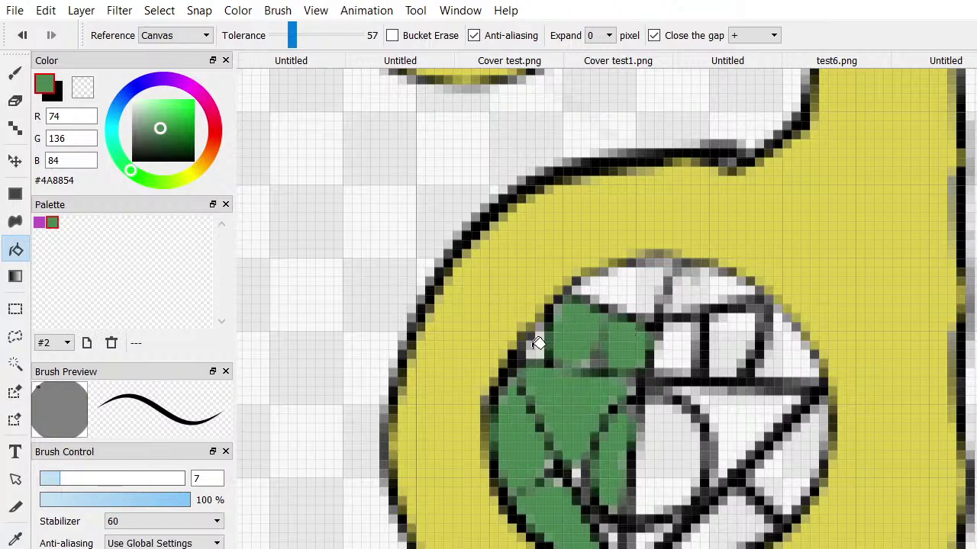
{"action": "key", "text": "ctrl+z"}
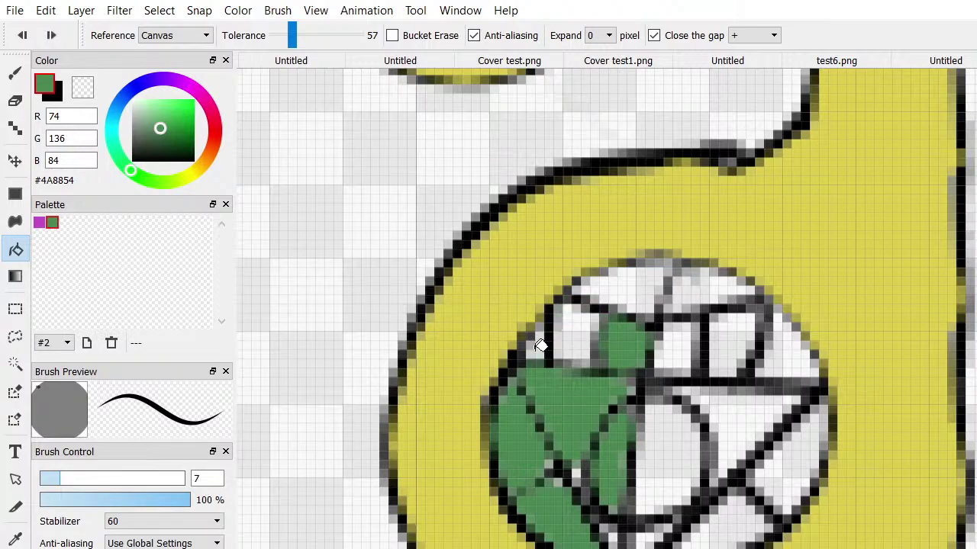
{"action": "left_click", "coordinate": [538, 345]}
{"action": "left_click", "coordinate": [578, 319]}
{"action": "left_click", "coordinate": [619, 286]}
{"action": "left_click", "coordinate": [692, 344]}
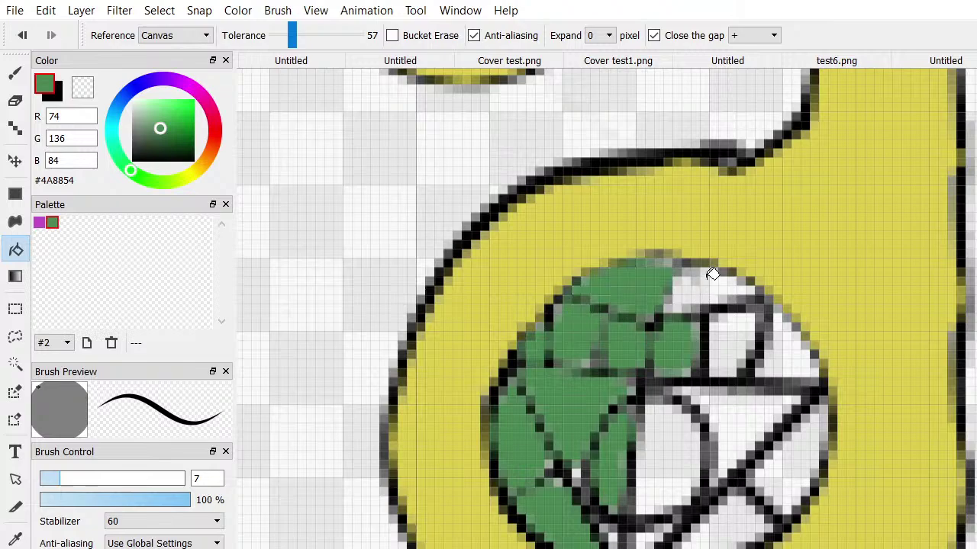
{"action": "left_click", "coordinate": [712, 274]}
{"action": "left_click", "coordinate": [730, 340]}
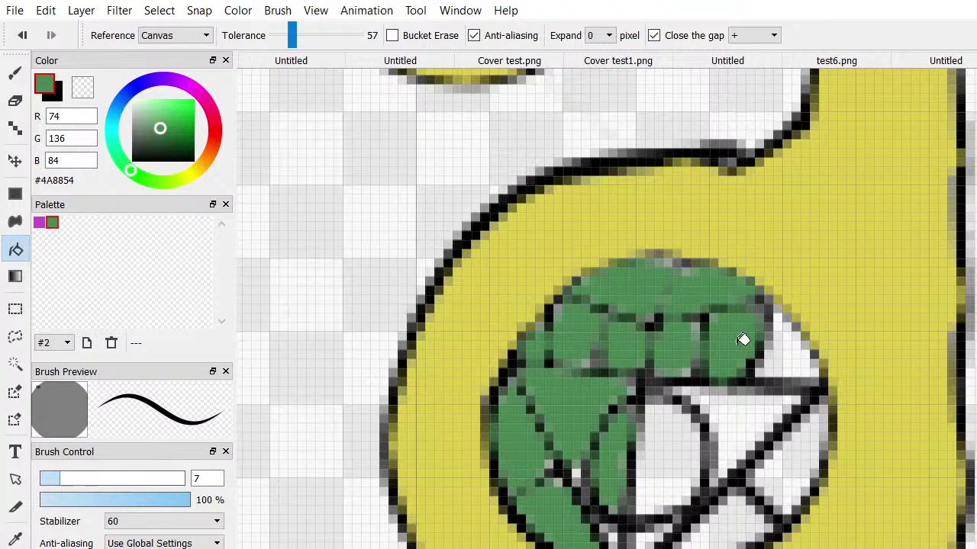
Fill the circle's far-right upper cell, the triangle below it and the larger part of the oval with green
{"action": "left_click", "coordinate": [789, 353]}
{"action": "left_click", "coordinate": [741, 421]}
{"action": "left_click", "coordinate": [669, 445]}
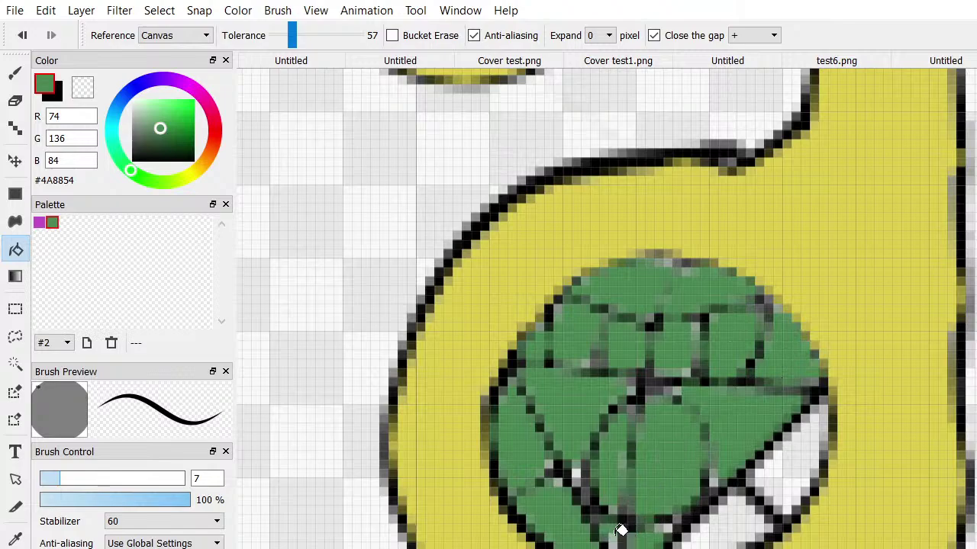
Fill the remaining white facets at the lower right of the round gem in the letter a with green #4A8854
{"action": "left_click", "coordinate": [751, 509]}
{"action": "left_click", "coordinate": [790, 474]}
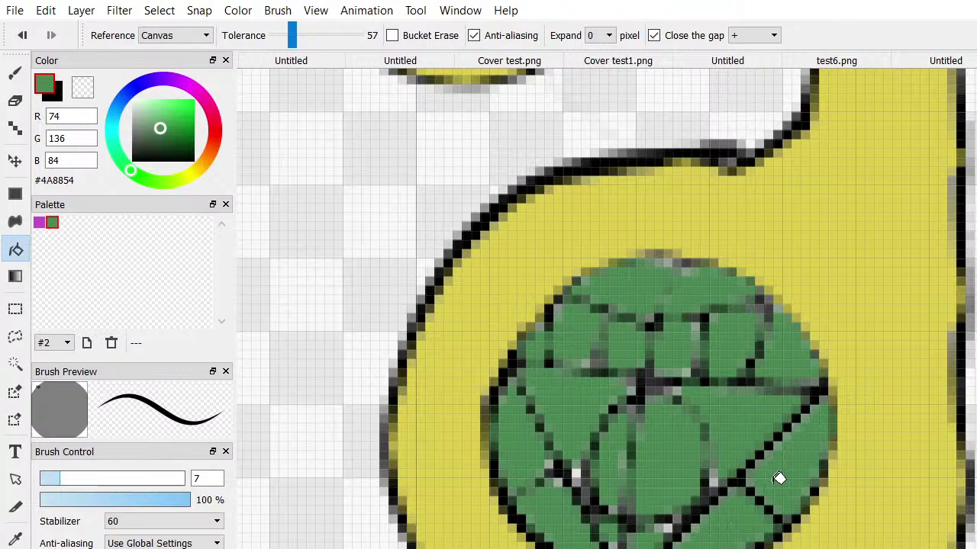
Retrace the large triangle inside the gem with the Brush tool in black (#000000), covering its slanted sides and horizontal edge
{"action": "left_click", "coordinate": [15, 72]}
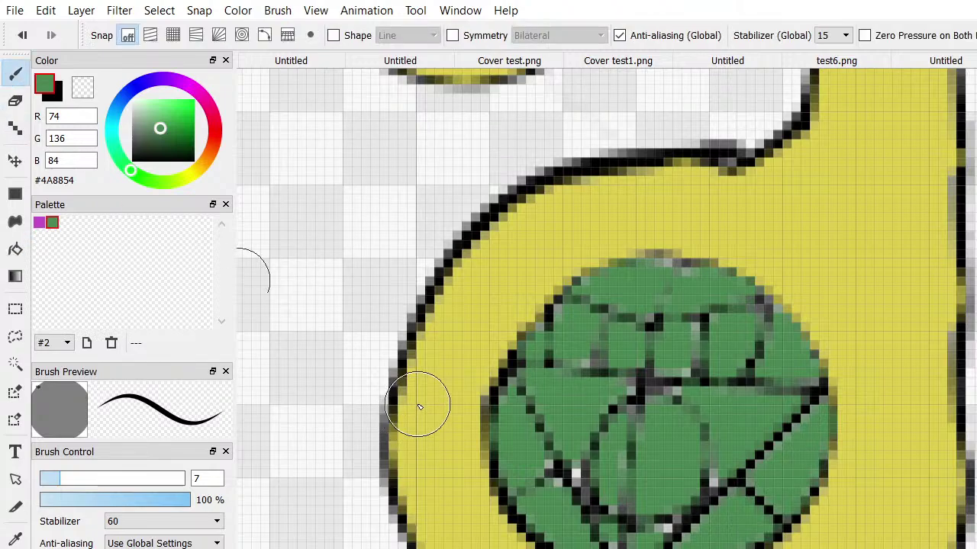
{"action": "left_click", "coordinate": [512, 371]}
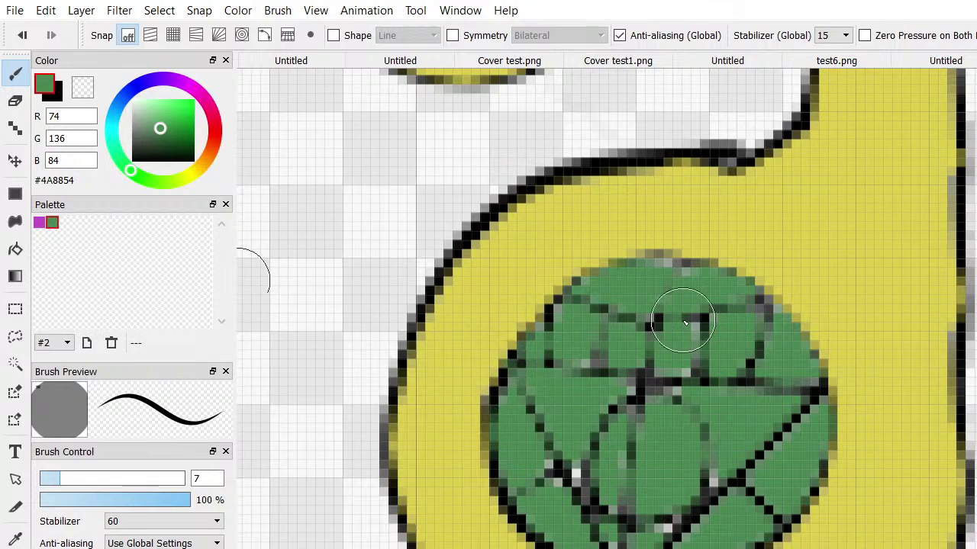
{"action": "mouse_move", "coordinate": [179, 153]}
{"action": "left_mouse_down"}
{"action": "mouse_move", "coordinate": [110, 161]}
{"action": "mouse_move", "coordinate": [97, 172]}
{"action": "left_mouse_up"}
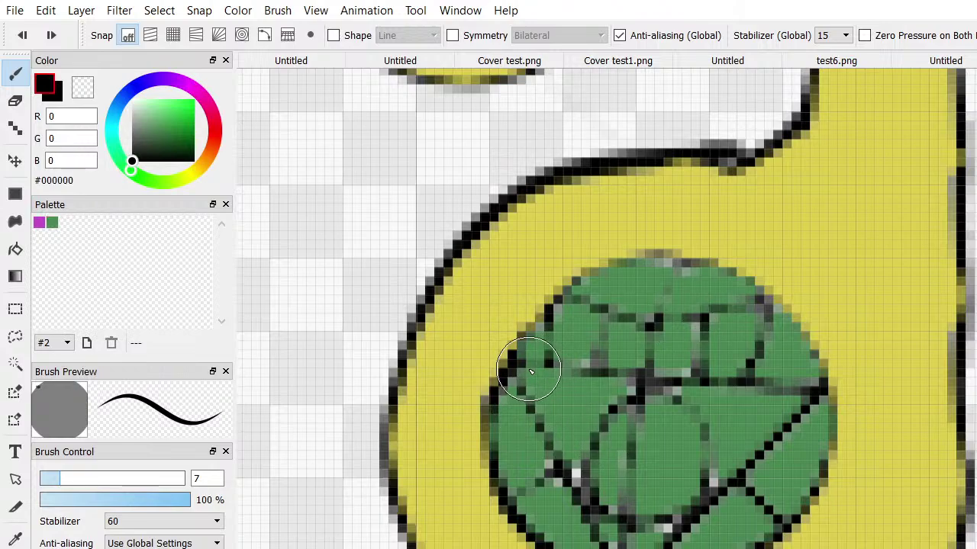
{"action": "mouse_move", "coordinate": [519, 372]}
{"action": "left_mouse_down"}
{"action": "mouse_move", "coordinate": [754, 392]}
{"action": "mouse_move", "coordinate": [823, 386]}
{"action": "mouse_move", "coordinate": [758, 433]}
{"action": "mouse_move", "coordinate": [745, 407]}
{"action": "left_mouse_up"}
{"action": "key", "text": "ctrl+z"}
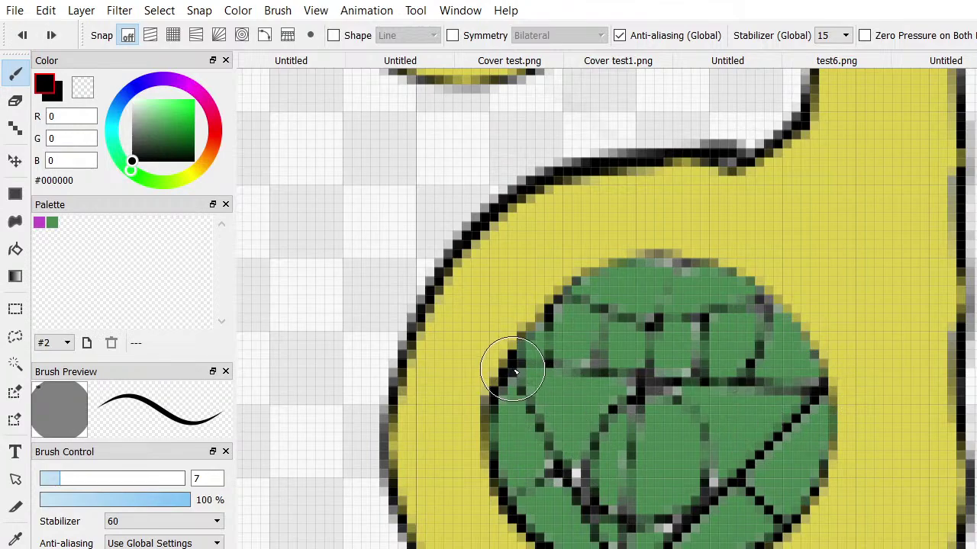
{"action": "left_click_drag", "start_coordinate": [530, 400], "coordinate": [599, 543]}
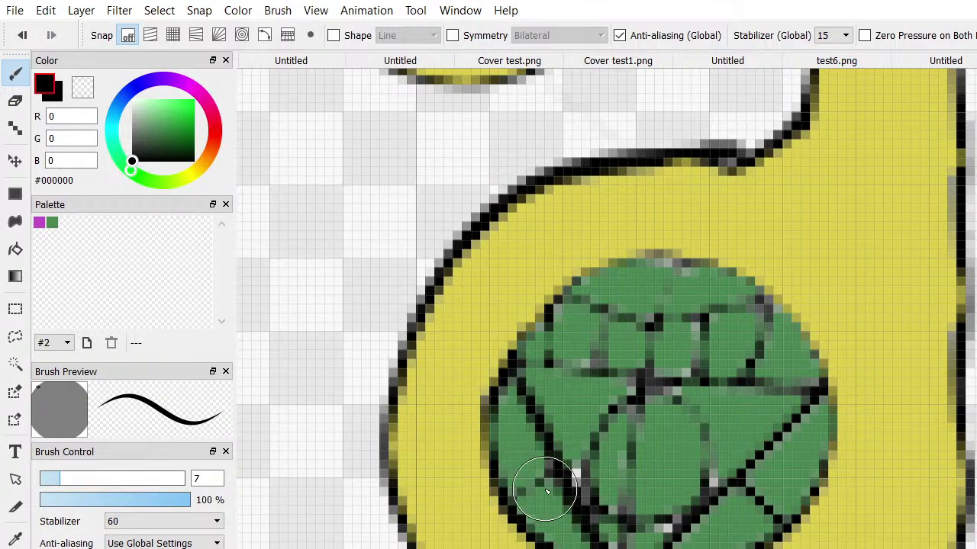
{"action": "mouse_move", "coordinate": [512, 352]}
{"action": "left_mouse_down"}
{"action": "mouse_move", "coordinate": [572, 374]}
{"action": "mouse_move", "coordinate": [826, 390]}
{"action": "mouse_move", "coordinate": [719, 462]}
{"action": "mouse_move", "coordinate": [702, 503]}
{"action": "mouse_move", "coordinate": [624, 545]}
{"action": "left_mouse_up"}
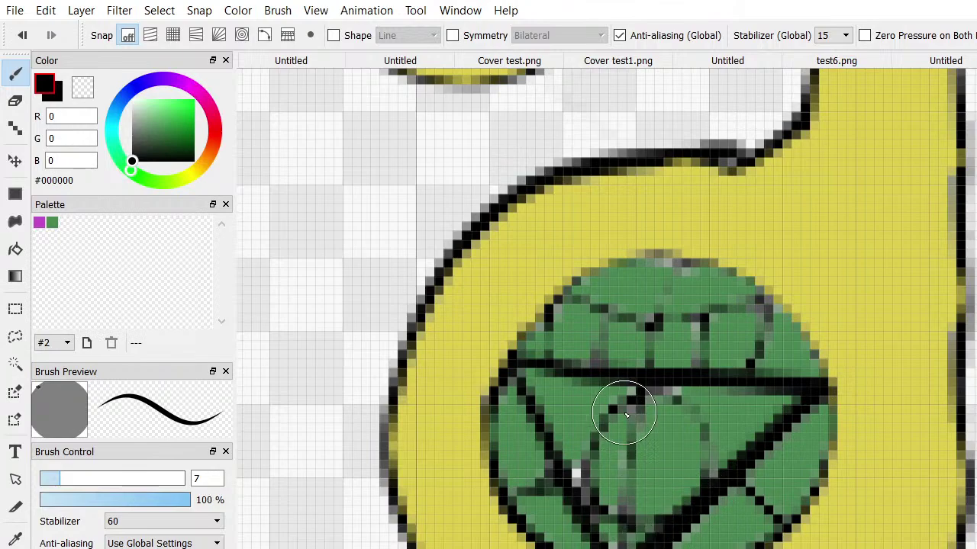
Retrace the vertical centre line, the curved lines around it and the lower-right facet line of the gem in black
{"action": "mouse_move", "coordinate": [639, 394]}
{"action": "left_mouse_down"}
{"action": "mouse_move", "coordinate": [623, 545]}
{"action": "mouse_move", "coordinate": [613, 516]}
{"action": "mouse_move", "coordinate": [634, 502]}
{"action": "mouse_move", "coordinate": [637, 522]}
{"action": "mouse_move", "coordinate": [605, 510]}
{"action": "left_mouse_up"}
{"action": "mouse_move", "coordinate": [599, 455]}
{"action": "left_mouse_down"}
{"action": "mouse_move", "coordinate": [633, 394]}
{"action": "mouse_move", "coordinate": [676, 396]}
{"action": "mouse_move", "coordinate": [693, 421]}
{"action": "mouse_move", "coordinate": [694, 459]}
{"action": "mouse_move", "coordinate": [685, 487]}
{"action": "mouse_move", "coordinate": [657, 493]}
{"action": "left_mouse_up"}
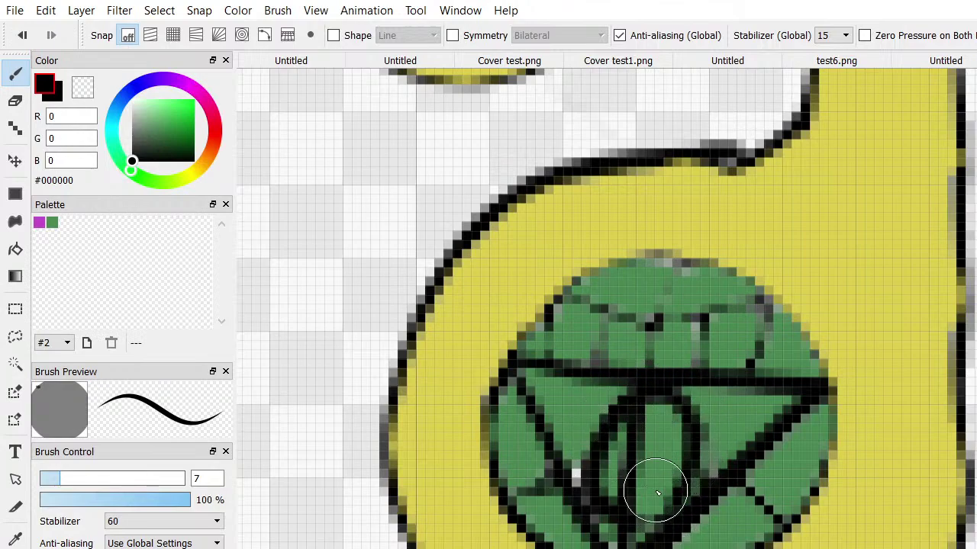
{"action": "key", "text": "ctrl+z"}
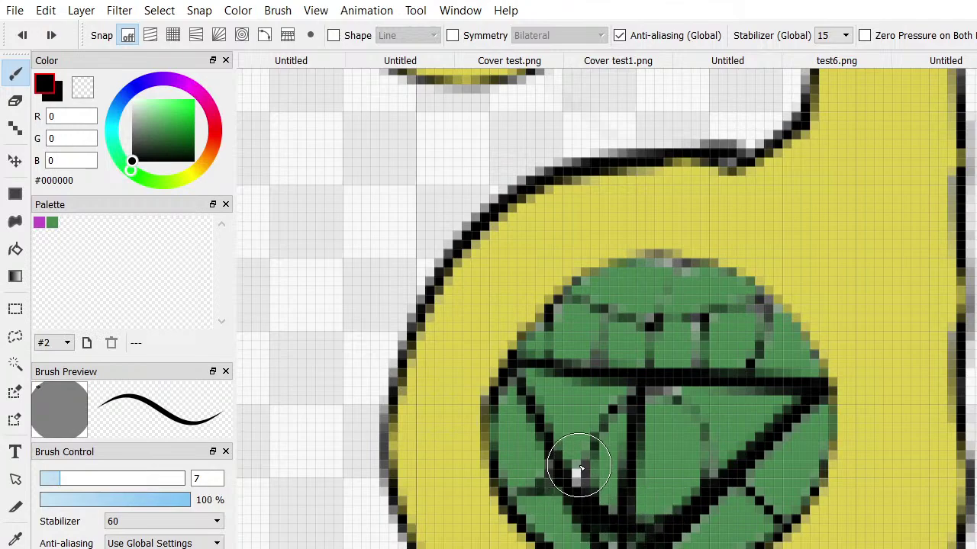
{"action": "mouse_move", "coordinate": [580, 469]}
{"action": "left_mouse_down"}
{"action": "mouse_move", "coordinate": [615, 408]}
{"action": "mouse_move", "coordinate": [641, 391]}
{"action": "mouse_move", "coordinate": [676, 402]}
{"action": "mouse_move", "coordinate": [696, 461]}
{"action": "mouse_move", "coordinate": [688, 490]}
{"action": "mouse_move", "coordinate": [675, 443]}
{"action": "mouse_move", "coordinate": [709, 474]}
{"action": "mouse_move", "coordinate": [740, 465]}
{"action": "mouse_move", "coordinate": [776, 508]}
{"action": "left_mouse_up"}
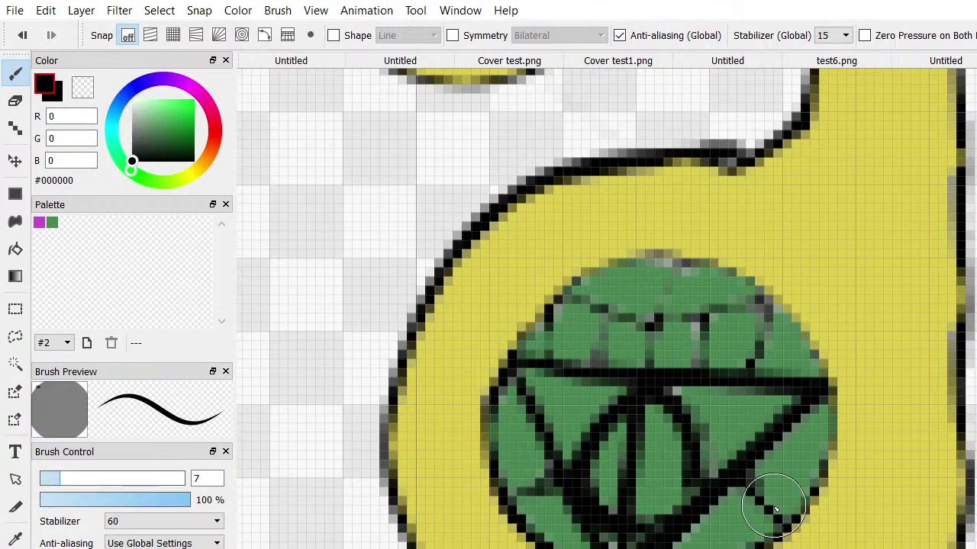
Retrace the small facets in the gem's upper part and its round outer outline in black
{"action": "mouse_move", "coordinate": [654, 344]}
{"action": "left_mouse_down"}
{"action": "mouse_move", "coordinate": [662, 326]}
{"action": "mouse_move", "coordinate": [741, 300]}
{"action": "mouse_move", "coordinate": [763, 323]}
{"action": "mouse_move", "coordinate": [744, 363]}
{"action": "left_mouse_up"}
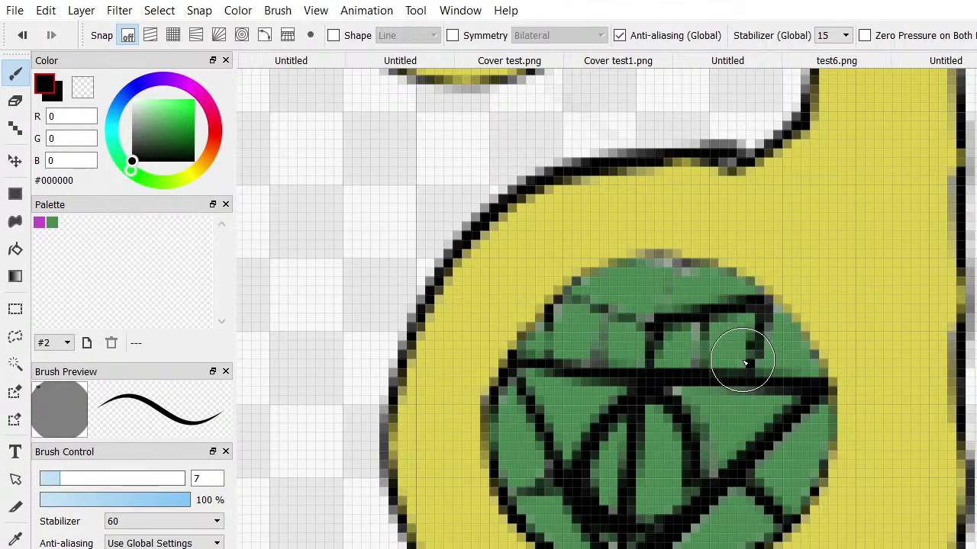
{"action": "left_click_drag", "start_coordinate": [713, 327], "coordinate": [690, 360]}
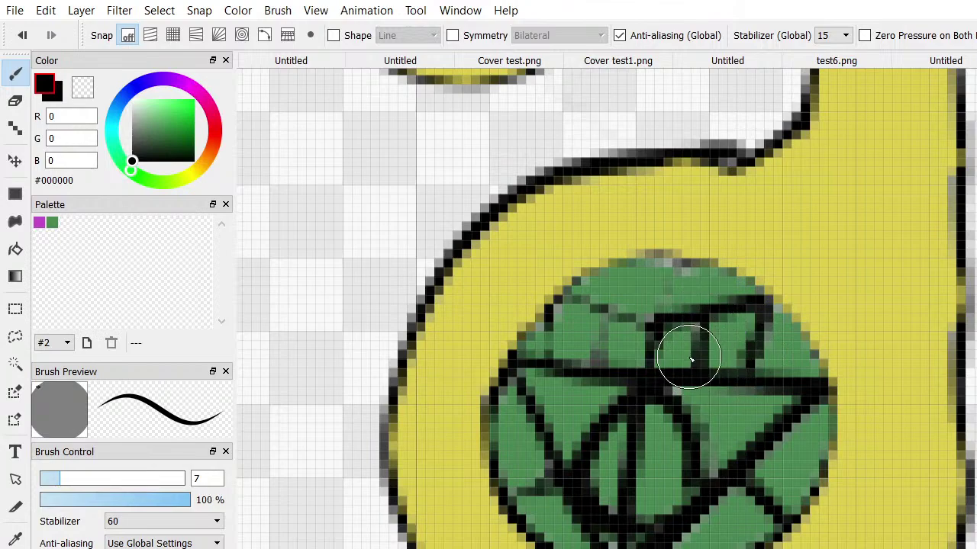
{"action": "mouse_move", "coordinate": [565, 358]}
{"action": "left_mouse_down"}
{"action": "mouse_move", "coordinate": [551, 327]}
{"action": "mouse_move", "coordinate": [560, 300]}
{"action": "mouse_move", "coordinate": [647, 323]}
{"action": "mouse_move", "coordinate": [608, 314]}
{"action": "mouse_move", "coordinate": [585, 375]}
{"action": "left_mouse_up"}
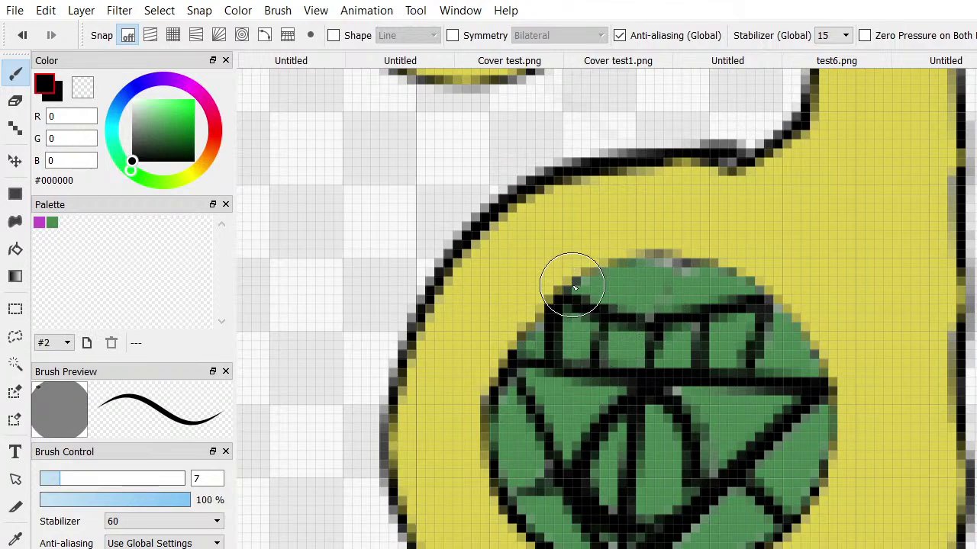
{"action": "left_click_drag", "start_coordinate": [648, 262], "coordinate": [647, 327]}
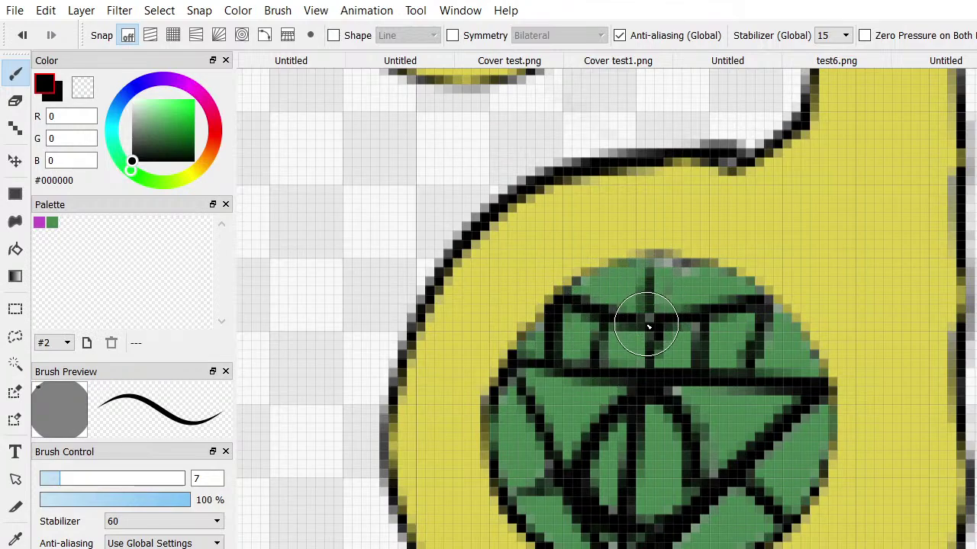
{"action": "mouse_move", "coordinate": [621, 255]}
{"action": "left_mouse_down"}
{"action": "mouse_move", "coordinate": [733, 280]}
{"action": "mouse_move", "coordinate": [825, 381]}
{"action": "left_mouse_up"}
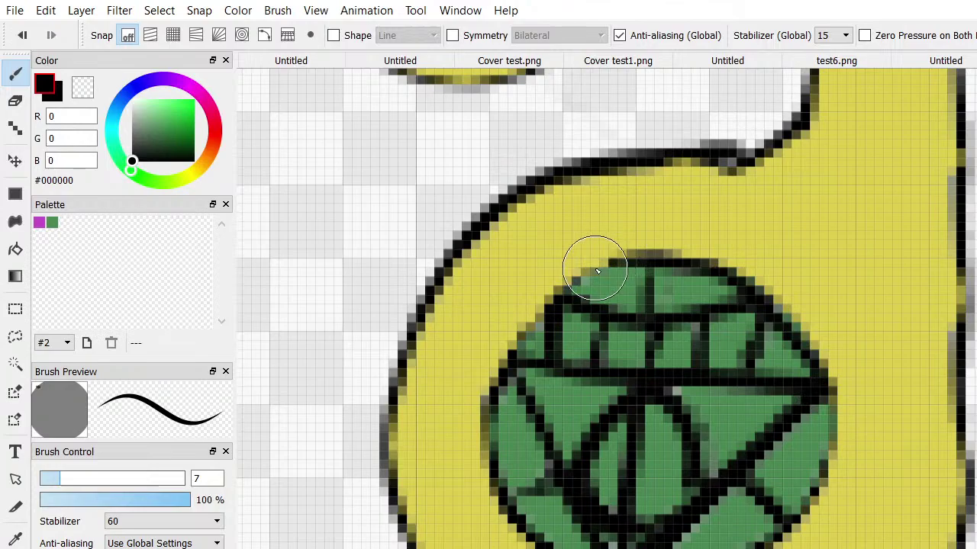
{"action": "mouse_move", "coordinate": [598, 272]}
{"action": "left_mouse_down"}
{"action": "mouse_move", "coordinate": [554, 285]}
{"action": "mouse_move", "coordinate": [503, 366]}
{"action": "mouse_move", "coordinate": [497, 464]}
{"action": "mouse_move", "coordinate": [506, 474]}
{"action": "left_mouse_up"}
Examine the complete Mid-Land's lettering on the canvas at different magnifications
{"action": "scroll", "coordinate": [504, 473], "scroll_direction": "down", "scroll_amount": 2}
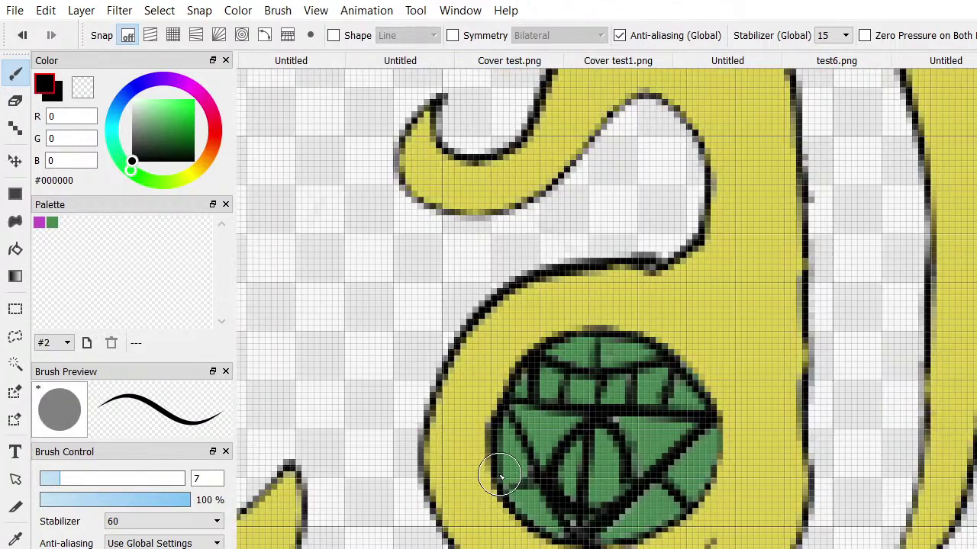
{"action": "scroll", "coordinate": [654, 377], "scroll_direction": "down", "scroll_amount": 4}
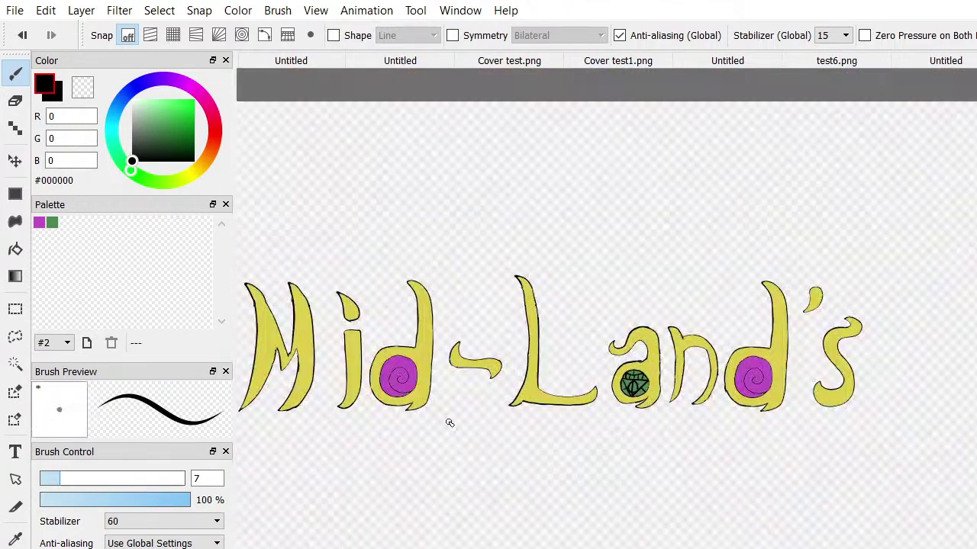
{"action": "scroll", "coordinate": [410, 409], "scroll_direction": "down", "scroll_amount": 1}
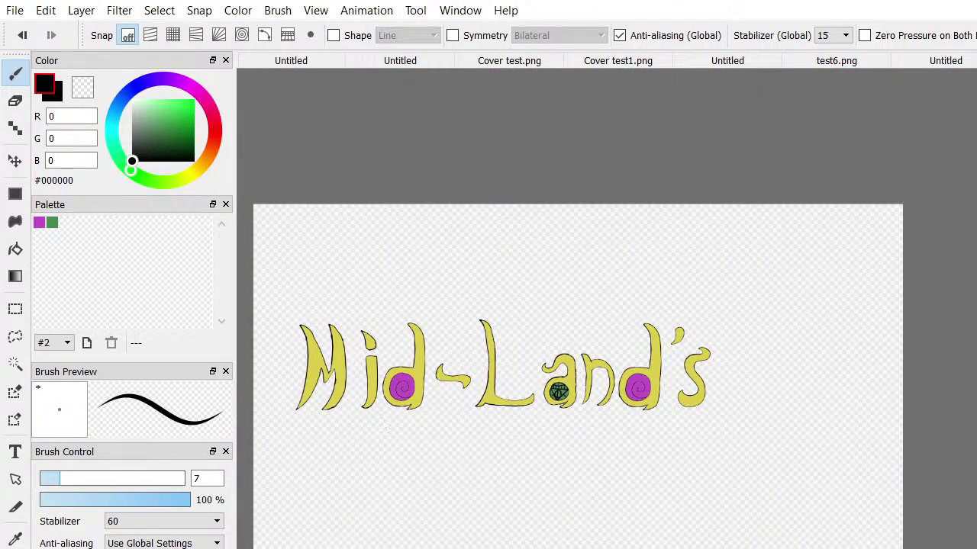
{"action": "scroll", "coordinate": [670, 544], "scroll_direction": "left", "scroll_amount": 3}
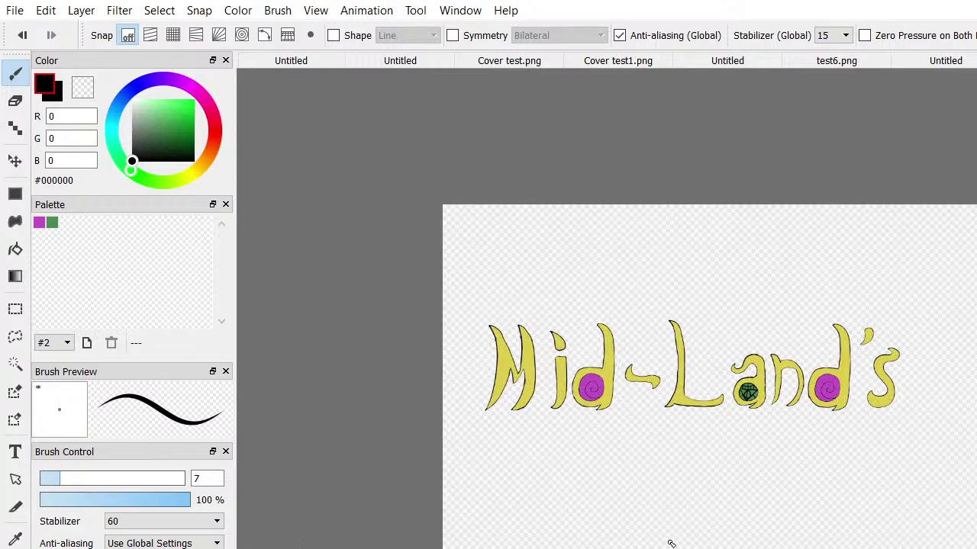
{"action": "scroll", "coordinate": [670, 544], "scroll_direction": "down", "scroll_amount": 1}
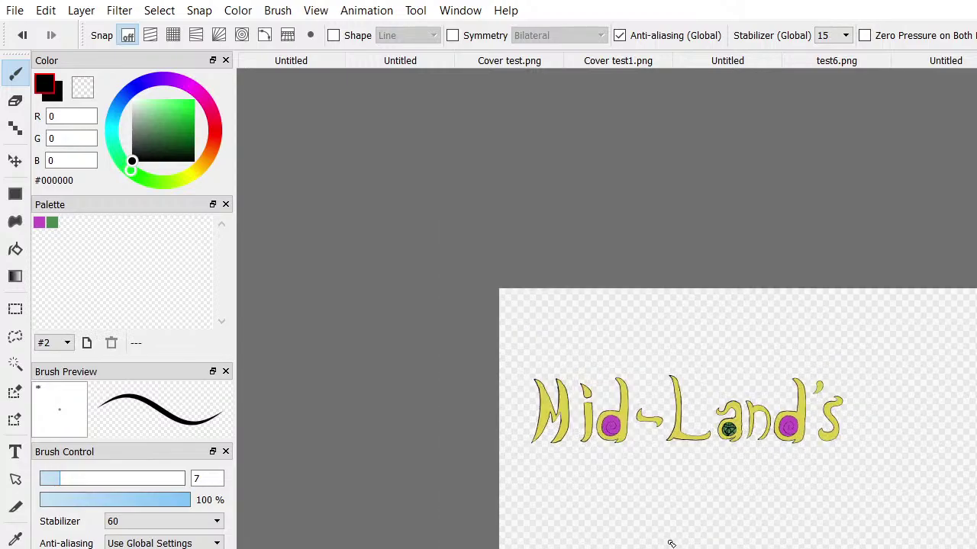
{"action": "scroll", "coordinate": [728, 501], "scroll_direction": "down", "scroll_amount": 1}
{"action": "scroll", "coordinate": [711, 510], "scroll_direction": "up", "scroll_amount": 3}
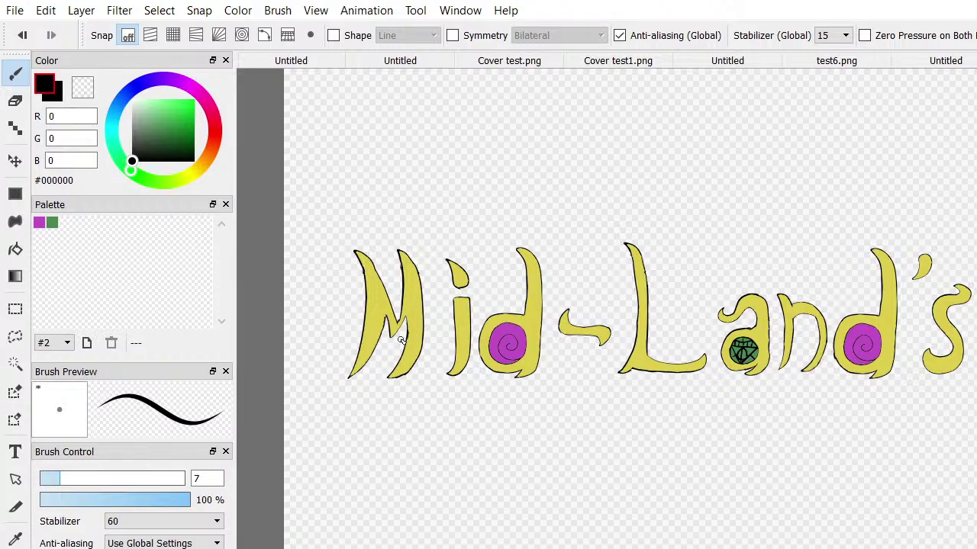
{"action": "scroll", "coordinate": [321, 279], "scroll_direction": "down", "scroll_amount": 2}
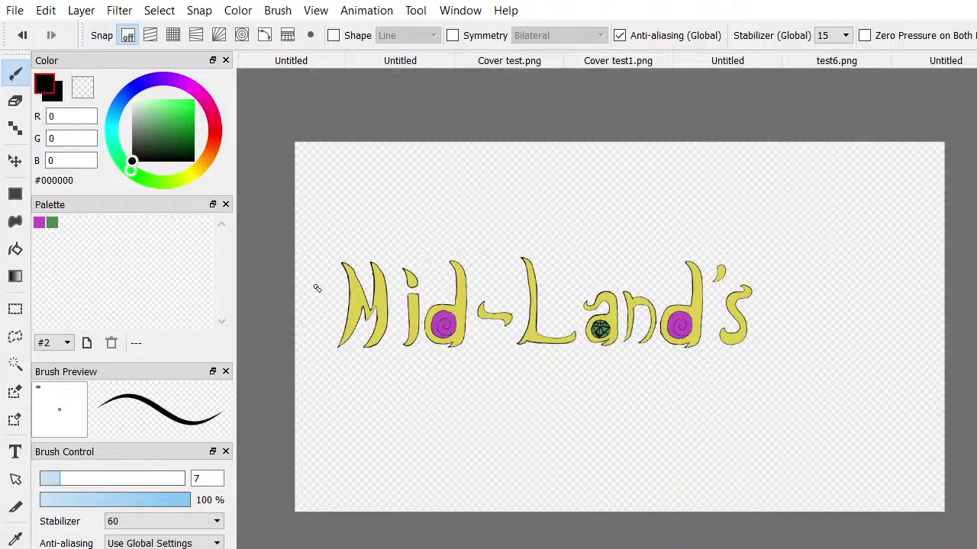
Set the brush size to 20 and paint the lower part of the M's left leg black with a jagged upper edge
{"action": "scroll", "coordinate": [320, 280], "scroll_direction": "up", "scroll_amount": 5}
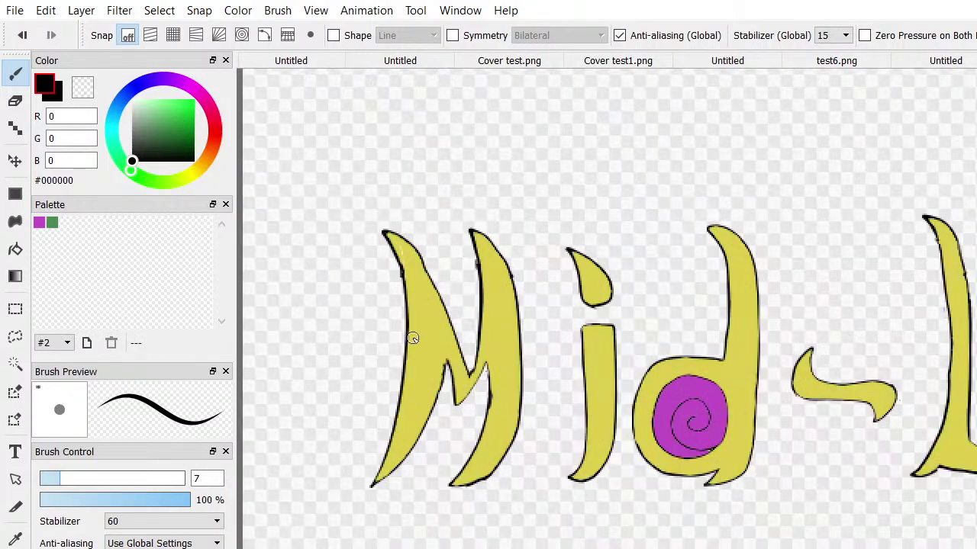
{"action": "scroll", "coordinate": [412, 338], "scroll_direction": "up", "scroll_amount": 1}
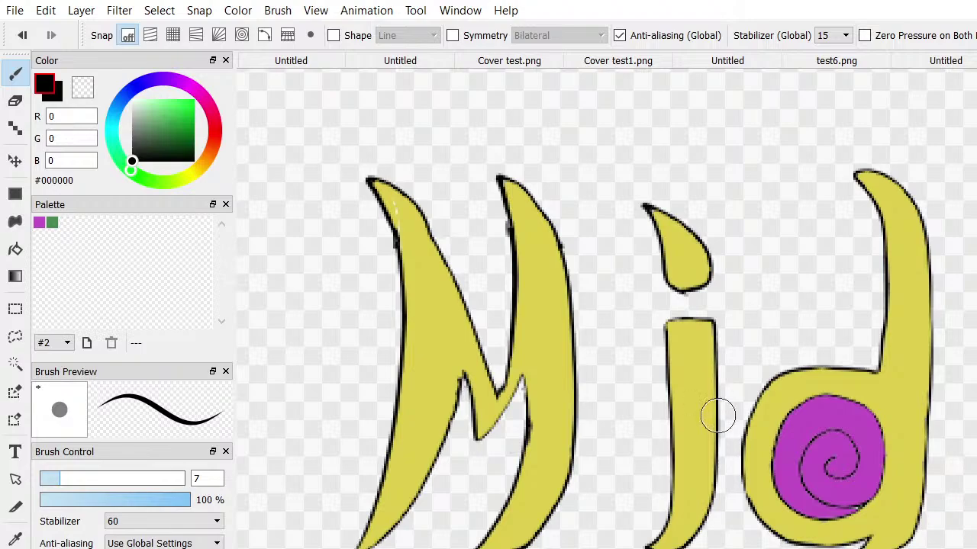
{"action": "key", "text": "bracketright"}
{"action": "key", "text": "bracketright"}
{"action": "key", "text": "bracketright"}
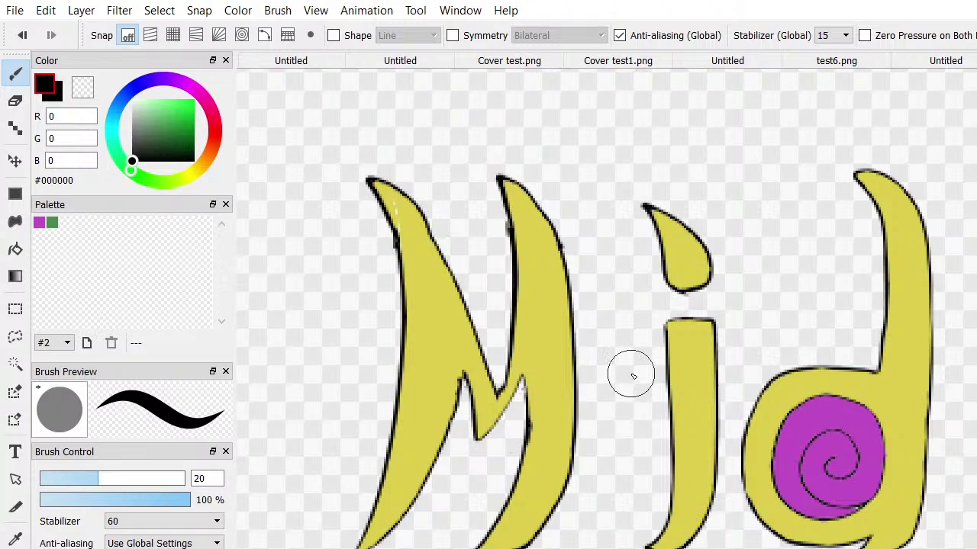
{"action": "left_click_drag", "start_coordinate": [428, 372], "coordinate": [389, 465]}
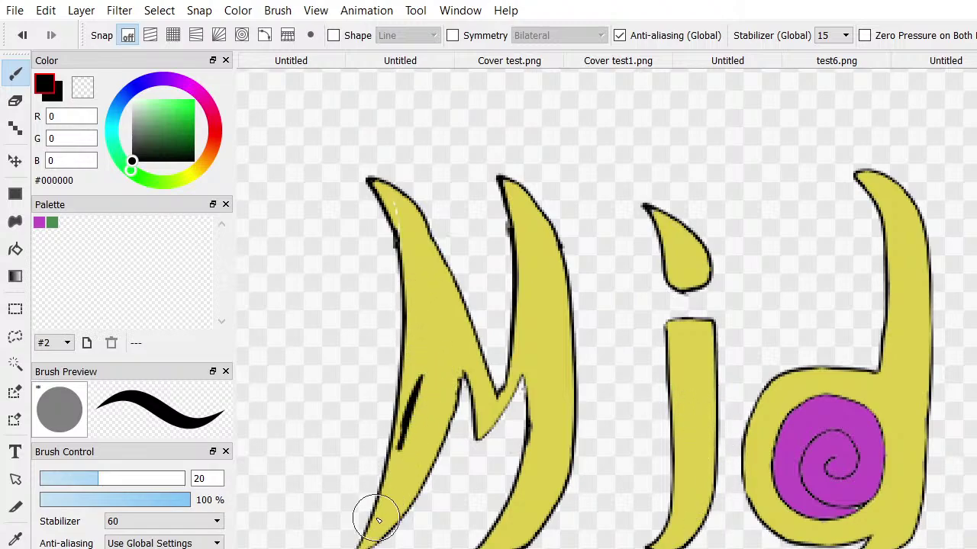
{"action": "mouse_move", "coordinate": [378, 520]}
{"action": "left_mouse_down"}
{"action": "mouse_move", "coordinate": [354, 545]}
{"action": "mouse_move", "coordinate": [394, 517]}
{"action": "mouse_move", "coordinate": [382, 533]}
{"action": "mouse_move", "coordinate": [370, 541]}
{"action": "mouse_move", "coordinate": [409, 487]}
{"action": "mouse_move", "coordinate": [386, 533]}
{"action": "mouse_move", "coordinate": [420, 477]}
{"action": "mouse_move", "coordinate": [382, 525]}
{"action": "mouse_move", "coordinate": [406, 440]}
{"action": "mouse_move", "coordinate": [380, 521]}
{"action": "mouse_move", "coordinate": [402, 414]}
{"action": "mouse_move", "coordinate": [382, 511]}
{"action": "mouse_move", "coordinate": [431, 432]}
{"action": "mouse_move", "coordinate": [412, 494]}
{"action": "mouse_move", "coordinate": [383, 517]}
{"action": "mouse_move", "coordinate": [406, 438]}
{"action": "left_mouse_up"}
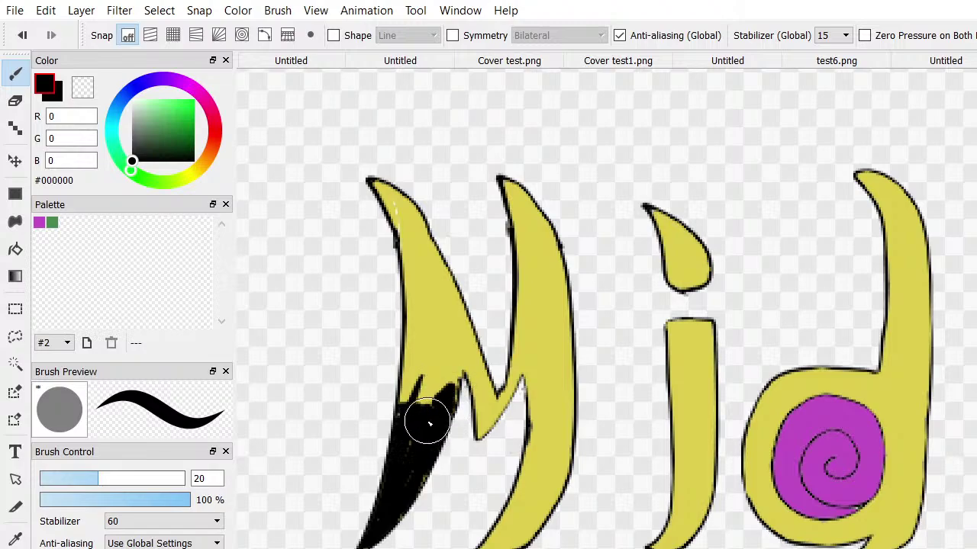
{"action": "left_click_drag", "start_coordinate": [411, 387], "coordinate": [403, 416]}
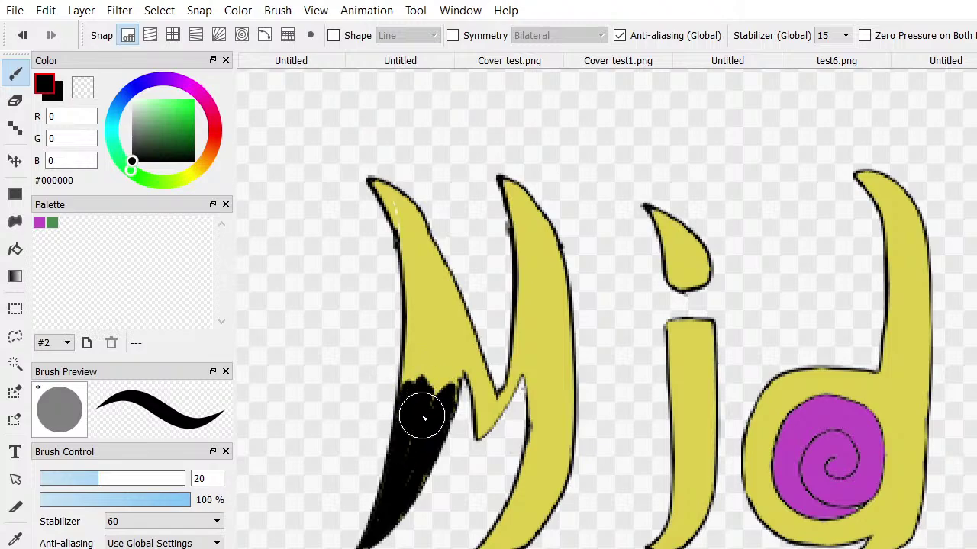
{"action": "left_click_drag", "start_coordinate": [412, 431], "coordinate": [401, 409]}
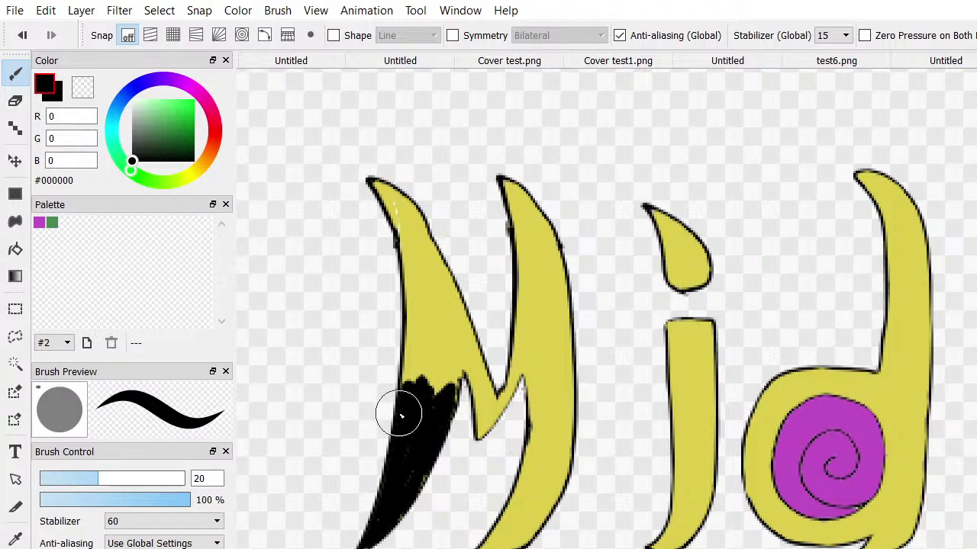
Paint the M's middle point, the lower part of its right leg and the lower stem of the i black
{"action": "mouse_move", "coordinate": [474, 397]}
{"action": "left_mouse_down"}
{"action": "mouse_move", "coordinate": [477, 435]}
{"action": "mouse_move", "coordinate": [504, 391]}
{"action": "mouse_move", "coordinate": [486, 410]}
{"action": "mouse_move", "coordinate": [488, 397]}
{"action": "mouse_move", "coordinate": [479, 420]}
{"action": "mouse_move", "coordinate": [516, 380]}
{"action": "mouse_move", "coordinate": [510, 396]}
{"action": "mouse_move", "coordinate": [528, 384]}
{"action": "mouse_move", "coordinate": [529, 398]}
{"action": "mouse_move", "coordinate": [544, 392]}
{"action": "mouse_move", "coordinate": [546, 404]}
{"action": "mouse_move", "coordinate": [563, 385]}
{"action": "mouse_move", "coordinate": [568, 402]}
{"action": "mouse_move", "coordinate": [574, 389]}
{"action": "mouse_move", "coordinate": [546, 483]}
{"action": "mouse_move", "coordinate": [497, 537]}
{"action": "left_mouse_up"}
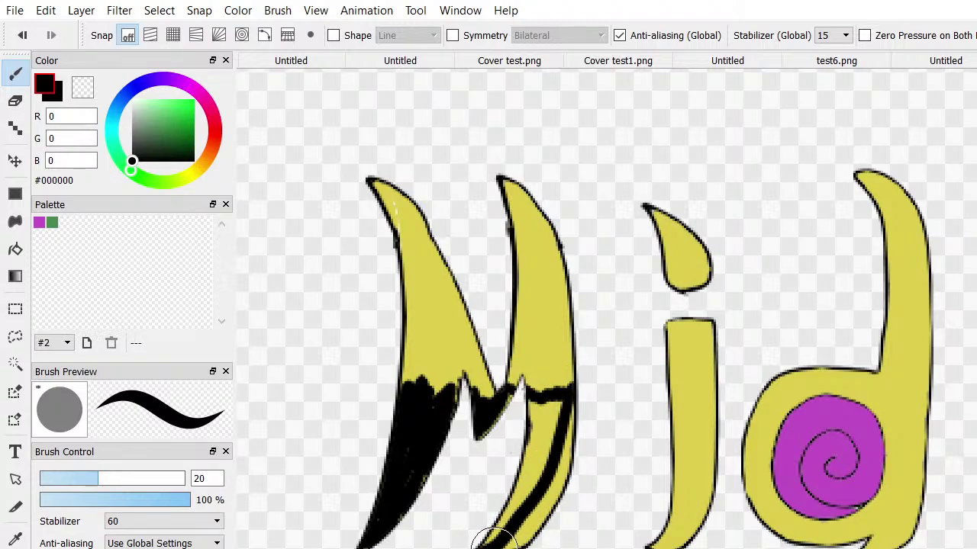
{"action": "mouse_move", "coordinate": [523, 536]}
{"action": "left_mouse_down"}
{"action": "mouse_move", "coordinate": [556, 480]}
{"action": "mouse_move", "coordinate": [570, 409]}
{"action": "mouse_move", "coordinate": [570, 456]}
{"action": "mouse_move", "coordinate": [517, 534]}
{"action": "mouse_move", "coordinate": [499, 519]}
{"action": "mouse_move", "coordinate": [534, 448]}
{"action": "mouse_move", "coordinate": [529, 399]}
{"action": "mouse_move", "coordinate": [530, 427]}
{"action": "mouse_move", "coordinate": [508, 392]}
{"action": "mouse_move", "coordinate": [499, 399]}
{"action": "mouse_move", "coordinate": [504, 408]}
{"action": "mouse_move", "coordinate": [532, 402]}
{"action": "mouse_move", "coordinate": [531, 475]}
{"action": "mouse_move", "coordinate": [514, 514]}
{"action": "mouse_move", "coordinate": [549, 475]}
{"action": "mouse_move", "coordinate": [556, 410]}
{"action": "mouse_move", "coordinate": [538, 450]}
{"action": "mouse_move", "coordinate": [541, 466]}
{"action": "mouse_move", "coordinate": [552, 404]}
{"action": "mouse_move", "coordinate": [560, 407]}
{"action": "mouse_move", "coordinate": [554, 440]}
{"action": "left_mouse_up"}
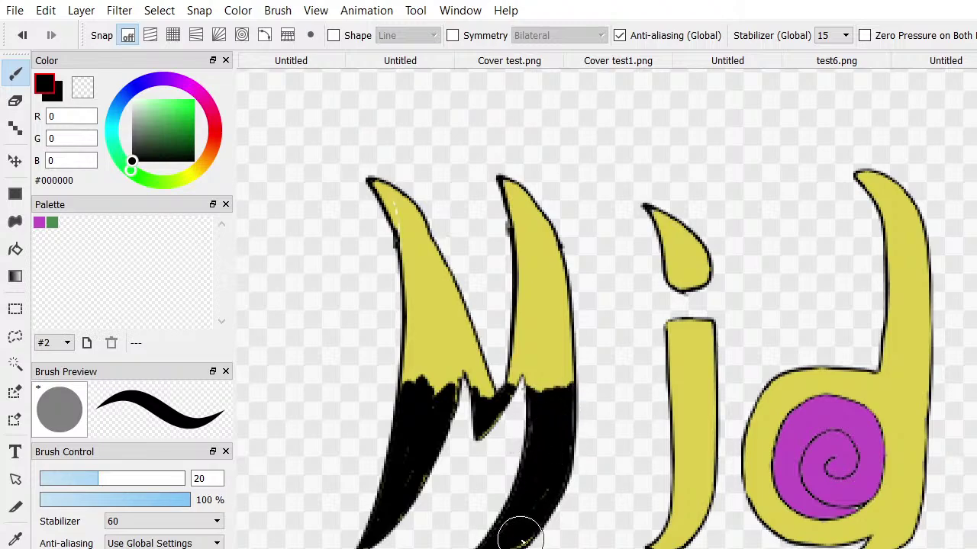
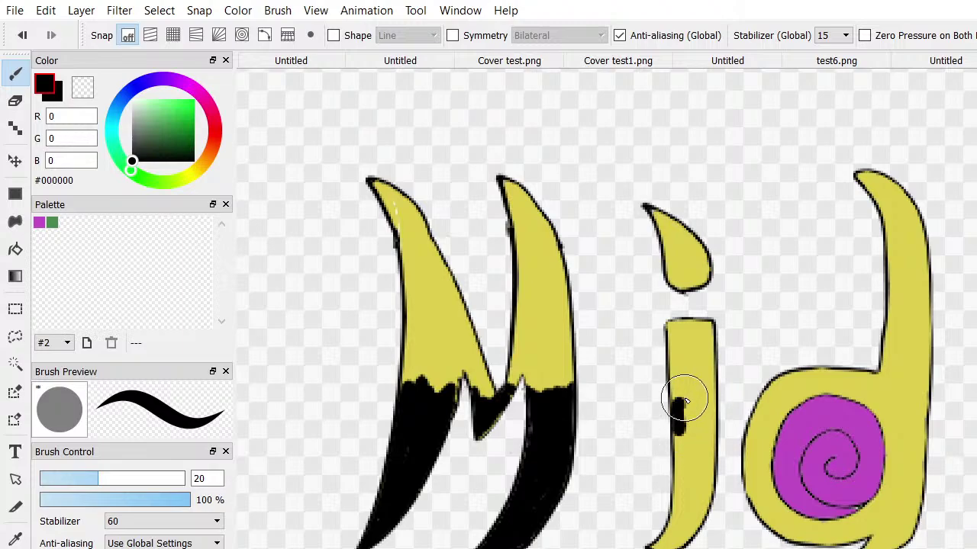
{"action": "mouse_move", "coordinate": [683, 401]}
{"action": "left_mouse_down"}
{"action": "mouse_move", "coordinate": [684, 441]}
{"action": "mouse_move", "coordinate": [698, 398]}
{"action": "mouse_move", "coordinate": [691, 504]}
{"action": "mouse_move", "coordinate": [678, 531]}
{"action": "mouse_move", "coordinate": [650, 544]}
{"action": "mouse_move", "coordinate": [683, 536]}
{"action": "mouse_move", "coordinate": [706, 507]}
{"action": "mouse_move", "coordinate": [676, 544]}
{"action": "mouse_move", "coordinate": [680, 507]}
{"action": "mouse_move", "coordinate": [669, 531]}
{"action": "mouse_move", "coordinate": [686, 471]}
{"action": "mouse_move", "coordinate": [681, 432]}
{"action": "mouse_move", "coordinate": [674, 508]}
{"action": "mouse_move", "coordinate": [693, 435]}
{"action": "mouse_move", "coordinate": [701, 508]}
{"action": "mouse_move", "coordinate": [712, 429]}
{"action": "left_mouse_up"}
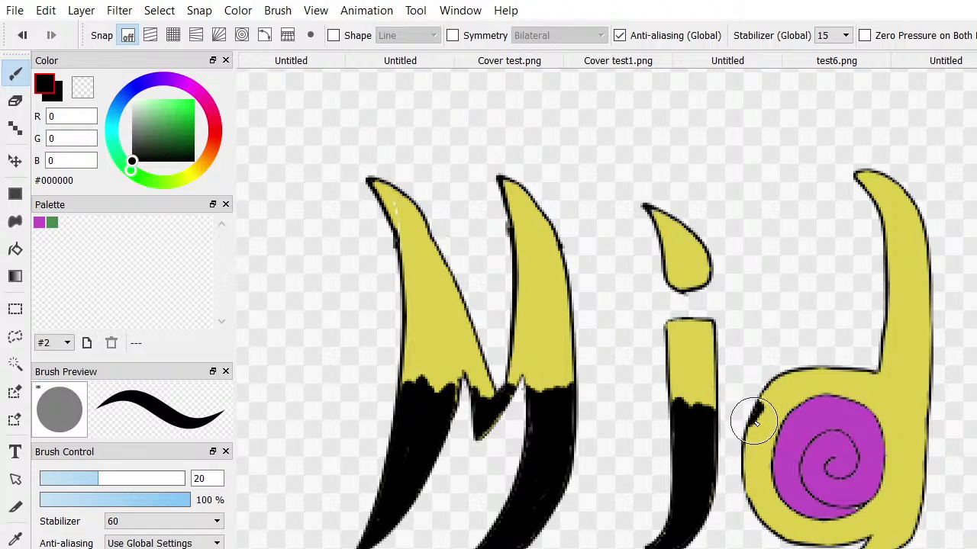
{"action": "mouse_move", "coordinate": [759, 413]}
{"action": "left_mouse_down"}
{"action": "mouse_move", "coordinate": [769, 425]}
{"action": "mouse_move", "coordinate": [772, 412]}
{"action": "mouse_move", "coordinate": [750, 441]}
{"action": "mouse_move", "coordinate": [761, 502]}
{"action": "mouse_move", "coordinate": [743, 484]}
{"action": "mouse_move", "coordinate": [756, 514]}
{"action": "mouse_move", "coordinate": [788, 538]}
{"action": "mouse_move", "coordinate": [855, 539]}
{"action": "mouse_move", "coordinate": [879, 525]}
{"action": "left_mouse_up"}
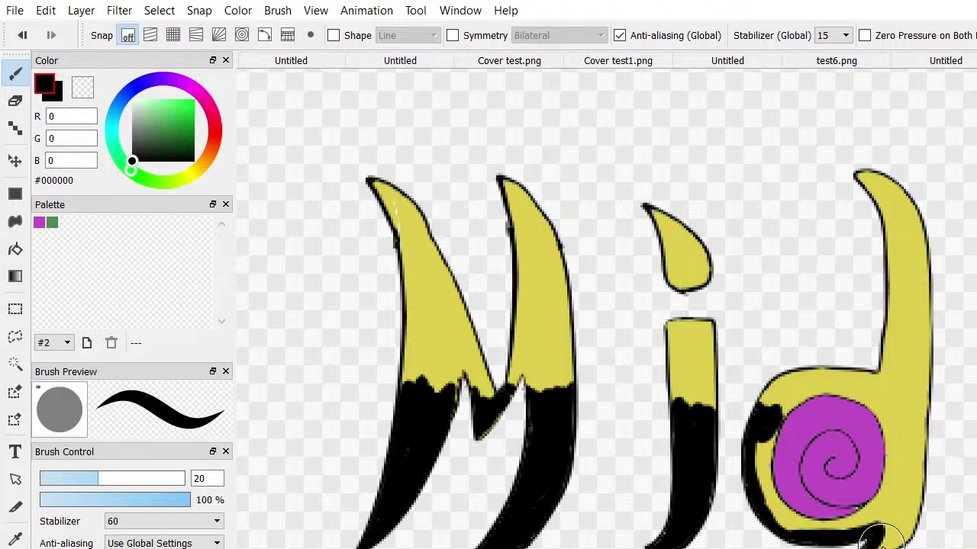
{"action": "mouse_move", "coordinate": [904, 539]}
{"action": "left_mouse_down"}
{"action": "mouse_move", "coordinate": [919, 428]}
{"action": "mouse_move", "coordinate": [923, 457]}
{"action": "mouse_move", "coordinate": [914, 433]}
{"action": "mouse_move", "coordinate": [907, 443]}
{"action": "mouse_move", "coordinate": [893, 433]}
{"action": "mouse_move", "coordinate": [890, 485]}
{"action": "mouse_move", "coordinate": [873, 517]}
{"action": "mouse_move", "coordinate": [890, 533]}
{"action": "mouse_move", "coordinate": [907, 502]}
{"action": "mouse_move", "coordinate": [901, 437]}
{"action": "mouse_move", "coordinate": [884, 521]}
{"action": "mouse_move", "coordinate": [901, 515]}
{"action": "mouse_move", "coordinate": [905, 526]}
{"action": "mouse_move", "coordinate": [913, 505]}
{"action": "mouse_move", "coordinate": [904, 461]}
{"action": "mouse_move", "coordinate": [886, 455]}
{"action": "mouse_move", "coordinate": [889, 478]}
{"action": "left_mouse_up"}
{"action": "key", "text": "ctrl+z"}
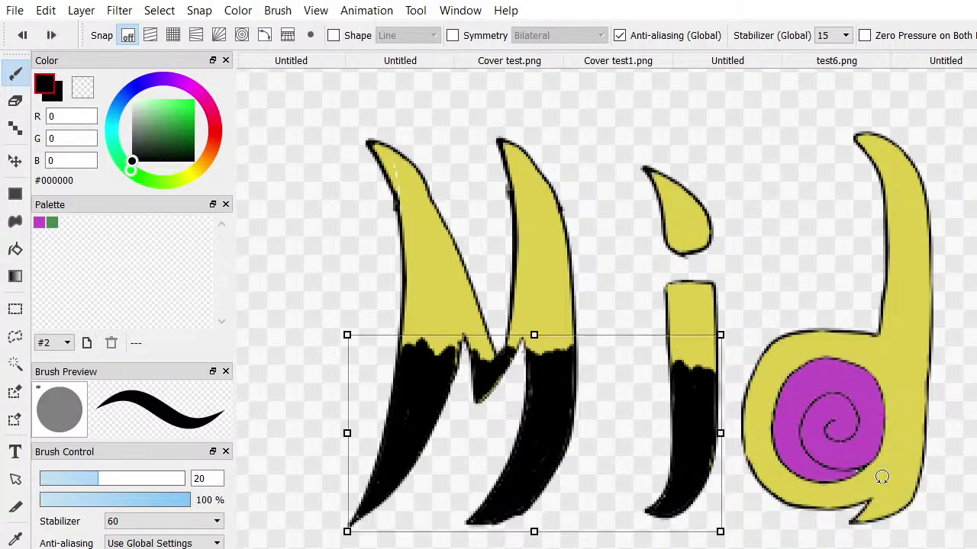
Paint the lower stem and bowl of the first d black around the purple spiral
{"action": "key", "text": "ctrl+y"}
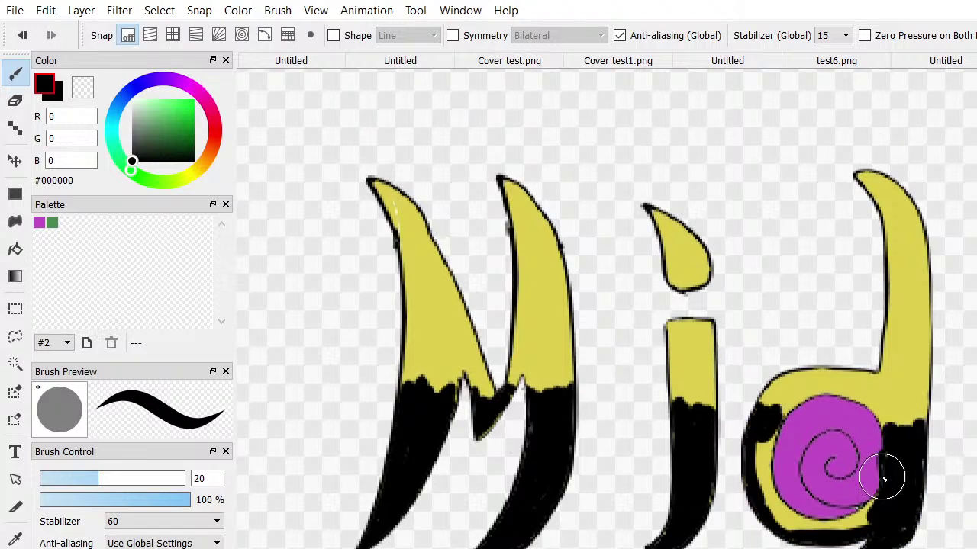
{"action": "left_click_drag", "start_coordinate": [883, 478], "coordinate": [920, 470]}
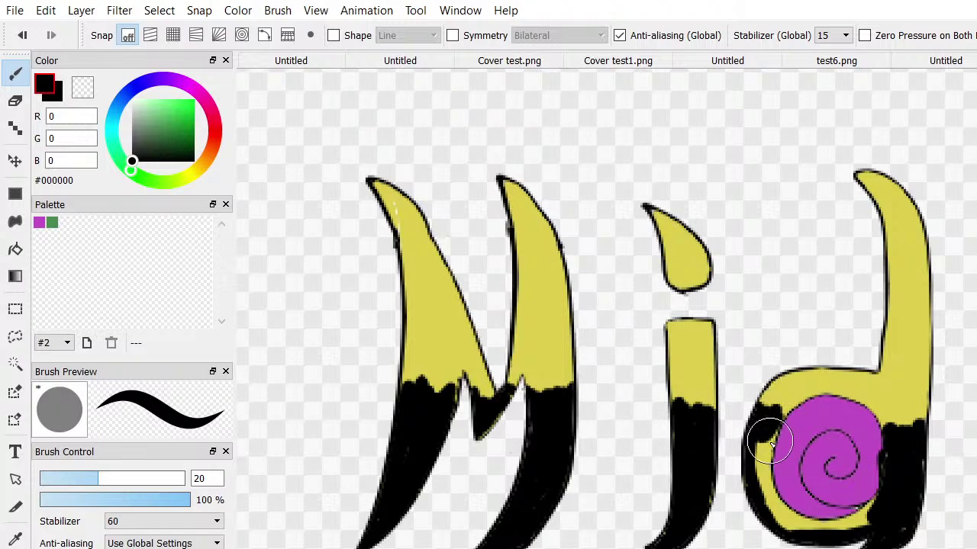
{"action": "mouse_move", "coordinate": [764, 453]}
{"action": "left_mouse_down"}
{"action": "mouse_move", "coordinate": [767, 504]}
{"action": "mouse_move", "coordinate": [791, 527]}
{"action": "mouse_move", "coordinate": [862, 520]}
{"action": "mouse_move", "coordinate": [886, 493]}
{"action": "mouse_move", "coordinate": [834, 526]}
{"action": "mouse_move", "coordinate": [790, 517]}
{"action": "mouse_move", "coordinate": [769, 503]}
{"action": "mouse_move", "coordinate": [760, 455]}
{"action": "mouse_move", "coordinate": [769, 492]}
{"action": "mouse_move", "coordinate": [780, 505]}
{"action": "mouse_move", "coordinate": [763, 475]}
{"action": "mouse_move", "coordinate": [766, 452]}
{"action": "mouse_move", "coordinate": [769, 483]}
{"action": "mouse_move", "coordinate": [789, 514]}
{"action": "mouse_move", "coordinate": [837, 529]}
{"action": "mouse_move", "coordinate": [817, 517]}
{"action": "mouse_move", "coordinate": [881, 521]}
{"action": "left_mouse_up"}
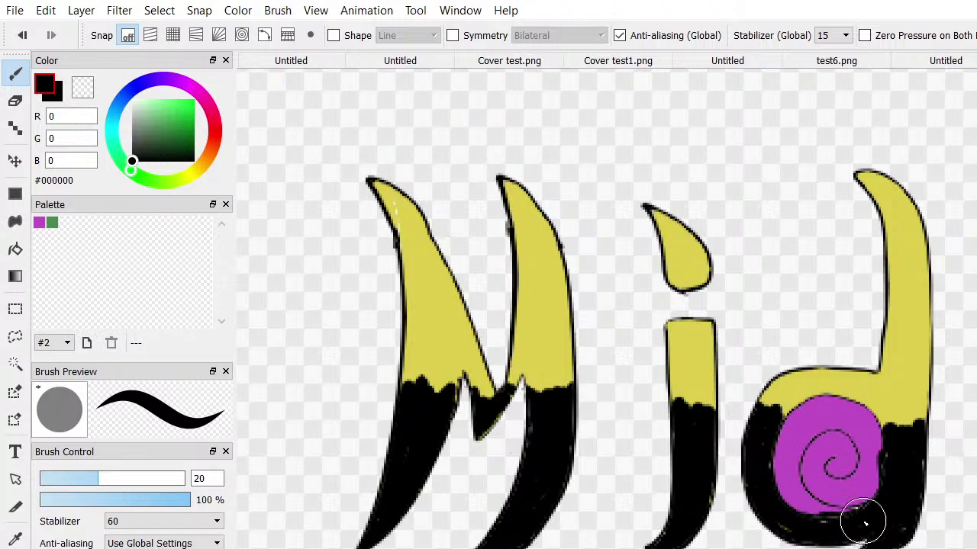
{"action": "key", "text": "ctrl+z"}
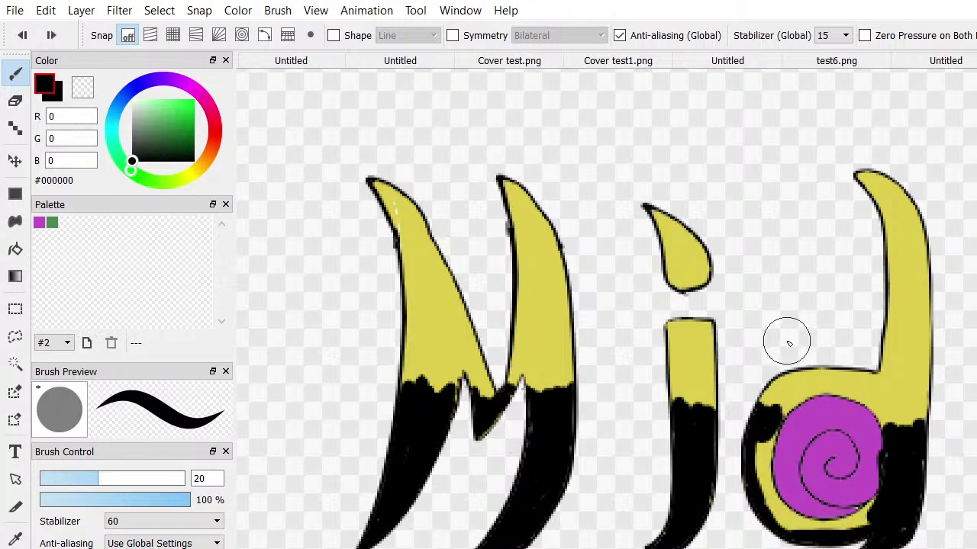
{"action": "mouse_move", "coordinate": [875, 520]}
{"action": "left_mouse_down"}
{"action": "mouse_move", "coordinate": [844, 529]}
{"action": "mouse_move", "coordinate": [878, 499]}
{"action": "mouse_move", "coordinate": [862, 523]}
{"action": "mouse_move", "coordinate": [907, 524]}
{"action": "mouse_move", "coordinate": [889, 534]}
{"action": "mouse_move", "coordinate": [868, 519]}
{"action": "mouse_move", "coordinate": [778, 515]}
{"action": "mouse_move", "coordinate": [754, 467]}
{"action": "mouse_move", "coordinate": [764, 427]}
{"action": "mouse_move", "coordinate": [767, 449]}
{"action": "mouse_move", "coordinate": [773, 434]}
{"action": "mouse_move", "coordinate": [764, 453]}
{"action": "mouse_move", "coordinate": [771, 491]}
{"action": "mouse_move", "coordinate": [788, 512]}
{"action": "mouse_move", "coordinate": [762, 475]}
{"action": "mouse_move", "coordinate": [776, 428]}
{"action": "mouse_move", "coordinate": [774, 503]}
{"action": "mouse_move", "coordinate": [806, 530]}
{"action": "mouse_move", "coordinate": [776, 521]}
{"action": "mouse_move", "coordinate": [856, 522]}
{"action": "left_mouse_up"}
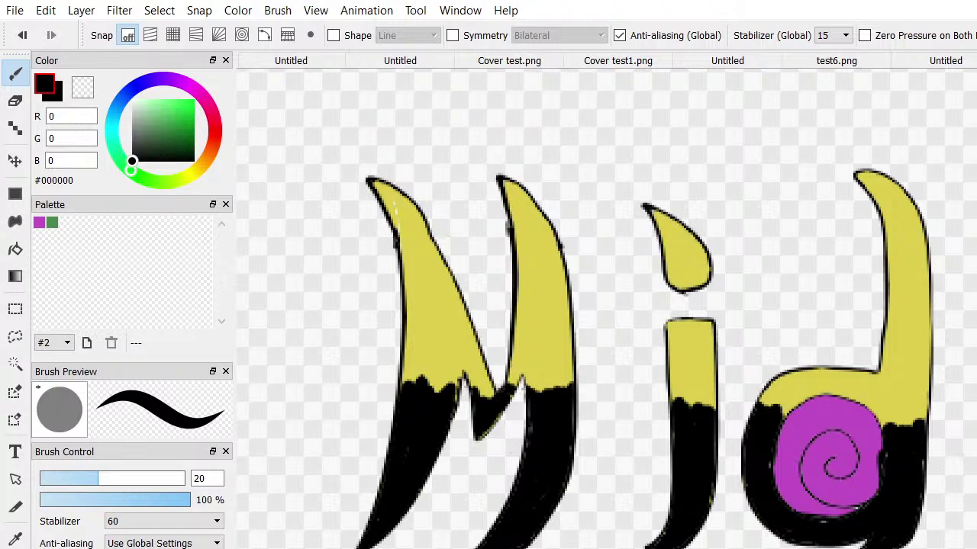
Paint the lower stem and the whole foot of the L black with a jagged upper edge
{"action": "scroll", "coordinate": [607, 305], "scroll_direction": "right", "scroll_amount": 15}
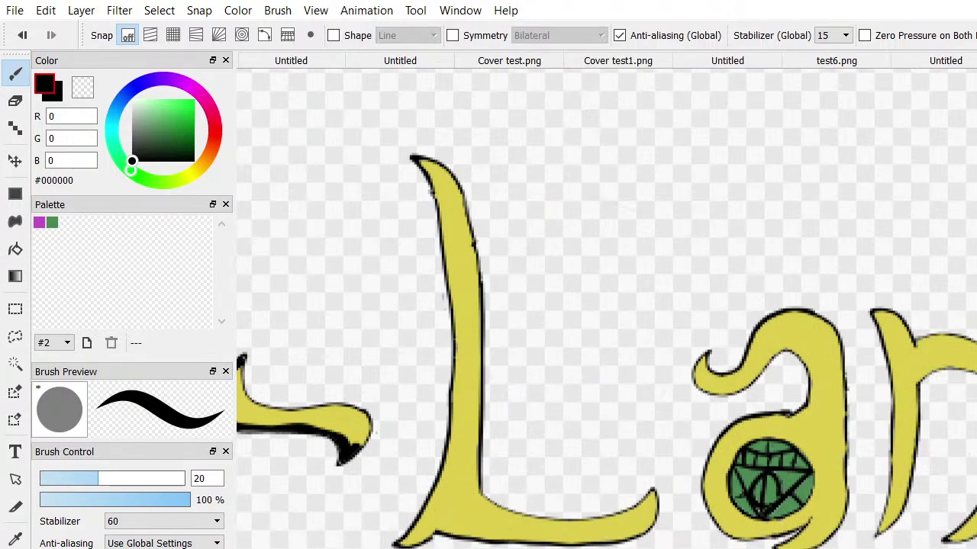
{"action": "scroll", "coordinate": [607, 305], "scroll_direction": "left", "scroll_amount": 7}
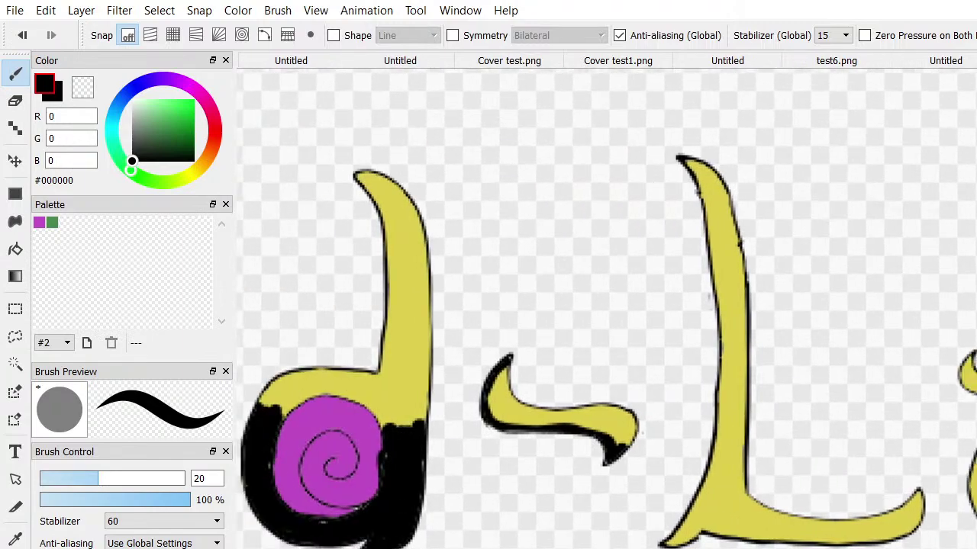
{"action": "mouse_move", "coordinate": [708, 302]}
{"action": "left_mouse_down"}
{"action": "mouse_move", "coordinate": [718, 428]}
{"action": "mouse_move", "coordinate": [722, 412]}
{"action": "mouse_move", "coordinate": [725, 433]}
{"action": "mouse_move", "coordinate": [730, 409]}
{"action": "mouse_move", "coordinate": [731, 428]}
{"action": "mouse_move", "coordinate": [737, 409]}
{"action": "mouse_move", "coordinate": [738, 431]}
{"action": "mouse_move", "coordinate": [723, 418]}
{"action": "mouse_move", "coordinate": [712, 485]}
{"action": "mouse_move", "coordinate": [685, 533]}
{"action": "mouse_move", "coordinate": [666, 541]}
{"action": "mouse_move", "coordinate": [704, 527]}
{"action": "mouse_move", "coordinate": [726, 423]}
{"action": "mouse_move", "coordinate": [702, 529]}
{"action": "mouse_move", "coordinate": [805, 536]}
{"action": "mouse_move", "coordinate": [716, 525]}
{"action": "mouse_move", "coordinate": [733, 430]}
{"action": "mouse_move", "coordinate": [737, 481]}
{"action": "mouse_move", "coordinate": [737, 443]}
{"action": "mouse_move", "coordinate": [743, 475]}
{"action": "mouse_move", "coordinate": [744, 433]}
{"action": "mouse_move", "coordinate": [725, 514]}
{"action": "mouse_move", "coordinate": [785, 516]}
{"action": "mouse_move", "coordinate": [748, 501]}
{"action": "mouse_move", "coordinate": [756, 514]}
{"action": "mouse_move", "coordinate": [737, 517]}
{"action": "mouse_move", "coordinate": [837, 534]}
{"action": "mouse_move", "coordinate": [921, 519]}
{"action": "mouse_move", "coordinate": [918, 496]}
{"action": "mouse_move", "coordinate": [885, 519]}
{"action": "mouse_move", "coordinate": [807, 521]}
{"action": "left_mouse_up"}
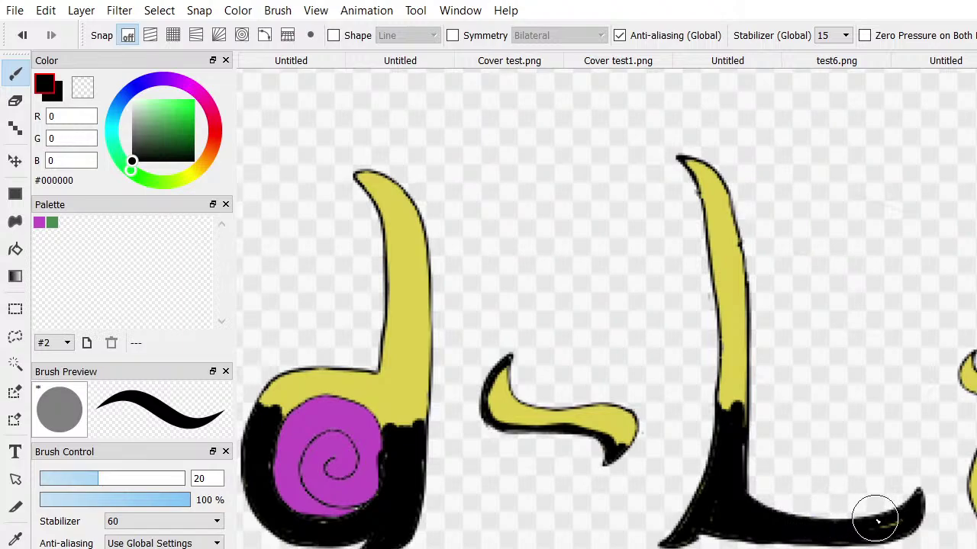
{"action": "left_click_drag", "start_coordinate": [909, 520], "coordinate": [865, 523]}
{"action": "left_click_drag", "start_coordinate": [730, 338], "coordinate": [733, 342]}
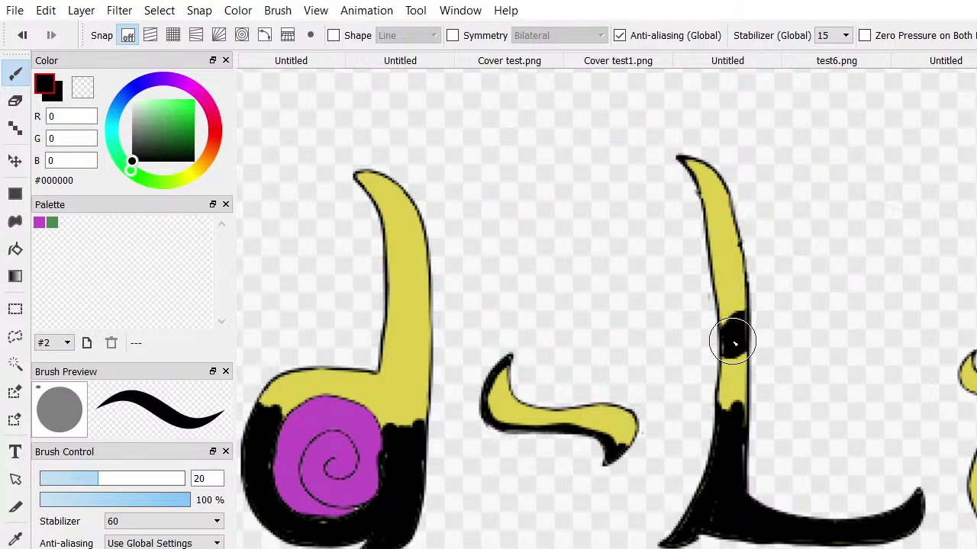
{"action": "key", "text": "ctrl+z"}
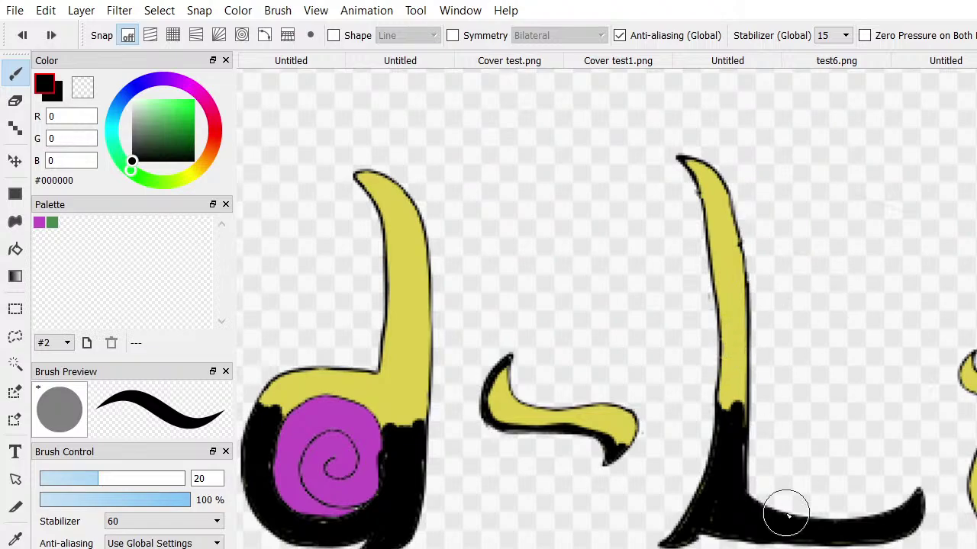
{"action": "scroll", "coordinate": [605, 308], "scroll_direction": "right", "scroll_amount": 10}
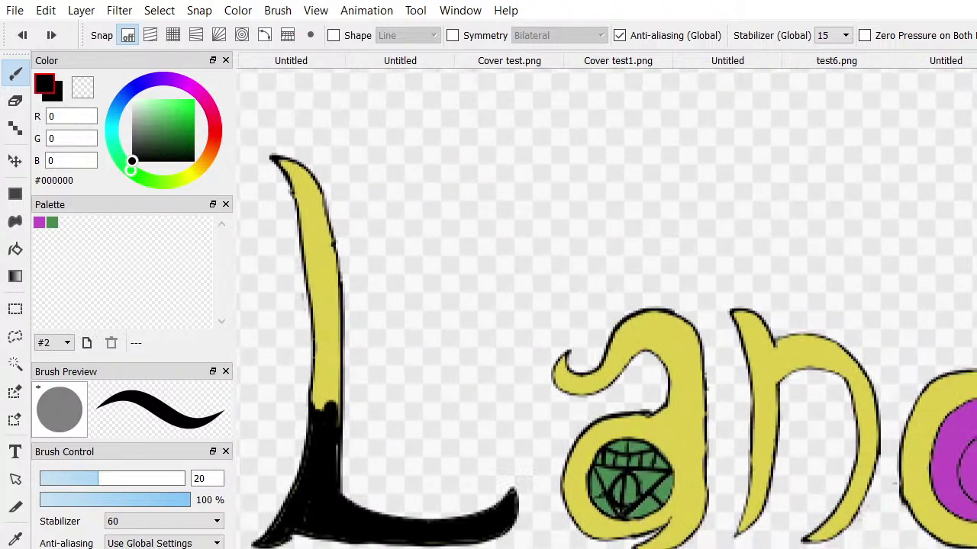
{"action": "scroll", "coordinate": [605, 308], "scroll_direction": "right", "scroll_amount": 1}
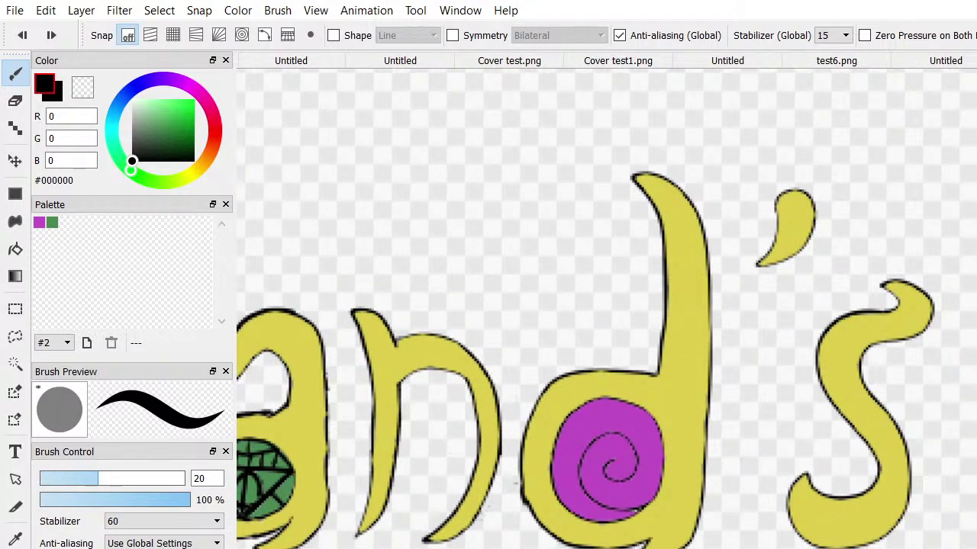
{"action": "scroll", "coordinate": [606, 308], "scroll_direction": "left", "scroll_amount": 8}
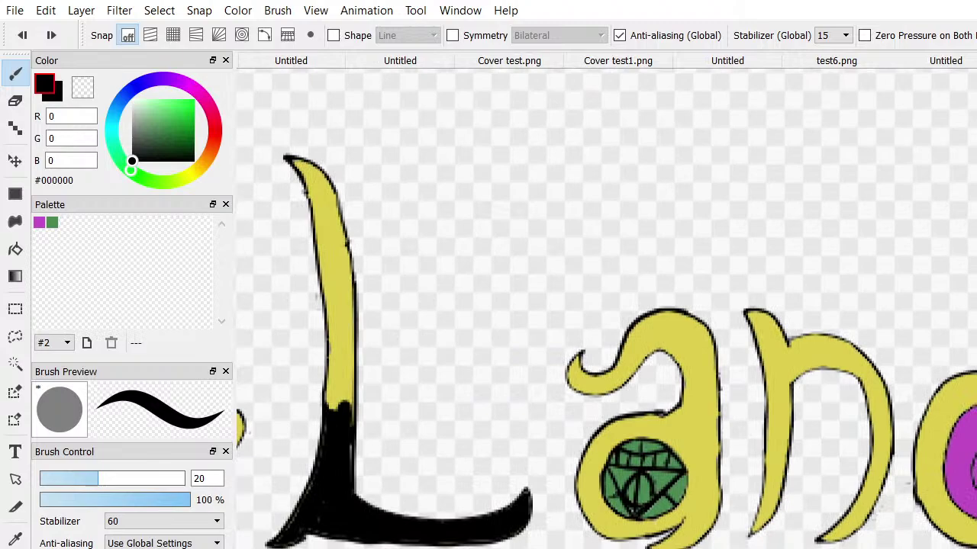
{"action": "mouse_move", "coordinate": [665, 415]}
{"action": "left_mouse_down"}
{"action": "mouse_move", "coordinate": [664, 404]}
{"action": "mouse_move", "coordinate": [695, 421]}
{"action": "mouse_move", "coordinate": [711, 414]}
{"action": "mouse_move", "coordinate": [711, 467]}
{"action": "mouse_move", "coordinate": [718, 415]}
{"action": "mouse_move", "coordinate": [714, 498]}
{"action": "mouse_move", "coordinate": [701, 522]}
{"action": "mouse_move", "coordinate": [675, 534]}
{"action": "left_mouse_up"}
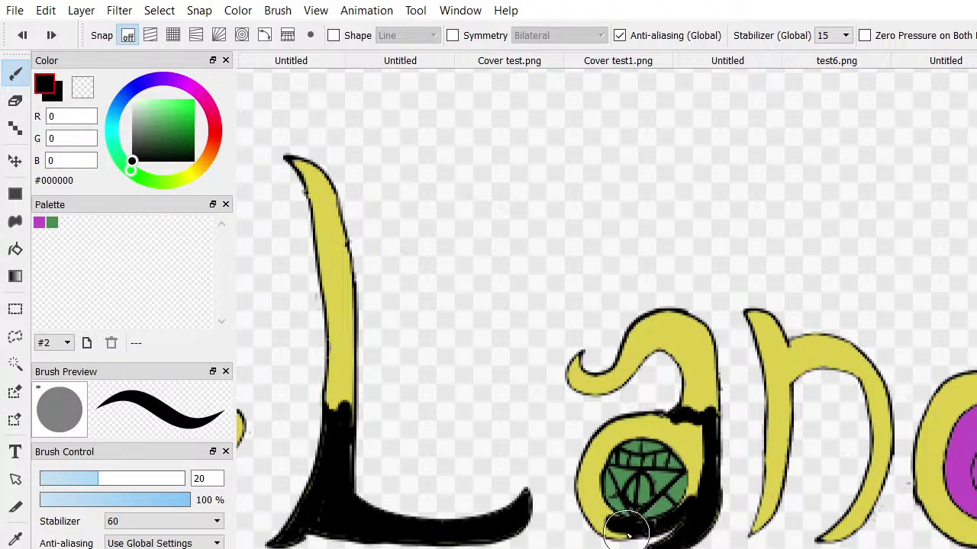
{"action": "mouse_move", "coordinate": [611, 534]}
{"action": "left_mouse_down"}
{"action": "mouse_move", "coordinate": [606, 524]}
{"action": "mouse_move", "coordinate": [662, 522]}
{"action": "mouse_move", "coordinate": [595, 521]}
{"action": "mouse_move", "coordinate": [586, 499]}
{"action": "mouse_move", "coordinate": [607, 528]}
{"action": "mouse_move", "coordinate": [589, 507]}
{"action": "mouse_move", "coordinate": [615, 514]}
{"action": "mouse_move", "coordinate": [602, 500]}
{"action": "left_mouse_up"}
{"action": "key", "text": "ctrl+z"}
Paint the bowl and lower stem of the a black around the green gem
{"action": "scroll", "coordinate": [603, 500], "scroll_direction": "down", "scroll_amount": 1}
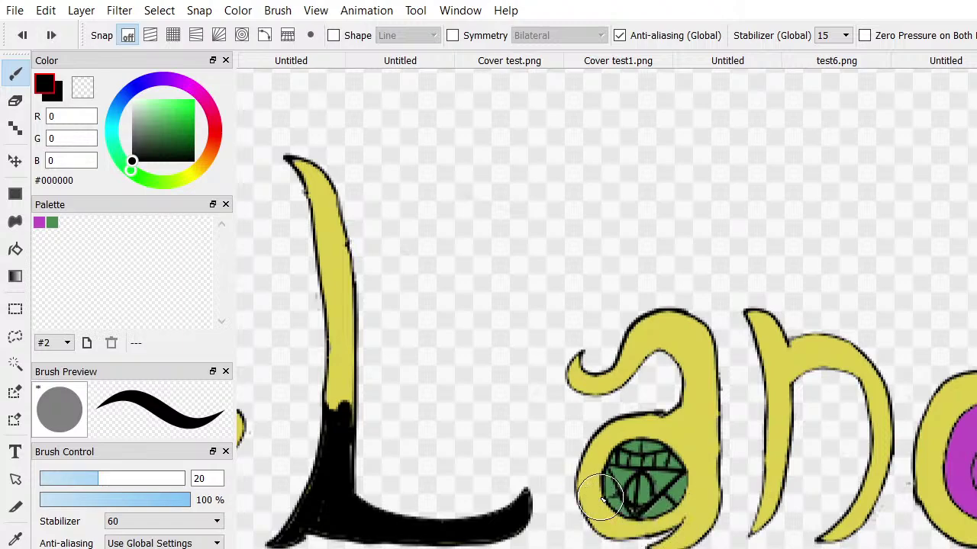
{"action": "scroll", "coordinate": [763, 419], "scroll_direction": "down", "scroll_amount": 1}
{"action": "scroll", "coordinate": [768, 423], "scroll_direction": "up", "scroll_amount": 3}
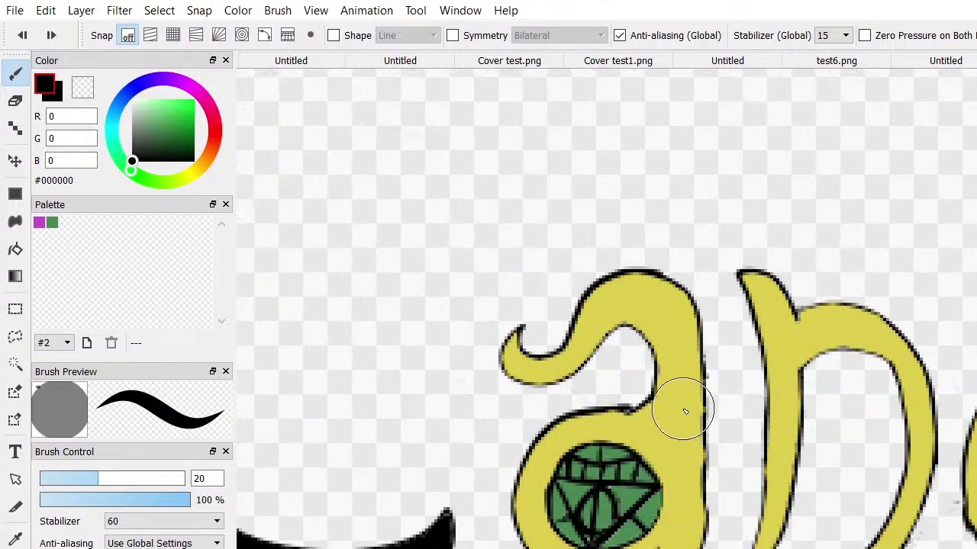
{"action": "scroll", "coordinate": [683, 408], "scroll_direction": "down", "scroll_amount": 1}
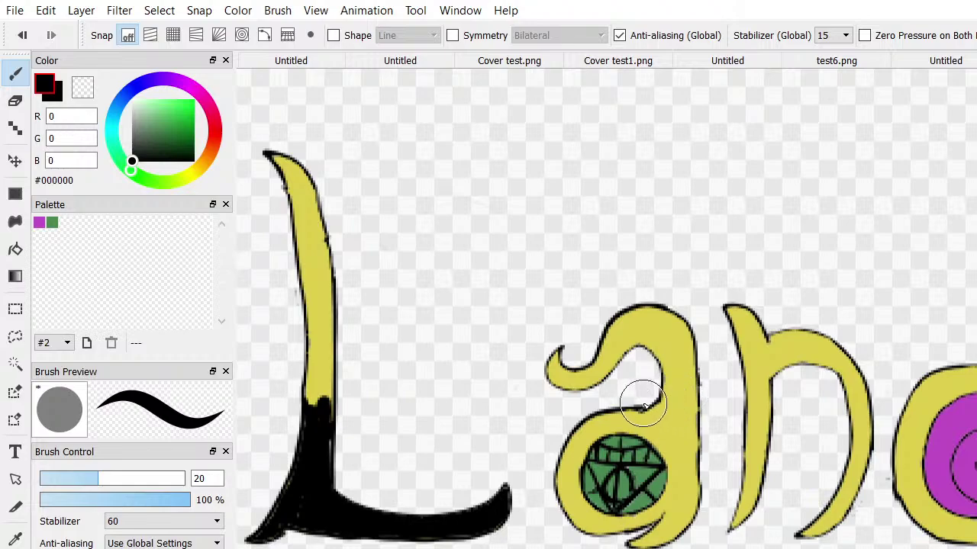
{"action": "mouse_move", "coordinate": [649, 412]}
{"action": "left_mouse_down"}
{"action": "mouse_move", "coordinate": [695, 413]}
{"action": "mouse_move", "coordinate": [688, 509]}
{"action": "mouse_move", "coordinate": [667, 537]}
{"action": "mouse_move", "coordinate": [629, 546]}
{"action": "mouse_move", "coordinate": [646, 542]}
{"action": "mouse_move", "coordinate": [672, 504]}
{"action": "mouse_move", "coordinate": [666, 538]}
{"action": "mouse_move", "coordinate": [685, 504]}
{"action": "mouse_move", "coordinate": [672, 532]}
{"action": "mouse_move", "coordinate": [685, 519]}
{"action": "mouse_move", "coordinate": [698, 435]}
{"action": "mouse_move", "coordinate": [697, 499]}
{"action": "mouse_move", "coordinate": [682, 530]}
{"action": "mouse_move", "coordinate": [660, 539]}
{"action": "mouse_move", "coordinate": [662, 517]}
{"action": "mouse_move", "coordinate": [609, 531]}
{"action": "mouse_move", "coordinate": [578, 525]}
{"action": "mouse_move", "coordinate": [561, 471]}
{"action": "mouse_move", "coordinate": [586, 424]}
{"action": "mouse_move", "coordinate": [634, 410]}
{"action": "mouse_move", "coordinate": [682, 419]}
{"action": "mouse_move", "coordinate": [680, 497]}
{"action": "mouse_move", "coordinate": [645, 519]}
{"action": "mouse_move", "coordinate": [637, 516]}
{"action": "mouse_move", "coordinate": [666, 496]}
{"action": "mouse_move", "coordinate": [682, 415]}
{"action": "mouse_move", "coordinate": [691, 423]}
{"action": "mouse_move", "coordinate": [676, 503]}
{"action": "mouse_move", "coordinate": [678, 464]}
{"action": "mouse_move", "coordinate": [654, 426]}
{"action": "mouse_move", "coordinate": [637, 419]}
{"action": "mouse_move", "coordinate": [592, 440]}
{"action": "mouse_move", "coordinate": [577, 498]}
{"action": "mouse_move", "coordinate": [616, 519]}
{"action": "mouse_move", "coordinate": [660, 506]}
{"action": "mouse_move", "coordinate": [631, 521]}
{"action": "mouse_move", "coordinate": [588, 514]}
{"action": "mouse_move", "coordinate": [571, 497]}
{"action": "mouse_move", "coordinate": [573, 465]}
{"action": "mouse_move", "coordinate": [599, 434]}
{"action": "mouse_move", "coordinate": [646, 427]}
{"action": "mouse_move", "coordinate": [651, 443]}
{"action": "mouse_move", "coordinate": [637, 431]}
{"action": "mouse_move", "coordinate": [660, 444]}
{"action": "mouse_move", "coordinate": [637, 427]}
{"action": "mouse_move", "coordinate": [664, 422]}
{"action": "mouse_move", "coordinate": [625, 424]}
{"action": "left_mouse_up"}
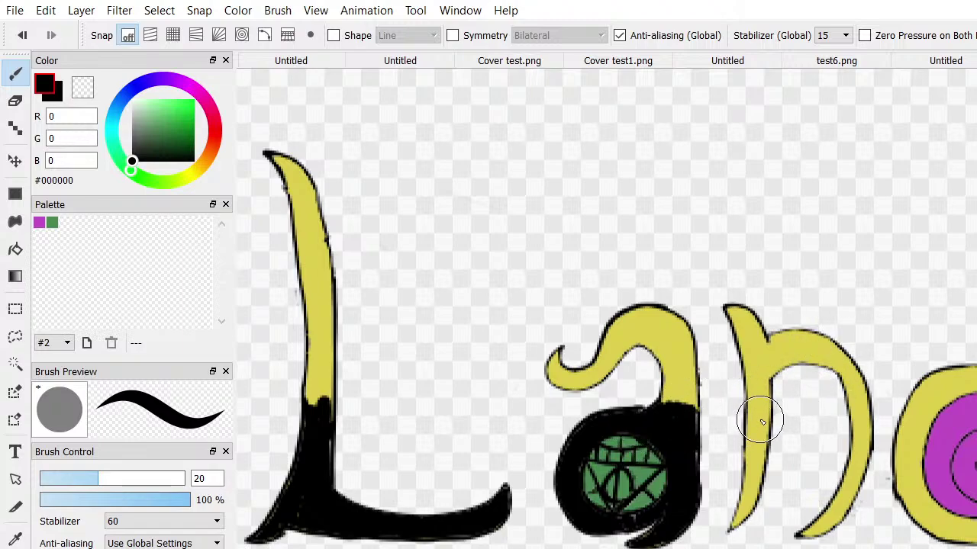
Paint the lower parts of both legs of the n black
{"action": "mouse_move", "coordinate": [748, 412]}
{"action": "left_mouse_down"}
{"action": "mouse_move", "coordinate": [756, 408]}
{"action": "mouse_move", "coordinate": [761, 441]}
{"action": "mouse_move", "coordinate": [767, 420]}
{"action": "mouse_move", "coordinate": [763, 407]}
{"action": "mouse_move", "coordinate": [758, 475]}
{"action": "mouse_move", "coordinate": [736, 522]}
{"action": "mouse_move", "coordinate": [753, 465]}
{"action": "mouse_move", "coordinate": [748, 417]}
{"action": "left_mouse_up"}
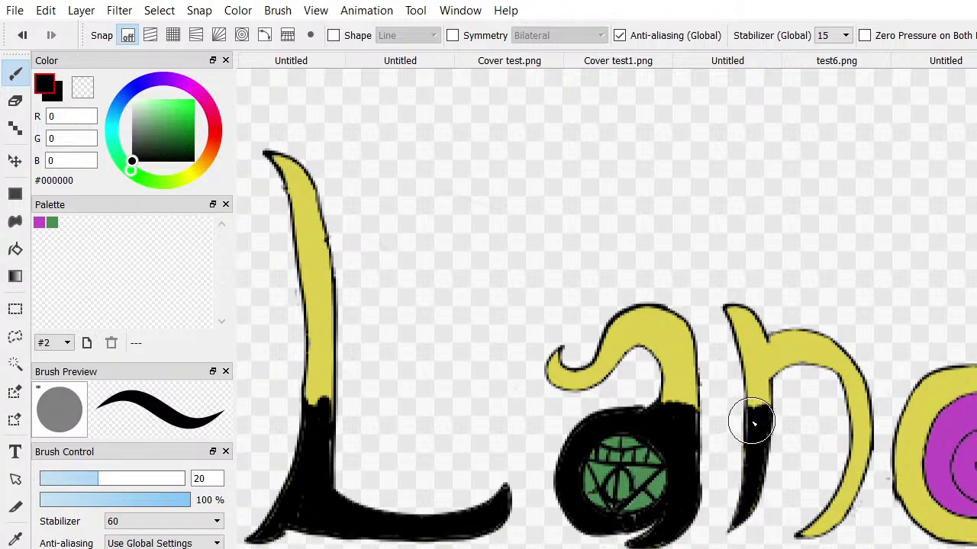
{"action": "mouse_move", "coordinate": [850, 416]}
{"action": "left_mouse_down"}
{"action": "mouse_move", "coordinate": [867, 417]}
{"action": "mouse_move", "coordinate": [856, 485]}
{"action": "mouse_move", "coordinate": [846, 508]}
{"action": "mouse_move", "coordinate": [807, 528]}
{"action": "mouse_move", "coordinate": [857, 475]}
{"action": "mouse_move", "coordinate": [829, 508]}
{"action": "mouse_move", "coordinate": [846, 499]}
{"action": "mouse_move", "coordinate": [857, 474]}
{"action": "left_mouse_up"}
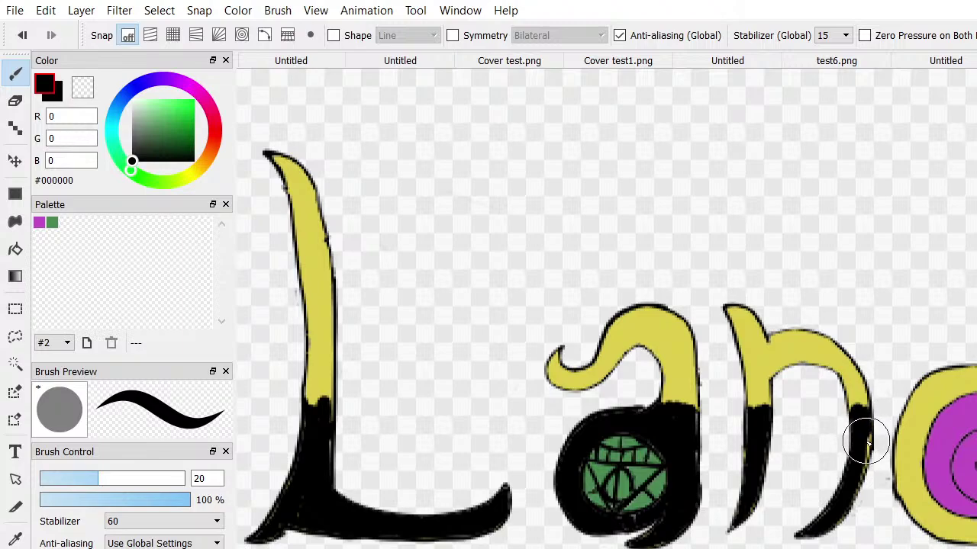
{"action": "mouse_move", "coordinate": [858, 462]}
{"action": "left_mouse_down"}
{"action": "mouse_move", "coordinate": [865, 447]}
{"action": "mouse_move", "coordinate": [863, 458]}
{"action": "mouse_move", "coordinate": [846, 449]}
{"action": "left_mouse_up"}
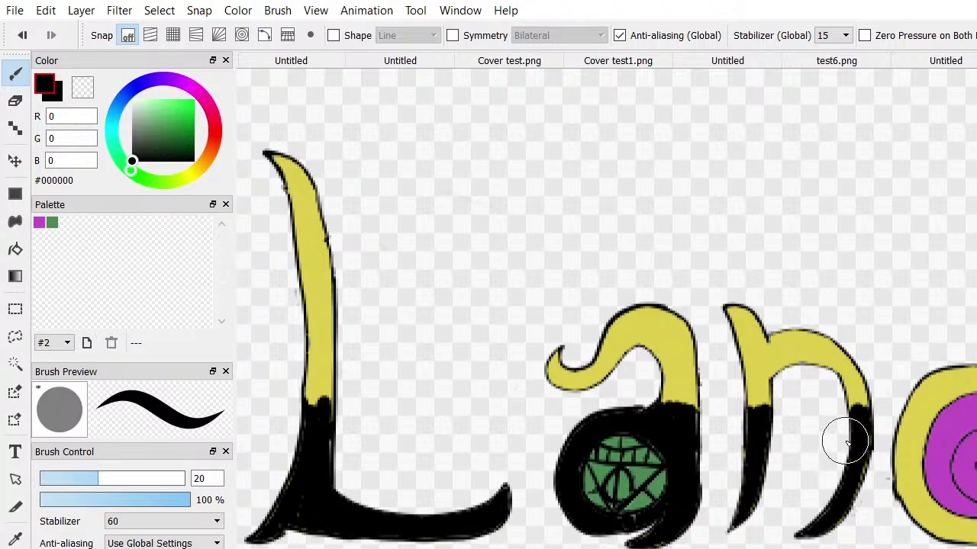
Paint over the left tip of the dash between Mid and Land's in black
{"action": "scroll", "coordinate": [845, 449], "scroll_direction": "down", "scroll_amount": 3}
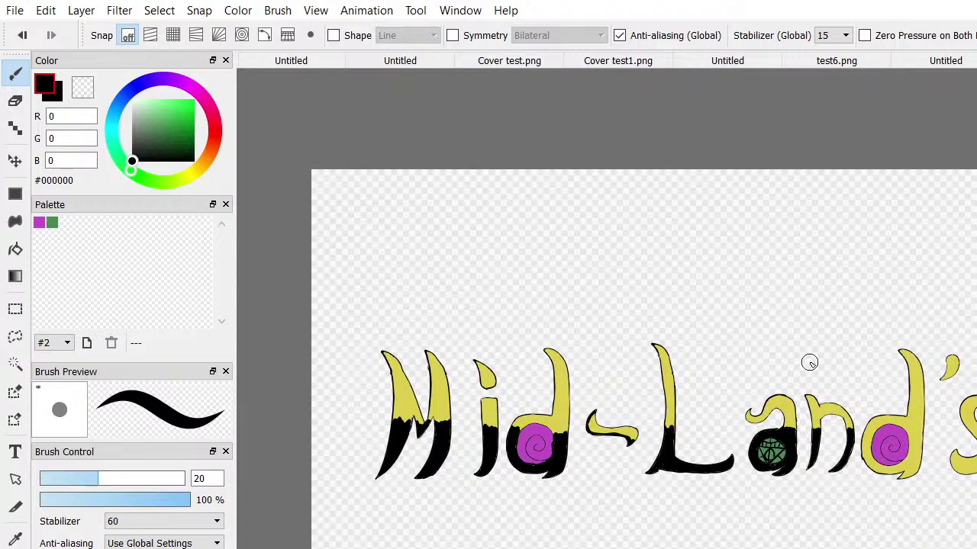
{"action": "scroll", "coordinate": [752, 414], "scroll_direction": "down", "scroll_amount": 1}
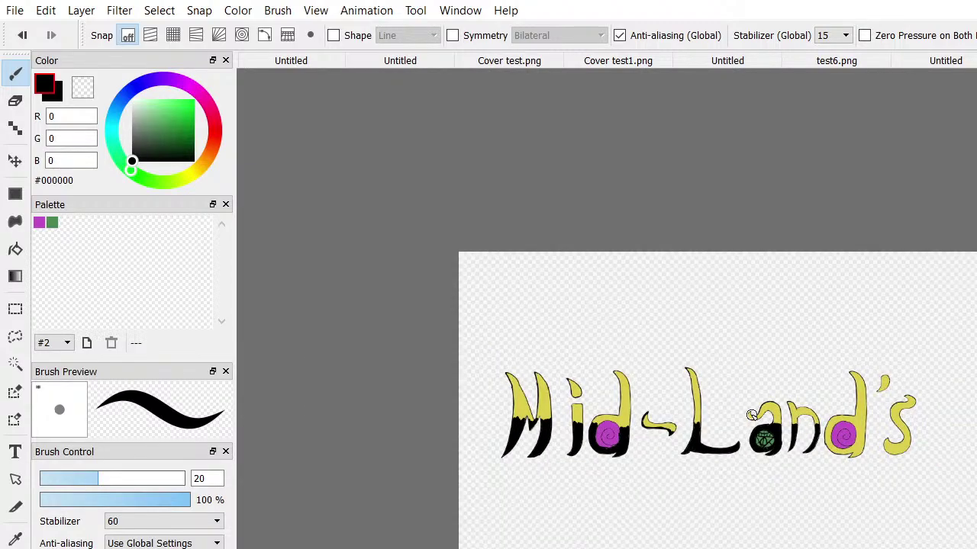
{"action": "scroll", "coordinate": [752, 415], "scroll_direction": "up", "scroll_amount": 3}
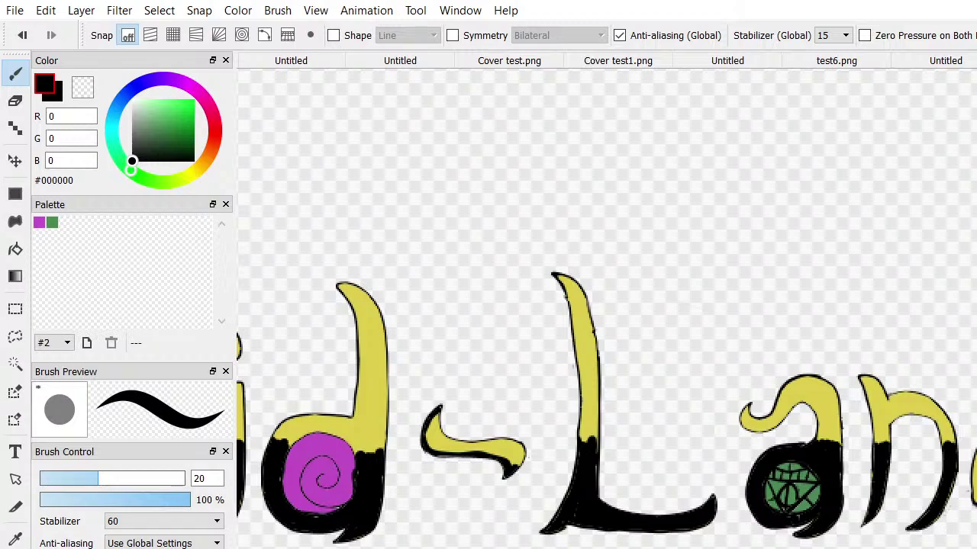
{"action": "scroll", "coordinate": [672, 504], "scroll_direction": "left", "scroll_amount": 5}
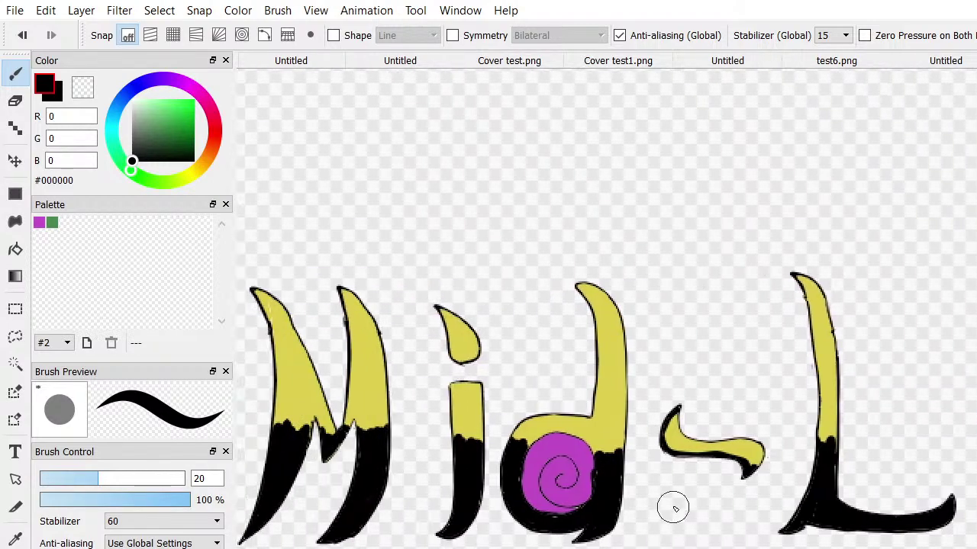
{"action": "scroll", "coordinate": [672, 504], "scroll_direction": "down", "scroll_amount": 1}
{"action": "scroll", "coordinate": [672, 503], "scroll_direction": "up", "scroll_amount": 5}
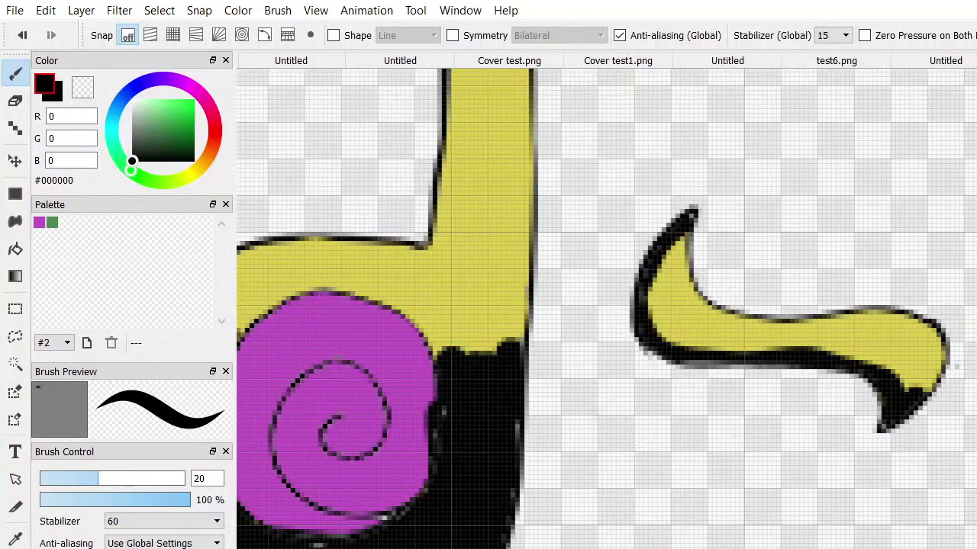
{"action": "scroll", "coordinate": [731, 477], "scroll_direction": "up", "scroll_amount": 5}
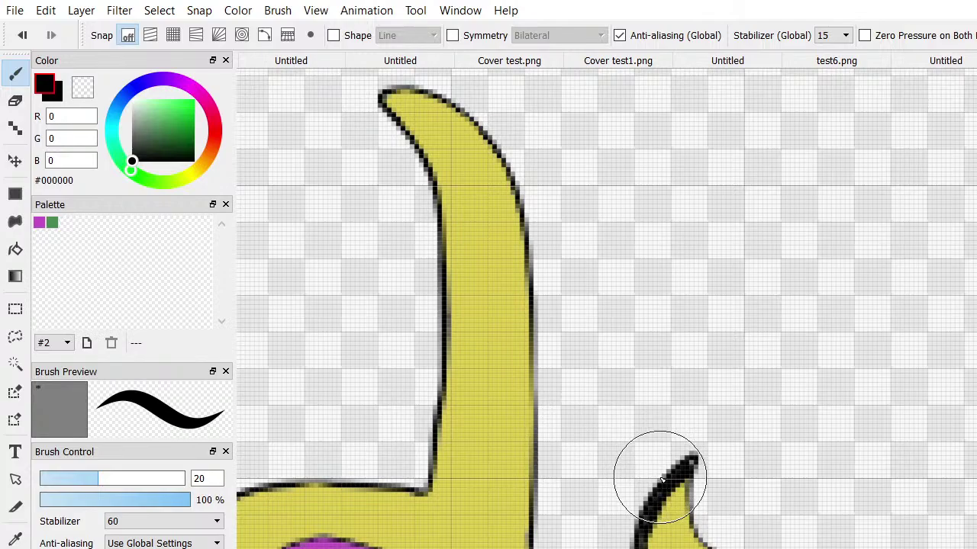
{"action": "left_click_drag", "start_coordinate": [686, 489], "coordinate": [653, 542]}
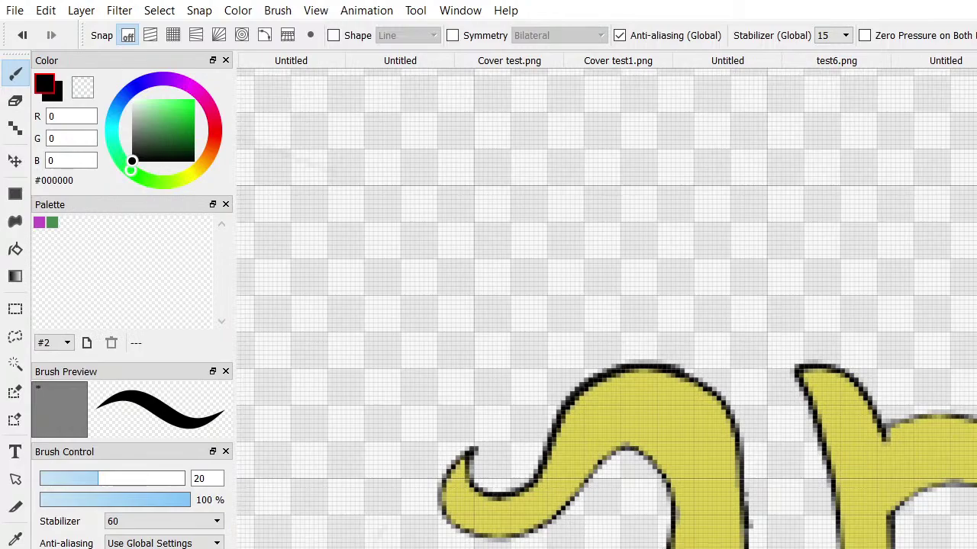
Erase the curled end of the a's upper hook with the size 12 eraser
{"action": "scroll", "coordinate": [809, 534], "scroll_direction": "up", "scroll_amount": 1}
{"action": "scroll", "coordinate": [815, 543], "scroll_direction": "down", "scroll_amount": 3}
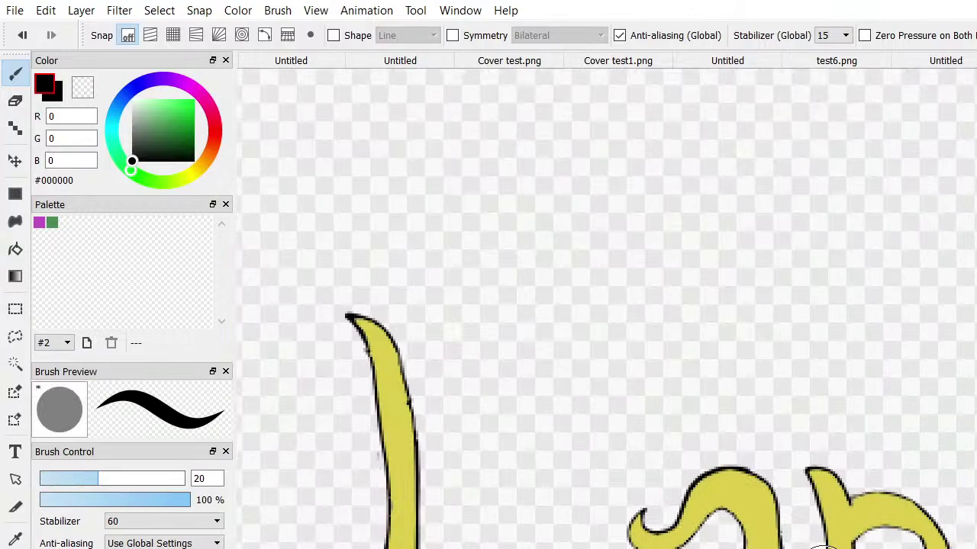
{"action": "left_click", "coordinate": [15, 100]}
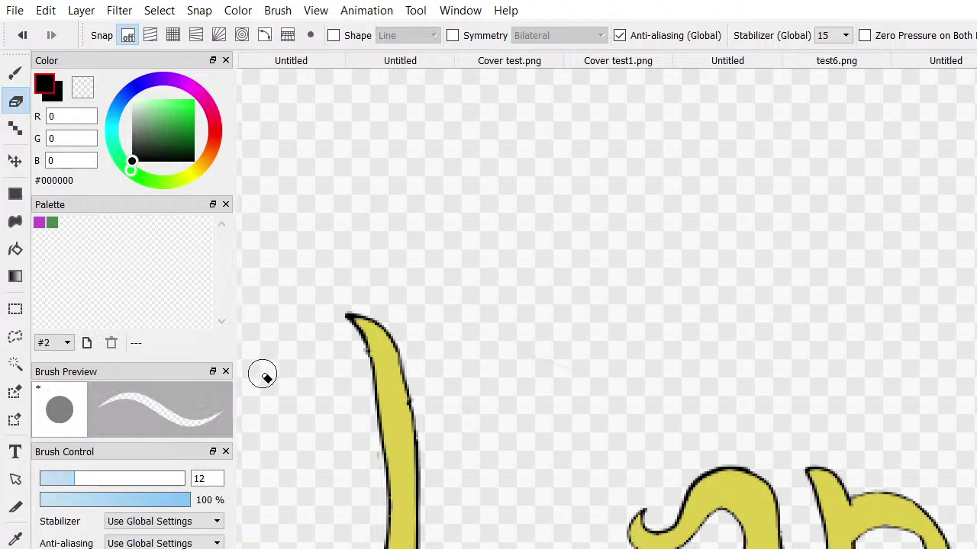
{"action": "left_click_drag", "start_coordinate": [650, 502], "coordinate": [644, 527]}
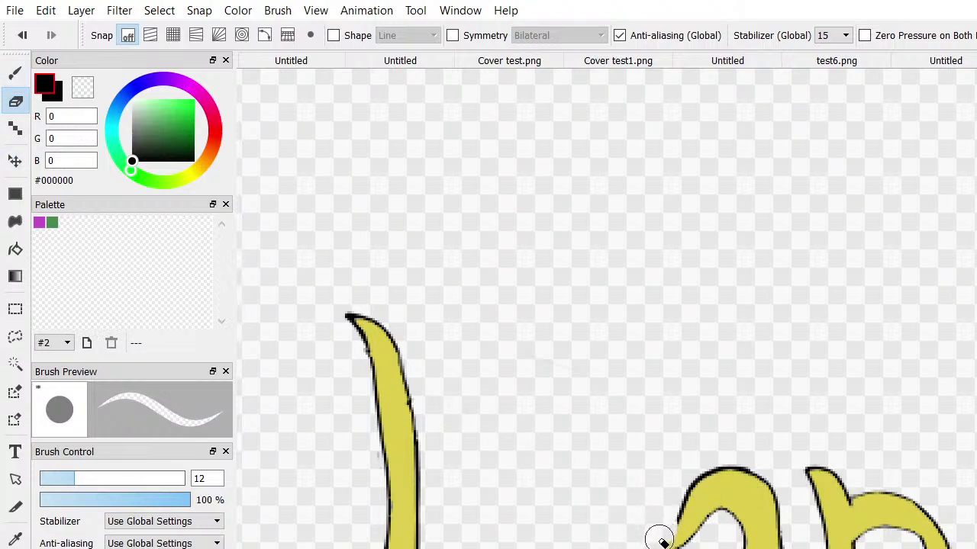
{"action": "left_click", "coordinate": [15, 73]}
{"action": "scroll", "coordinate": [617, 497], "scroll_direction": "up", "scroll_amount": 2}
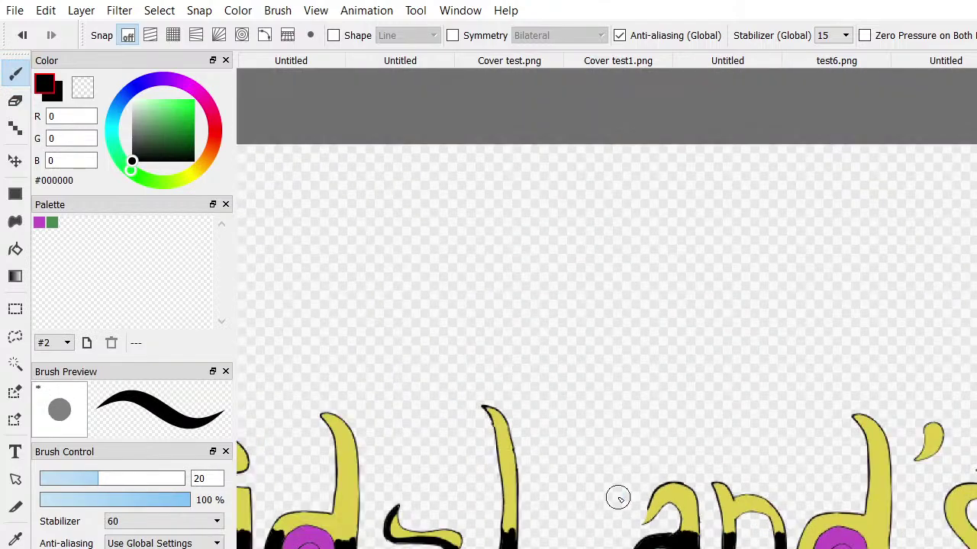
{"action": "scroll", "coordinate": [709, 518], "scroll_direction": "up", "scroll_amount": 2}
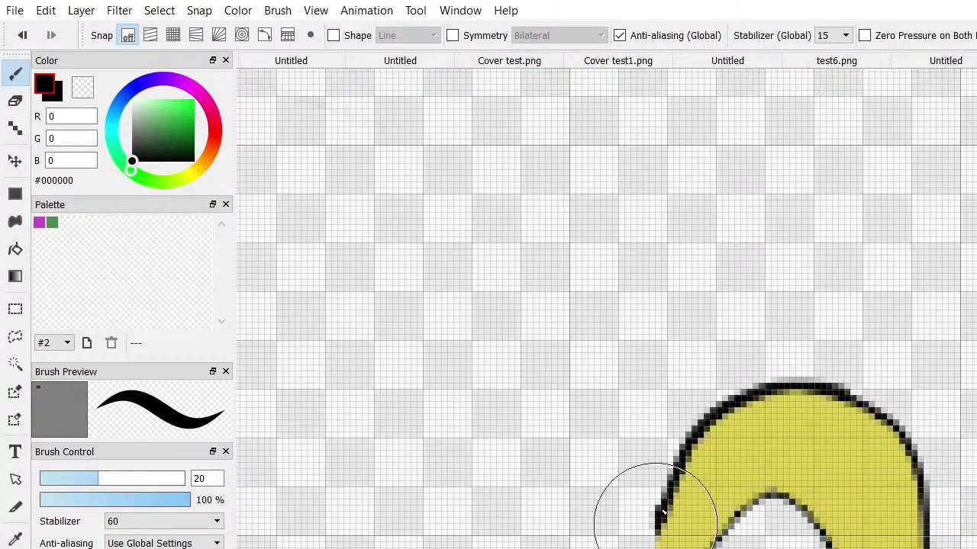
{"action": "left_click_drag", "start_coordinate": [647, 523], "coordinate": [622, 542]}
{"action": "key", "text": "ctrl+z"}
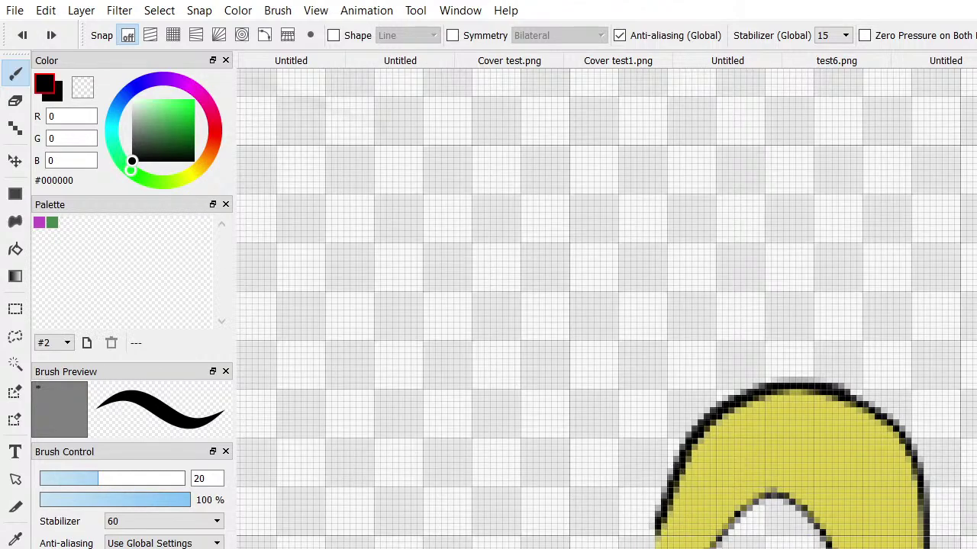
Reduce the black brush size to 7
{"action": "key", "text": "bracketleft"}
{"action": "key", "text": "bracketleft"}
{"action": "key", "text": "bracketleft"}
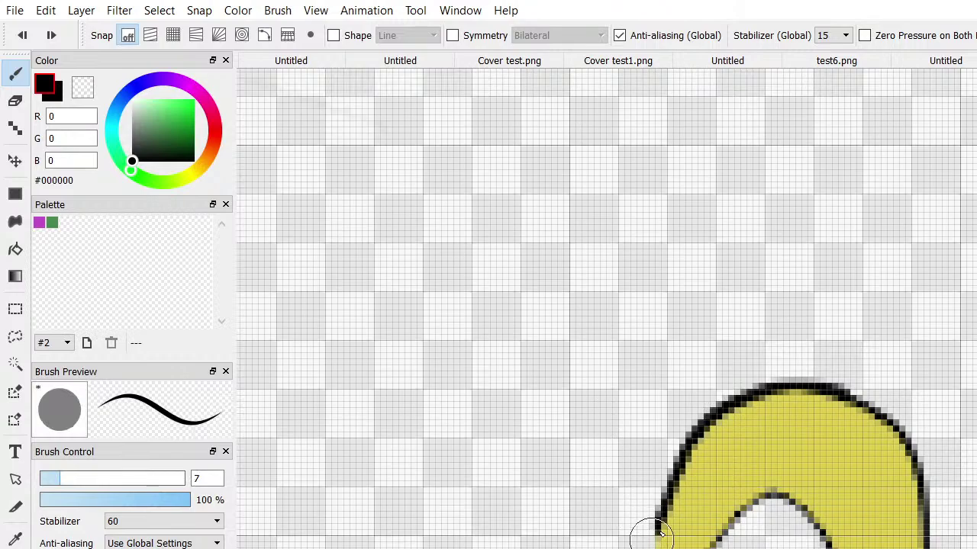
Extend the black outline along the a's upper hook and fill the hook with the letter's sampled yellow, #DDCD4C
{"action": "left_click_drag", "start_coordinate": [652, 536], "coordinate": [643, 548]}
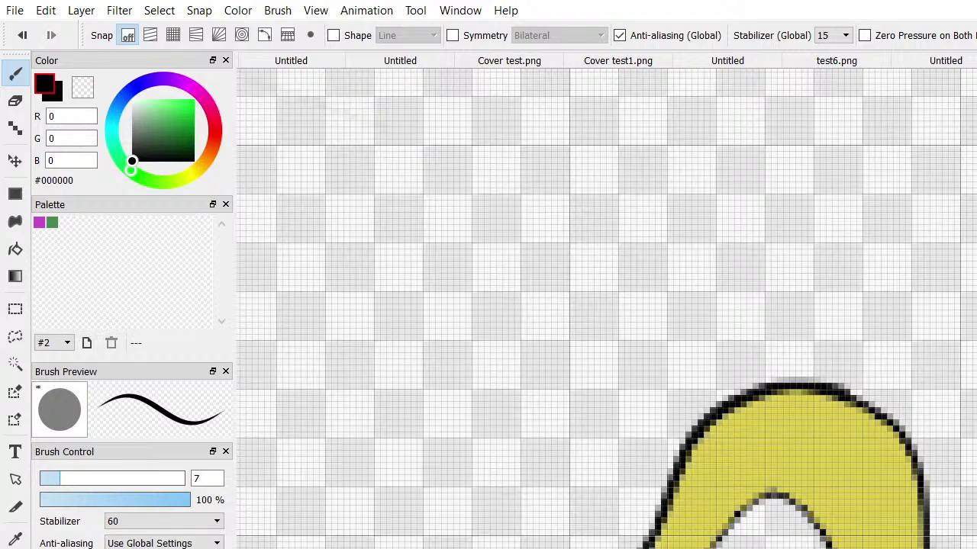
{"action": "left_click", "coordinate": [19, 537]}
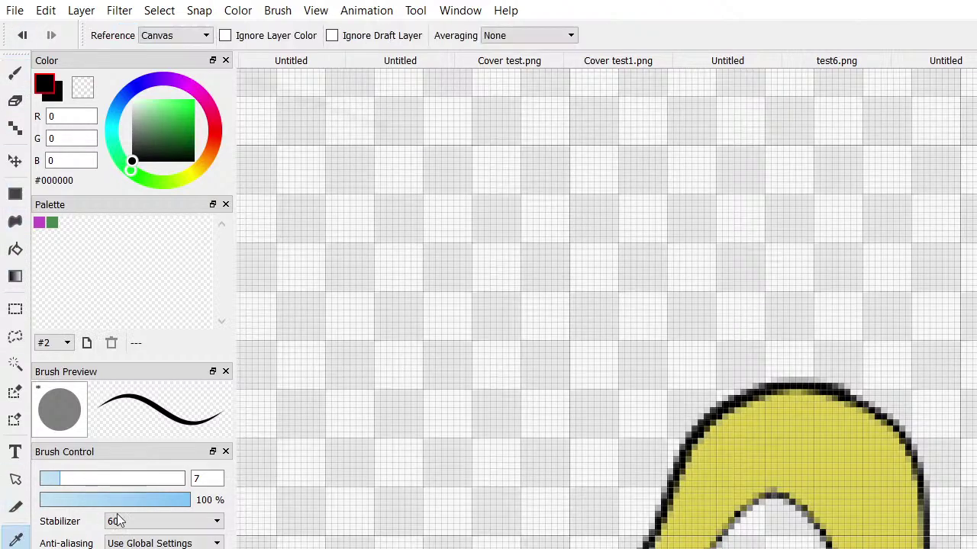
{"action": "left_click", "coordinate": [722, 501]}
{"action": "left_click", "coordinate": [15, 73]}
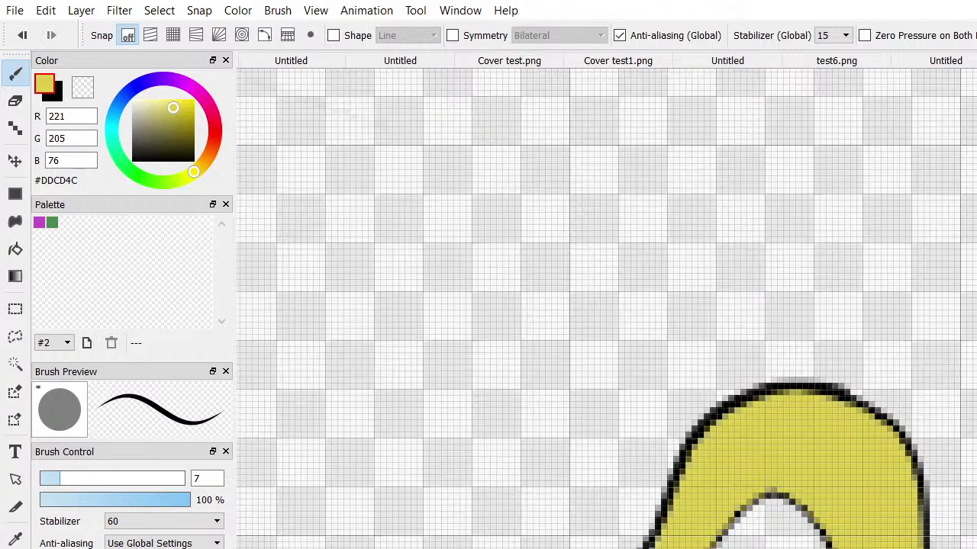
{"action": "scroll", "coordinate": [973, 513], "scroll_direction": "down", "scroll_amount": 5}
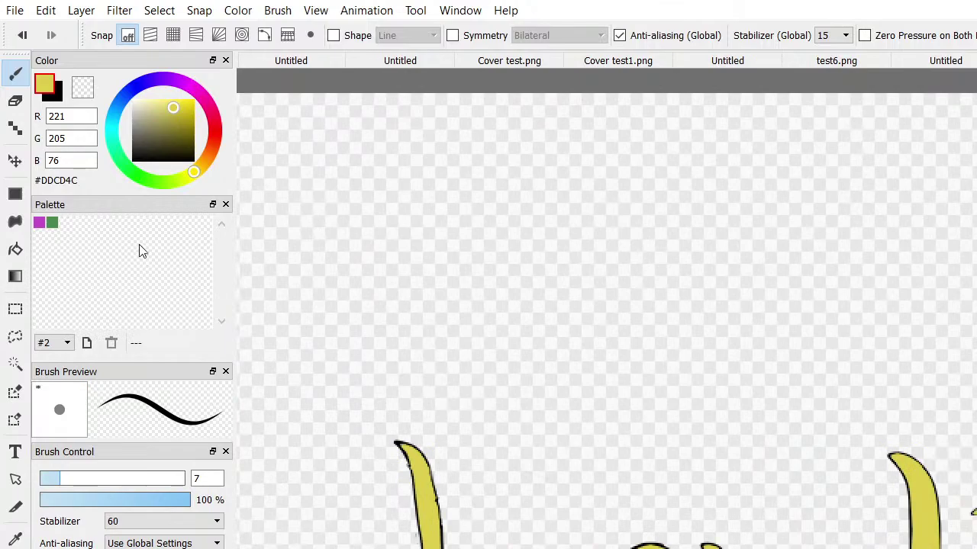
Paint the lower part of the d black around the purple spiral, mostly with a size 20 brush
{"action": "left_click_drag", "start_coordinate": [139, 155], "coordinate": [118, 184]}
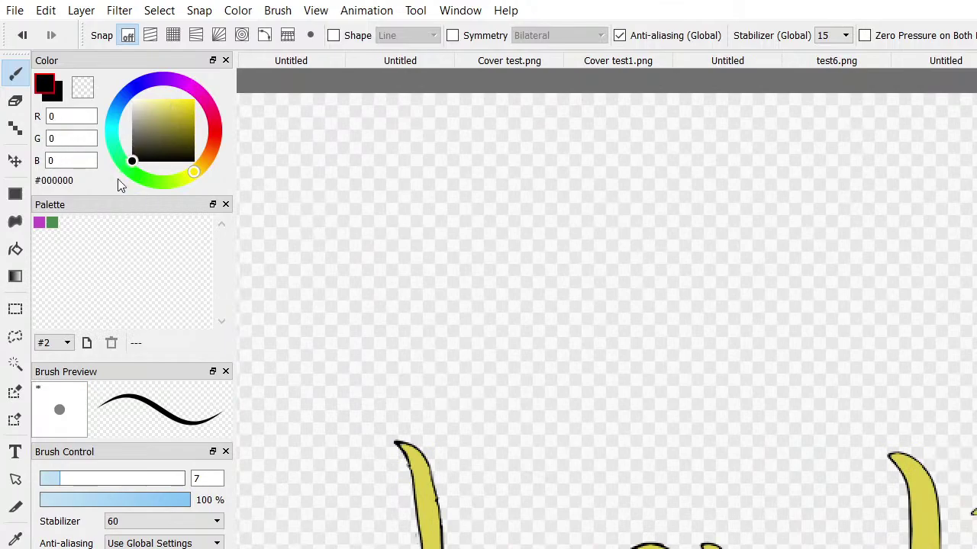
{"action": "scroll", "coordinate": [713, 483], "scroll_direction": "up", "scroll_amount": 5}
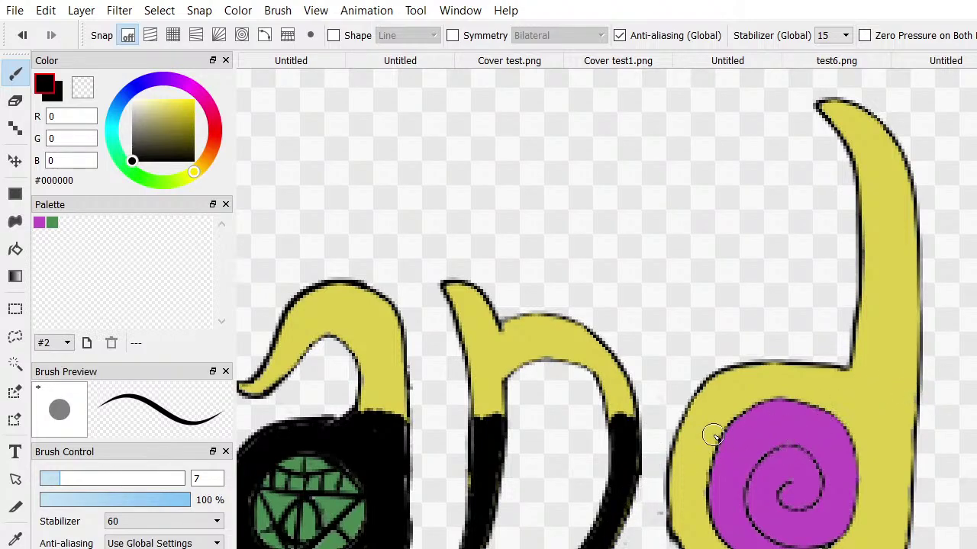
{"action": "mouse_move", "coordinate": [693, 419]}
{"action": "left_mouse_down"}
{"action": "mouse_move", "coordinate": [684, 445]}
{"action": "mouse_move", "coordinate": [699, 417]}
{"action": "mouse_move", "coordinate": [698, 429]}
{"action": "mouse_move", "coordinate": [706, 426]}
{"action": "mouse_move", "coordinate": [694, 432]}
{"action": "mouse_move", "coordinate": [712, 412]}
{"action": "left_mouse_up"}
{"action": "key", "text": "bracketright"}
{"action": "key", "text": "bracketright"}
{"action": "key", "text": "bracketright"}
{"action": "key", "text": "bracketright"}
{"action": "key", "text": "bracketright"}
{"action": "key", "text": "bracketright"}
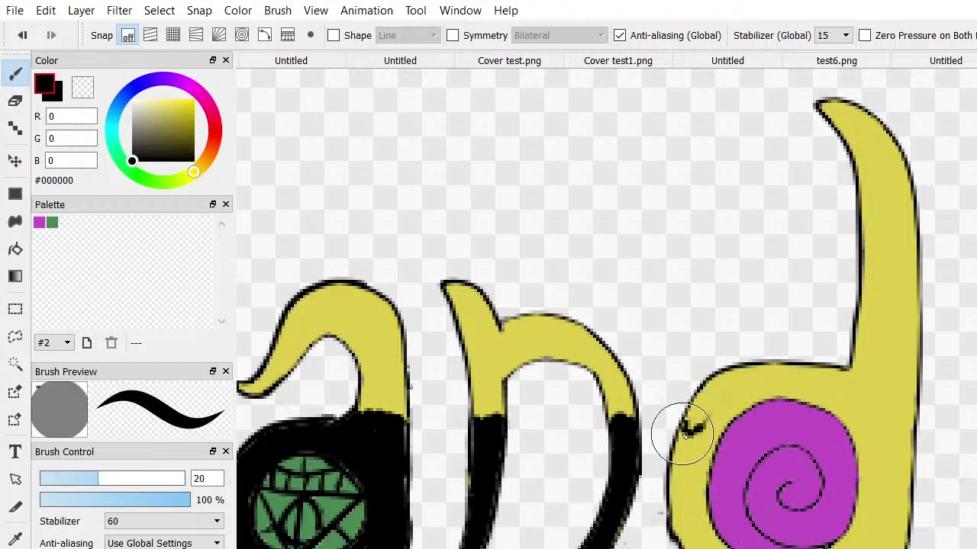
{"action": "mouse_move", "coordinate": [679, 435]}
{"action": "left_mouse_down"}
{"action": "mouse_move", "coordinate": [690, 430]}
{"action": "mouse_move", "coordinate": [684, 445]}
{"action": "mouse_move", "coordinate": [693, 429]}
{"action": "mouse_move", "coordinate": [703, 462]}
{"action": "mouse_move", "coordinate": [693, 451]}
{"action": "mouse_move", "coordinate": [682, 458]}
{"action": "mouse_move", "coordinate": [677, 525]}
{"action": "mouse_move", "coordinate": [712, 545]}
{"action": "left_mouse_up"}
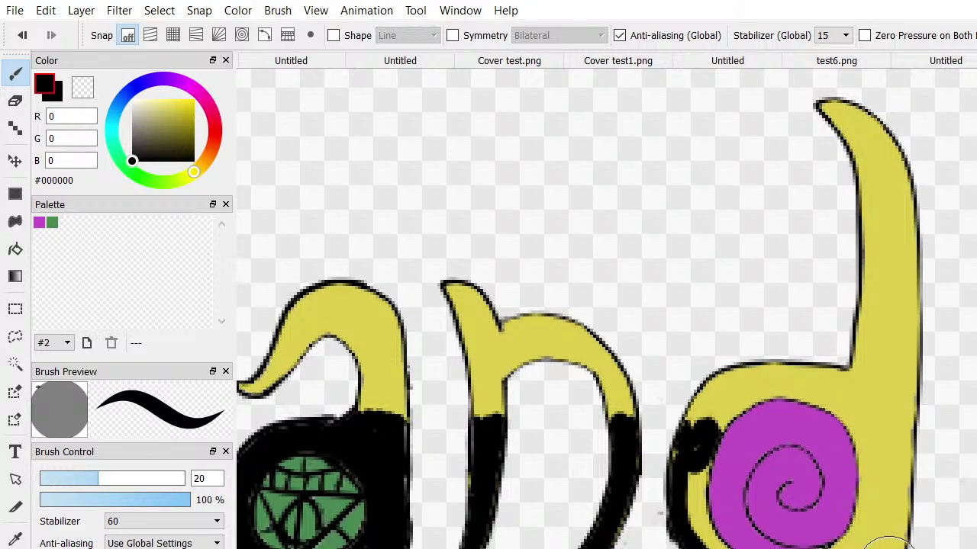
{"action": "mouse_move", "coordinate": [864, 538]}
{"action": "left_mouse_down"}
{"action": "mouse_move", "coordinate": [867, 443]}
{"action": "mouse_move", "coordinate": [889, 429]}
{"action": "mouse_move", "coordinate": [913, 463]}
{"action": "mouse_move", "coordinate": [904, 526]}
{"action": "mouse_move", "coordinate": [885, 545]}
{"action": "mouse_move", "coordinate": [883, 444]}
{"action": "mouse_move", "coordinate": [900, 473]}
{"action": "mouse_move", "coordinate": [901, 519]}
{"action": "mouse_move", "coordinate": [909, 475]}
{"action": "mouse_move", "coordinate": [901, 451]}
{"action": "mouse_move", "coordinate": [898, 529]}
{"action": "mouse_move", "coordinate": [868, 548]}
{"action": "mouse_move", "coordinate": [834, 534]}
{"action": "mouse_move", "coordinate": [855, 496]}
{"action": "mouse_move", "coordinate": [868, 502]}
{"action": "mouse_move", "coordinate": [860, 523]}
{"action": "mouse_move", "coordinate": [872, 530]}
{"action": "mouse_move", "coordinate": [862, 543]}
{"action": "mouse_move", "coordinate": [824, 546]}
{"action": "left_mouse_up"}
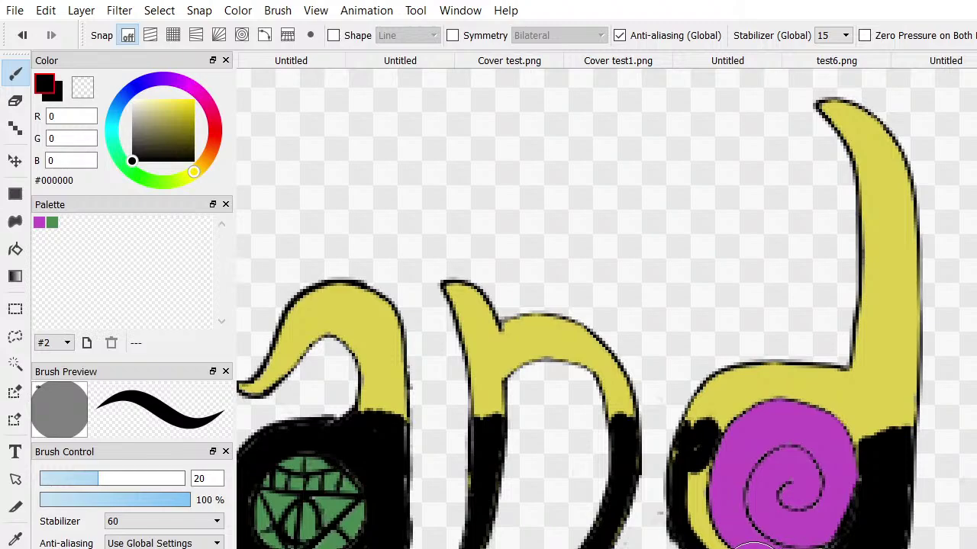
{"action": "mouse_move", "coordinate": [732, 546]}
{"action": "left_mouse_down"}
{"action": "mouse_move", "coordinate": [695, 521]}
{"action": "mouse_move", "coordinate": [688, 454]}
{"action": "mouse_move", "coordinate": [681, 461]}
{"action": "mouse_move", "coordinate": [691, 450]}
{"action": "mouse_move", "coordinate": [707, 527]}
{"action": "mouse_move", "coordinate": [696, 502]}
{"action": "mouse_move", "coordinate": [704, 460]}
{"action": "mouse_move", "coordinate": [717, 525]}
{"action": "mouse_move", "coordinate": [778, 544]}
{"action": "left_mouse_up"}
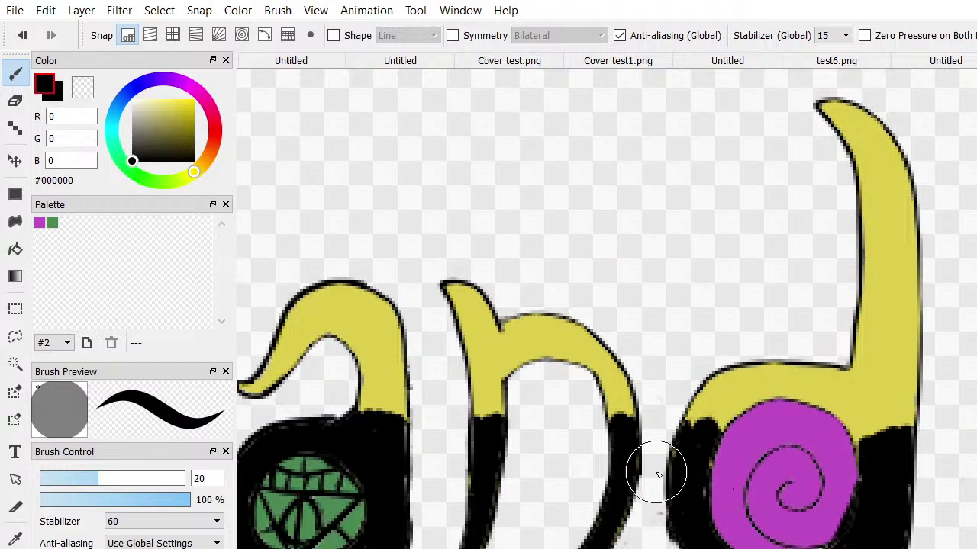
{"action": "mouse_move", "coordinate": [710, 481]}
{"action": "left_mouse_down"}
{"action": "mouse_move", "coordinate": [693, 496]}
{"action": "mouse_move", "coordinate": [740, 538]}
{"action": "mouse_move", "coordinate": [693, 482]}
{"action": "mouse_move", "coordinate": [696, 532]}
{"action": "left_mouse_up"}
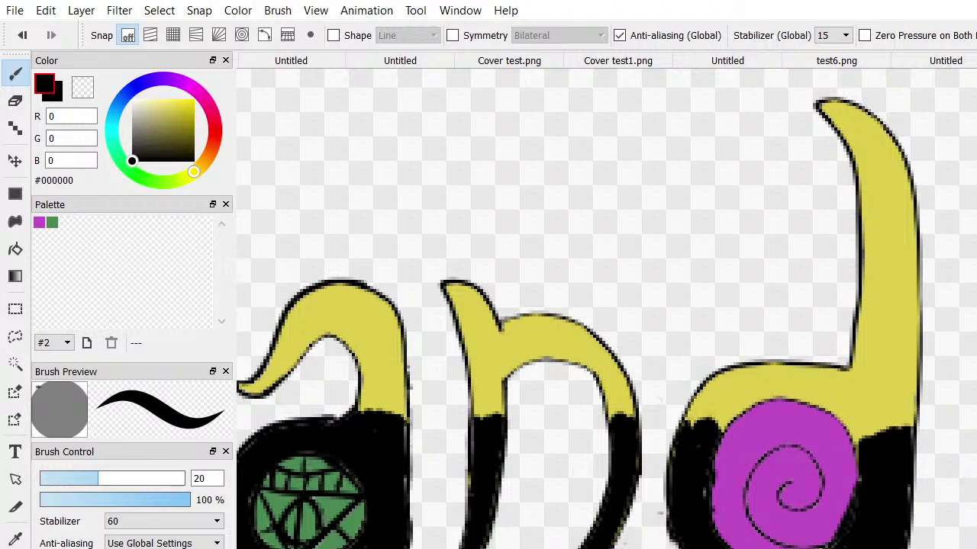
Paint the apostrophe's tail black and start the s's black lower part with a band across it and along its outer edge
{"action": "scroll", "coordinate": [765, 407], "scroll_direction": "right", "scroll_amount": 6}
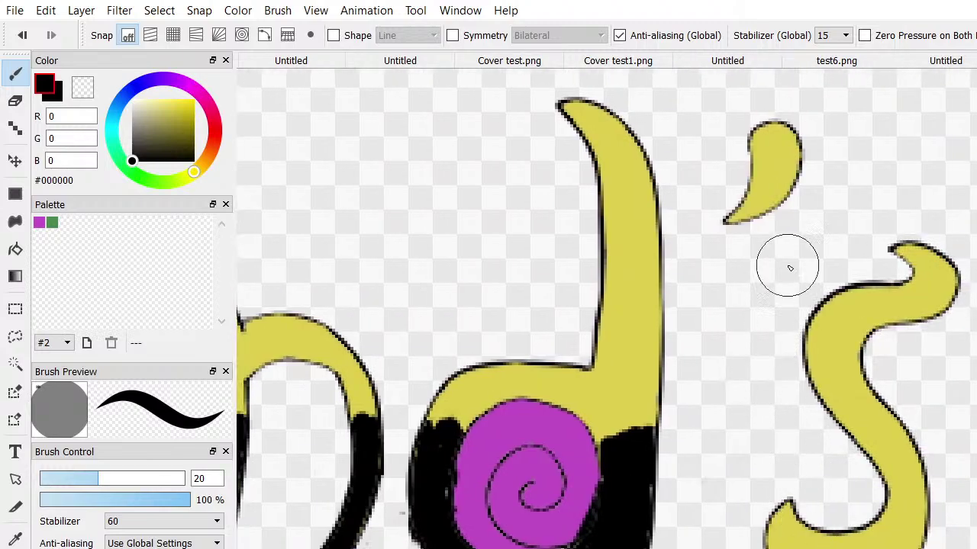
{"action": "mouse_move", "coordinate": [760, 207]}
{"action": "left_mouse_down"}
{"action": "mouse_move", "coordinate": [746, 197]}
{"action": "mouse_move", "coordinate": [724, 218]}
{"action": "mouse_move", "coordinate": [760, 212]}
{"action": "mouse_move", "coordinate": [778, 192]}
{"action": "mouse_move", "coordinate": [747, 207]}
{"action": "mouse_move", "coordinate": [752, 179]}
{"action": "mouse_move", "coordinate": [750, 205]}
{"action": "mouse_move", "coordinate": [784, 199]}
{"action": "left_mouse_up"}
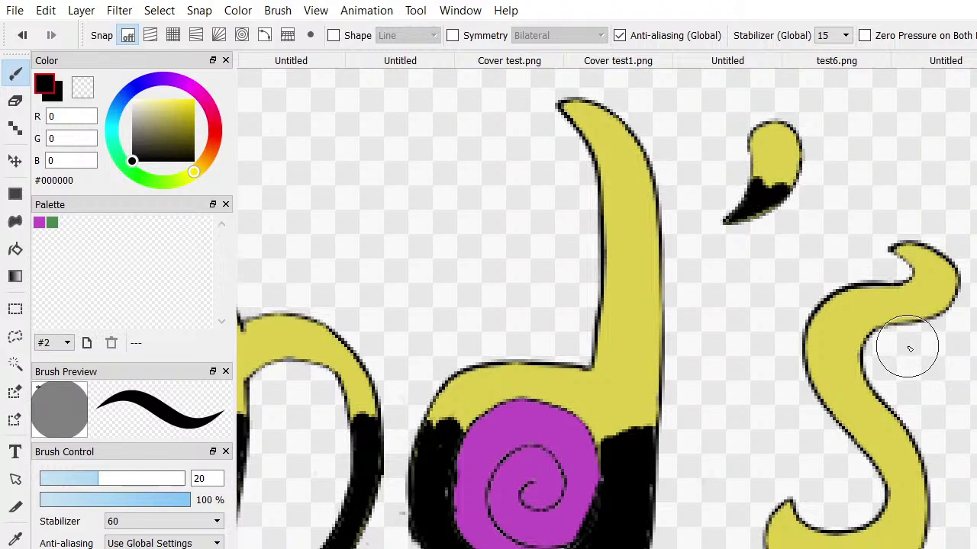
{"action": "mouse_move", "coordinate": [805, 329]}
{"action": "left_mouse_down"}
{"action": "mouse_move", "coordinate": [854, 391]}
{"action": "mouse_move", "coordinate": [849, 366]}
{"action": "mouse_move", "coordinate": [834, 378]}
{"action": "mouse_move", "coordinate": [856, 412]}
{"action": "mouse_move", "coordinate": [854, 432]}
{"action": "mouse_move", "coordinate": [869, 441]}
{"action": "mouse_move", "coordinate": [856, 431]}
{"action": "mouse_move", "coordinate": [864, 439]}
{"action": "mouse_move", "coordinate": [893, 418]}
{"action": "mouse_move", "coordinate": [885, 432]}
{"action": "mouse_move", "coordinate": [892, 421]}
{"action": "mouse_move", "coordinate": [903, 432]}
{"action": "mouse_move", "coordinate": [921, 473]}
{"action": "mouse_move", "coordinate": [908, 548]}
{"action": "left_mouse_up"}
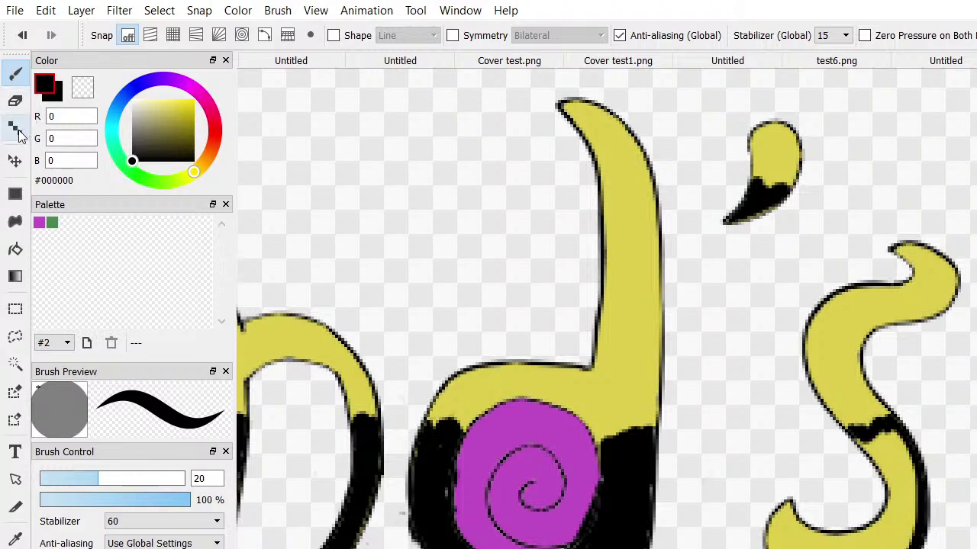
Erase the tip of the s's lower tail with the size 12 eraser and redraw it as a longer curved point in size 7 black
{"action": "left_click", "coordinate": [17, 102]}
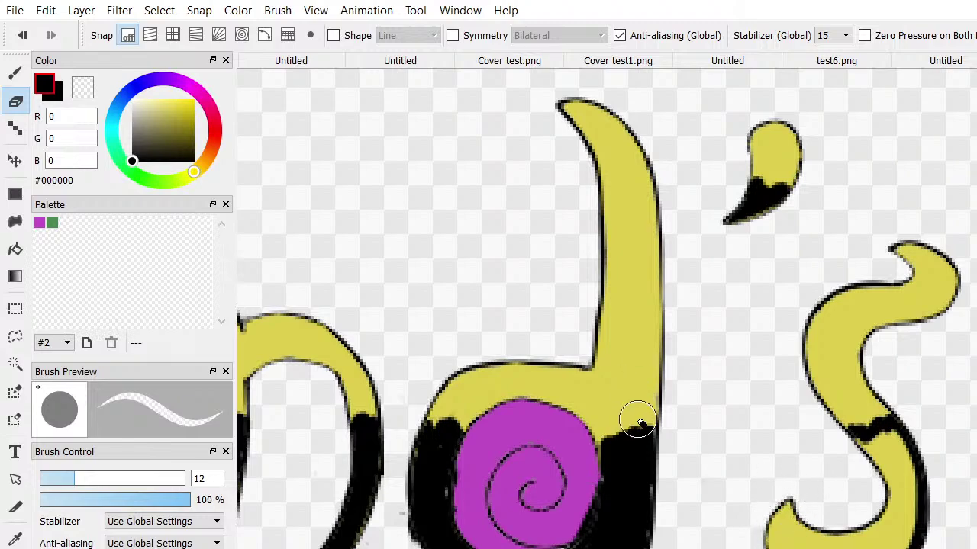
{"action": "mouse_move", "coordinate": [807, 497]}
{"action": "left_mouse_down"}
{"action": "mouse_move", "coordinate": [780, 506]}
{"action": "mouse_move", "coordinate": [775, 537]}
{"action": "left_mouse_up"}
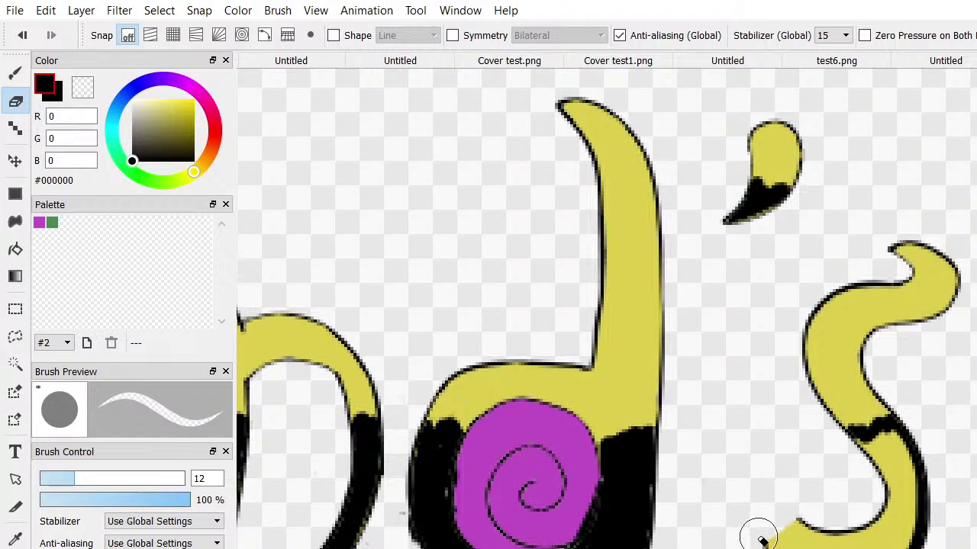
{"action": "left_click", "coordinate": [15, 72]}
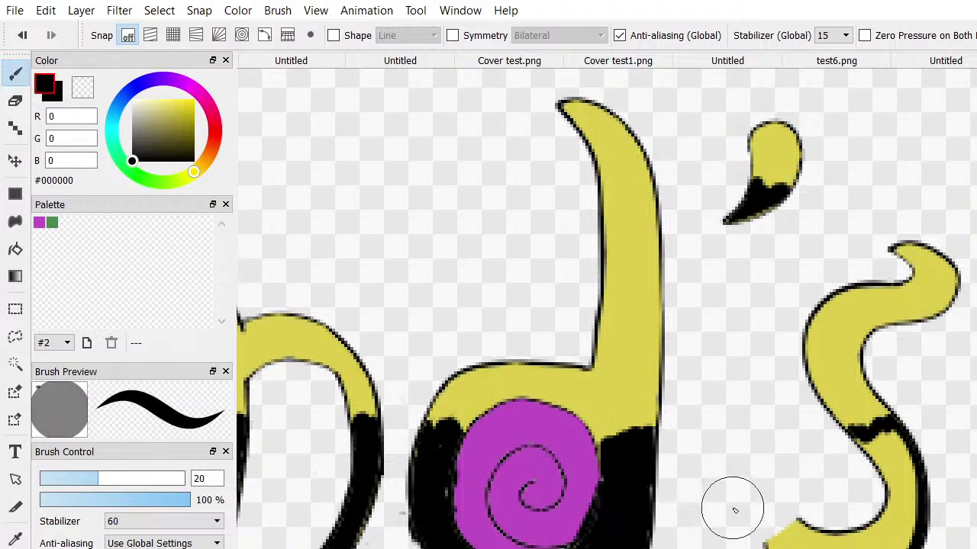
{"action": "left_click_drag", "start_coordinate": [759, 536], "coordinate": [752, 500]}
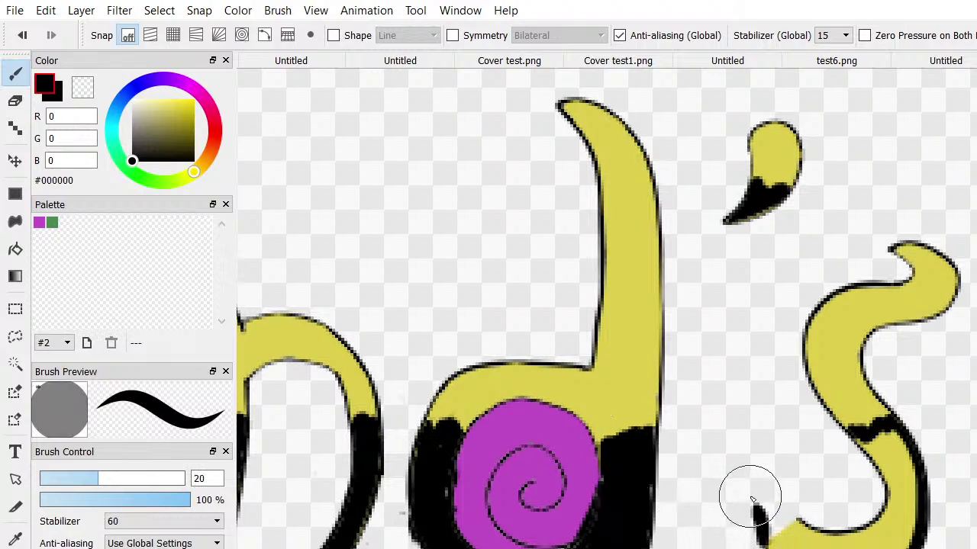
{"action": "key", "text": "ctrl+z"}
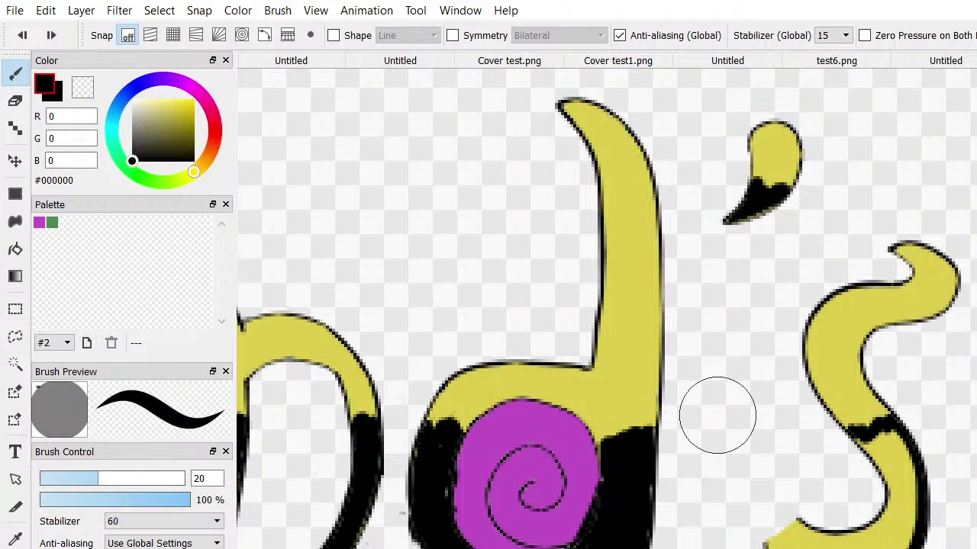
{"action": "left_click_drag", "start_coordinate": [717, 416], "coordinate": [696, 416]}
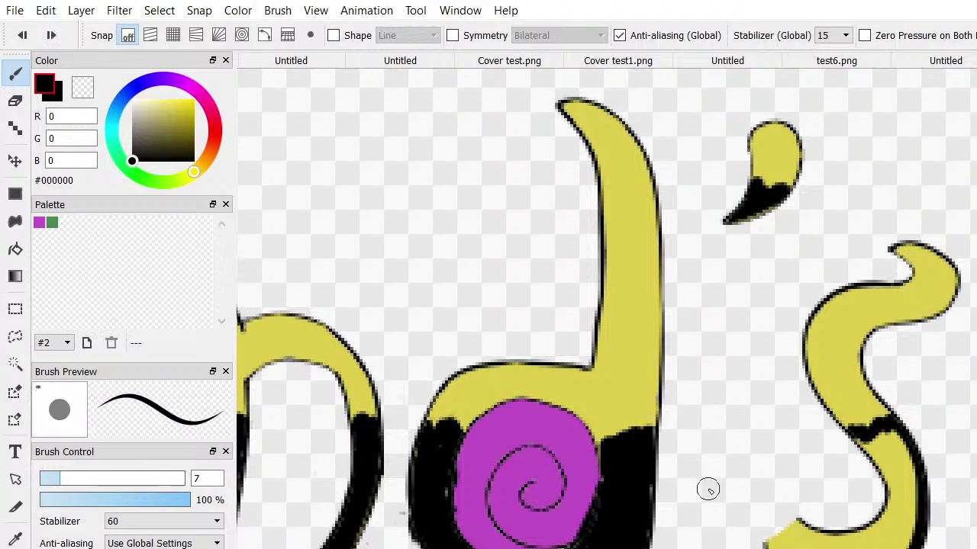
{"action": "mouse_move", "coordinate": [763, 542]}
{"action": "left_mouse_down"}
{"action": "mouse_move", "coordinate": [747, 502]}
{"action": "mouse_move", "coordinate": [723, 497]}
{"action": "mouse_move", "coordinate": [742, 486]}
{"action": "mouse_move", "coordinate": [769, 492]}
{"action": "mouse_move", "coordinate": [805, 527]}
{"action": "left_mouse_up"}
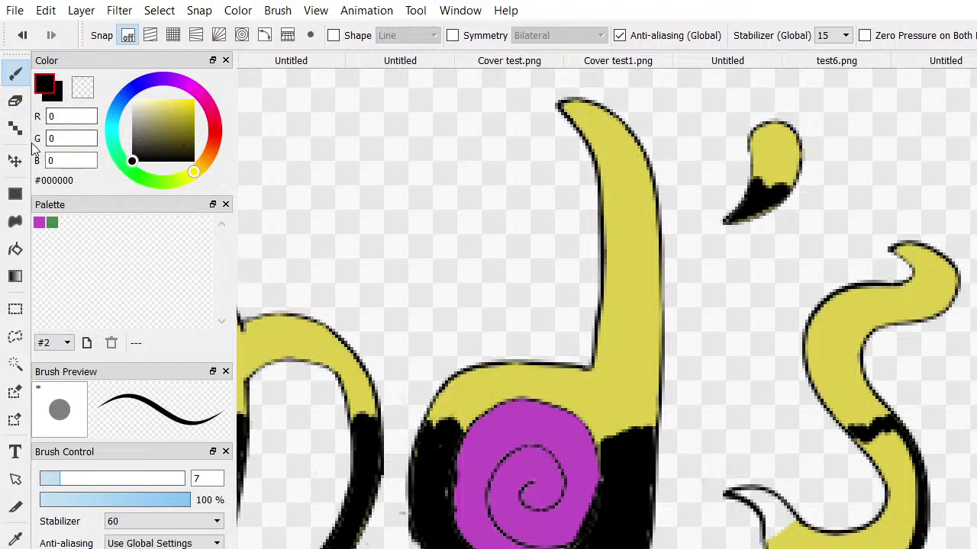
Sample the yellow #DDCD4C from the s and add it to the palette
{"action": "left_click", "coordinate": [15, 537]}
{"action": "left_click", "coordinate": [845, 375]}
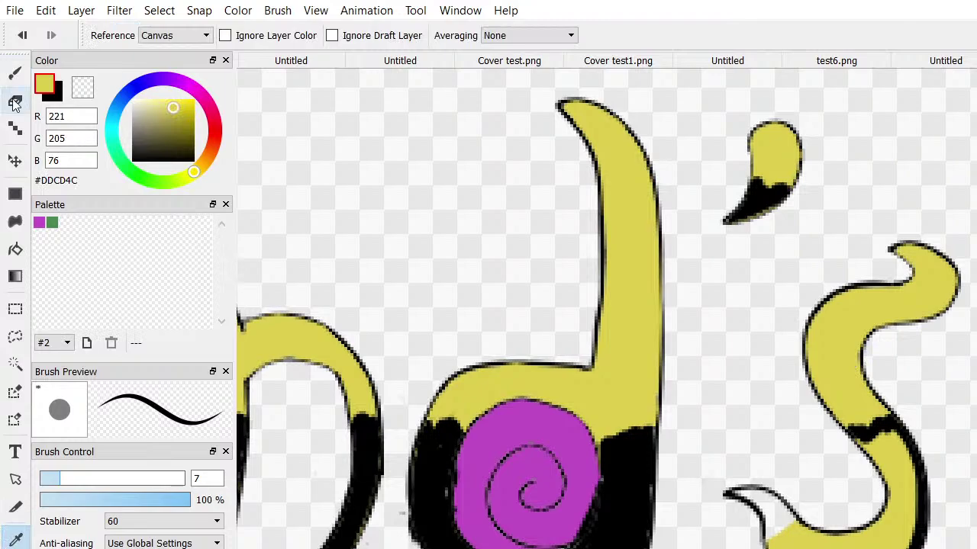
{"action": "left_click", "coordinate": [15, 73]}
{"action": "left_click", "coordinate": [88, 344]}
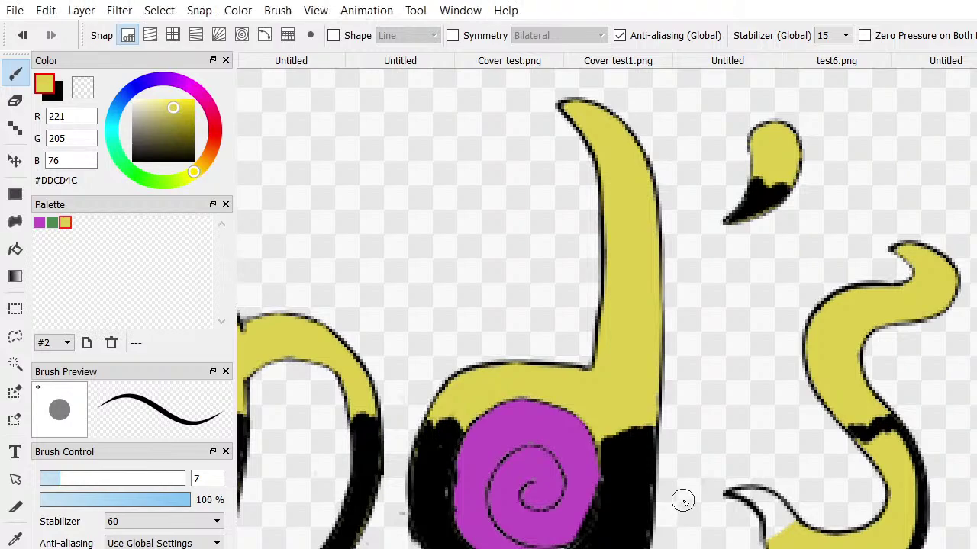
Fill the redrawn tip of the s's lower tail with yellow
{"action": "scroll", "coordinate": [710, 524], "scroll_direction": "down", "scroll_amount": 2}
{"action": "scroll", "coordinate": [710, 518], "scroll_direction": "up", "scroll_amount": 8}
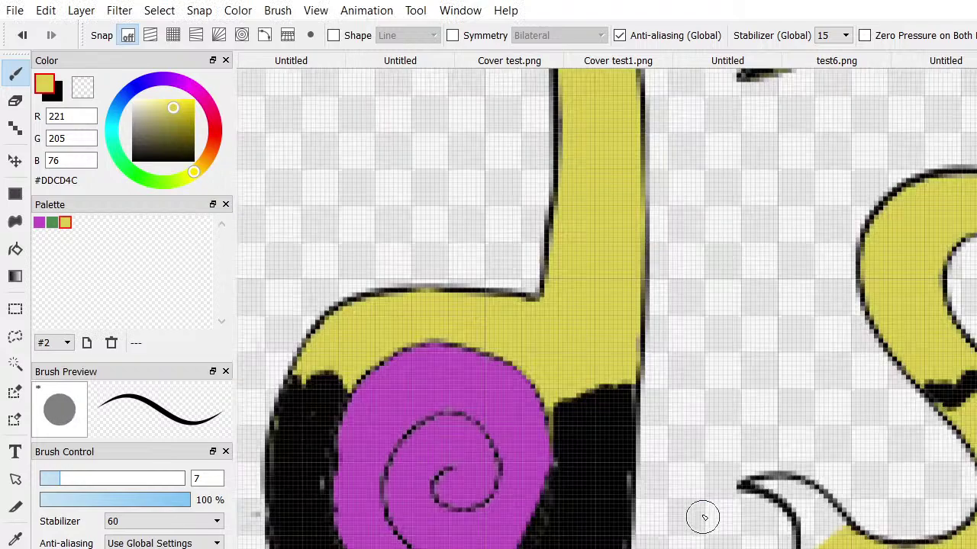
{"action": "scroll", "coordinate": [856, 511], "scroll_direction": "up", "scroll_amount": 2}
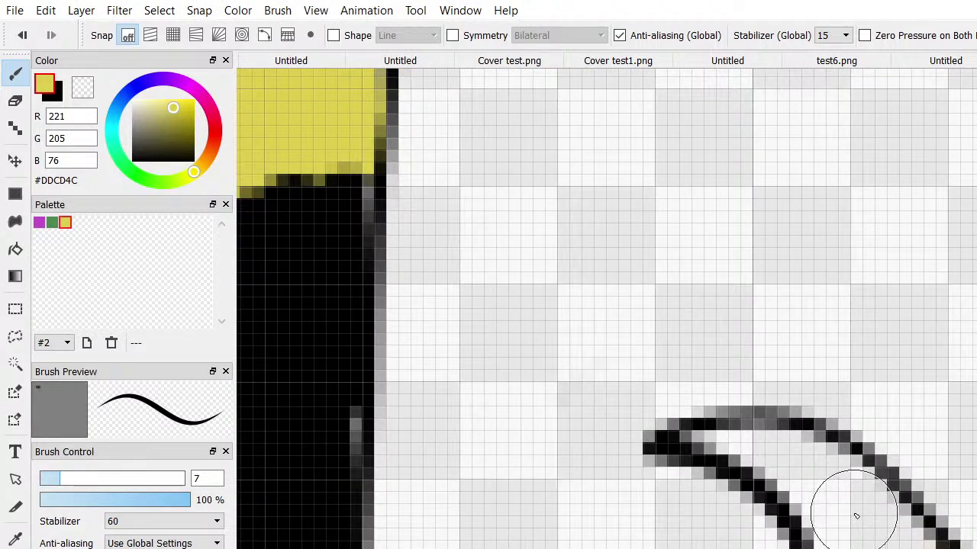
{"action": "mouse_move", "coordinate": [697, 442]}
{"action": "left_mouse_down"}
{"action": "mouse_move", "coordinate": [715, 435]}
{"action": "mouse_move", "coordinate": [763, 447]}
{"action": "mouse_move", "coordinate": [730, 447]}
{"action": "mouse_move", "coordinate": [725, 436]}
{"action": "mouse_move", "coordinate": [806, 468]}
{"action": "mouse_move", "coordinate": [840, 548]}
{"action": "mouse_move", "coordinate": [828, 524]}
{"action": "mouse_move", "coordinate": [767, 476]}
{"action": "mouse_move", "coordinate": [753, 433]}
{"action": "mouse_move", "coordinate": [809, 454]}
{"action": "mouse_move", "coordinate": [829, 490]}
{"action": "mouse_move", "coordinate": [912, 548]}
{"action": "mouse_move", "coordinate": [889, 548]}
{"action": "mouse_move", "coordinate": [861, 512]}
{"action": "mouse_move", "coordinate": [796, 463]}
{"action": "mouse_move", "coordinate": [842, 495]}
{"action": "mouse_move", "coordinate": [888, 548]}
{"action": "left_mouse_up"}
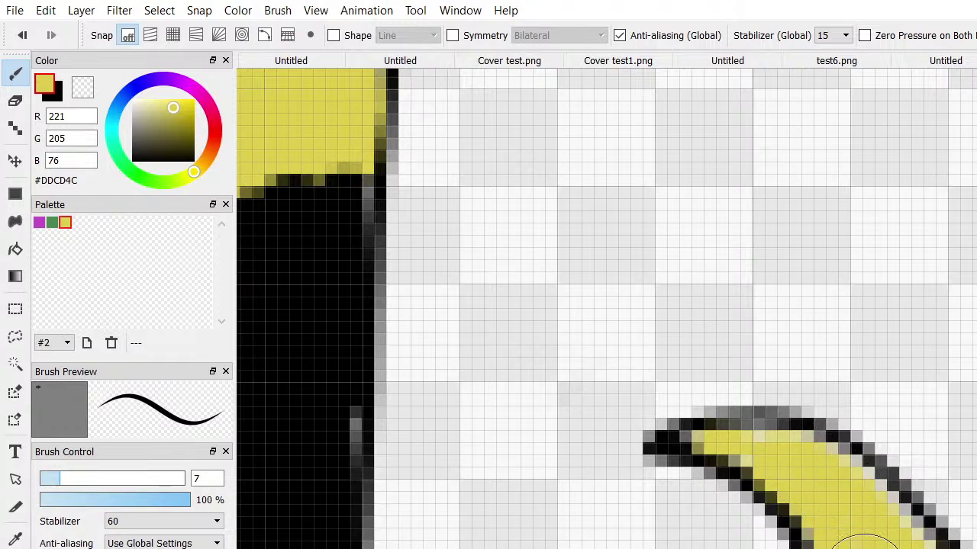
{"action": "scroll", "coordinate": [862, 543], "scroll_direction": "down", "scroll_amount": 5}
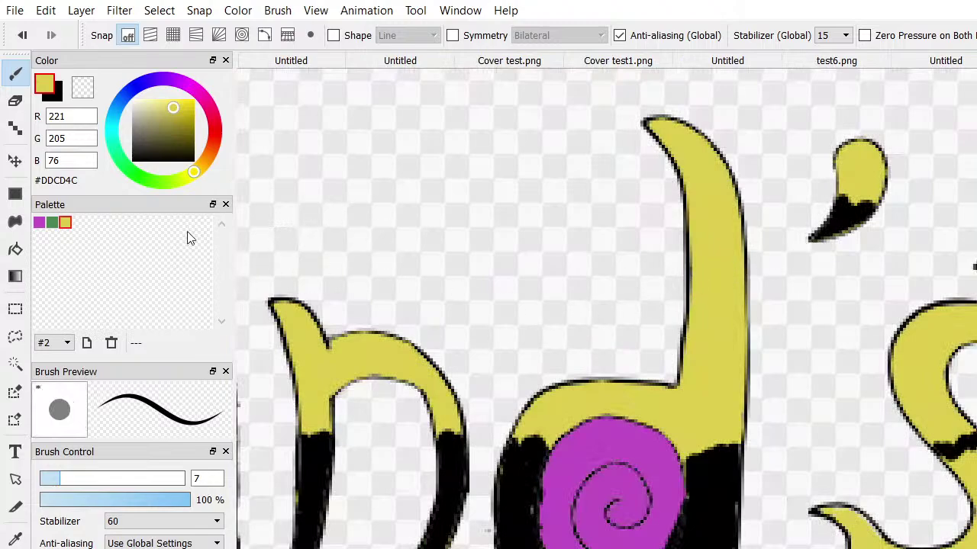
Switch to black at brush size 20 and touch up the dark area on the outer side of the d's bowl
{"action": "left_click_drag", "start_coordinate": [134, 156], "coordinate": [113, 175]}
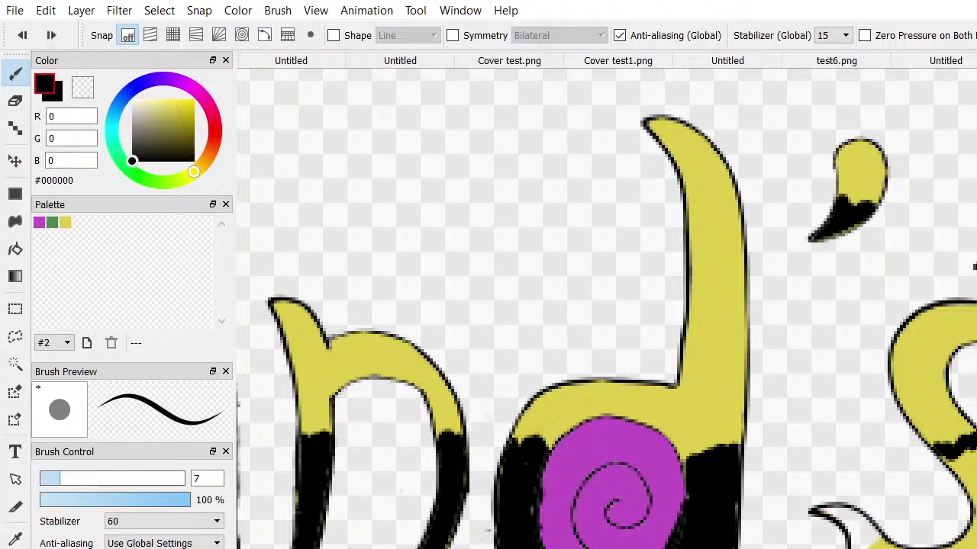
{"action": "key", "text": "ctrl+z"}
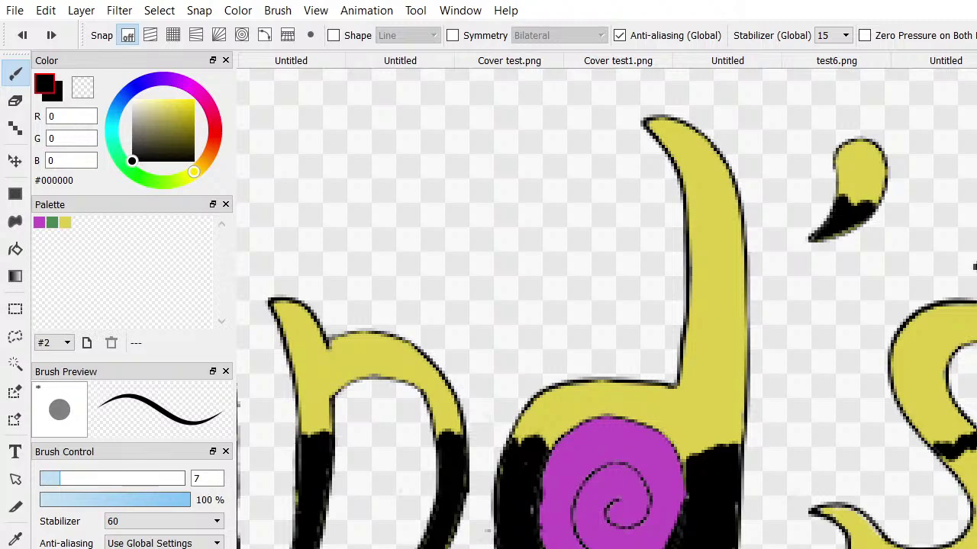
{"action": "scroll", "coordinate": [541, 437], "scroll_direction": "up", "scroll_amount": 3}
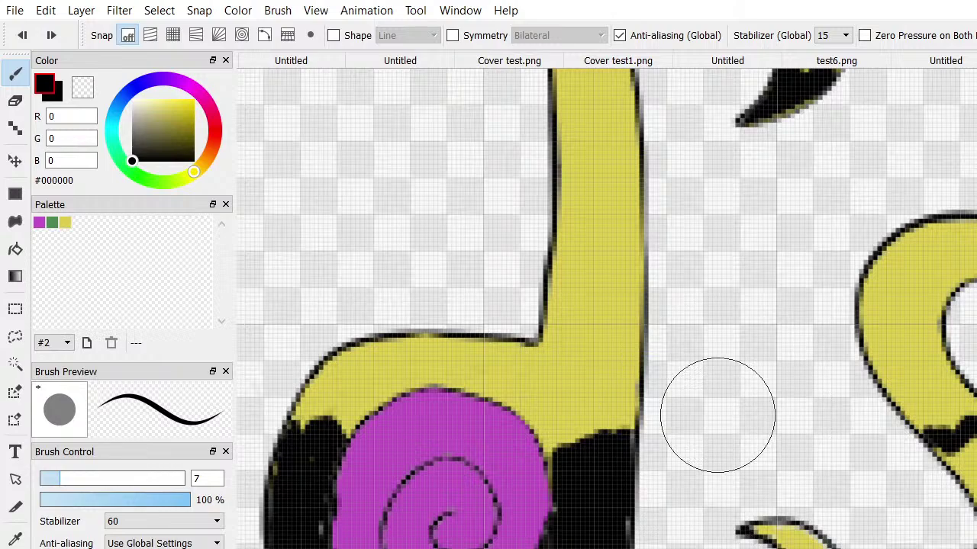
{"action": "left_click_drag", "start_coordinate": [717, 415], "coordinate": [718, 413]}
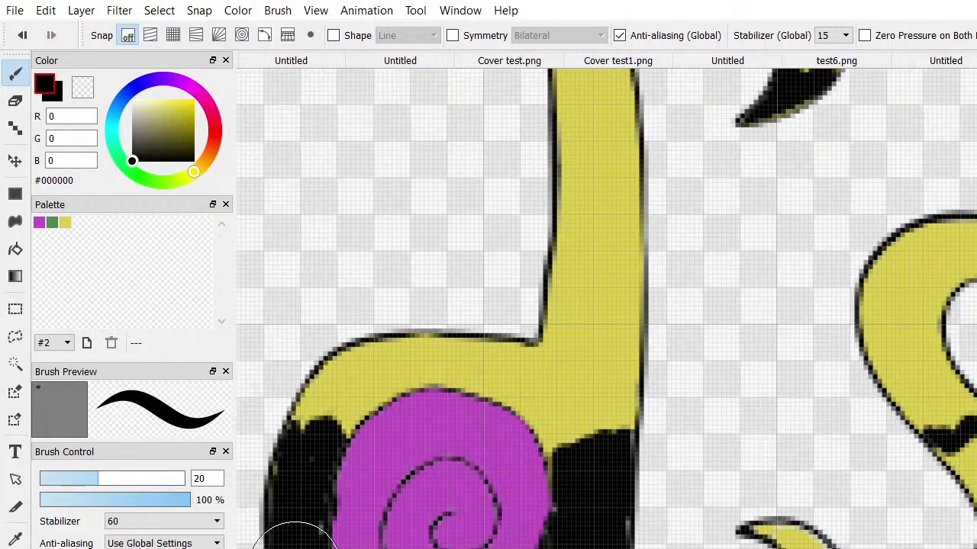
{"action": "mouse_move", "coordinate": [279, 517]}
{"action": "left_mouse_down"}
{"action": "mouse_move", "coordinate": [279, 465]}
{"action": "mouse_move", "coordinate": [312, 523]}
{"action": "mouse_move", "coordinate": [309, 543]}
{"action": "left_mouse_up"}
Paint the s black below the band, including the curved tip of its lower tail
{"action": "scroll", "coordinate": [607, 308], "scroll_direction": "right", "scroll_amount": 5}
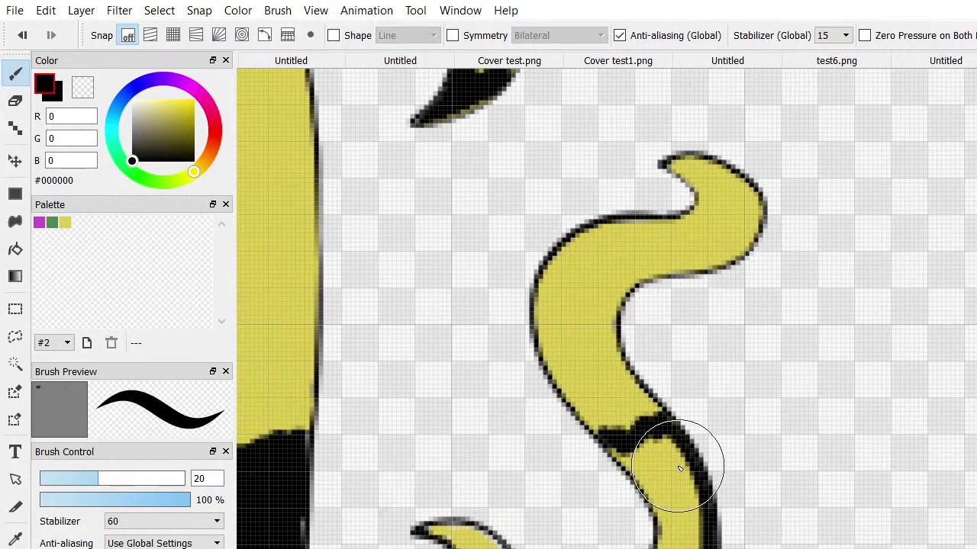
{"action": "mouse_move", "coordinate": [680, 470]}
{"action": "left_mouse_down"}
{"action": "mouse_move", "coordinate": [639, 429]}
{"action": "mouse_move", "coordinate": [618, 447]}
{"action": "mouse_move", "coordinate": [647, 484]}
{"action": "mouse_move", "coordinate": [631, 515]}
{"action": "mouse_move", "coordinate": [644, 505]}
{"action": "left_mouse_up"}
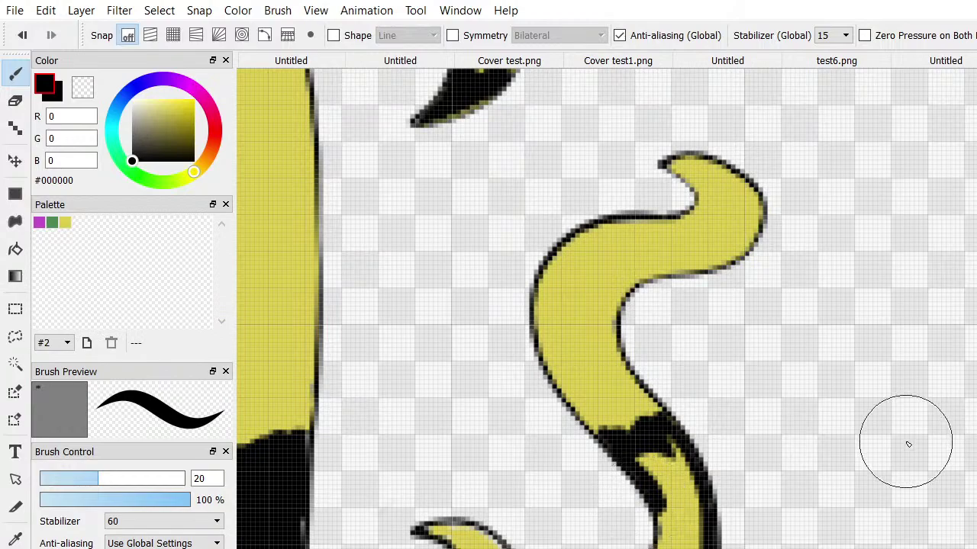
{"action": "mouse_move", "coordinate": [443, 536]}
{"action": "left_mouse_down"}
{"action": "mouse_move", "coordinate": [458, 524]}
{"action": "mouse_move", "coordinate": [543, 548]}
{"action": "mouse_move", "coordinate": [447, 535]}
{"action": "mouse_move", "coordinate": [425, 518]}
{"action": "mouse_move", "coordinate": [534, 536]}
{"action": "mouse_move", "coordinate": [481, 540]}
{"action": "left_mouse_up"}
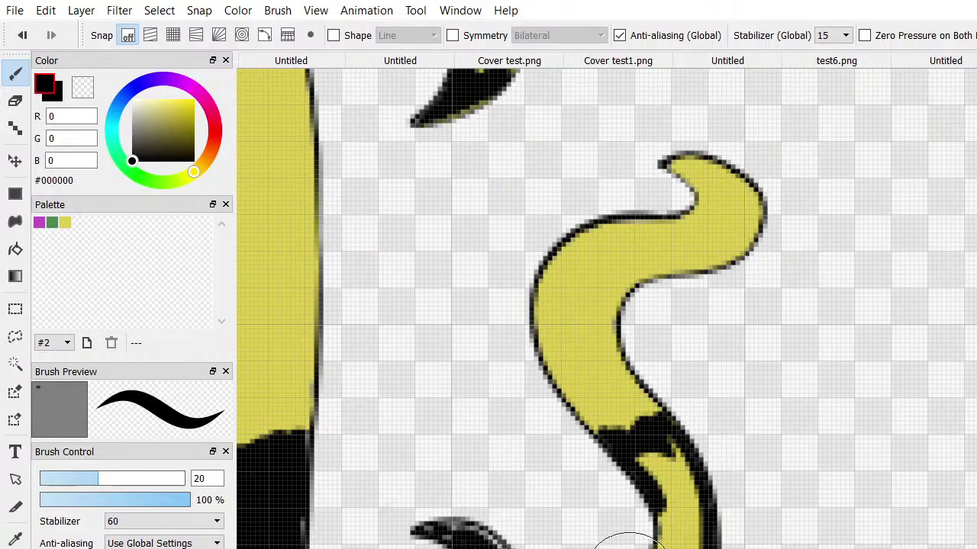
{"action": "mouse_move", "coordinate": [654, 519]}
{"action": "left_mouse_down"}
{"action": "mouse_move", "coordinate": [640, 464]}
{"action": "mouse_move", "coordinate": [644, 448]}
{"action": "mouse_move", "coordinate": [664, 450]}
{"action": "mouse_move", "coordinate": [681, 477]}
{"action": "mouse_move", "coordinate": [696, 536]}
{"action": "mouse_move", "coordinate": [669, 493]}
{"action": "mouse_move", "coordinate": [663, 440]}
{"action": "mouse_move", "coordinate": [677, 457]}
{"action": "mouse_move", "coordinate": [691, 522]}
{"action": "left_mouse_up"}
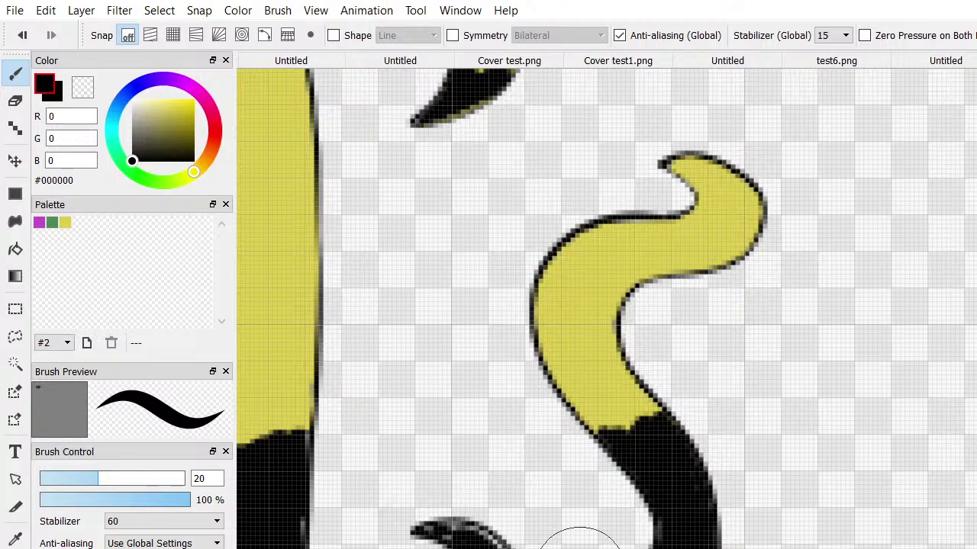
Lower the opacity of the black lower parts to turn them into a translucent darker shade over the yellow letters
{"action": "scroll", "coordinate": [669, 447], "scroll_direction": "down", "scroll_amount": 5}
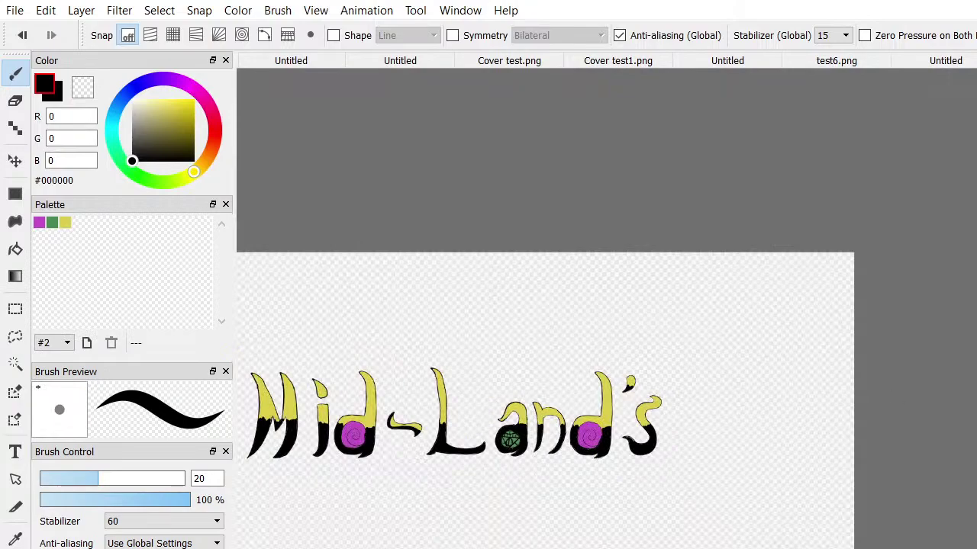
{"action": "key", "text": "ctrl+z"}
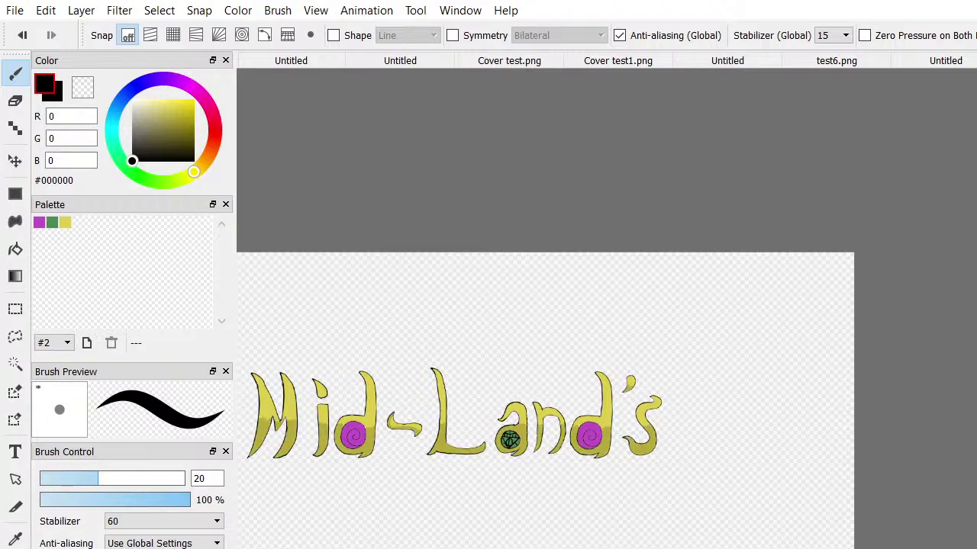
{"action": "scroll", "coordinate": [351, 534], "scroll_direction": "down", "scroll_amount": 1}
{"action": "scroll", "coordinate": [351, 534], "scroll_direction": "up", "scroll_amount": 4}
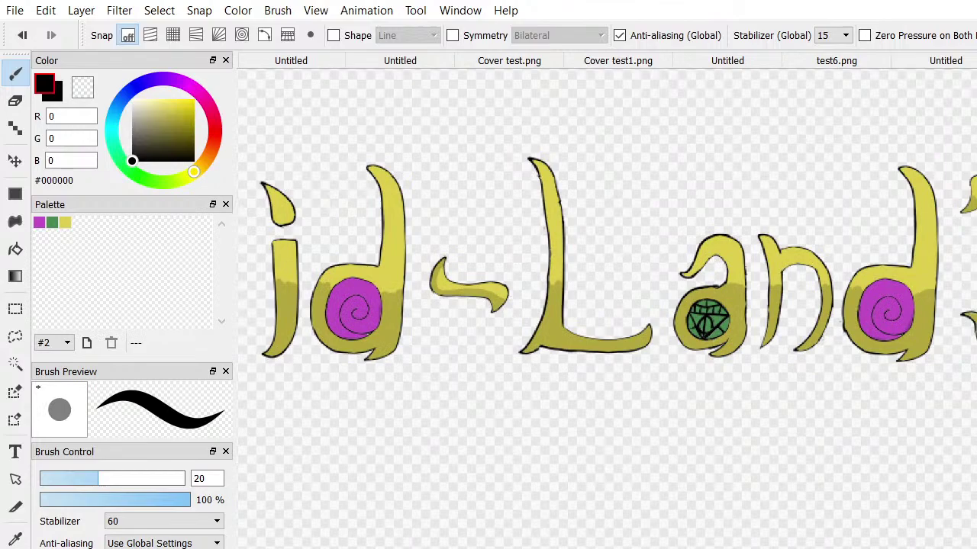
{"action": "scroll", "coordinate": [606, 310], "scroll_direction": "up", "scroll_amount": 1}
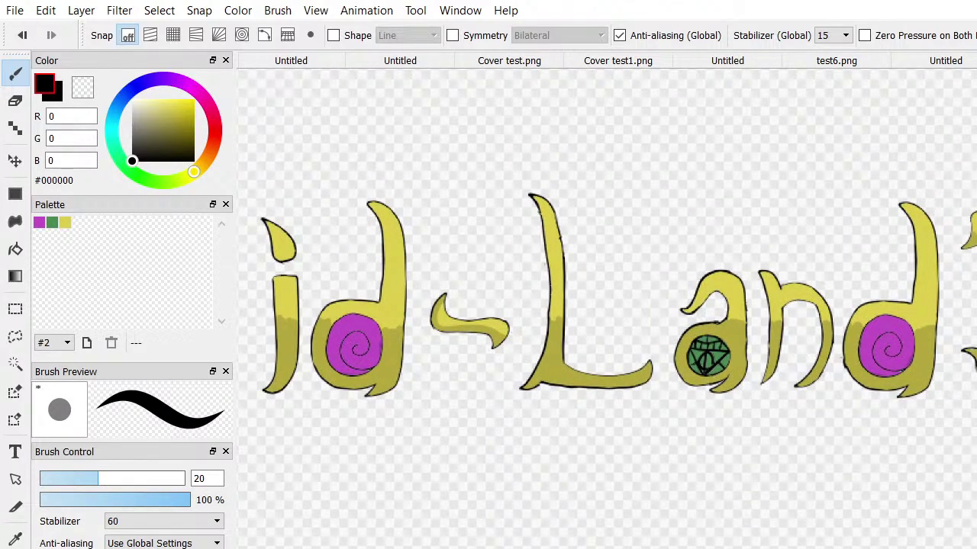
Soften the upper edge of the darker shading across the letters with a size 18 brush at 5 % opacity
{"action": "scroll", "coordinate": [606, 311], "scroll_direction": "left", "scroll_amount": 5}
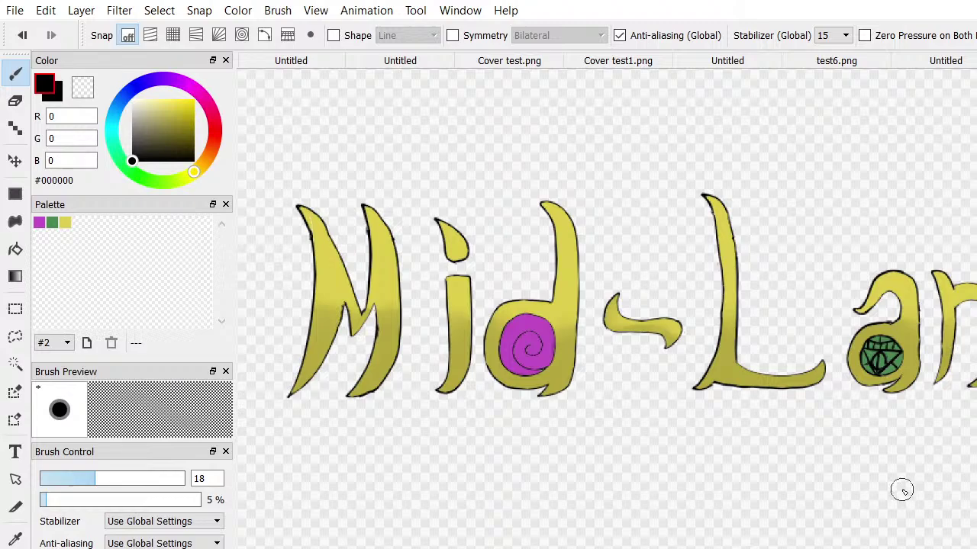
{"action": "scroll", "coordinate": [908, 305], "scroll_direction": "right", "scroll_amount": 5}
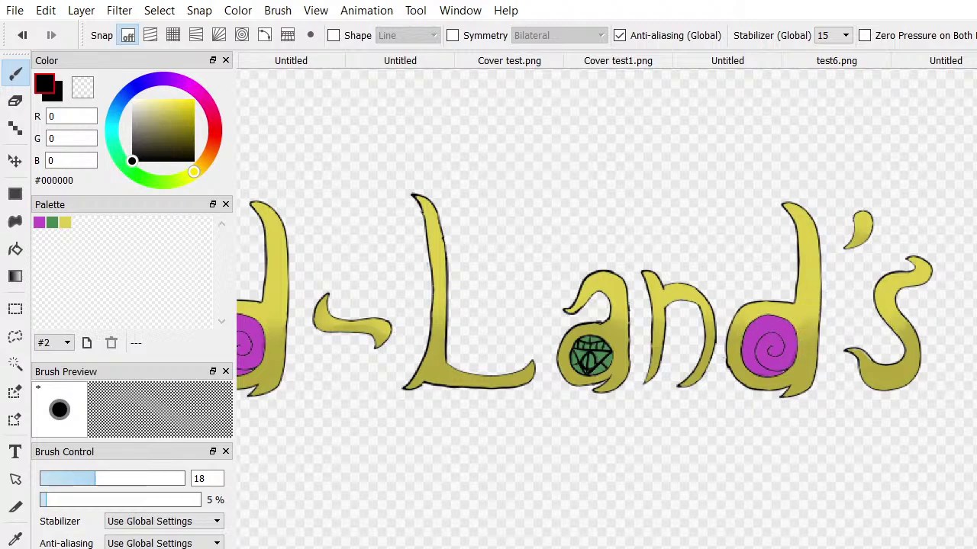
{"action": "scroll", "coordinate": [606, 309], "scroll_direction": "left", "scroll_amount": 5}
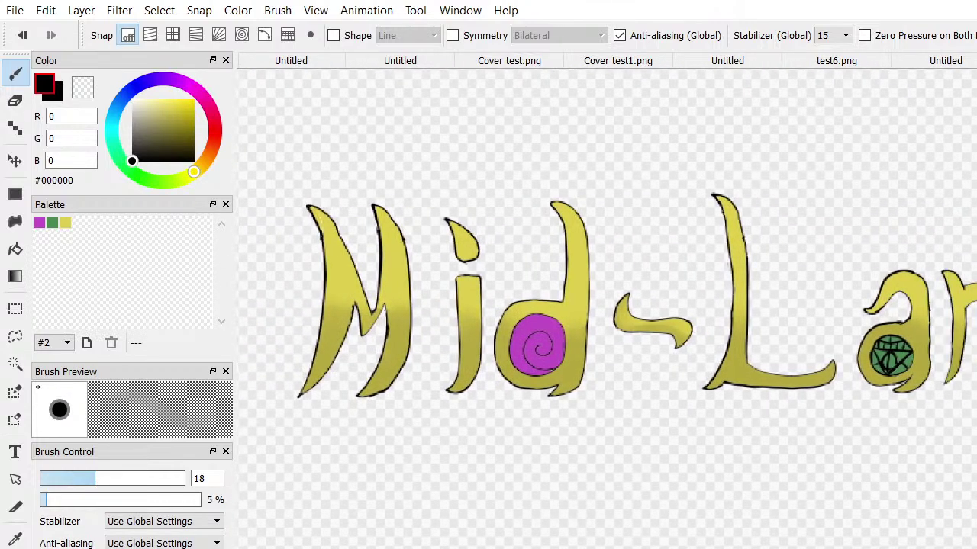
{"action": "scroll", "coordinate": [606, 309], "scroll_direction": "right", "scroll_amount": 1}
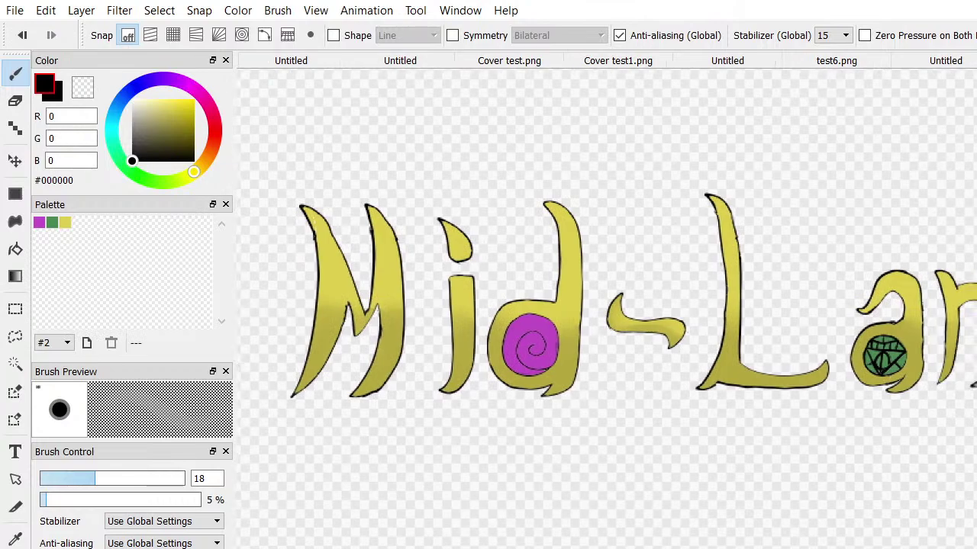
{"action": "scroll", "coordinate": [602, 348], "scroll_direction": "right", "scroll_amount": 3}
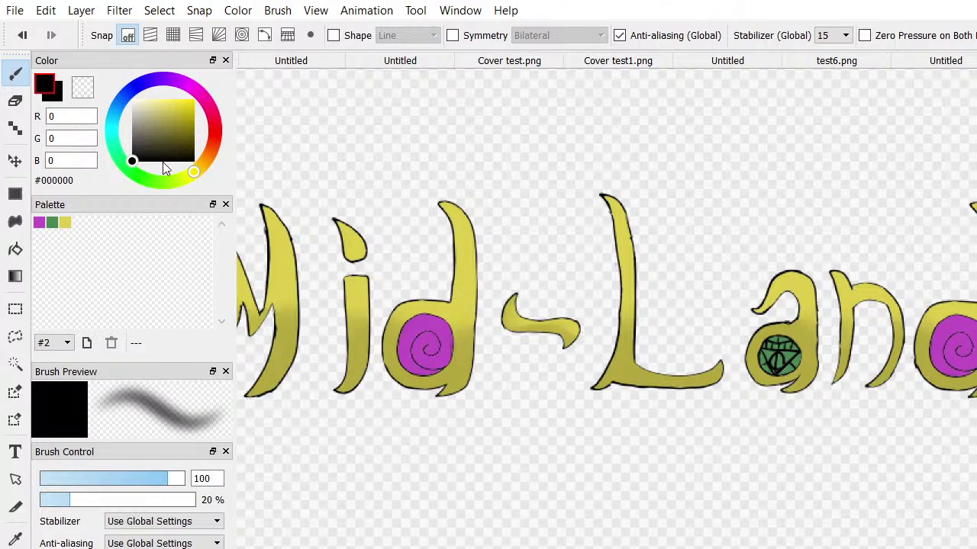
Pick near-white #F9F9F9 as the drawing colour and reduce the soft 20 % brush to size 7
{"action": "left_click_drag", "start_coordinate": [162, 162], "coordinate": [119, 102]}
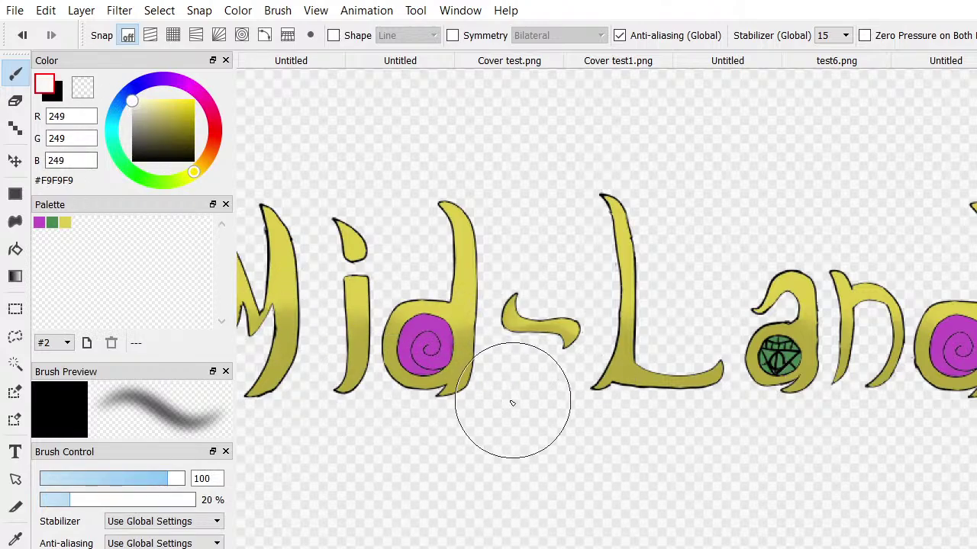
{"action": "mouse_move", "coordinate": [512, 403]}
{"action": "left_mouse_down"}
{"action": "mouse_move", "coordinate": [492, 382]}
{"action": "mouse_move", "coordinate": [392, 396]}
{"action": "mouse_move", "coordinate": [654, 414]}
{"action": "left_mouse_up"}
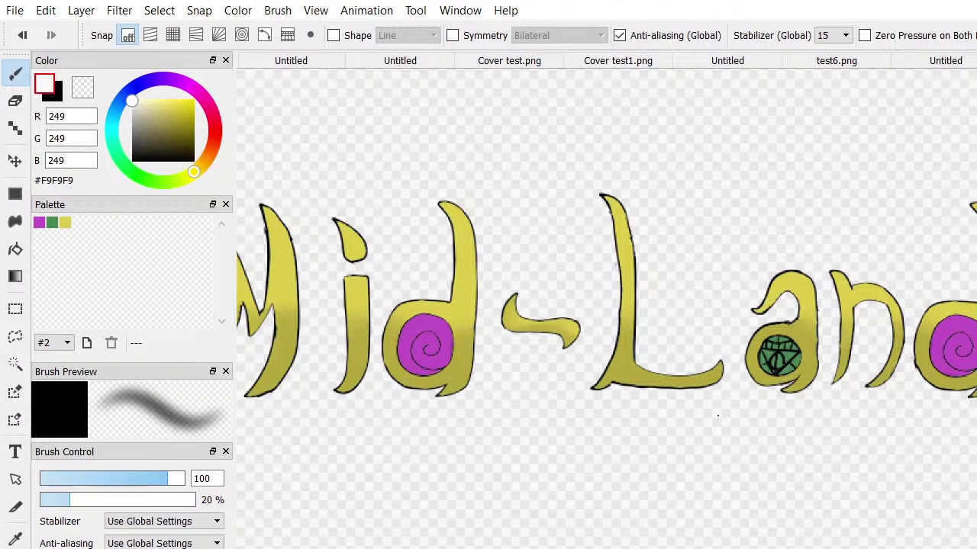
{"action": "key", "text": "bracketleft"}
{"action": "key", "text": "bracketleft"}
{"action": "key", "text": "bracketleft"}
{"action": "key", "text": "bracketleft"}
{"action": "key", "text": "bracketleft"}
{"action": "key", "text": "bracketleft"}
{"action": "key", "text": "bracketleft"}
{"action": "key", "text": "bracketleft"}
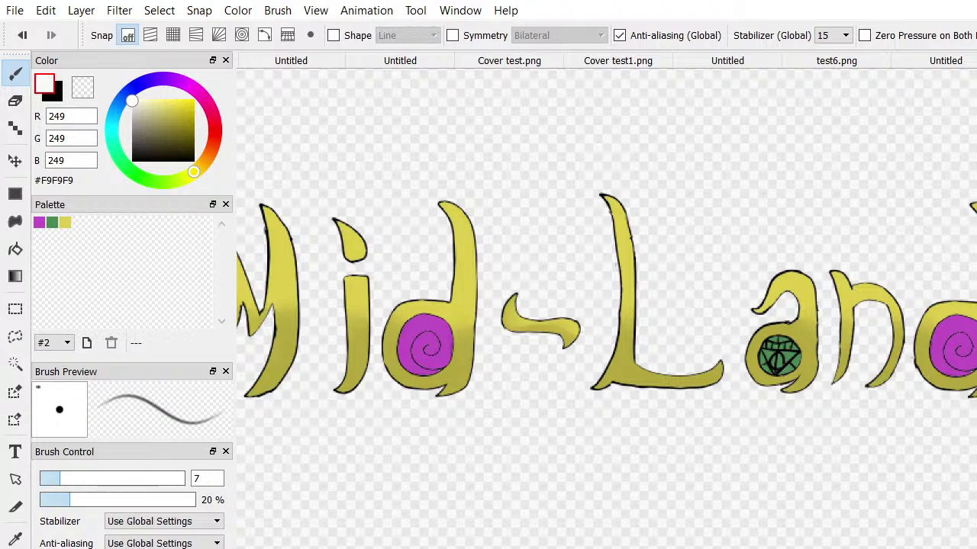
{"action": "scroll", "coordinate": [762, 267], "scroll_direction": "down", "scroll_amount": 2}
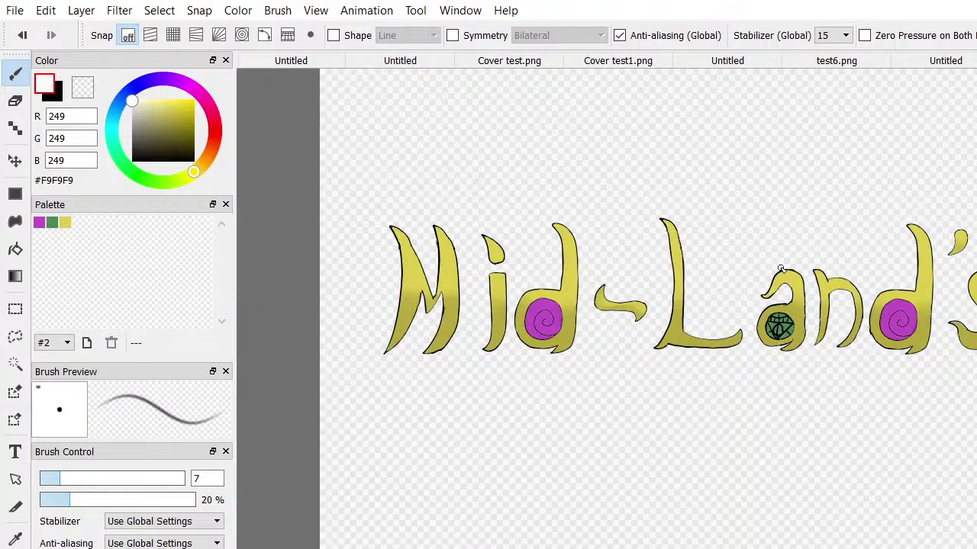
{"action": "scroll", "coordinate": [758, 277], "scroll_direction": "up", "scroll_amount": 4}
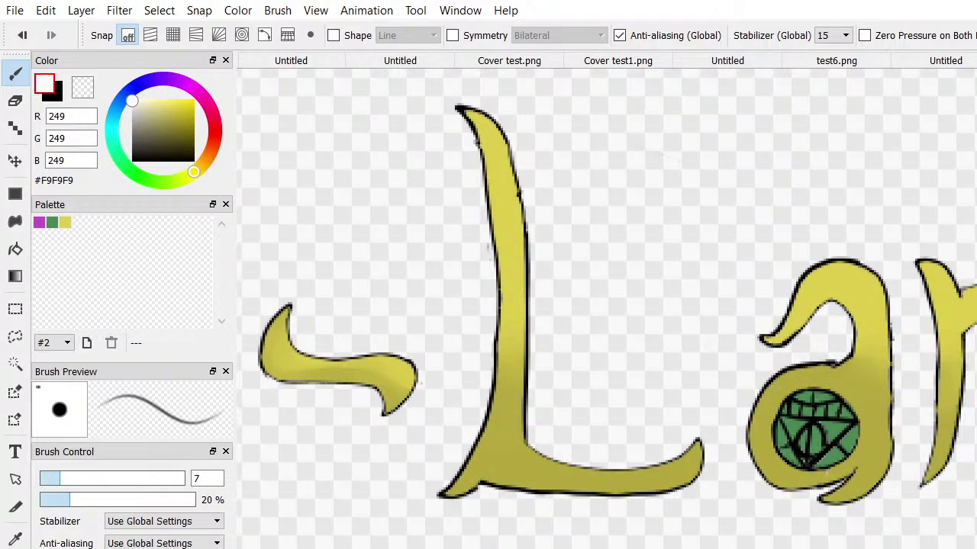
{"action": "key", "text": "ctrl+a"}
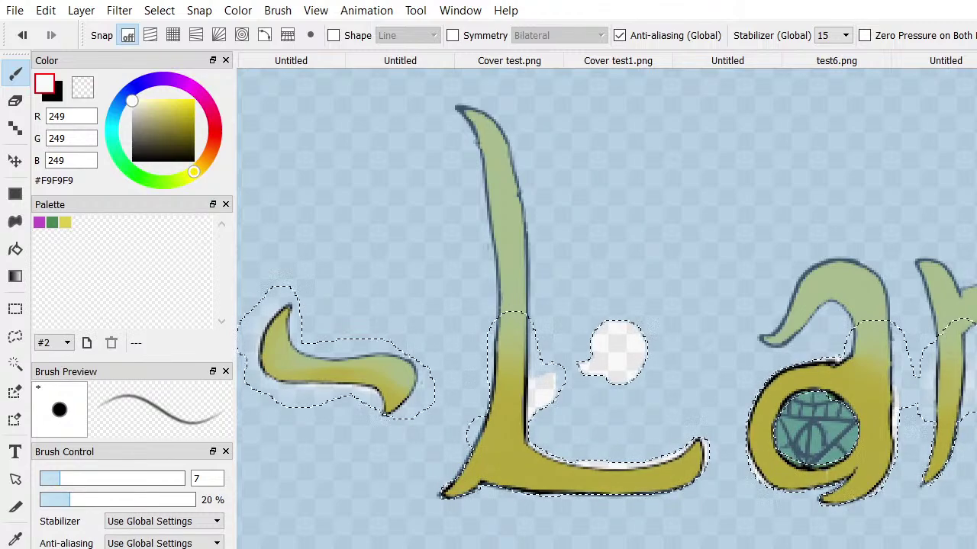
{"action": "key", "text": "ctrl+d"}
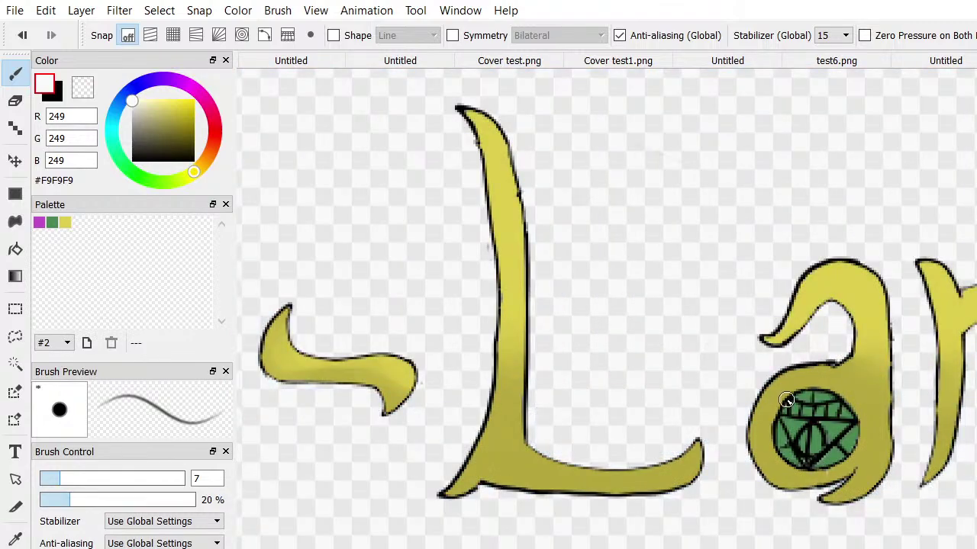
{"action": "scroll", "coordinate": [785, 401], "scroll_direction": "up", "scroll_amount": 1}
{"action": "scroll", "coordinate": [788, 400], "scroll_direction": "down", "scroll_amount": 3}
{"action": "scroll", "coordinate": [788, 399], "scroll_direction": "down", "scroll_amount": 2}
{"action": "scroll", "coordinate": [375, 354], "scroll_direction": "down", "scroll_amount": 1}
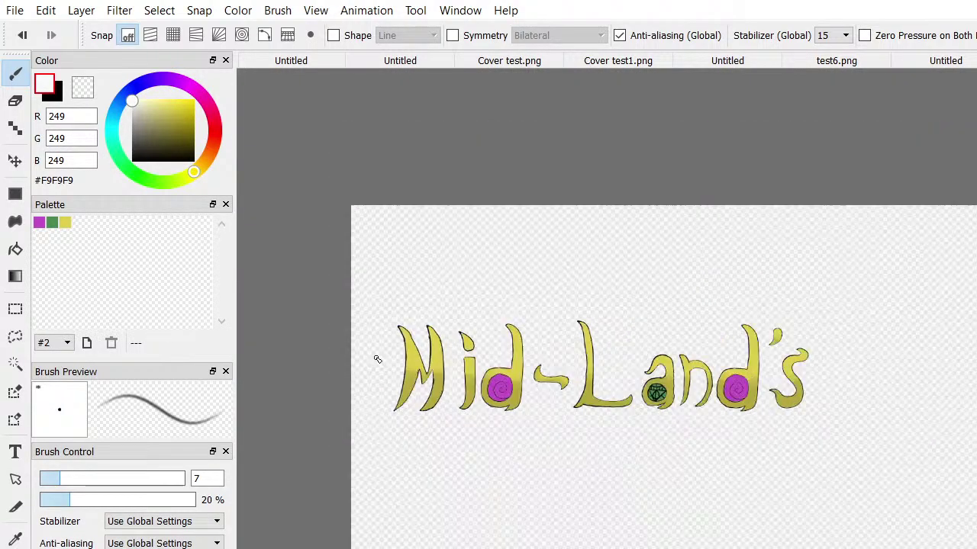
Try a thin near-white highlight on the M's first stem with the soft brush at size 5 and 20 % opacity
{"action": "scroll", "coordinate": [401, 359], "scroll_direction": "up", "scroll_amount": 5}
{"action": "scroll", "coordinate": [484, 329], "scroll_direction": "up", "scroll_amount": 2}
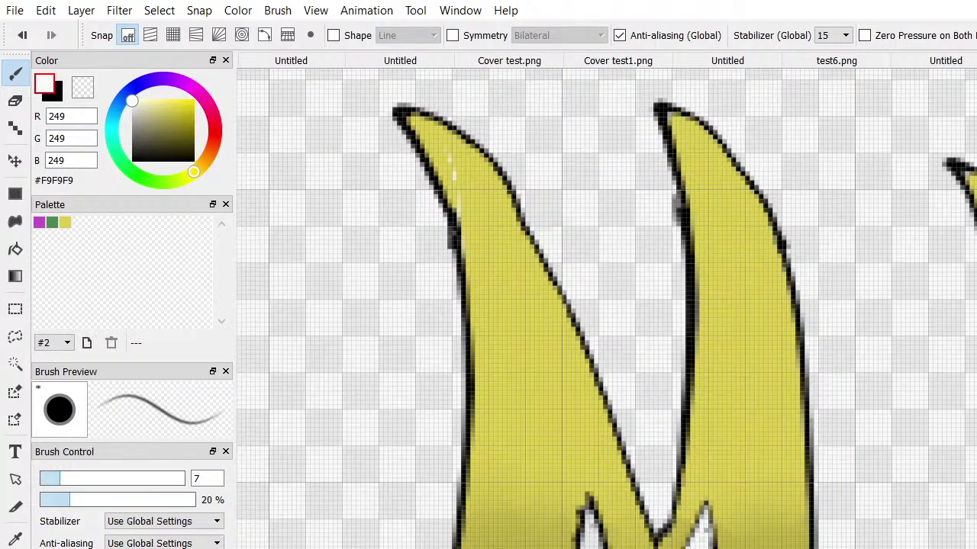
{"action": "key", "text": "e"}
{"action": "key", "text": "e"}
{"action": "key", "text": "e"}
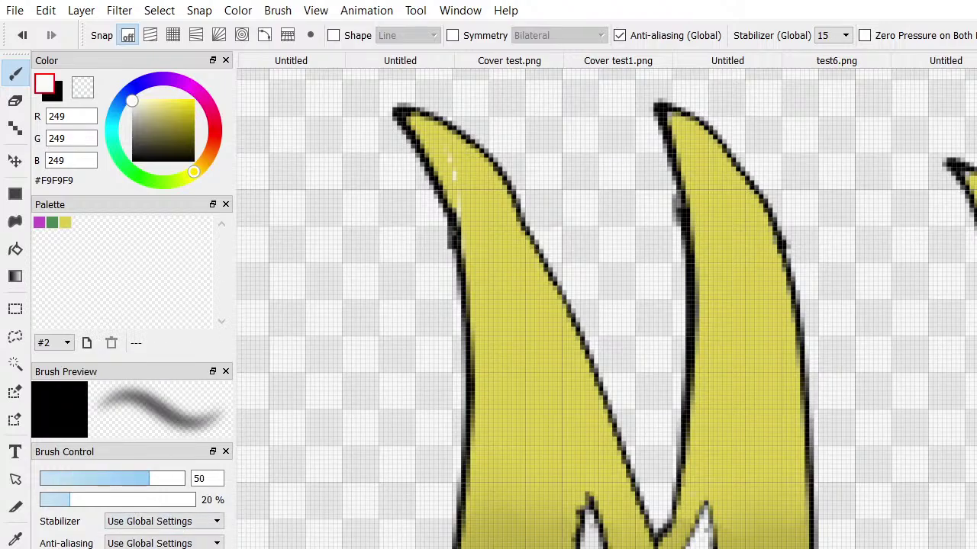
{"action": "key", "text": "e"}
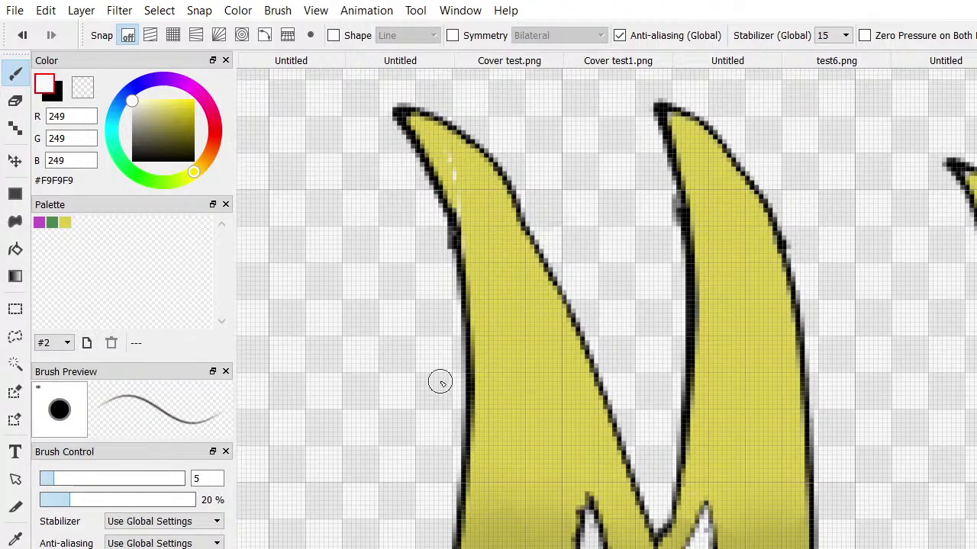
{"action": "mouse_move", "coordinate": [424, 114]}
{"action": "left_mouse_down"}
{"action": "mouse_move", "coordinate": [456, 140]}
{"action": "mouse_move", "coordinate": [501, 208]}
{"action": "mouse_move", "coordinate": [544, 305]}
{"action": "mouse_move", "coordinate": [486, 204]}
{"action": "left_mouse_up"}
{"action": "key", "text": "ctrl+z"}
Set the brush to size 7 at 50 % opacity and try near-white highlights along the M's two inner edges
{"action": "left_click", "coordinate": [176, 502]}
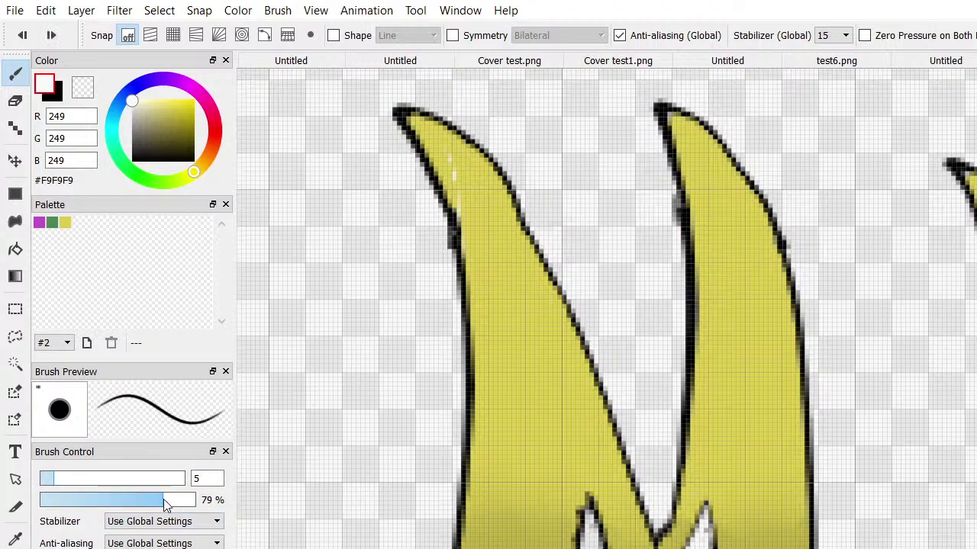
{"action": "mouse_move", "coordinate": [120, 493]}
{"action": "left_mouse_down"}
{"action": "mouse_move", "coordinate": [107, 497]}
{"action": "mouse_move", "coordinate": [124, 500]}
{"action": "mouse_move", "coordinate": [118, 504]}
{"action": "left_mouse_up"}
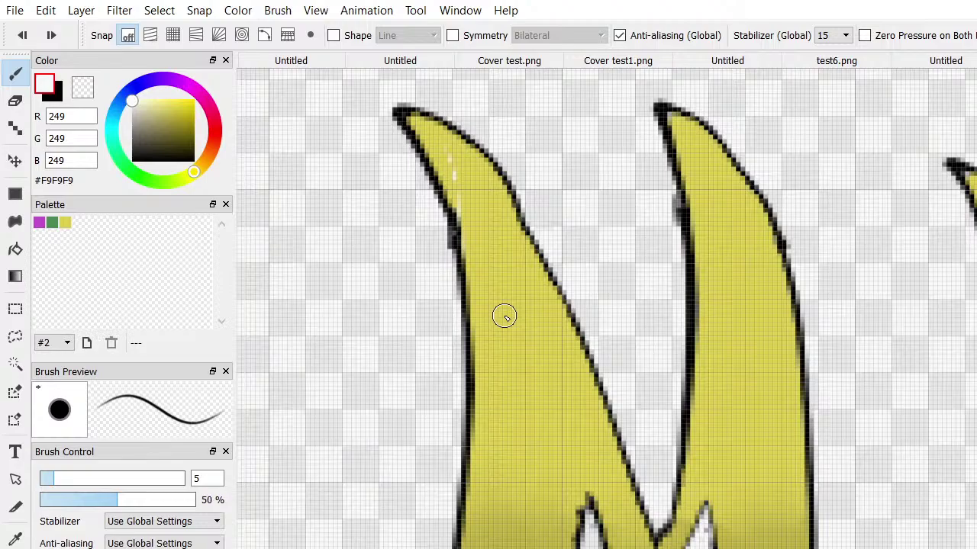
{"action": "key", "text": "bracketright"}
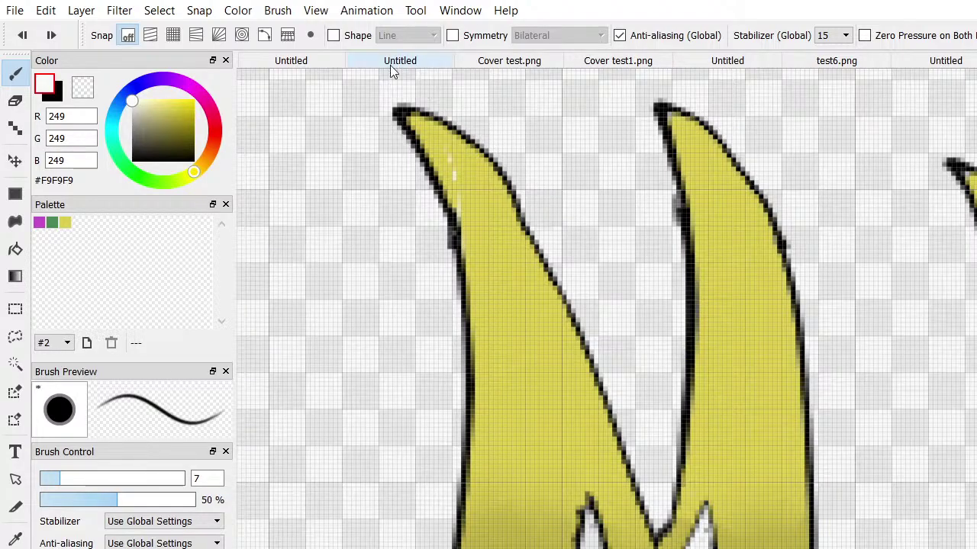
{"action": "mouse_move", "coordinate": [604, 456]}
{"action": "left_mouse_down"}
{"action": "mouse_move", "coordinate": [600, 425]}
{"action": "mouse_move", "coordinate": [600, 438]}
{"action": "mouse_move", "coordinate": [588, 419]}
{"action": "mouse_move", "coordinate": [632, 536]}
{"action": "mouse_move", "coordinate": [516, 180]}
{"action": "left_mouse_up"}
{"action": "key", "text": "ctrl+z"}
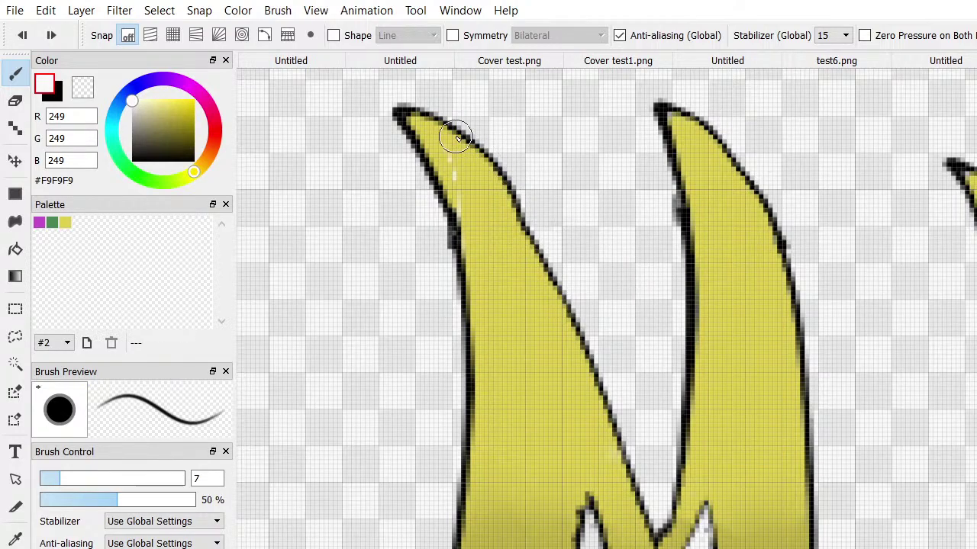
{"action": "mouse_move", "coordinate": [423, 124]}
{"action": "left_mouse_down"}
{"action": "mouse_move", "coordinate": [480, 160]}
{"action": "mouse_move", "coordinate": [608, 443]}
{"action": "mouse_move", "coordinate": [636, 532]}
{"action": "left_mouse_up"}
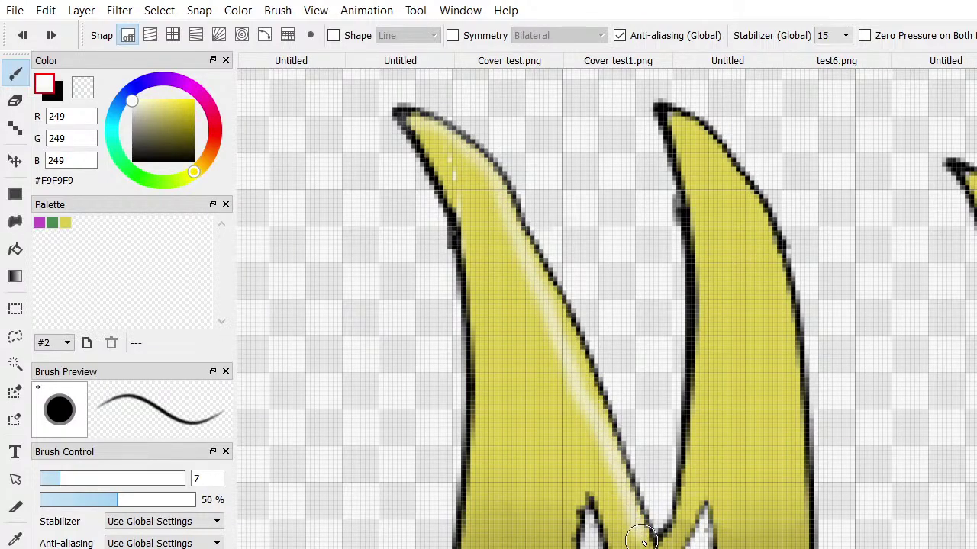
{"action": "mouse_move", "coordinate": [551, 280]}
{"action": "left_mouse_down"}
{"action": "mouse_move", "coordinate": [567, 305]}
{"action": "mouse_move", "coordinate": [588, 407]}
{"action": "left_mouse_up"}
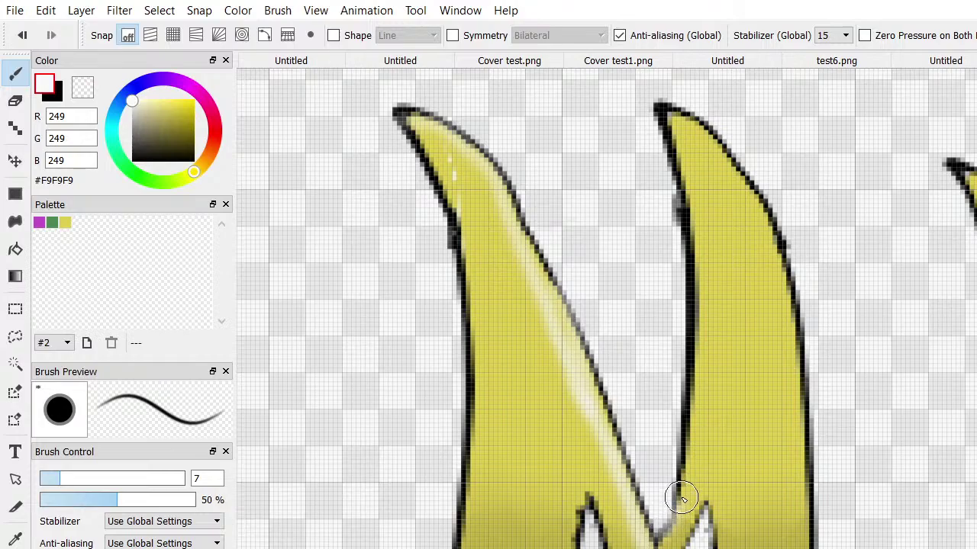
{"action": "mouse_move", "coordinate": [681, 498]}
{"action": "left_mouse_down"}
{"action": "mouse_move", "coordinate": [708, 261]}
{"action": "mouse_move", "coordinate": [678, 117]}
{"action": "mouse_move", "coordinate": [712, 127]}
{"action": "left_mouse_up"}
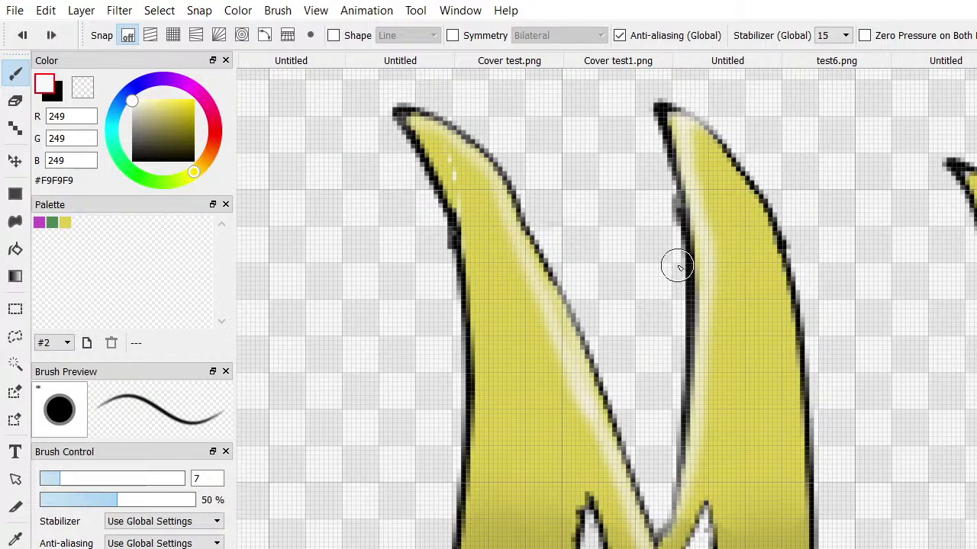
{"action": "key", "text": "ctrl+z"}
{"action": "key", "text": "ctrl+z"}
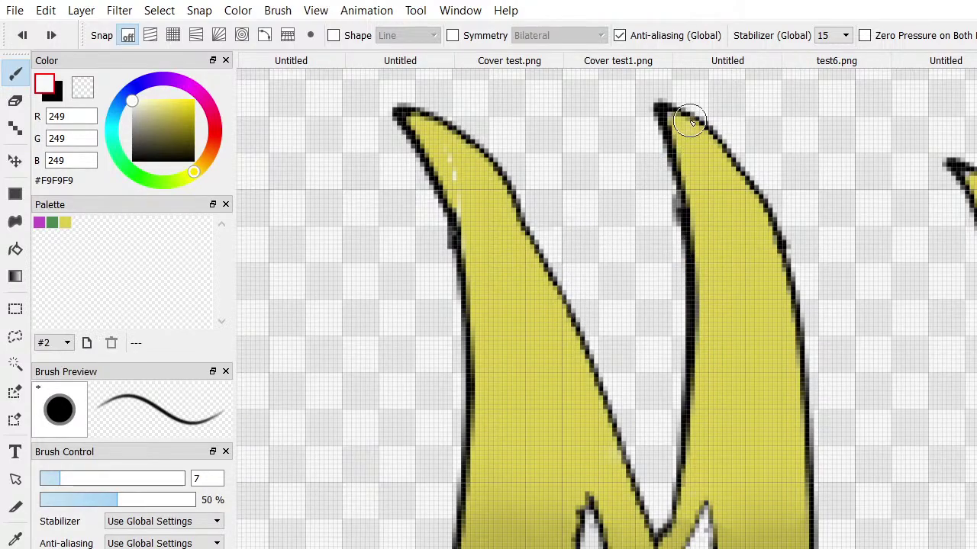
Try a near-white highlight down the outer edge of the M's second stem at size 7 and 50 % opacity
{"action": "mouse_move", "coordinate": [676, 109]}
{"action": "left_mouse_down"}
{"action": "mouse_move", "coordinate": [723, 173]}
{"action": "mouse_move", "coordinate": [704, 133]}
{"action": "mouse_move", "coordinate": [689, 127]}
{"action": "mouse_move", "coordinate": [751, 207]}
{"action": "mouse_move", "coordinate": [766, 246]}
{"action": "mouse_move", "coordinate": [790, 391]}
{"action": "mouse_move", "coordinate": [791, 548]}
{"action": "left_mouse_up"}
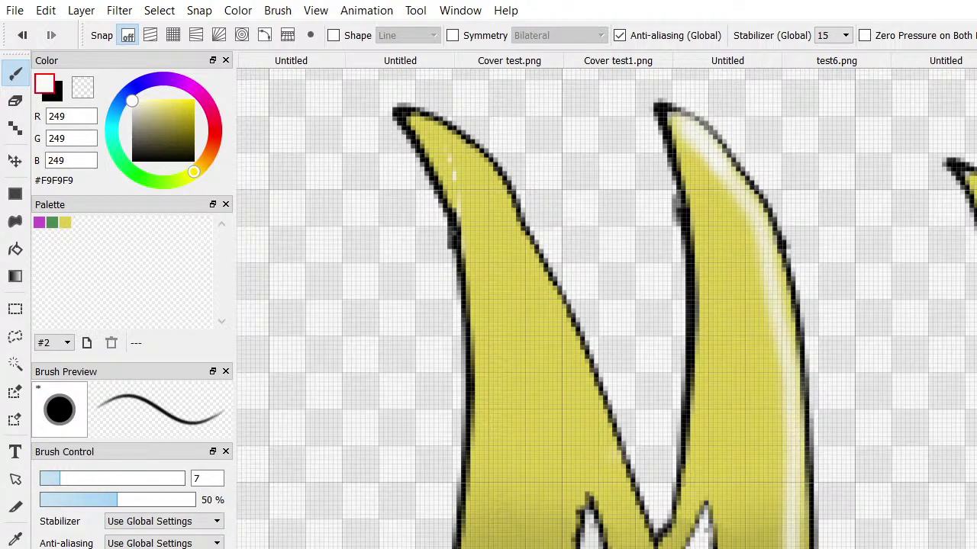
{"action": "scroll", "coordinate": [606, 308], "scroll_direction": "down", "scroll_amount": 4}
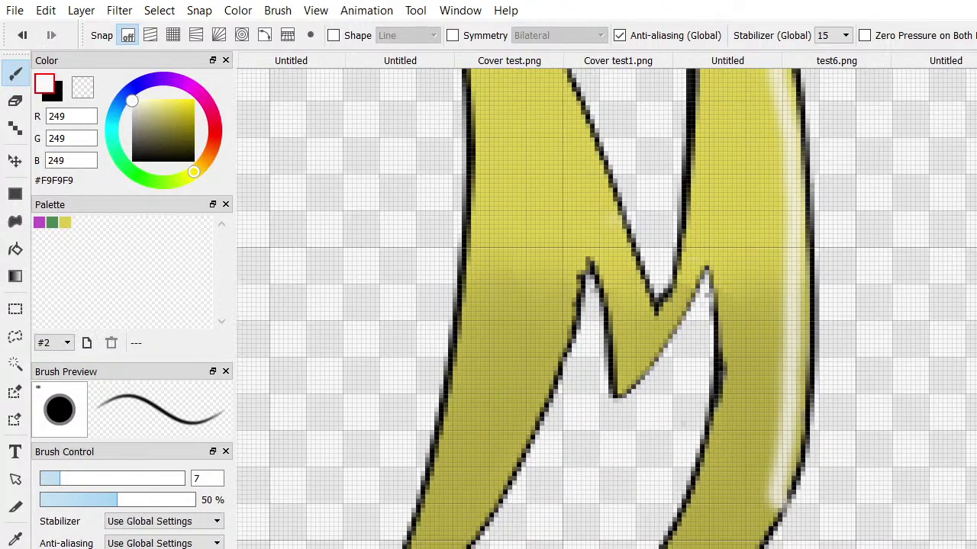
{"action": "mouse_move", "coordinate": [793, 96]}
{"action": "left_mouse_down"}
{"action": "mouse_move", "coordinate": [778, 112]}
{"action": "mouse_move", "coordinate": [820, 445]}
{"action": "mouse_move", "coordinate": [805, 548]}
{"action": "left_mouse_up"}
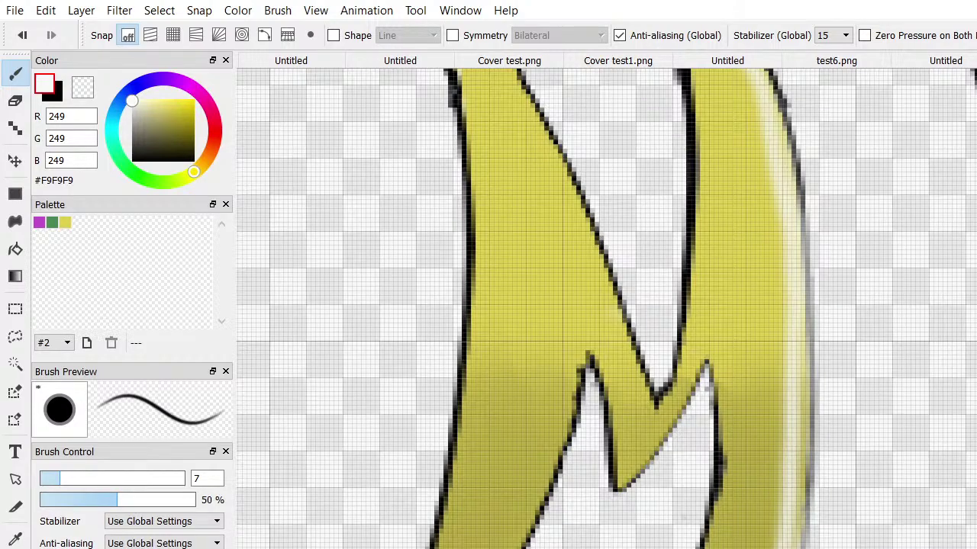
{"action": "key", "text": "ctrl+z"}
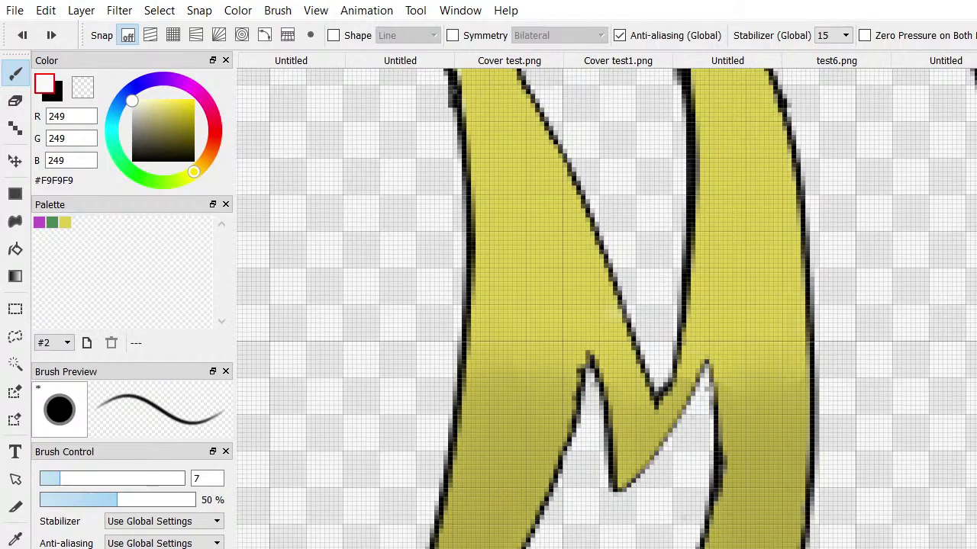
Try a solid near-white highlight on the M's second stem with the size 20 brush at 100 % opacity and stabilizer 60
{"action": "scroll", "coordinate": [292, 403], "scroll_direction": "down", "scroll_amount": 1}
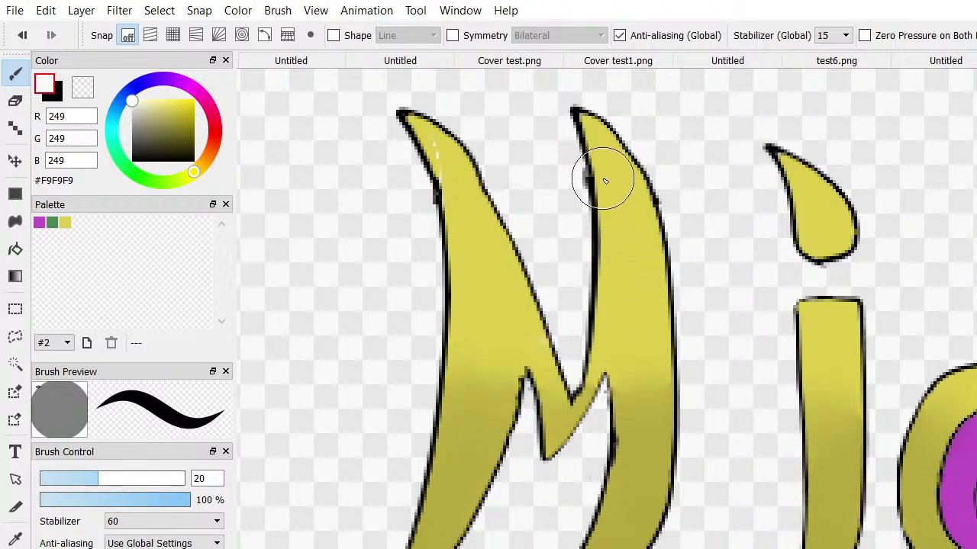
{"action": "mouse_move", "coordinate": [585, 120]}
{"action": "left_mouse_down"}
{"action": "mouse_move", "coordinate": [621, 158]}
{"action": "mouse_move", "coordinate": [650, 220]}
{"action": "mouse_move", "coordinate": [680, 394]}
{"action": "left_mouse_up"}
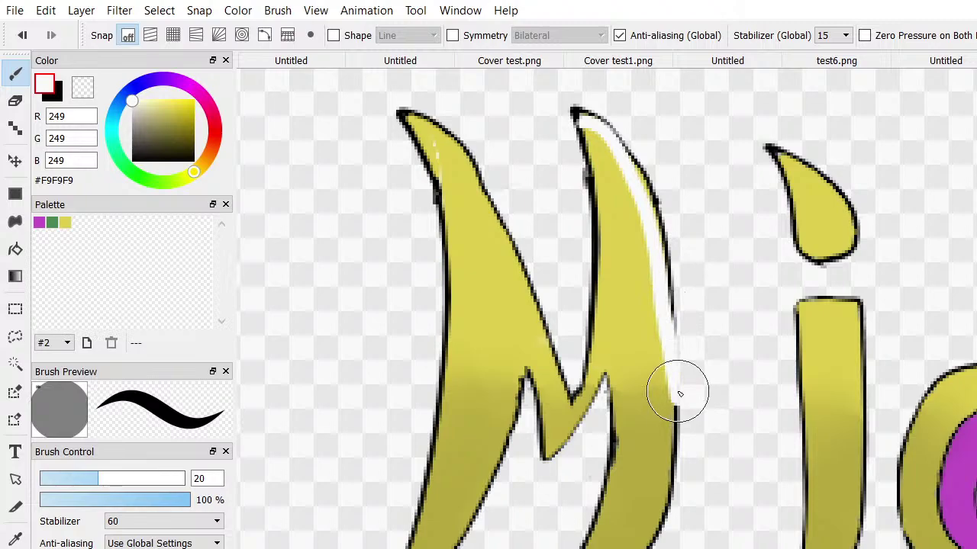
{"action": "key", "text": "ctrl+z"}
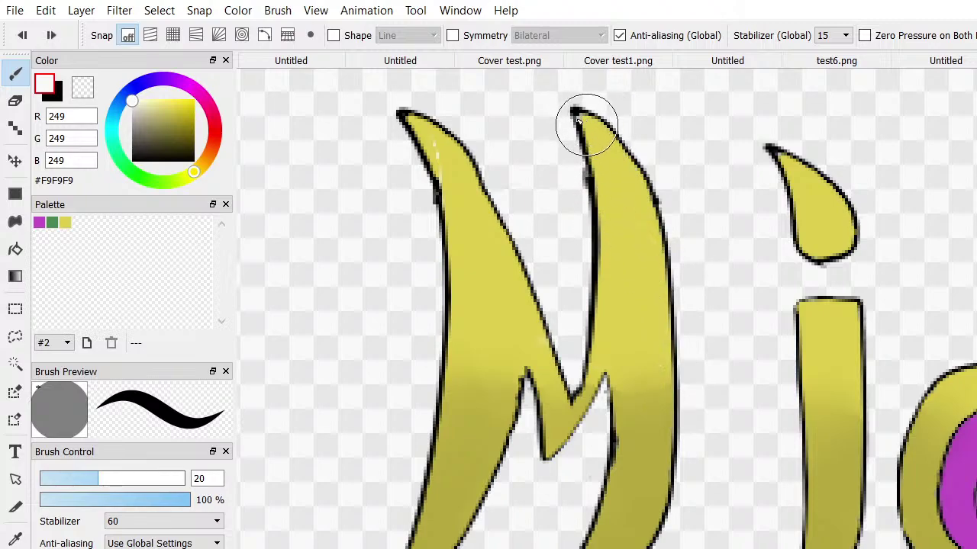
Paint a solid #F9F9F9 highlight down the outer edge of the M's second stem, from its tip, with the size 20 brush
{"action": "left_click_drag", "start_coordinate": [579, 122], "coordinate": [581, 109]}
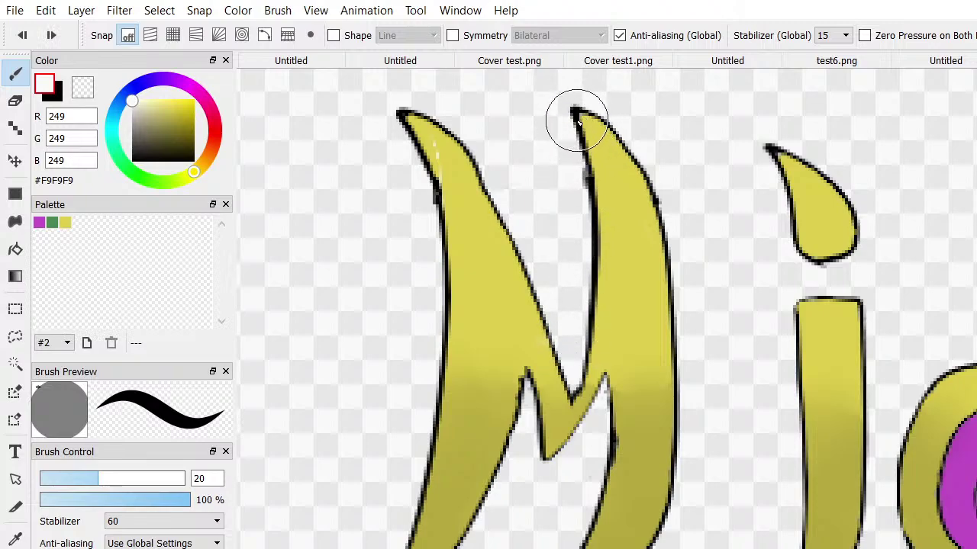
{"action": "mouse_move", "coordinate": [586, 122]}
{"action": "left_mouse_down"}
{"action": "mouse_move", "coordinate": [617, 147]}
{"action": "mouse_move", "coordinate": [649, 202]}
{"action": "mouse_move", "coordinate": [664, 273]}
{"action": "mouse_move", "coordinate": [670, 484]}
{"action": "mouse_move", "coordinate": [643, 541]}
{"action": "mouse_move", "coordinate": [627, 547]}
{"action": "left_mouse_up"}
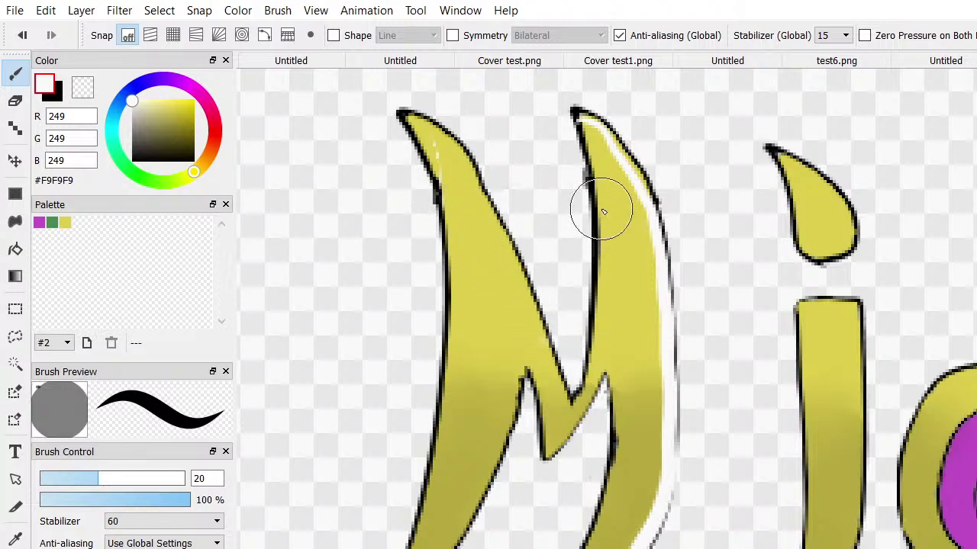
{"action": "mouse_move", "coordinate": [586, 119]}
{"action": "left_mouse_down"}
{"action": "mouse_move", "coordinate": [613, 139]}
{"action": "mouse_move", "coordinate": [632, 181]}
{"action": "mouse_move", "coordinate": [610, 142]}
{"action": "mouse_move", "coordinate": [583, 113]}
{"action": "mouse_move", "coordinate": [578, 121]}
{"action": "left_mouse_up"}
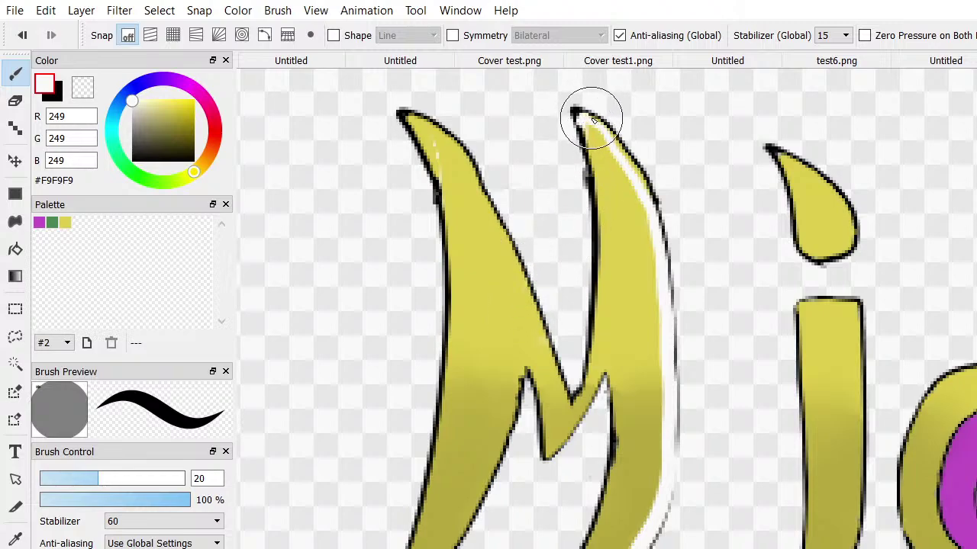
{"action": "left_click_drag", "start_coordinate": [593, 120], "coordinate": [640, 187]}
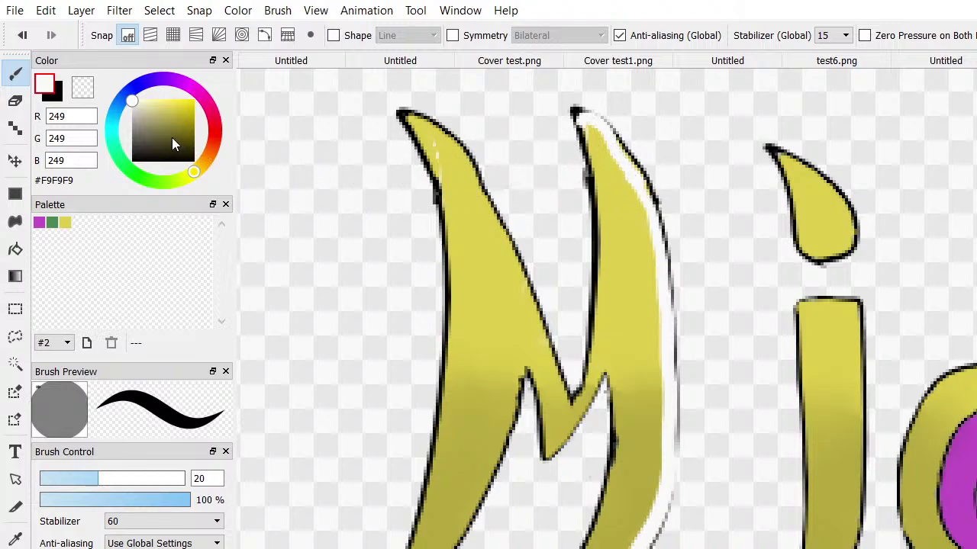
Erase the highlight's spill over the outline along the outer side of the M's second stem with the size 12 eraser
{"action": "left_click_drag", "start_coordinate": [172, 140], "coordinate": [129, 168]}
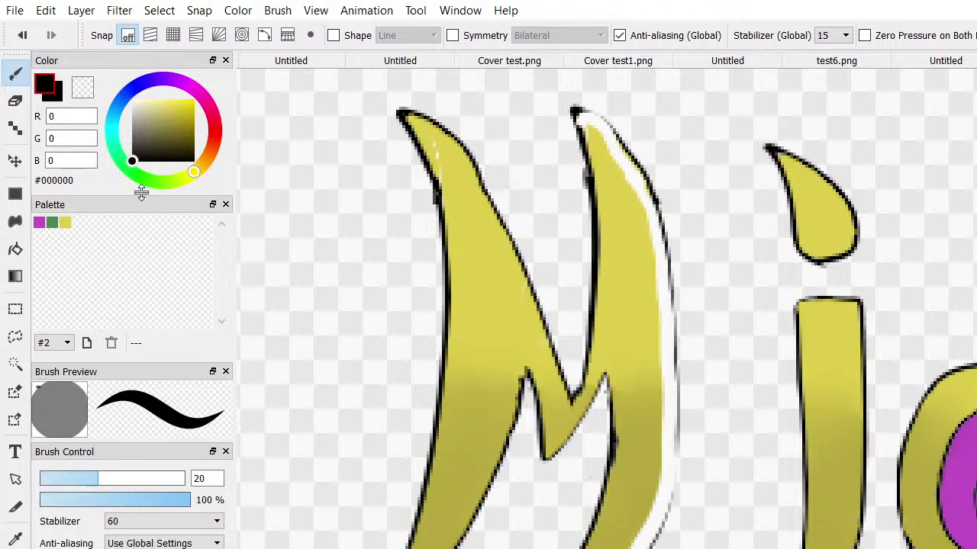
{"action": "left_click", "coordinate": [15, 100]}
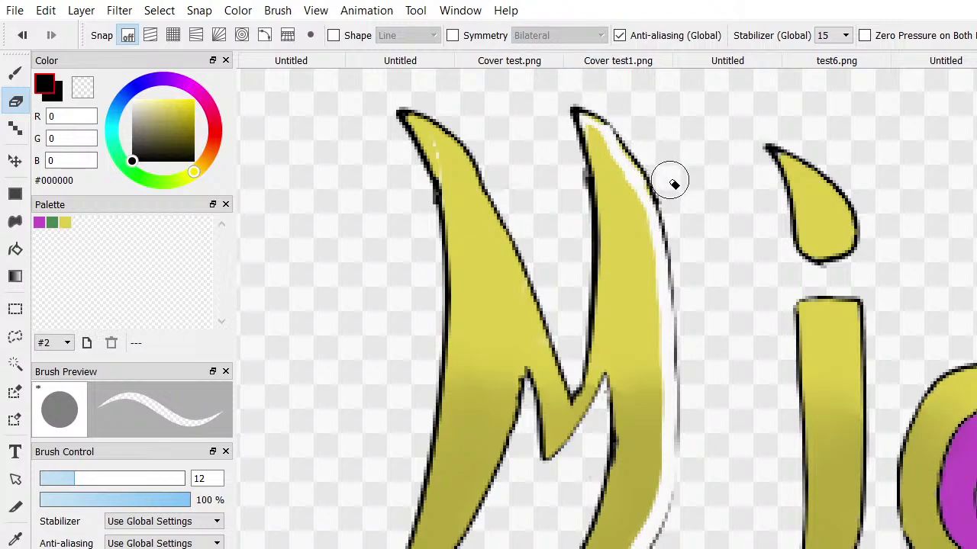
{"action": "mouse_move", "coordinate": [703, 509]}
{"action": "left_mouse_down"}
{"action": "mouse_move", "coordinate": [687, 516]}
{"action": "mouse_move", "coordinate": [691, 294]}
{"action": "mouse_move", "coordinate": [697, 311]}
{"action": "left_mouse_up"}
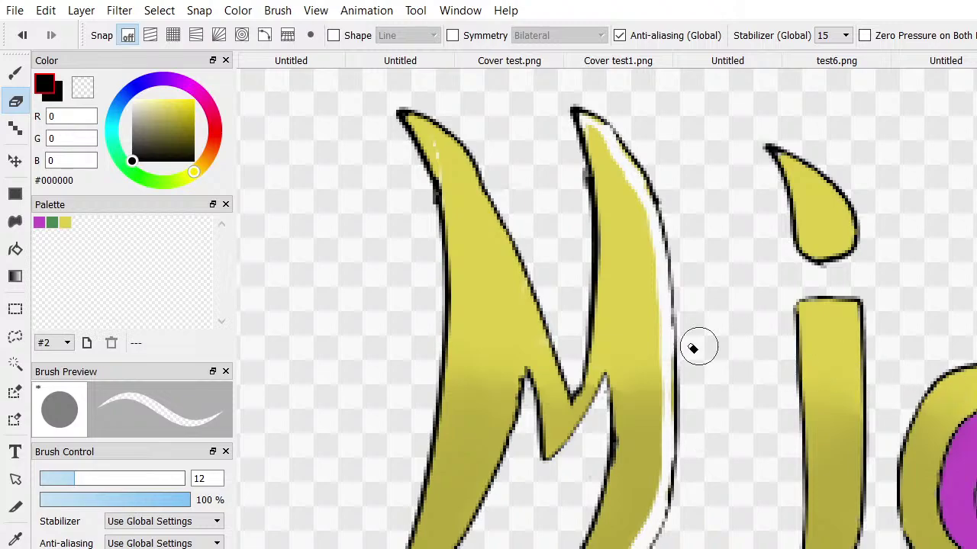
Switch back to the brush with pure white #FFFFFF and widen the highlight near the tip of the M's second stem
{"action": "left_click", "coordinate": [130, 93]}
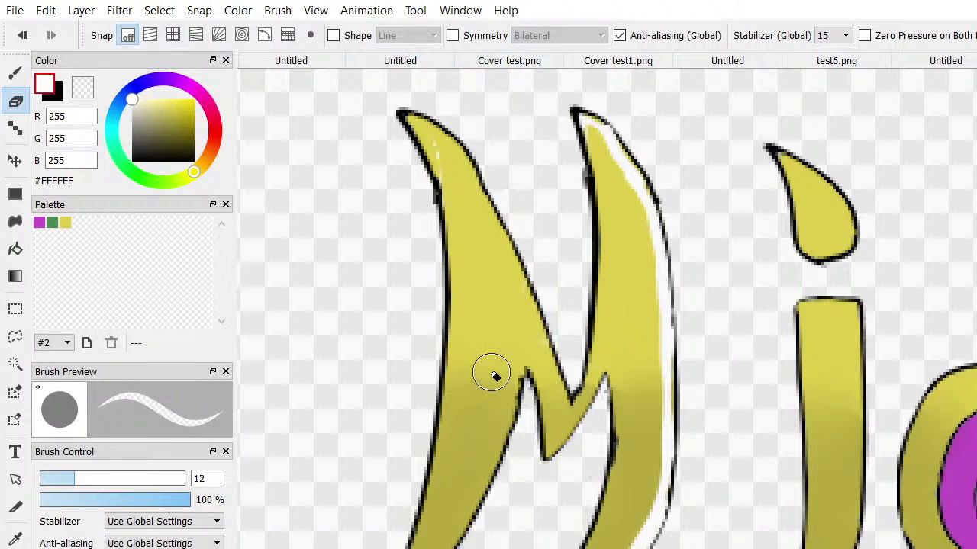
{"action": "left_click", "coordinate": [11, 73]}
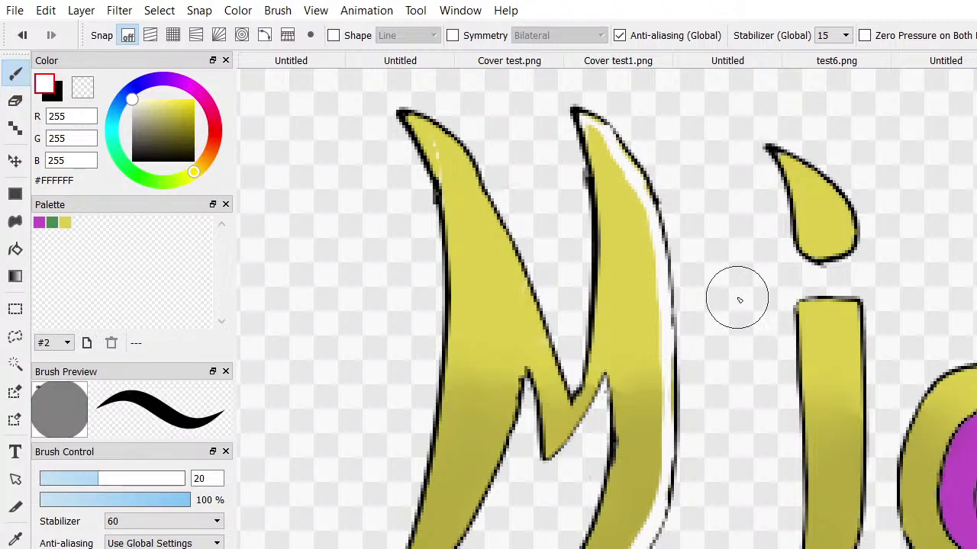
{"action": "mouse_move", "coordinate": [609, 144]}
{"action": "left_mouse_down"}
{"action": "mouse_move", "coordinate": [587, 118]}
{"action": "mouse_move", "coordinate": [621, 164]}
{"action": "left_mouse_up"}
{"action": "key", "text": "ctrl+z"}
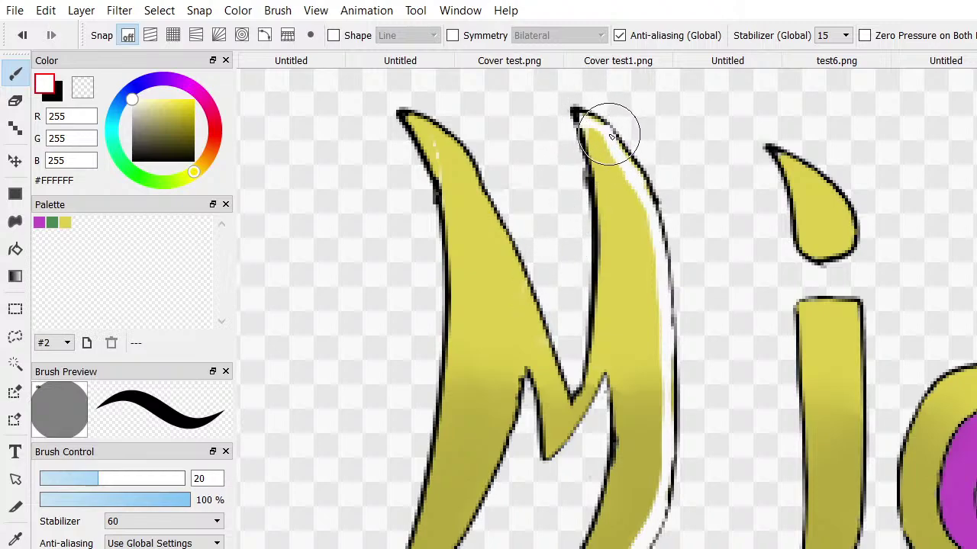
{"action": "left_click_drag", "start_coordinate": [608, 145], "coordinate": [639, 148]}
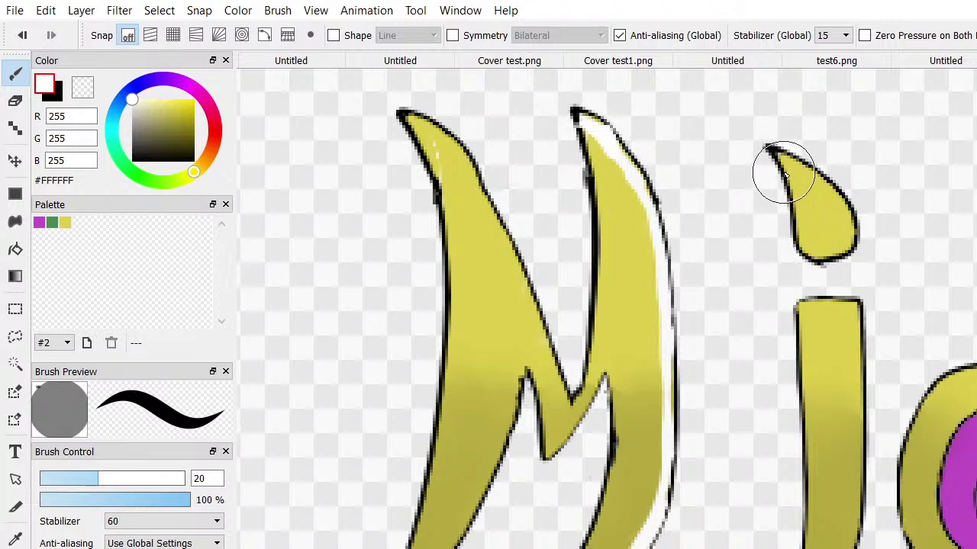
Paint white highlights along the outer edge of the i's dot and down the matching edge of its stem
{"action": "mouse_move", "coordinate": [783, 158]}
{"action": "left_mouse_down"}
{"action": "mouse_move", "coordinate": [839, 210]}
{"action": "mouse_move", "coordinate": [833, 252]}
{"action": "mouse_move", "coordinate": [848, 243]}
{"action": "mouse_move", "coordinate": [832, 205]}
{"action": "left_mouse_up"}
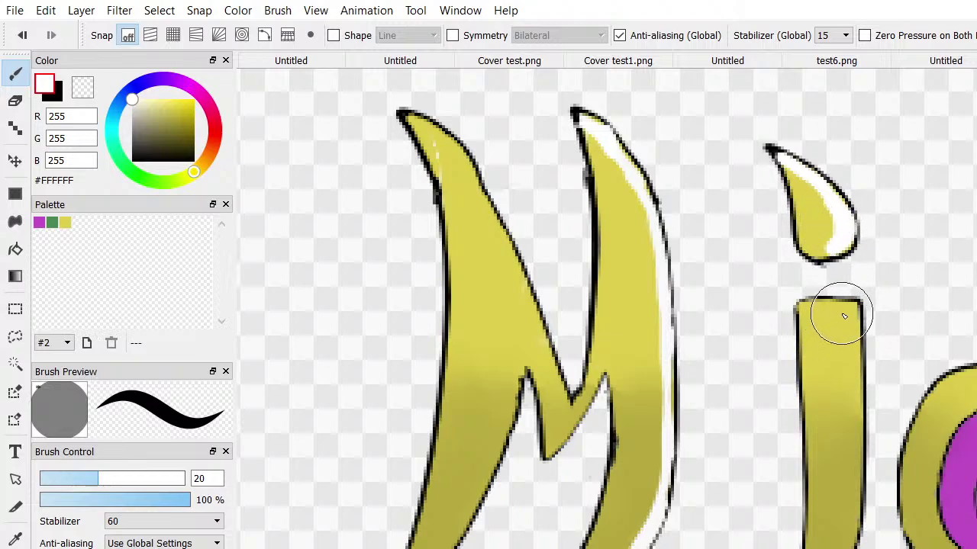
{"action": "left_click_drag", "start_coordinate": [850, 305], "coordinate": [856, 538]}
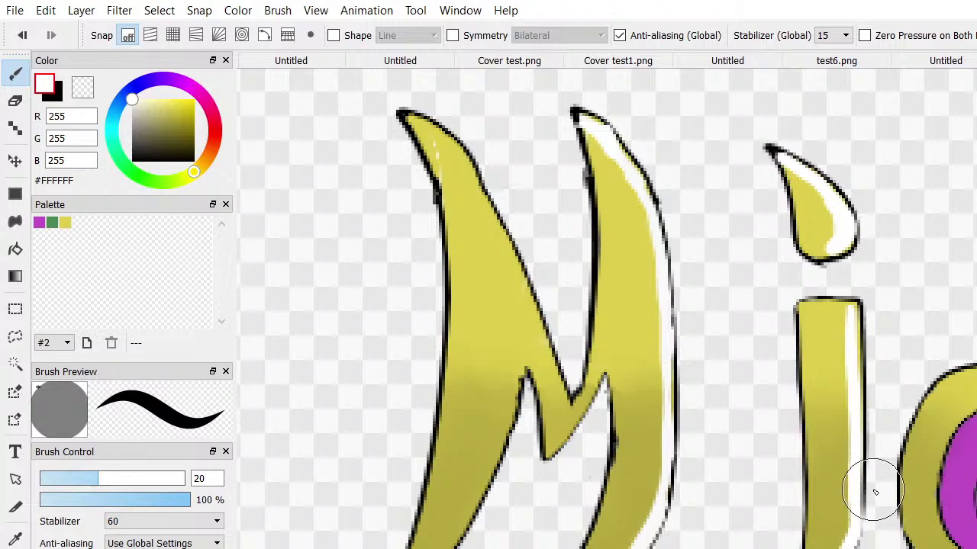
{"action": "key", "text": "ctrl+z"}
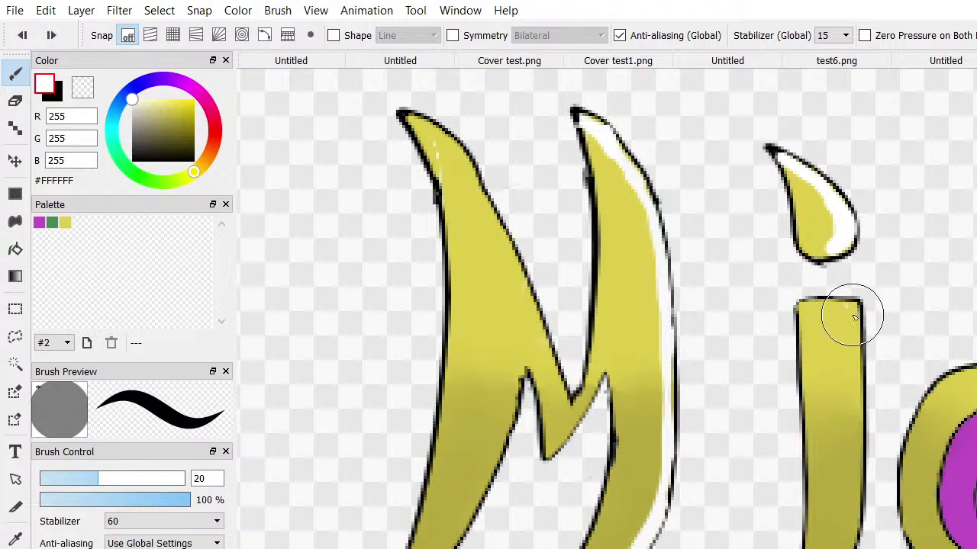
{"action": "mouse_move", "coordinate": [850, 312]}
{"action": "left_mouse_down"}
{"action": "mouse_move", "coordinate": [854, 304]}
{"action": "mouse_move", "coordinate": [856, 542]}
{"action": "left_mouse_up"}
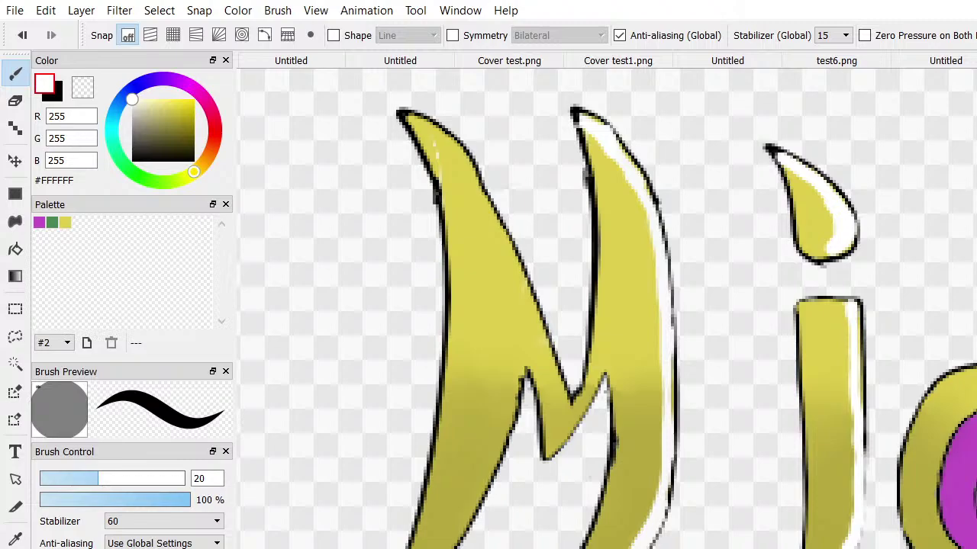
Add pairs of small white glint spots to the i's stem and to both stems of the M
{"action": "mouse_move", "coordinate": [824, 350]}
{"action": "left_mouse_down"}
{"action": "mouse_move", "coordinate": [828, 332]}
{"action": "mouse_move", "coordinate": [797, 391]}
{"action": "left_mouse_up"}
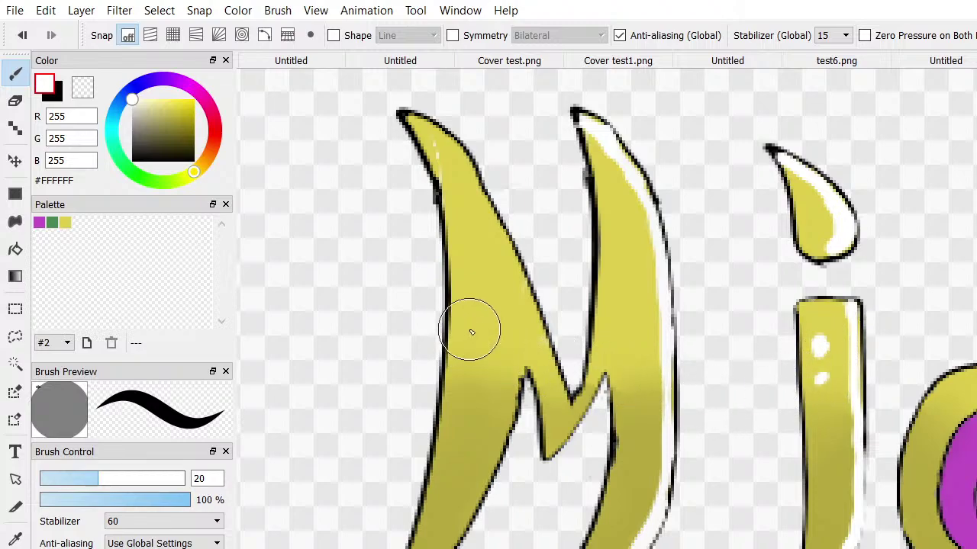
{"action": "mouse_move", "coordinate": [483, 294]}
{"action": "left_mouse_down"}
{"action": "mouse_move", "coordinate": [495, 274]}
{"action": "mouse_move", "coordinate": [451, 312]}
{"action": "mouse_move", "coordinate": [483, 290]}
{"action": "left_mouse_up"}
{"action": "left_click_drag", "start_coordinate": [523, 329], "coordinate": [498, 338]}
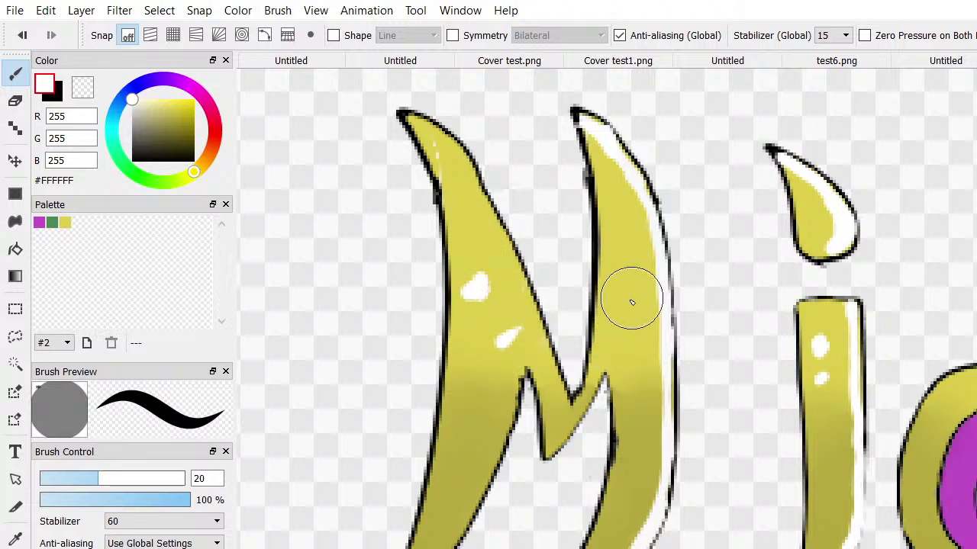
{"action": "left_click_drag", "start_coordinate": [641, 304], "coordinate": [626, 319]}
{"action": "left_click", "coordinate": [624, 256]}
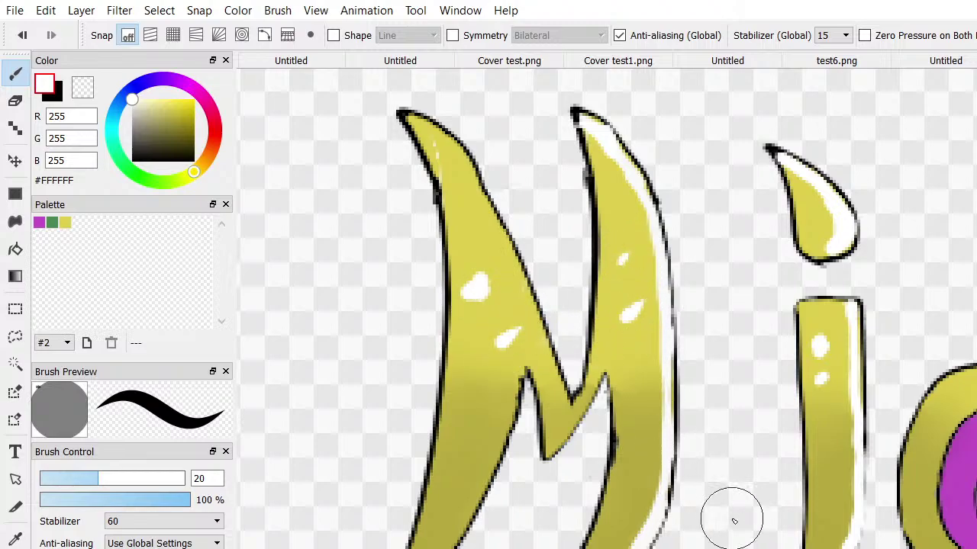
Paint white highlights along the upper and outer edges of the hyphen and down the outer edge of the L
{"action": "scroll", "coordinate": [718, 459], "scroll_direction": "right", "scroll_amount": 20}
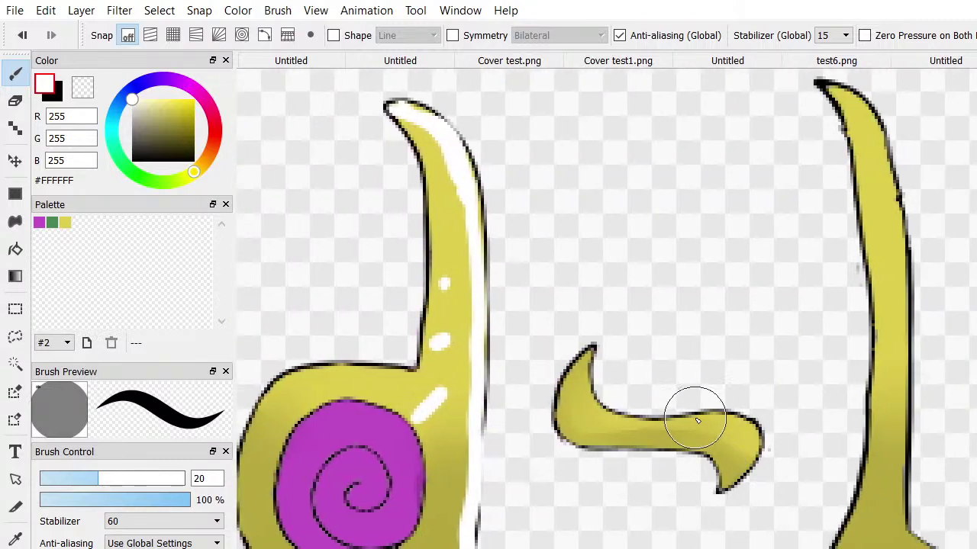
{"action": "mouse_move", "coordinate": [697, 408]}
{"action": "left_mouse_down"}
{"action": "mouse_move", "coordinate": [730, 410]}
{"action": "mouse_move", "coordinate": [752, 428]}
{"action": "mouse_move", "coordinate": [719, 484]}
{"action": "left_mouse_up"}
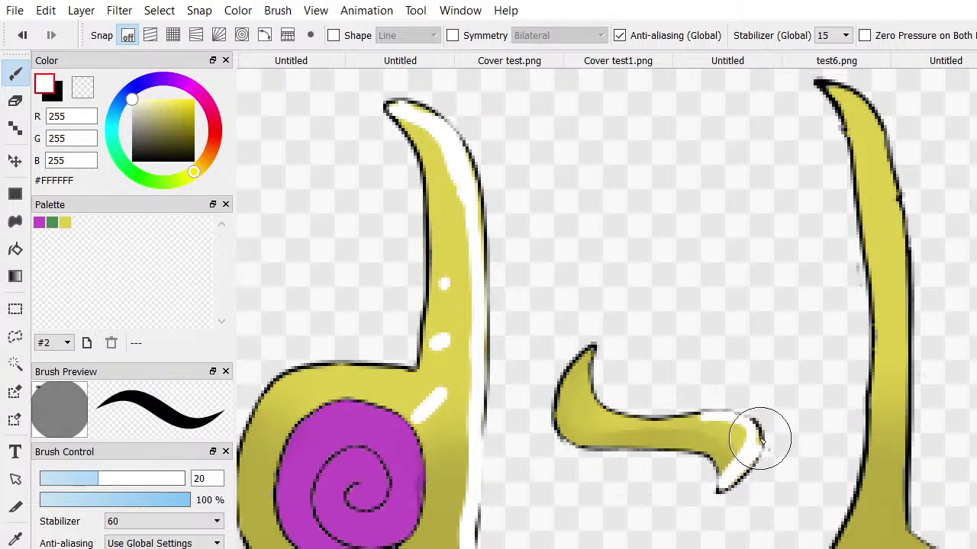
{"action": "mouse_move", "coordinate": [737, 436]}
{"action": "left_mouse_down"}
{"action": "mouse_move", "coordinate": [715, 436]}
{"action": "mouse_move", "coordinate": [712, 410]}
{"action": "mouse_move", "coordinate": [693, 407]}
{"action": "mouse_move", "coordinate": [669, 431]}
{"action": "mouse_move", "coordinate": [590, 406]}
{"action": "mouse_move", "coordinate": [578, 355]}
{"action": "mouse_move", "coordinate": [589, 343]}
{"action": "left_mouse_up"}
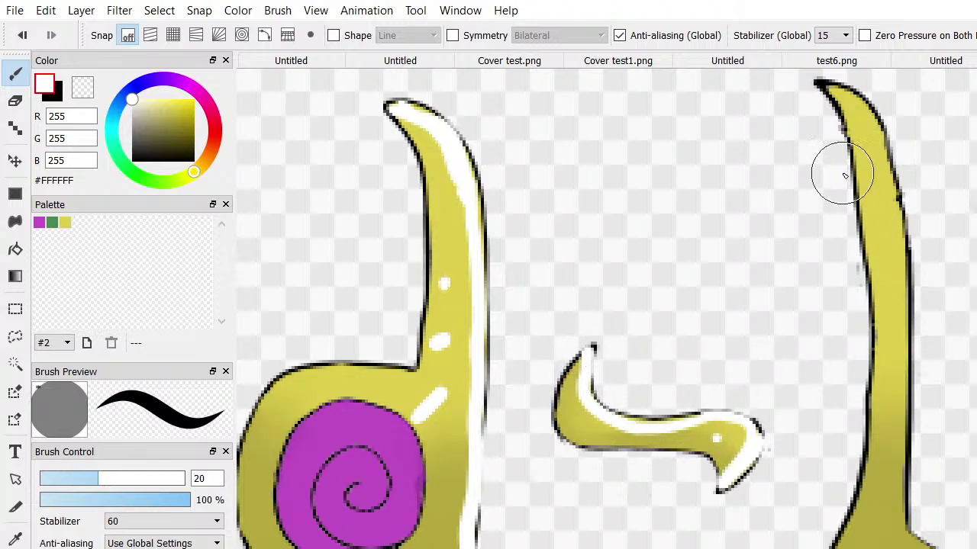
{"action": "mouse_move", "coordinate": [836, 112]}
{"action": "left_mouse_down"}
{"action": "mouse_move", "coordinate": [830, 90]}
{"action": "mouse_move", "coordinate": [876, 126]}
{"action": "mouse_move", "coordinate": [857, 103]}
{"action": "mouse_move", "coordinate": [887, 164]}
{"action": "mouse_move", "coordinate": [897, 219]}
{"action": "mouse_move", "coordinate": [906, 534]}
{"action": "left_mouse_up"}
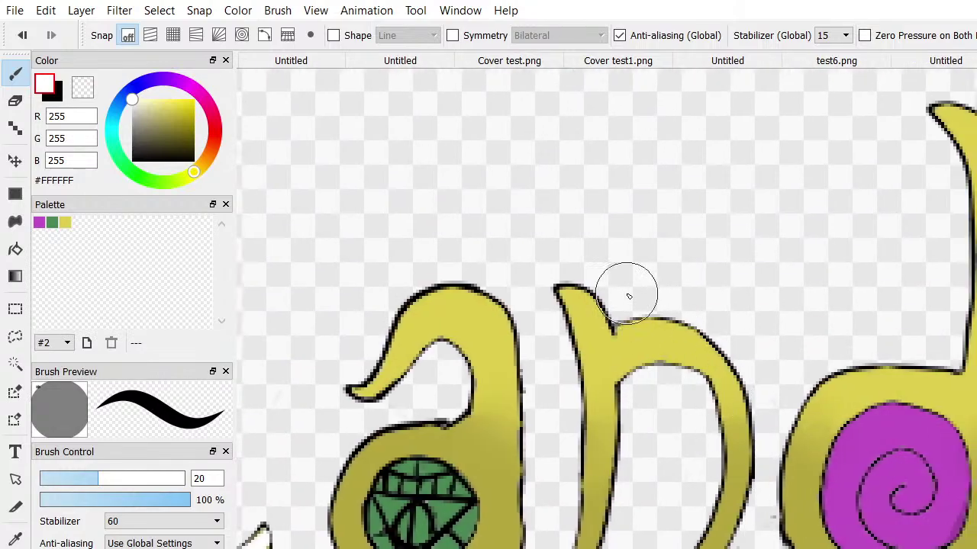
Paint a white highlight over the top curve of the a and down the full outer edge of its stem
{"action": "mouse_move", "coordinate": [440, 290]}
{"action": "left_mouse_down"}
{"action": "mouse_move", "coordinate": [415, 308]}
{"action": "mouse_move", "coordinate": [440, 283]}
{"action": "mouse_move", "coordinate": [465, 288]}
{"action": "mouse_move", "coordinate": [474, 273]}
{"action": "left_mouse_up"}
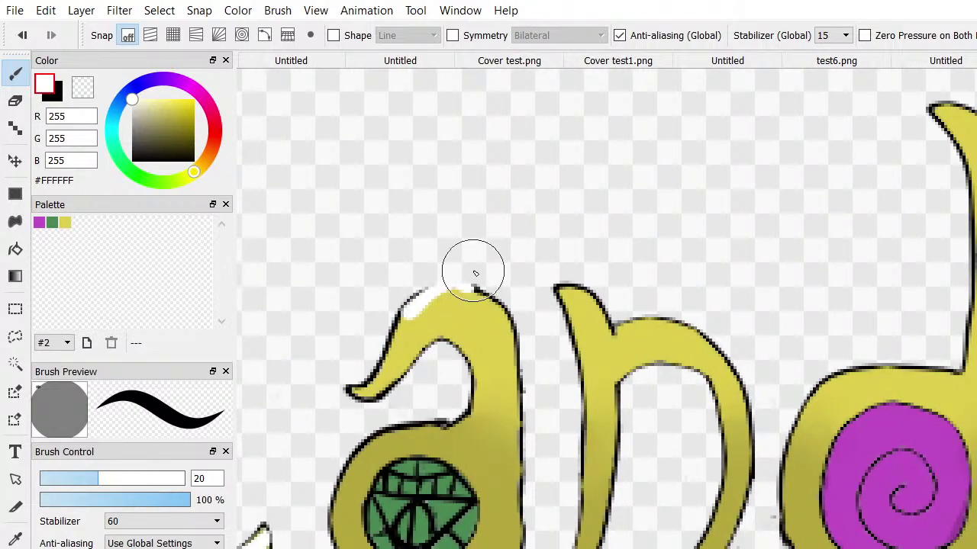
{"action": "key", "text": "ctrl+z"}
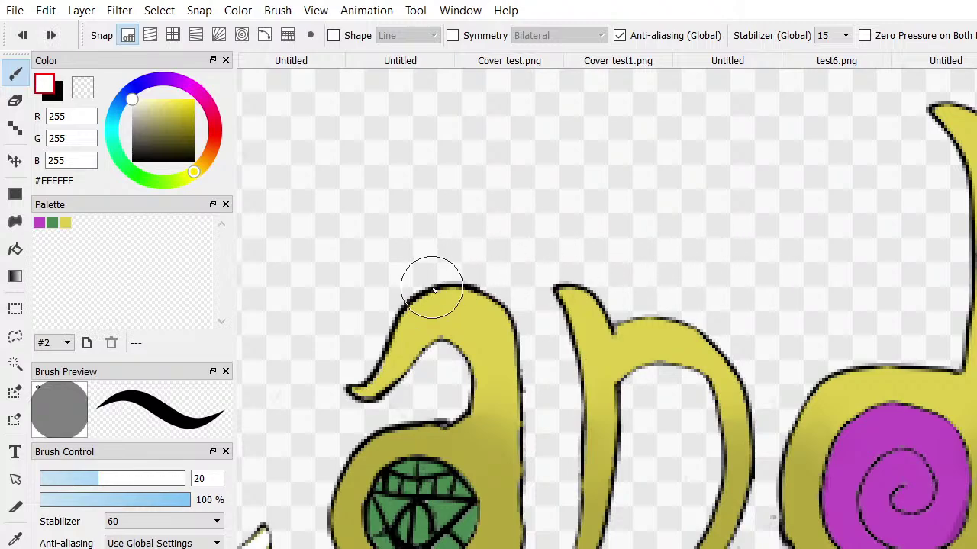
{"action": "mouse_move", "coordinate": [414, 312]}
{"action": "left_mouse_down"}
{"action": "mouse_move", "coordinate": [471, 294]}
{"action": "mouse_move", "coordinate": [500, 325]}
{"action": "mouse_move", "coordinate": [503, 543]}
{"action": "left_mouse_up"}
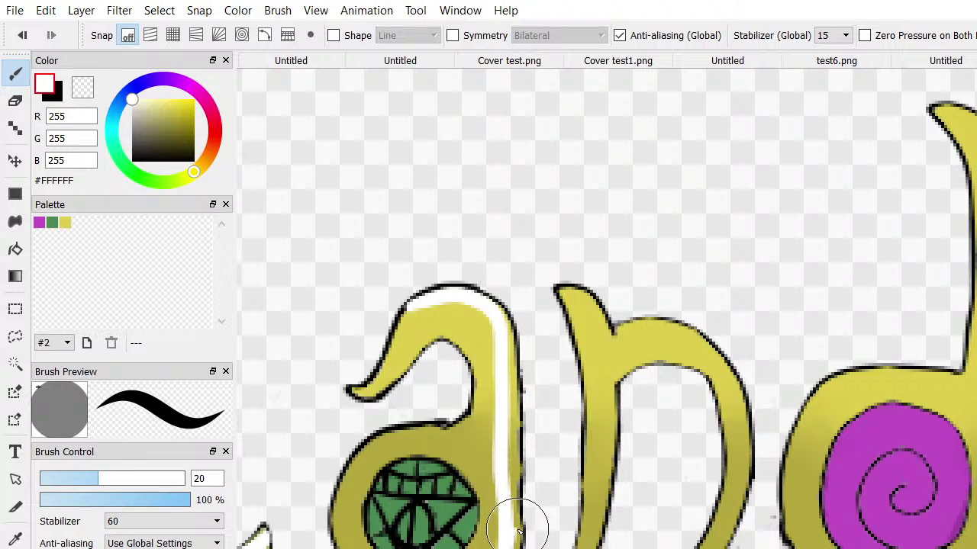
{"action": "mouse_move", "coordinate": [506, 520]}
{"action": "left_mouse_down"}
{"action": "mouse_move", "coordinate": [515, 459]}
{"action": "mouse_move", "coordinate": [503, 327]}
{"action": "left_mouse_up"}
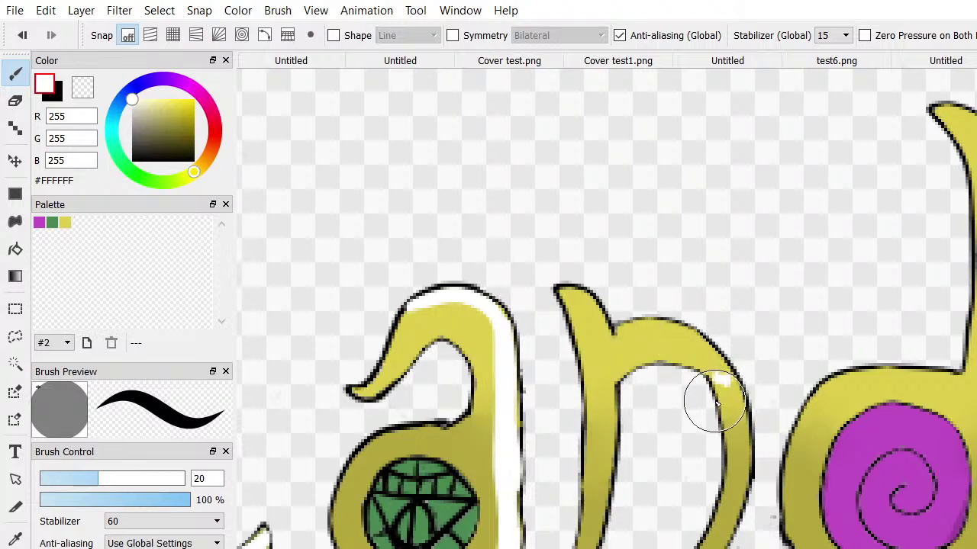
Fill the n's outer leg with a white highlight and add small white glint spots to the n and the a
{"action": "mouse_move", "coordinate": [704, 399]}
{"action": "left_mouse_down"}
{"action": "mouse_move", "coordinate": [729, 398]}
{"action": "mouse_move", "coordinate": [725, 390]}
{"action": "mouse_move", "coordinate": [740, 400]}
{"action": "mouse_move", "coordinate": [734, 504]}
{"action": "mouse_move", "coordinate": [694, 544]}
{"action": "mouse_move", "coordinate": [737, 480]}
{"action": "mouse_move", "coordinate": [726, 407]}
{"action": "mouse_move", "coordinate": [736, 437]}
{"action": "mouse_move", "coordinate": [728, 492]}
{"action": "mouse_move", "coordinate": [698, 526]}
{"action": "mouse_move", "coordinate": [740, 430]}
{"action": "mouse_move", "coordinate": [717, 465]}
{"action": "left_mouse_up"}
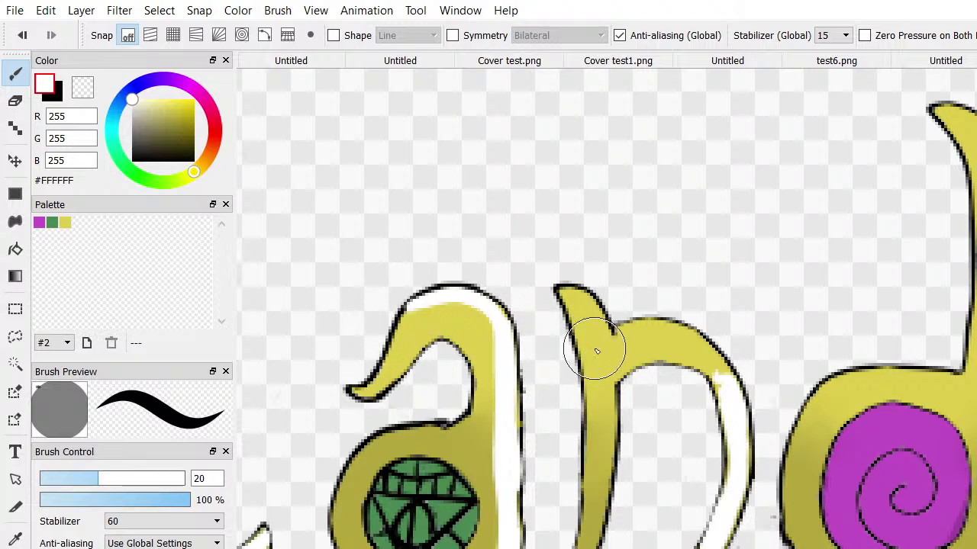
{"action": "mouse_move", "coordinate": [594, 350]}
{"action": "left_mouse_down"}
{"action": "mouse_move", "coordinate": [578, 366]}
{"action": "mouse_move", "coordinate": [659, 333]}
{"action": "mouse_move", "coordinate": [650, 349]}
{"action": "left_mouse_up"}
{"action": "left_click_drag", "start_coordinate": [600, 395], "coordinate": [600, 404]}
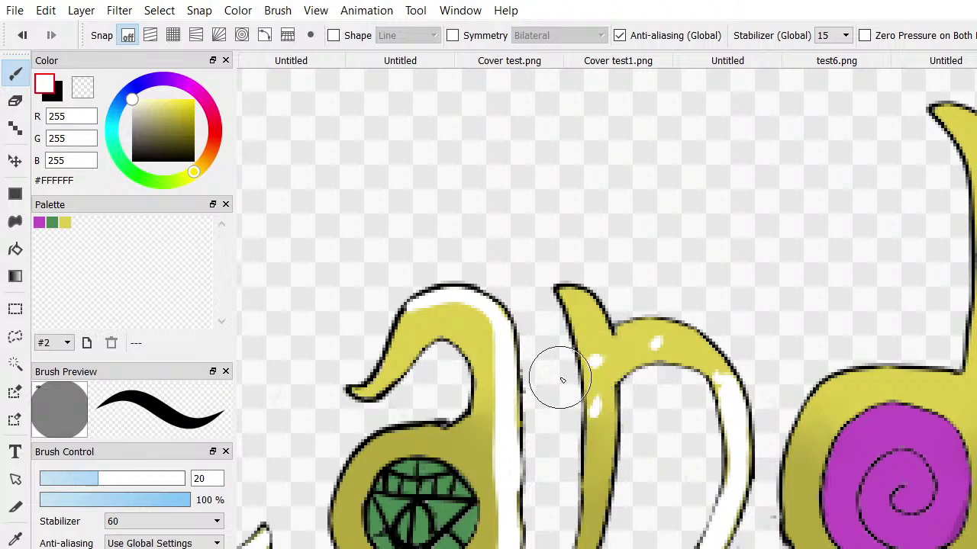
{"action": "mouse_move", "coordinate": [427, 328]}
{"action": "left_mouse_down"}
{"action": "mouse_move", "coordinate": [436, 342]}
{"action": "mouse_move", "coordinate": [483, 359]}
{"action": "left_mouse_up"}
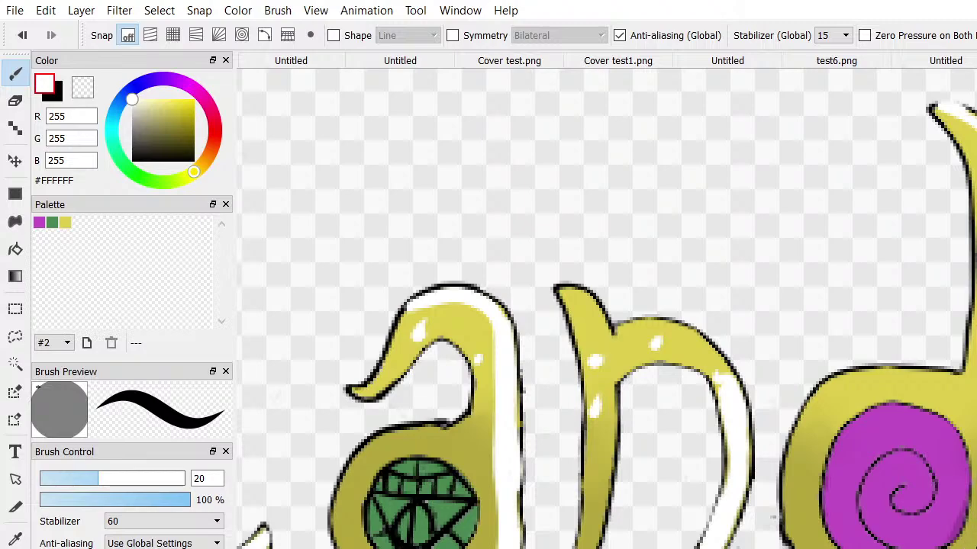
Paint broad white highlights along the outer edge of the apostrophe and the curves and lower tail of the s
{"action": "scroll", "coordinate": [634, 309], "scroll_direction": "left", "scroll_amount": 2}
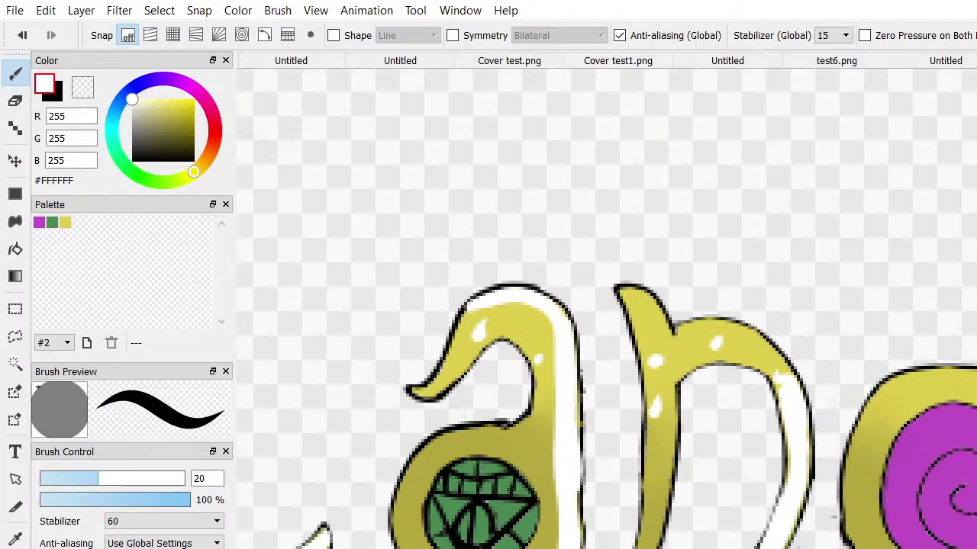
{"action": "scroll", "coordinate": [563, 259], "scroll_direction": "right", "scroll_amount": 15}
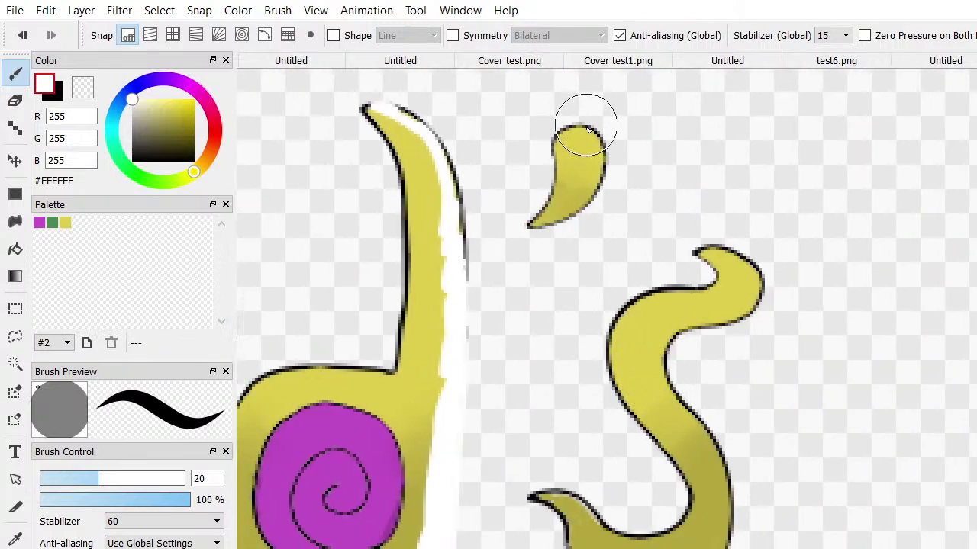
{"action": "mouse_move", "coordinate": [586, 123]}
{"action": "left_mouse_down"}
{"action": "mouse_move", "coordinate": [599, 174]}
{"action": "mouse_move", "coordinate": [577, 177]}
{"action": "mouse_move", "coordinate": [542, 213]}
{"action": "mouse_move", "coordinate": [551, 220]}
{"action": "mouse_move", "coordinate": [605, 170]}
{"action": "left_mouse_up"}
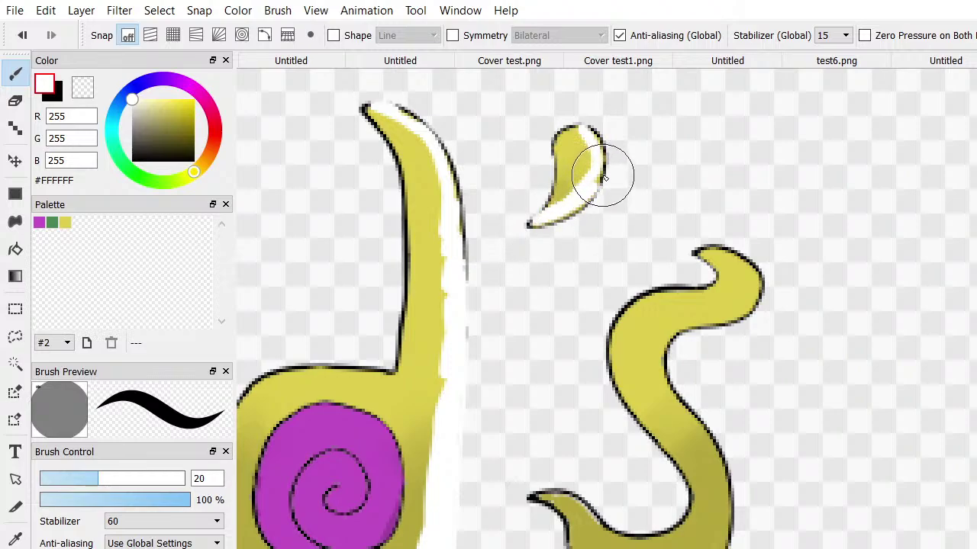
{"action": "mouse_move", "coordinate": [543, 176]}
{"action": "left_mouse_down"}
{"action": "mouse_move", "coordinate": [582, 134]}
{"action": "mouse_move", "coordinate": [597, 143]}
{"action": "mouse_move", "coordinate": [601, 172]}
{"action": "mouse_move", "coordinate": [595, 138]}
{"action": "mouse_move", "coordinate": [582, 127]}
{"action": "mouse_move", "coordinate": [654, 150]}
{"action": "mouse_move", "coordinate": [589, 158]}
{"action": "mouse_move", "coordinate": [603, 158]}
{"action": "mouse_move", "coordinate": [579, 208]}
{"action": "mouse_move", "coordinate": [527, 226]}
{"action": "mouse_move", "coordinate": [592, 206]}
{"action": "left_mouse_up"}
{"action": "mouse_move", "coordinate": [730, 255]}
{"action": "left_mouse_down"}
{"action": "mouse_move", "coordinate": [701, 251]}
{"action": "mouse_move", "coordinate": [733, 252]}
{"action": "mouse_move", "coordinate": [751, 267]}
{"action": "mouse_move", "coordinate": [751, 288]}
{"action": "mouse_move", "coordinate": [661, 352]}
{"action": "mouse_move", "coordinate": [656, 373]}
{"action": "mouse_move", "coordinate": [661, 394]}
{"action": "mouse_move", "coordinate": [717, 446]}
{"action": "mouse_move", "coordinate": [721, 548]}
{"action": "left_mouse_up"}
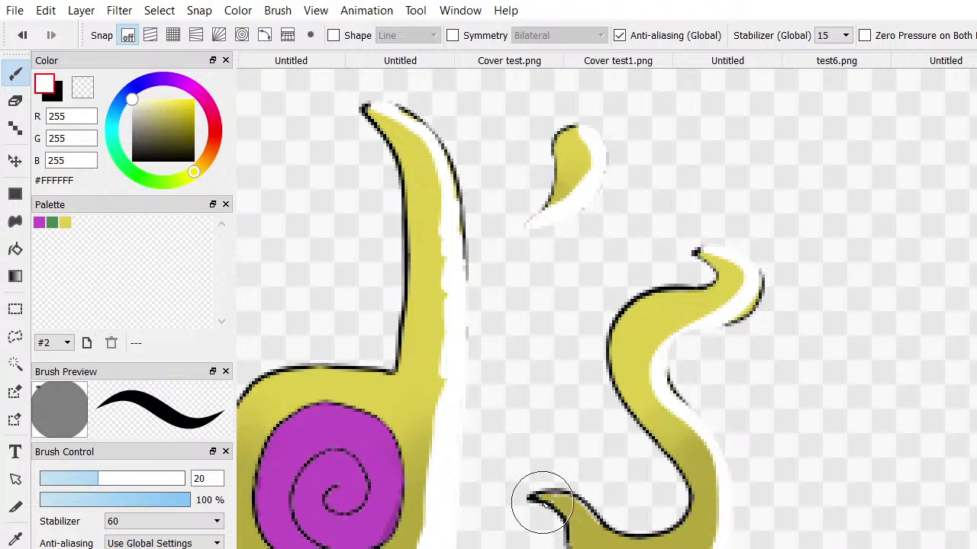
{"action": "mouse_move", "coordinate": [541, 501]}
{"action": "left_mouse_down"}
{"action": "mouse_move", "coordinate": [571, 517]}
{"action": "mouse_move", "coordinate": [584, 544]}
{"action": "left_mouse_up"}
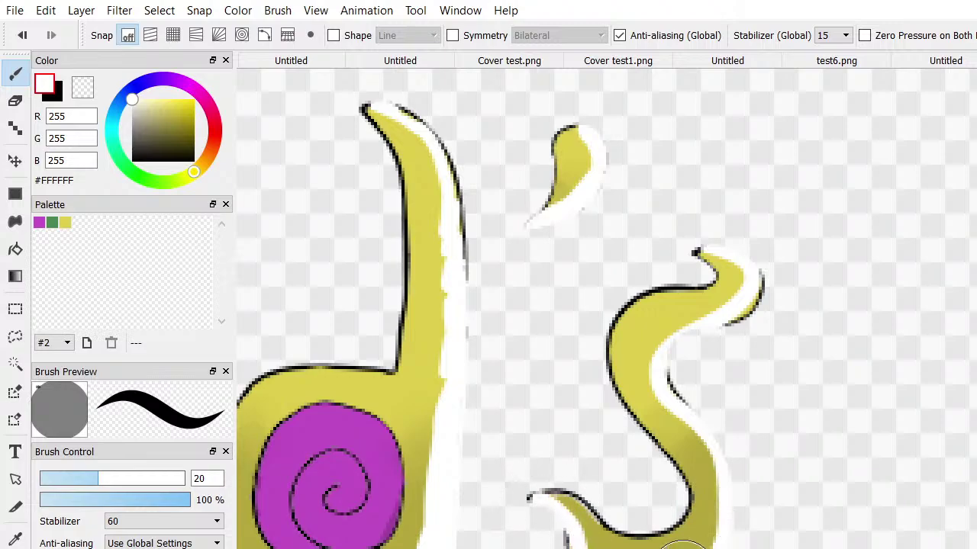
{"action": "mouse_move", "coordinate": [685, 544]}
{"action": "left_mouse_down"}
{"action": "mouse_move", "coordinate": [725, 523]}
{"action": "mouse_move", "coordinate": [714, 462]}
{"action": "mouse_move", "coordinate": [656, 362]}
{"action": "mouse_move", "coordinate": [702, 322]}
{"action": "mouse_move", "coordinate": [763, 298]}
{"action": "mouse_move", "coordinate": [715, 266]}
{"action": "mouse_move", "coordinate": [728, 253]}
{"action": "mouse_move", "coordinate": [696, 250]}
{"action": "mouse_move", "coordinate": [756, 275]}
{"action": "mouse_move", "coordinate": [758, 303]}
{"action": "mouse_move", "coordinate": [724, 327]}
{"action": "left_mouse_up"}
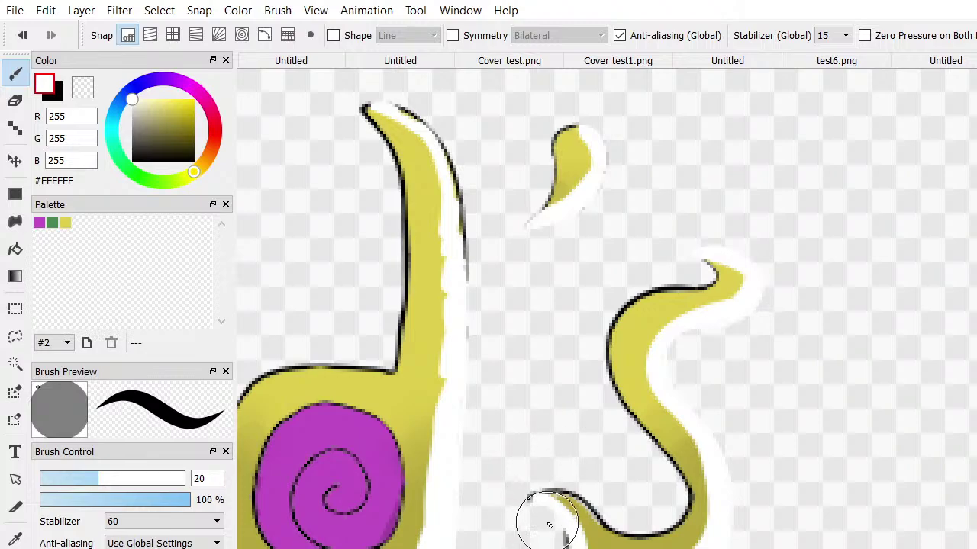
Finish the white highlight on the lower tail of the s and make the lettering's highlights semi-transparent
{"action": "mouse_move", "coordinate": [548, 524]}
{"action": "left_mouse_down"}
{"action": "mouse_move", "coordinate": [568, 548]}
{"action": "mouse_move", "coordinate": [541, 522]}
{"action": "mouse_move", "coordinate": [572, 517]}
{"action": "mouse_move", "coordinate": [591, 543]}
{"action": "left_mouse_up"}
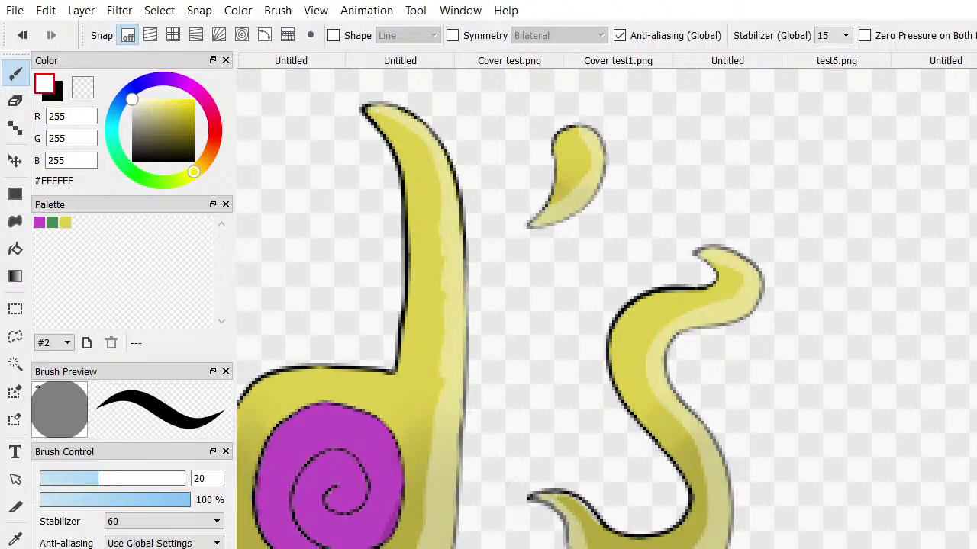
{"action": "scroll", "coordinate": [908, 495], "scroll_direction": "up", "scroll_amount": 2}
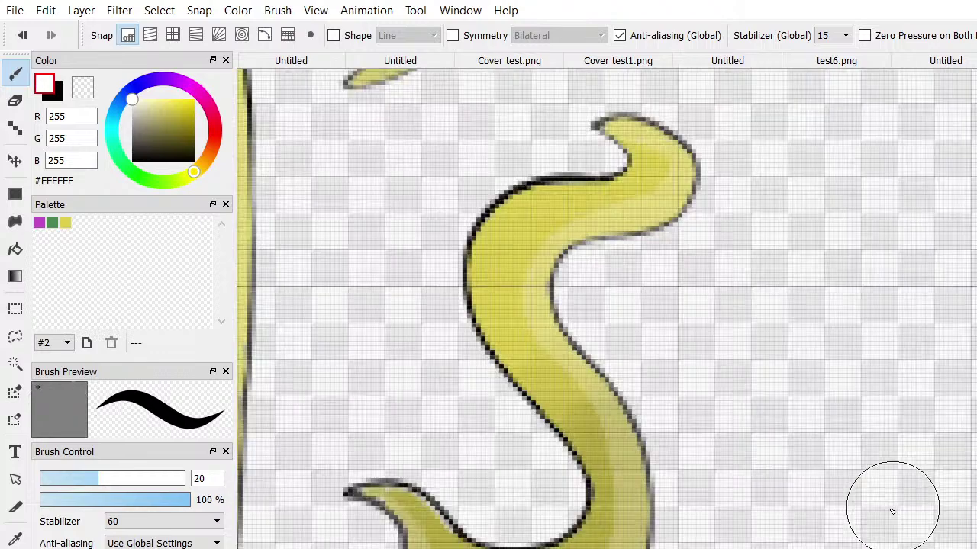
{"action": "scroll", "coordinate": [878, 505], "scroll_direction": "down", "scroll_amount": 4}
{"action": "scroll", "coordinate": [767, 545], "scroll_direction": "down", "scroll_amount": 3}
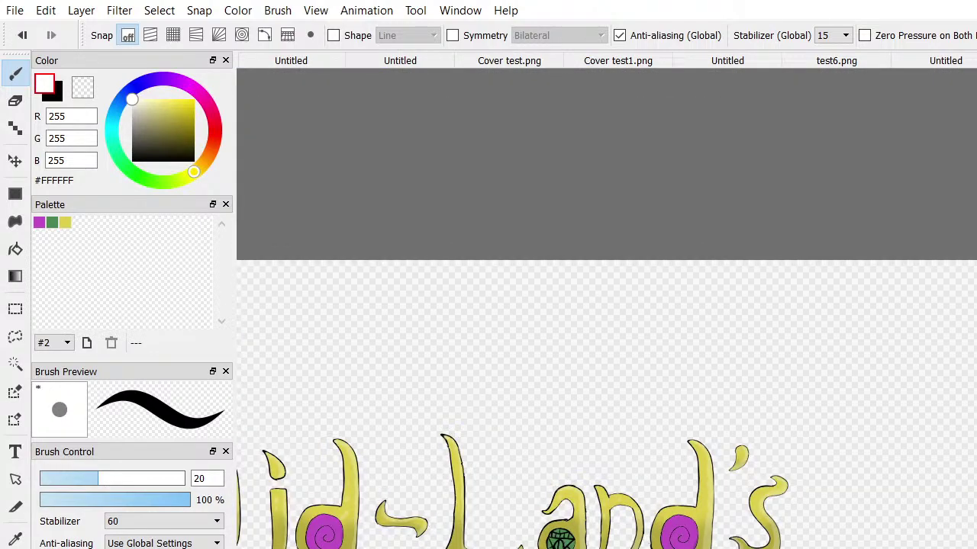
{"action": "scroll", "coordinate": [423, 536], "scroll_direction": "up", "scroll_amount": 2}
{"action": "scroll", "coordinate": [423, 536], "scroll_direction": "down", "scroll_amount": 2}
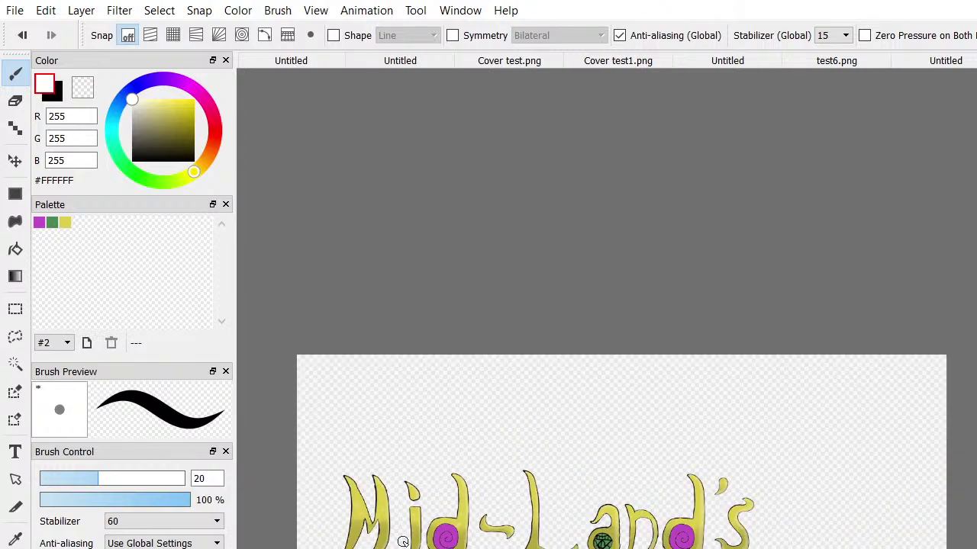
{"action": "scroll", "coordinate": [423, 536], "scroll_direction": "up", "scroll_amount": 3}
{"action": "scroll", "coordinate": [423, 536], "scroll_direction": "up", "scroll_amount": 2}
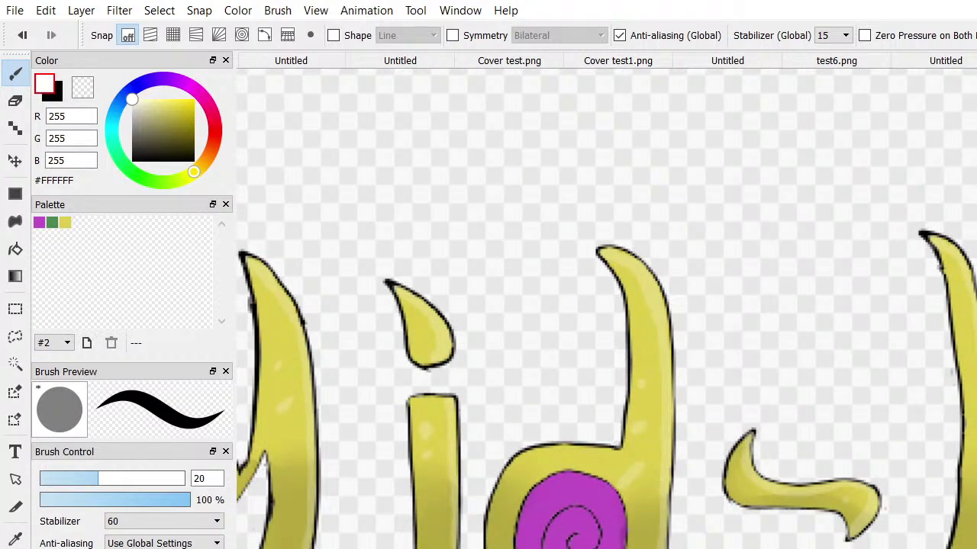
Refine the white highlight along the lower curve of the s by erasing with a size 12 eraser and repainting with the size 20 brush
{"action": "scroll", "coordinate": [606, 308], "scroll_direction": "right", "scroll_amount": 5}
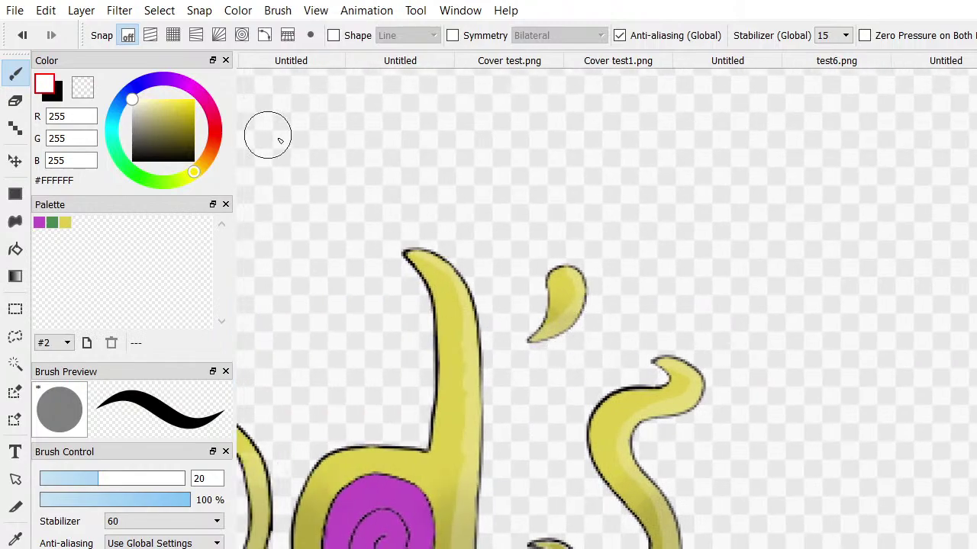
{"action": "left_click", "coordinate": [15, 102]}
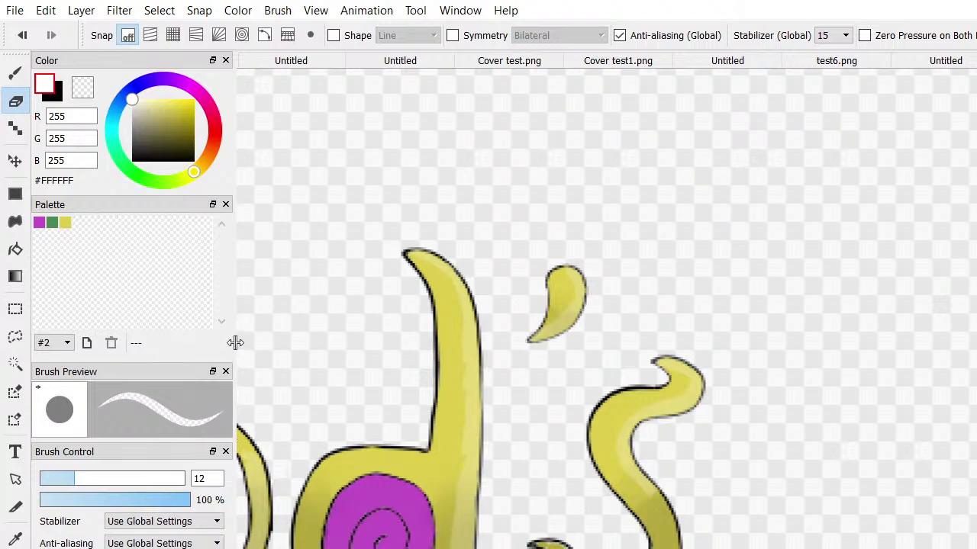
{"action": "left_click", "coordinate": [174, 112]}
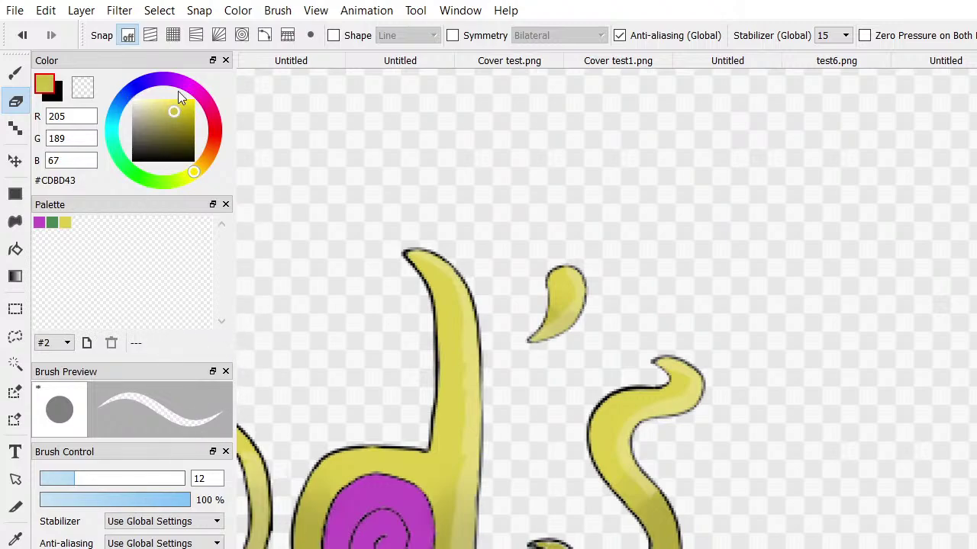
{"action": "left_click", "coordinate": [116, 87]}
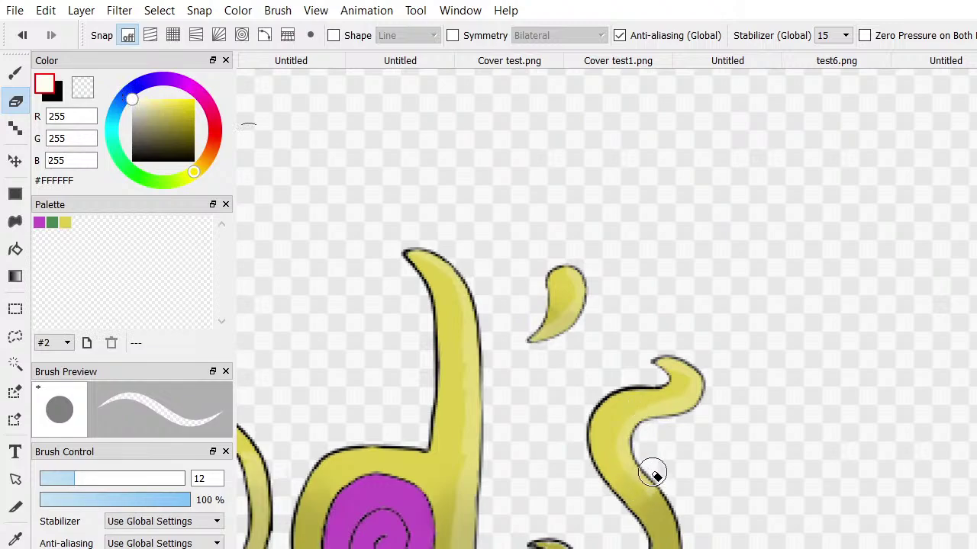
{"action": "left_click_drag", "start_coordinate": [653, 473], "coordinate": [660, 512]}
{"action": "left_click", "coordinate": [15, 72]}
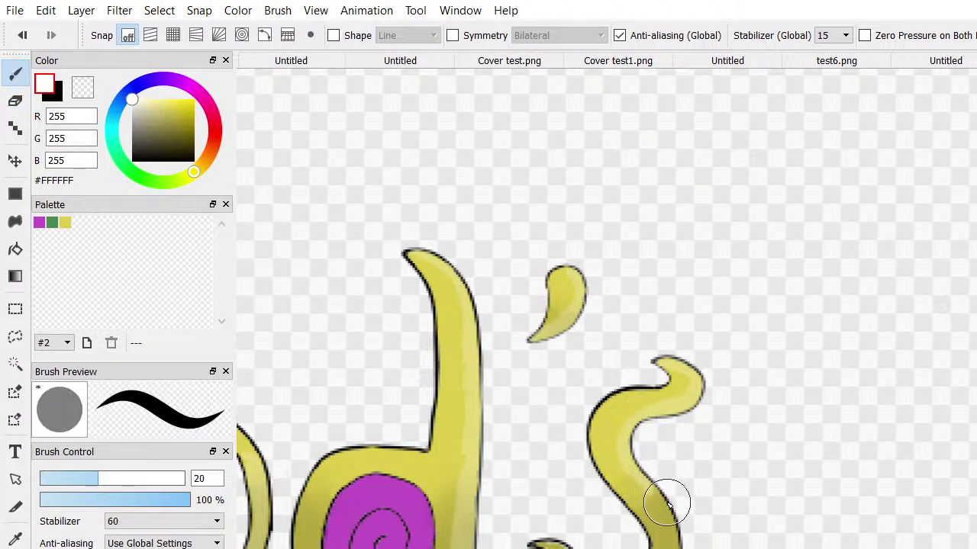
{"action": "mouse_move", "coordinate": [666, 504]}
{"action": "left_mouse_down"}
{"action": "mouse_move", "coordinate": [650, 484]}
{"action": "mouse_move", "coordinate": [676, 523]}
{"action": "mouse_move", "coordinate": [677, 548]}
{"action": "left_mouse_up"}
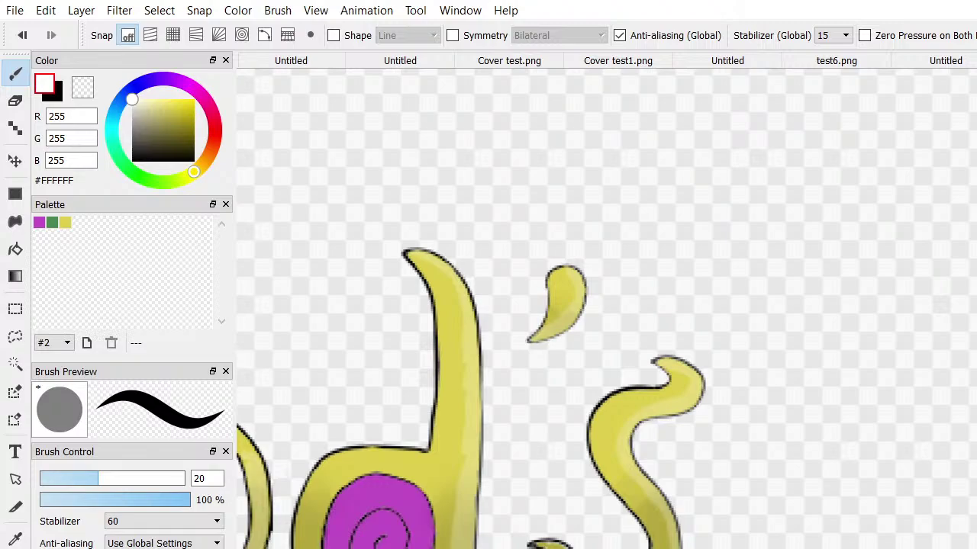
Soften the highlights on the letters with a soft white brush of size 18 at 5% opacity
{"action": "key", "text": "e"}
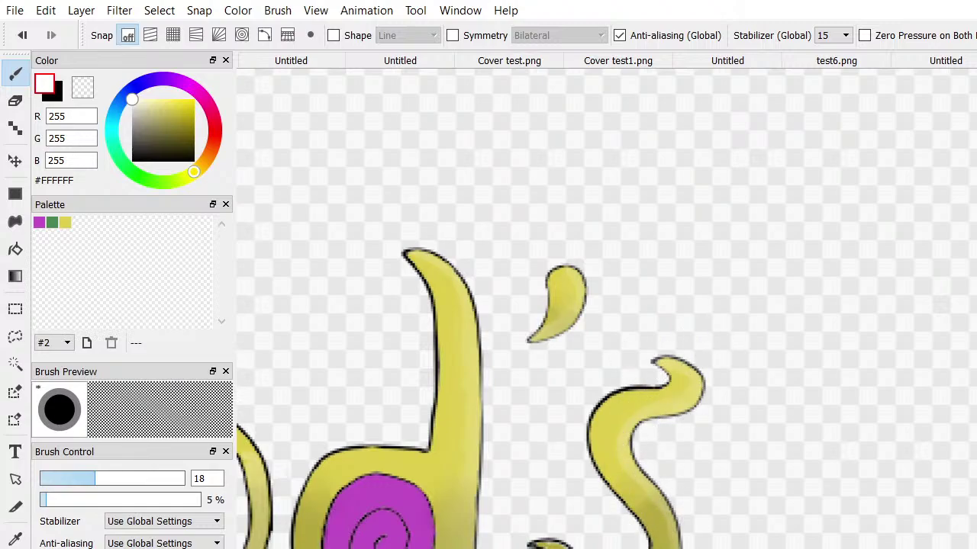
{"action": "scroll", "coordinate": [473, 471], "scroll_direction": "left", "scroll_amount": 5}
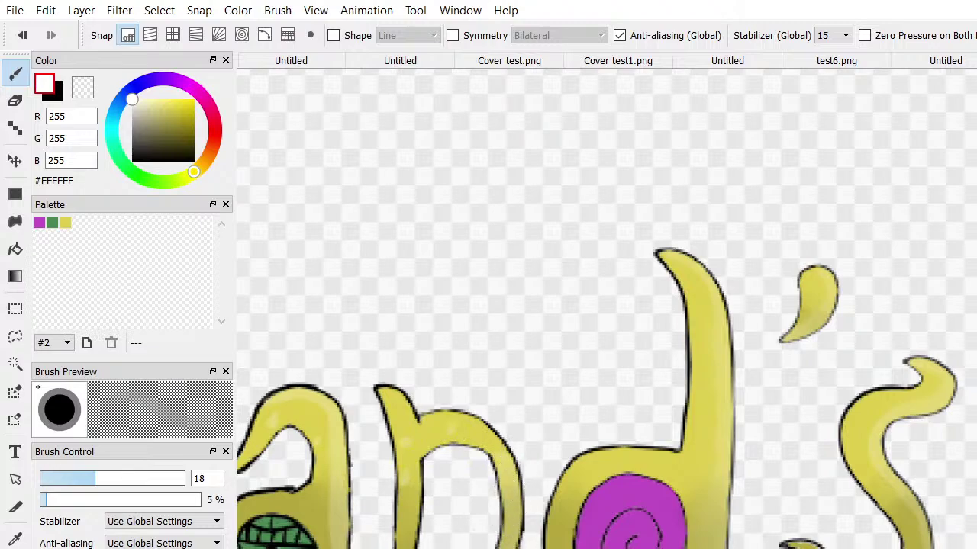
{"action": "scroll", "coordinate": [573, 537], "scroll_direction": "left", "scroll_amount": 5}
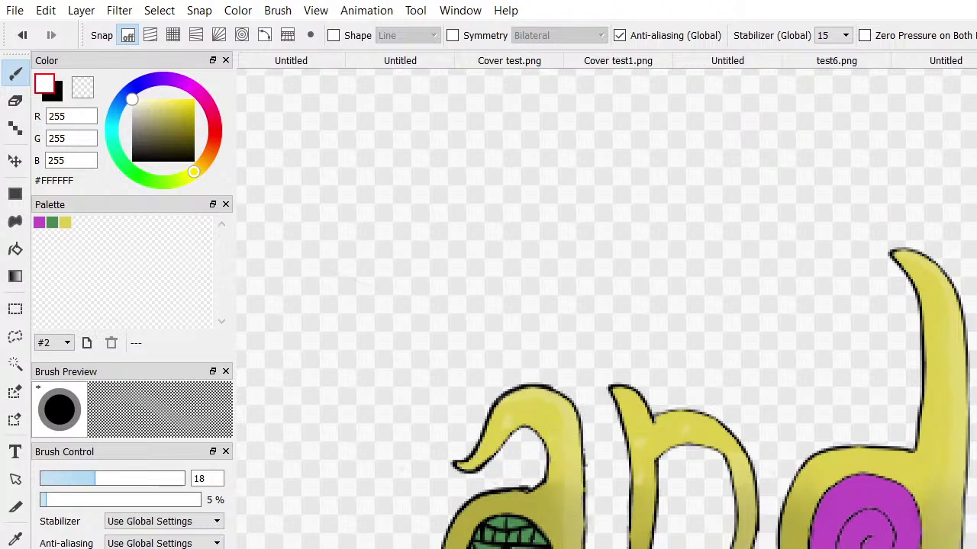
{"action": "left_click_drag", "start_coordinate": [254, 488], "coordinate": [565, 489]}
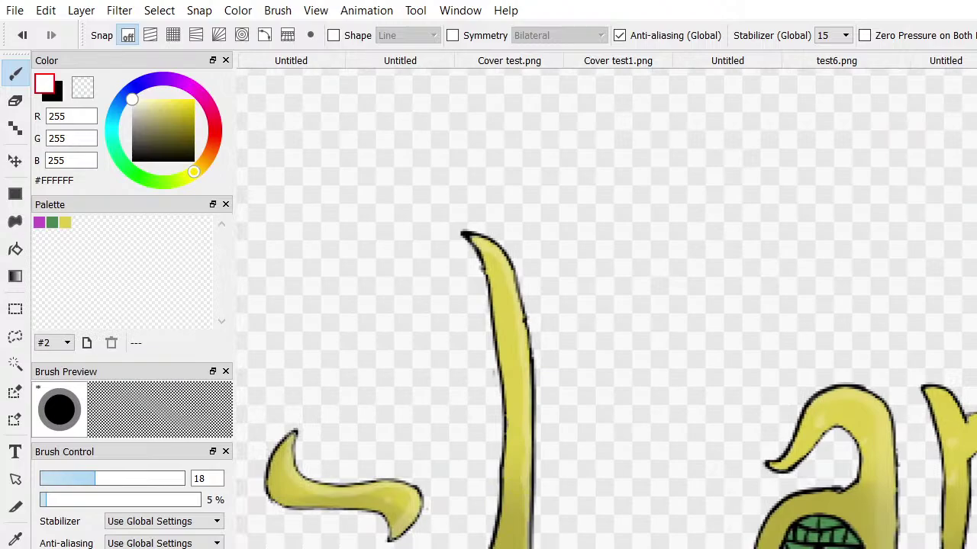
{"action": "left_click_drag", "start_coordinate": [252, 523], "coordinate": [744, 524]}
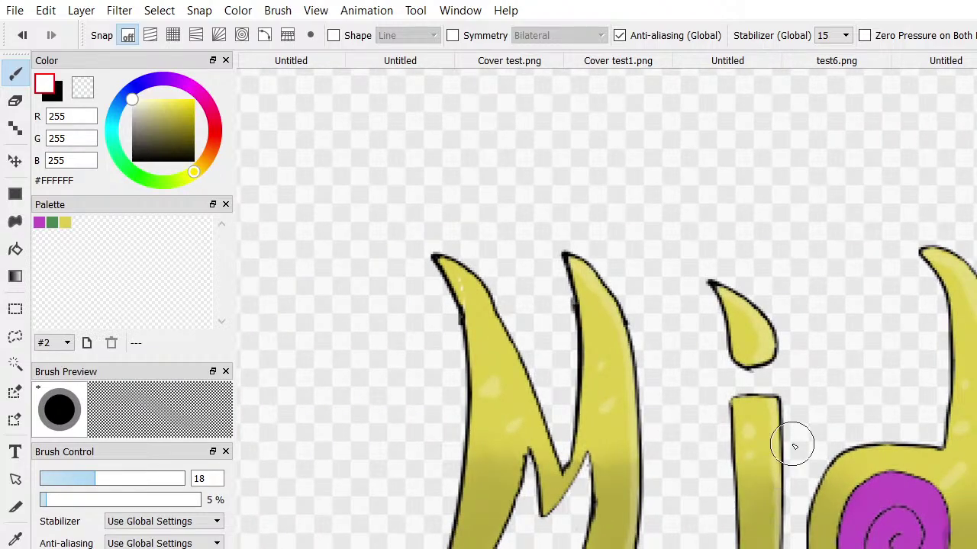
Examine the highlights across the whole title at several zoom levels, redoing the last undone change to compare
{"action": "scroll", "coordinate": [793, 446], "scroll_direction": "up", "scroll_amount": 4}
{"action": "scroll", "coordinate": [779, 447], "scroll_direction": "down", "scroll_amount": 8}
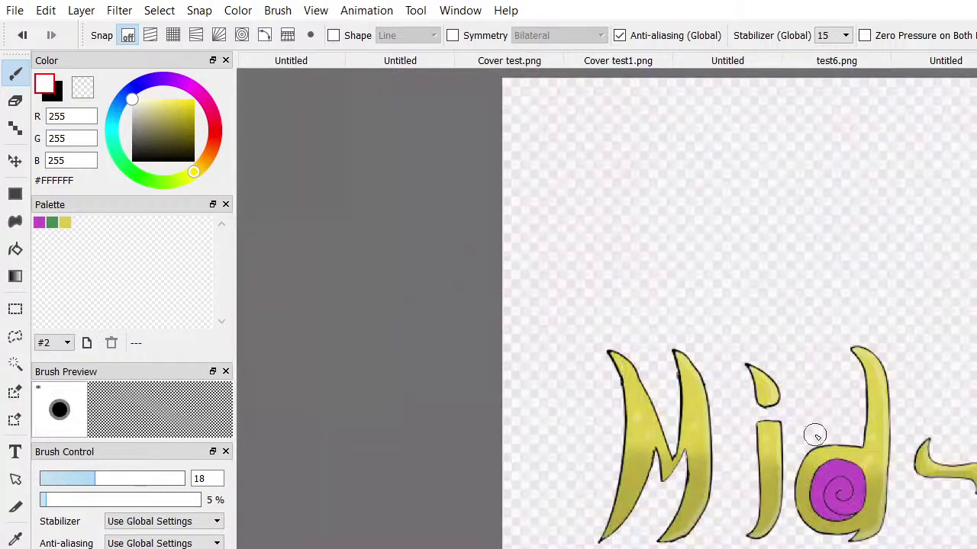
{"action": "scroll", "coordinate": [916, 458], "scroll_direction": "down", "scroll_amount": 3}
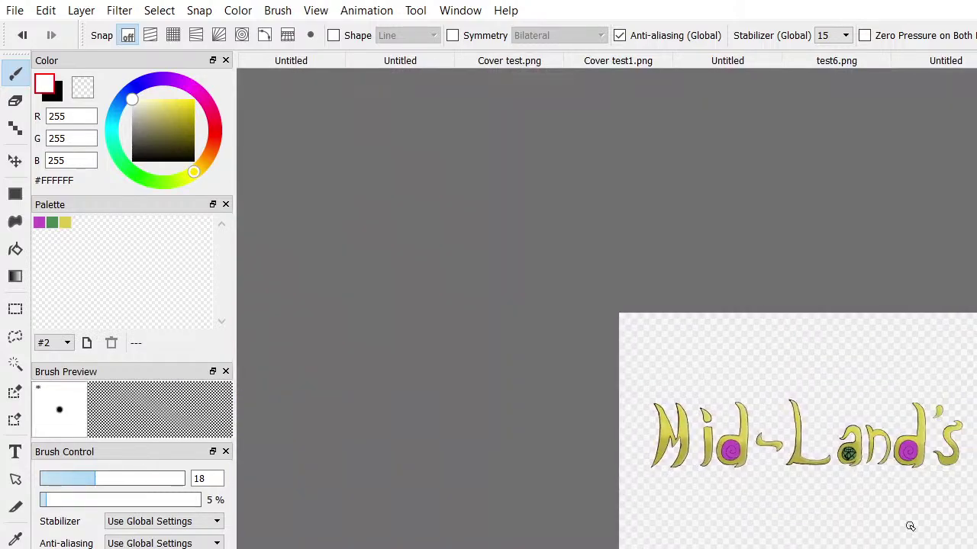
{"action": "scroll", "coordinate": [938, 458], "scroll_direction": "up", "scroll_amount": 5}
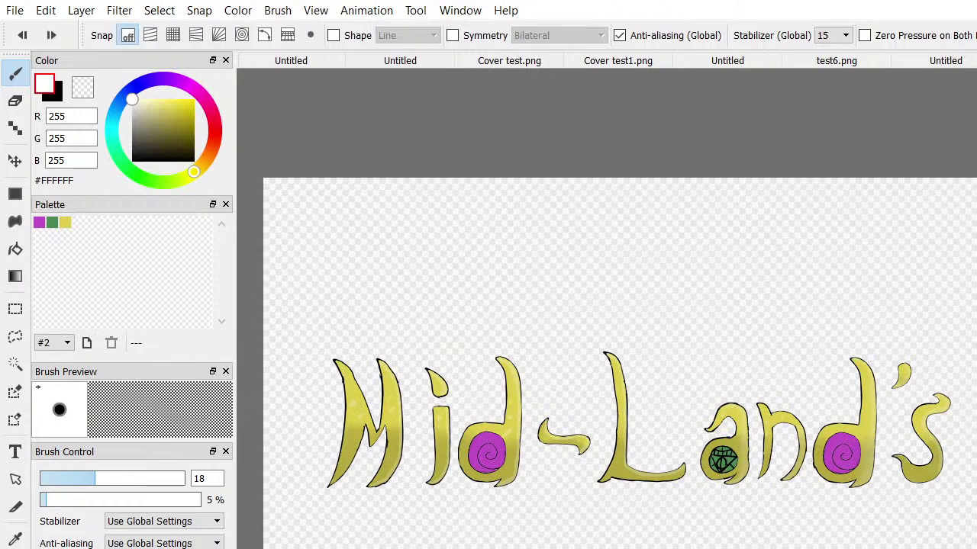
{"action": "key", "text": "ctrl+y"}
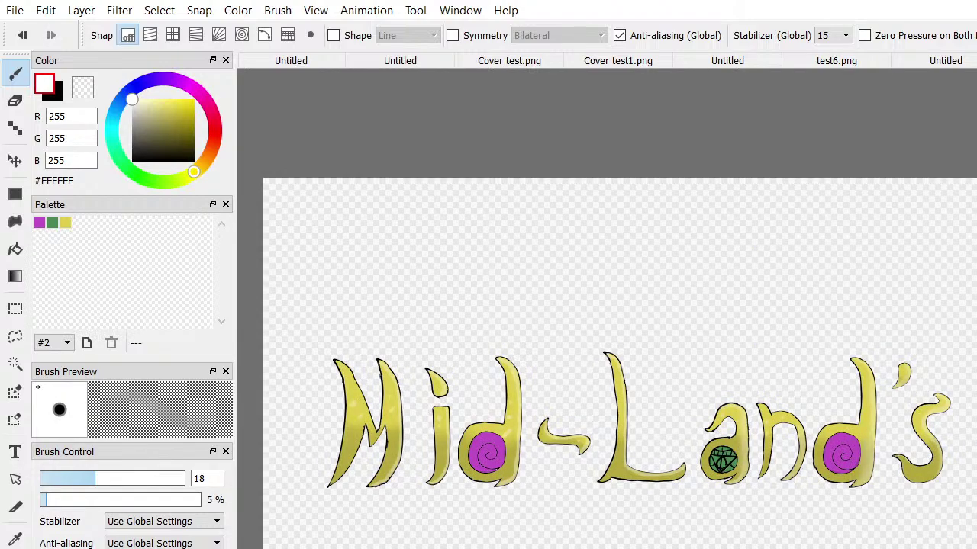
{"action": "scroll", "coordinate": [969, 443], "scroll_direction": "up", "scroll_amount": 2}
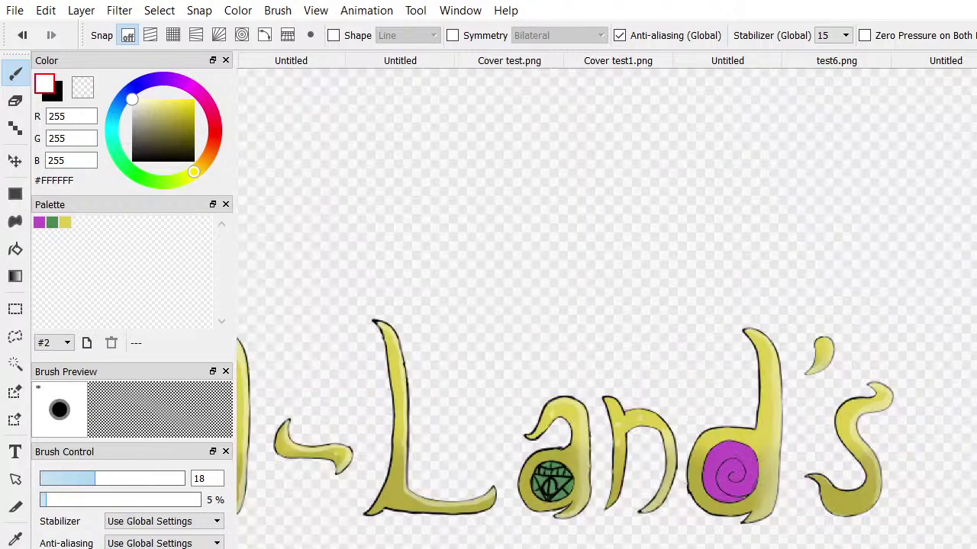
{"action": "scroll", "coordinate": [969, 443], "scroll_direction": "down", "scroll_amount": 2}
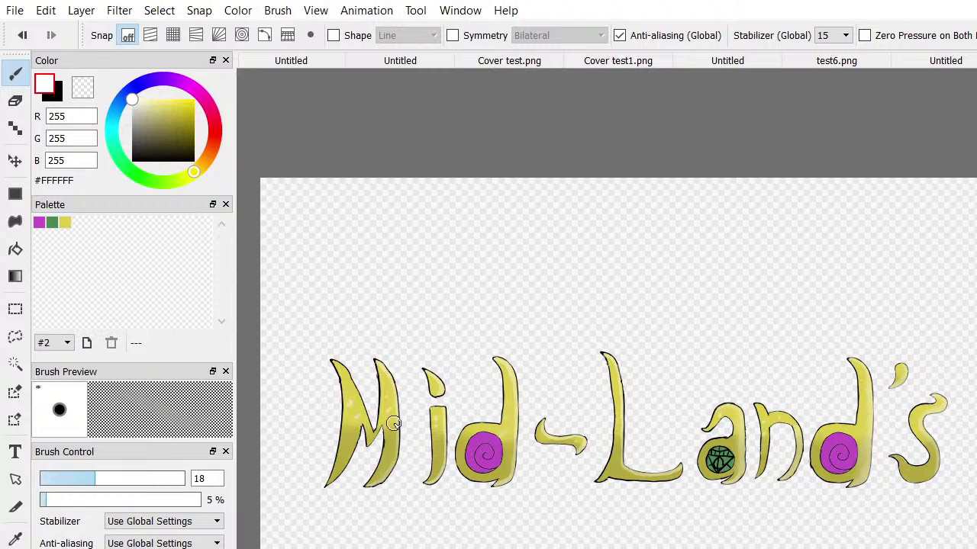
{"action": "scroll", "coordinate": [938, 485], "scroll_direction": "up", "scroll_amount": 2}
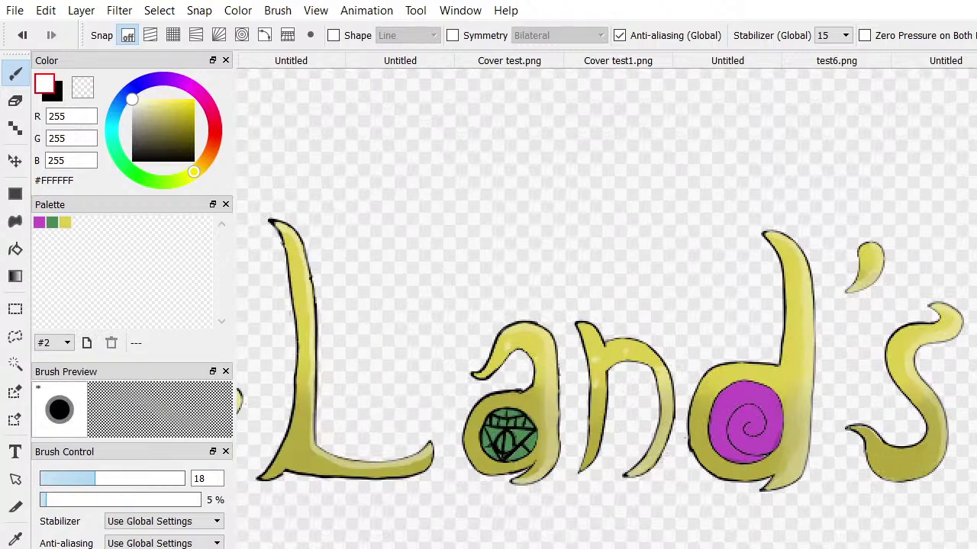
{"action": "scroll", "coordinate": [732, 457], "scroll_direction": "down", "scroll_amount": 4}
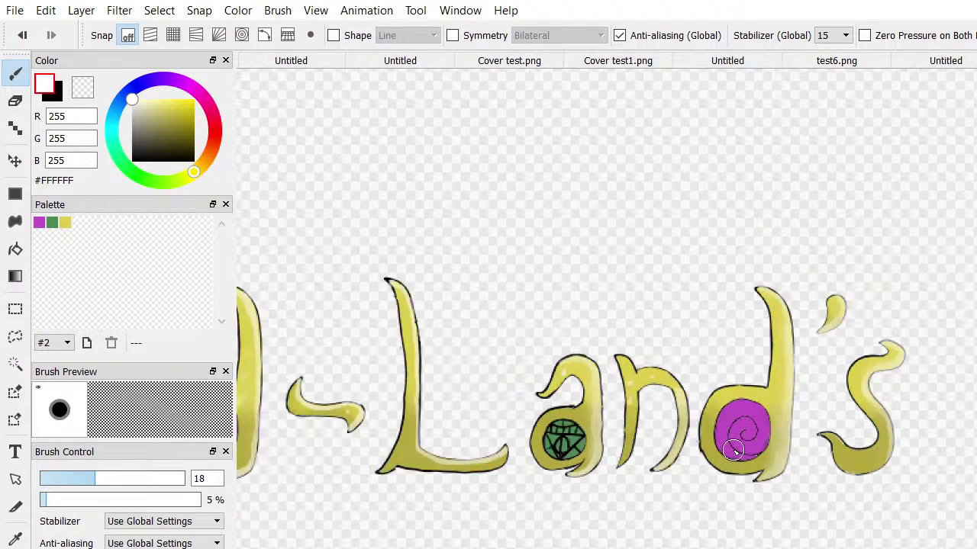
{"action": "scroll", "coordinate": [738, 438], "scroll_direction": "up", "scroll_amount": 3}
{"action": "scroll", "coordinate": [739, 439], "scroll_direction": "down", "scroll_amount": 1}
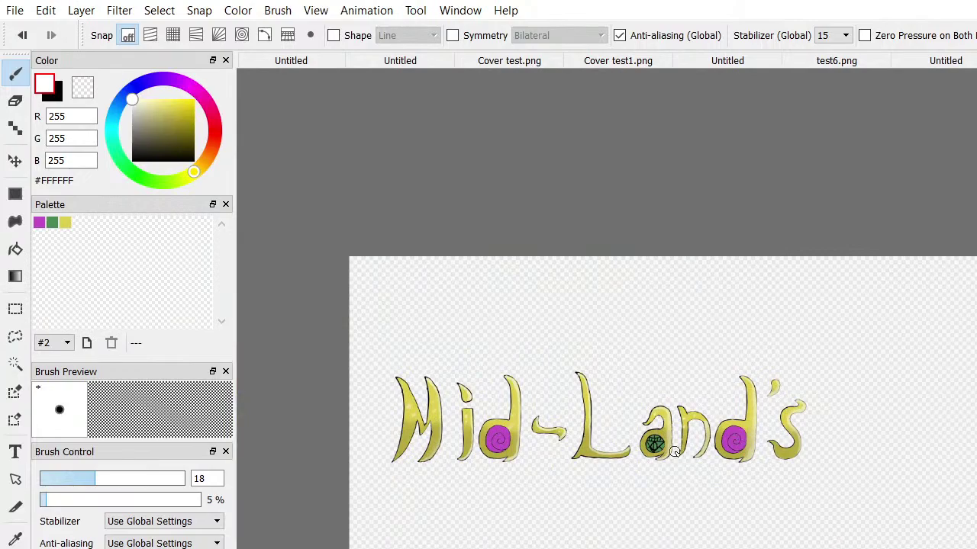
{"action": "scroll", "coordinate": [676, 451], "scroll_direction": "up", "scroll_amount": 1}
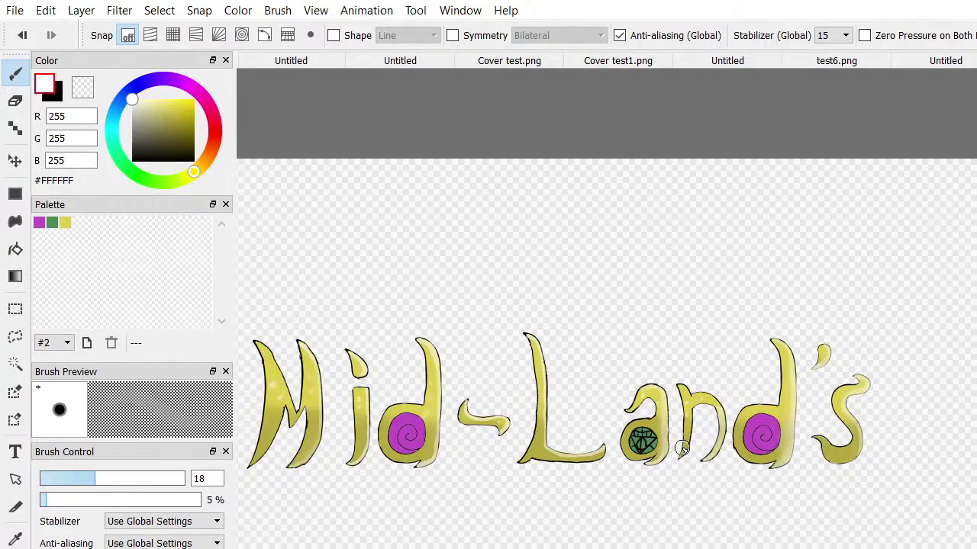
{"action": "scroll", "coordinate": [681, 449], "scroll_direction": "up", "scroll_amount": 1}
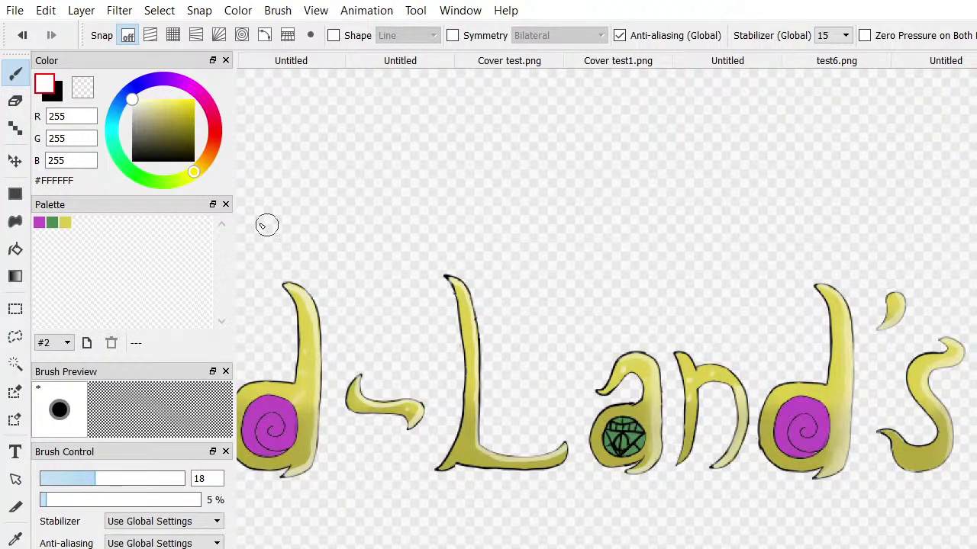
Erase stray white paint along the outer edge of the second d's stem with a size 12 eraser
{"action": "left_click", "coordinate": [15, 101]}
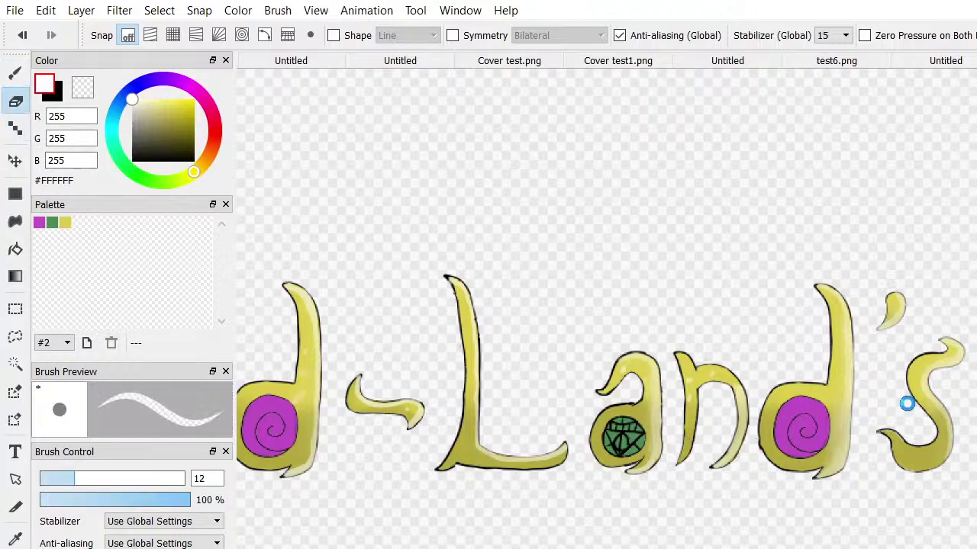
{"action": "scroll", "coordinate": [907, 404], "scroll_direction": "up", "scroll_amount": 3}
{"action": "mouse_move", "coordinate": [860, 284]}
{"action": "left_mouse_down"}
{"action": "mouse_move", "coordinate": [845, 312]}
{"action": "mouse_move", "coordinate": [848, 401]}
{"action": "left_mouse_up"}
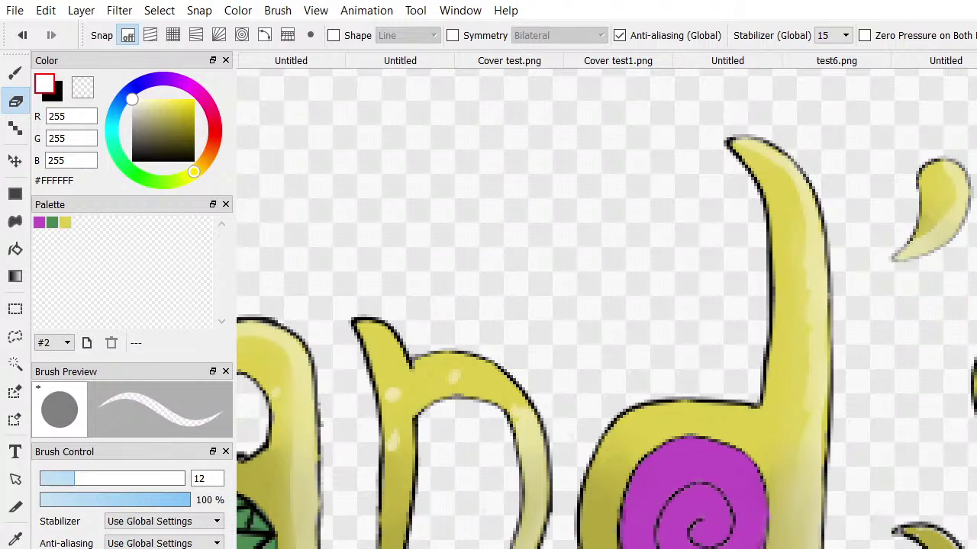
{"action": "left_click_drag", "start_coordinate": [858, 548], "coordinate": [834, 518]}
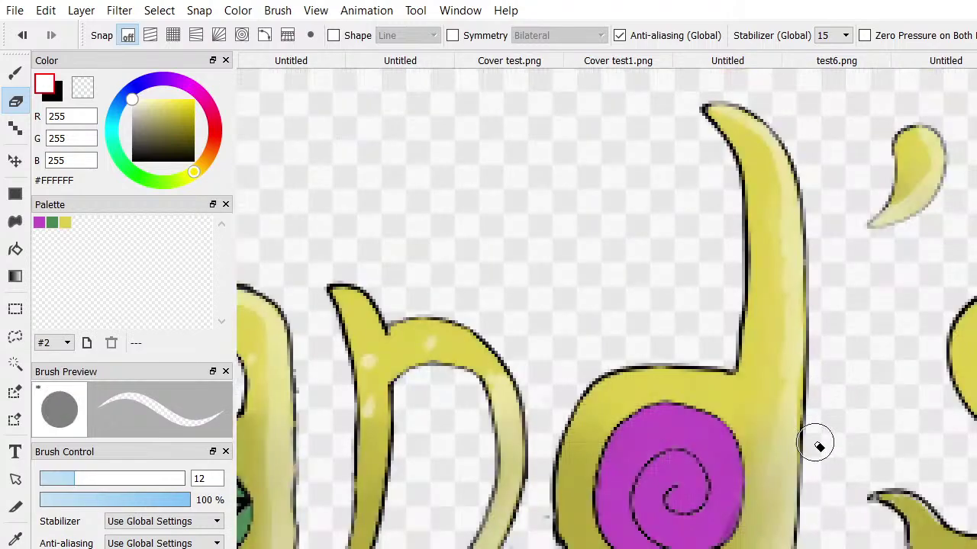
{"action": "scroll", "coordinate": [588, 540], "scroll_direction": "down", "scroll_amount": 2}
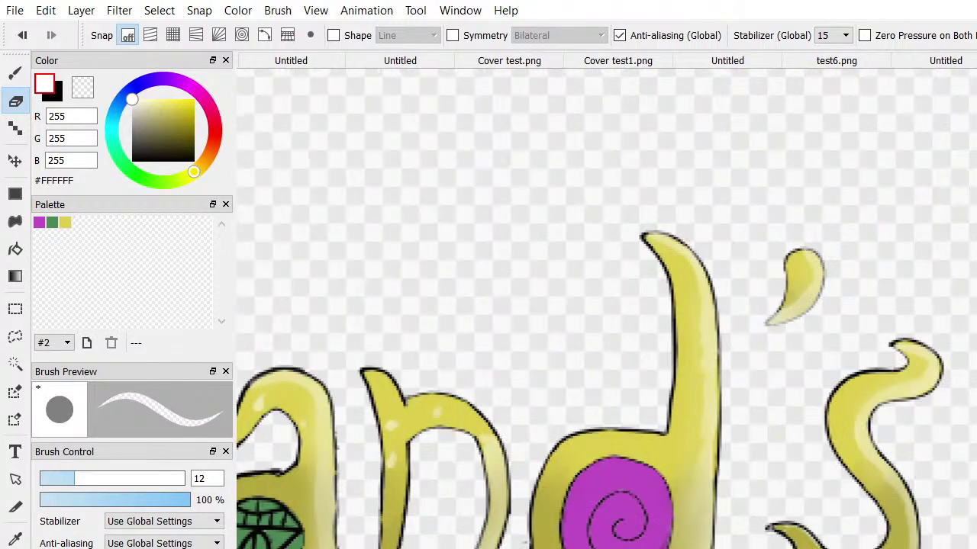
{"action": "scroll", "coordinate": [386, 544], "scroll_direction": "down", "scroll_amount": 5}
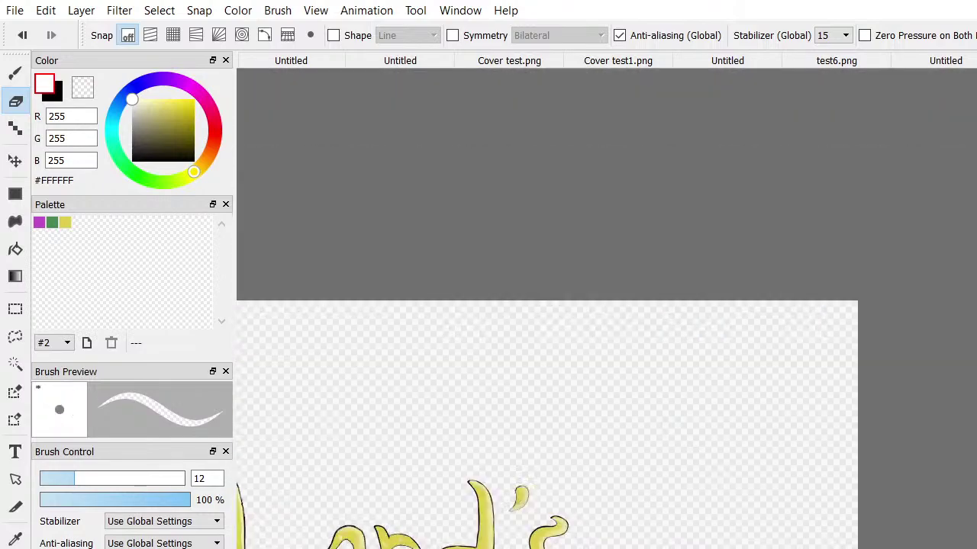
Examine the title's highlights from the M through to the s at several zoom levels, with the soft size 18 brush active
{"action": "scroll", "coordinate": [534, 458], "scroll_direction": "up", "scroll_amount": 2}
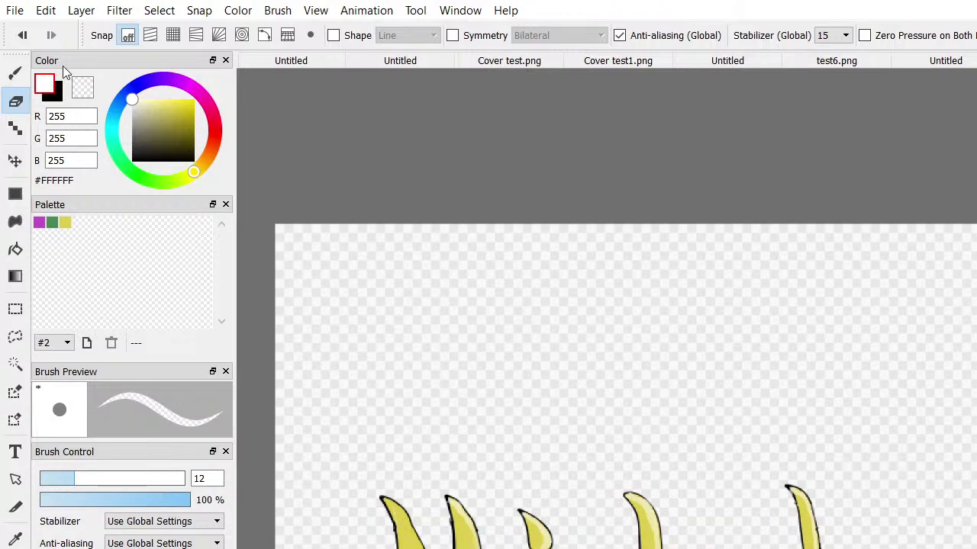
{"action": "left_click", "coordinate": [15, 73]}
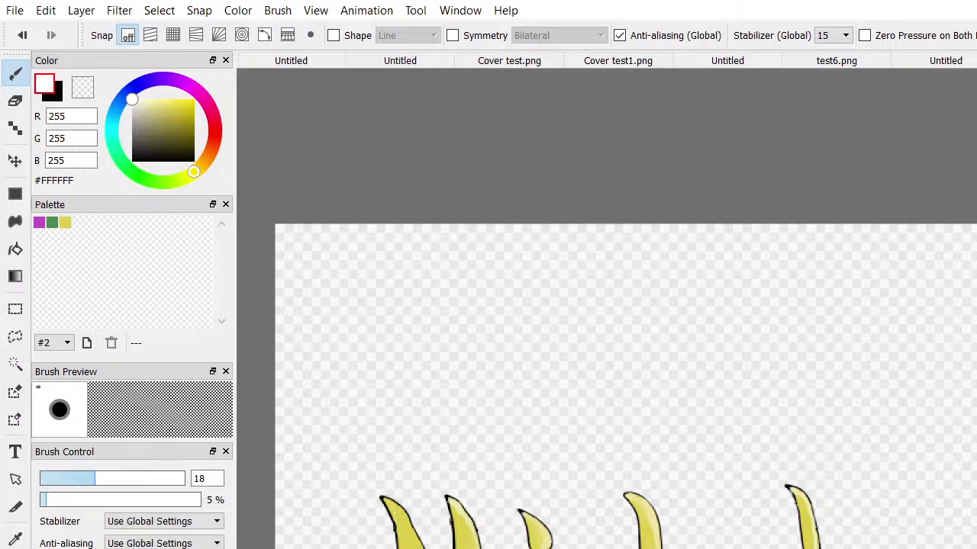
{"action": "scroll", "coordinate": [607, 385], "scroll_direction": "right", "scroll_amount": 3}
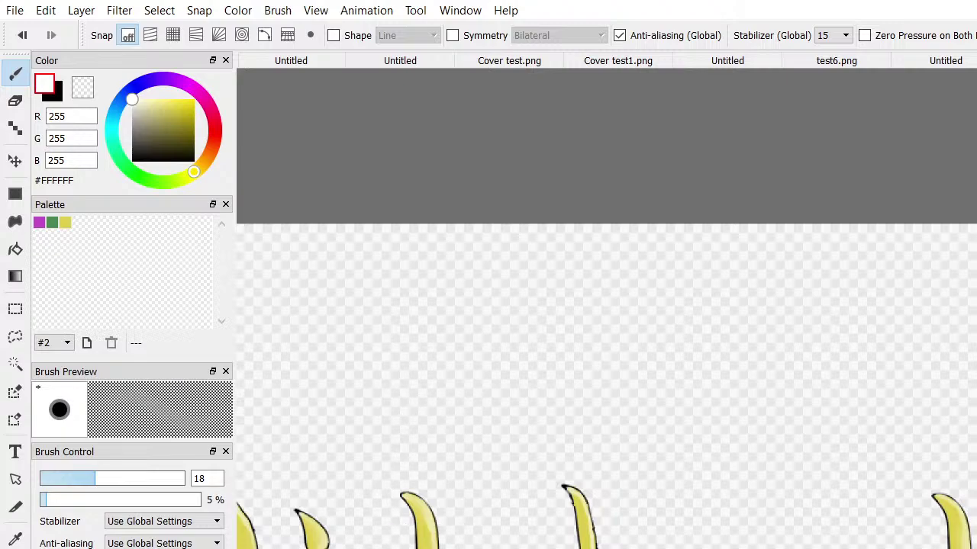
{"action": "scroll", "coordinate": [607, 308], "scroll_direction": "up", "scroll_amount": 5}
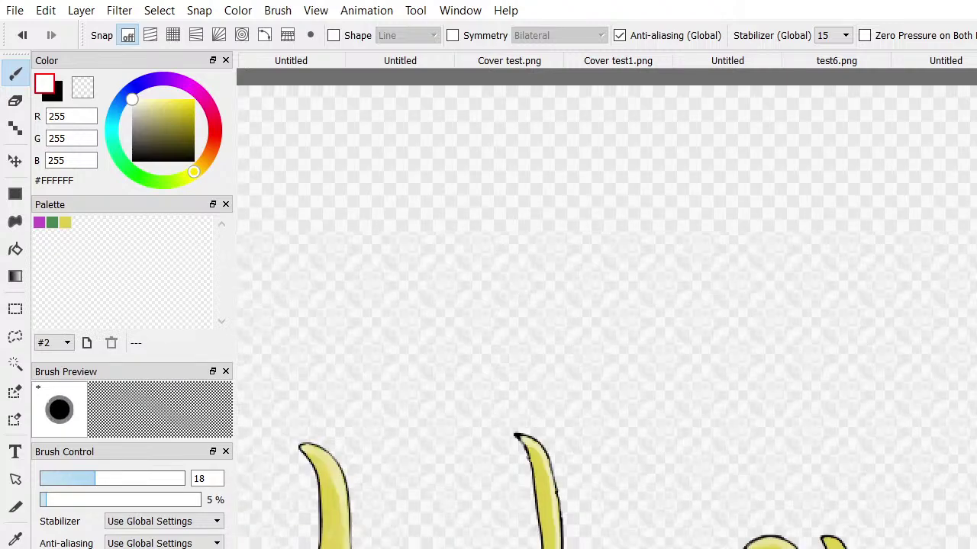
{"action": "scroll", "coordinate": [670, 494], "scroll_direction": "down", "scroll_amount": 3}
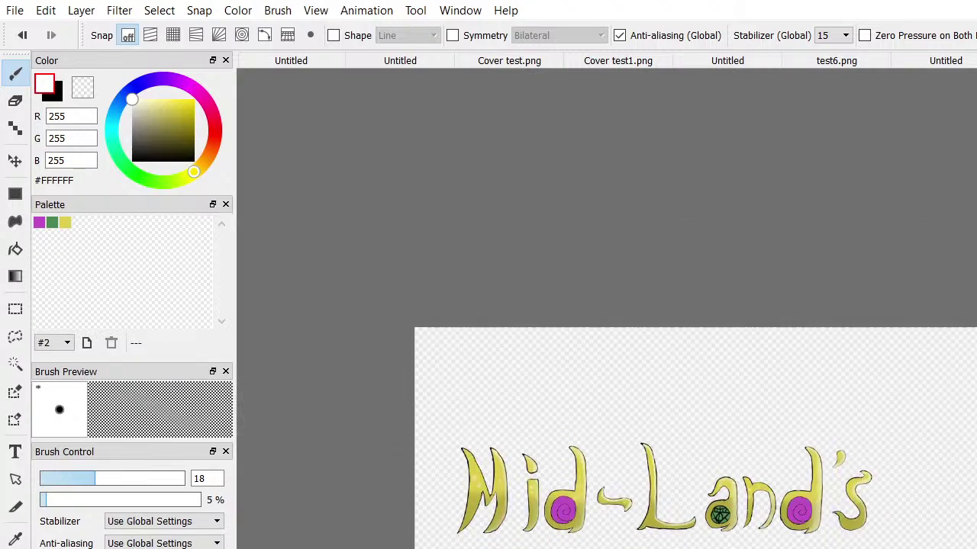
{"action": "scroll", "coordinate": [670, 494], "scroll_direction": "up", "scroll_amount": 2}
{"action": "scroll", "coordinate": [670, 494], "scroll_direction": "down", "scroll_amount": 2}
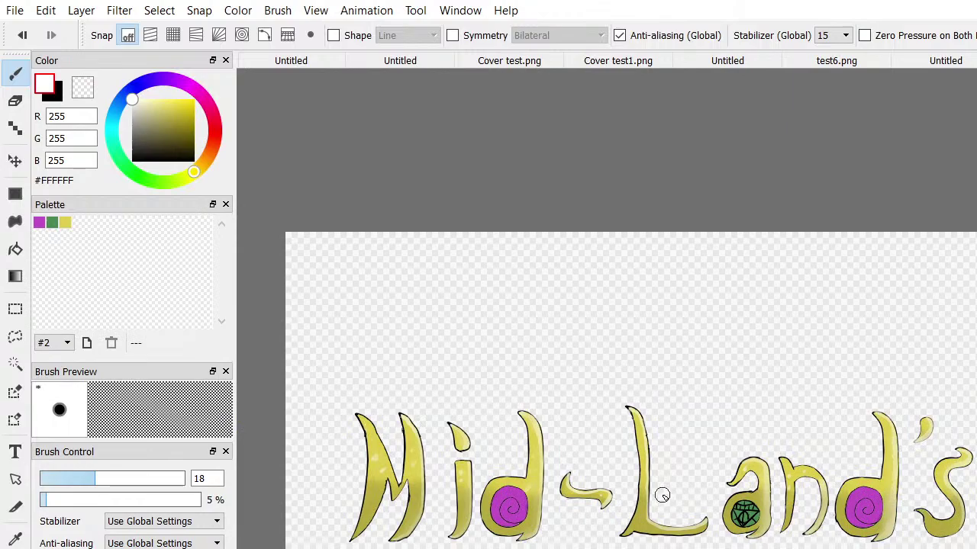
{"action": "scroll", "coordinate": [519, 532], "scroll_direction": "up", "scroll_amount": 4}
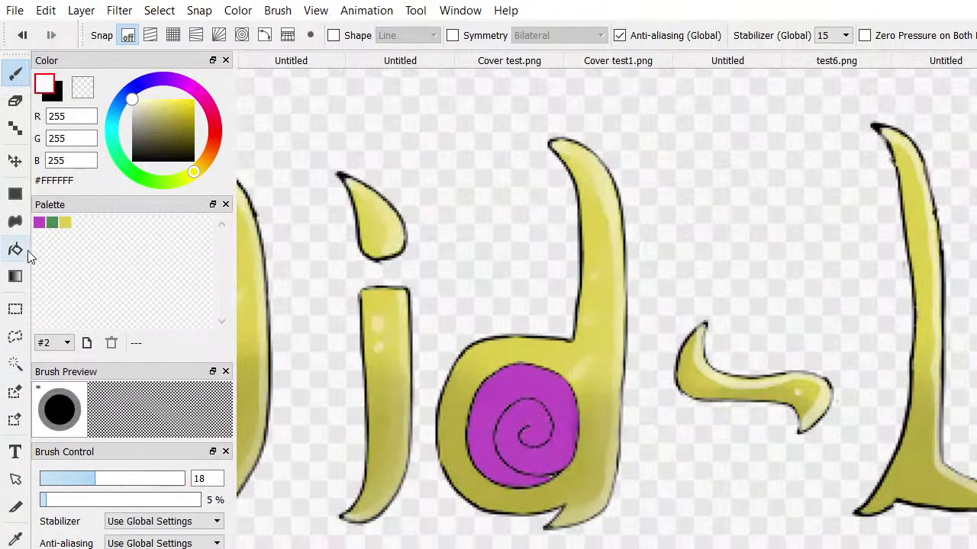
Set the brush colour to bright magenta #FF2CE6
{"action": "left_click", "coordinate": [184, 82]}
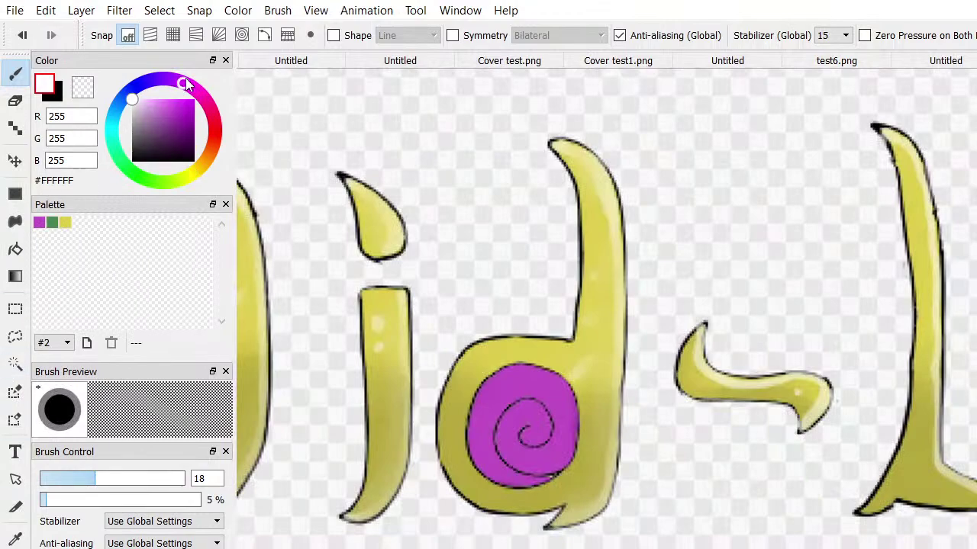
{"action": "left_click", "coordinate": [195, 89]}
{"action": "left_click", "coordinate": [184, 99]}
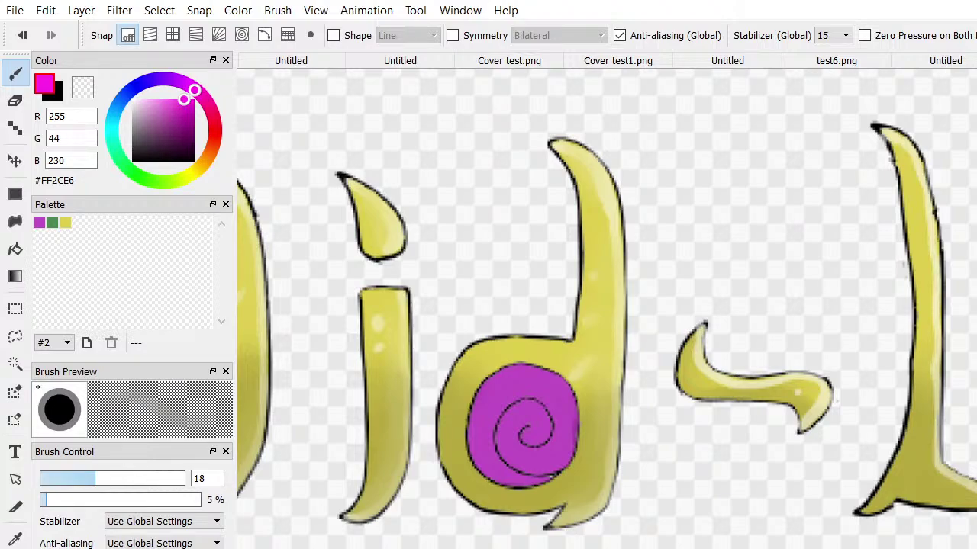
Try to scatter magenta spots over the first d with a size 150 splatter brush at 100% opacity, and undo the strokes
{"action": "scroll", "coordinate": [458, 403], "scroll_direction": "down", "scroll_amount": 2}
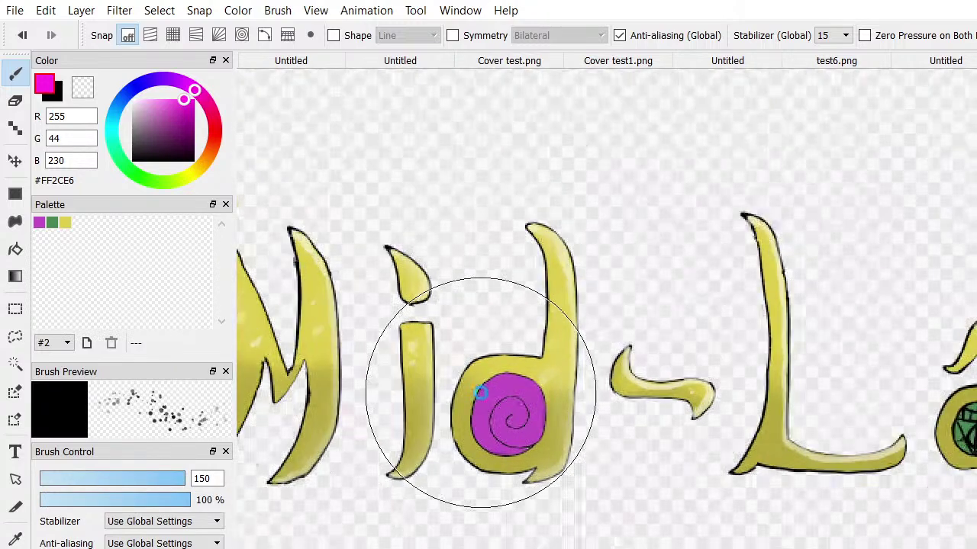
{"action": "scroll", "coordinate": [403, 157], "scroll_direction": "up", "scroll_amount": 5}
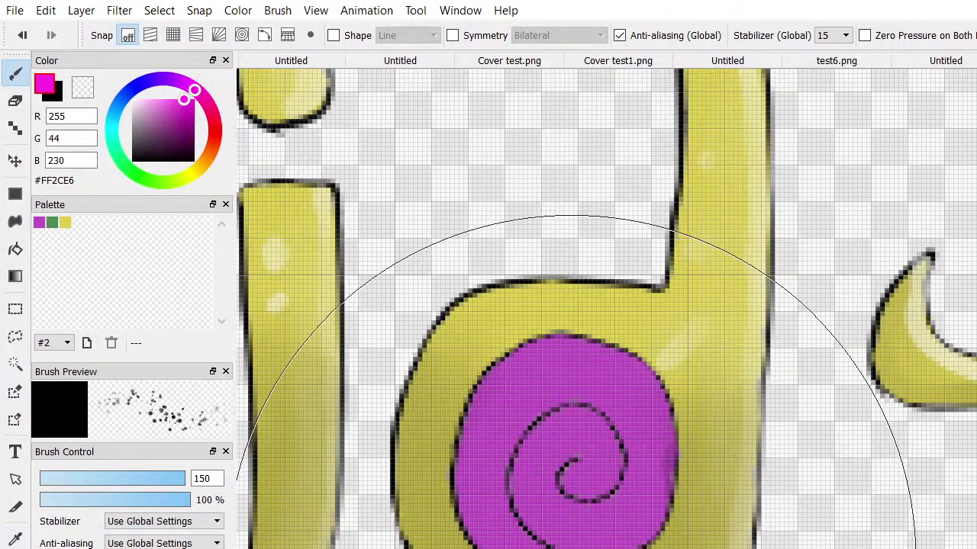
{"action": "left_click", "coordinate": [457, 358]}
{"action": "mouse_move", "coordinate": [457, 358]}
{"action": "left_mouse_down"}
{"action": "mouse_move", "coordinate": [488, 358]}
{"action": "mouse_move", "coordinate": [587, 419]}
{"action": "left_mouse_up"}
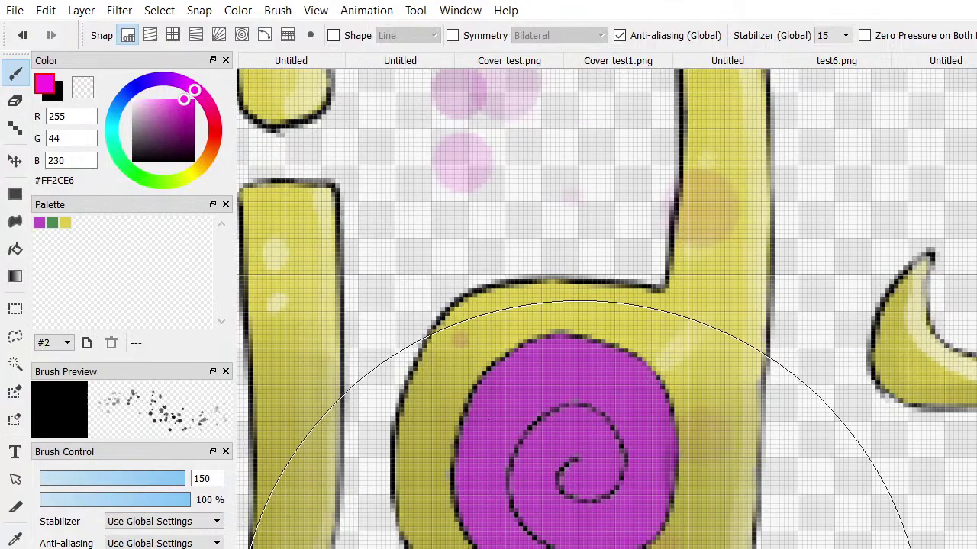
{"action": "left_click_drag", "start_coordinate": [435, 545], "coordinate": [416, 545]}
{"action": "scroll", "coordinate": [477, 524], "scroll_direction": "up", "scroll_amount": 2}
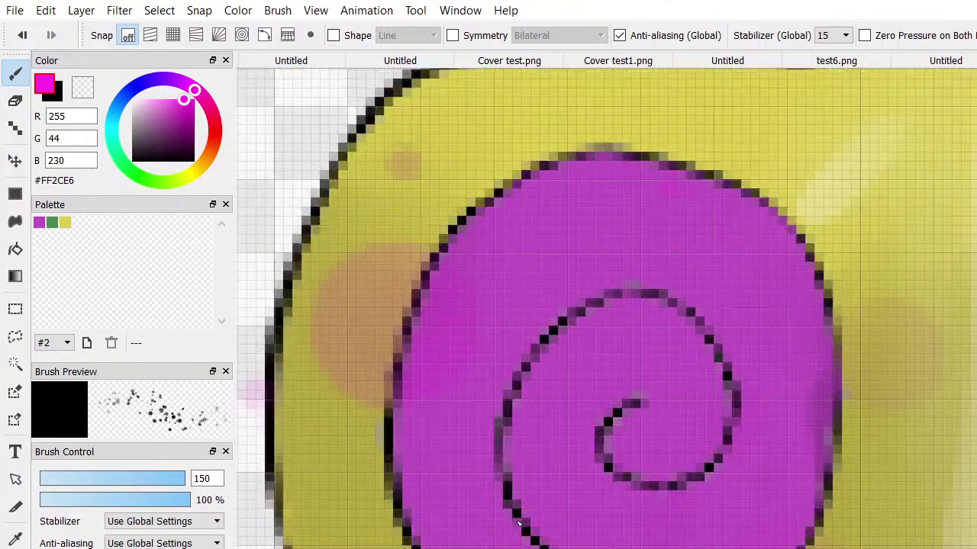
{"action": "scroll", "coordinate": [550, 511], "scroll_direction": "down", "scroll_amount": 4}
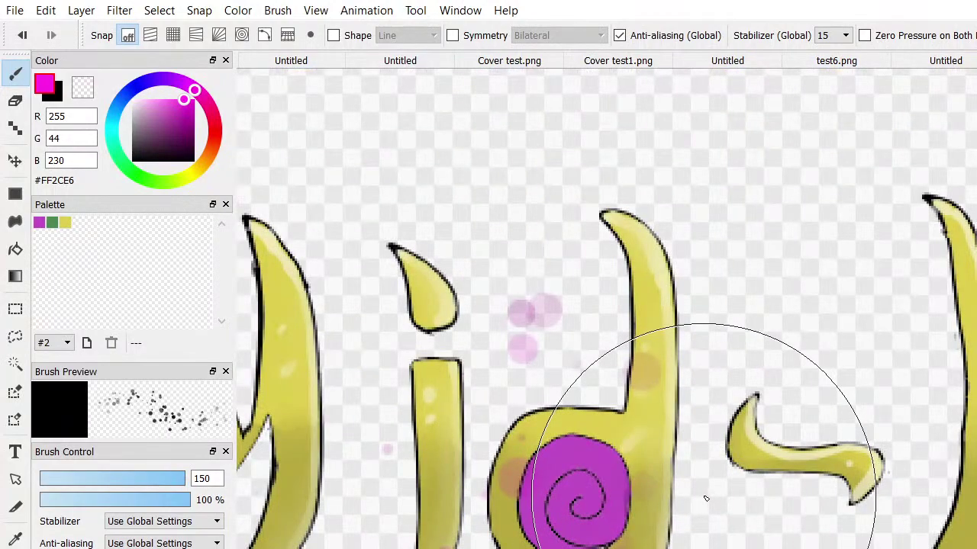
{"action": "mouse_move", "coordinate": [566, 455]}
{"action": "left_mouse_down"}
{"action": "mouse_move", "coordinate": [610, 396]}
{"action": "mouse_move", "coordinate": [660, 291]}
{"action": "mouse_move", "coordinate": [538, 537]}
{"action": "mouse_move", "coordinate": [670, 382]}
{"action": "mouse_move", "coordinate": [583, 528]}
{"action": "mouse_move", "coordinate": [672, 409]}
{"action": "mouse_move", "coordinate": [574, 498]}
{"action": "left_mouse_up"}
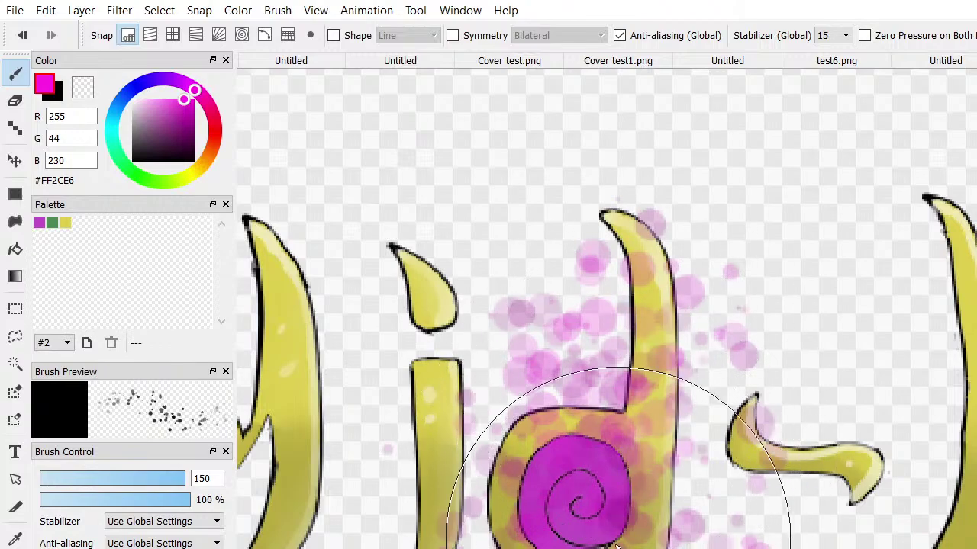
{"action": "key", "text": "ctrl+z"}
{"action": "key", "text": "ctrl+z"}
{"action": "key", "text": "ctrl+z"}
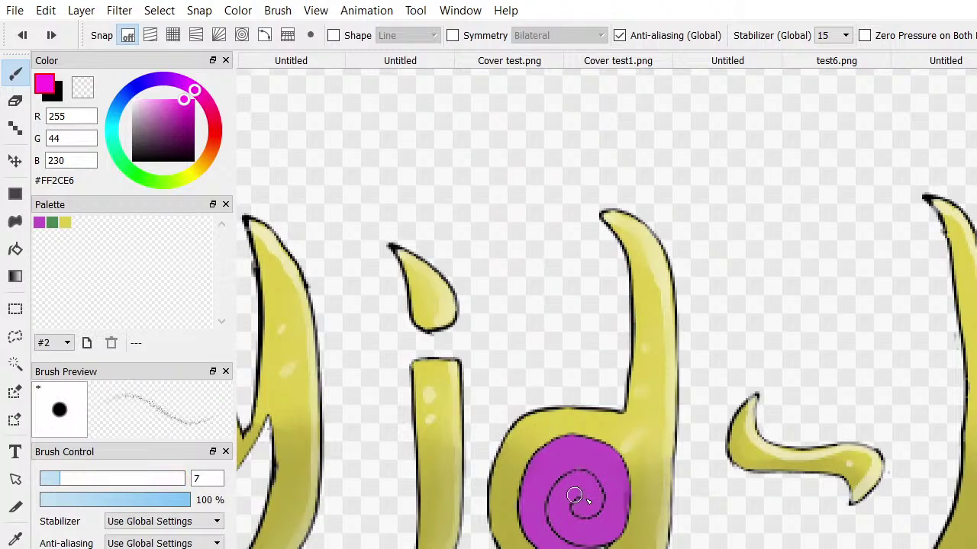
Speckle magenta texture over the first d, the stem of the i and both strokes of the M with a grainy size 7 brush
{"action": "left_click_drag", "start_coordinate": [639, 434], "coordinate": [639, 488]}
{"action": "left_click_drag", "start_coordinate": [656, 525], "coordinate": [636, 486]}
{"action": "mouse_move", "coordinate": [511, 487]}
{"action": "left_mouse_down"}
{"action": "mouse_move", "coordinate": [516, 457]}
{"action": "mouse_move", "coordinate": [502, 460]}
{"action": "mouse_move", "coordinate": [598, 386]}
{"action": "mouse_move", "coordinate": [617, 441]}
{"action": "mouse_move", "coordinate": [666, 408]}
{"action": "mouse_move", "coordinate": [673, 384]}
{"action": "mouse_move", "coordinate": [674, 399]}
{"action": "mouse_move", "coordinate": [670, 359]}
{"action": "mouse_move", "coordinate": [643, 359]}
{"action": "left_mouse_up"}
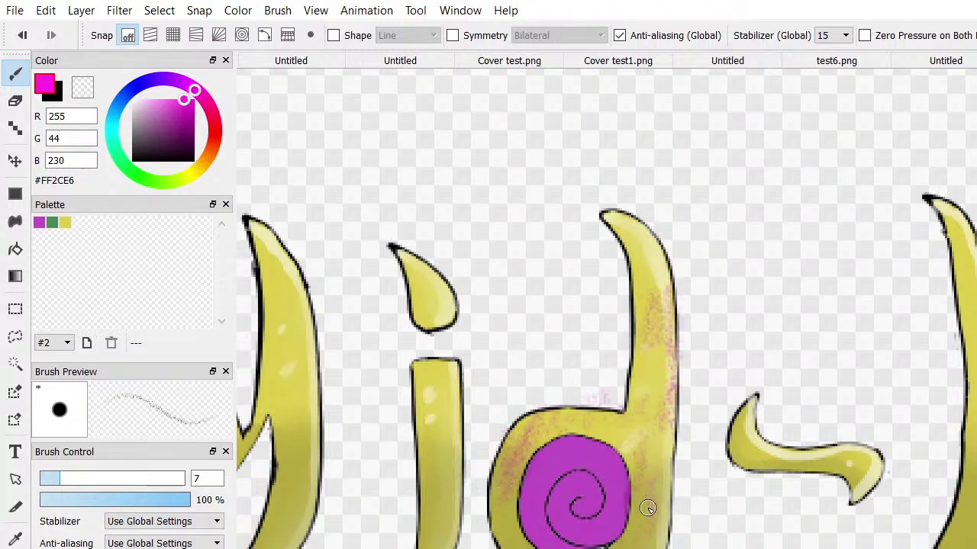
{"action": "mouse_move", "coordinate": [441, 498]}
{"action": "left_mouse_down"}
{"action": "mouse_move", "coordinate": [449, 539]}
{"action": "mouse_move", "coordinate": [460, 510]}
{"action": "left_mouse_up"}
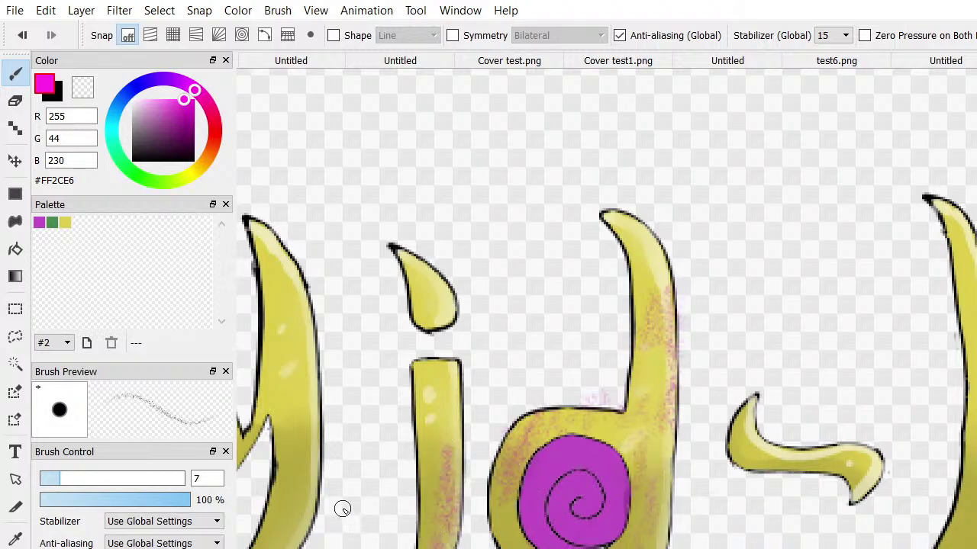
{"action": "mouse_move", "coordinate": [284, 407]}
{"action": "left_mouse_down"}
{"action": "mouse_move", "coordinate": [293, 438]}
{"action": "mouse_move", "coordinate": [280, 463]}
{"action": "mouse_move", "coordinate": [296, 435]}
{"action": "mouse_move", "coordinate": [306, 451]}
{"action": "mouse_move", "coordinate": [273, 547]}
{"action": "mouse_move", "coordinate": [295, 508]}
{"action": "mouse_move", "coordinate": [273, 517]}
{"action": "left_mouse_up"}
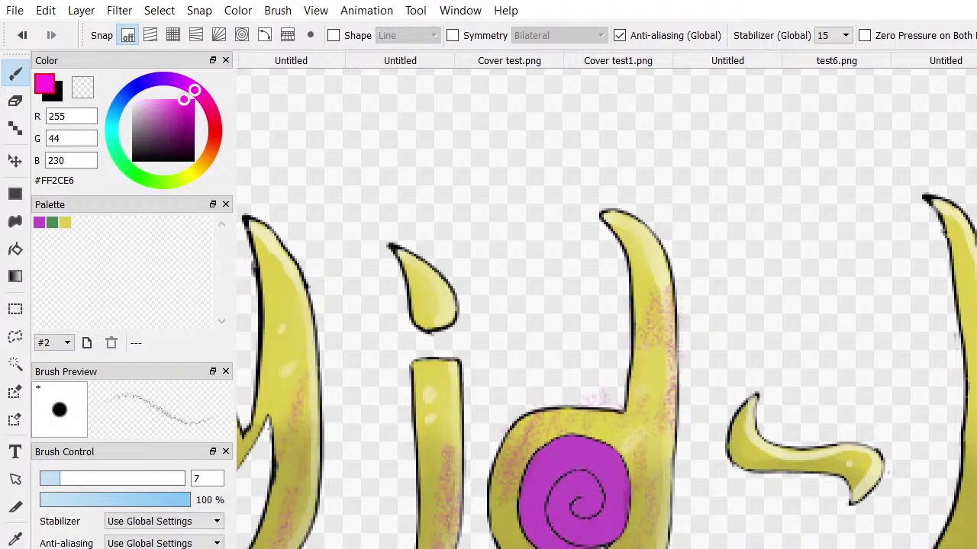
{"action": "scroll", "coordinate": [591, 530], "scroll_direction": "left", "scroll_amount": 10}
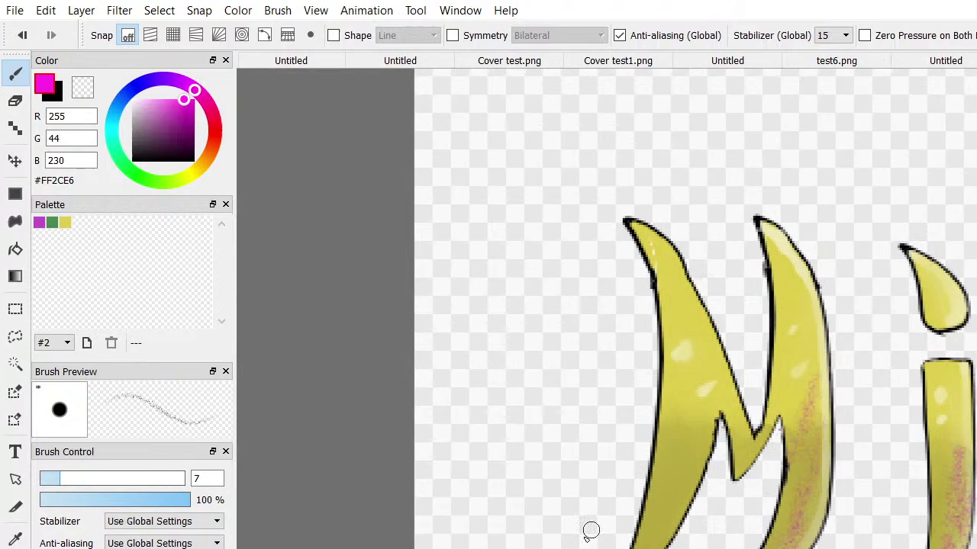
{"action": "mouse_move", "coordinate": [689, 420]}
{"action": "left_mouse_down"}
{"action": "mouse_move", "coordinate": [650, 493]}
{"action": "mouse_move", "coordinate": [676, 499]}
{"action": "mouse_move", "coordinate": [686, 480]}
{"action": "mouse_move", "coordinate": [672, 529]}
{"action": "mouse_move", "coordinate": [681, 373]}
{"action": "mouse_move", "coordinate": [700, 338]}
{"action": "mouse_move", "coordinate": [692, 352]}
{"action": "mouse_move", "coordinate": [669, 262]}
{"action": "left_mouse_up"}
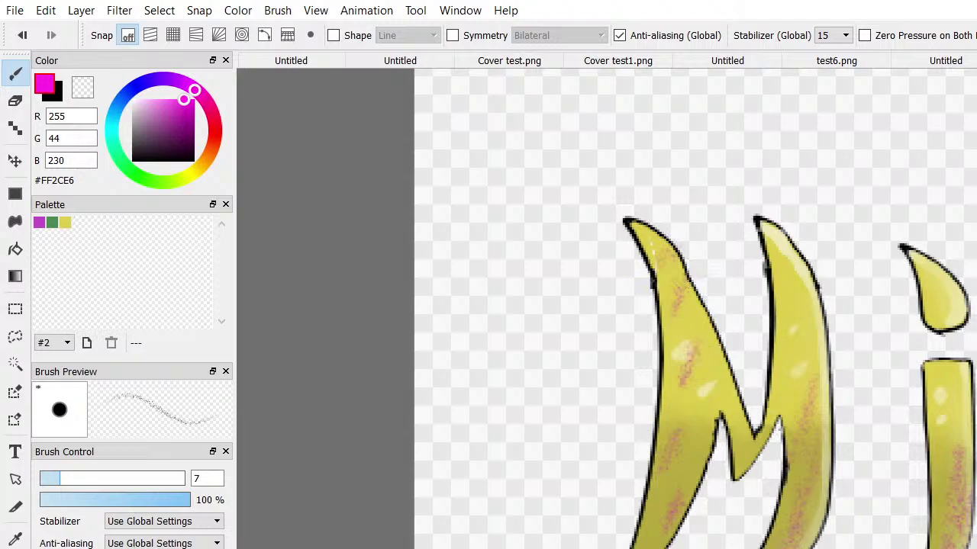
Speckle magenta texture onto the right end of the dash and along the stem of the L
{"action": "scroll", "coordinate": [779, 457], "scroll_direction": "right", "scroll_amount": 8}
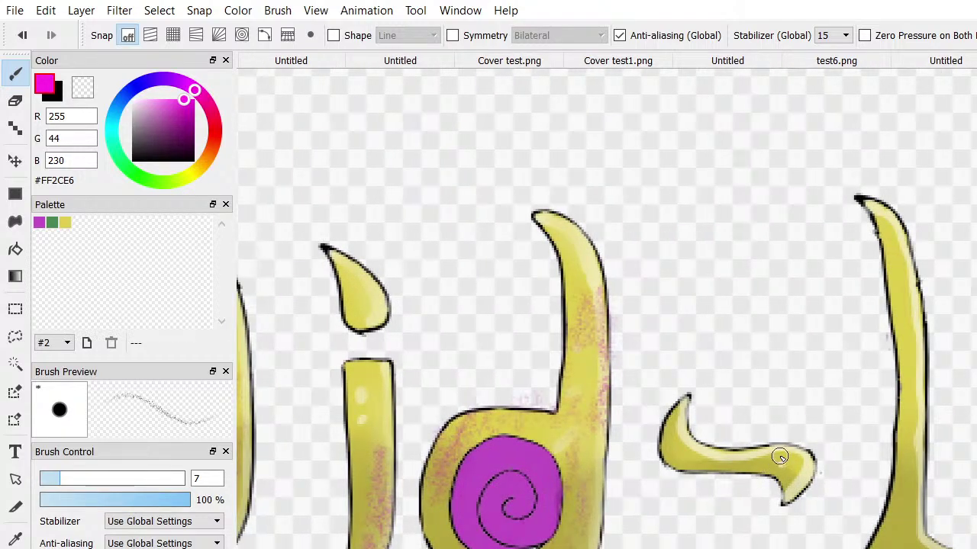
{"action": "mouse_move", "coordinate": [779, 457]}
{"action": "left_mouse_down"}
{"action": "mouse_move", "coordinate": [790, 490]}
{"action": "mouse_move", "coordinate": [769, 456]}
{"action": "mouse_move", "coordinate": [747, 472]}
{"action": "left_mouse_up"}
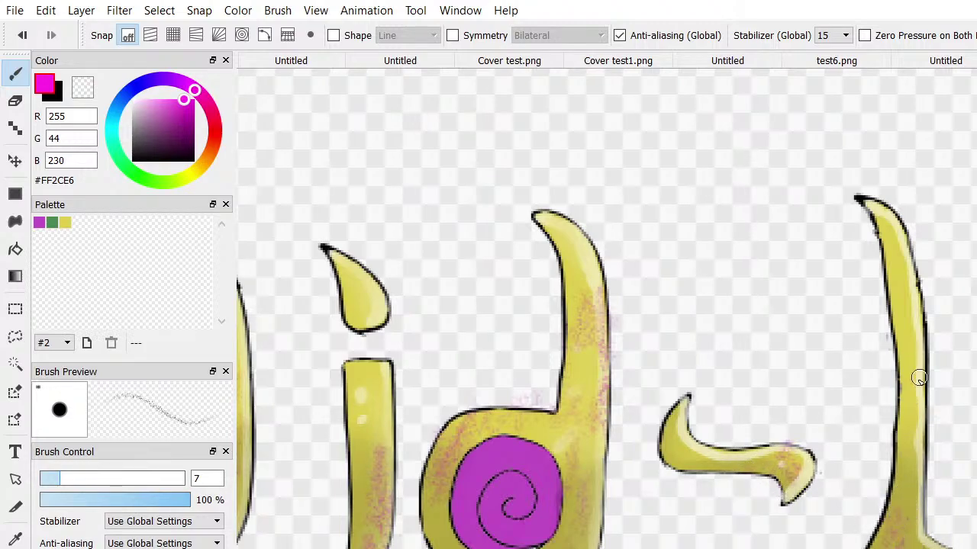
{"action": "mouse_move", "coordinate": [894, 360]}
{"action": "left_mouse_down"}
{"action": "mouse_move", "coordinate": [901, 264]}
{"action": "mouse_move", "coordinate": [883, 256]}
{"action": "left_mouse_up"}
Speckle magenta texture over the a, the n and the bowl and lower stem of the second d
{"action": "scroll", "coordinate": [829, 461], "scroll_direction": "right", "scroll_amount": 6}
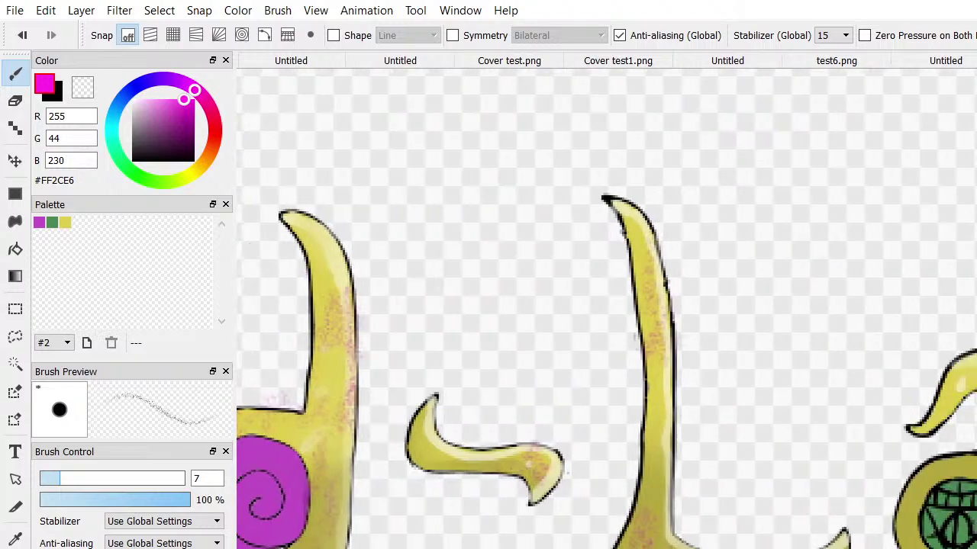
{"action": "mouse_move", "coordinate": [828, 462]}
{"action": "left_mouse_down"}
{"action": "mouse_move", "coordinate": [820, 538]}
{"action": "mouse_move", "coordinate": [798, 543]}
{"action": "left_mouse_up"}
{"action": "mouse_move", "coordinate": [717, 521]}
{"action": "left_mouse_down"}
{"action": "mouse_move", "coordinate": [715, 491]}
{"action": "mouse_move", "coordinate": [740, 434]}
{"action": "mouse_move", "coordinate": [743, 466]}
{"action": "mouse_move", "coordinate": [782, 449]}
{"action": "mouse_move", "coordinate": [789, 466]}
{"action": "mouse_move", "coordinate": [804, 464]}
{"action": "mouse_move", "coordinate": [831, 391]}
{"action": "mouse_move", "coordinate": [823, 369]}
{"action": "mouse_move", "coordinate": [810, 394]}
{"action": "mouse_move", "coordinate": [788, 403]}
{"action": "mouse_move", "coordinate": [788, 375]}
{"action": "left_mouse_up"}
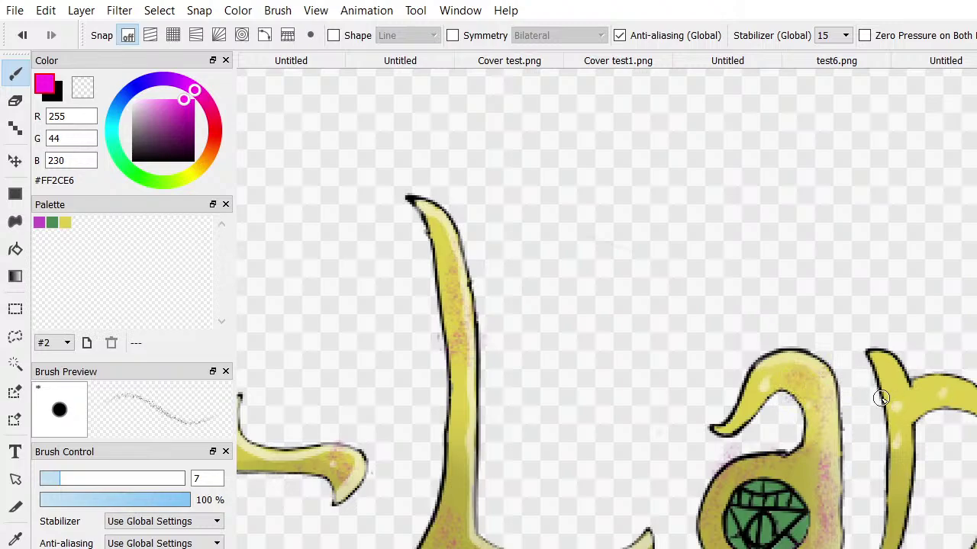
{"action": "mouse_move", "coordinate": [946, 393]}
{"action": "left_mouse_down"}
{"action": "mouse_move", "coordinate": [907, 420]}
{"action": "mouse_move", "coordinate": [894, 457]}
{"action": "mouse_move", "coordinate": [898, 535]}
{"action": "left_mouse_up"}
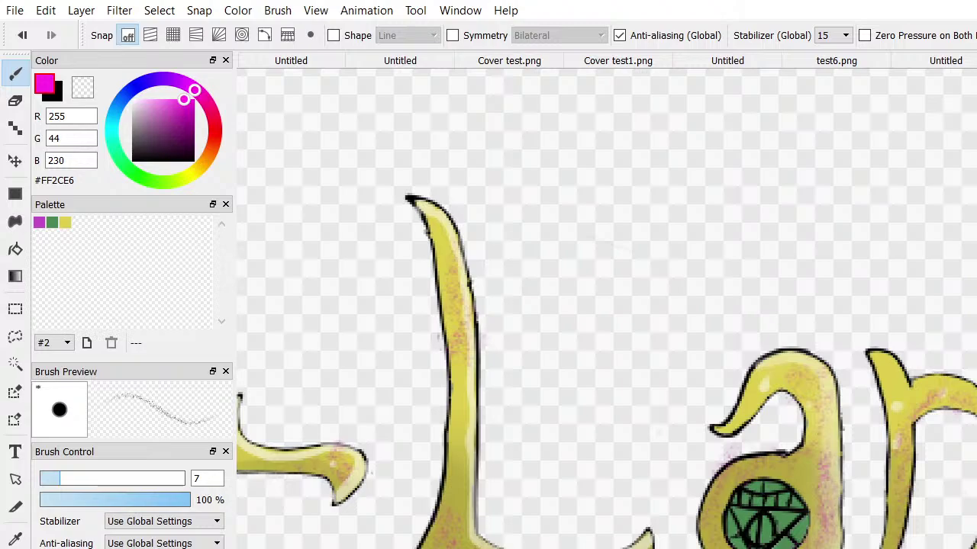
{"action": "scroll", "coordinate": [898, 475], "scroll_direction": "right", "scroll_amount": 5}
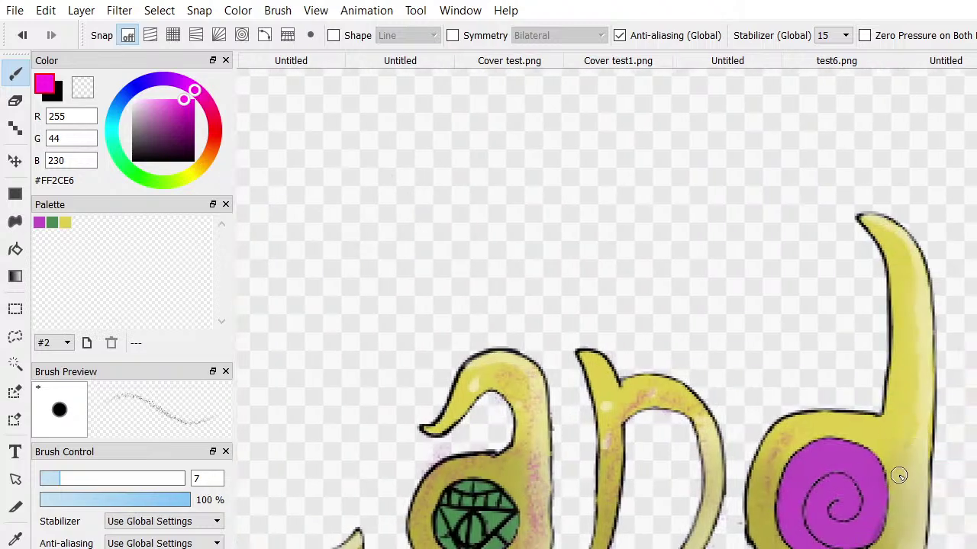
{"action": "mouse_move", "coordinate": [898, 476]}
{"action": "left_mouse_down"}
{"action": "mouse_move", "coordinate": [911, 534]}
{"action": "mouse_move", "coordinate": [901, 511]}
{"action": "mouse_move", "coordinate": [921, 517]}
{"action": "mouse_move", "coordinate": [883, 493]}
{"action": "mouse_move", "coordinate": [882, 446]}
{"action": "mouse_move", "coordinate": [897, 412]}
{"action": "mouse_move", "coordinate": [873, 438]}
{"action": "mouse_move", "coordinate": [854, 437]}
{"action": "mouse_move", "coordinate": [844, 413]}
{"action": "mouse_move", "coordinate": [832, 410]}
{"action": "mouse_move", "coordinate": [735, 504]}
{"action": "mouse_move", "coordinate": [743, 534]}
{"action": "mouse_move", "coordinate": [780, 522]}
{"action": "left_mouse_up"}
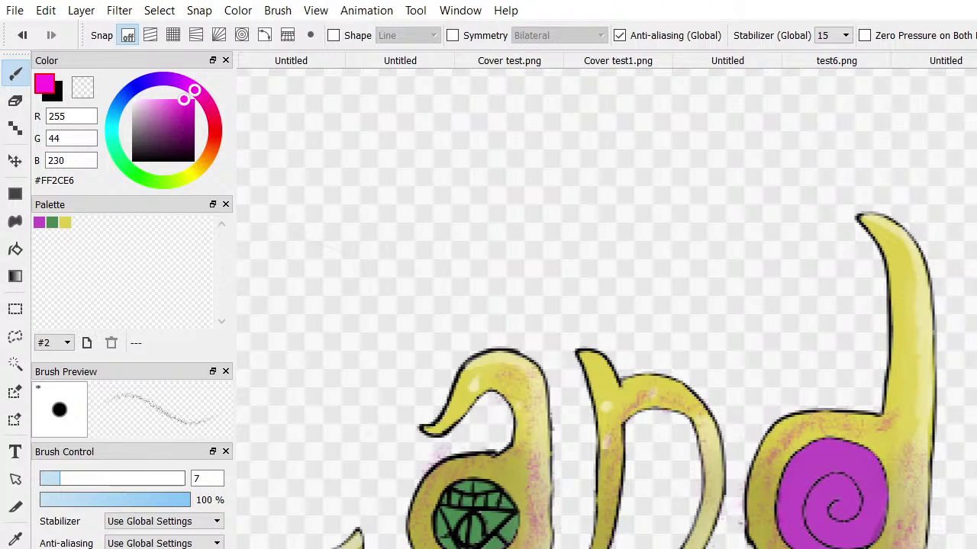
Scatter light pink #FFA8F4 stars around the first d with a size 100 star brush at 34% opacity
{"action": "scroll", "coordinate": [606, 309], "scroll_direction": "down", "scroll_amount": 3}
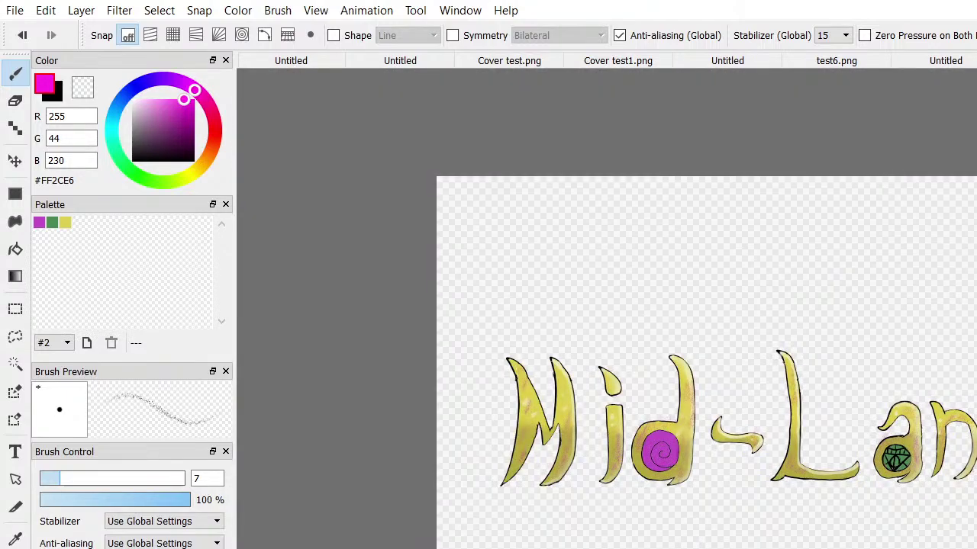
{"action": "scroll", "coordinate": [606, 363], "scroll_direction": "right", "scroll_amount": 1}
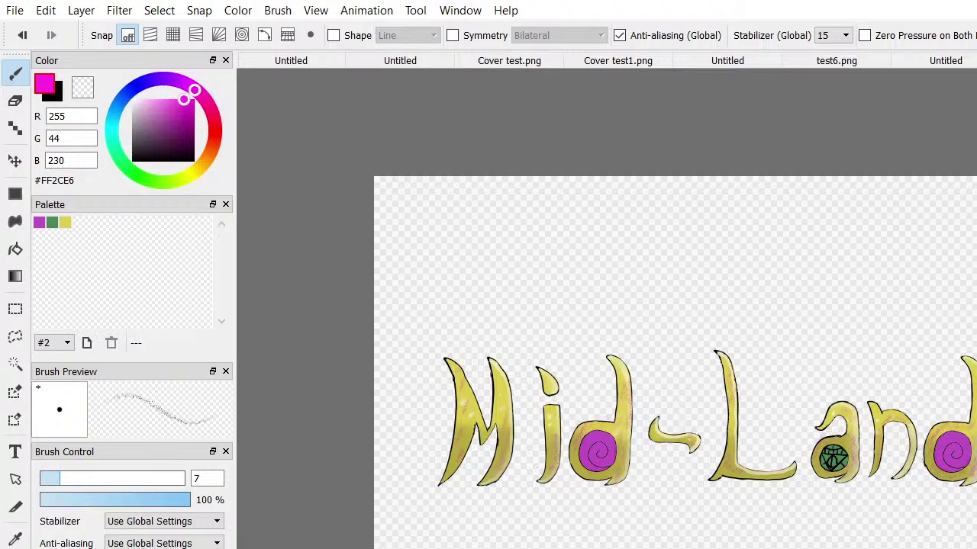
{"action": "key", "text": "b"}
{"action": "scroll", "coordinate": [580, 519], "scroll_direction": "down", "scroll_amount": 2}
{"action": "scroll", "coordinate": [580, 515], "scroll_direction": "up", "scroll_amount": 5}
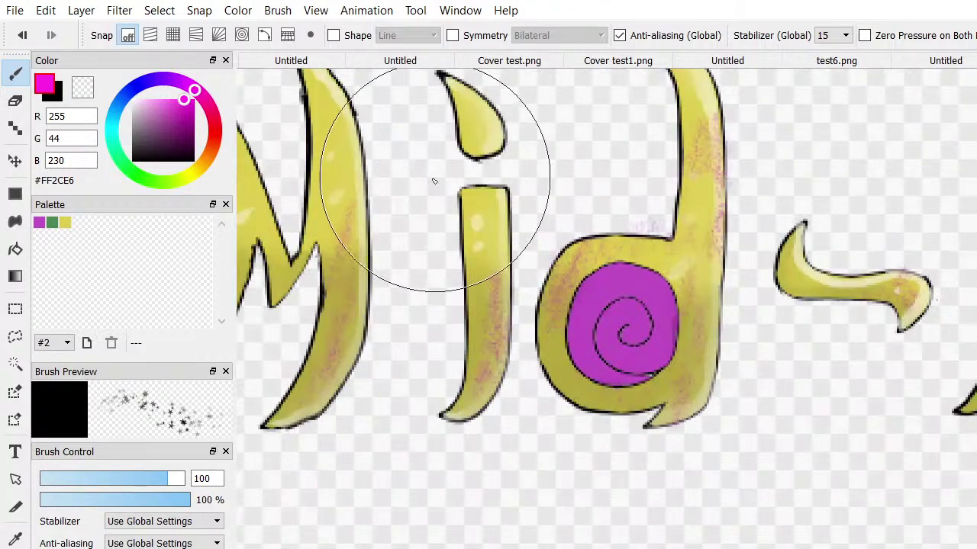
{"action": "left_click_drag", "start_coordinate": [186, 98], "coordinate": [153, 99]}
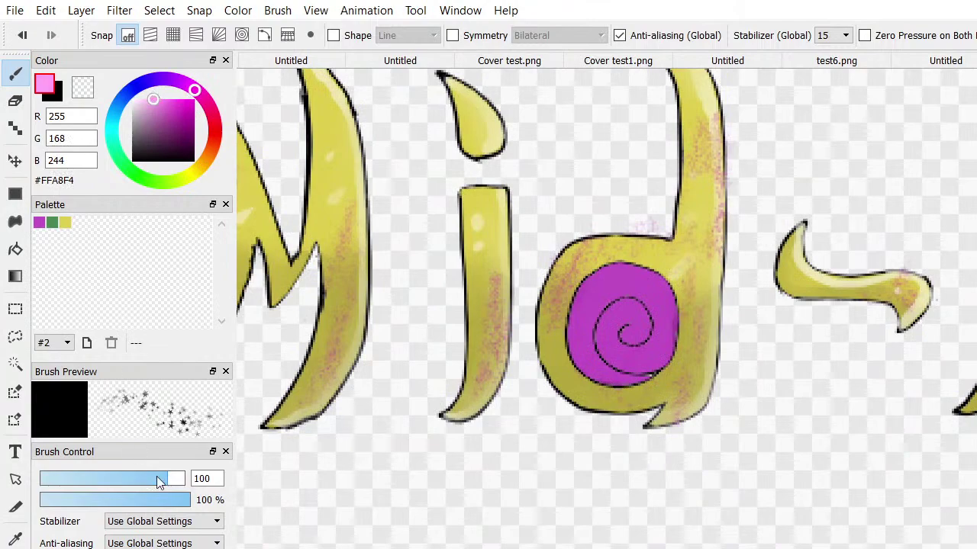
{"action": "left_click", "coordinate": [124, 500]}
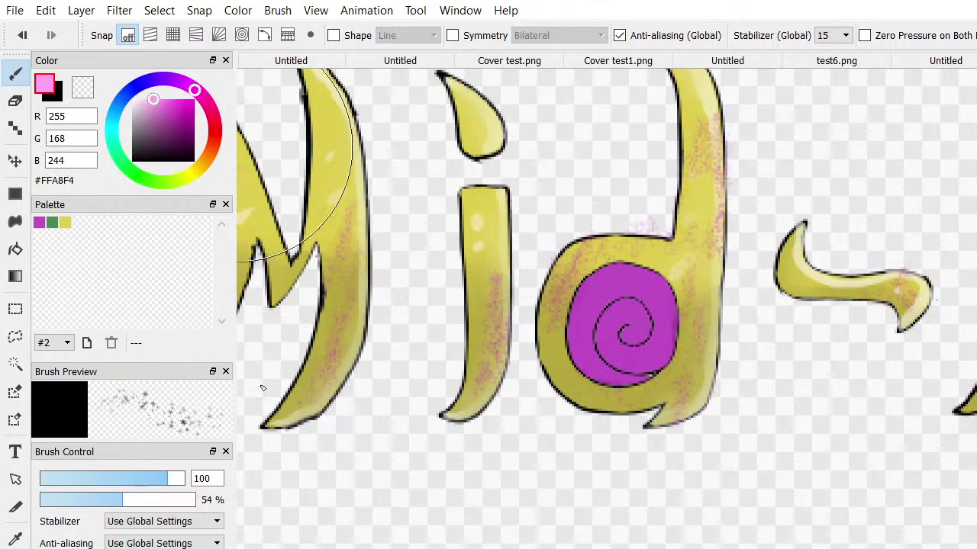
{"action": "left_click", "coordinate": [92, 499]}
{"action": "left_click", "coordinate": [626, 248]}
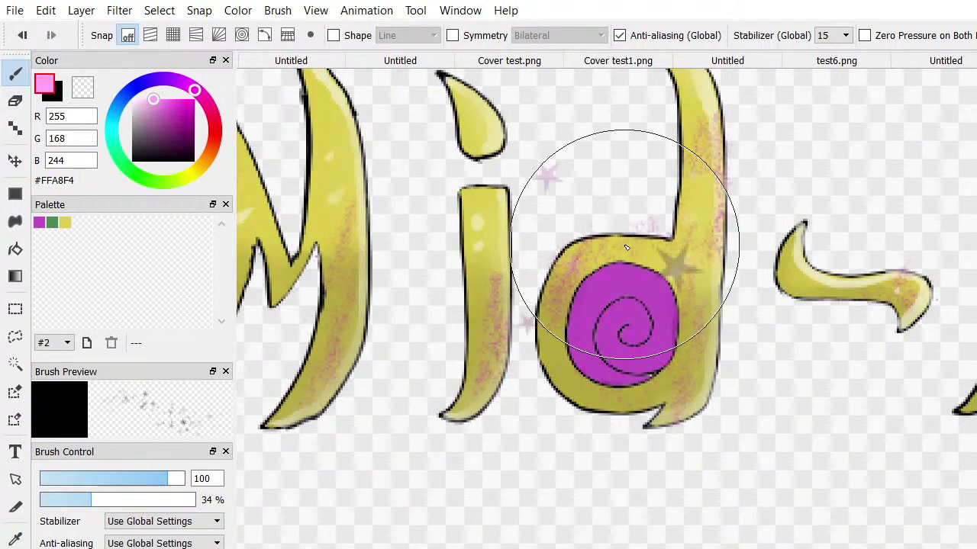
{"action": "mouse_move", "coordinate": [626, 248]}
{"action": "left_mouse_down"}
{"action": "mouse_move", "coordinate": [653, 283]}
{"action": "mouse_move", "coordinate": [654, 359]}
{"action": "mouse_move", "coordinate": [713, 407]}
{"action": "mouse_move", "coordinate": [691, 441]}
{"action": "mouse_move", "coordinate": [621, 415]}
{"action": "mouse_move", "coordinate": [593, 276]}
{"action": "mouse_move", "coordinate": [562, 255]}
{"action": "mouse_move", "coordinate": [627, 276]}
{"action": "mouse_move", "coordinate": [585, 305]}
{"action": "mouse_move", "coordinate": [567, 295]}
{"action": "mouse_move", "coordinate": [659, 244]}
{"action": "mouse_move", "coordinate": [718, 243]}
{"action": "left_mouse_up"}
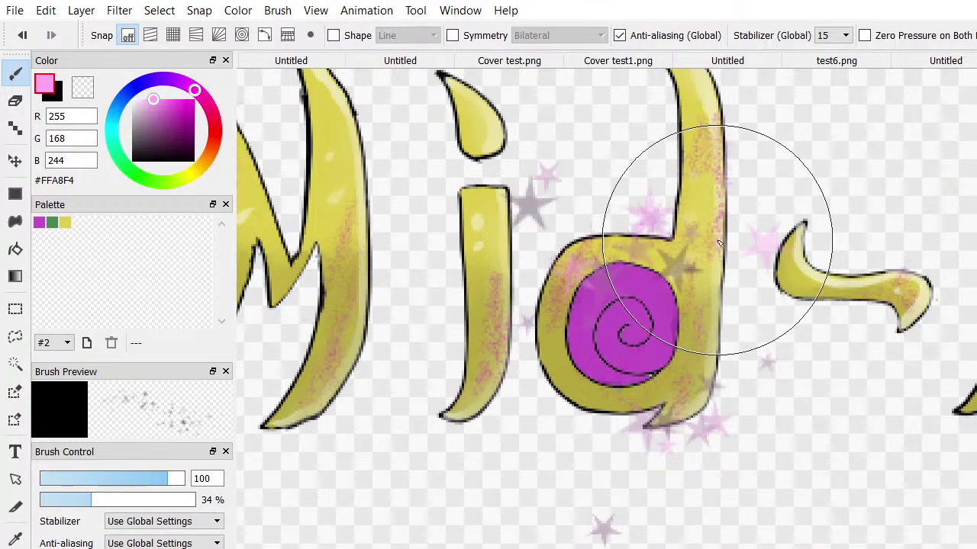
Undo the light pink stars scattered around the first d
{"action": "scroll", "coordinate": [828, 392], "scroll_direction": "down", "scroll_amount": 4}
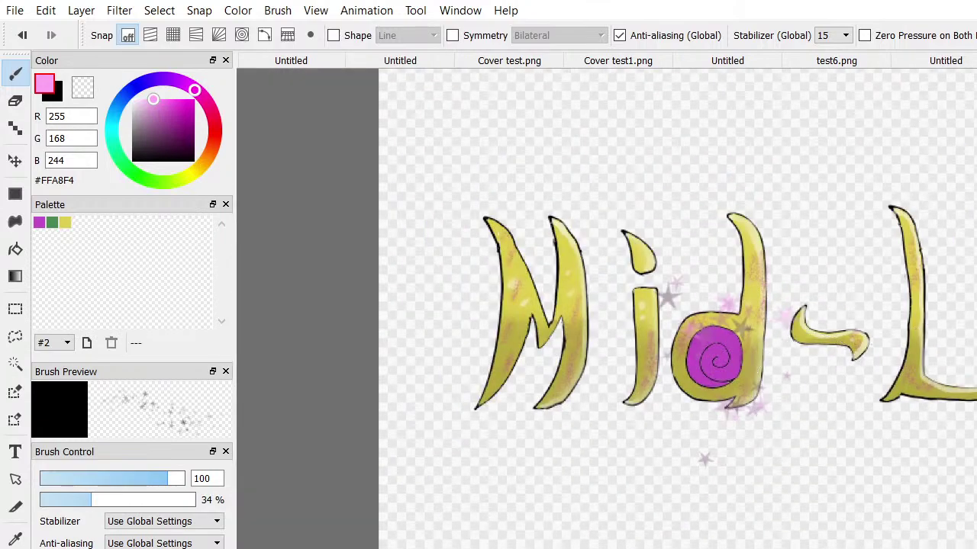
{"action": "key", "text": "ctrl+z"}
{"action": "key", "text": "ctrl+z"}
{"action": "key", "text": "ctrl+z"}
{"action": "key", "text": "ctrl+z"}
{"action": "key", "text": "ctrl+z"}
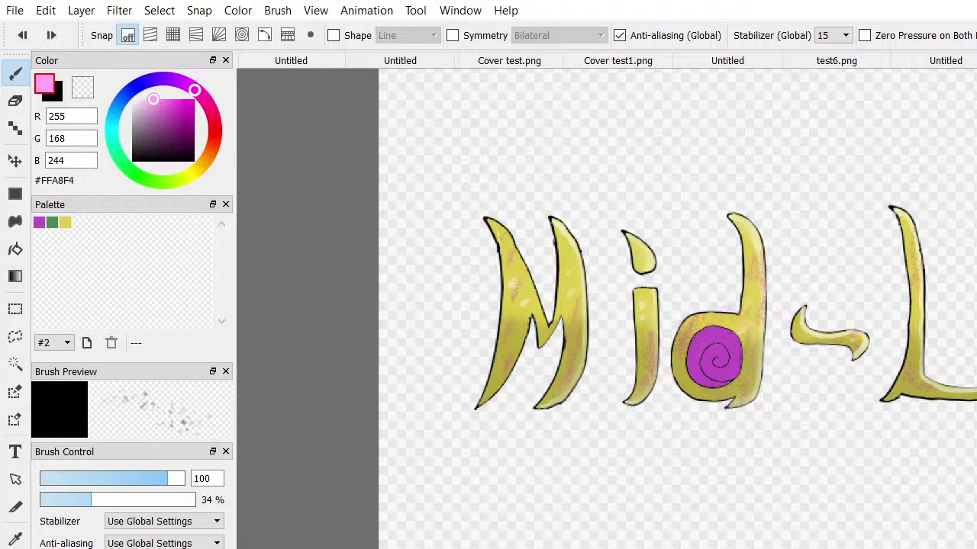
Scatter magenta #FF00E1 stars across the bowl and lower area of the first d with the size 100 star brush at 80% opacity
{"action": "scroll", "coordinate": [920, 388], "scroll_direction": "down", "scroll_amount": 3}
{"action": "scroll", "coordinate": [882, 371], "scroll_direction": "up", "scroll_amount": 4}
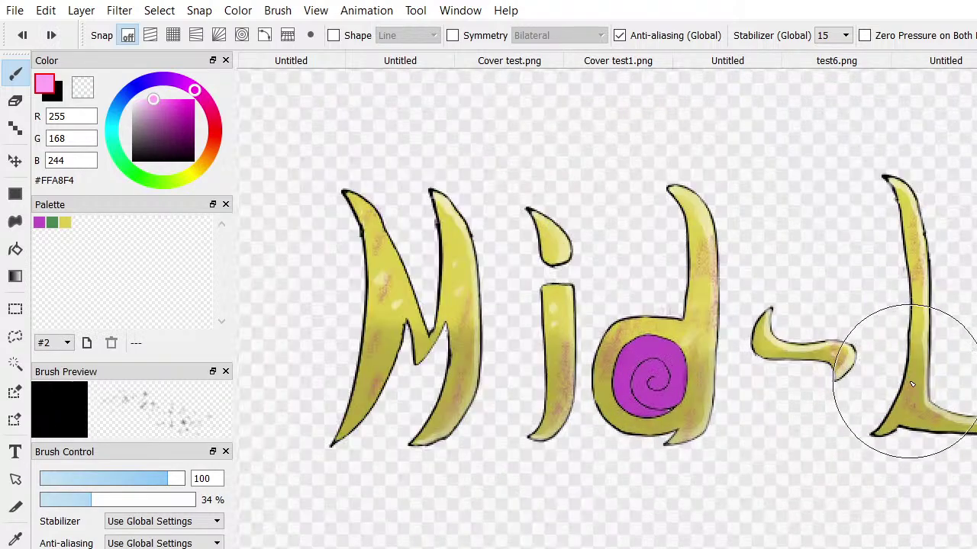
{"action": "mouse_move", "coordinate": [166, 111]}
{"action": "left_mouse_down"}
{"action": "mouse_move", "coordinate": [147, 96]}
{"action": "mouse_move", "coordinate": [195, 96]}
{"action": "left_mouse_up"}
{"action": "left_click", "coordinate": [165, 500]}
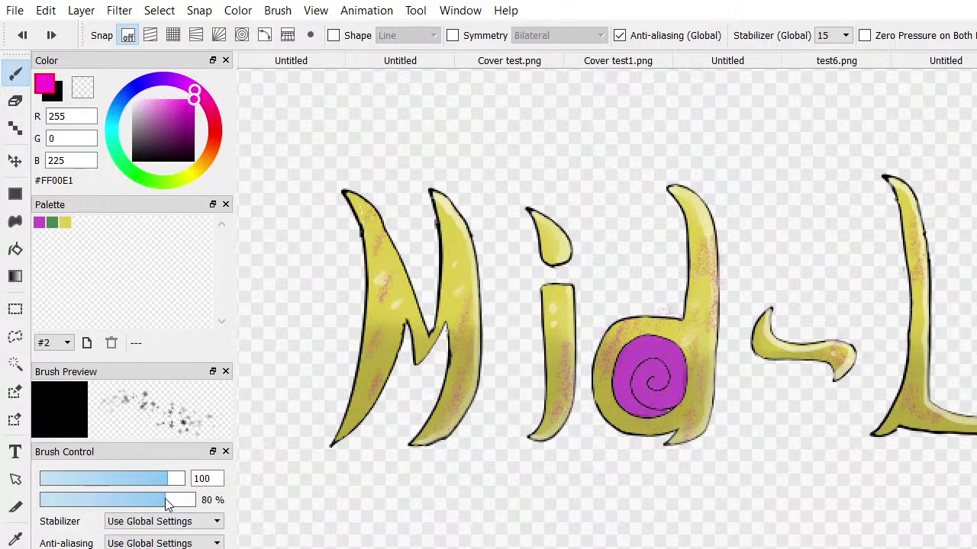
{"action": "mouse_move", "coordinate": [664, 338]}
{"action": "left_mouse_down"}
{"action": "mouse_move", "coordinate": [701, 397]}
{"action": "mouse_move", "coordinate": [661, 419]}
{"action": "left_mouse_up"}
{"action": "left_click_drag", "start_coordinate": [577, 371], "coordinate": [610, 344]}
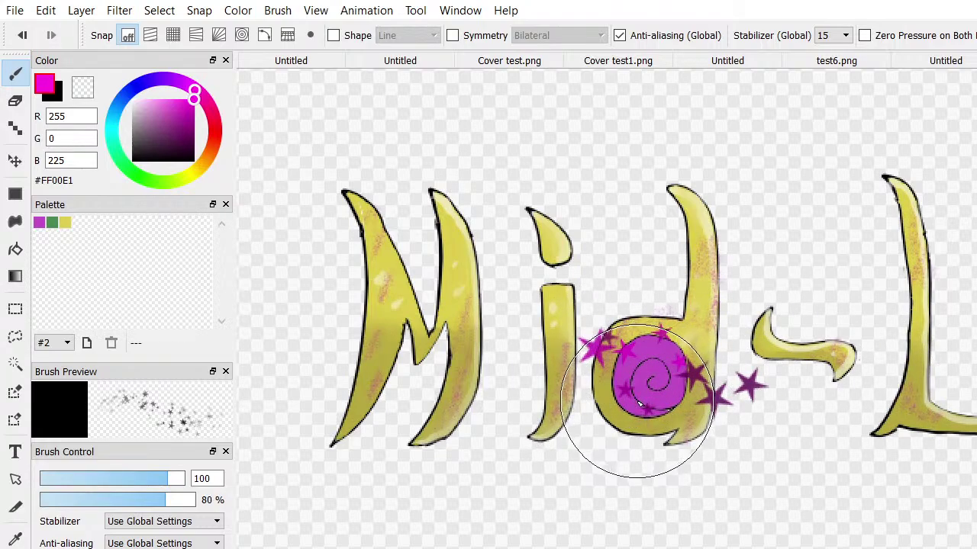
{"action": "left_click_drag", "start_coordinate": [621, 457], "coordinate": [614, 473]}
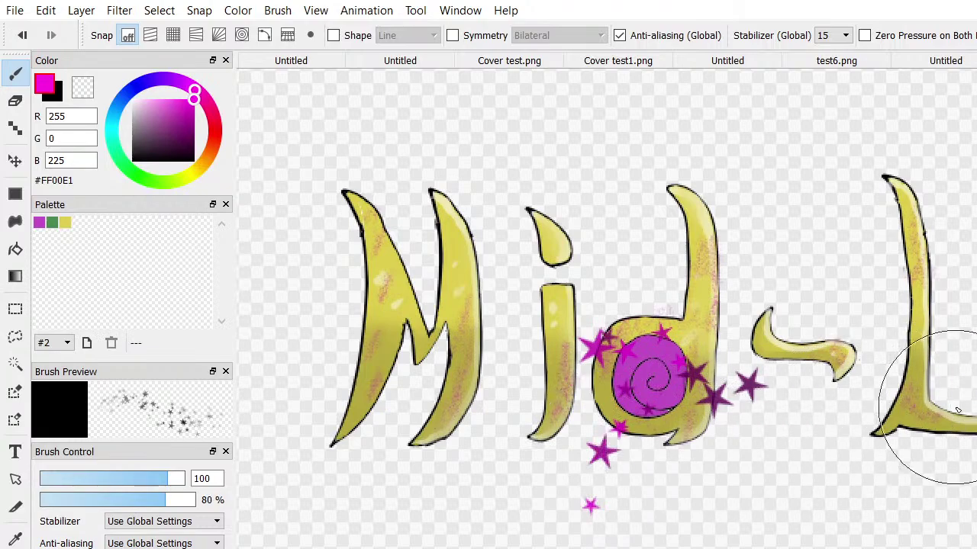
Scatter magenta #FF00E1 stars over the bowl and upper-left side of the second d at size 100 and 80% opacity
{"action": "scroll", "coordinate": [734, 410], "scroll_direction": "right", "scroll_amount": 10}
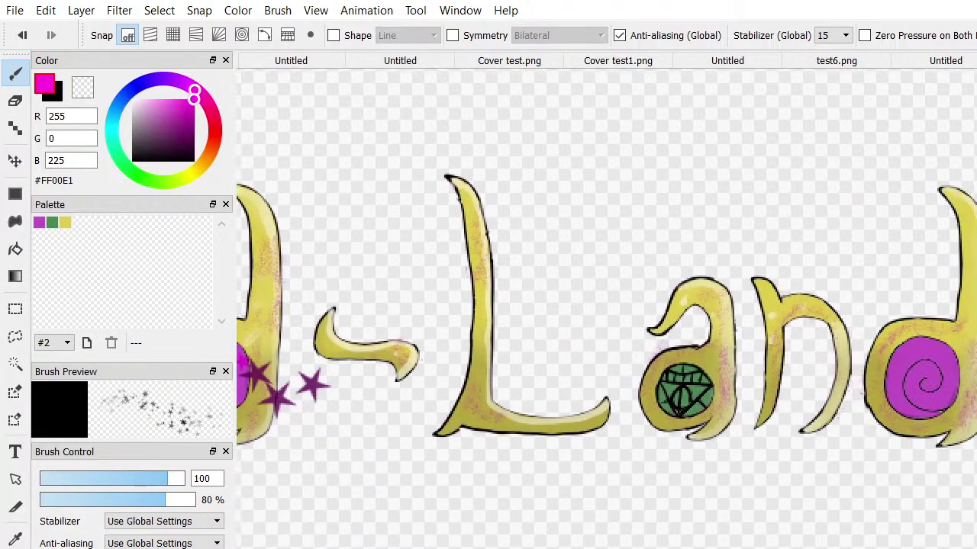
{"action": "mouse_move", "coordinate": [664, 328]}
{"action": "left_mouse_down"}
{"action": "mouse_move", "coordinate": [712, 338]}
{"action": "mouse_move", "coordinate": [735, 368]}
{"action": "mouse_move", "coordinate": [731, 390]}
{"action": "mouse_move", "coordinate": [752, 425]}
{"action": "left_mouse_up"}
{"action": "scroll", "coordinate": [796, 425], "scroll_direction": "up", "scroll_amount": 2}
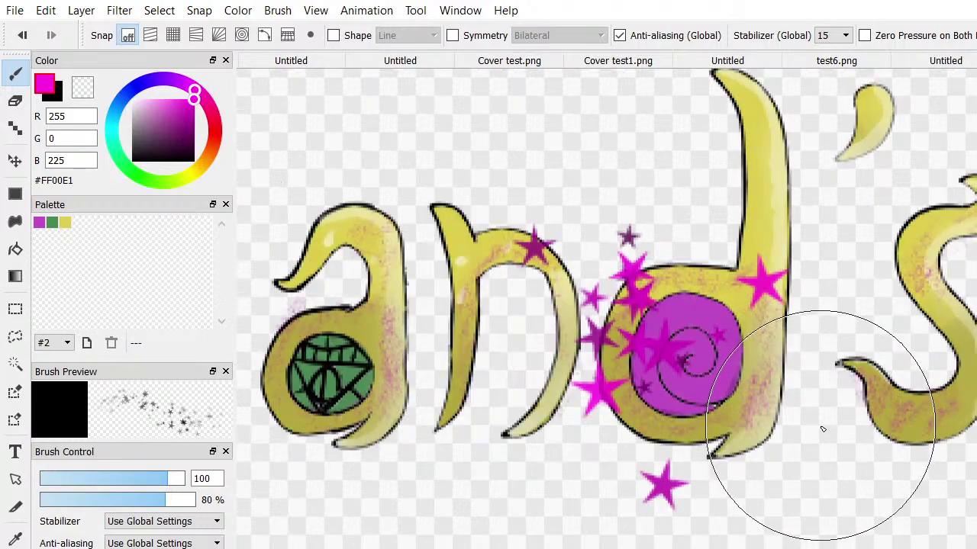
{"action": "scroll", "coordinate": [777, 445], "scroll_direction": "down", "scroll_amount": 4}
{"action": "scroll", "coordinate": [511, 530], "scroll_direction": "down", "scroll_amount": 2}
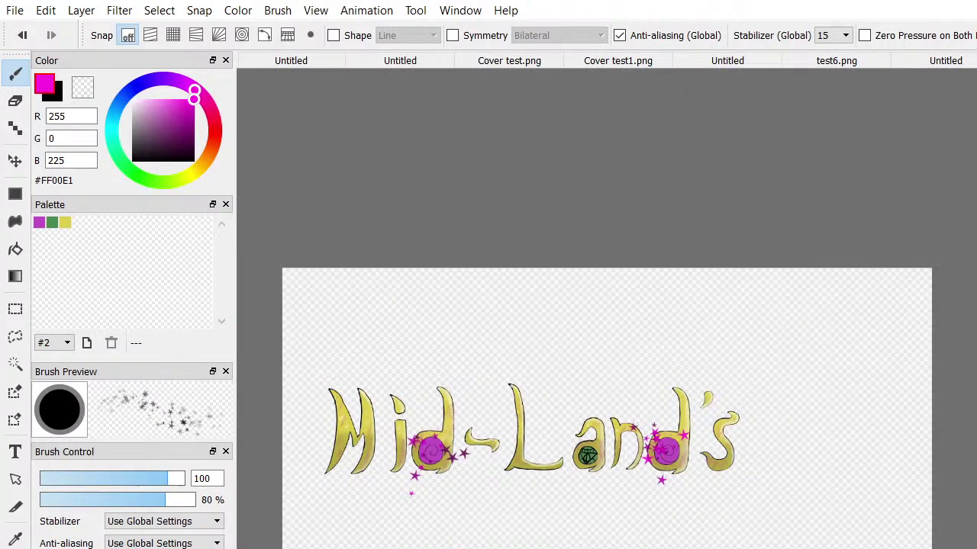
{"action": "scroll", "coordinate": [603, 408], "scroll_direction": "left", "scroll_amount": 3}
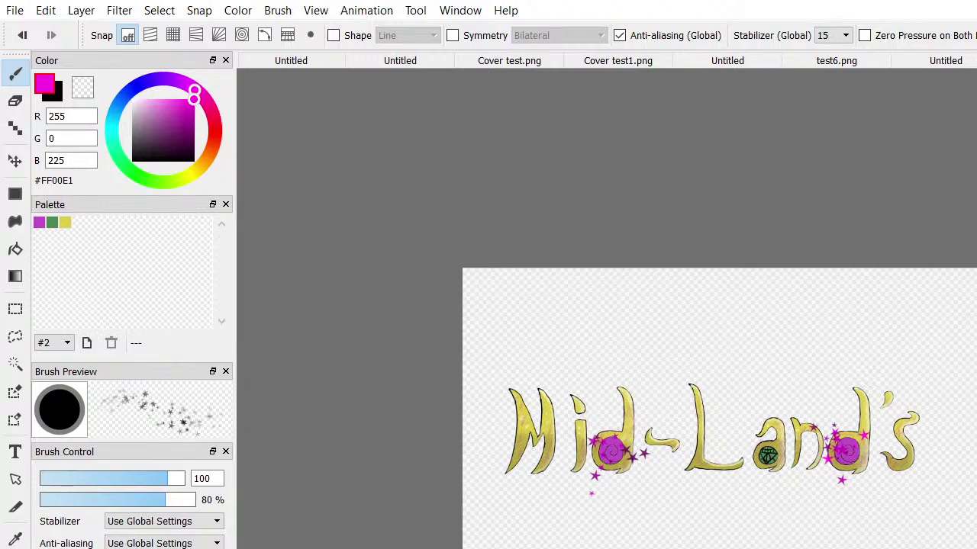
{"action": "scroll", "coordinate": [737, 506], "scroll_direction": "down", "scroll_amount": 1}
{"action": "scroll", "coordinate": [730, 519], "scroll_direction": "up", "scroll_amount": 4}
{"action": "scroll", "coordinate": [722, 530], "scroll_direction": "down", "scroll_amount": 2}
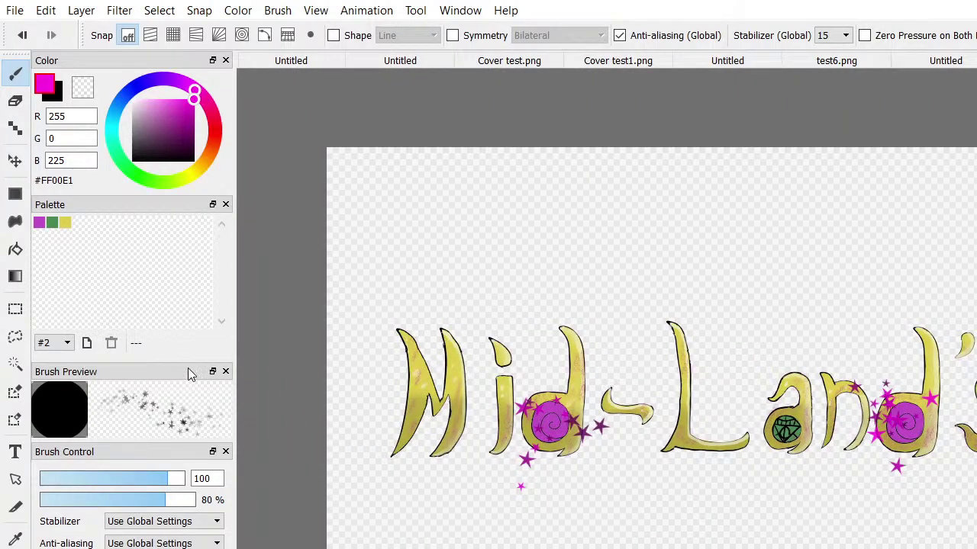
Add the subtitle text "Bounty Hunters" below the title lettering and colour it olive green
{"action": "left_click", "coordinate": [19, 451]}
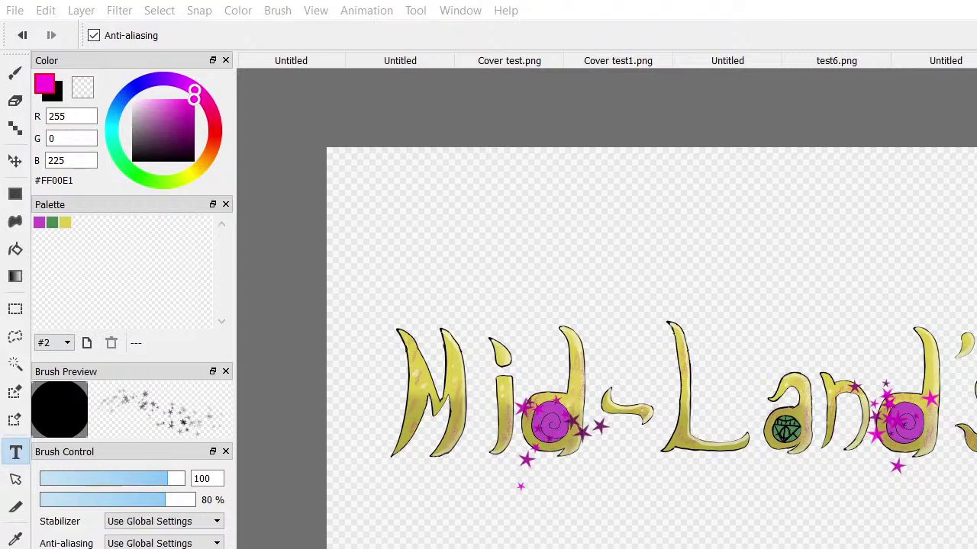
{"action": "type", "text": "Midlands"}
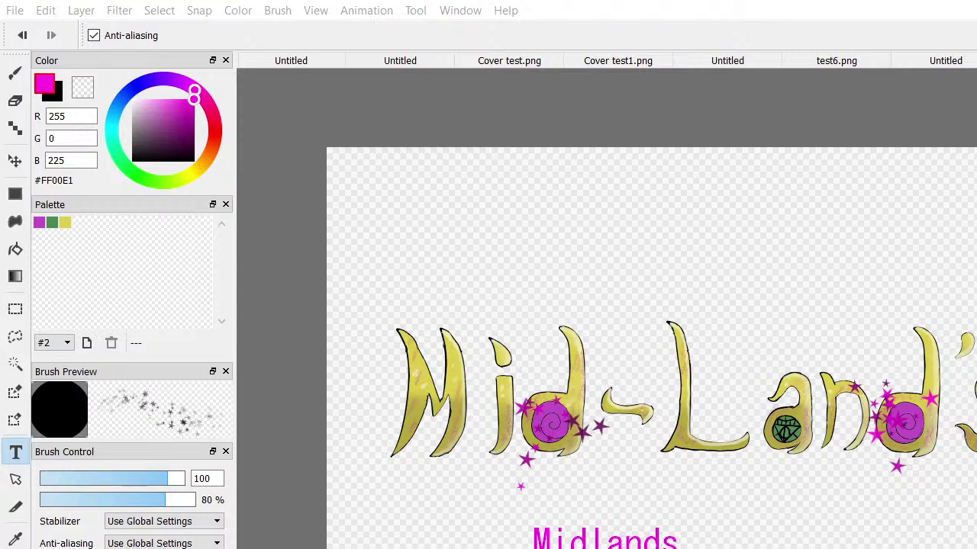
{"action": "key", "text": "ctrl+z"}
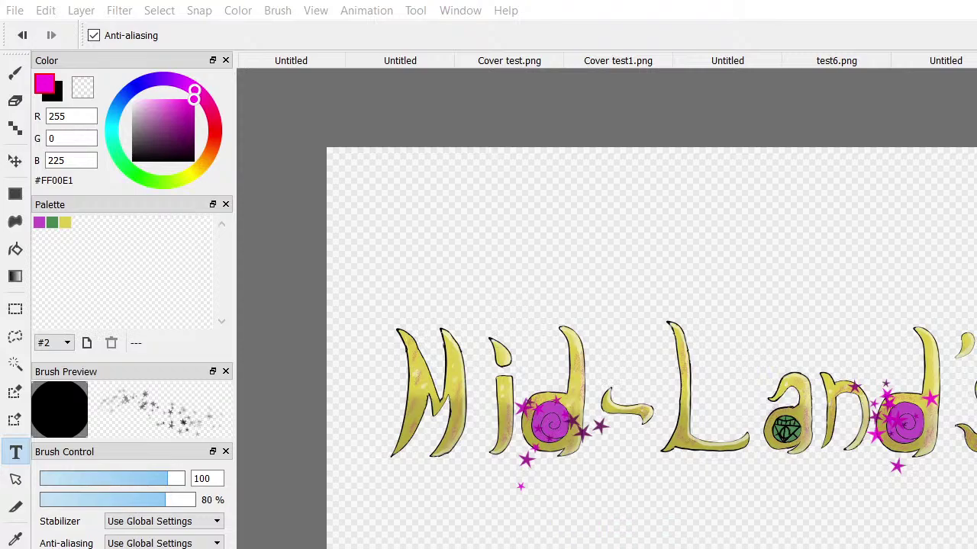
{"action": "type", "text": "Bounty"}
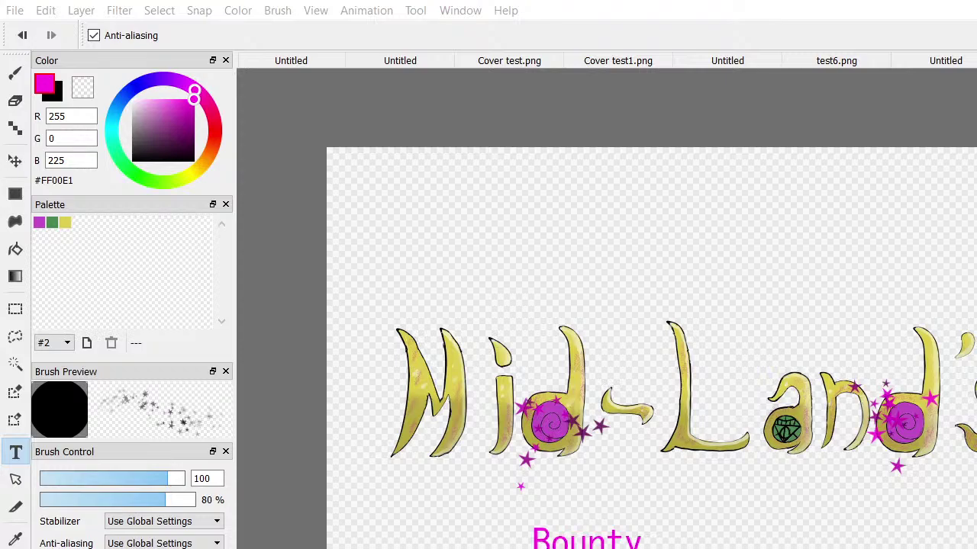
{"action": "type", "text": " Hunters"}
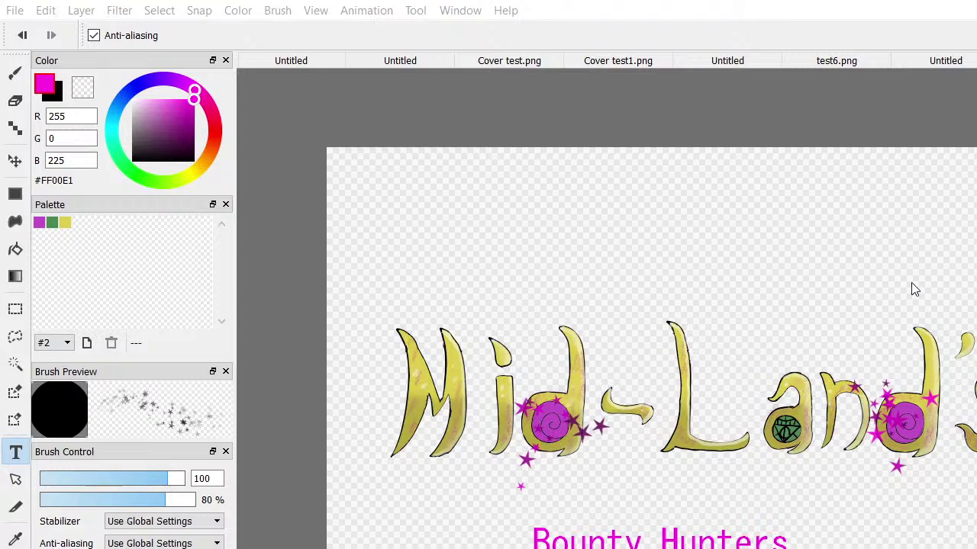
{"action": "left_click", "coordinate": [822, 538]}
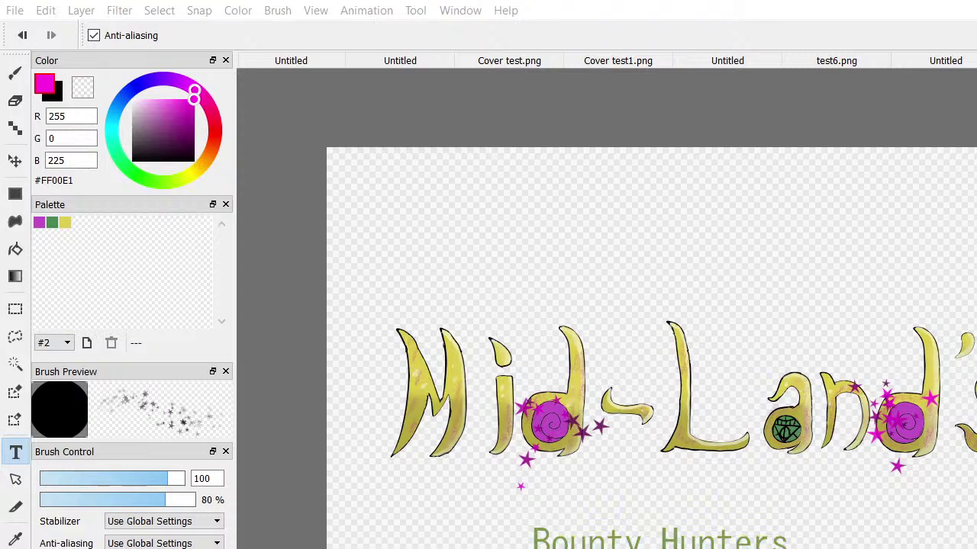
Move the "Bounty Hunters" subtitle up close beneath the middle of the title lettering
{"action": "left_click_drag", "start_coordinate": [718, 535], "coordinate": [782, 487]}
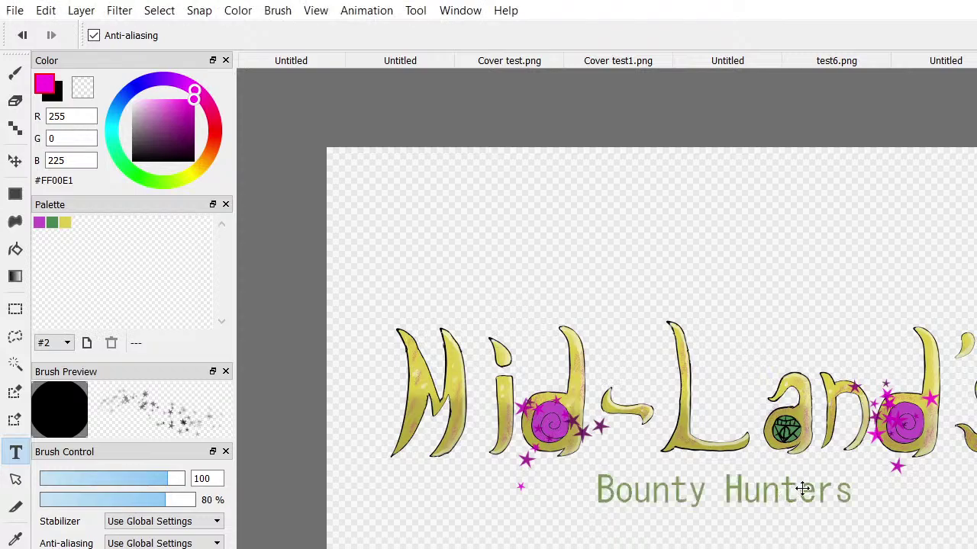
{"action": "left_click_drag", "start_coordinate": [787, 495], "coordinate": [787, 489]}
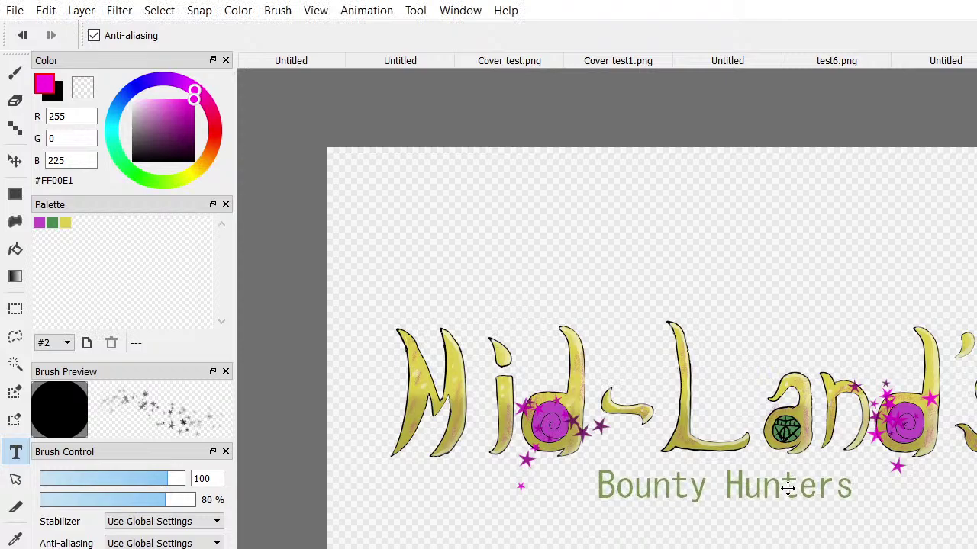
{"action": "scroll", "coordinate": [480, 396], "scroll_direction": "down", "scroll_amount": 2}
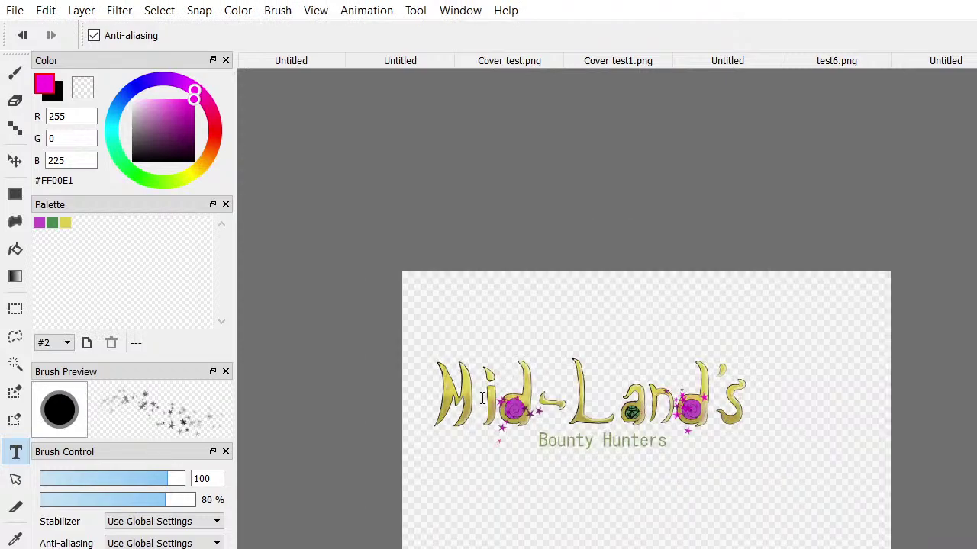
Try to blur the purple swirl in the first d with a size 80 brush at 31% opacity
{"action": "scroll", "coordinate": [483, 401], "scroll_direction": "up", "scroll_amount": 4}
{"action": "scroll", "coordinate": [483, 400], "scroll_direction": "up", "scroll_amount": 1}
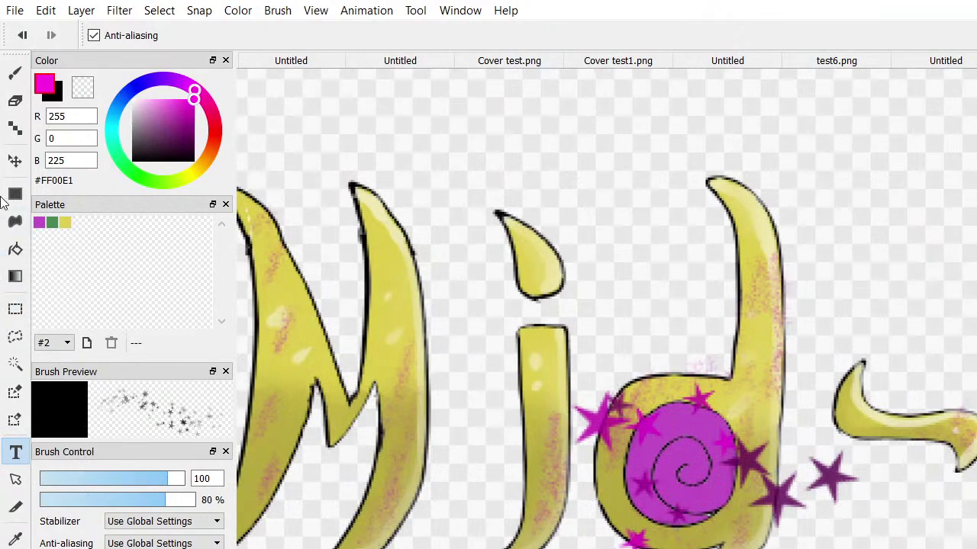
{"action": "left_click", "coordinate": [15, 73]}
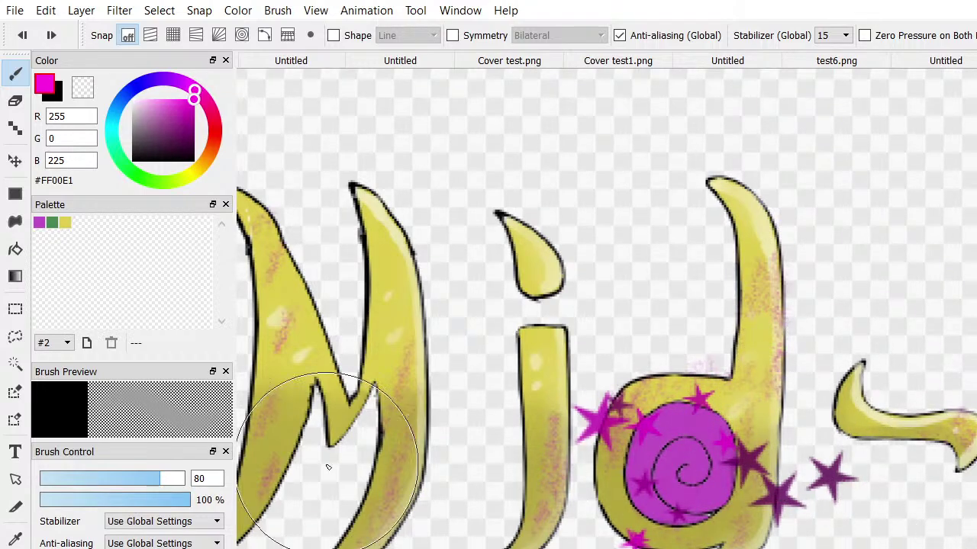
{"action": "left_click", "coordinate": [88, 502]}
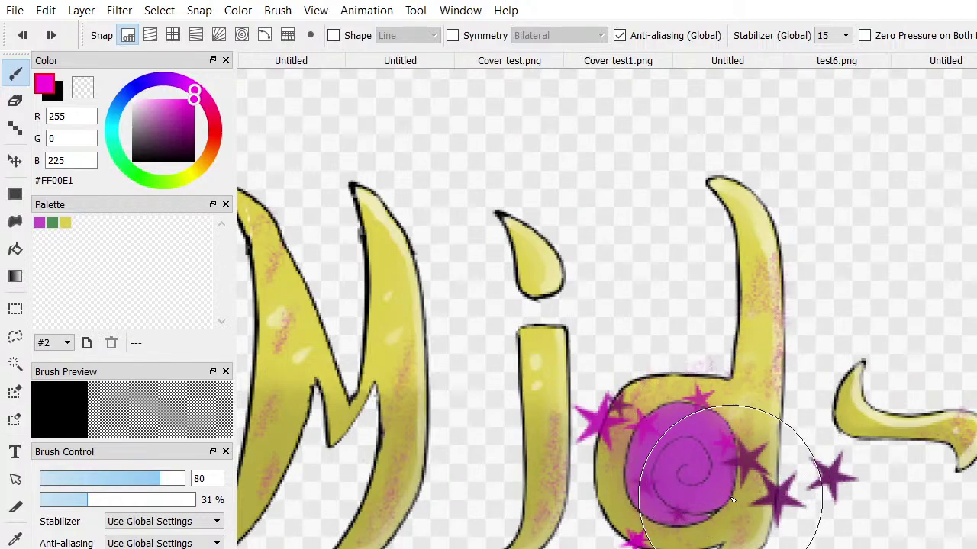
{"action": "scroll", "coordinate": [811, 431], "scroll_direction": "down", "scroll_amount": 5}
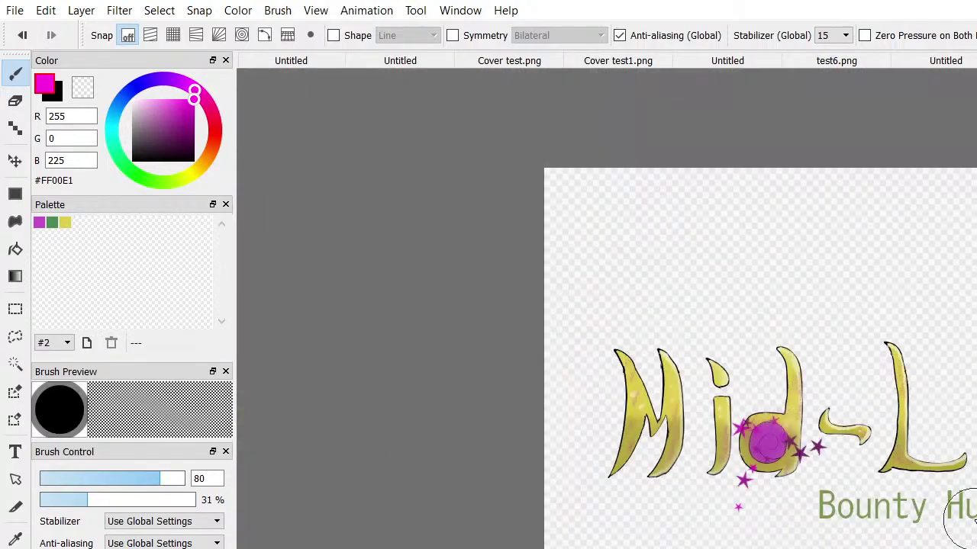
{"action": "scroll", "coordinate": [877, 519], "scroll_direction": "right", "scroll_amount": 5}
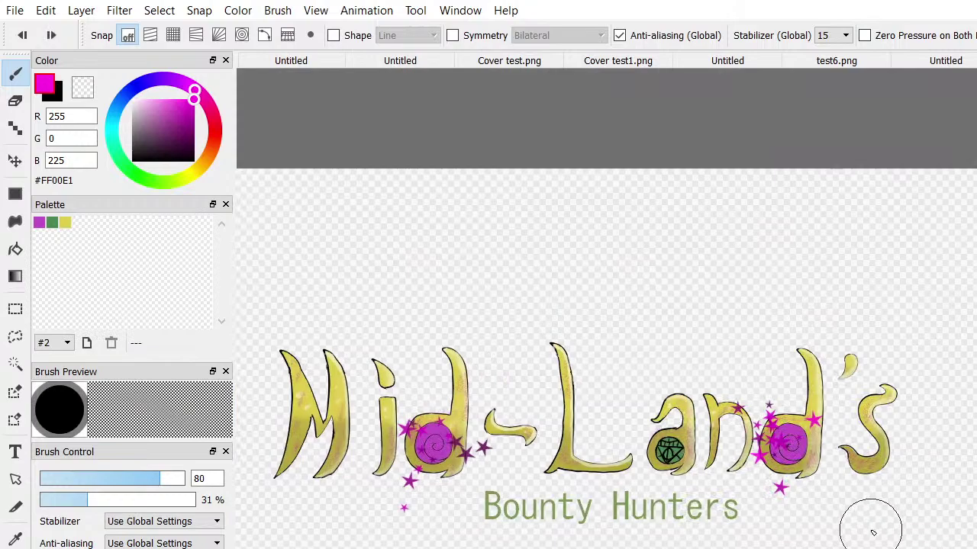
{"action": "key", "text": "ctrl+z"}
Try to smudge the purple swirl in the second d with a size 50 brush at 100% opacity
{"action": "scroll", "coordinate": [869, 530], "scroll_direction": "up", "scroll_amount": 2}
{"action": "scroll", "coordinate": [829, 455], "scroll_direction": "up", "scroll_amount": 2}
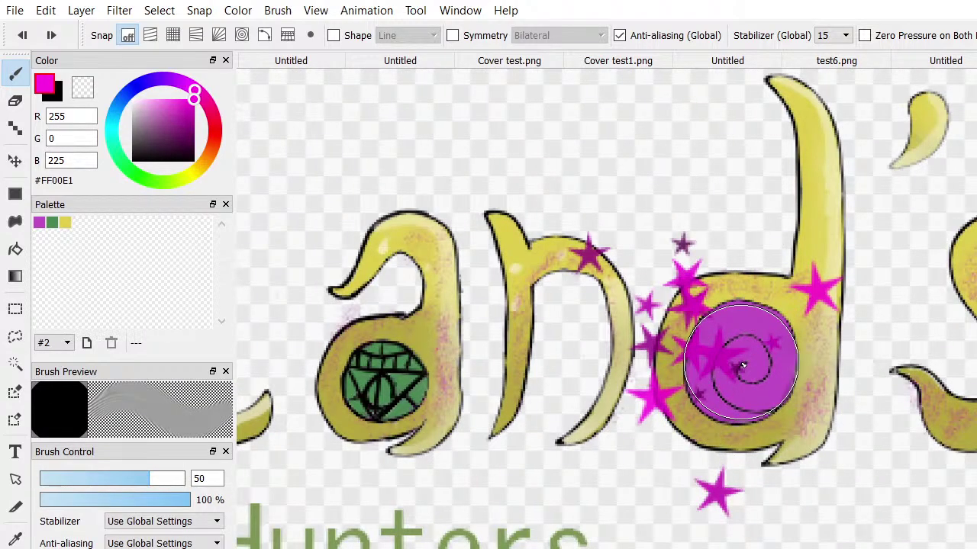
{"action": "mouse_move", "coordinate": [743, 367]}
{"action": "left_mouse_down"}
{"action": "mouse_move", "coordinate": [744, 341]}
{"action": "mouse_move", "coordinate": [739, 367]}
{"action": "mouse_move", "coordinate": [747, 346]}
{"action": "mouse_move", "coordinate": [758, 368]}
{"action": "mouse_move", "coordinate": [730, 395]}
{"action": "mouse_move", "coordinate": [736, 351]}
{"action": "mouse_move", "coordinate": [751, 381]}
{"action": "mouse_move", "coordinate": [714, 365]}
{"action": "mouse_move", "coordinate": [752, 374]}
{"action": "mouse_move", "coordinate": [725, 348]}
{"action": "mouse_move", "coordinate": [739, 389]}
{"action": "mouse_move", "coordinate": [744, 340]}
{"action": "mouse_move", "coordinate": [717, 368]}
{"action": "mouse_move", "coordinate": [778, 361]}
{"action": "mouse_move", "coordinate": [737, 382]}
{"action": "mouse_move", "coordinate": [729, 373]}
{"action": "mouse_move", "coordinate": [743, 337]}
{"action": "left_mouse_up"}
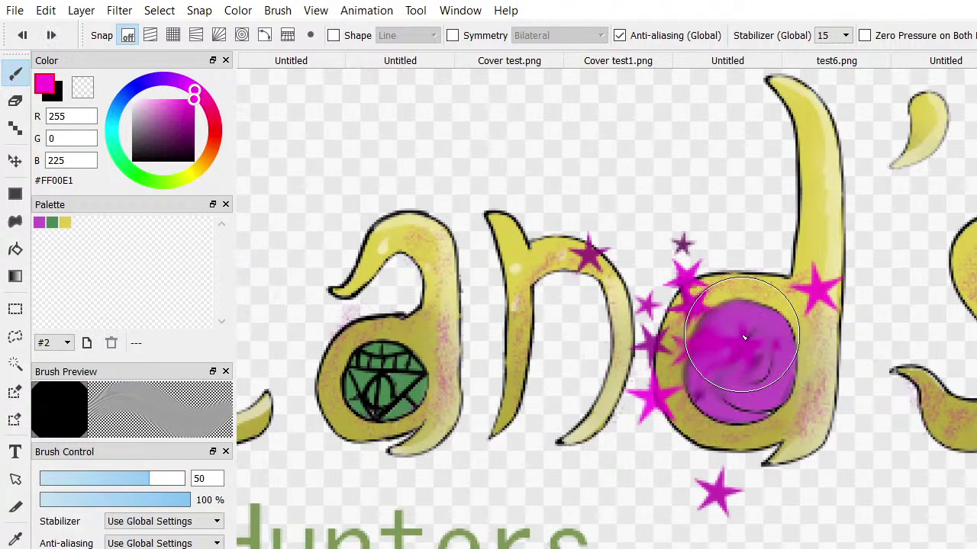
{"action": "key", "text": "ctrl+z"}
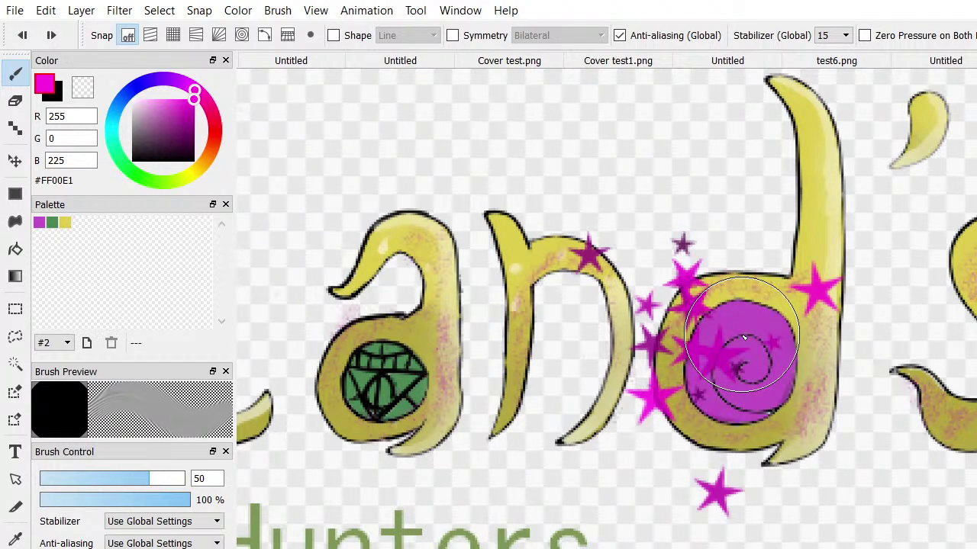
Soften the spiral and overlapping stars in the first d's purple bowl with a size 50 brush at 39% opacity
{"action": "scroll", "coordinate": [744, 337], "scroll_direction": "down", "scroll_amount": 4}
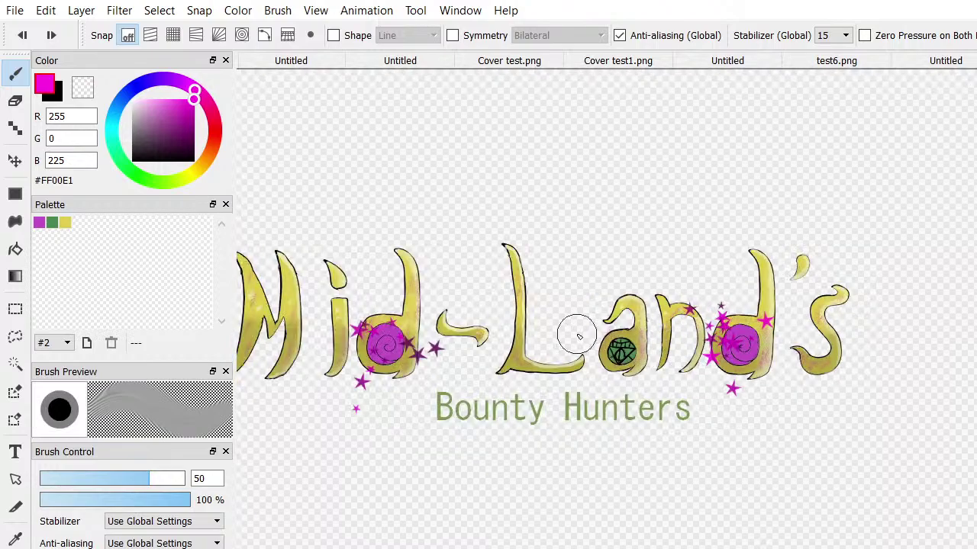
{"action": "scroll", "coordinate": [578, 336], "scroll_direction": "down", "scroll_amount": 2}
{"action": "scroll", "coordinate": [294, 282], "scroll_direction": "up", "scroll_amount": 5}
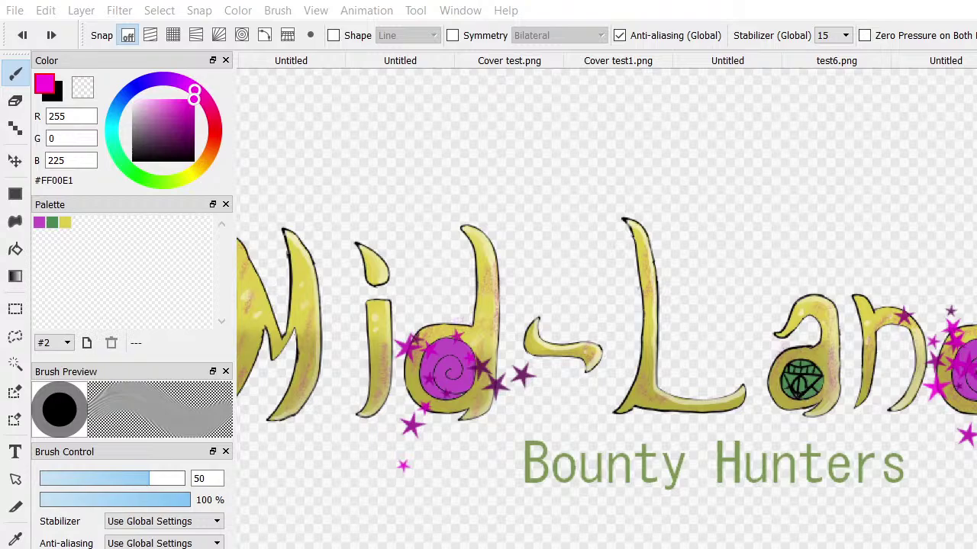
{"action": "scroll", "coordinate": [512, 451], "scroll_direction": "down", "scroll_amount": 2}
{"action": "scroll", "coordinate": [465, 366], "scroll_direction": "up", "scroll_amount": 5}
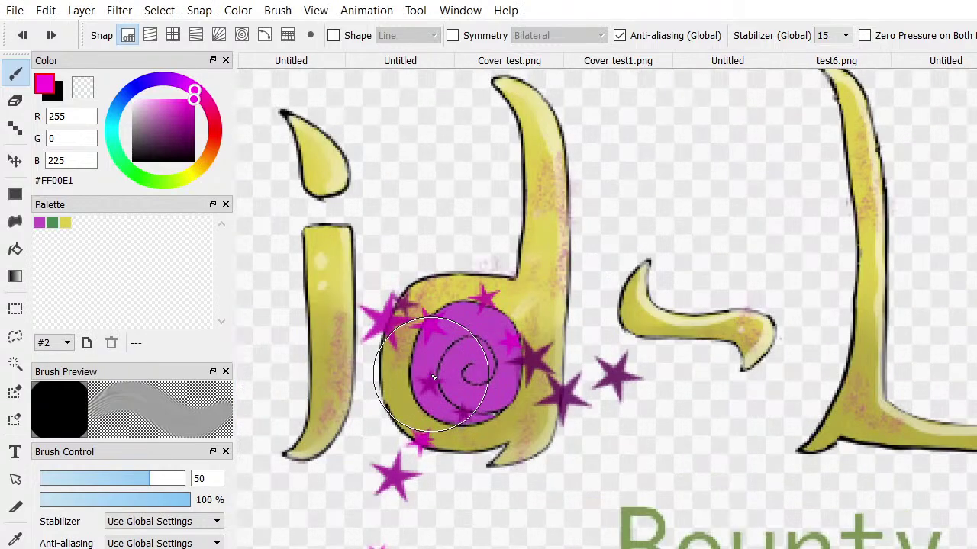
{"action": "scroll", "coordinate": [466, 366], "scroll_direction": "up", "scroll_amount": 1}
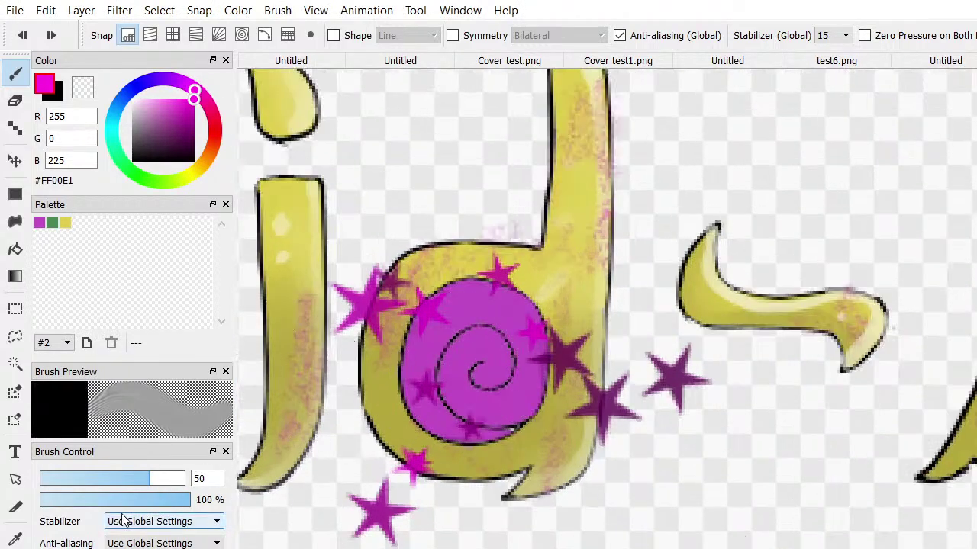
{"action": "left_click_drag", "start_coordinate": [151, 499], "coordinate": [99, 500]}
{"action": "mouse_move", "coordinate": [469, 362]}
{"action": "left_mouse_down"}
{"action": "mouse_move", "coordinate": [464, 371]}
{"action": "mouse_move", "coordinate": [479, 364]}
{"action": "left_mouse_up"}
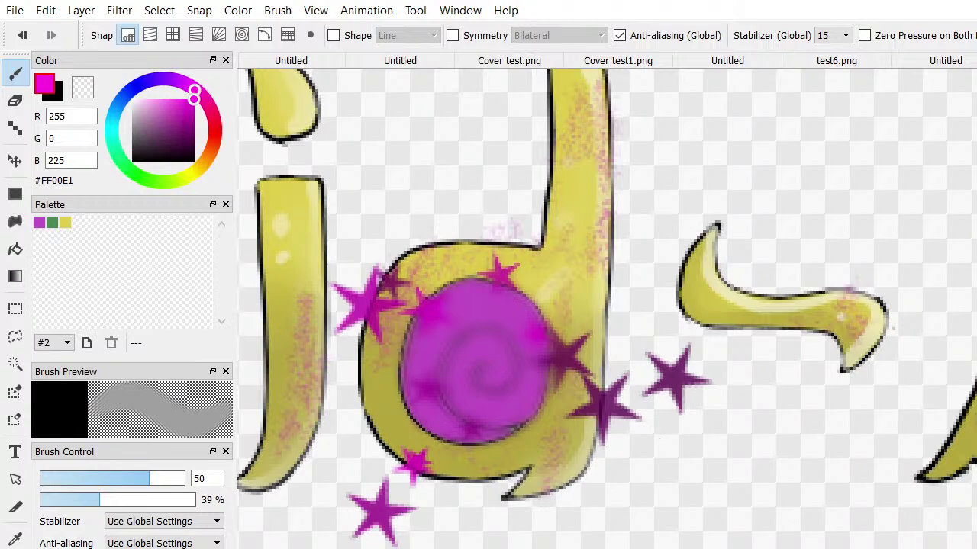
{"action": "key", "text": "ctrl+z"}
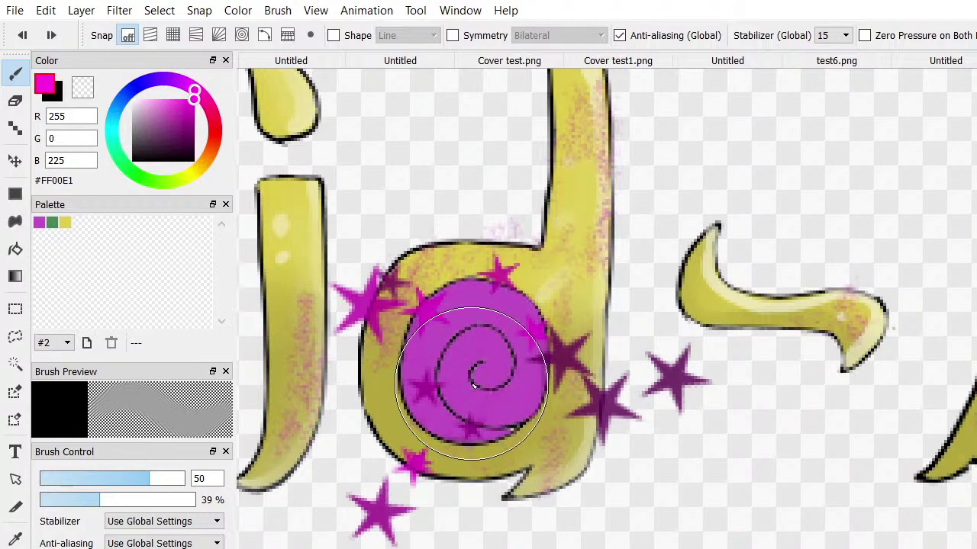
{"action": "mouse_move", "coordinate": [488, 366]}
{"action": "left_mouse_down"}
{"action": "mouse_move", "coordinate": [473, 396]}
{"action": "mouse_move", "coordinate": [443, 366]}
{"action": "mouse_move", "coordinate": [578, 393]}
{"action": "left_mouse_up"}
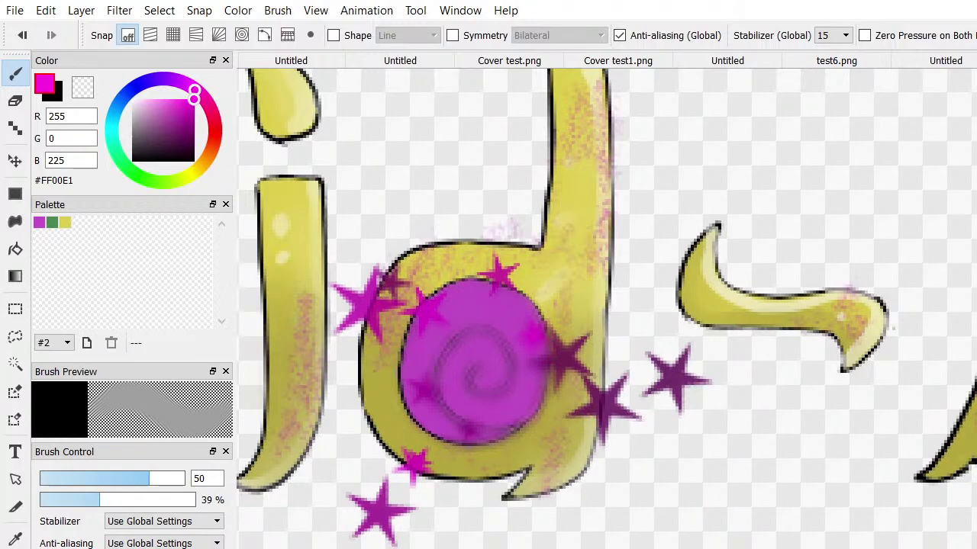
Inspect the softened swirls up close and the complete "Mid-Land's" title with its subtitle
{"action": "mouse_move", "coordinate": [473, 362]}
{"action": "left_mouse_down"}
{"action": "mouse_move", "coordinate": [806, 349]}
{"action": "mouse_move", "coordinate": [893, 360]}
{"action": "mouse_move", "coordinate": [872, 348]}
{"action": "mouse_move", "coordinate": [893, 404]}
{"action": "left_mouse_up"}
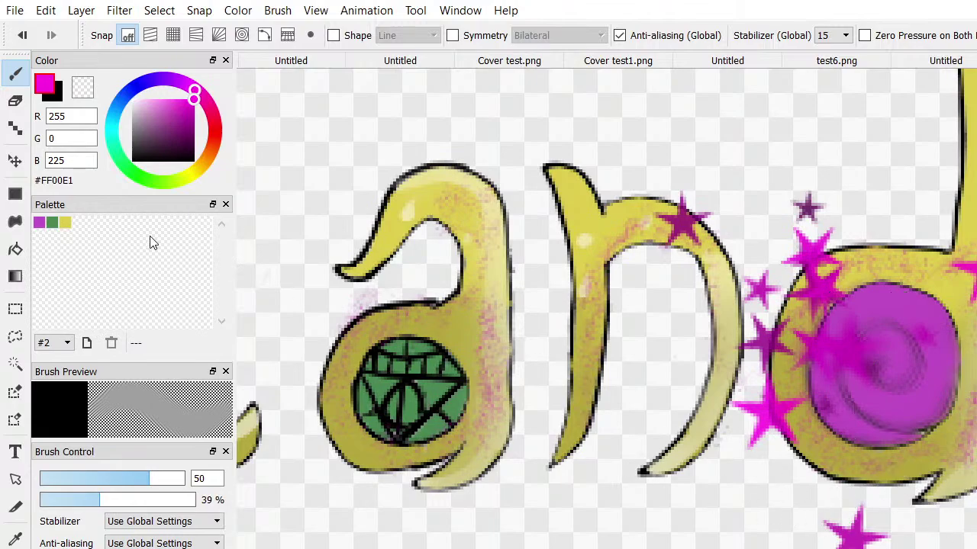
{"action": "scroll", "coordinate": [490, 371], "scroll_direction": "up", "scroll_amount": 1}
{"action": "scroll", "coordinate": [484, 370], "scroll_direction": "down", "scroll_amount": 4}
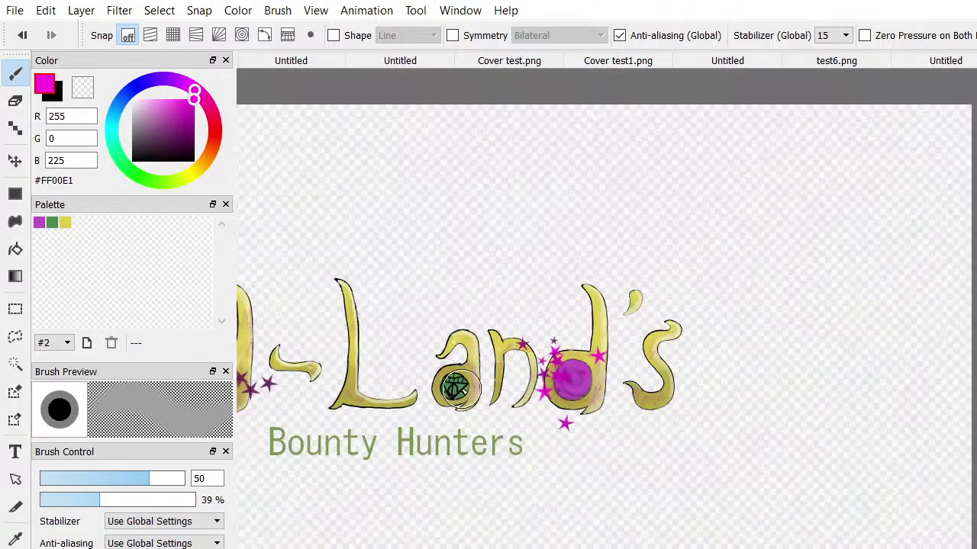
{"action": "scroll", "coordinate": [414, 450], "scroll_direction": "down", "scroll_amount": 1}
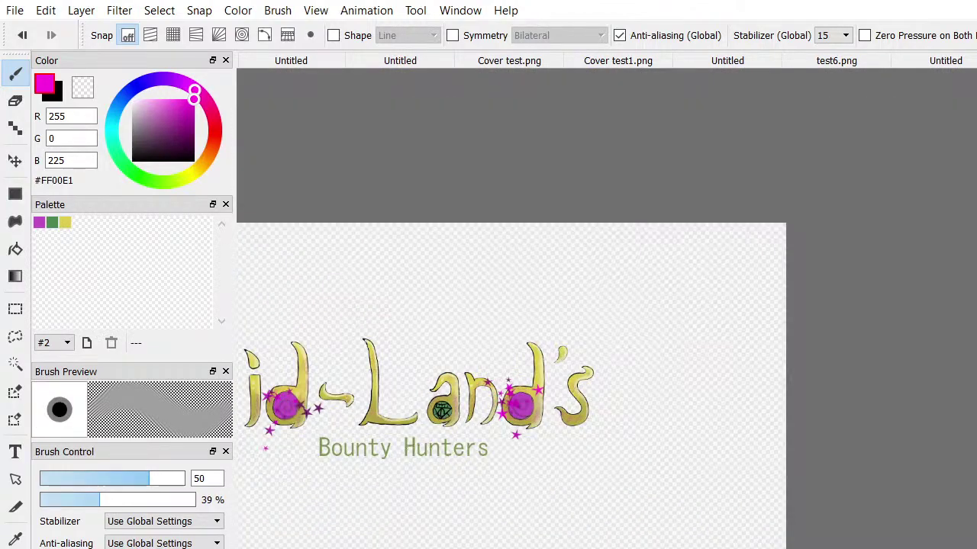
{"action": "scroll", "coordinate": [458, 300], "scroll_direction": "left", "scroll_amount": 3}
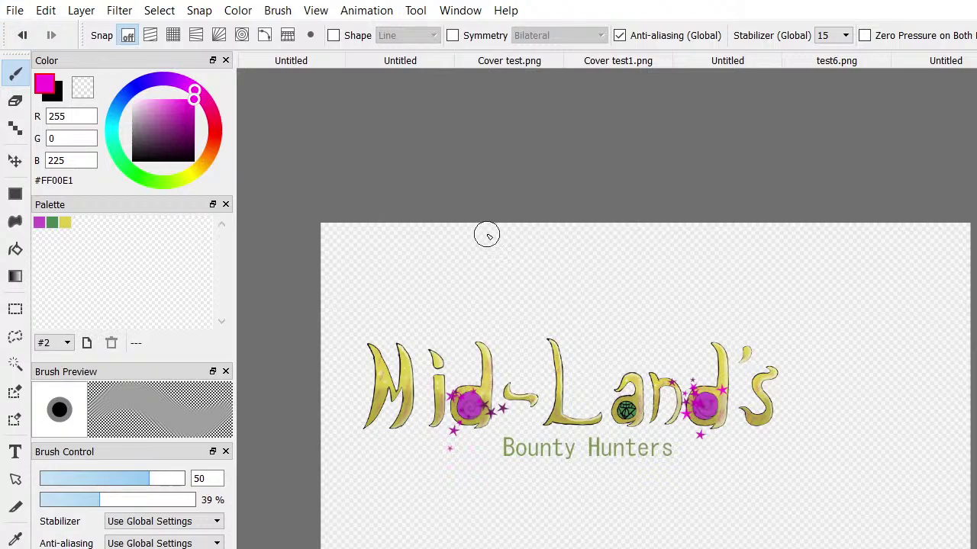
{"action": "scroll", "coordinate": [661, 364], "scroll_direction": "up", "scroll_amount": 4}
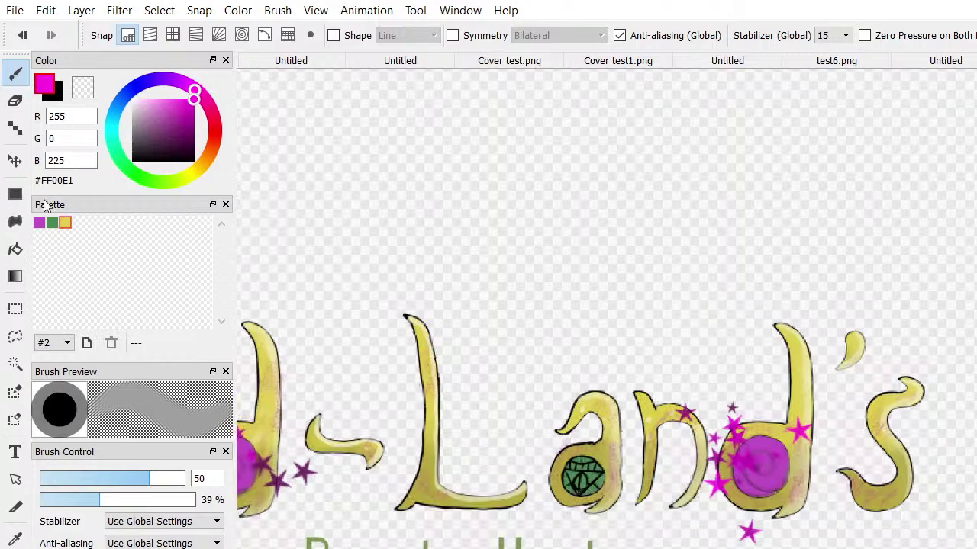
{"action": "left_click", "coordinate": [16, 337]}
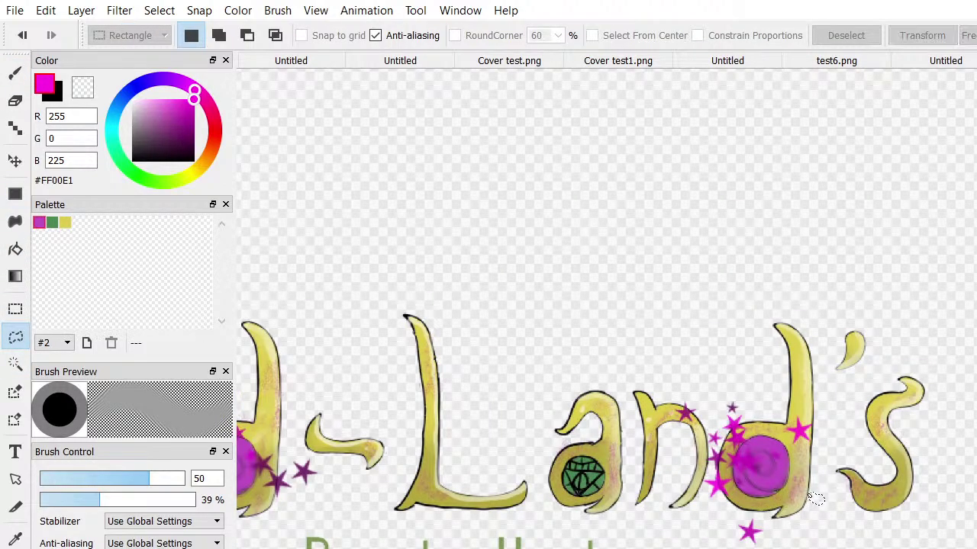
{"action": "mouse_move", "coordinate": [697, 545]}
{"action": "left_mouse_down"}
{"action": "mouse_move", "coordinate": [683, 543]}
{"action": "mouse_move", "coordinate": [697, 546]}
{"action": "left_mouse_up"}
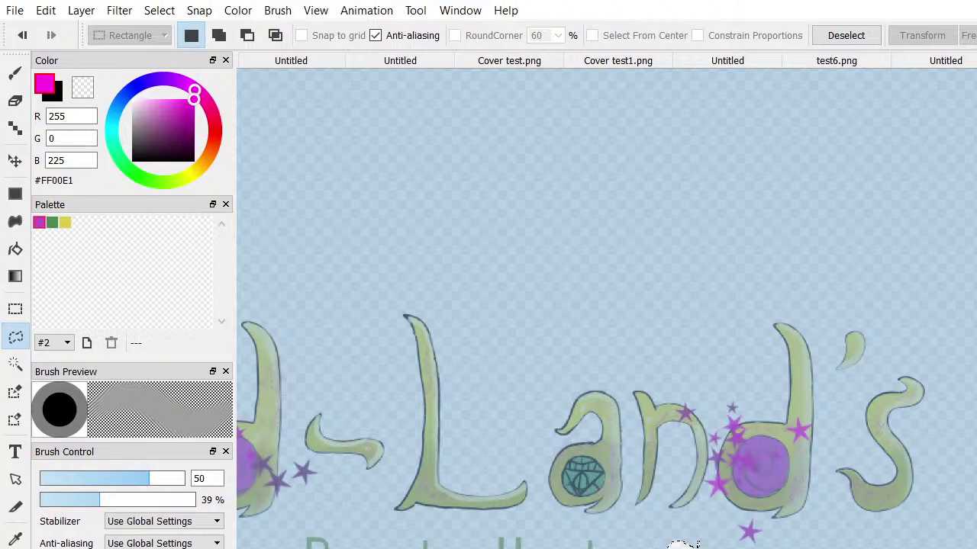
{"action": "left_click", "coordinate": [15, 161]}
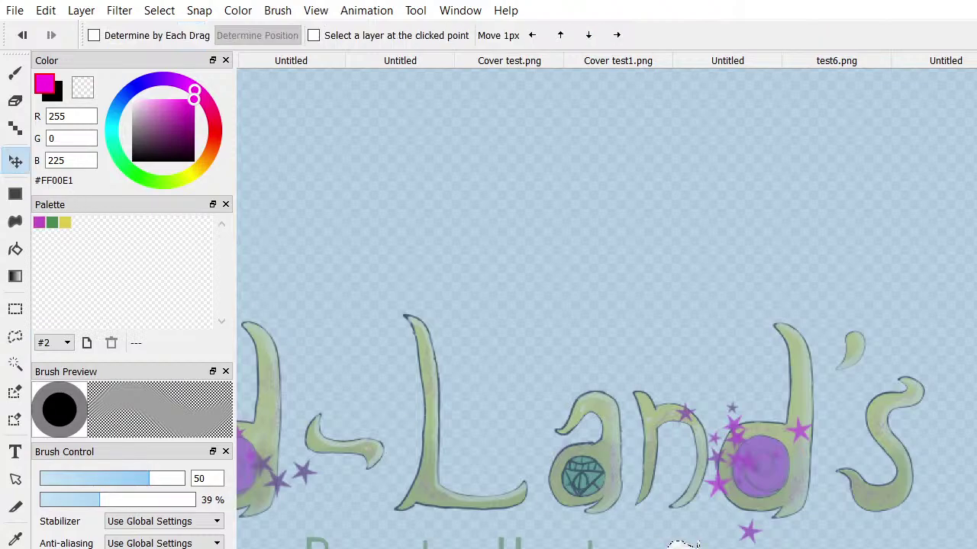
{"action": "left_click_drag", "start_coordinate": [681, 544], "coordinate": [649, 546]}
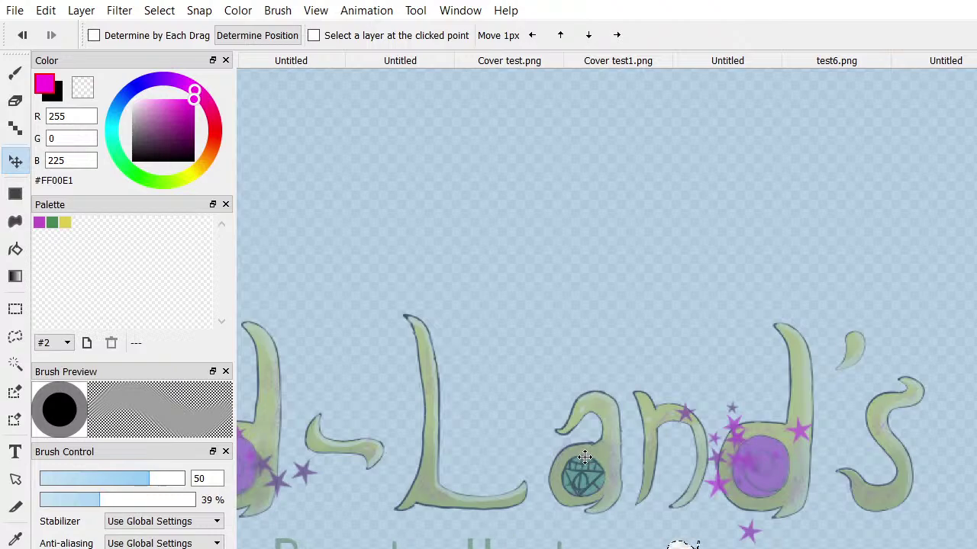
{"action": "key", "text": "ctrl+z"}
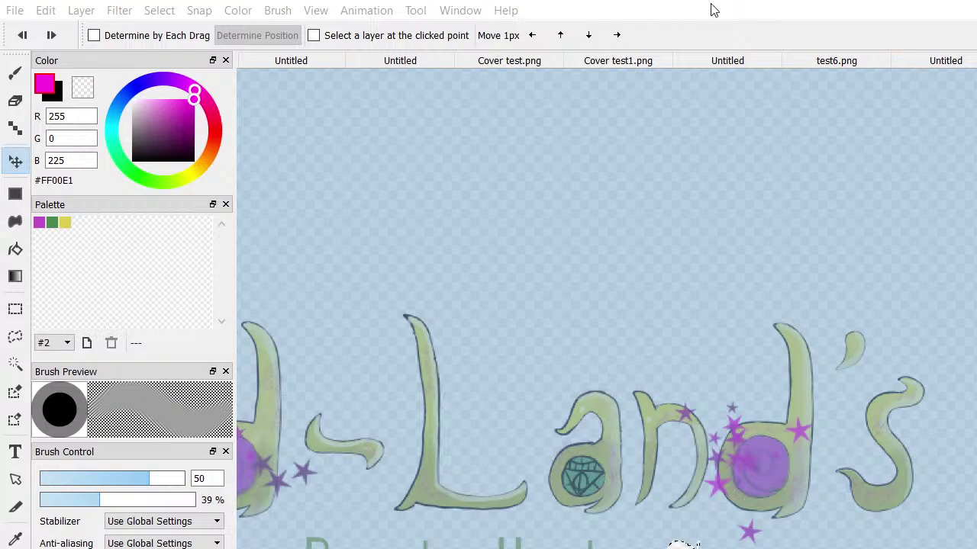
Look through the other open documents for the character artwork with the clawed hand and mask sketches
{"action": "left_click", "coordinate": [939, 59]}
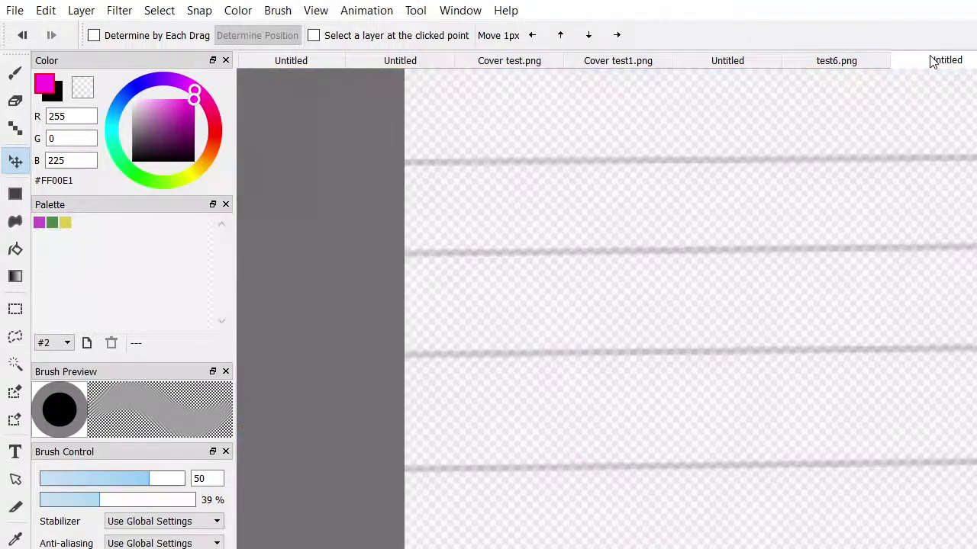
{"action": "left_click", "coordinate": [833, 61]}
{"action": "left_click", "coordinate": [736, 64]}
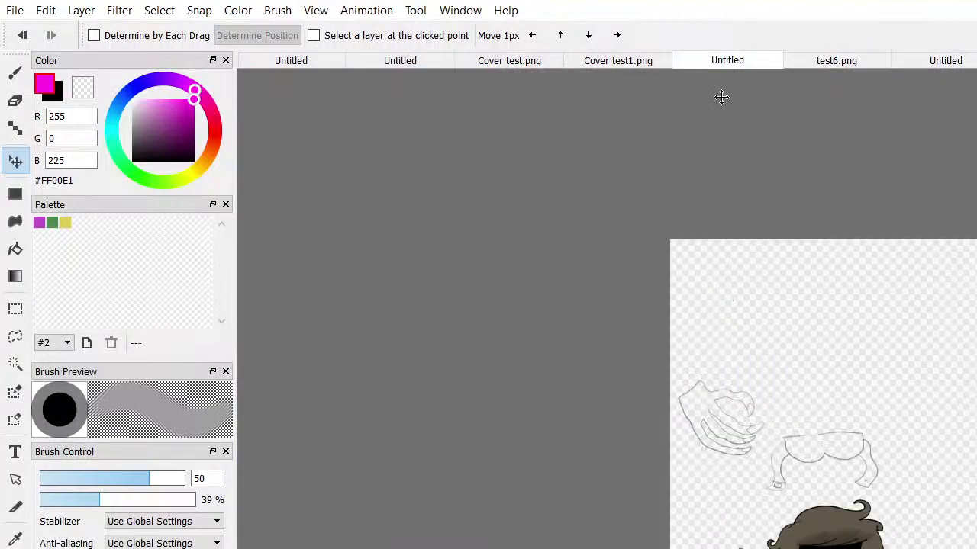
{"action": "scroll", "coordinate": [941, 415], "scroll_direction": "down", "scroll_amount": 2}
{"action": "scroll", "coordinate": [941, 415], "scroll_direction": "up", "scroll_amount": 3}
{"action": "scroll", "coordinate": [940, 415], "scroll_direction": "up", "scroll_amount": 1}
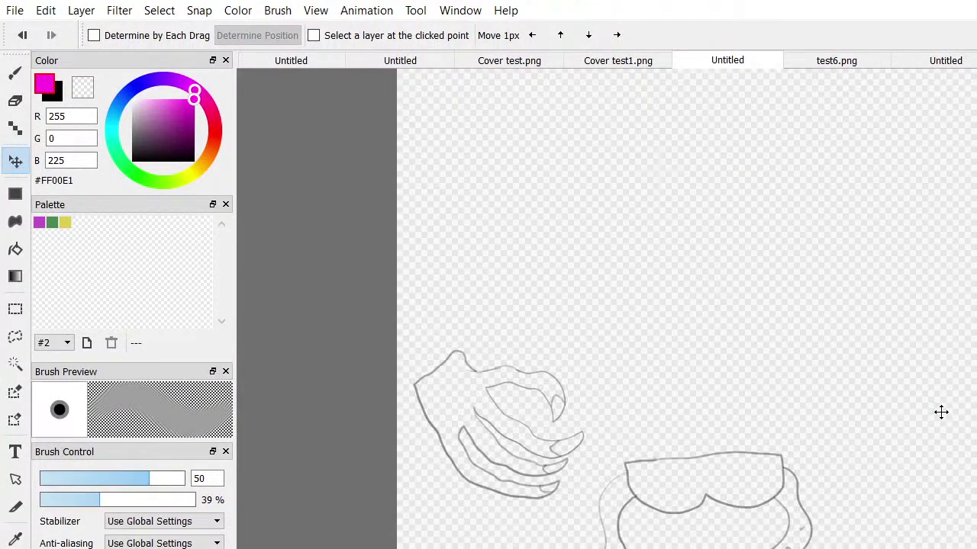
{"action": "scroll", "coordinate": [897, 435], "scroll_direction": "down", "scroll_amount": 1}
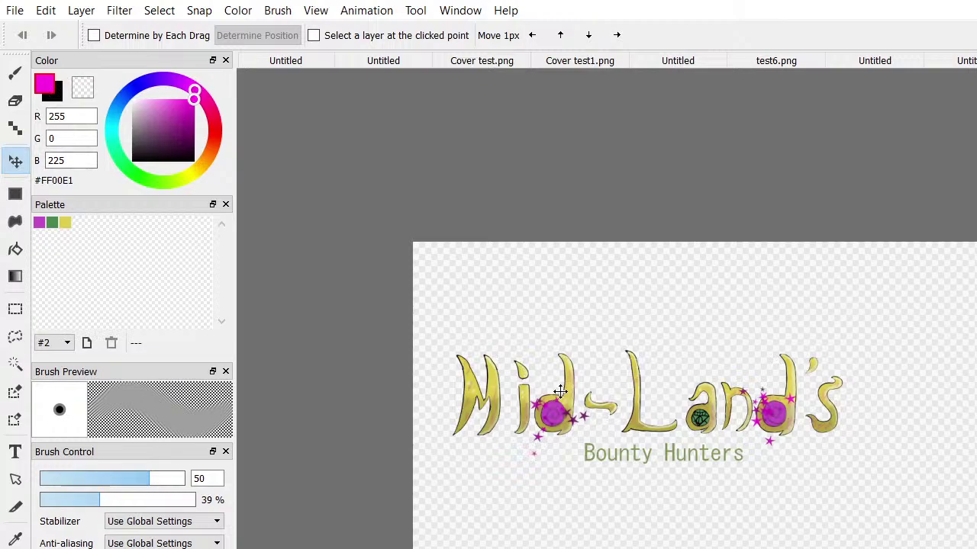
Copy the title and subtitle with a rectangular selection and paste them into the Untitled document holding the purple-shirted character
{"action": "left_click", "coordinate": [587, 401]}
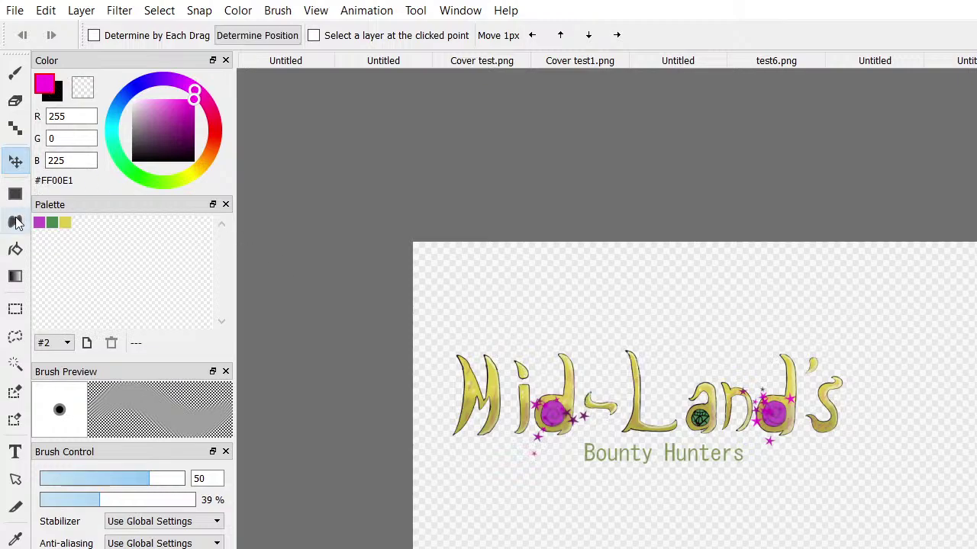
{"action": "left_click", "coordinate": [15, 309]}
{"action": "left_click_drag", "start_coordinate": [405, 271], "coordinate": [975, 548]}
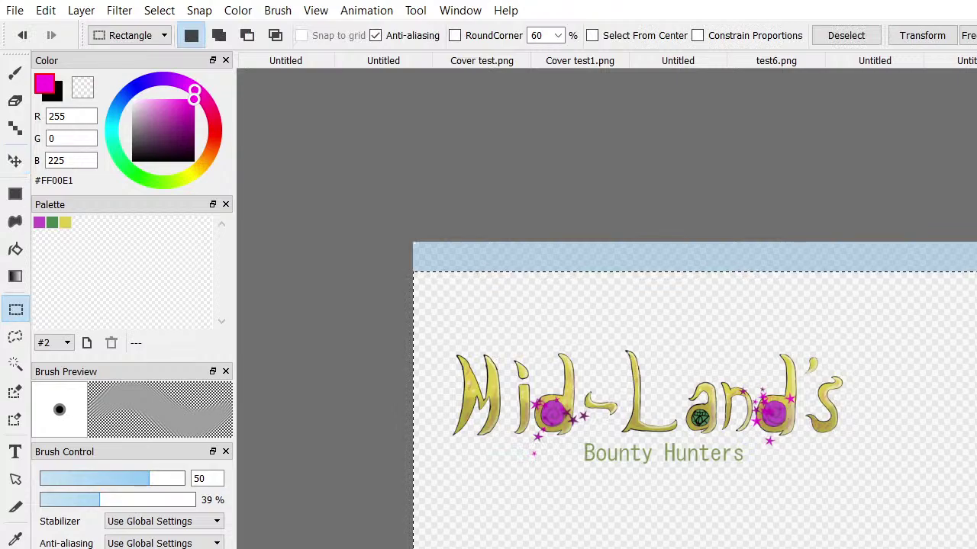
{"action": "left_click", "coordinate": [896, 59]}
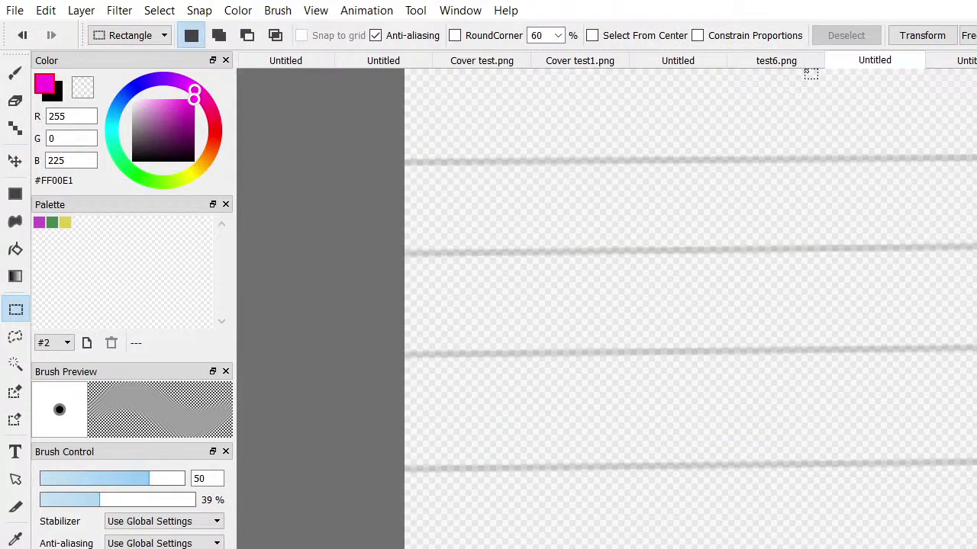
{"action": "left_click", "coordinate": [777, 63]}
{"action": "left_click", "coordinate": [667, 66]}
{"action": "left_click", "coordinate": [590, 61]}
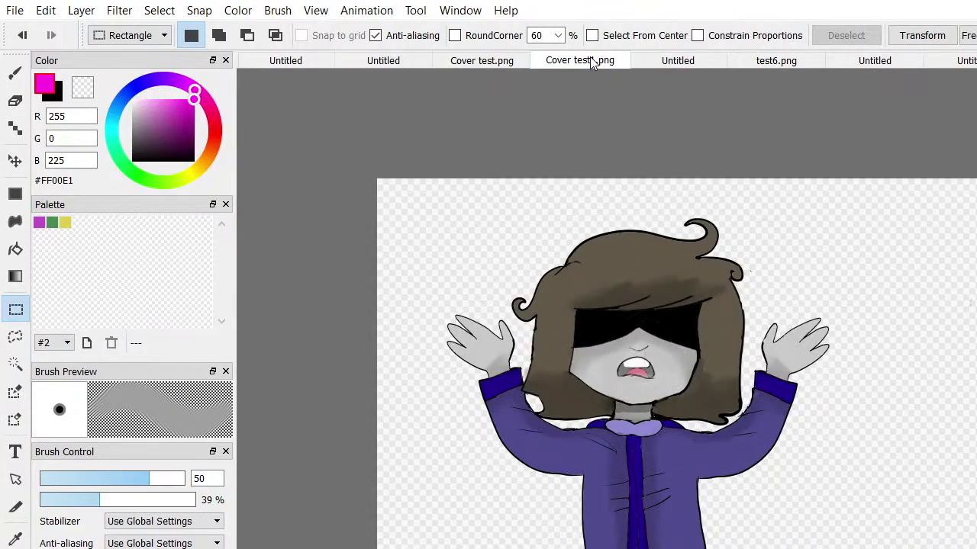
{"action": "left_click", "coordinate": [673, 67]}
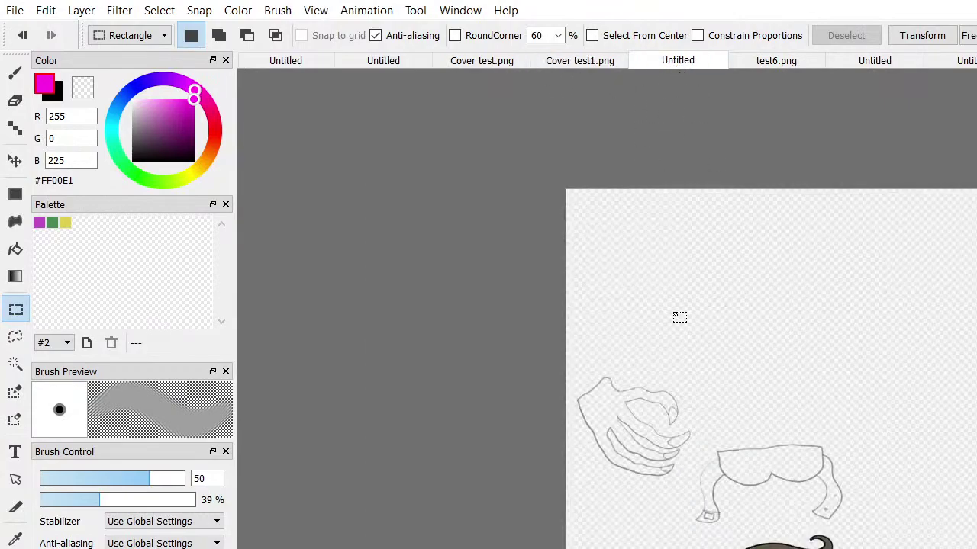
{"action": "scroll", "coordinate": [680, 317], "scroll_direction": "up", "scroll_amount": 1}
{"action": "scroll", "coordinate": [675, 315], "scroll_direction": "down", "scroll_amount": 3}
Select a rectangle above the hand and mask sketches and move the pasted title into its middle
{"action": "left_click_drag", "start_coordinate": [639, 289], "coordinate": [794, 354]}
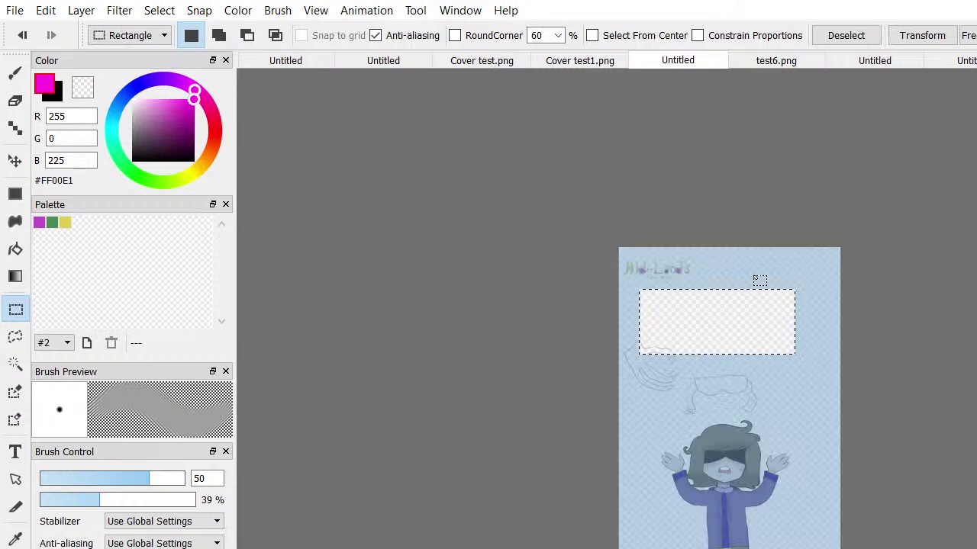
{"action": "scroll", "coordinate": [753, 276], "scroll_direction": "down", "scroll_amount": 1}
{"action": "scroll", "coordinate": [753, 275], "scroll_direction": "up", "scroll_amount": 3}
{"action": "left_click", "coordinate": [15, 161]}
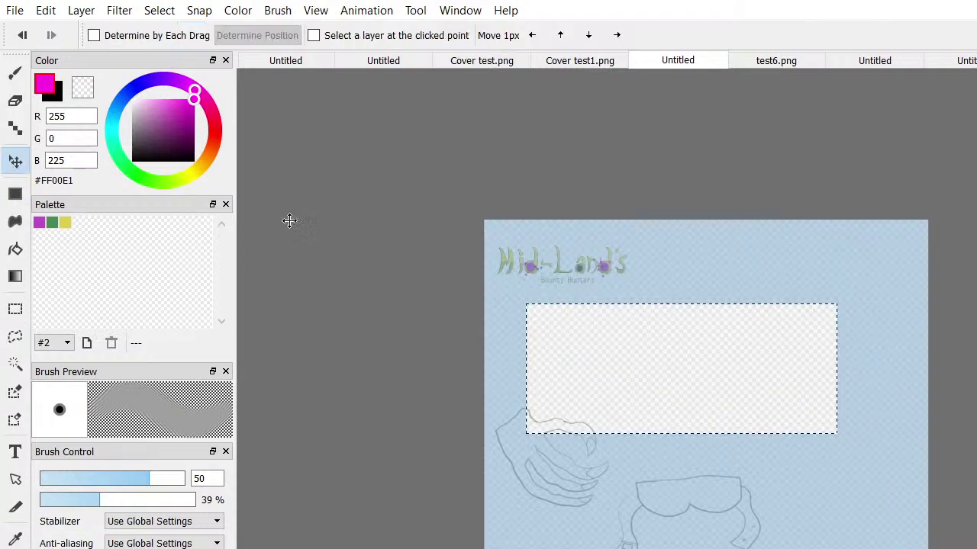
{"action": "left_click_drag", "start_coordinate": [617, 283], "coordinate": [682, 355]}
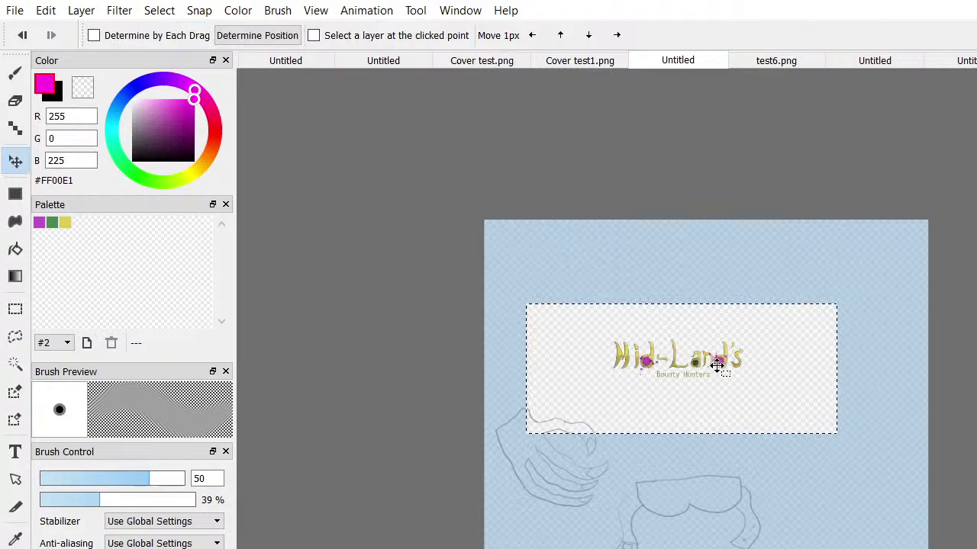
Enlarge the pasted title and subtitle to span most of the canvas width, centred above the sketches
{"action": "key", "text": "Return"}
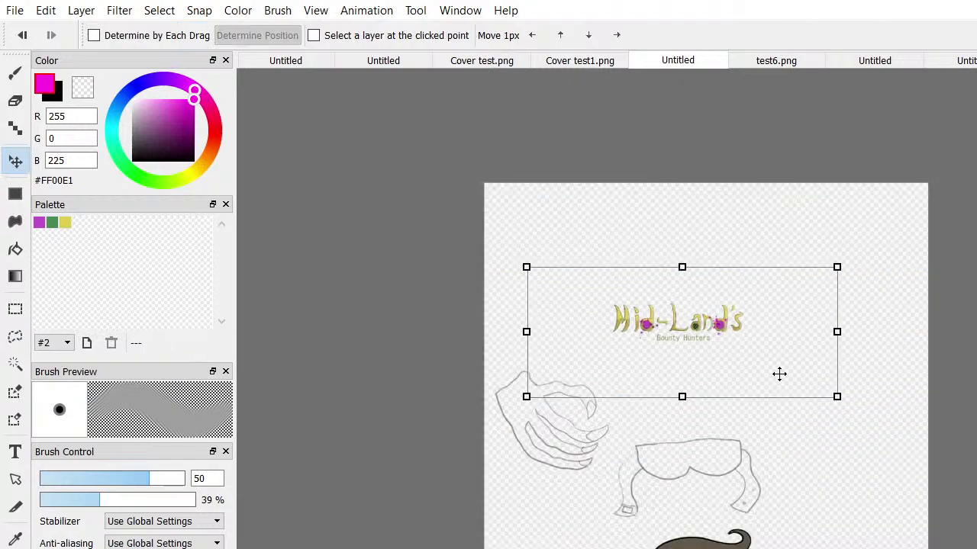
{"action": "left_click_drag", "start_coordinate": [837, 397], "coordinate": [976, 480]}
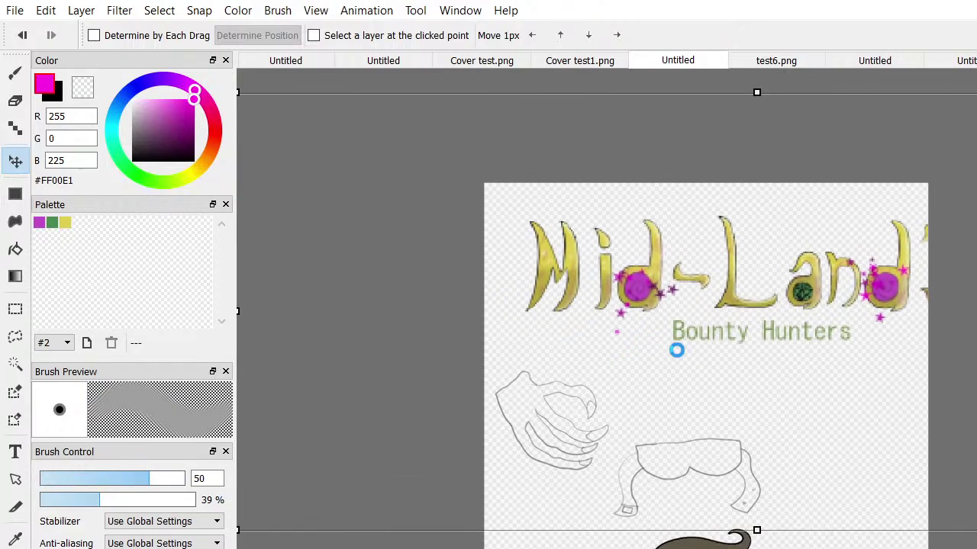
{"action": "scroll", "coordinate": [661, 363], "scroll_direction": "up", "scroll_amount": 2}
{"action": "scroll", "coordinate": [658, 359], "scroll_direction": "up", "scroll_amount": 3}
{"action": "scroll", "coordinate": [649, 351], "scroll_direction": "down", "scroll_amount": 3}
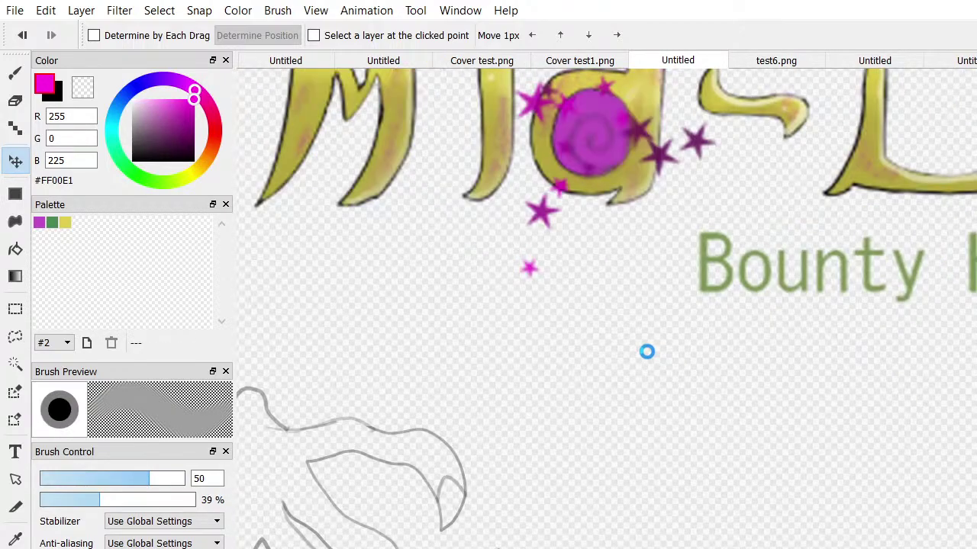
{"action": "scroll", "coordinate": [652, 333], "scroll_direction": "down", "scroll_amount": 5}
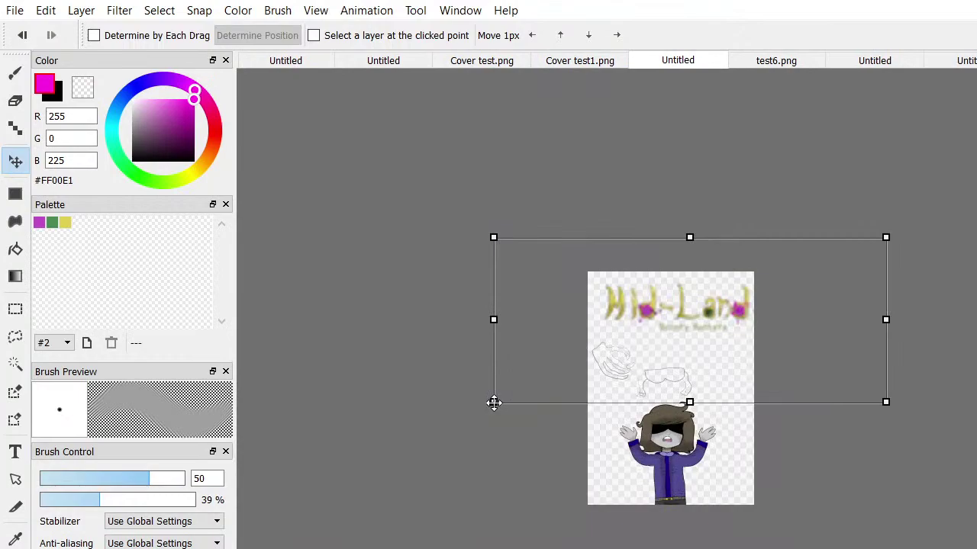
{"action": "left_click_drag", "start_coordinate": [495, 401], "coordinate": [527, 388]}
{"action": "mouse_move", "coordinate": [786, 334]}
{"action": "left_mouse_down"}
{"action": "mouse_move", "coordinate": [767, 343]}
{"action": "mouse_move", "coordinate": [775, 334]}
{"action": "left_mouse_up"}
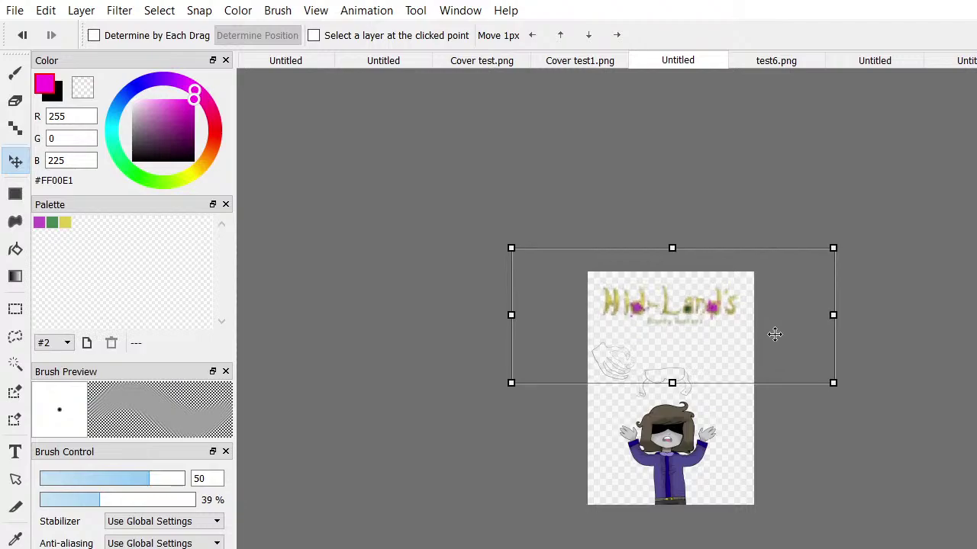
{"action": "key", "text": "Return"}
Clear the selection around the title and save the combined artwork as "saved art..mdp"
{"action": "scroll", "coordinate": [774, 333], "scroll_direction": "up", "scroll_amount": 1}
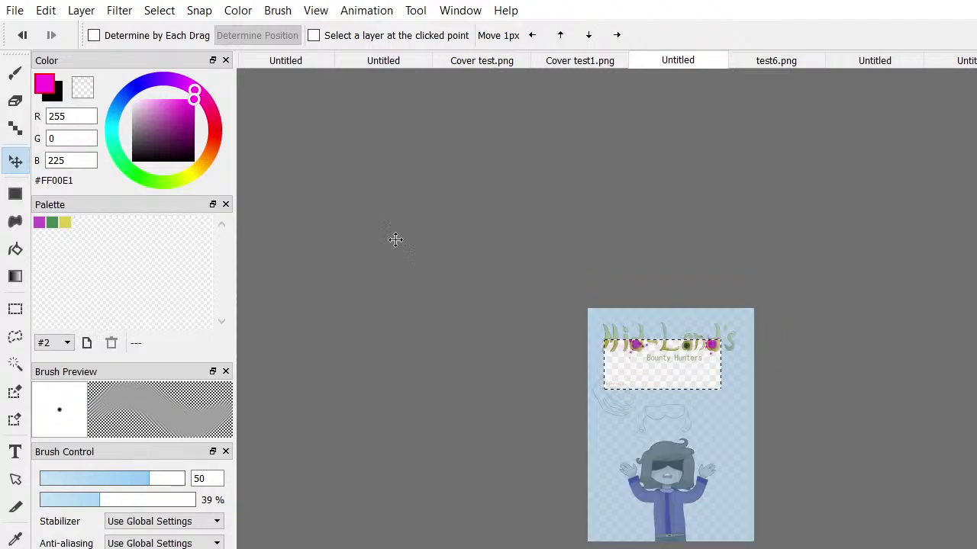
{"action": "left_click", "coordinate": [15, 72]}
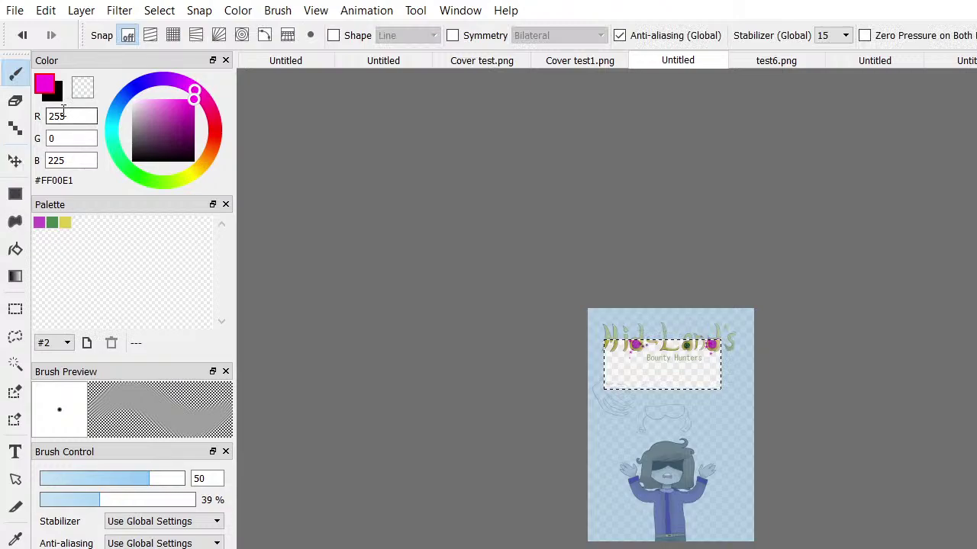
{"action": "key", "text": "ctrl+d"}
{"action": "scroll", "coordinate": [442, 168], "scroll_direction": "down", "scroll_amount": 2}
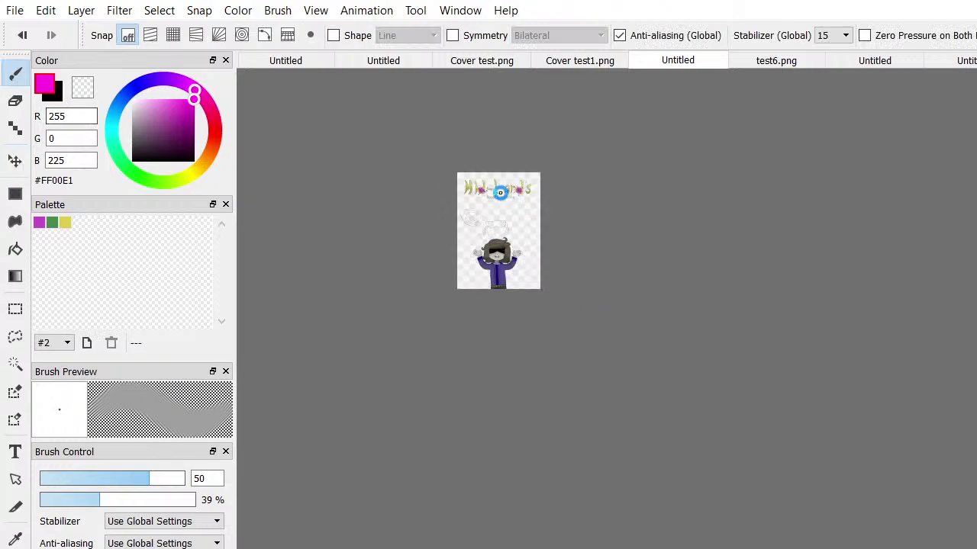
{"action": "scroll", "coordinate": [500, 193], "scroll_direction": "up", "scroll_amount": 5}
{"action": "scroll", "coordinate": [499, 193], "scroll_direction": "up", "scroll_amount": 1}
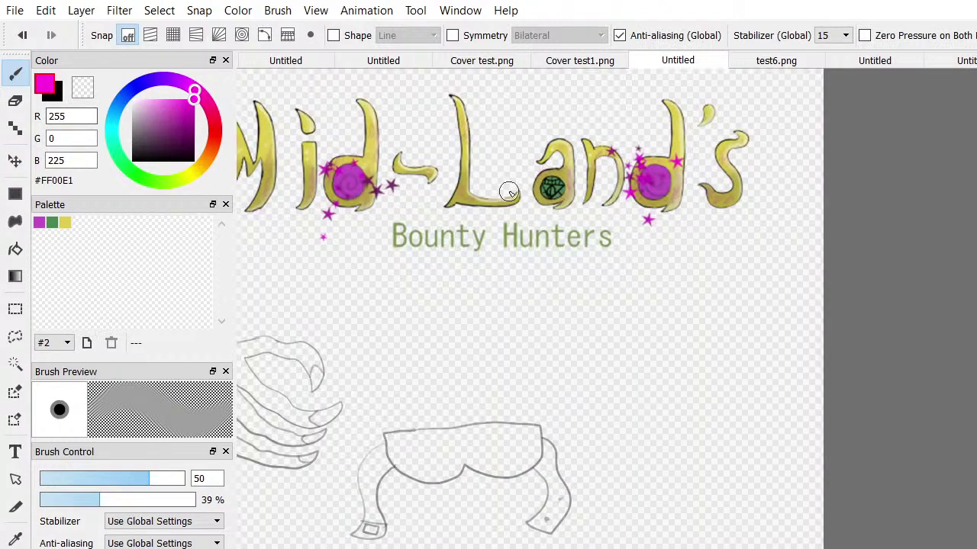
{"action": "scroll", "coordinate": [640, 291], "scroll_direction": "down", "scroll_amount": 2}
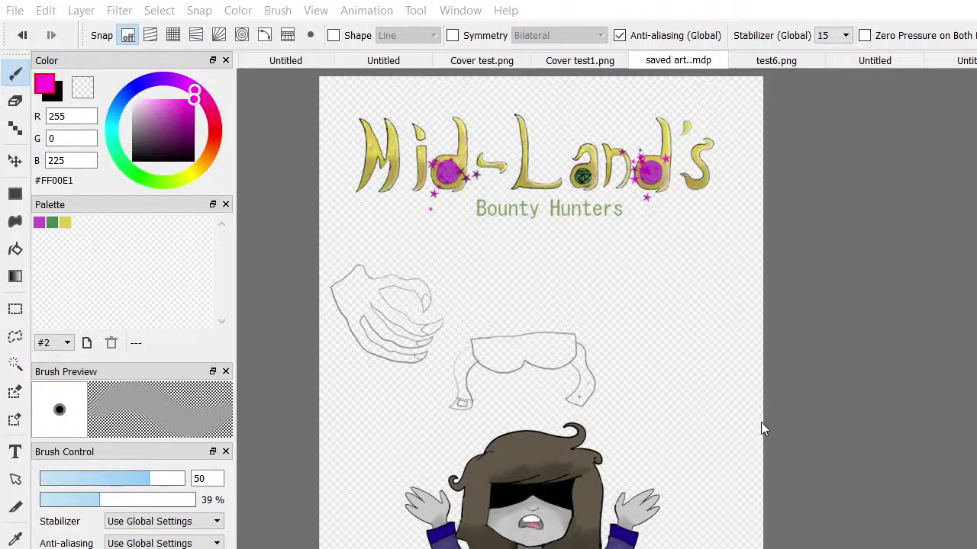
Sample white (#FFFFFF) from the blank canvas between the subtitle and the mask sketch as the drawing color
{"action": "scroll", "coordinate": [760, 425], "scroll_direction": "up", "scroll_amount": 1}
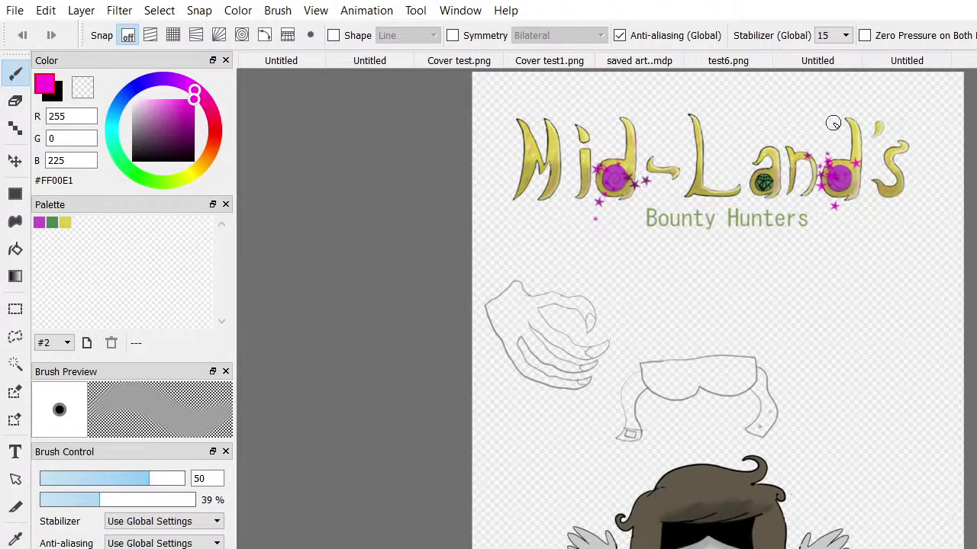
{"action": "left_click", "coordinate": [759, 255], "text": "alt"}
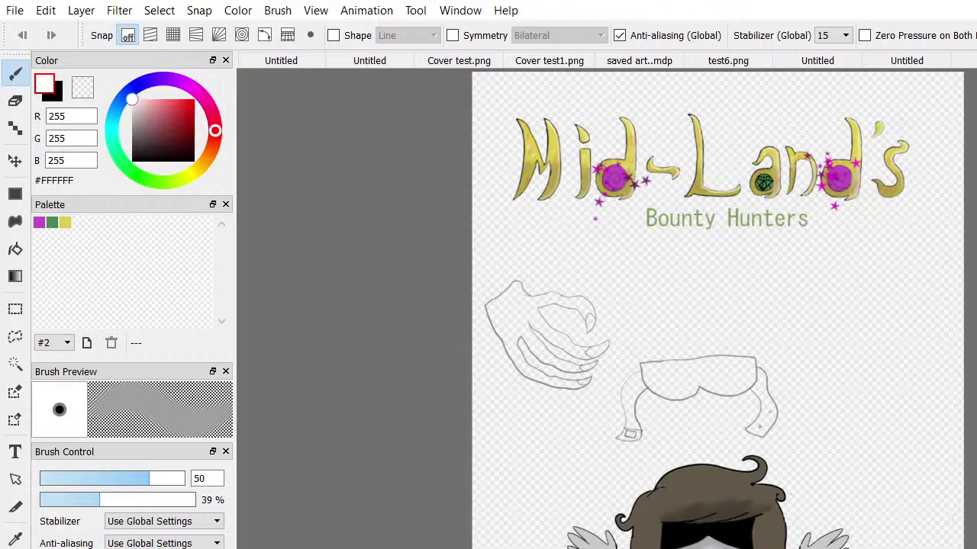